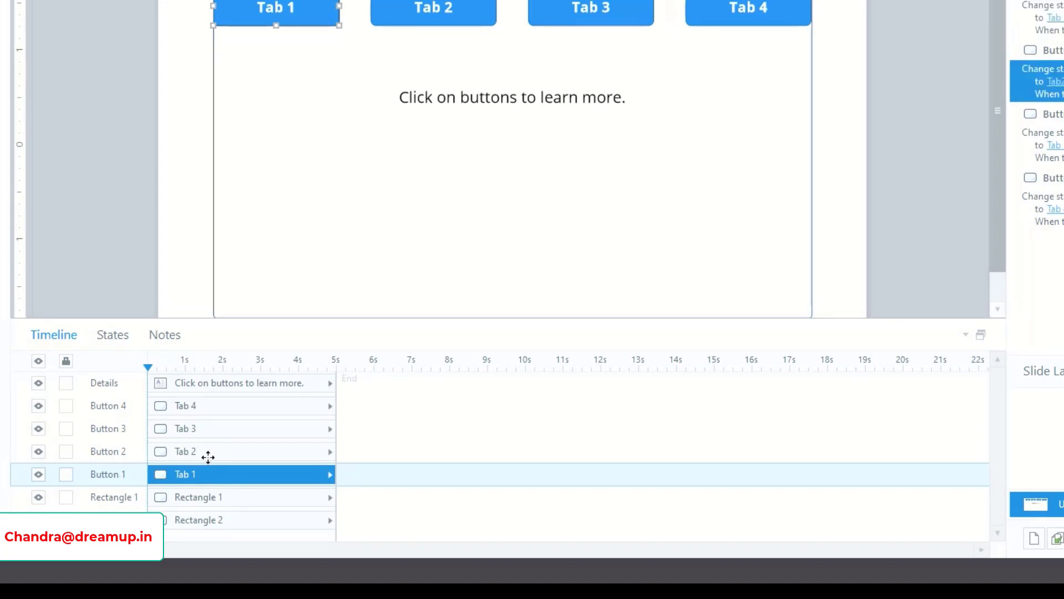
Identify the four tab buttons and the Details text box by selecting each object's timeline entry
click(206, 451)
click(207, 428)
click(209, 406)
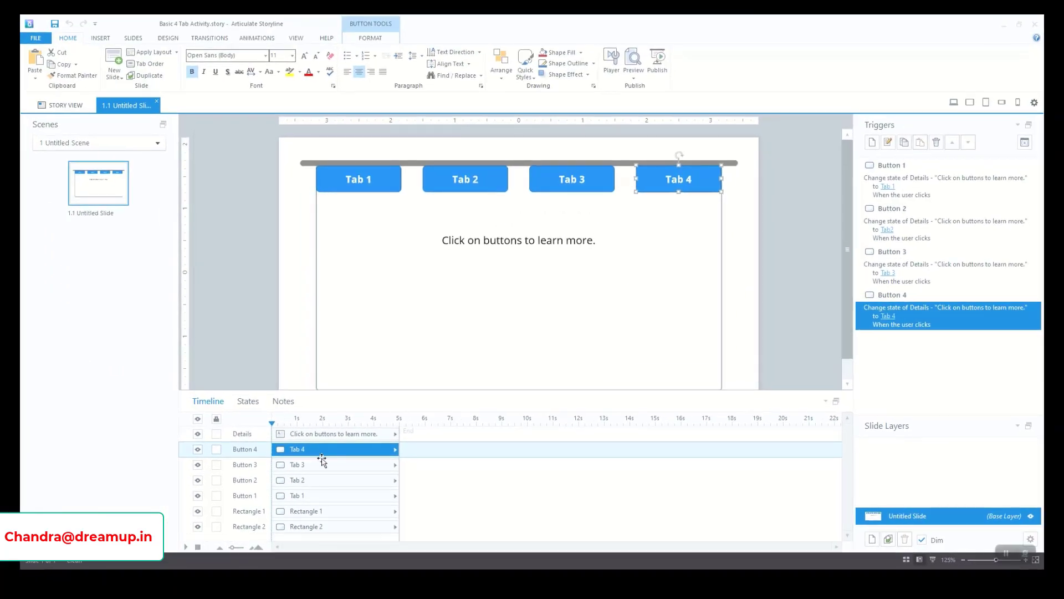
click(379, 434)
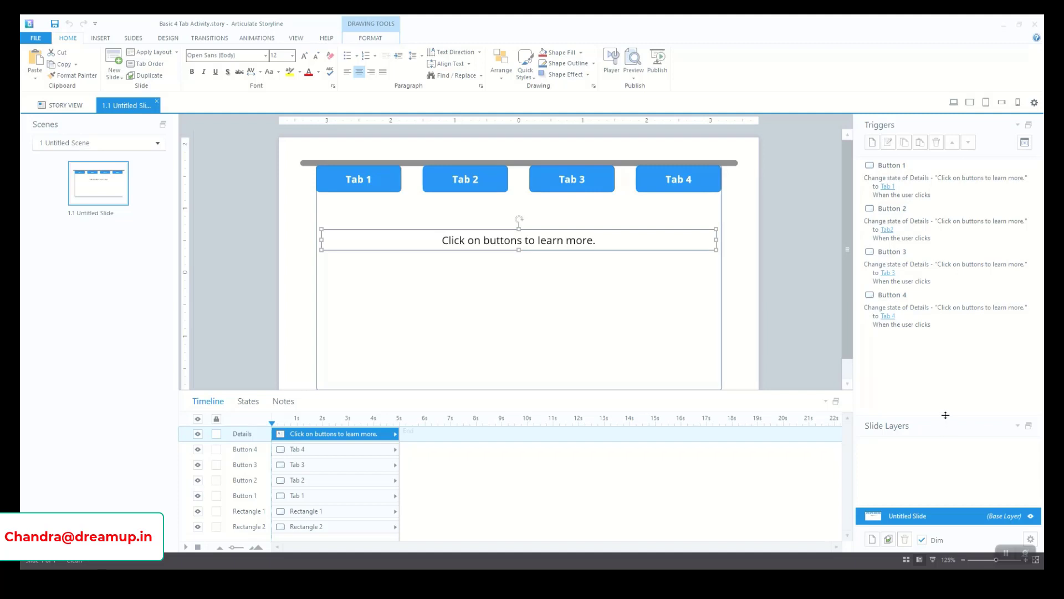
drag(944, 415, 943, 370)
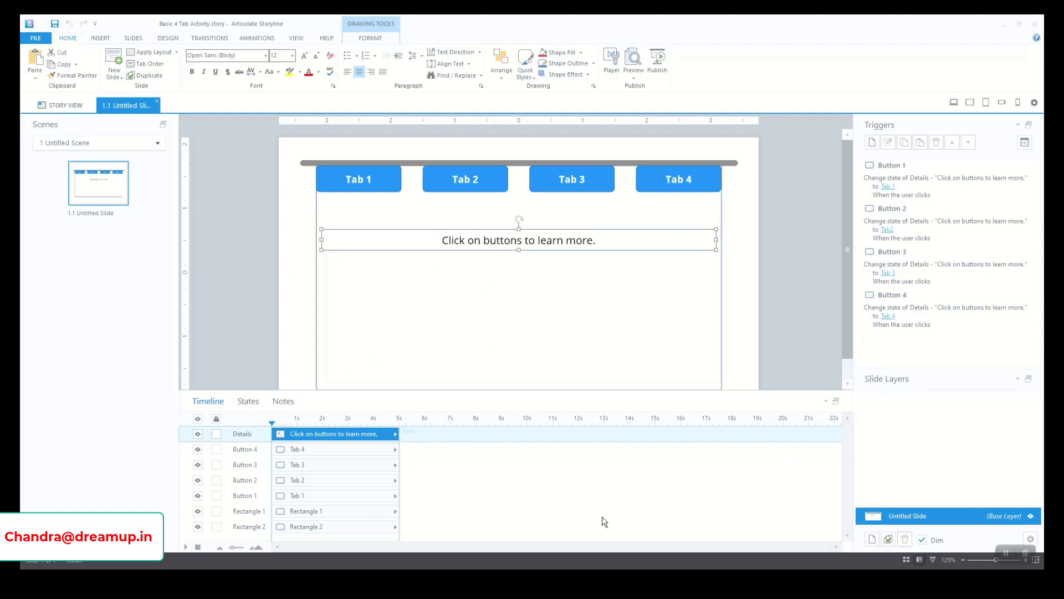
mouse_move(810, 391)
mouse_down()
mouse_move(815, 347)
mouse_move(817, 385)
mouse_up()
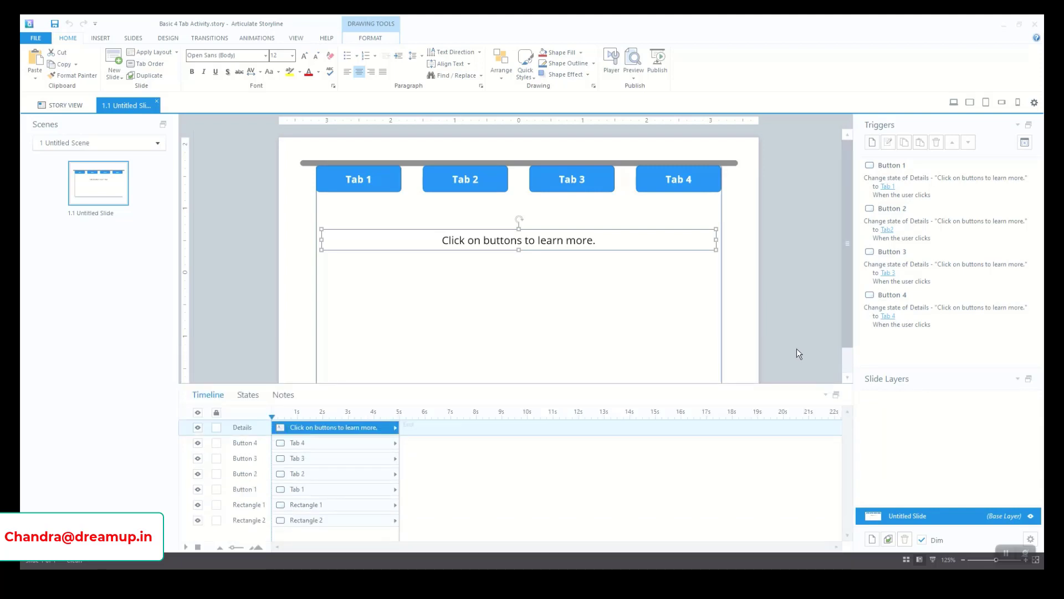
Examine the Details text box's states: Tab 1, Tab2, Tab 3 and Tab 4
click(247, 396)
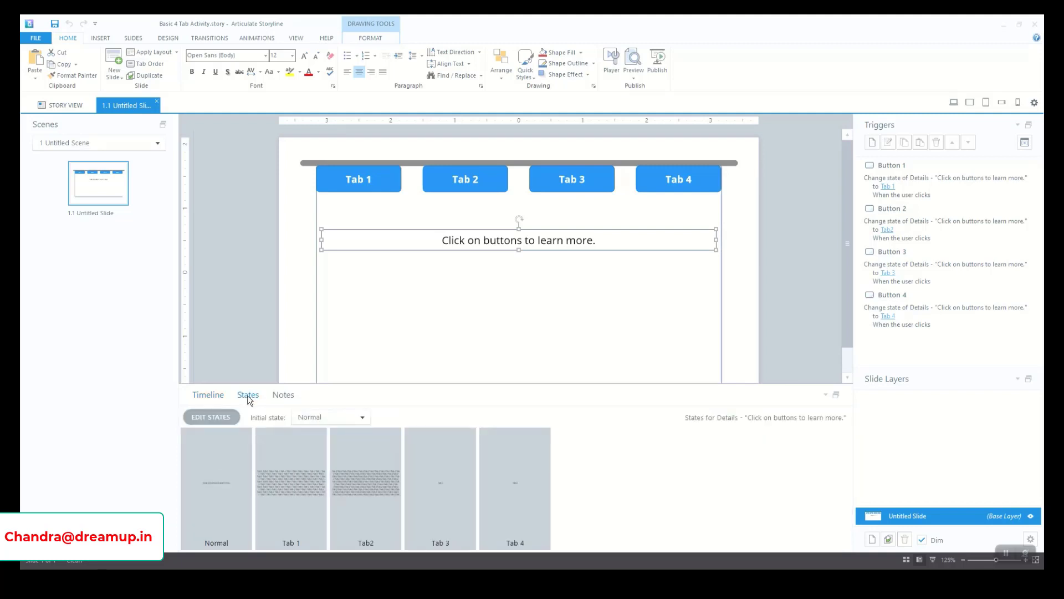
click(302, 494)
click(390, 491)
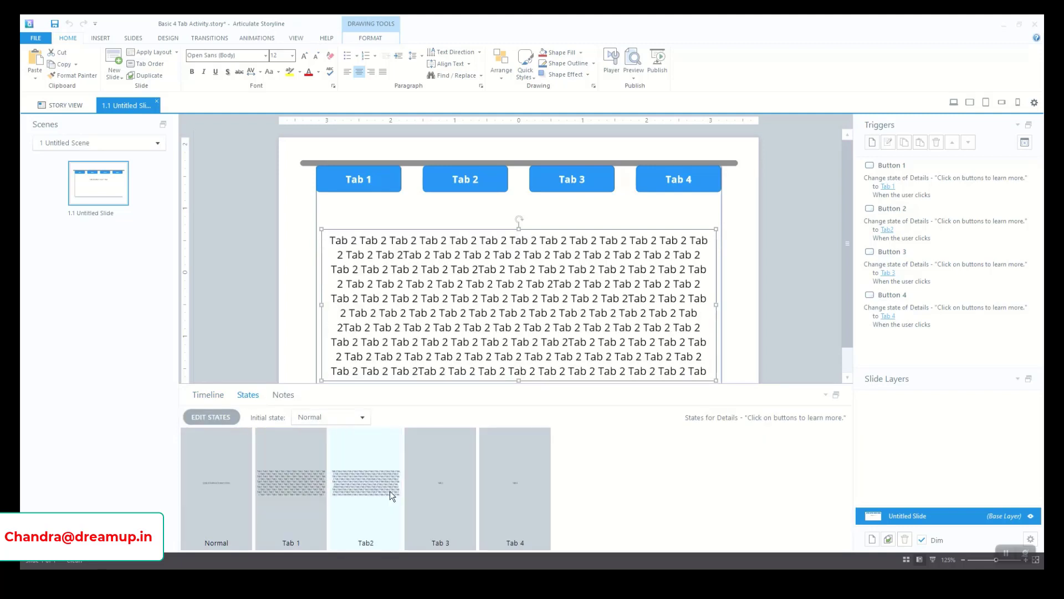
click(424, 490)
click(526, 493)
click(264, 499)
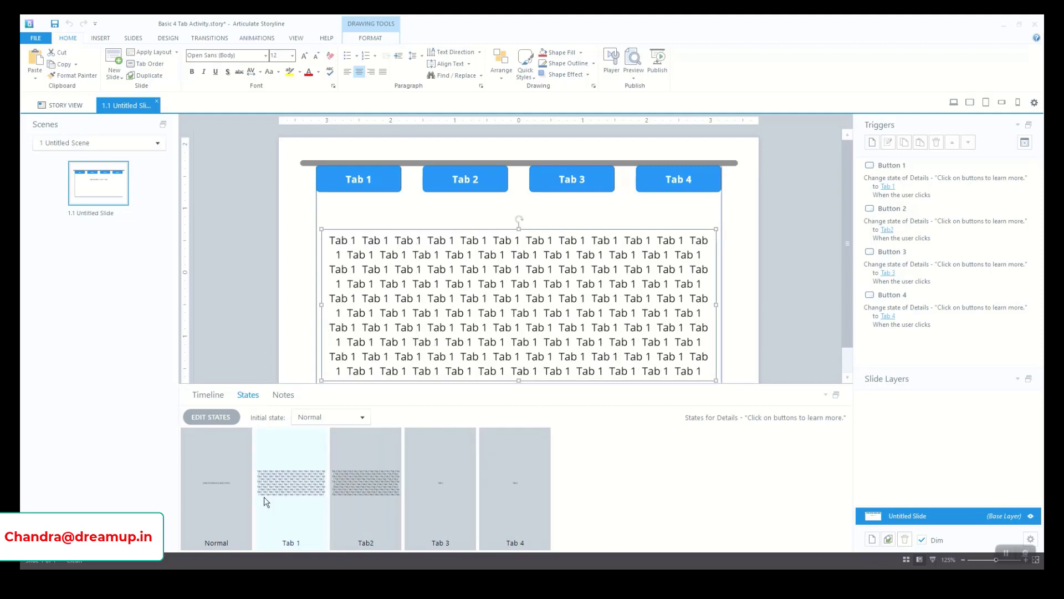
click(379, 498)
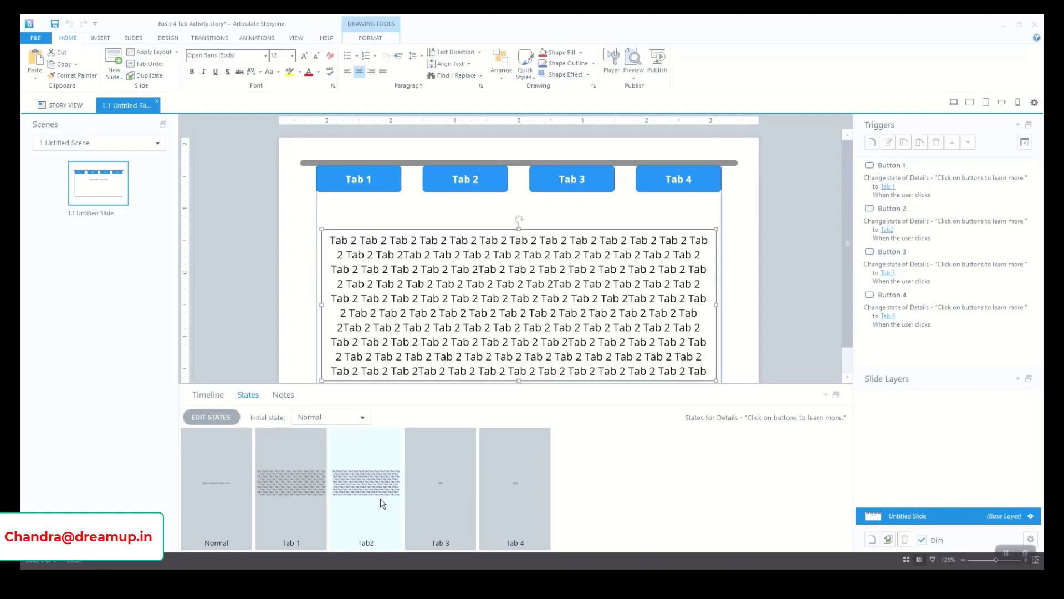
click(284, 505)
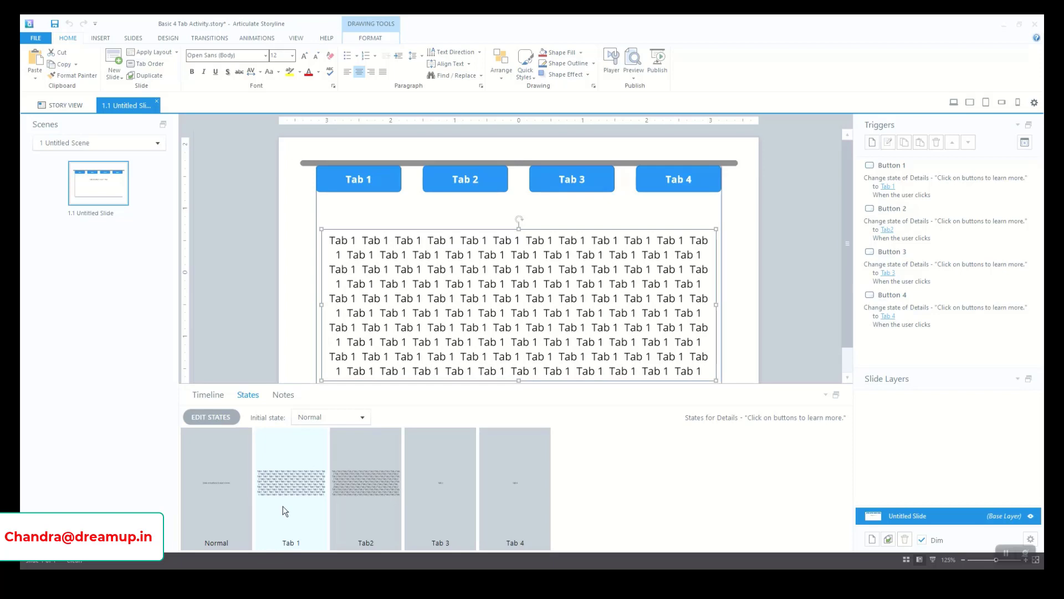
click(358, 506)
click(434, 500)
click(520, 494)
click(213, 417)
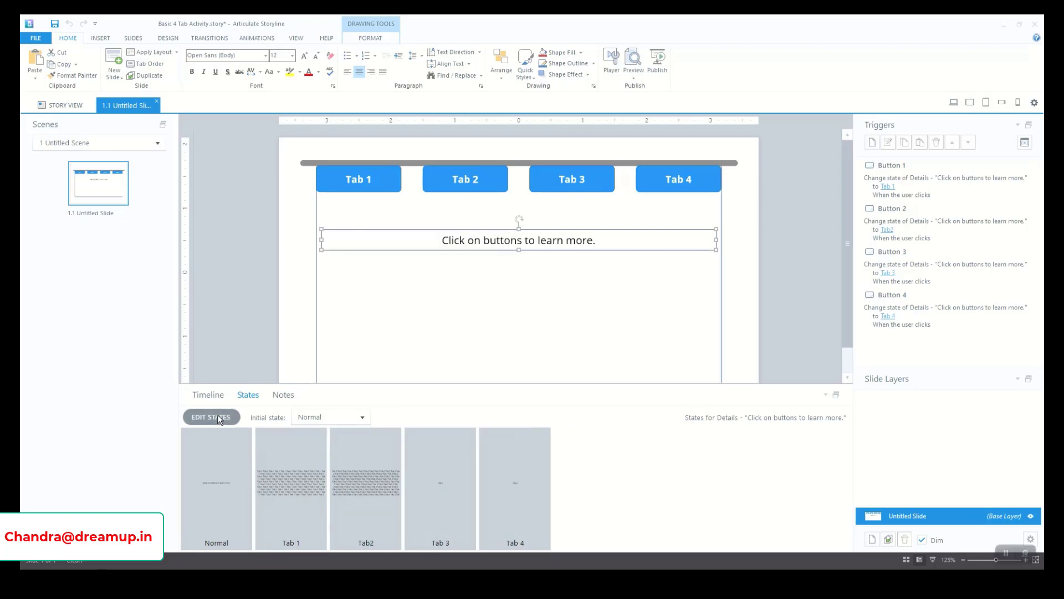
Inspect the settings of Button 1's trigger that changes the state of Details, and close it without changes
click(210, 395)
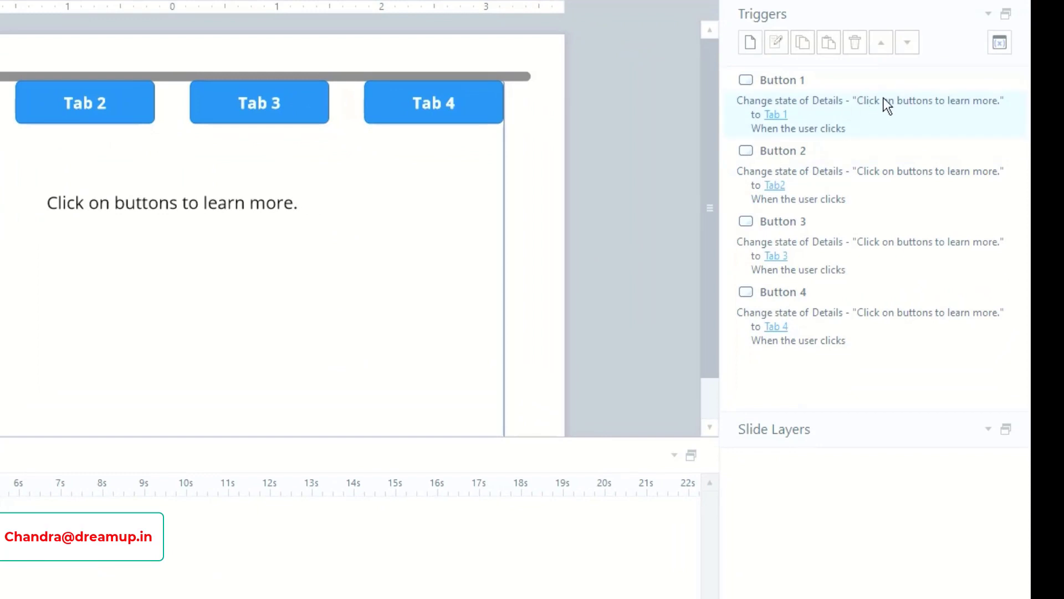
double_click(883, 97)
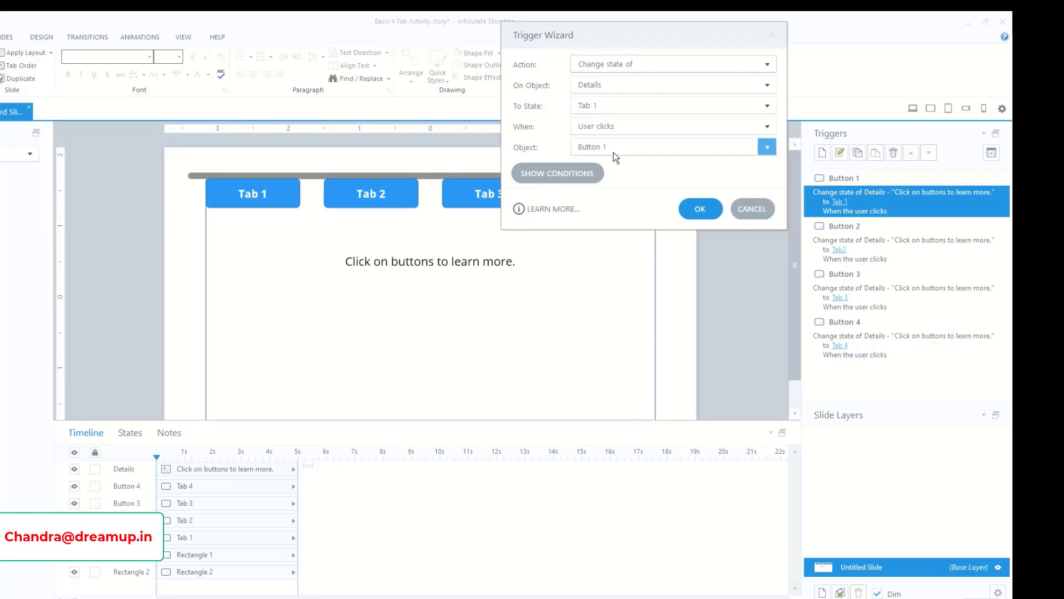
click(705, 205)
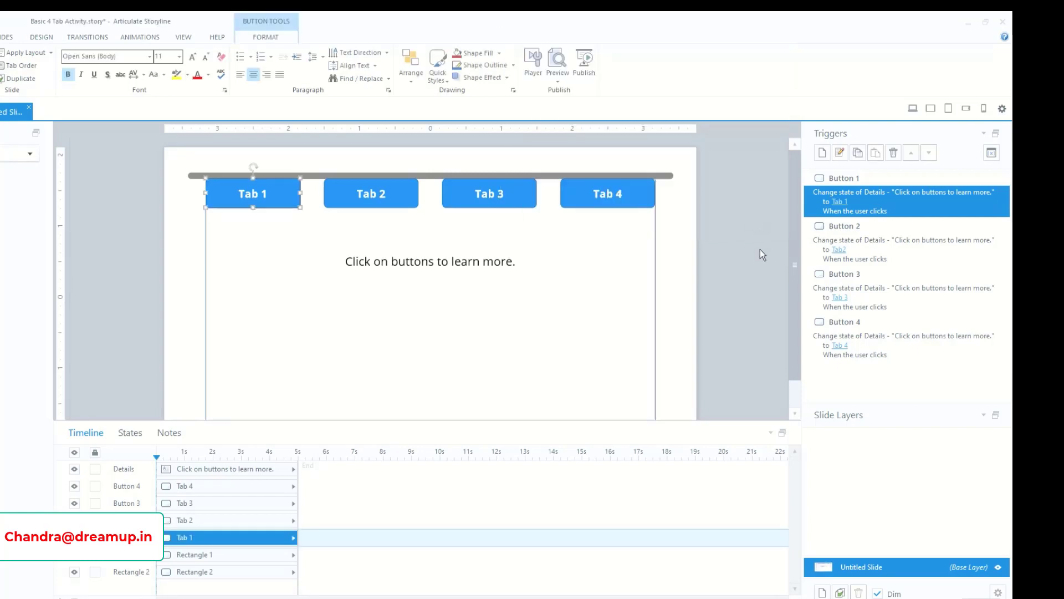
click(762, 254)
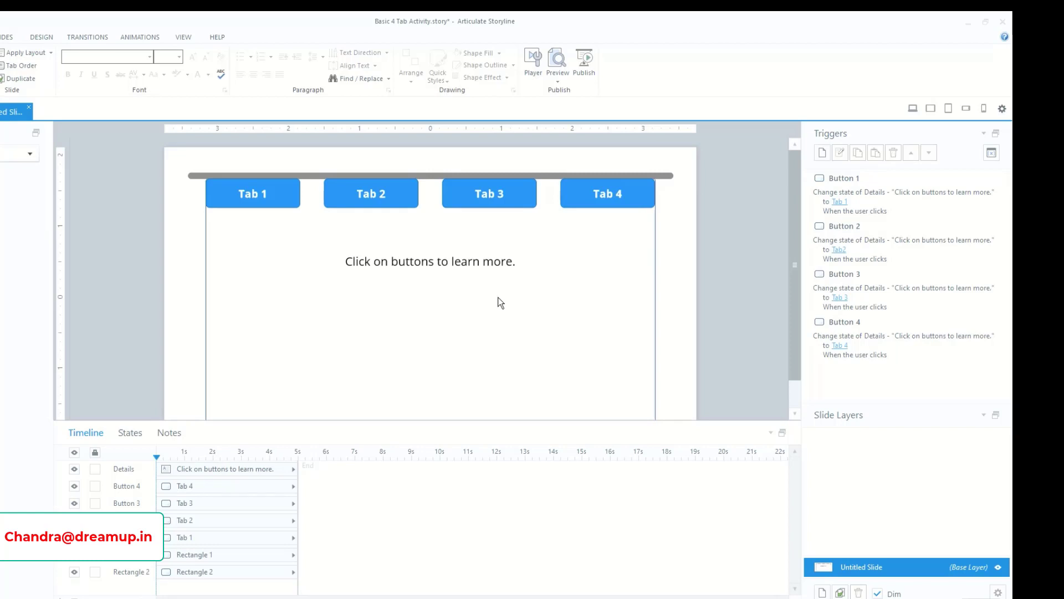
click(653, 199)
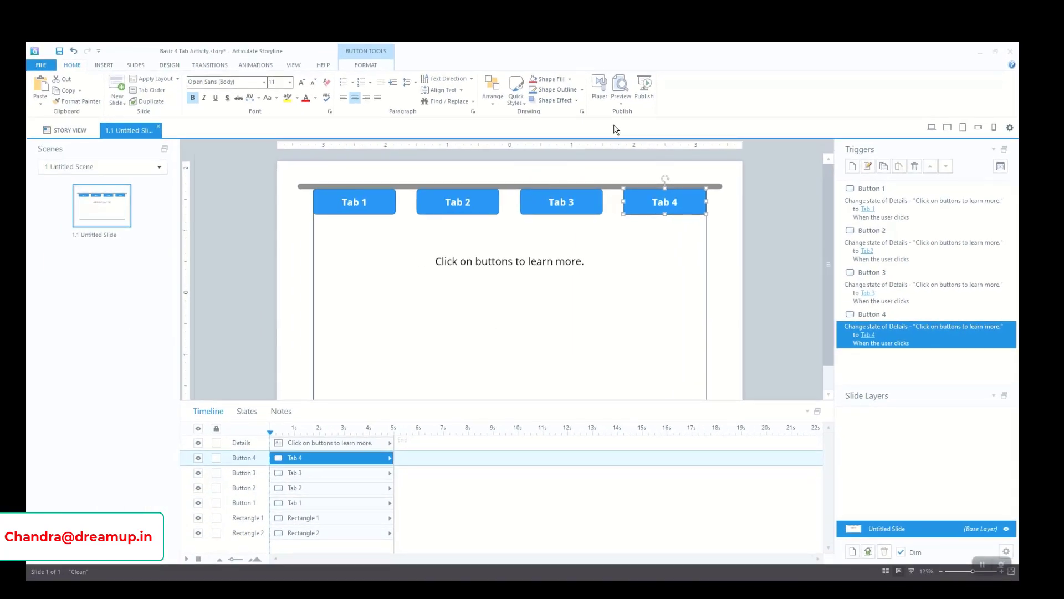
Preview the tab slide and test Tab 4, Tab 3, Tab 2 and Tab 1 to check each tab's content
click(620, 87)
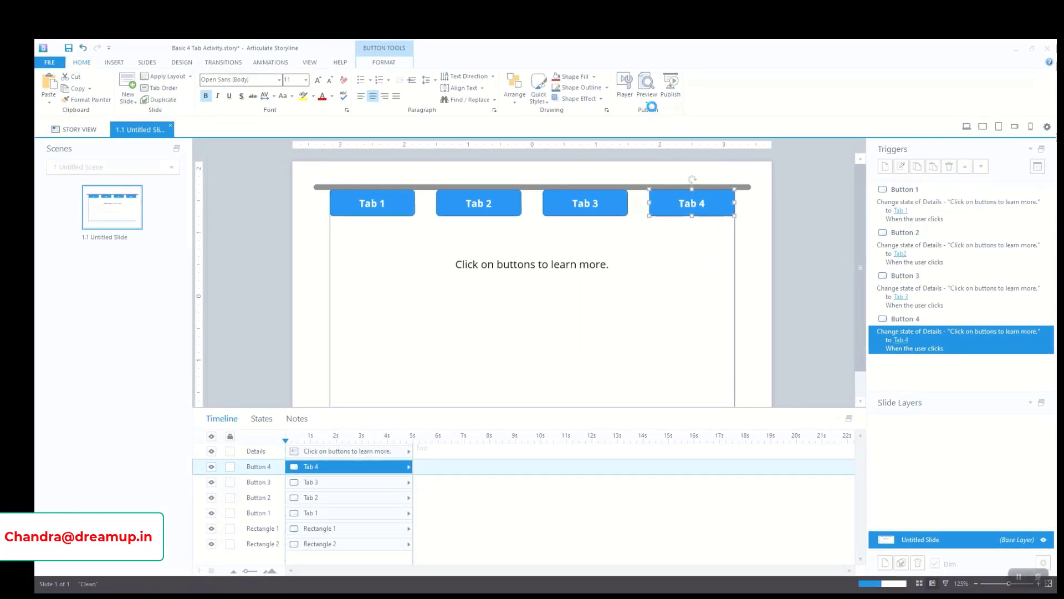
click(648, 101)
click(668, 116)
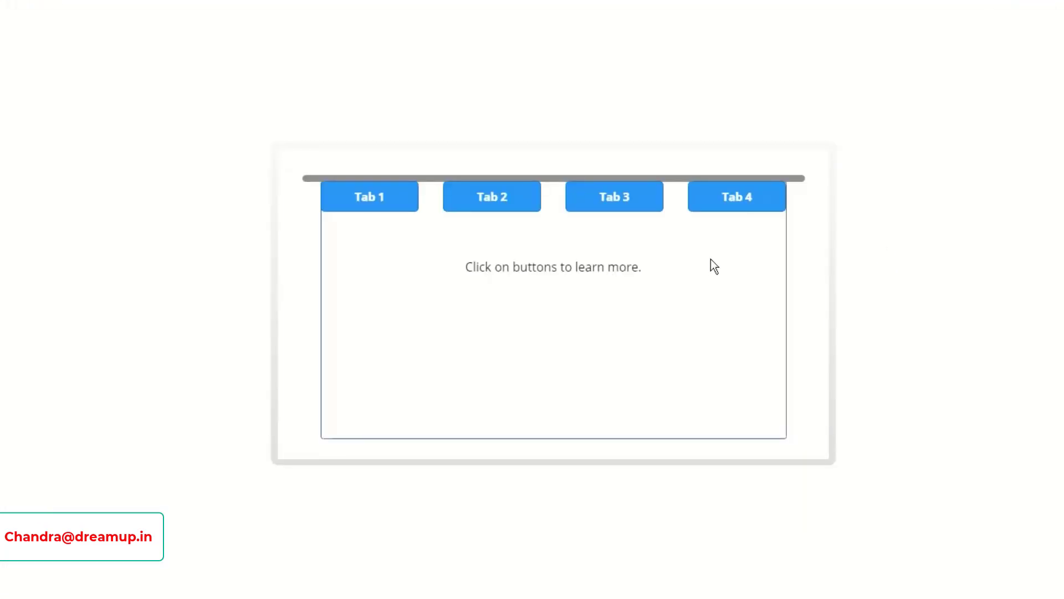
click(750, 204)
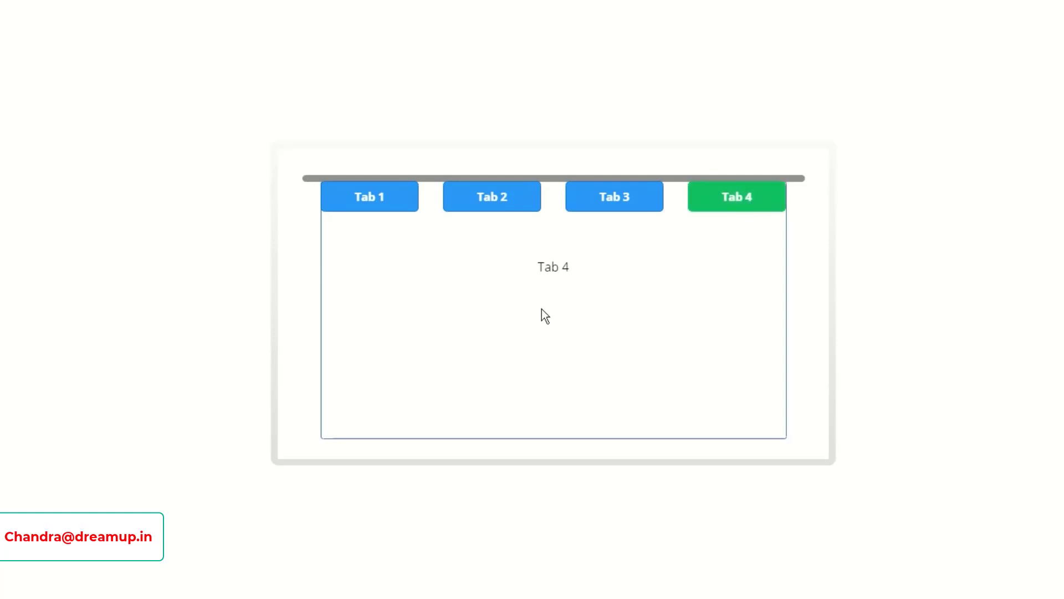
click(599, 205)
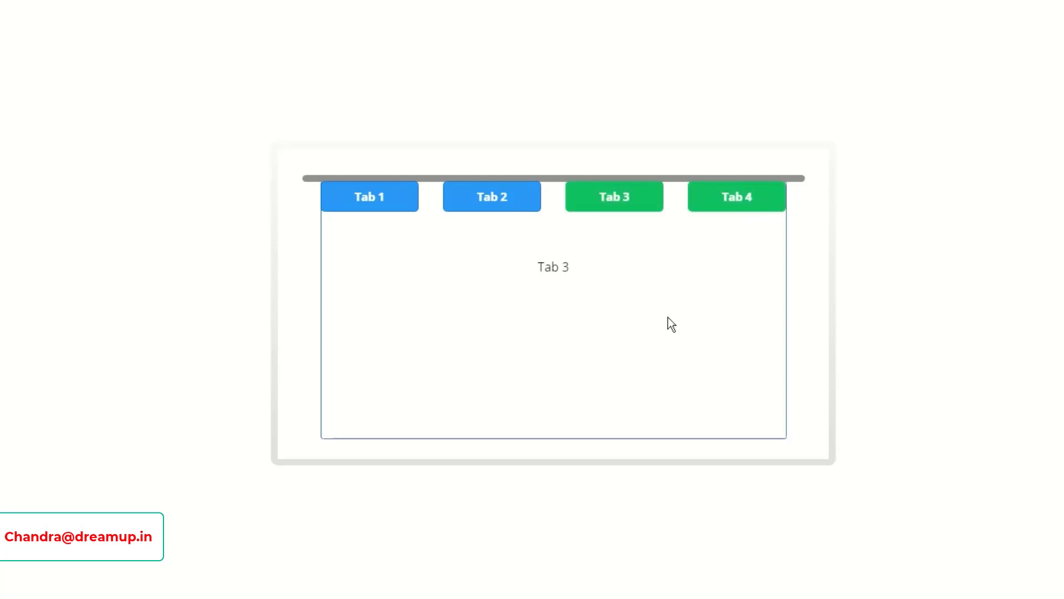
click(519, 203)
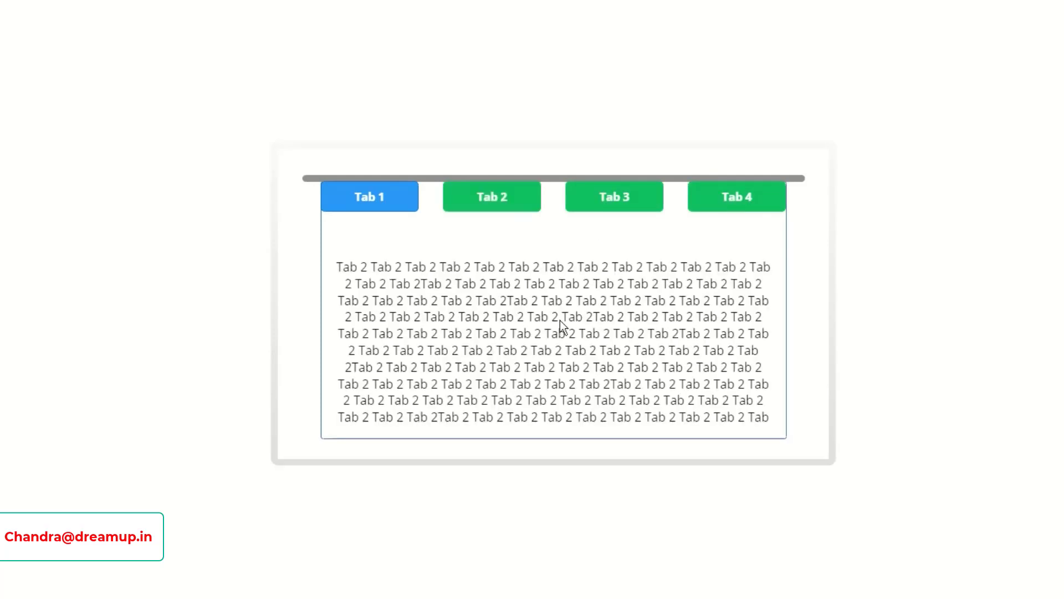
click(371, 198)
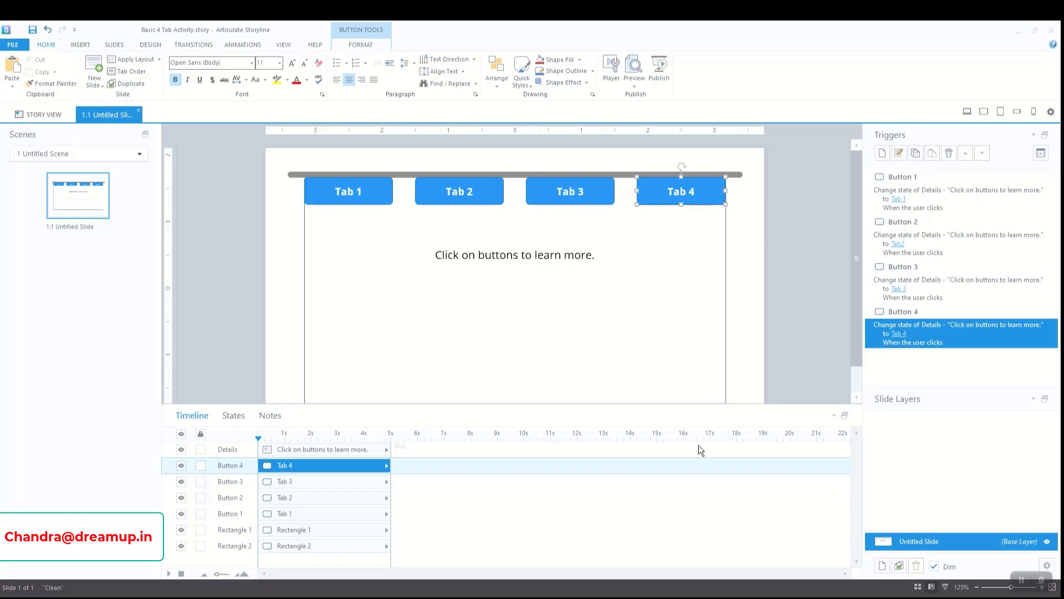
Insert a new blank slide into the scene and compare it with the existing four-tab slide
click(234, 332)
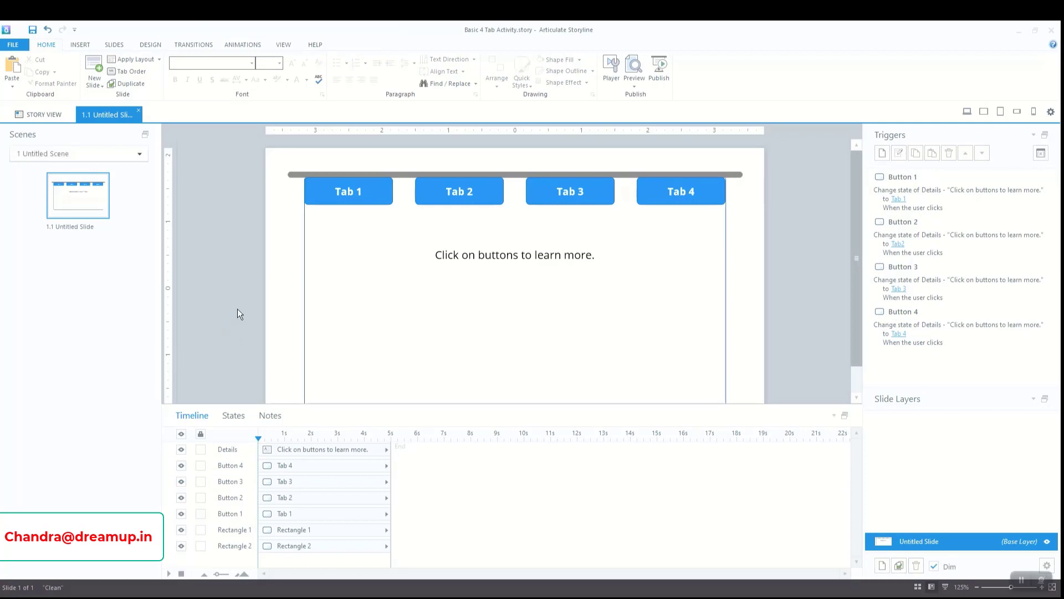
click(91, 65)
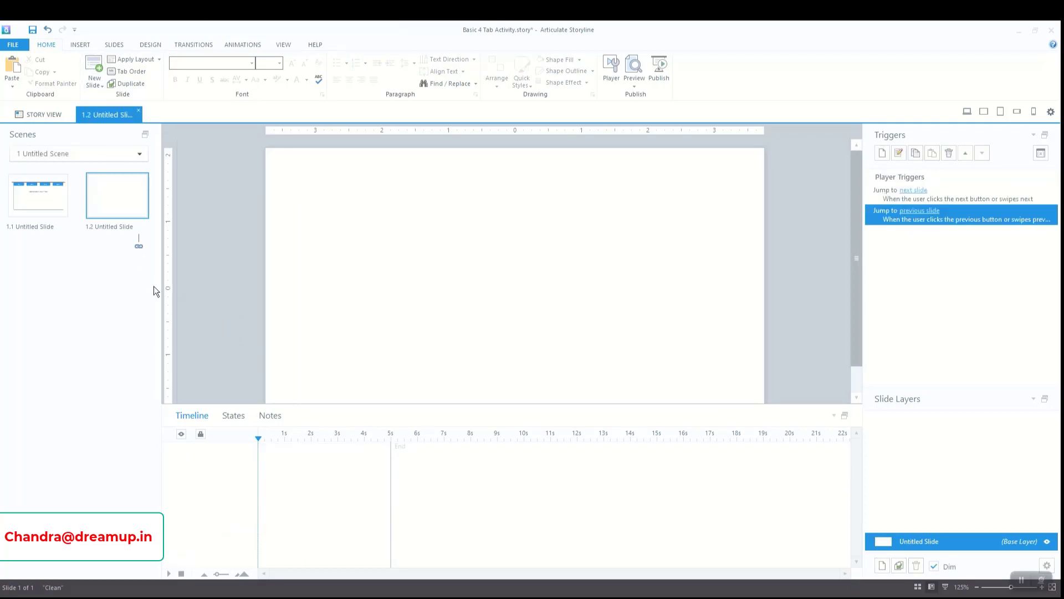
click(127, 188)
click(41, 198)
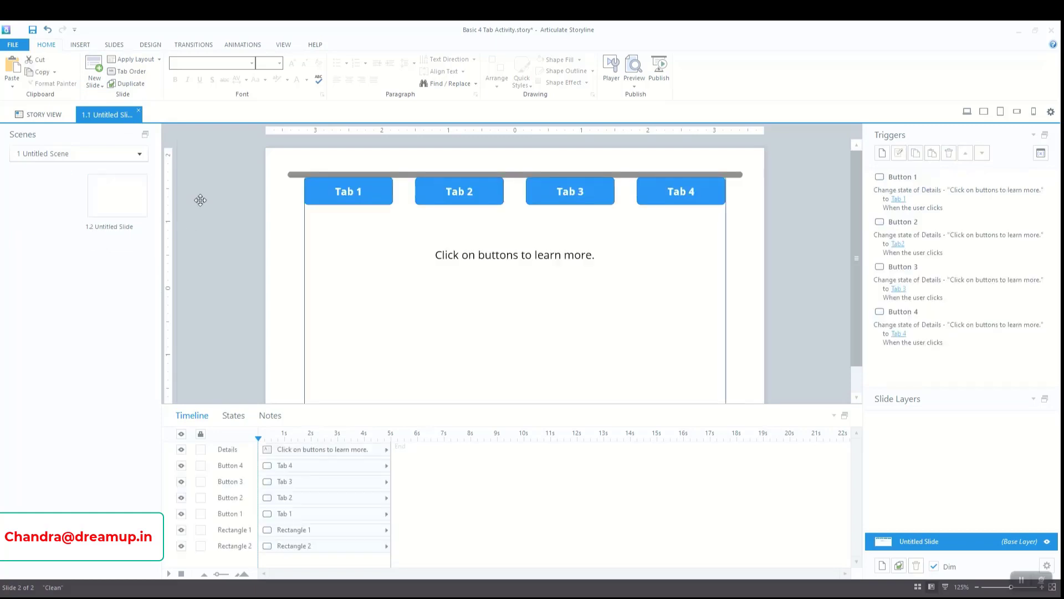
click(114, 203)
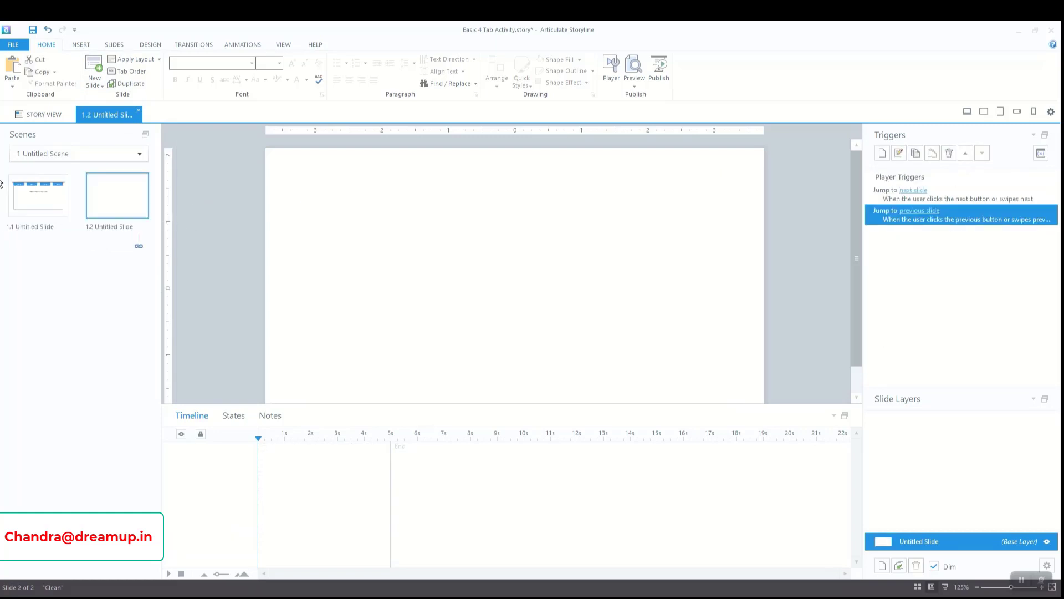
Move the blank slide ahead of the four-tab slide in Story View and open it for editing
click(47, 111)
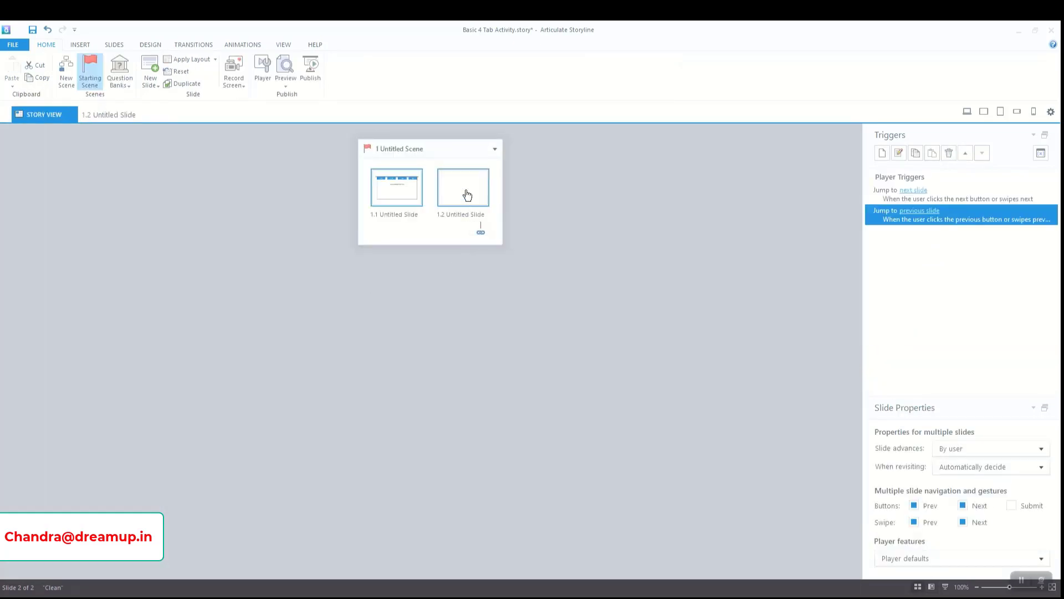
drag(466, 194, 473, 220)
double_click(419, 187)
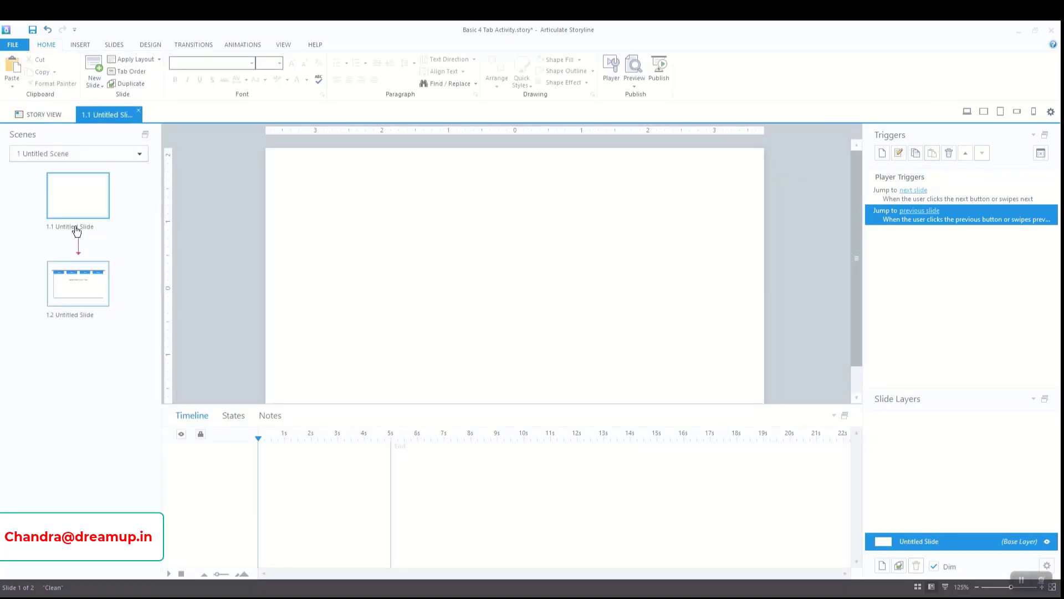
Rename the blank first slide as S1 and save the project
double_click(76, 225)
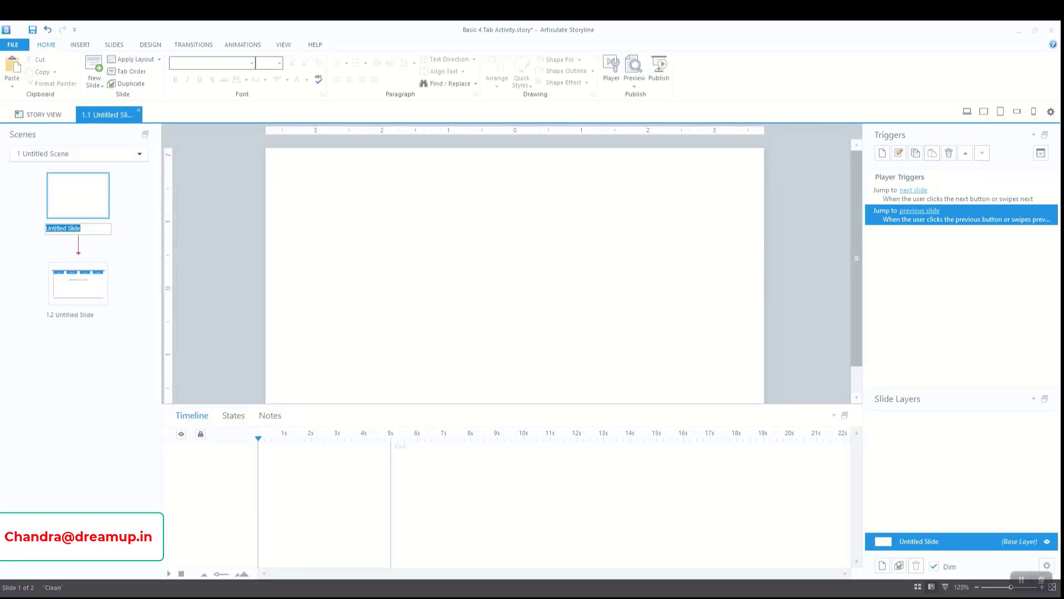
text(S1)
key(Return)
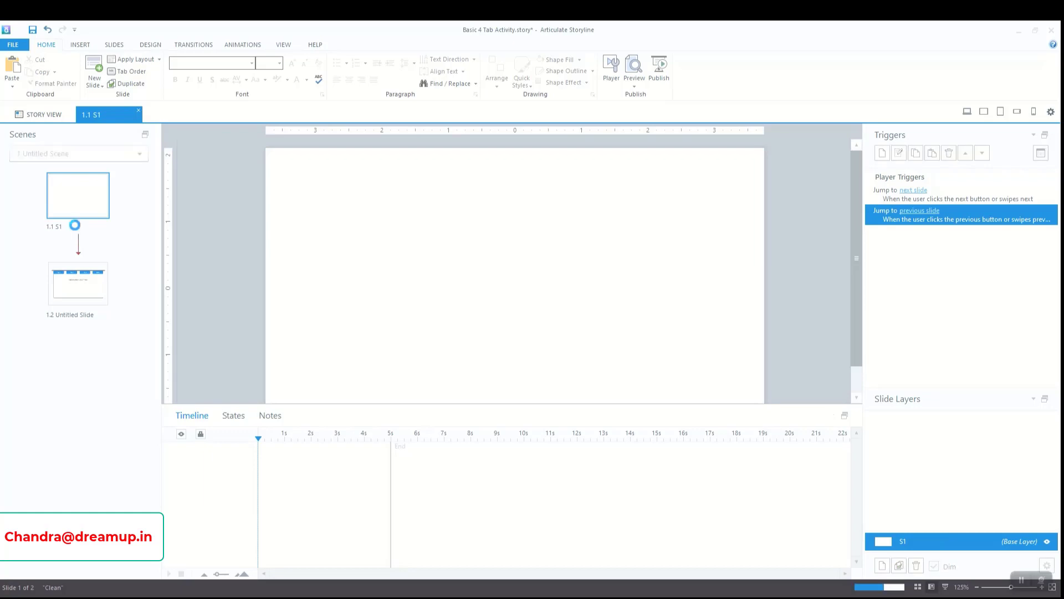
key(ctrl+s)
right_click(82, 190)
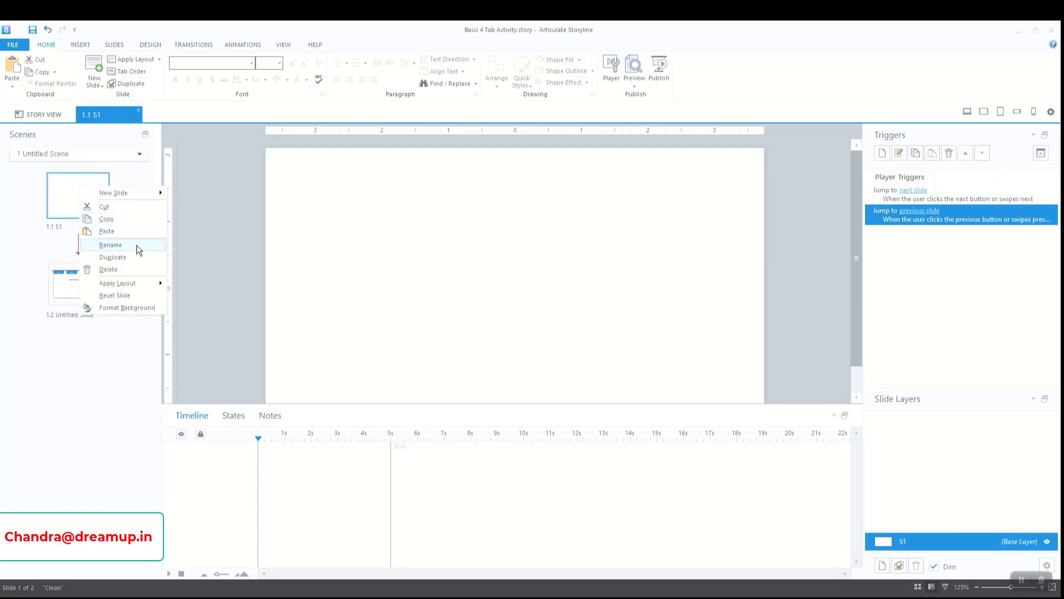
click(110, 245)
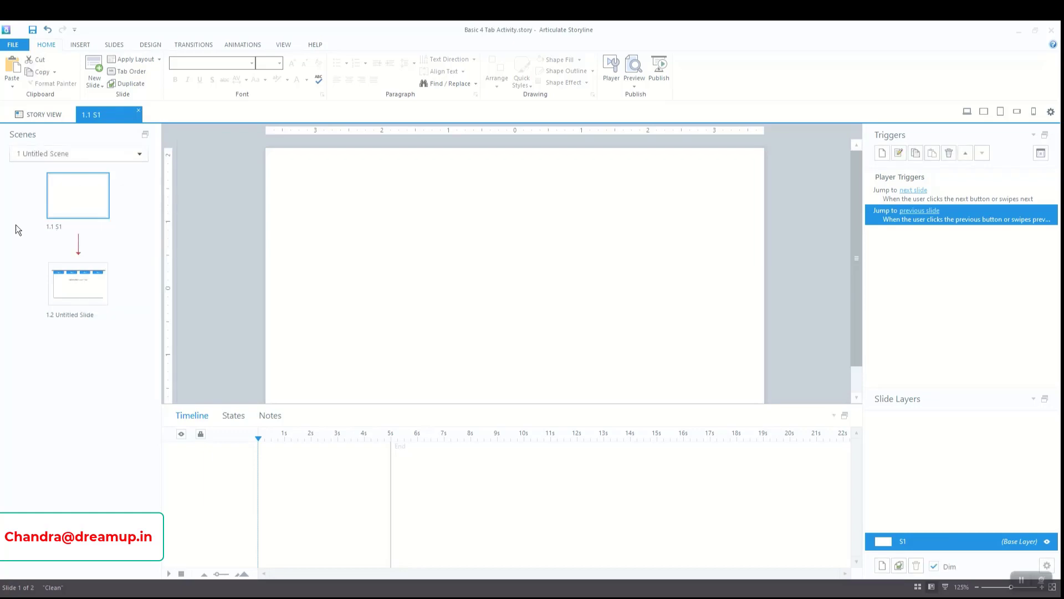
click(43, 238)
key(ctrl+s)
Turn off the Next button and Next swipe for slide S1, keep both Prev options enabled, and save the project
drag(745, 405, 748, 452)
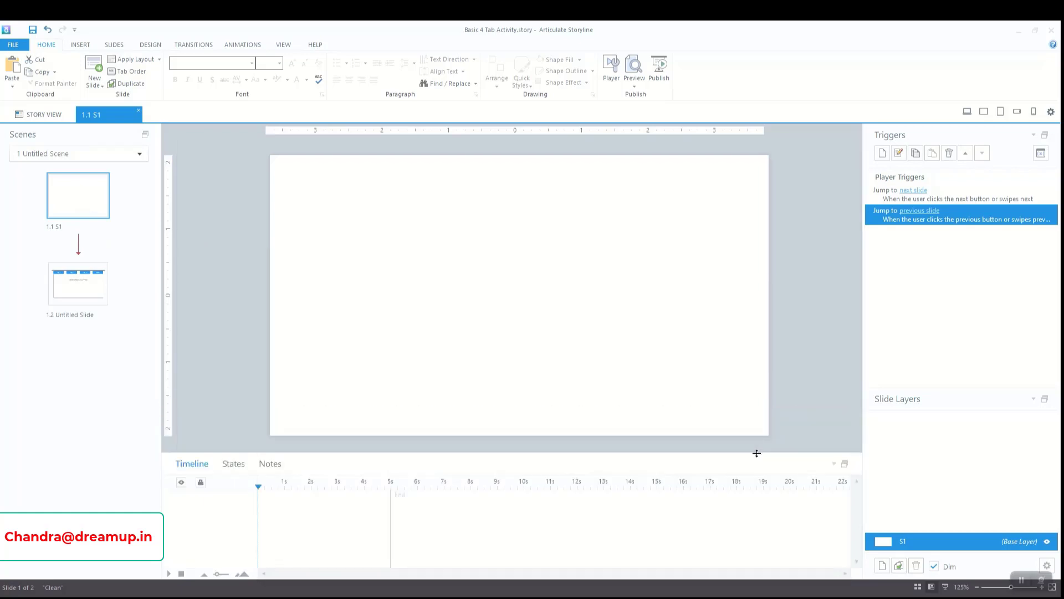
click(1047, 565)
click(529, 298)
click(482, 298)
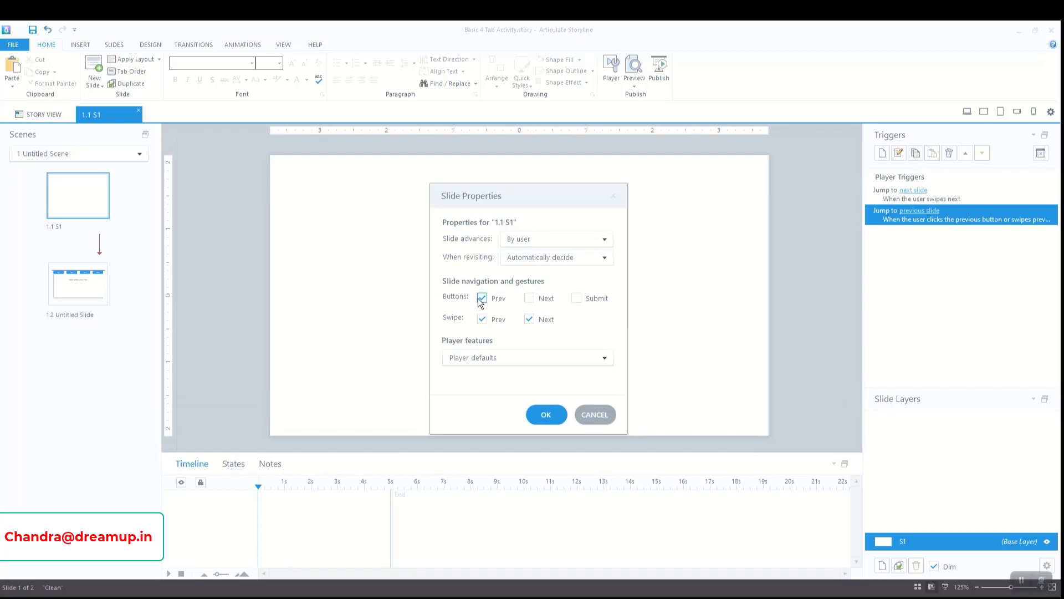
click(482, 319)
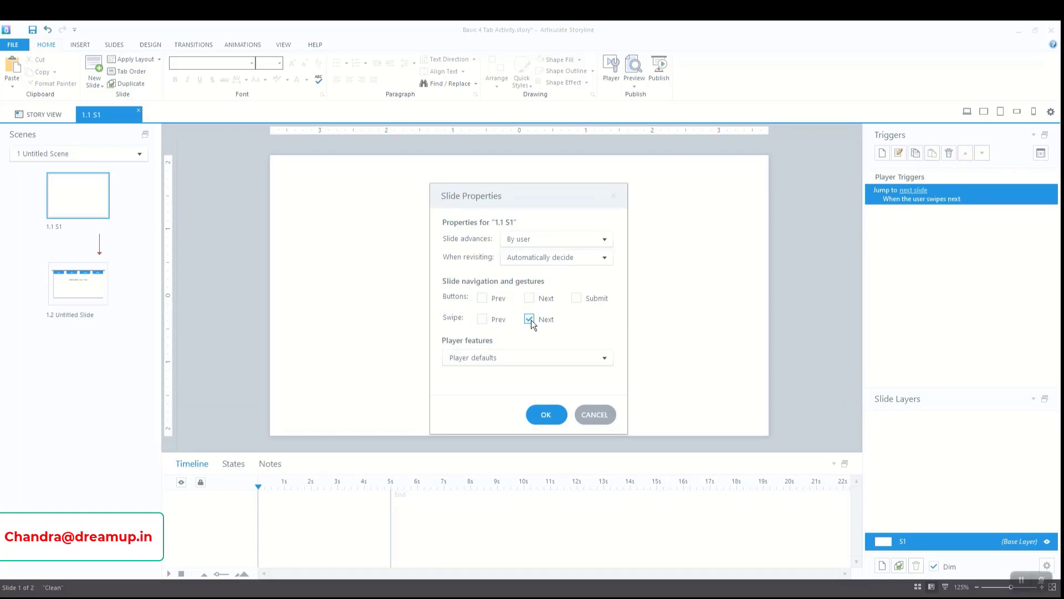
click(482, 298)
click(482, 319)
click(527, 320)
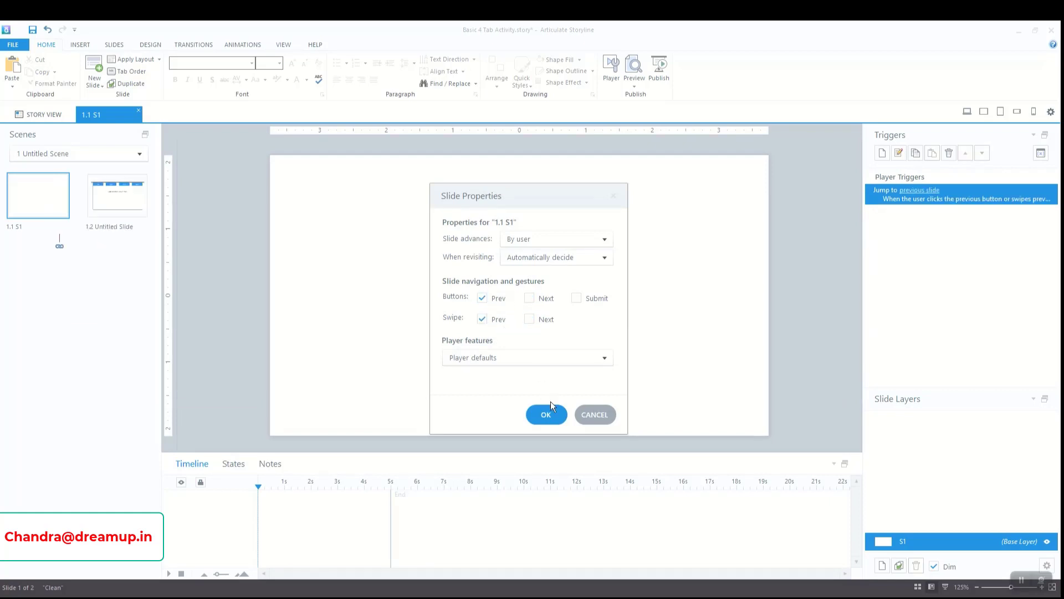
click(554, 413)
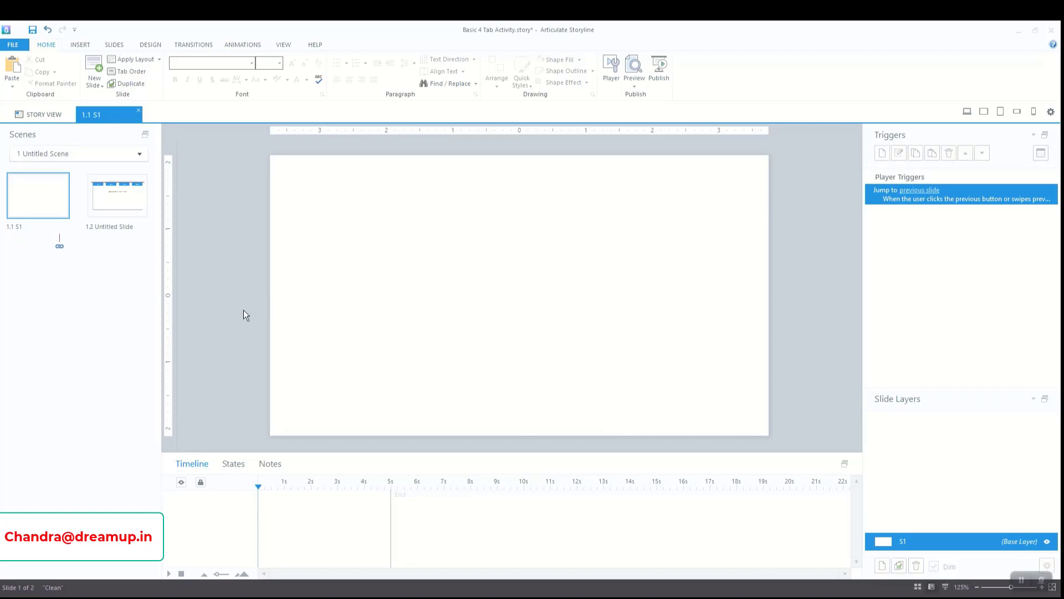
key(ctrl+s)
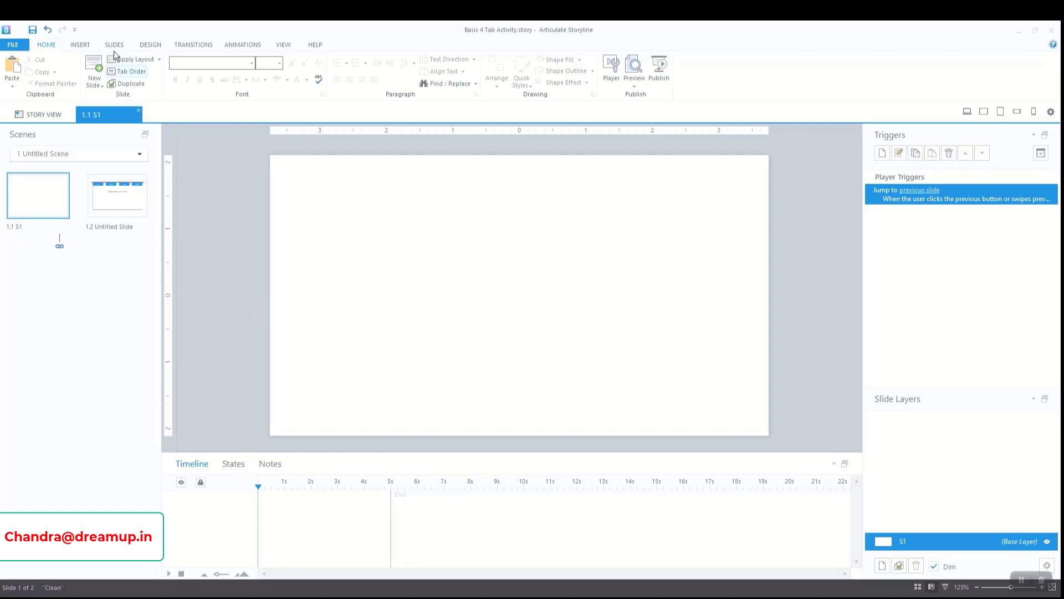
Insert a rectangular button about 120 by 40 px near the slide's upper-left area and label it "Tab 1"
click(81, 45)
click(364, 84)
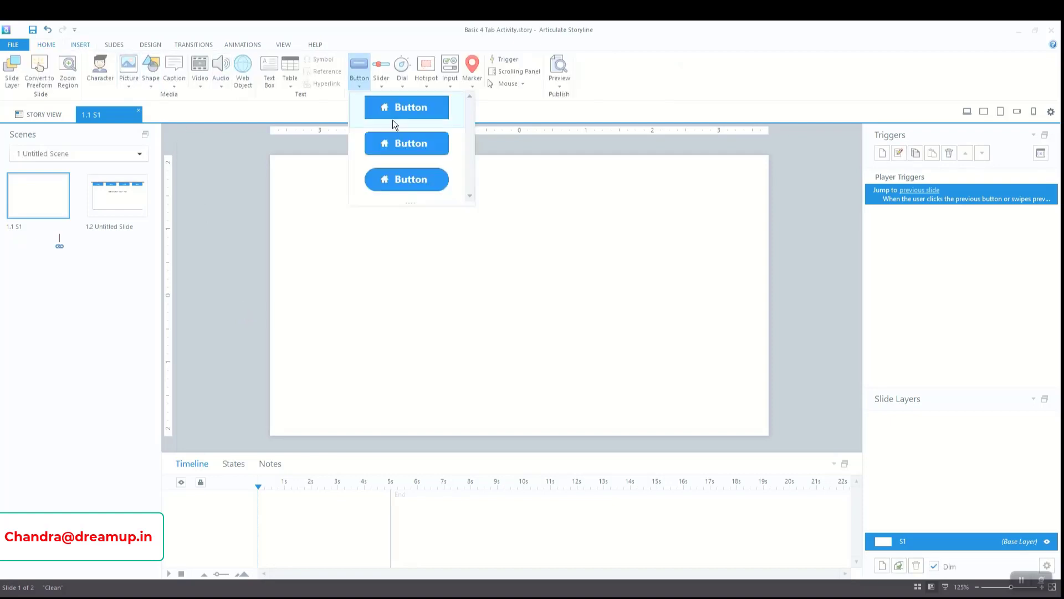
click(434, 109)
mouse_move(314, 200)
mouse_down()
mouse_move(427, 229)
mouse_move(397, 229)
mouse_up()
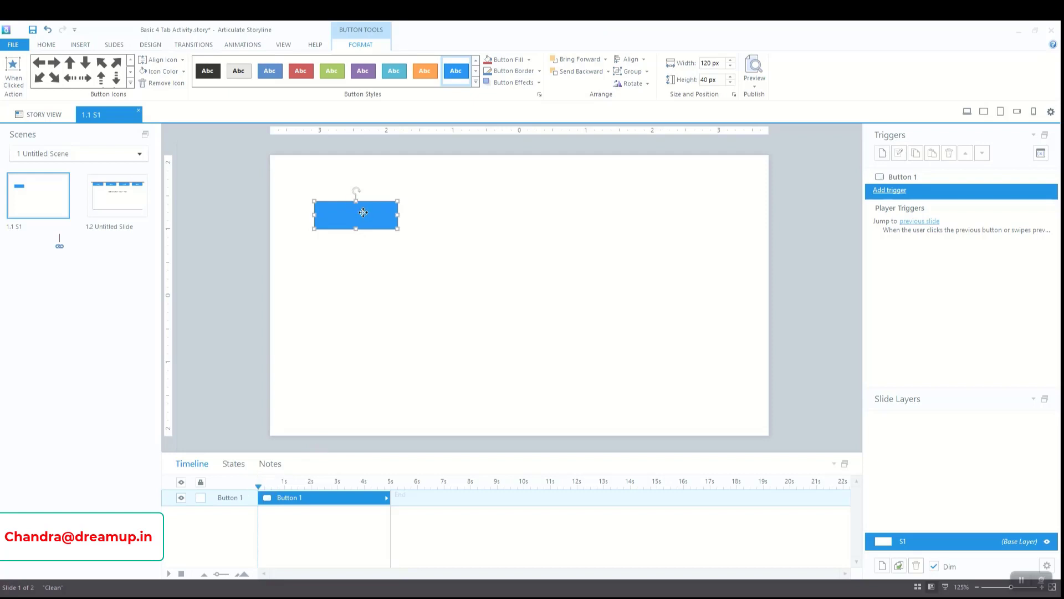
text(Tab)
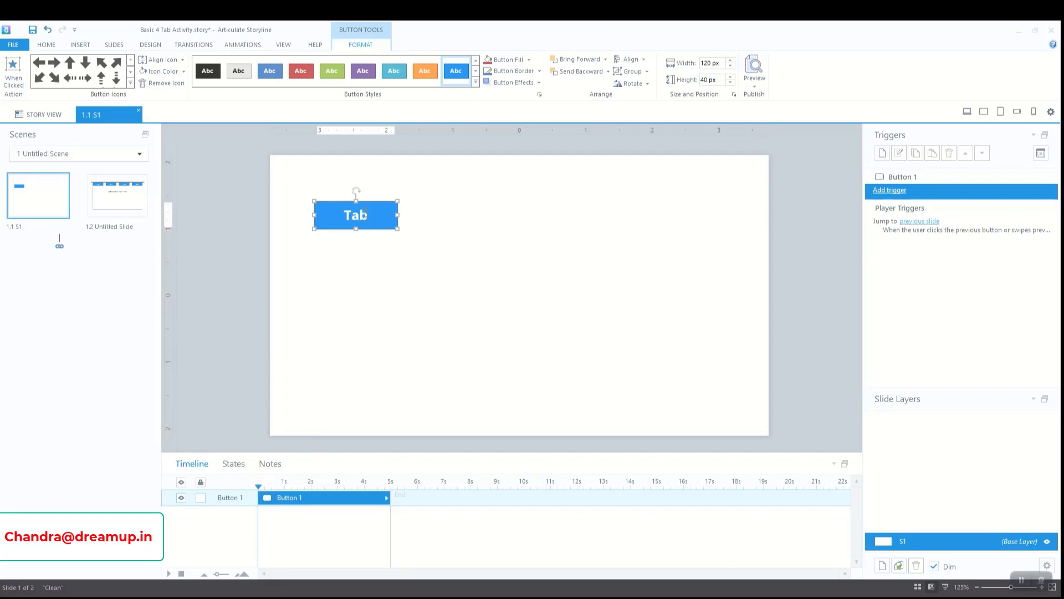
text( 1)
click(342, 257)
click(397, 228)
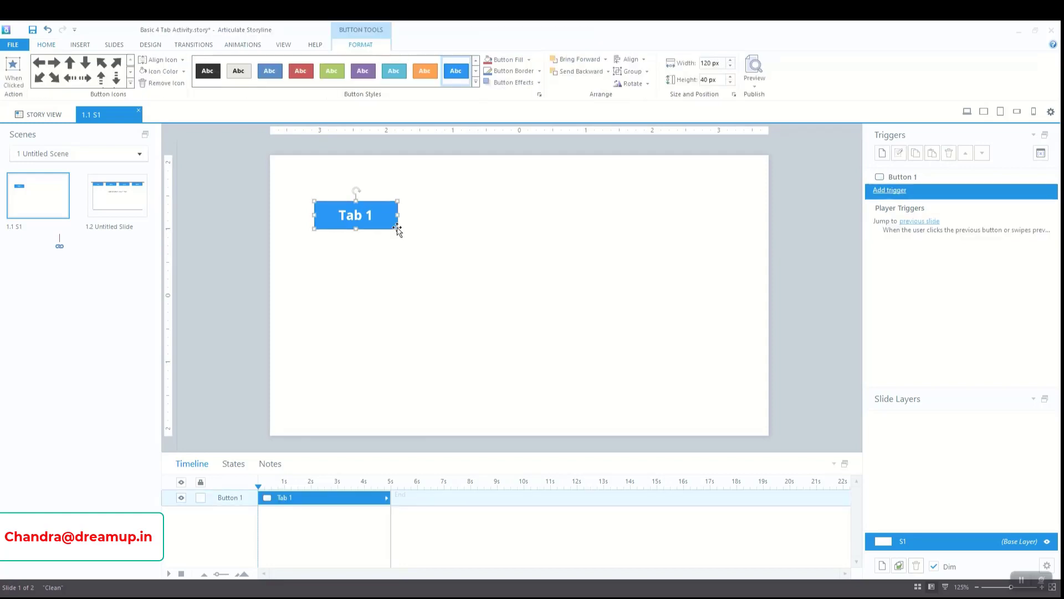
Apply the green button style to the Tab 1 button's Visited state and finish editing its states
click(234, 463)
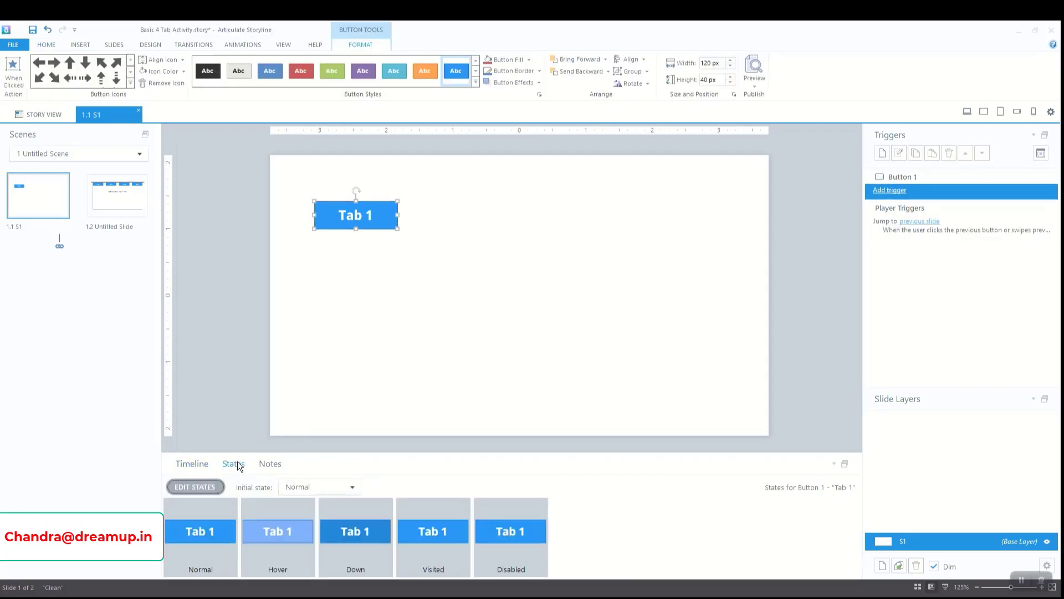
double_click(443, 547)
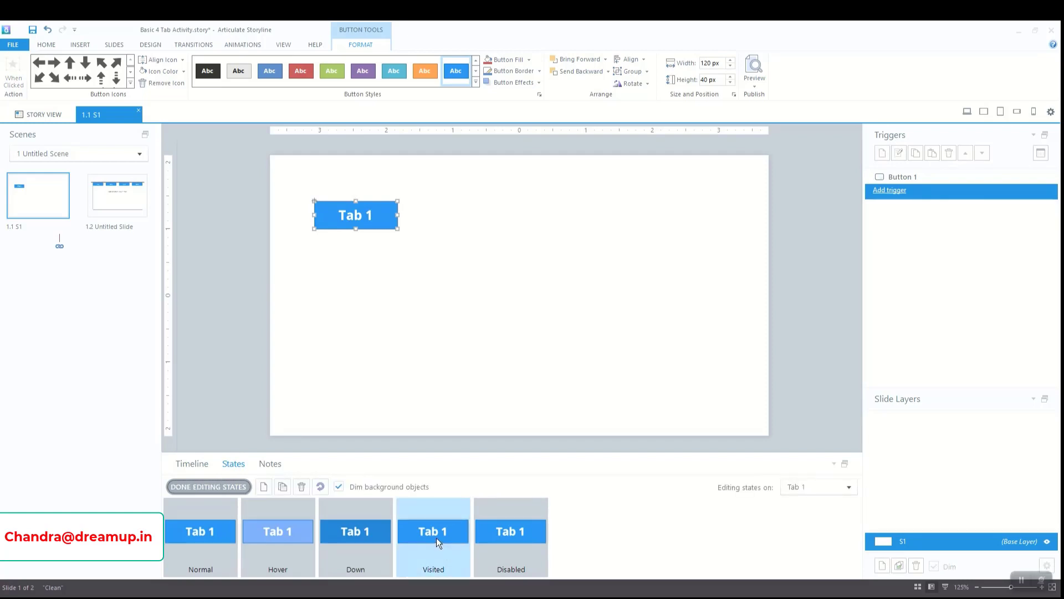
click(337, 72)
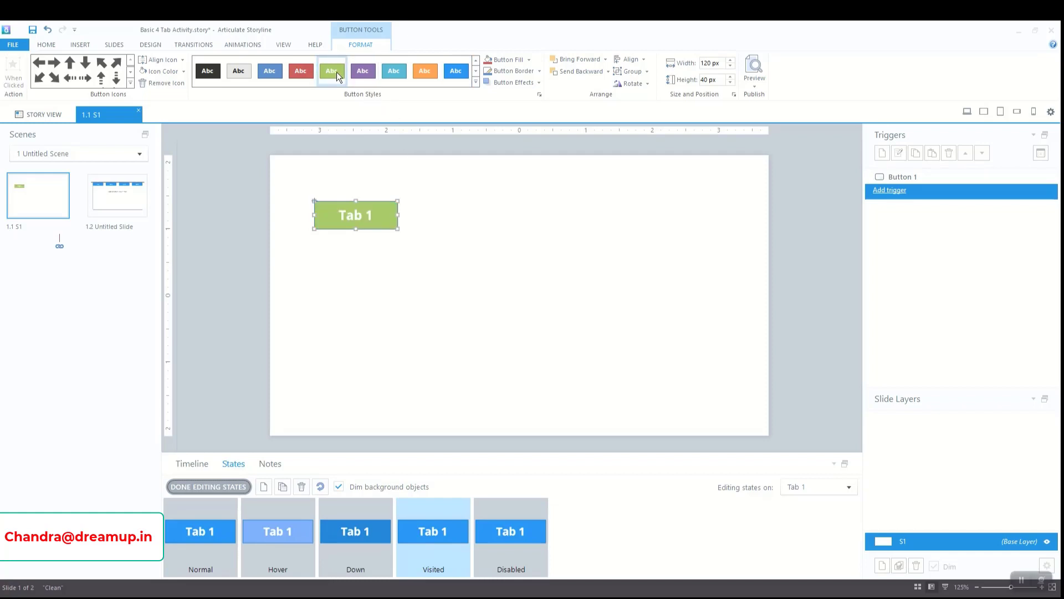
click(219, 305)
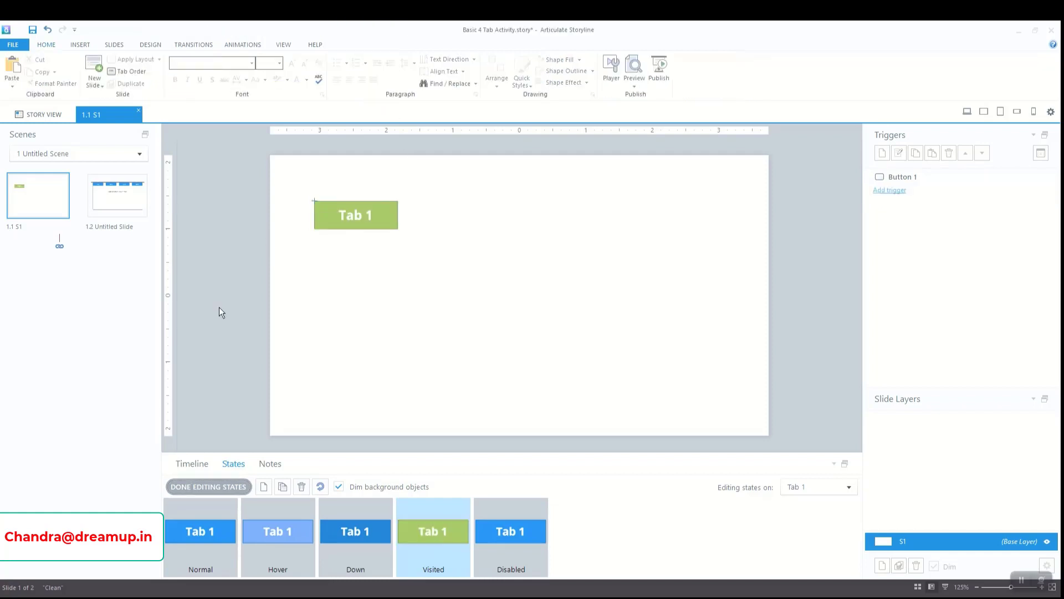
click(224, 484)
click(219, 418)
click(209, 465)
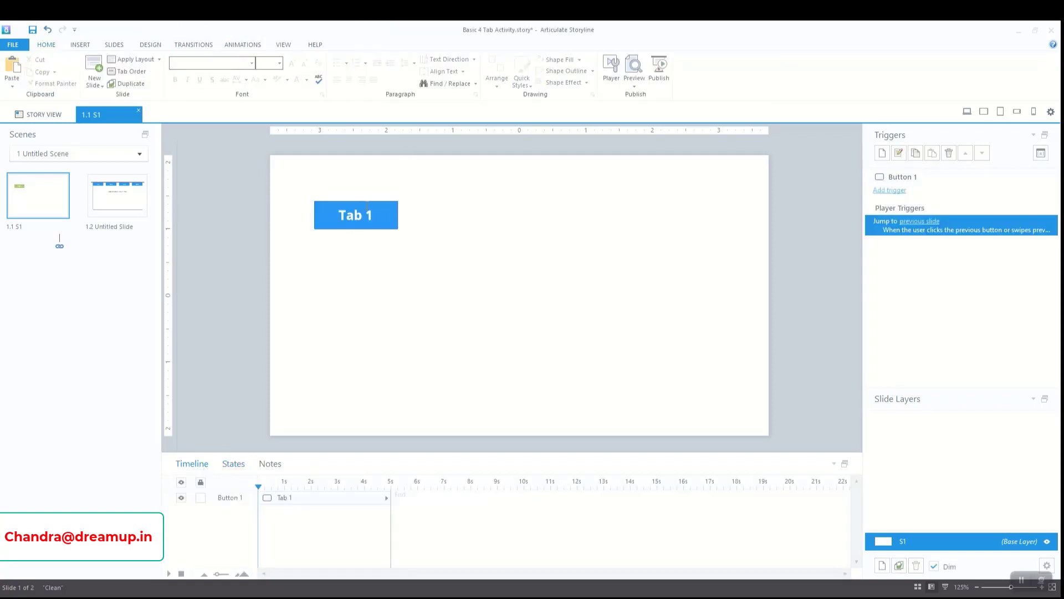
Duplicate the Tab 1 button three times across the slide to make a row of four buttons
click(398, 224)
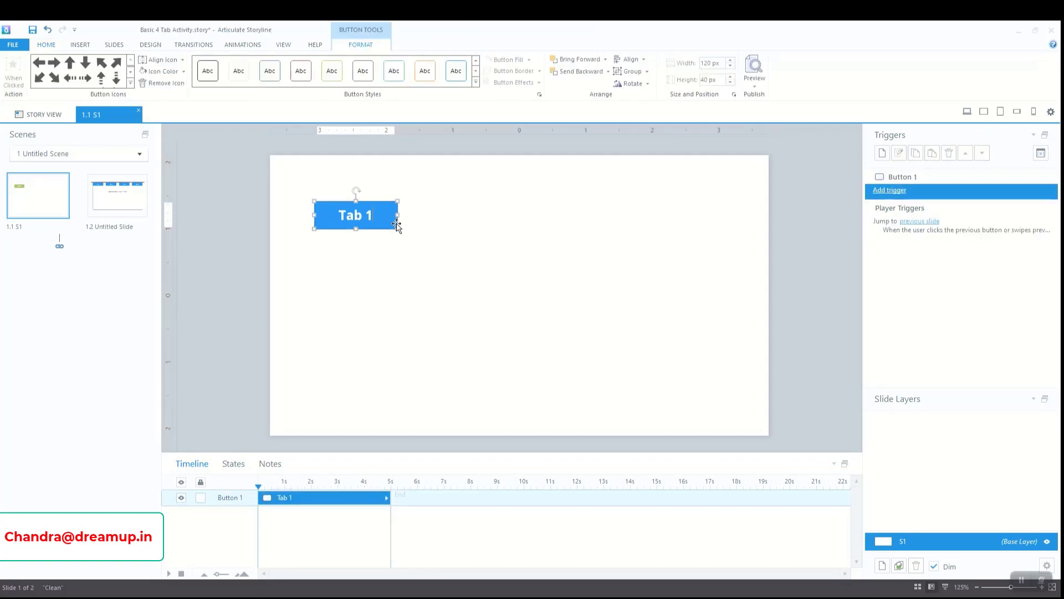
drag(398, 224, 628, 228)
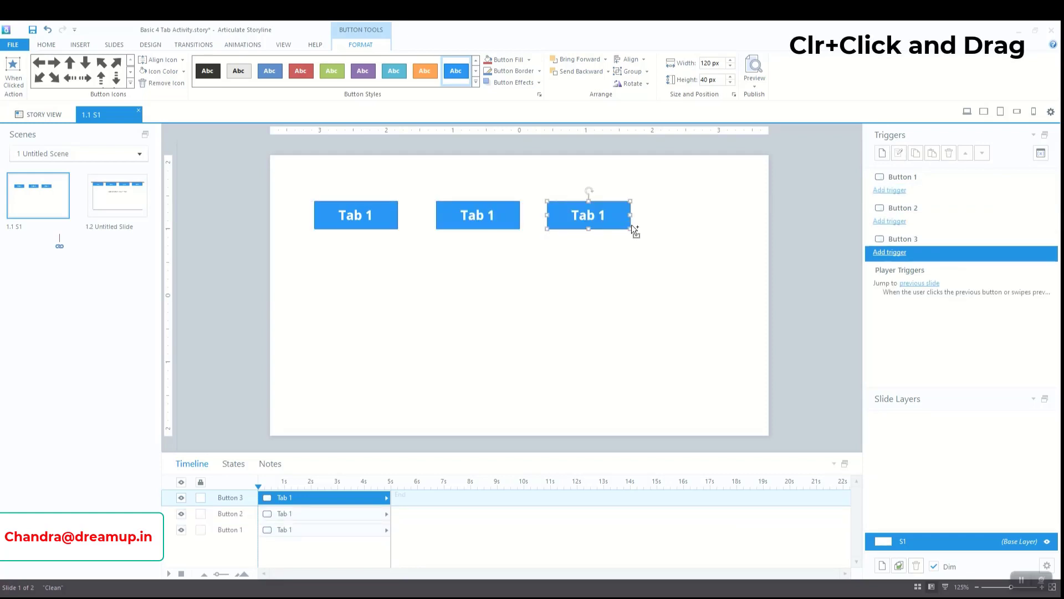
click(710, 224)
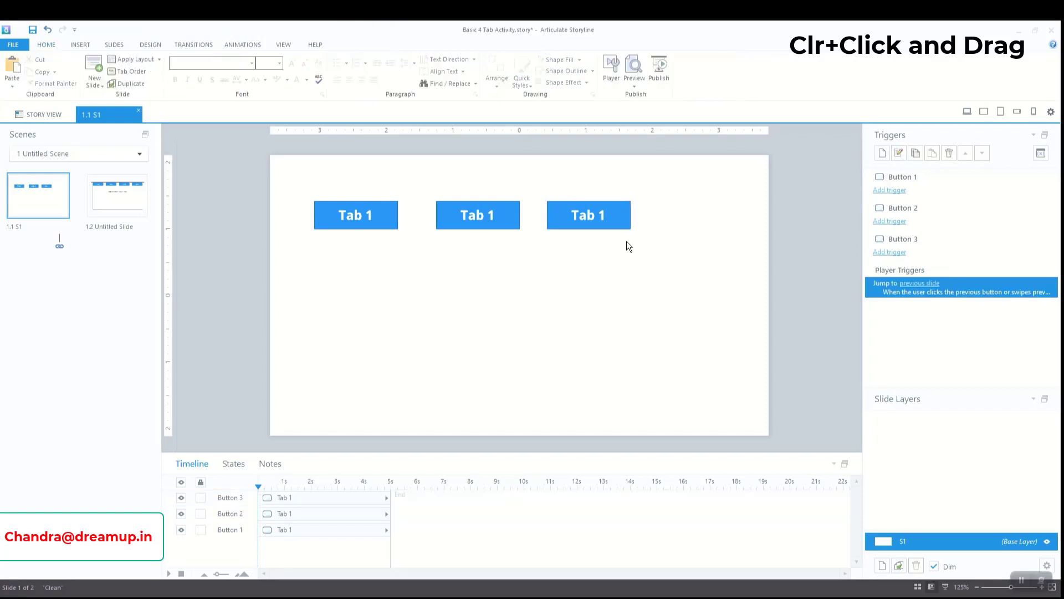
drag(658, 246, 542, 184)
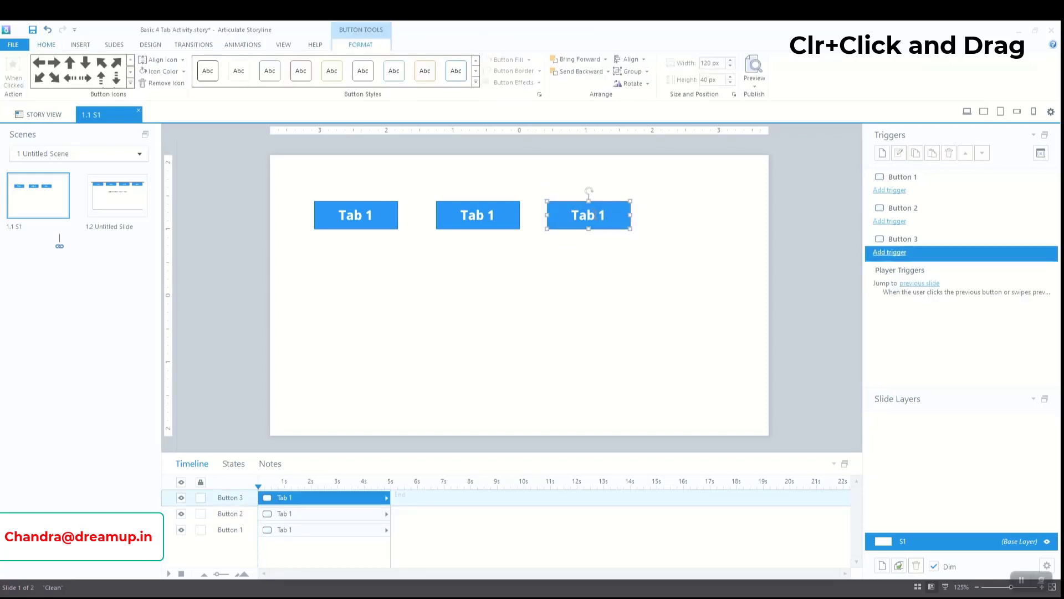
ctrl+click(619, 227)
ctrl+click(628, 228)
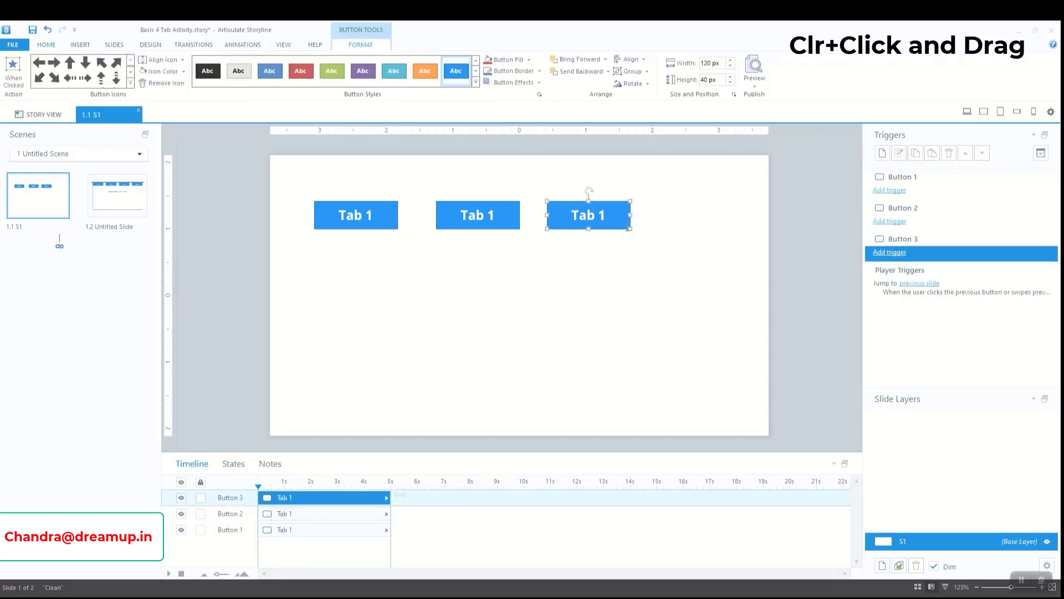
drag(629, 230, 729, 204)
key(ctrl+z)
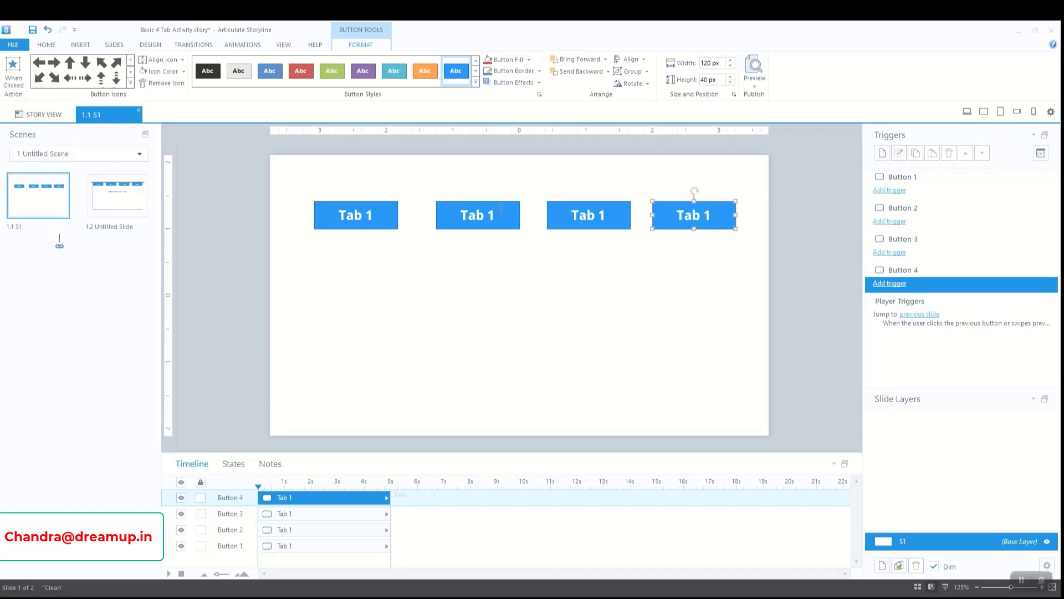
Relabel the three copied buttons, in order, as "Tab 2", "Tab 3" and "Tab 4"
click(500, 209)
text(2)
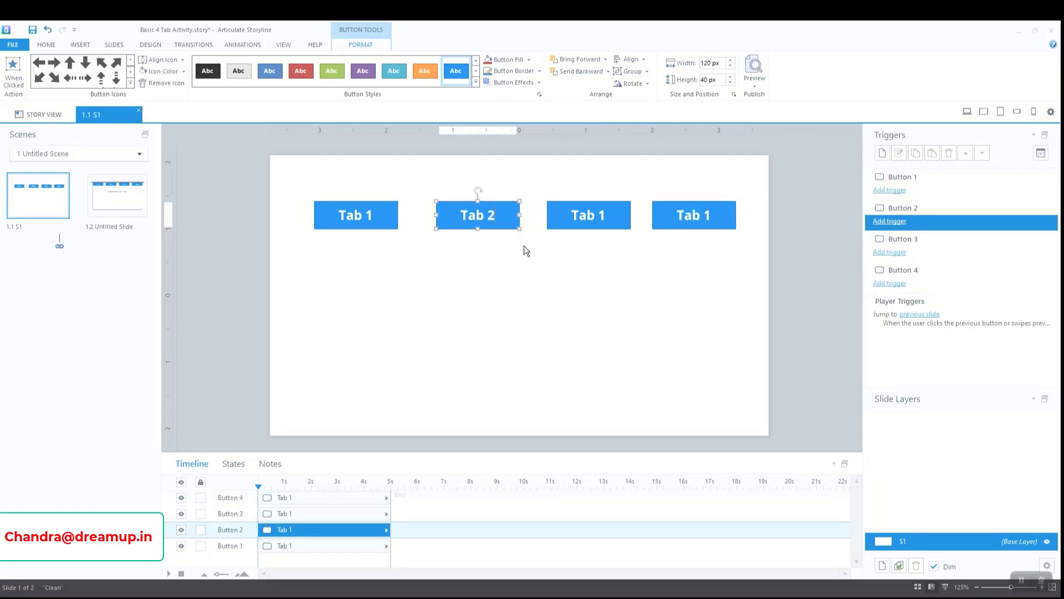
click(612, 222)
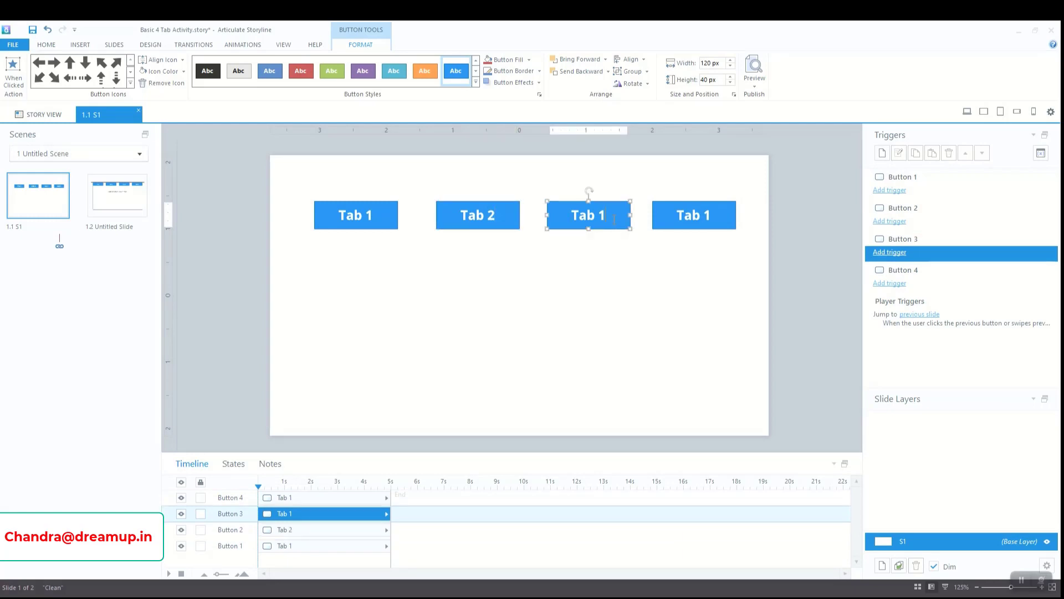
key(BackSpace)
text(3)
click(714, 216)
key(BackSpace)
text(4)
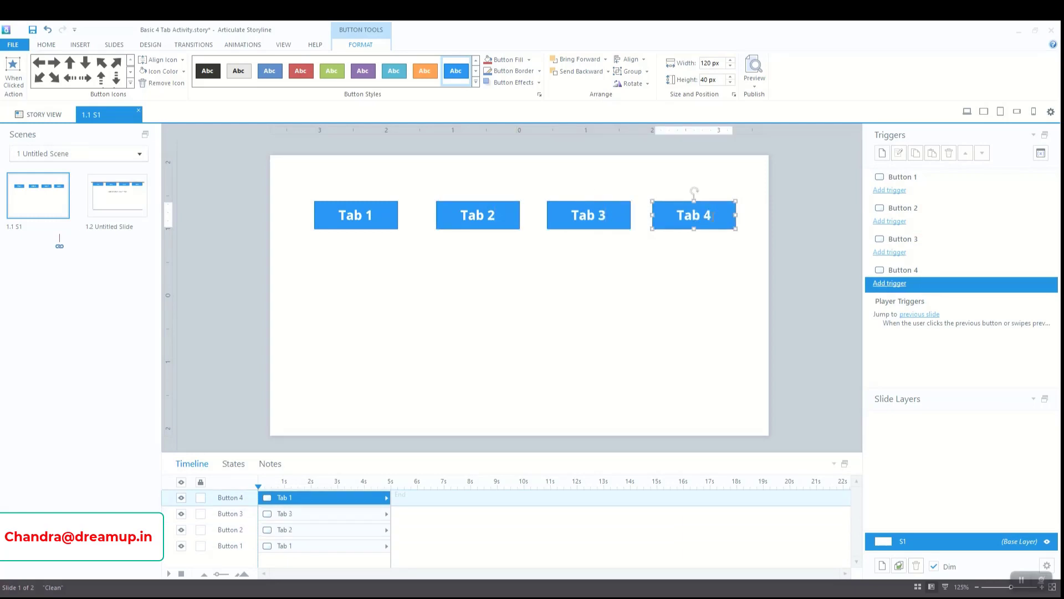
click(712, 260)
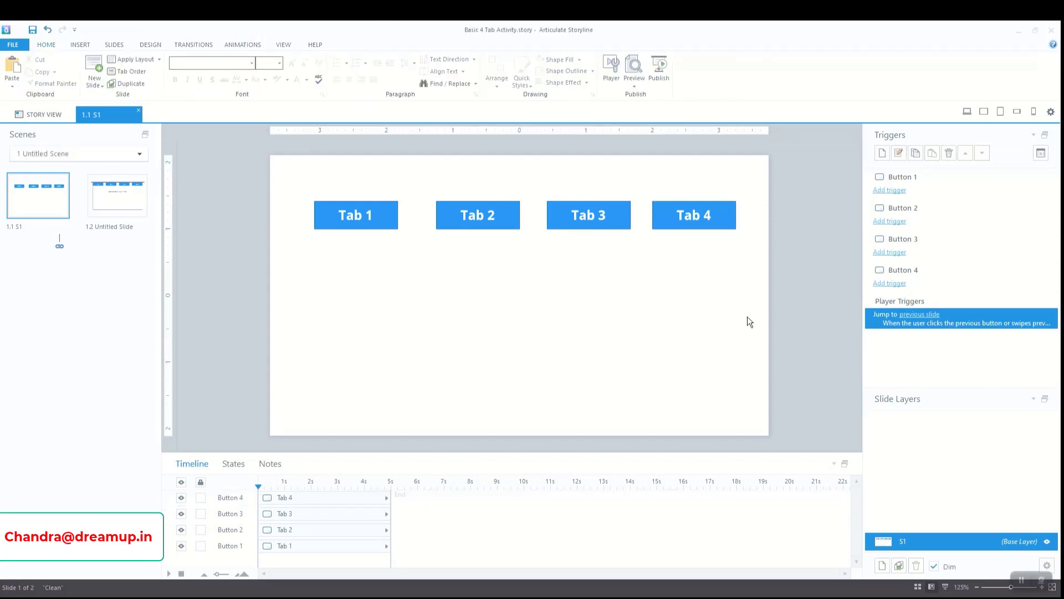
Distribute the four tab buttons horizontally and align their top edges
drag(766, 284, 277, 171)
click(633, 63)
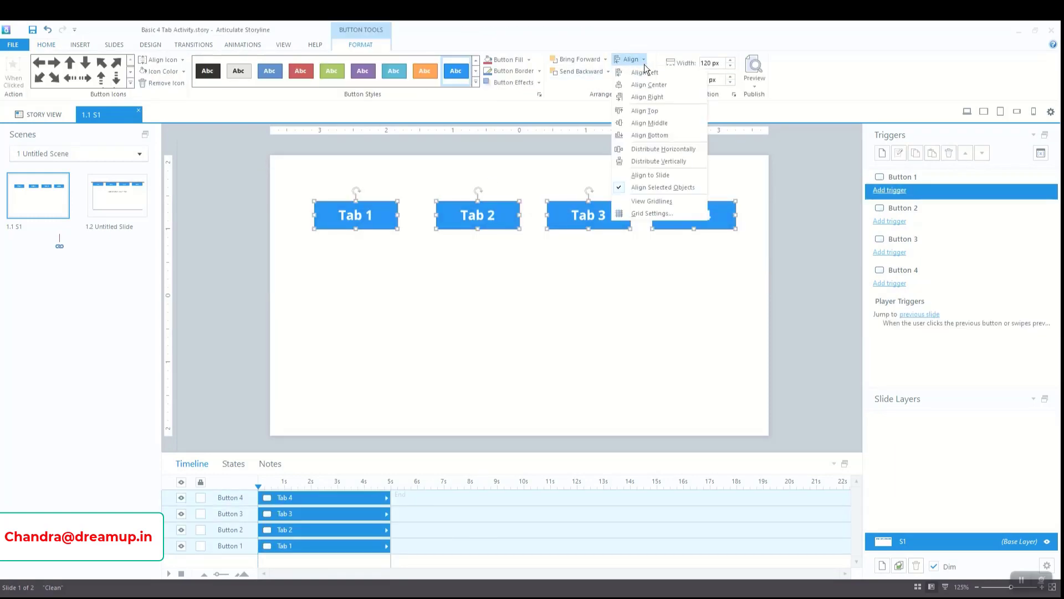
click(663, 148)
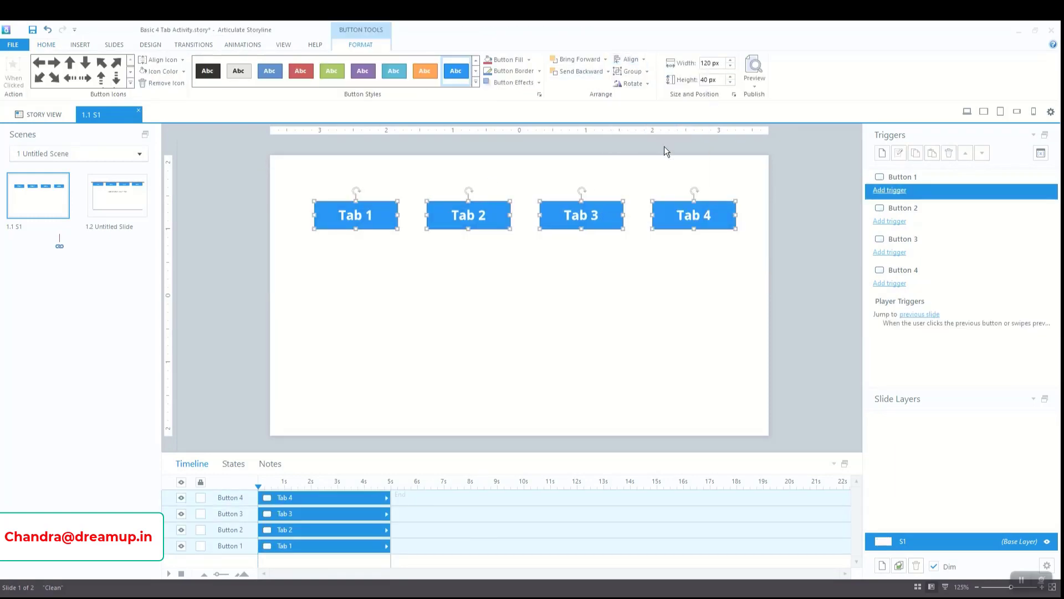
click(643, 59)
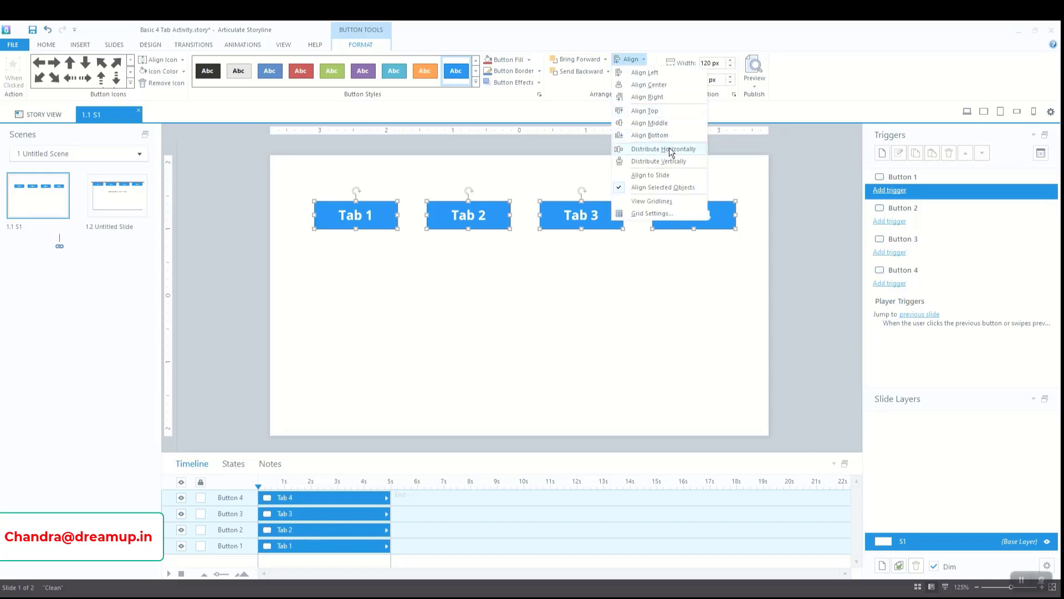
click(658, 110)
click(803, 357)
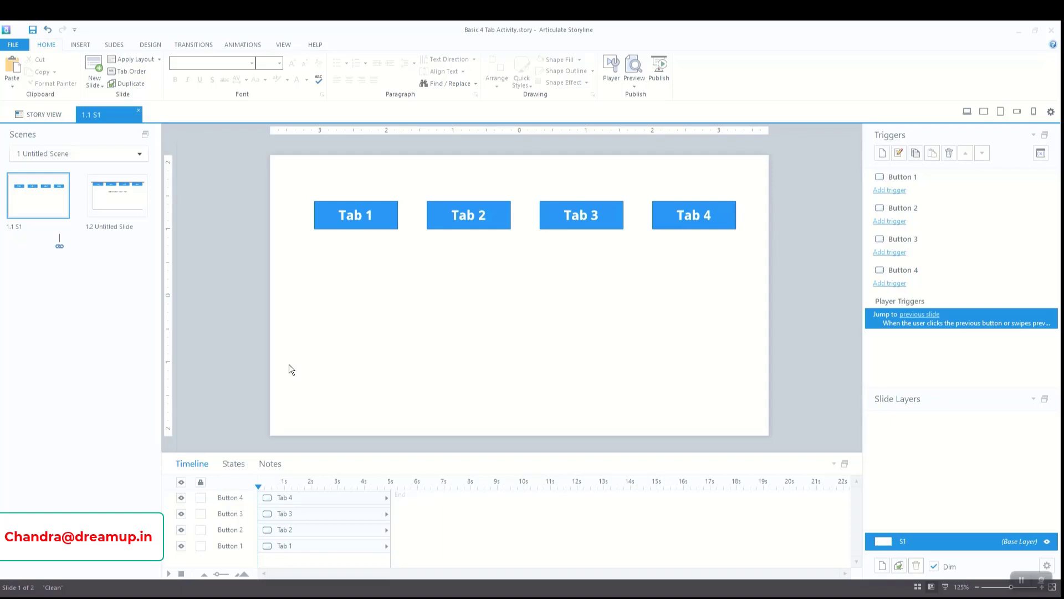
Add a new slide layer to S1 and name it "Tab1 Details"
click(84, 45)
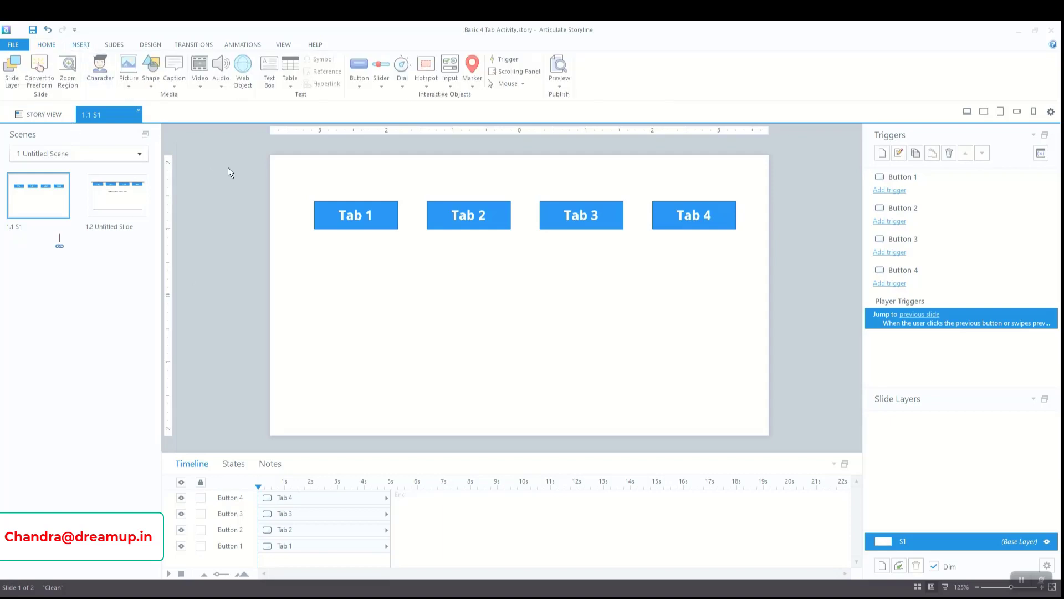
click(883, 566)
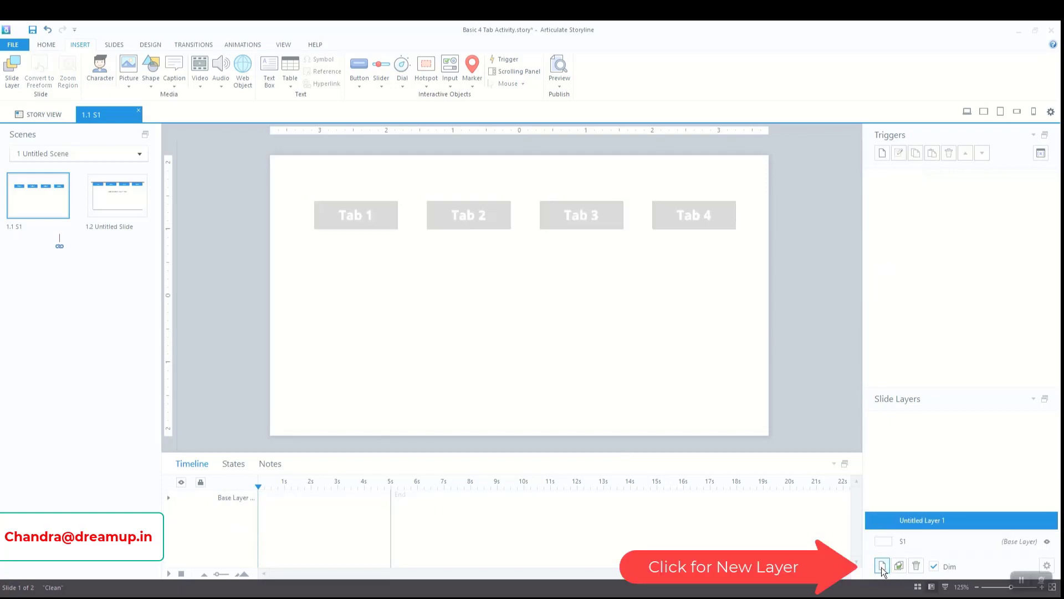
double_click(924, 521)
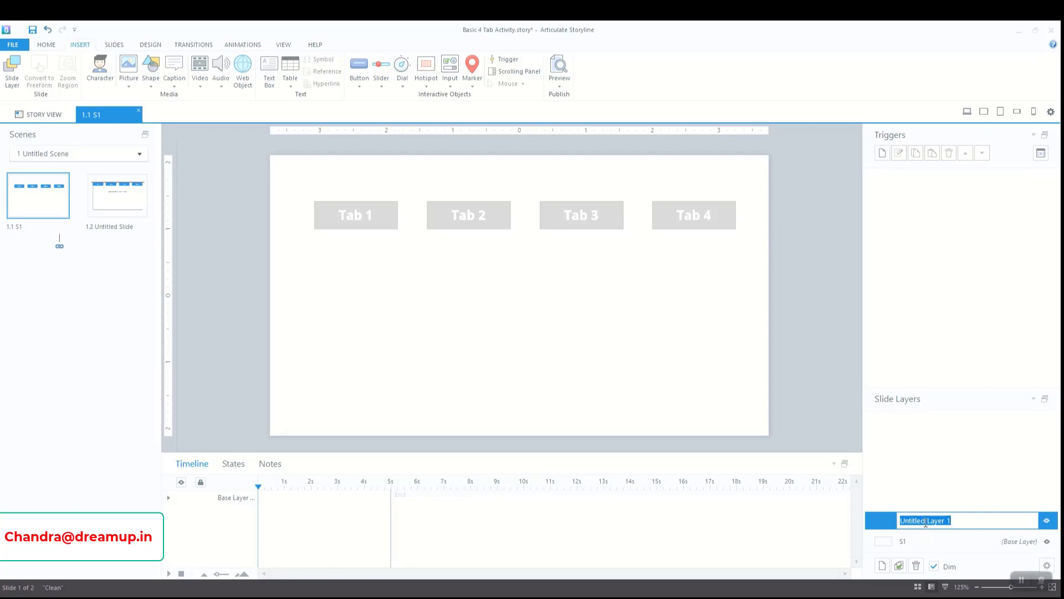
text(L)
text(Tab1)
text( Details)
key(Return)
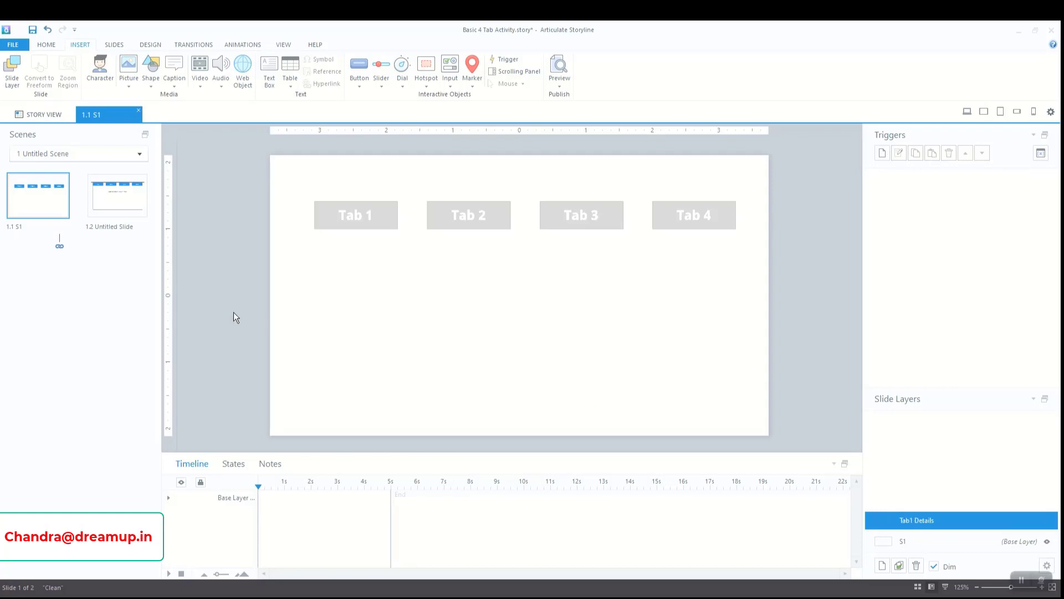
Draw a rectangle about 608 by 160 px below the tab buttons on the Tab1 Details layer
click(148, 76)
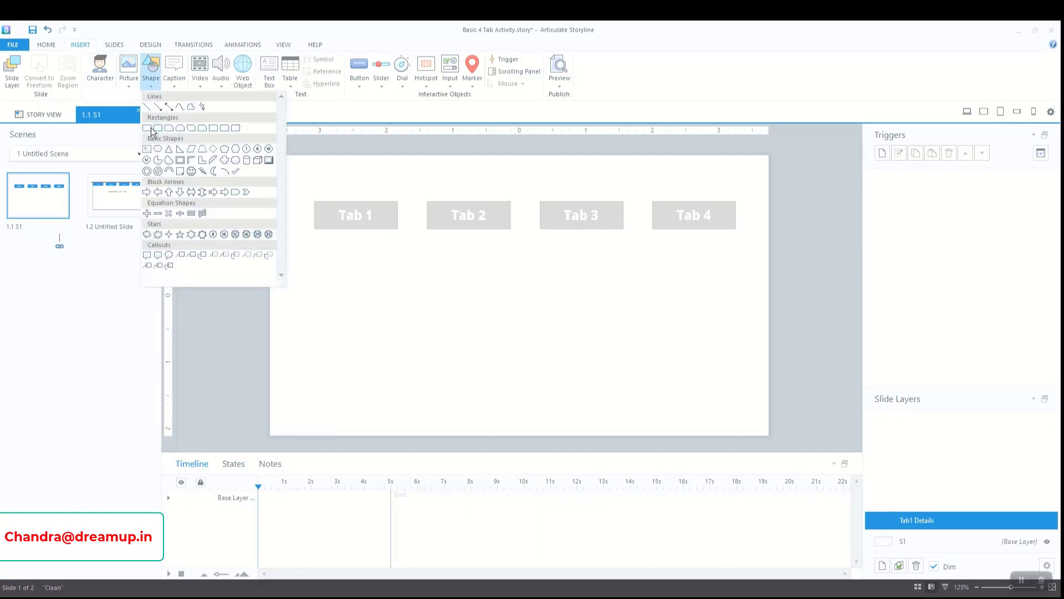
click(148, 133)
mouse_move(318, 293)
mouse_down()
mouse_move(591, 384)
mouse_move(735, 400)
mouse_up()
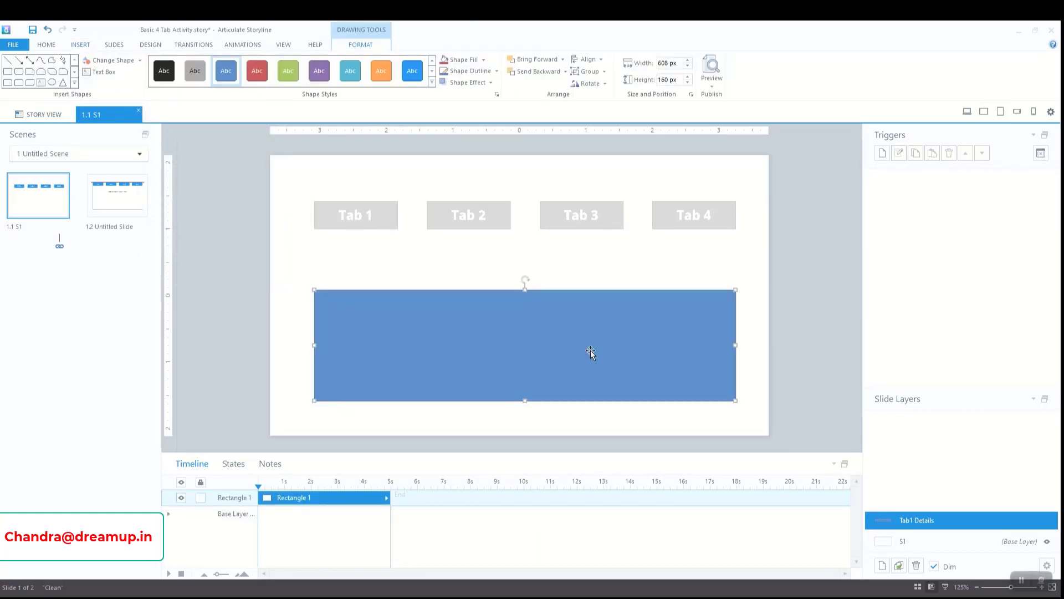
Enter the text "Tab 1 Details," in the rectangle on the Tab1 Details layer
text(Tab 1 Details)
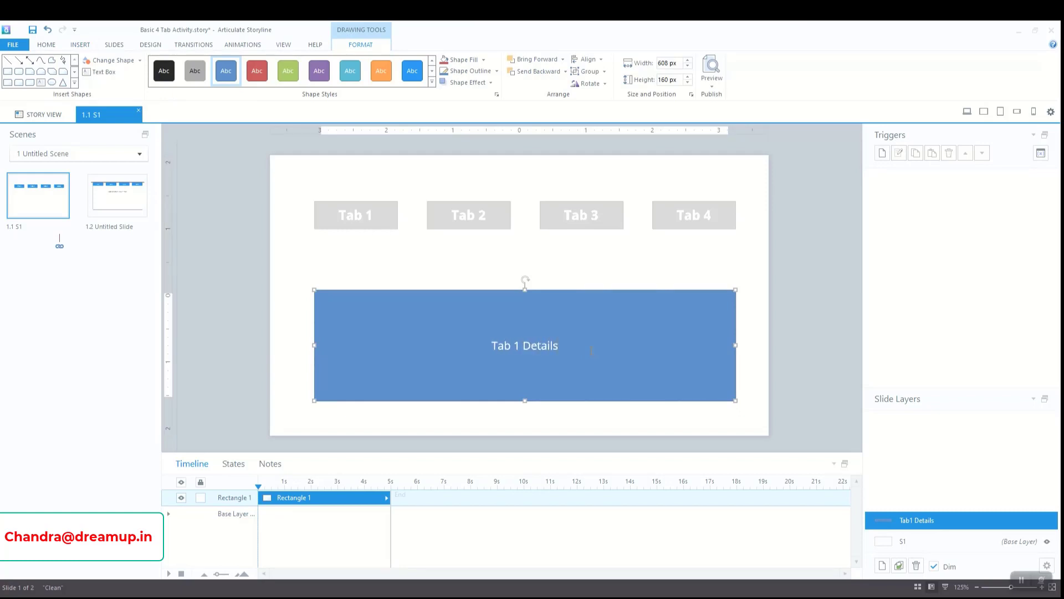
text(,)
click(832, 396)
click(732, 396)
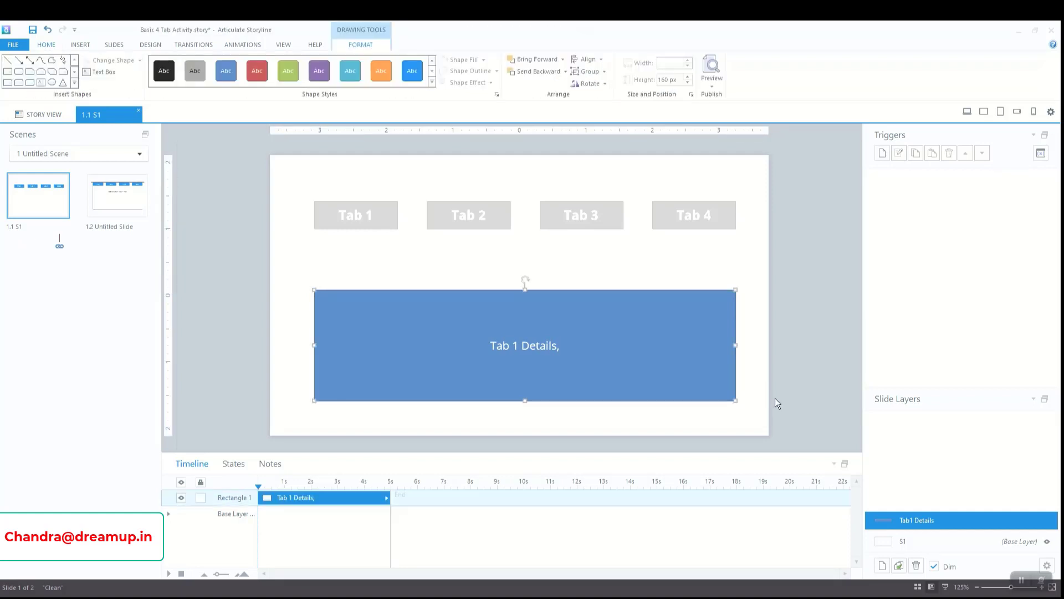
click(800, 404)
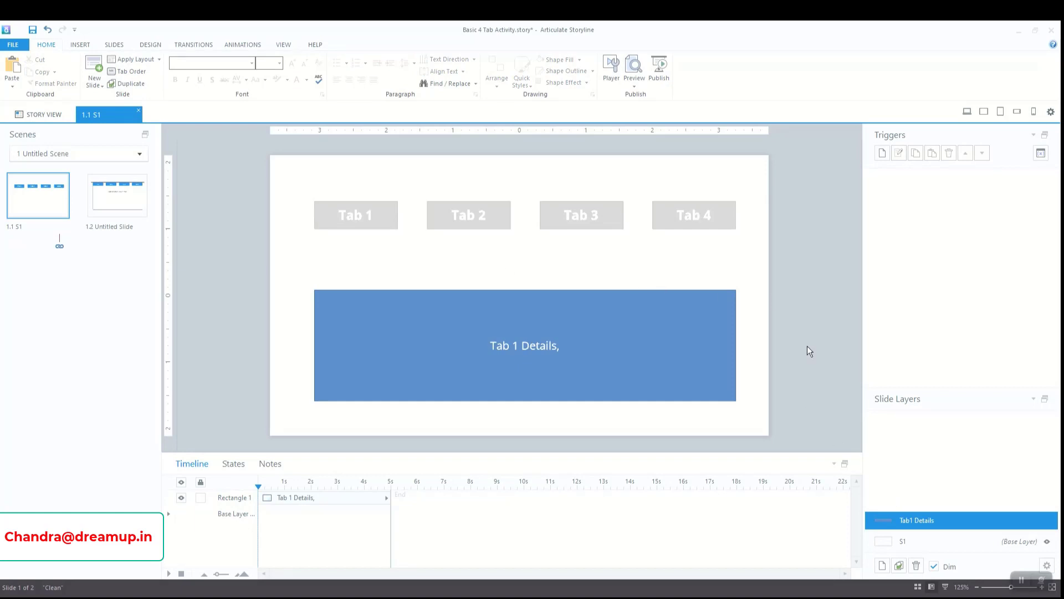
Duplicate the Tab1 Details layer and rename the copy "Tab2 Details"
click(900, 565)
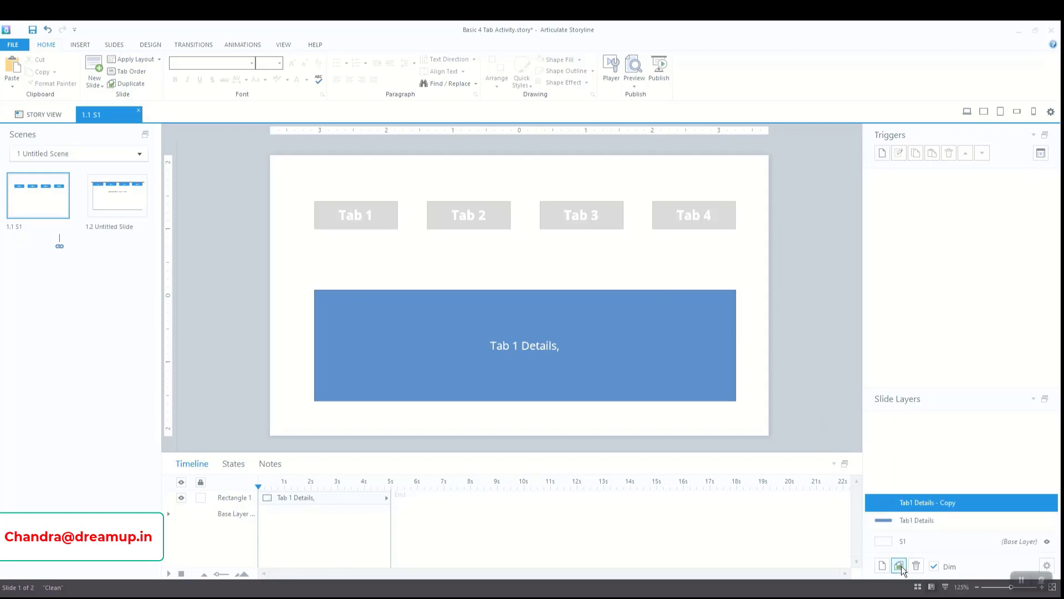
double_click(940, 504)
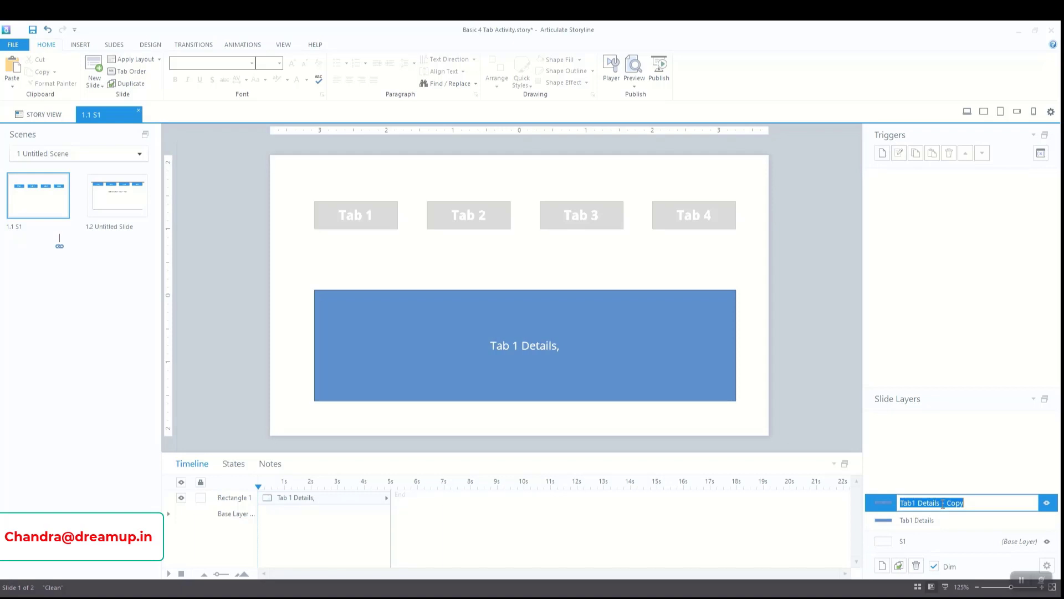
click(941, 503)
drag(940, 502, 1001, 505)
key(BackSpace)
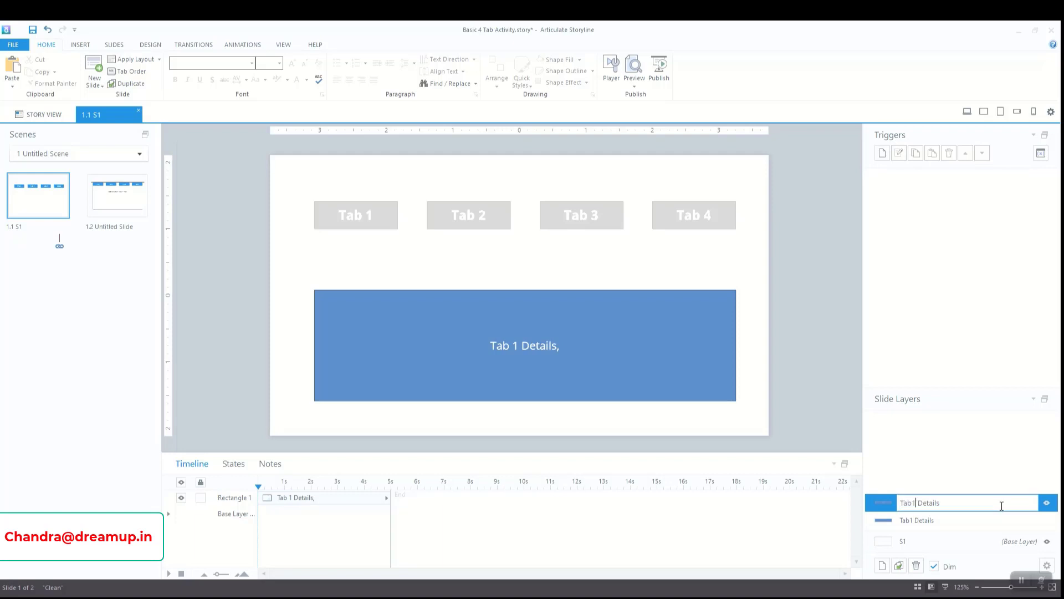
key(shift+Left)
text(2)
key(Return)
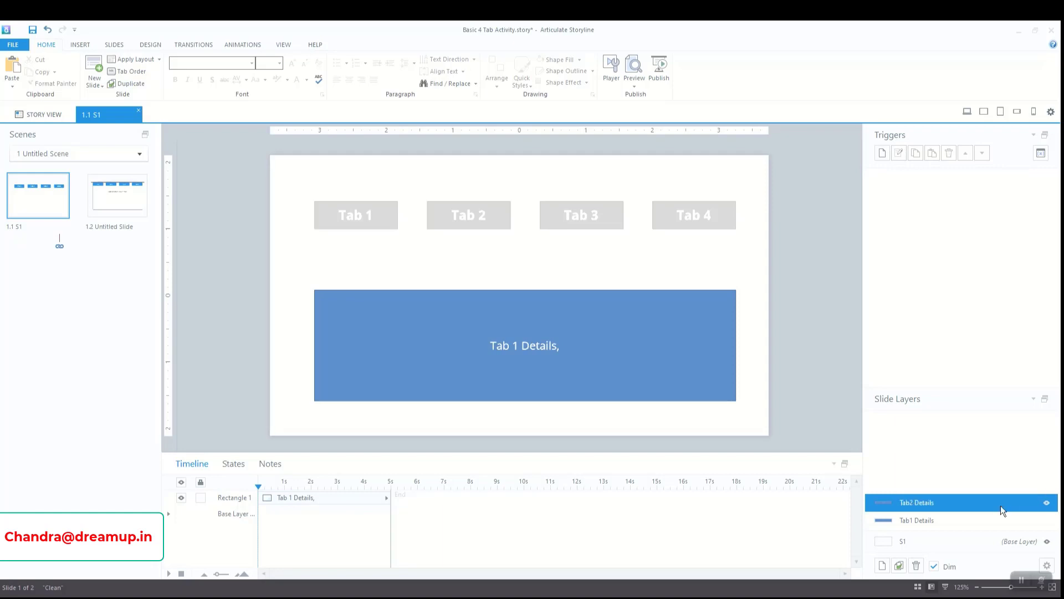
Duplicate the Tab2 Details layer and rename the copy "Tab3 Details"
click(899, 565)
double_click(911, 483)
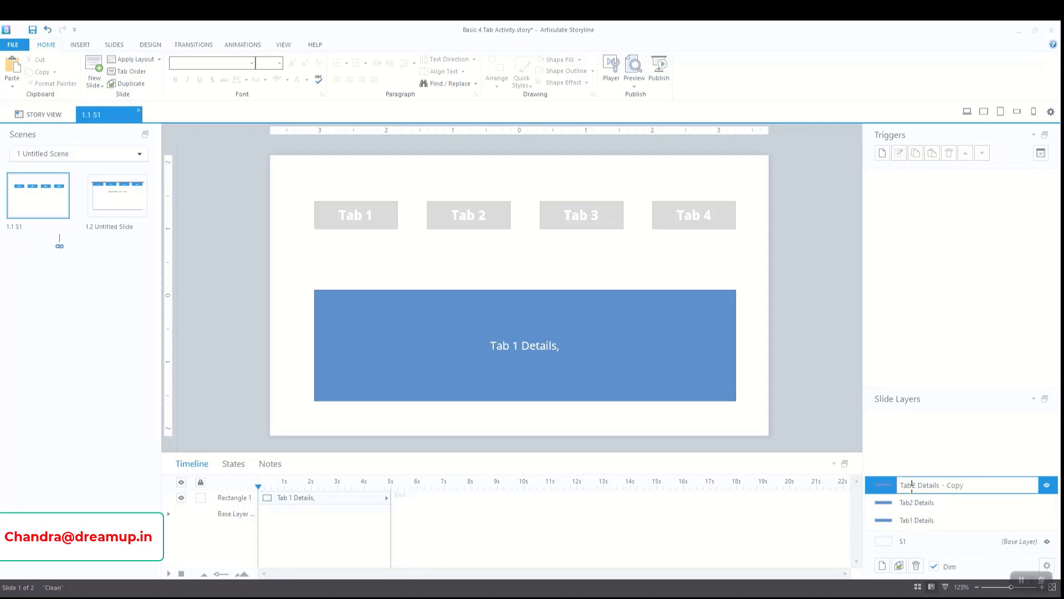
key(BackSpace)
text(3)
key(BackSpace)
key(BackSpace)
key(BackSpace)
key(BackSpace)
key(BackSpace)
key(BackSpace)
key(BackSpace)
key(Return)
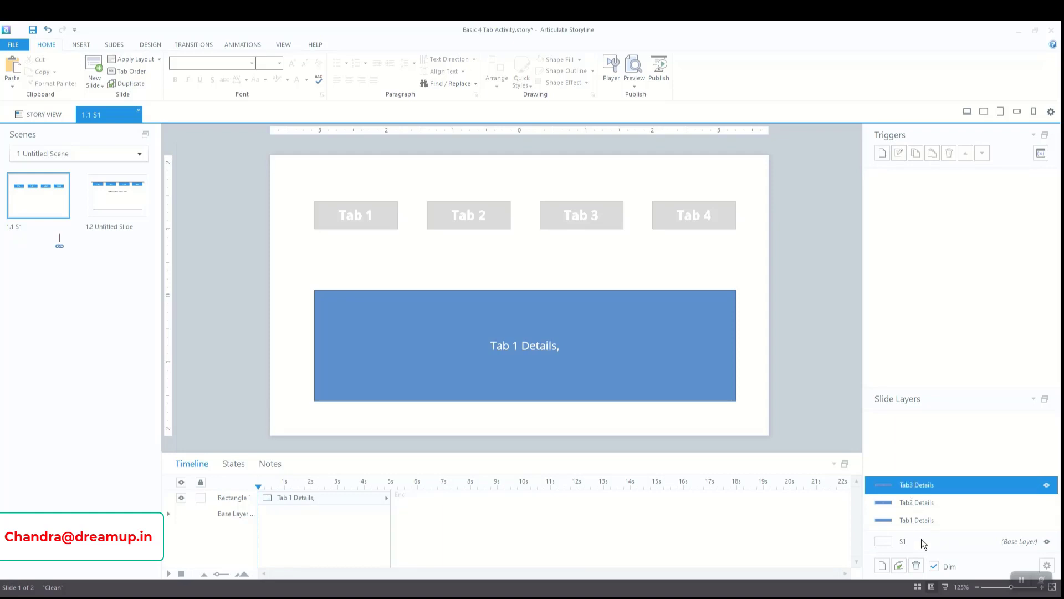
Duplicate the Tab3 Details layer and rename the copy "Tab4 Details"
click(899, 564)
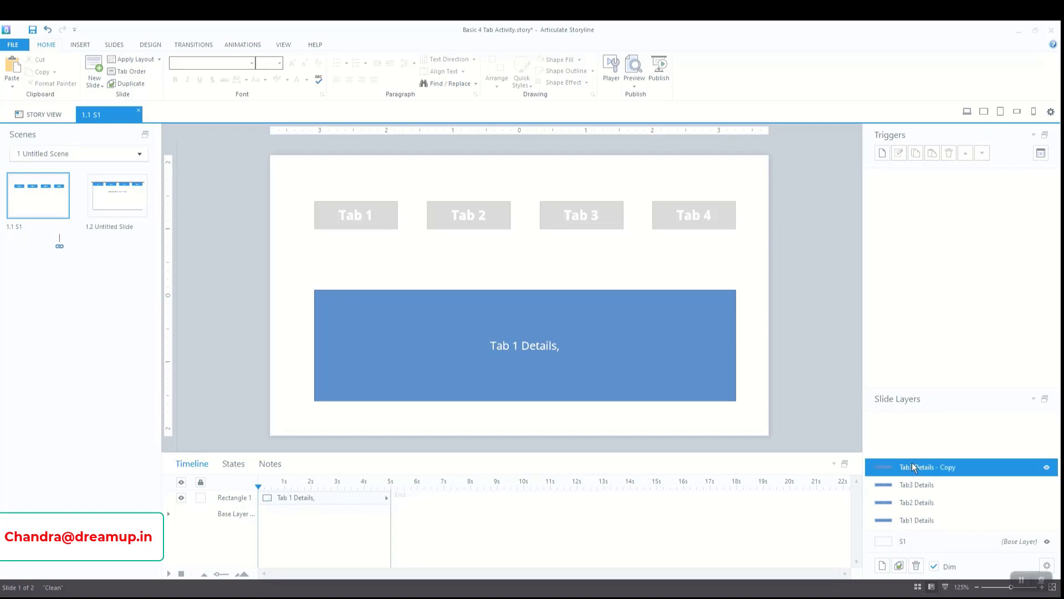
click(912, 465)
key(BackSpace)
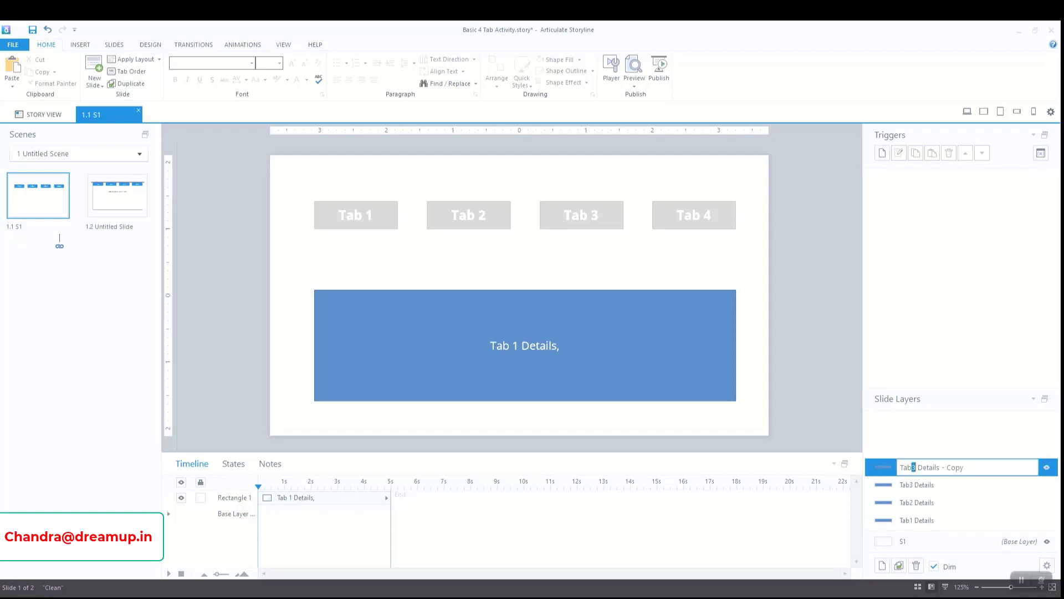
text(4)
key(BackSpace)
key(BackSpace)
key(BackSpace)
key(BackSpace)
key(BackSpace)
key(BackSpace)
key(BackSpace)
key(Return)
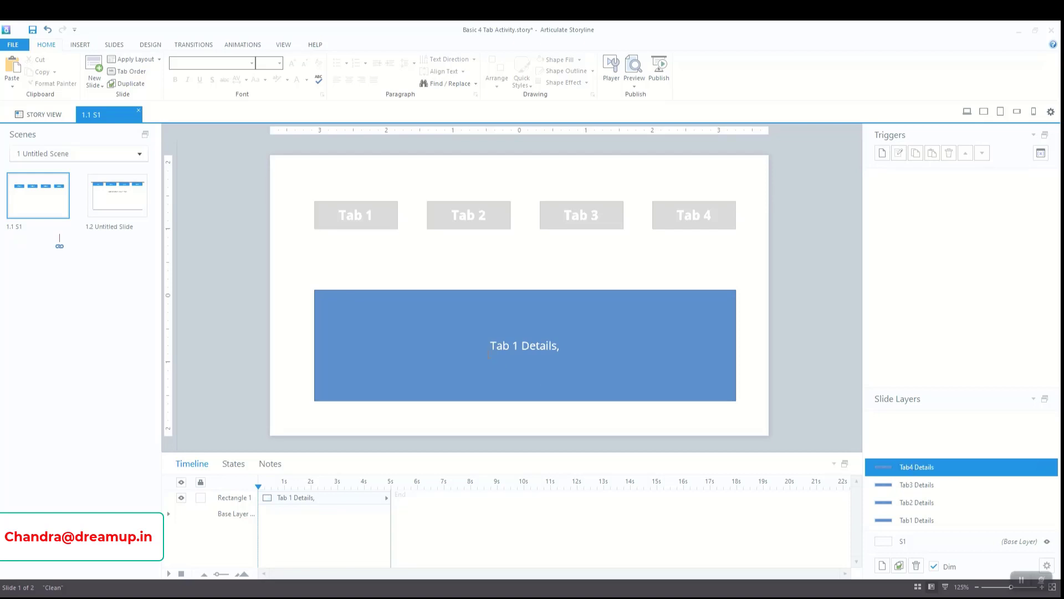
Insert "44444444" before the word "Details" in the rectangle's text on the Tab4 Details layer
click(508, 349)
key(ctrl+a)
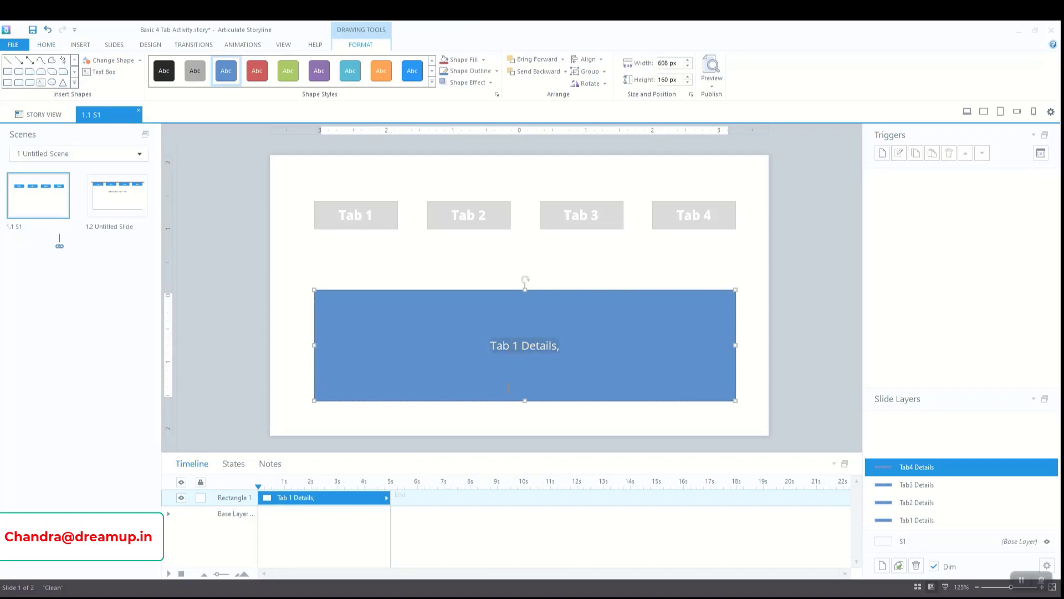
click(508, 387)
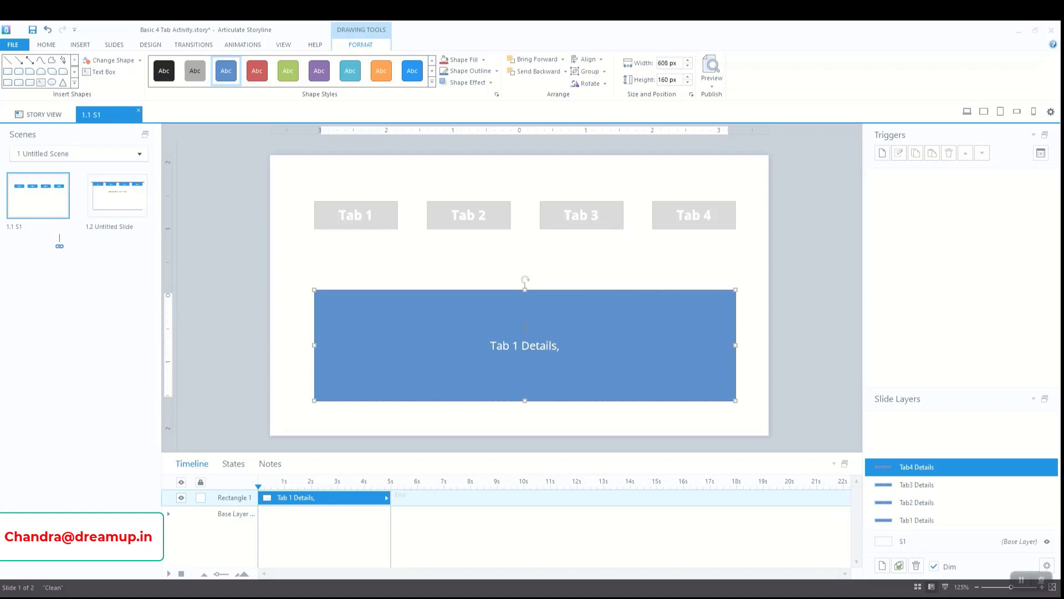
drag(491, 345, 522, 345)
click(524, 345)
text(44444444)
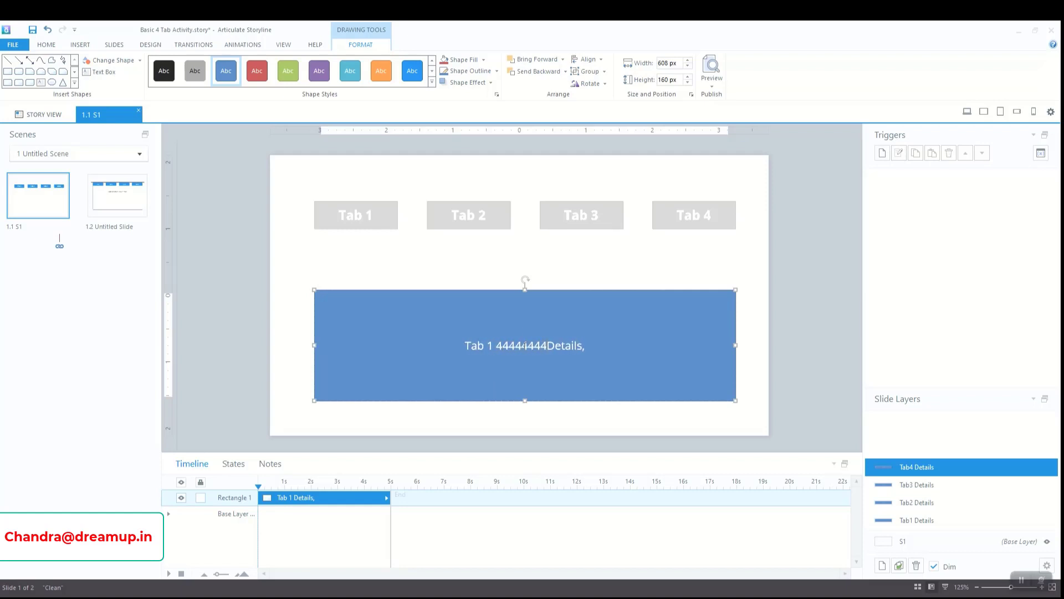
click(887, 486)
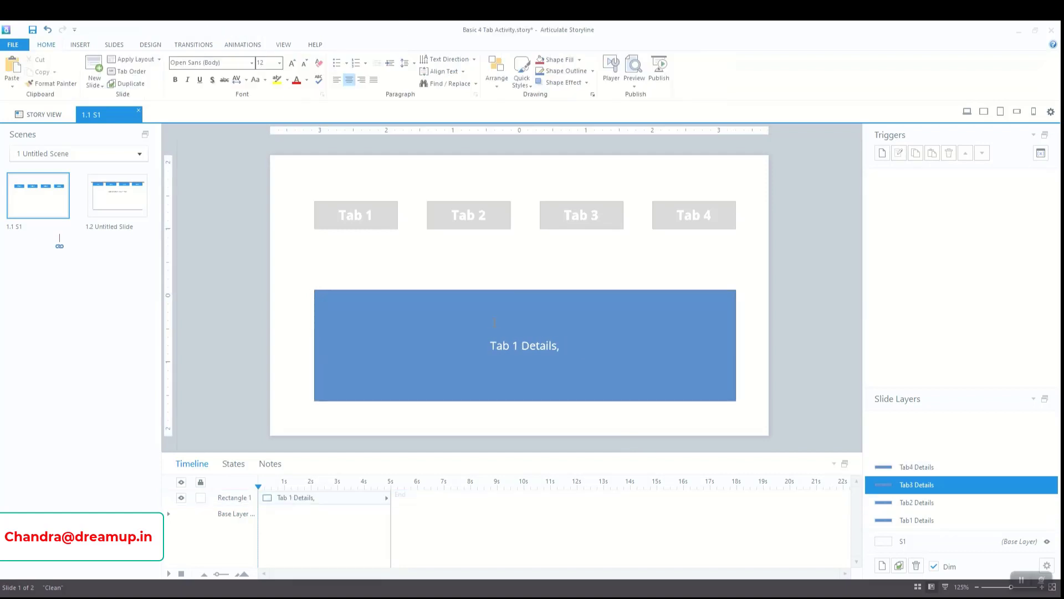
click(570, 336)
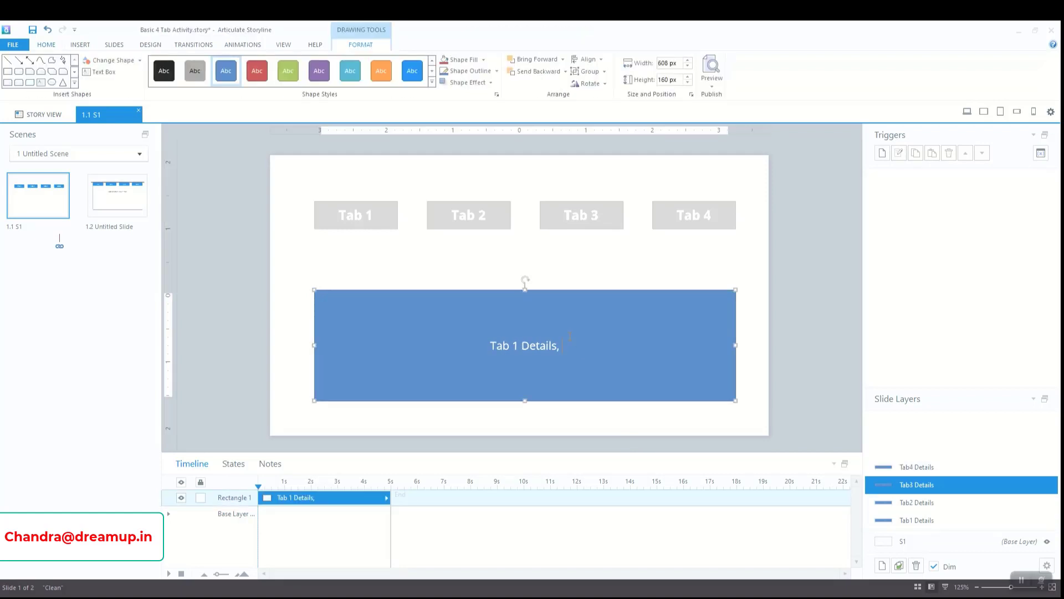
text(333333333)
click(933, 502)
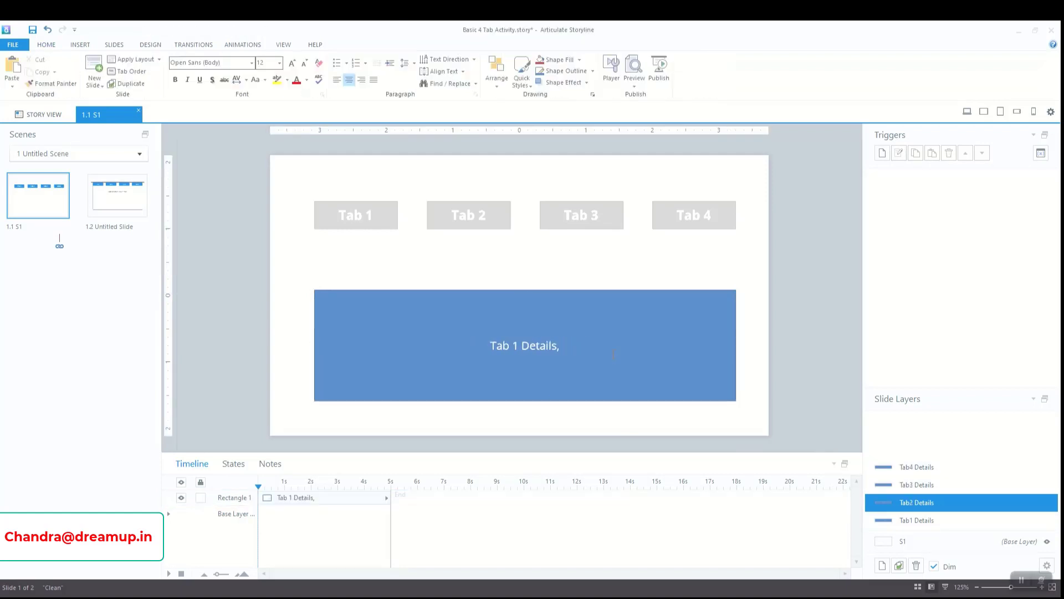
click(611, 353)
text(2222222222)
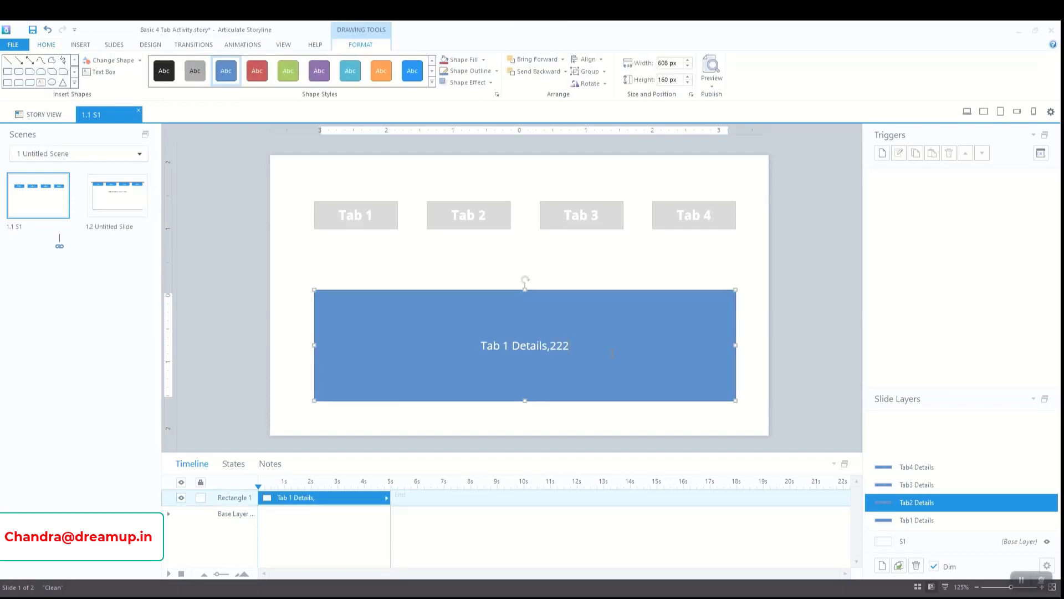
Append a run of 1s to the rectangle's text on the Tab1 Details layer
click(932, 519)
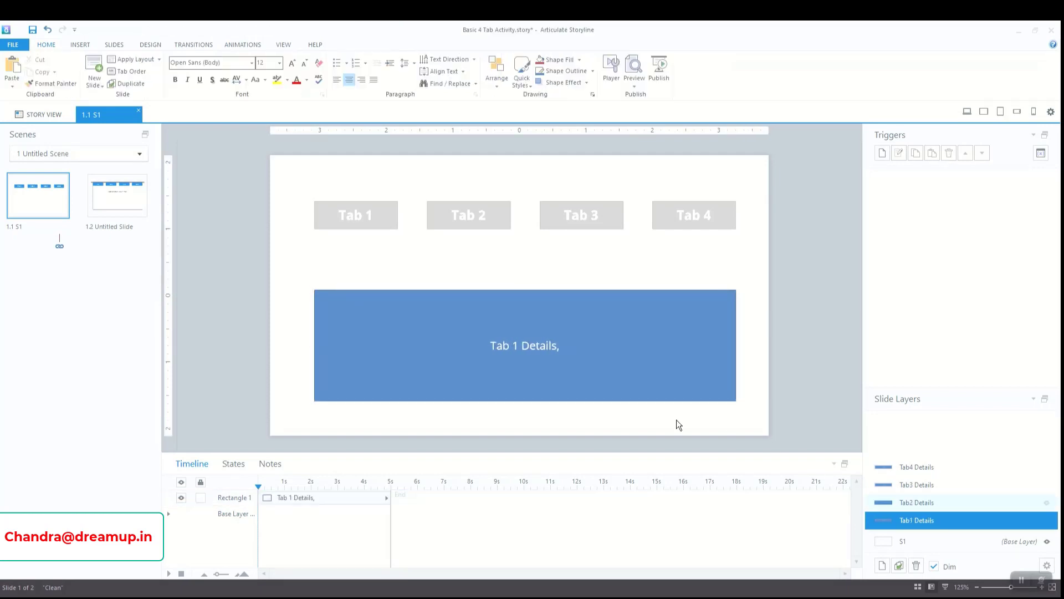
click(613, 350)
text(1111111111111111)
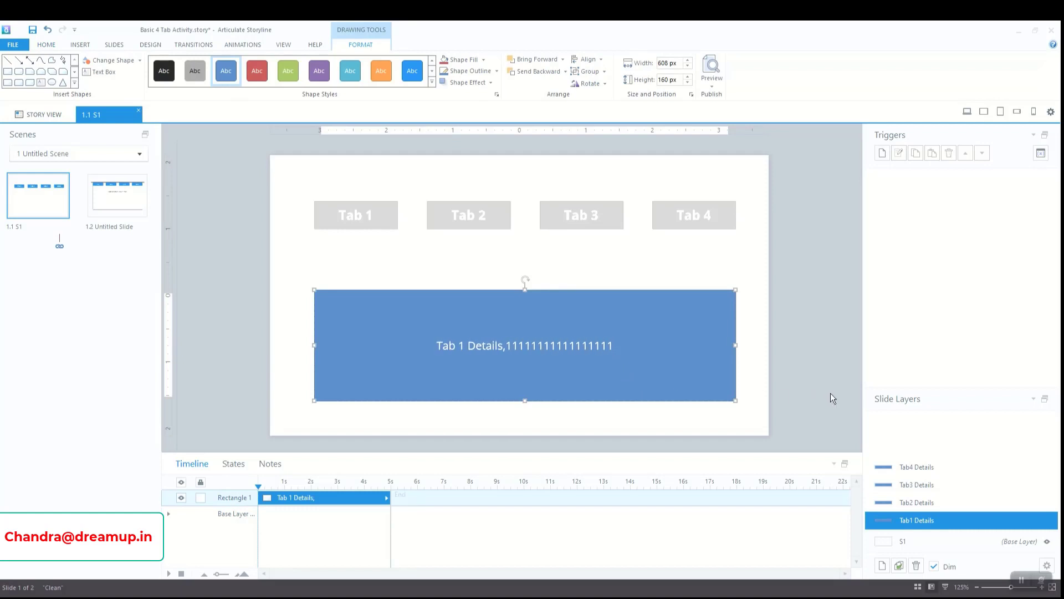
click(830, 393)
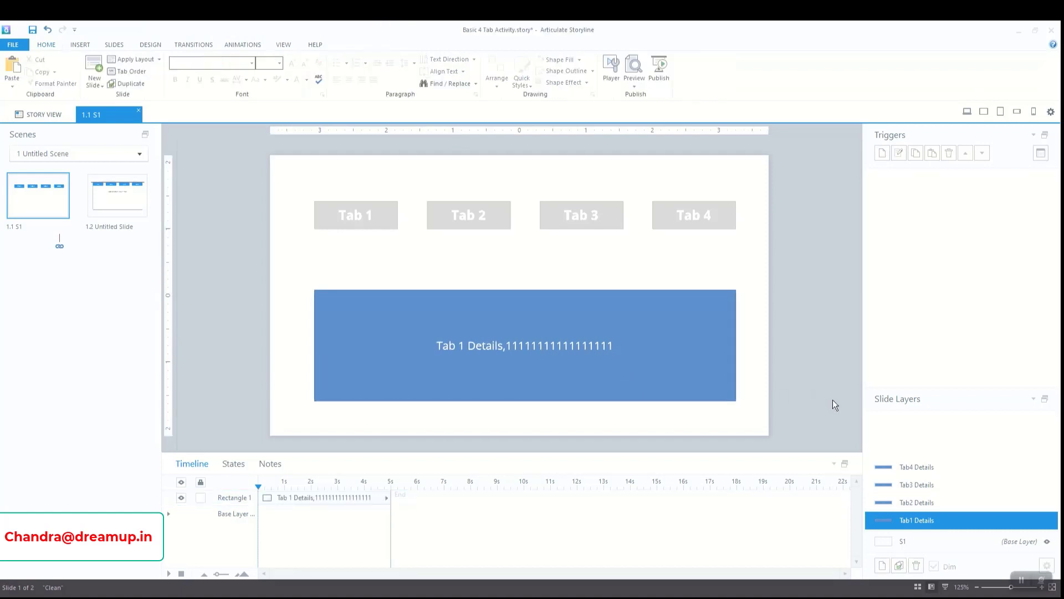
Add a trigger to the Tab 1 button on the S1 base layer that shows the Tab1 Details layer when the user clicks
click(906, 542)
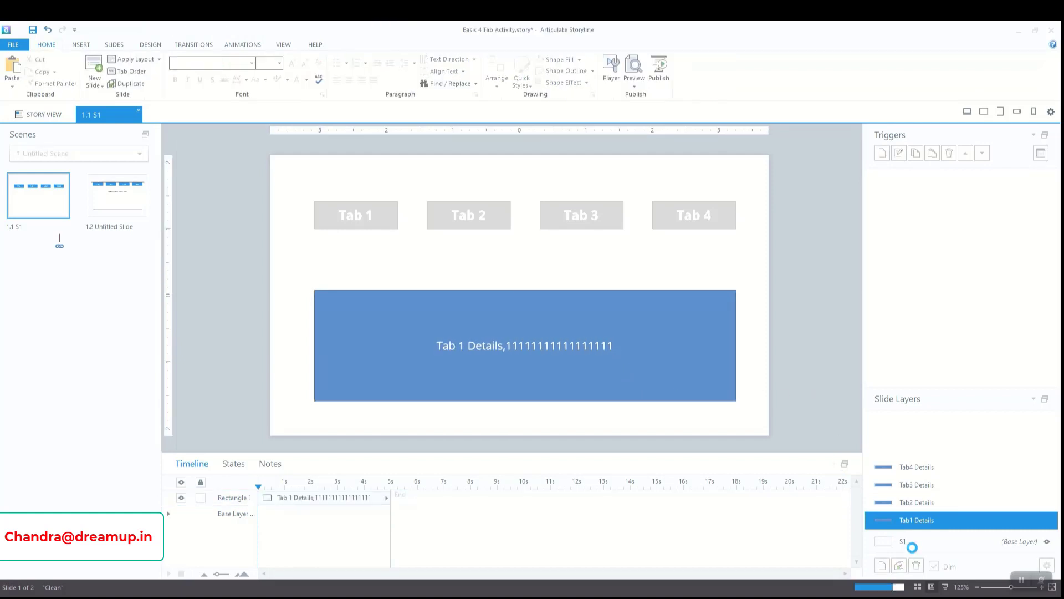
click(910, 544)
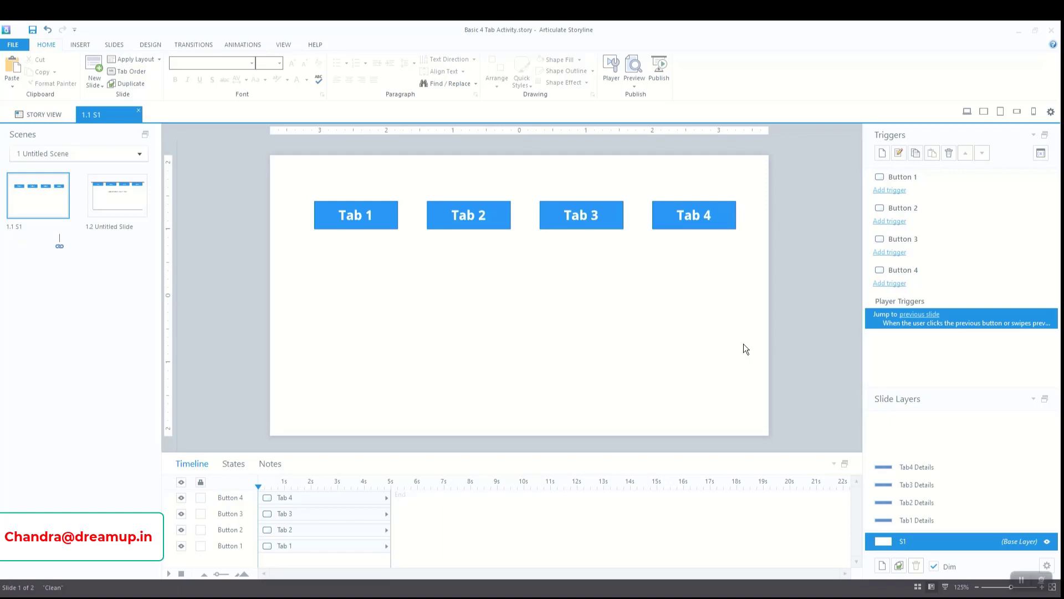
click(397, 226)
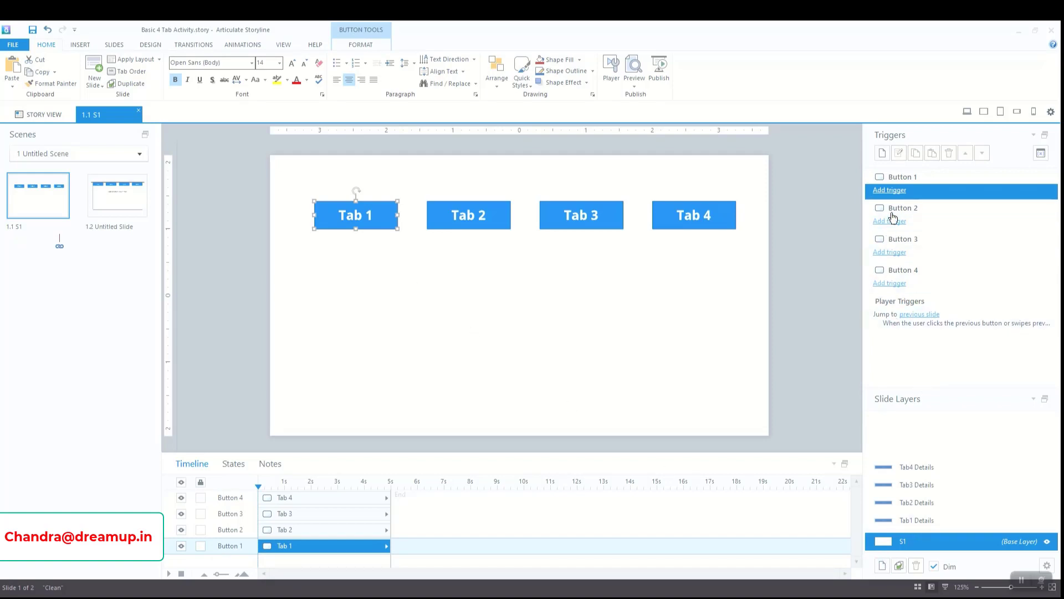
click(899, 192)
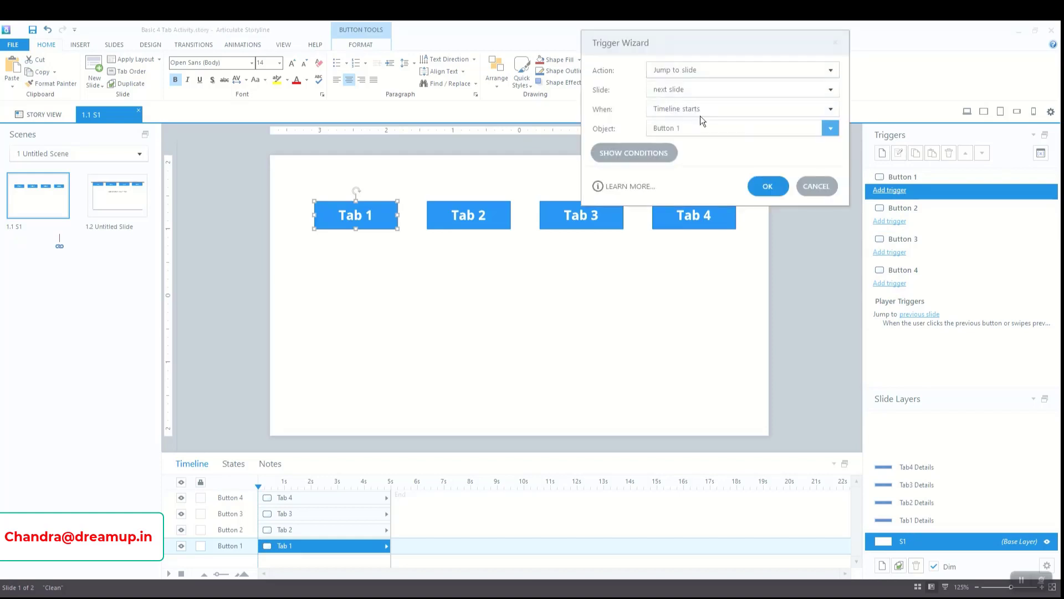
click(730, 68)
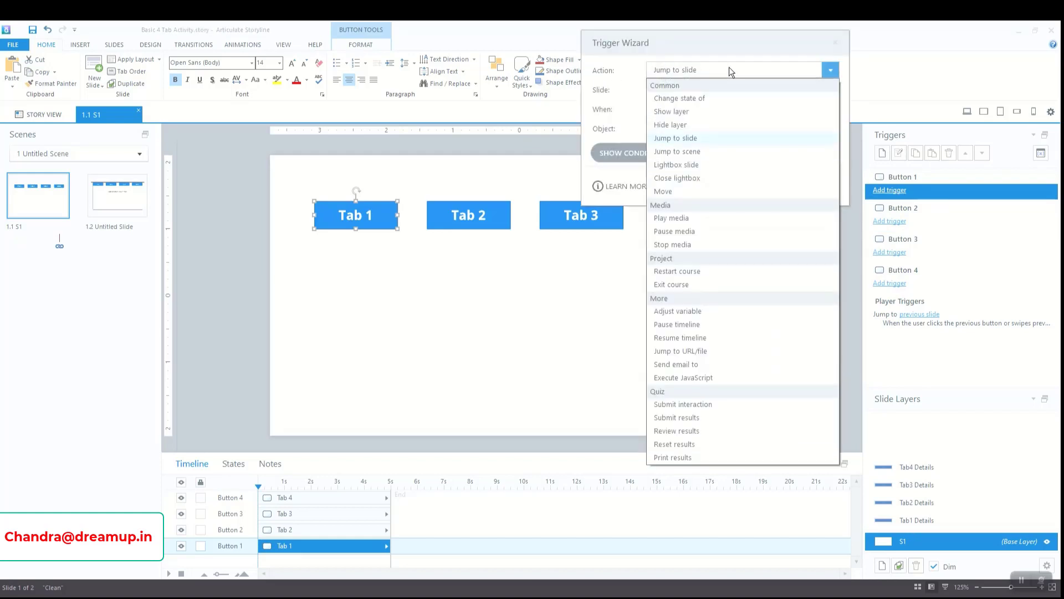
click(706, 113)
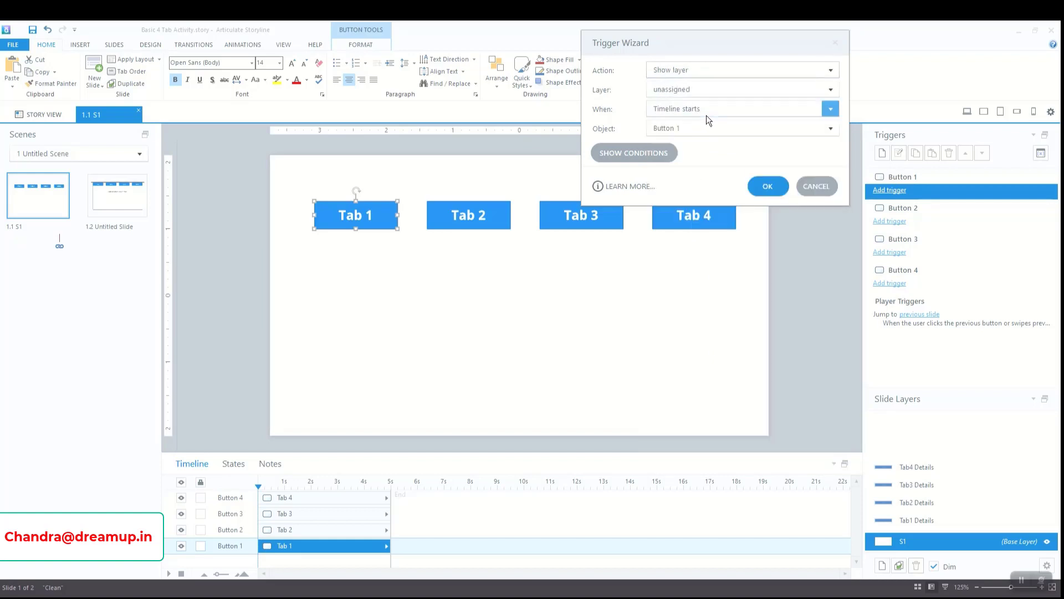
click(733, 90)
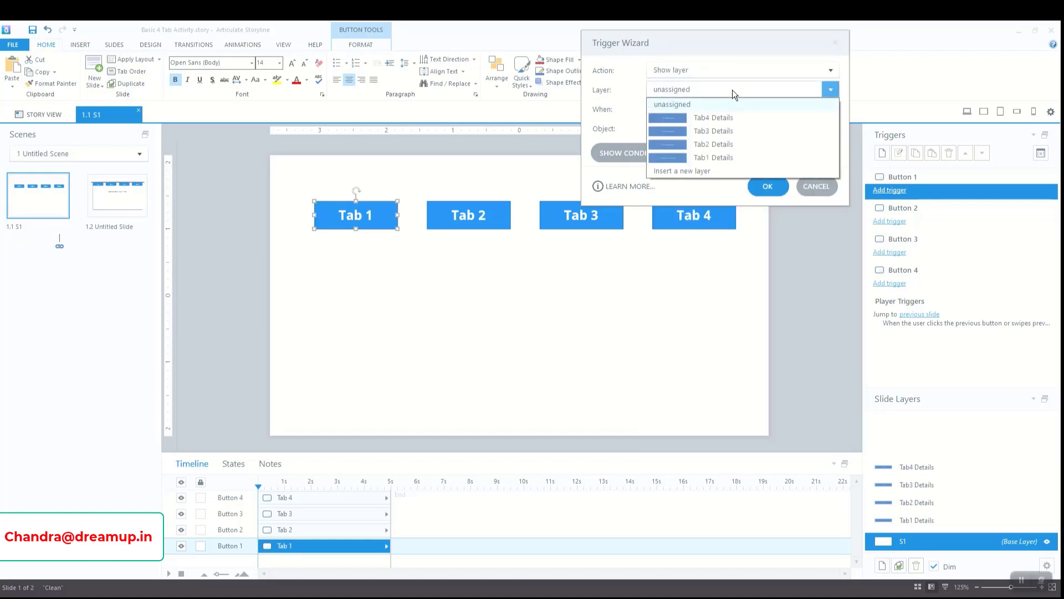
click(747, 158)
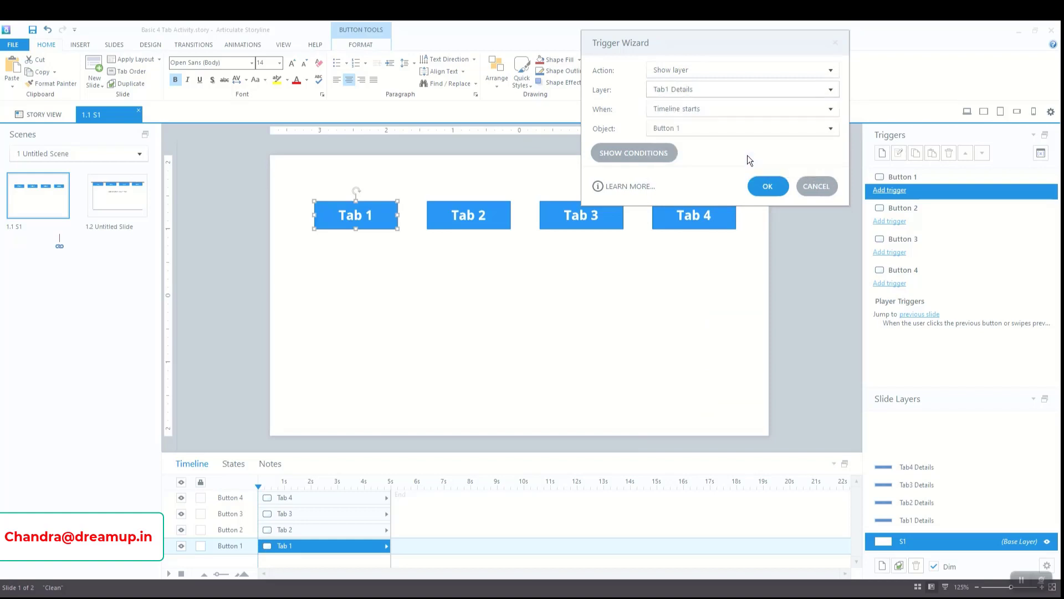
click(721, 111)
click(703, 141)
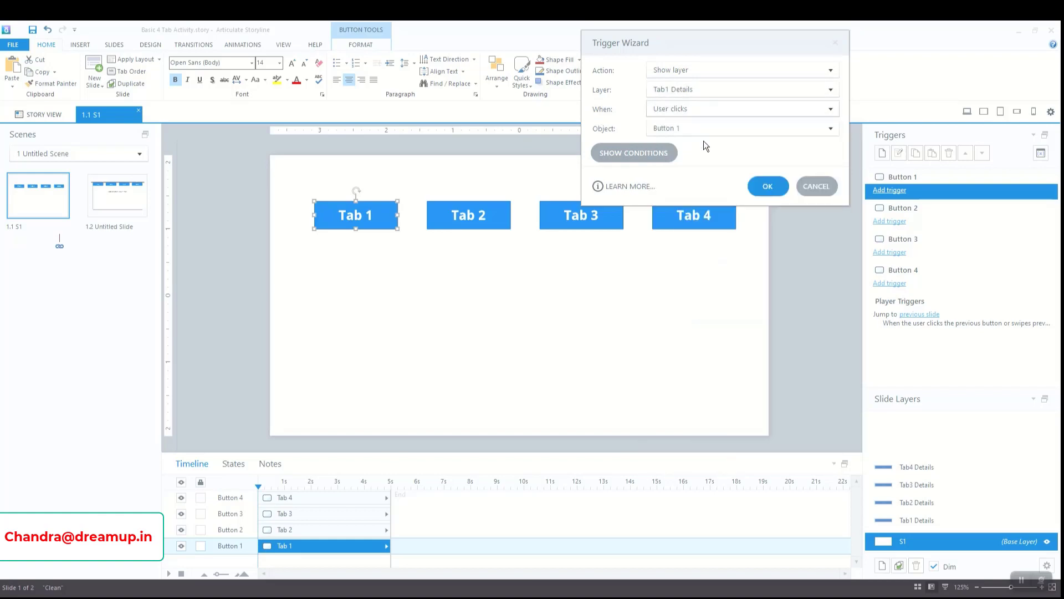
click(767, 187)
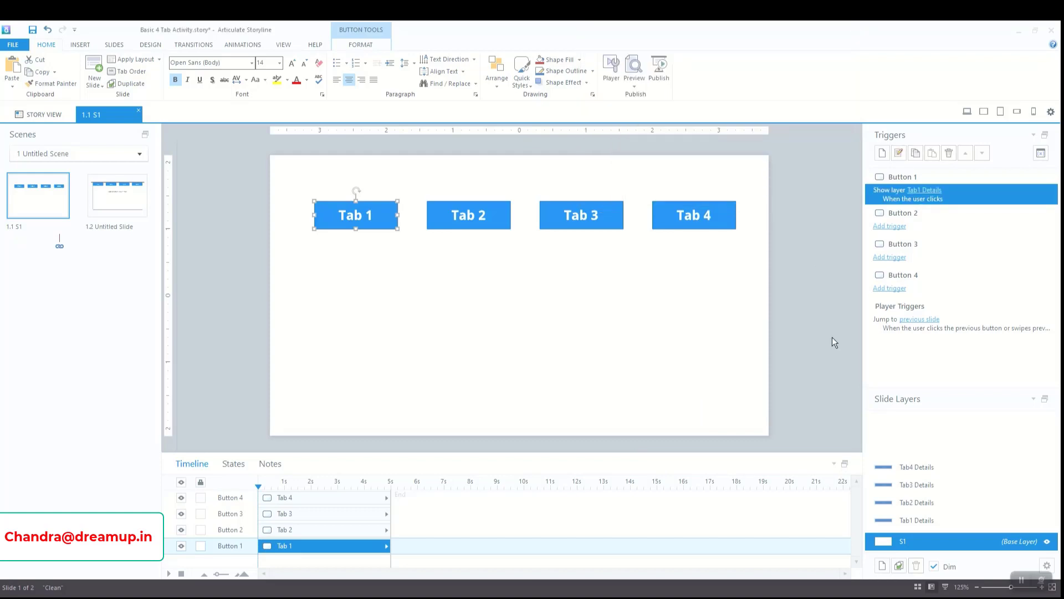
click(827, 337)
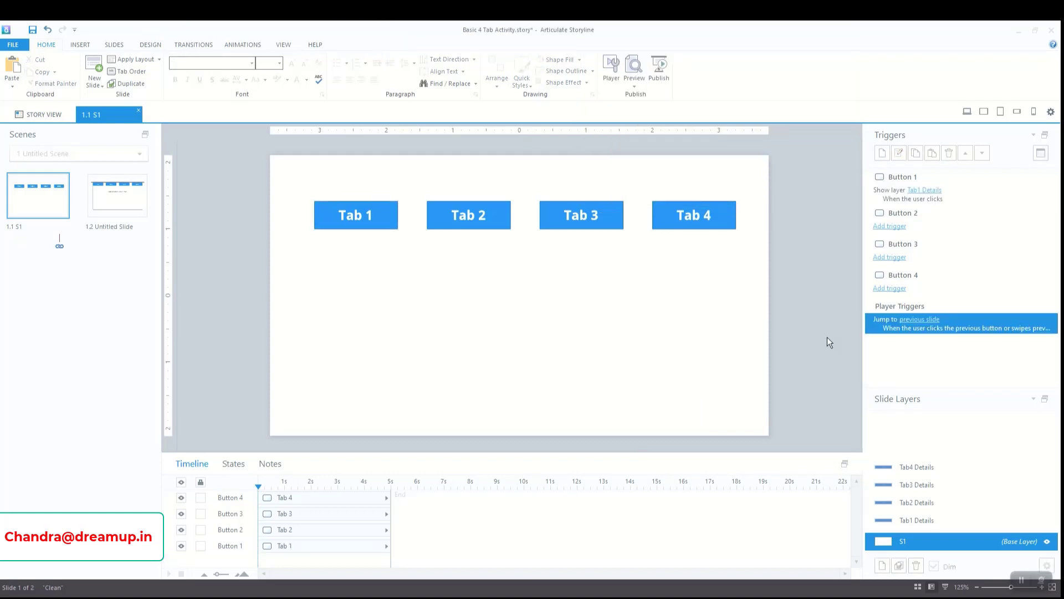
Preview this slide and try all four tab buttons to check their Visited states and detail layers
click(635, 84)
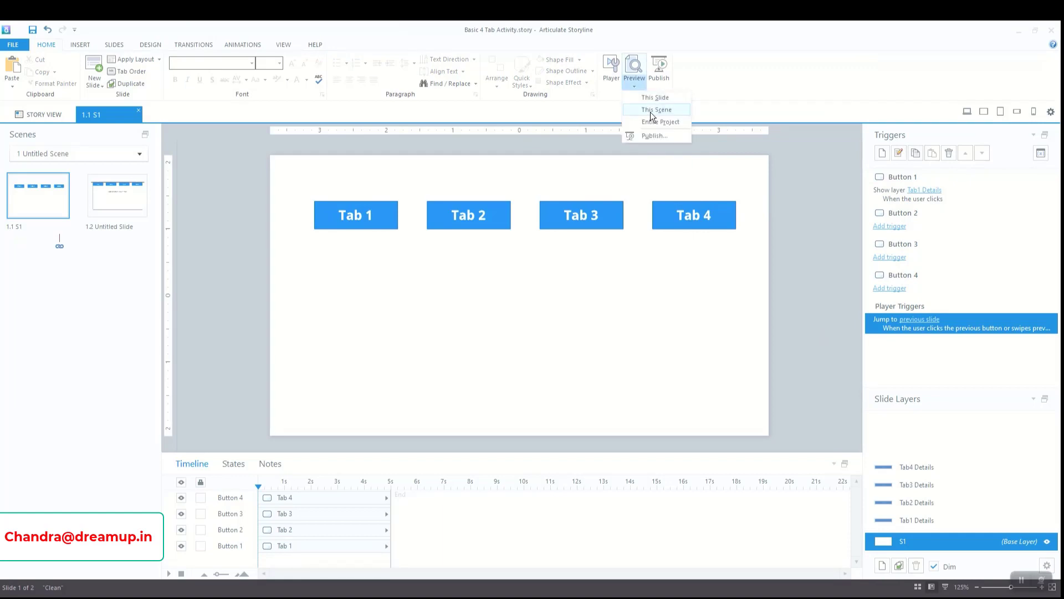
click(656, 100)
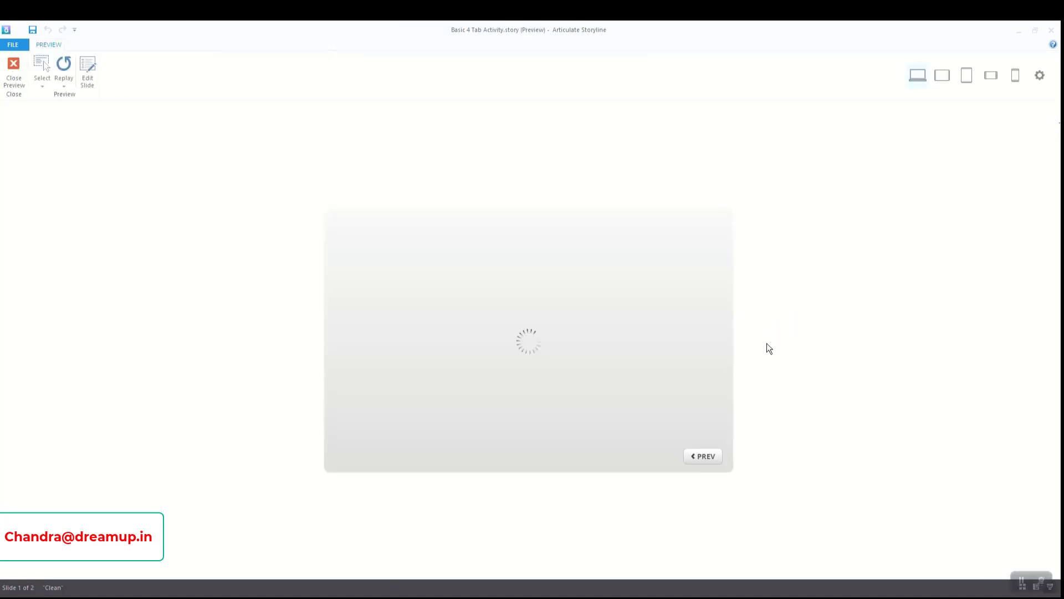
click(418, 268)
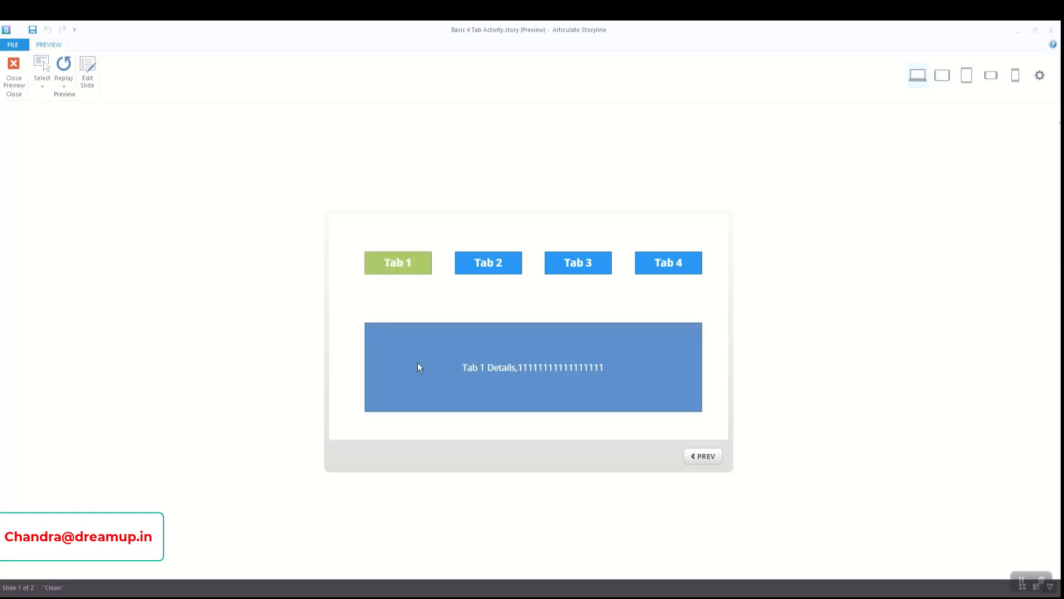
click(500, 266)
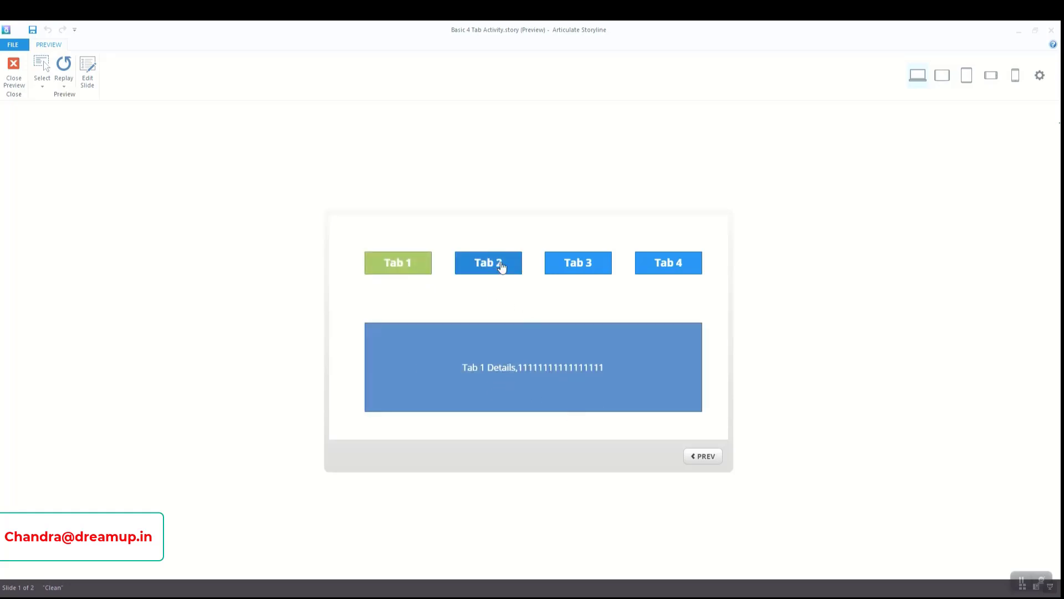
click(681, 266)
click(587, 266)
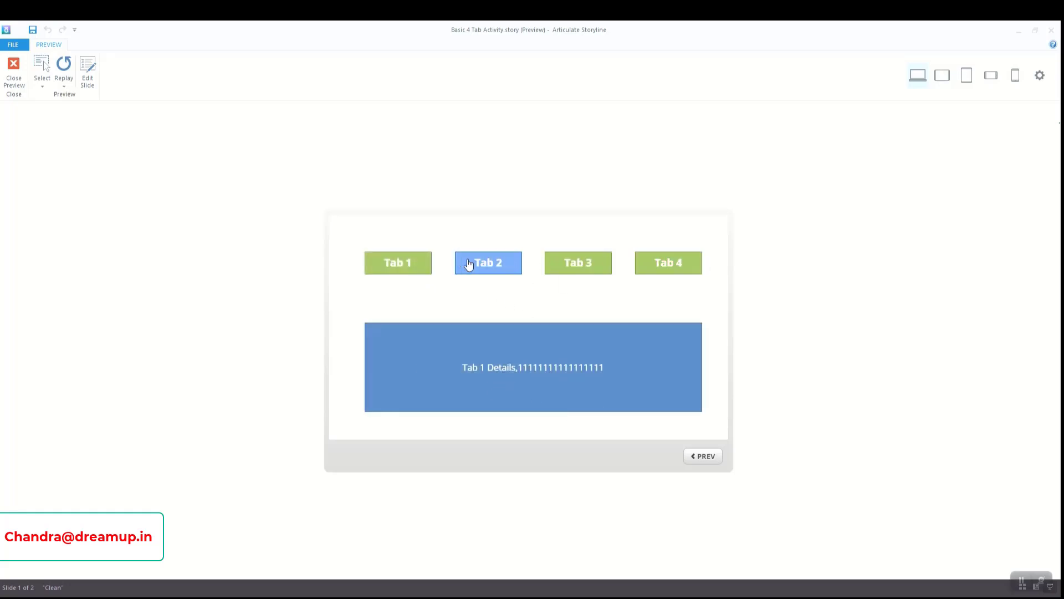
click(14, 69)
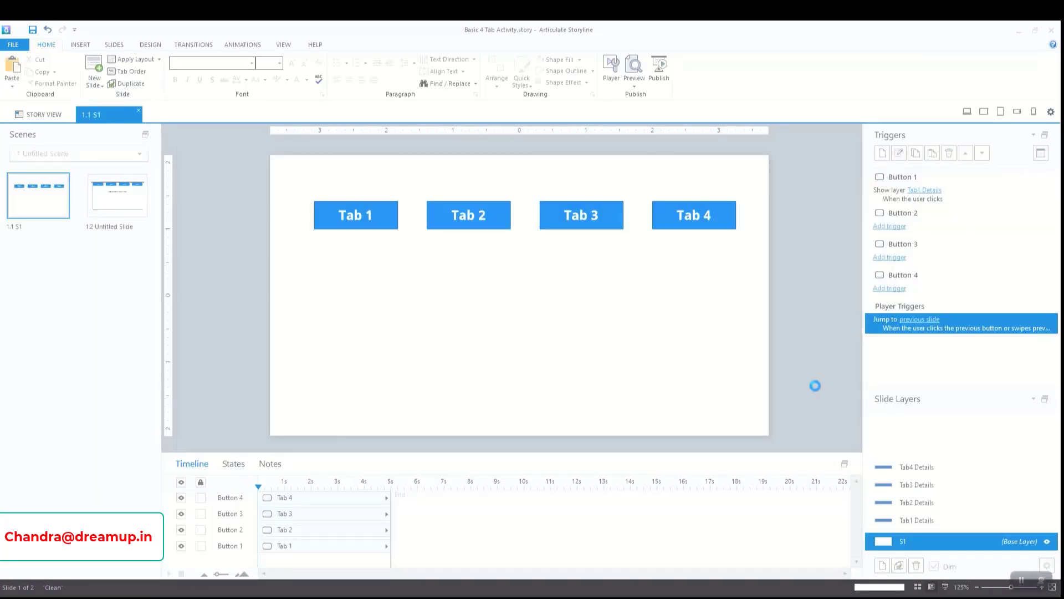
Copy the Tab 1 button's trigger that shows the Tab1 Details layer
click(888, 195)
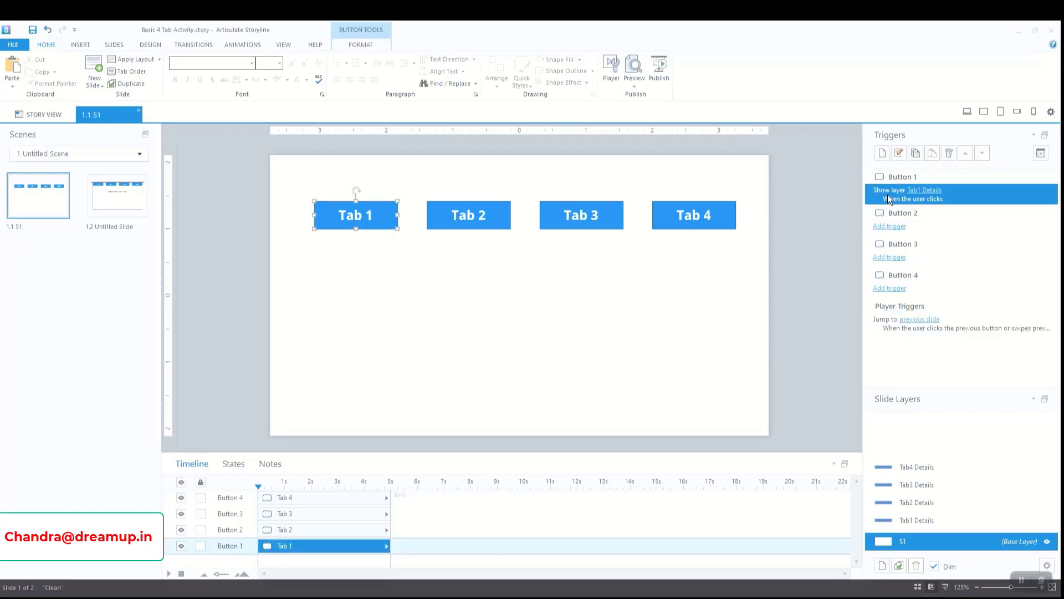
click(915, 153)
click(898, 227)
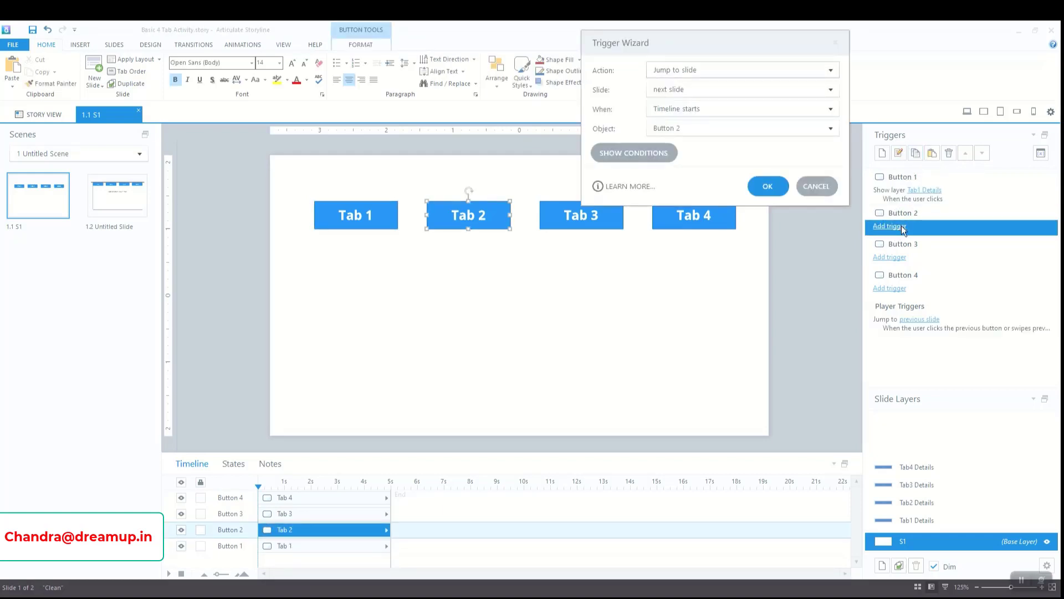
click(816, 185)
click(932, 153)
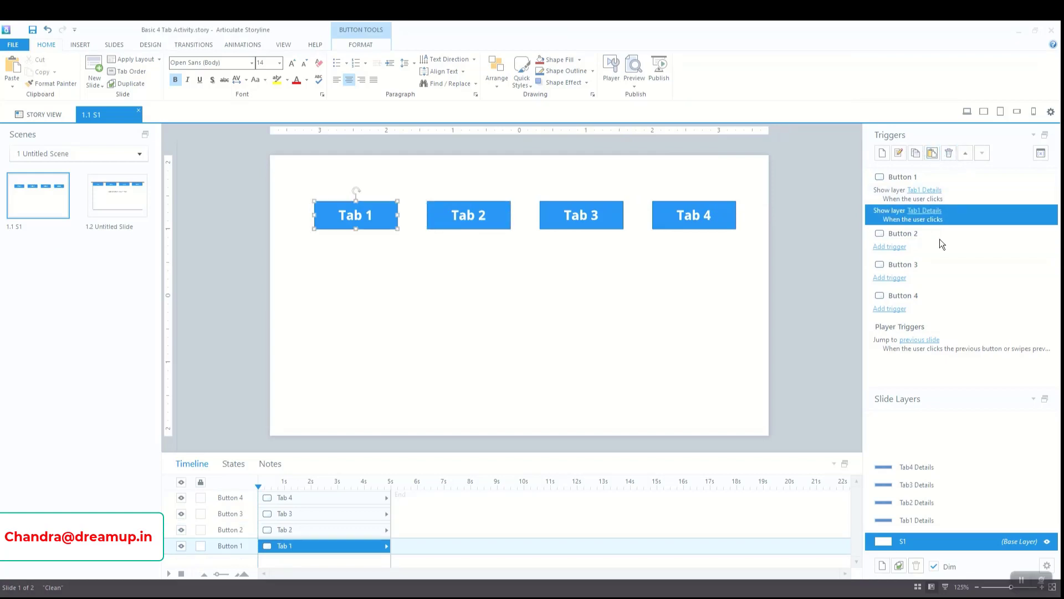
click(948, 153)
Paste the copied show-layer trigger onto the Tab 2 button and set its layer to Tab2 Details
click(939, 229)
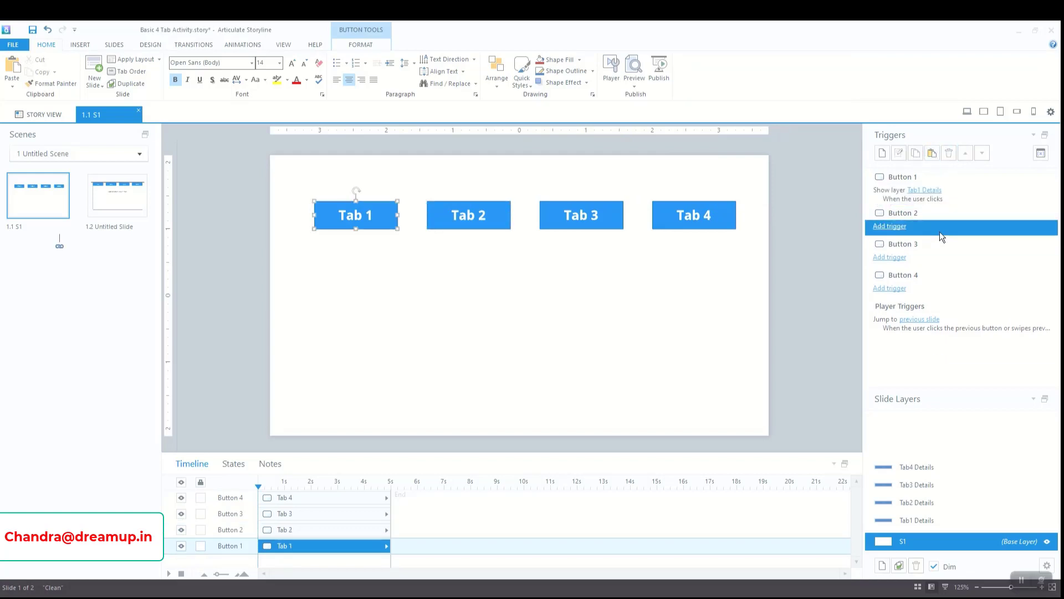
click(933, 153)
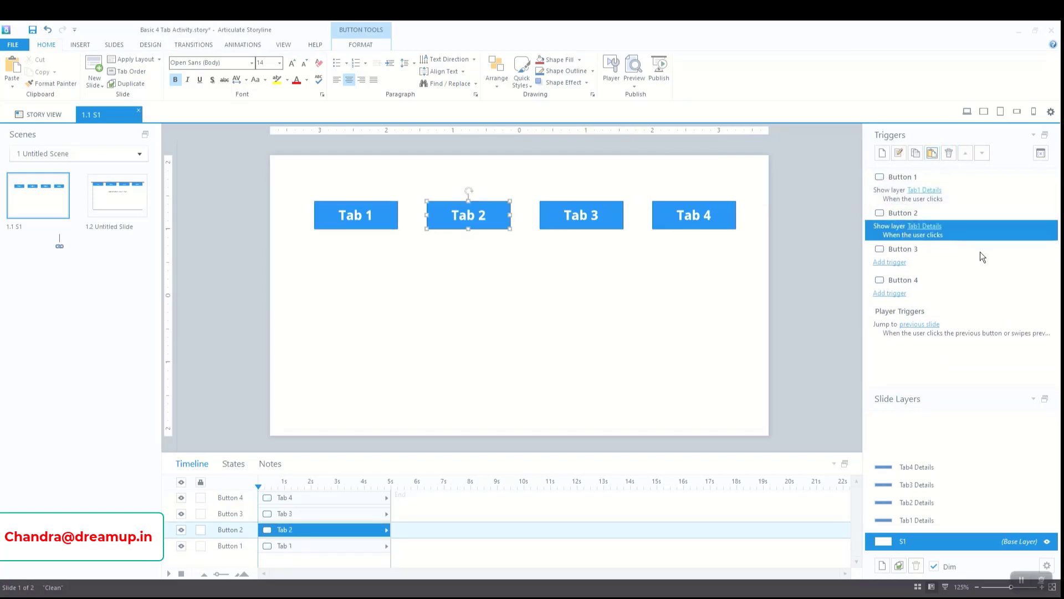
click(936, 230)
click(942, 260)
Paste the show-layer trigger onto the Tab 3 button and point it to the Tab3 Details layer
click(940, 263)
click(931, 154)
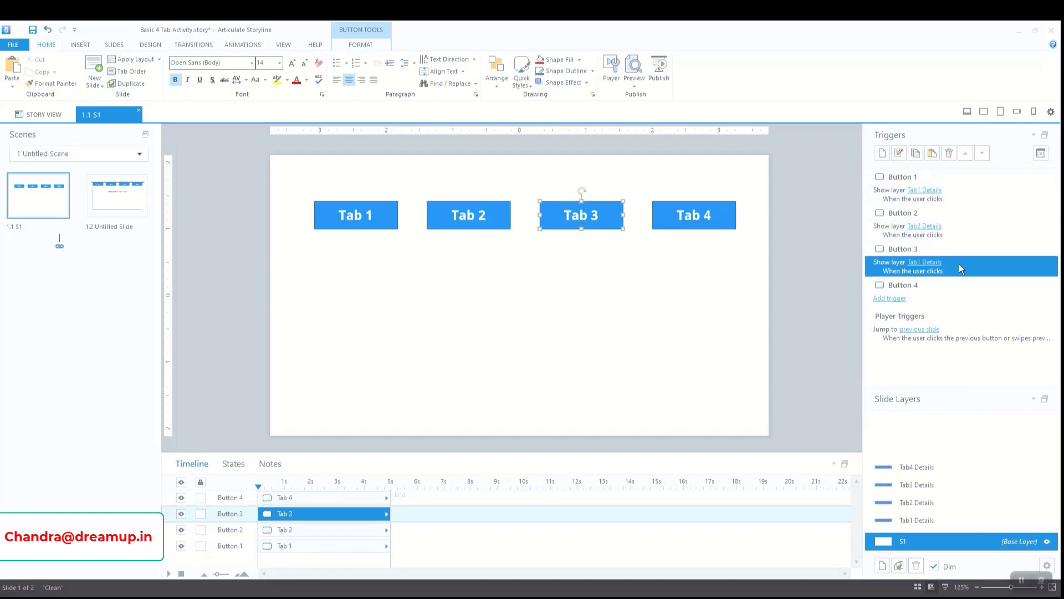
click(939, 261)
click(948, 315)
Paste the show-layer trigger onto the Tab 4 button with Tab4 Details as its layer, and save the project
click(926, 299)
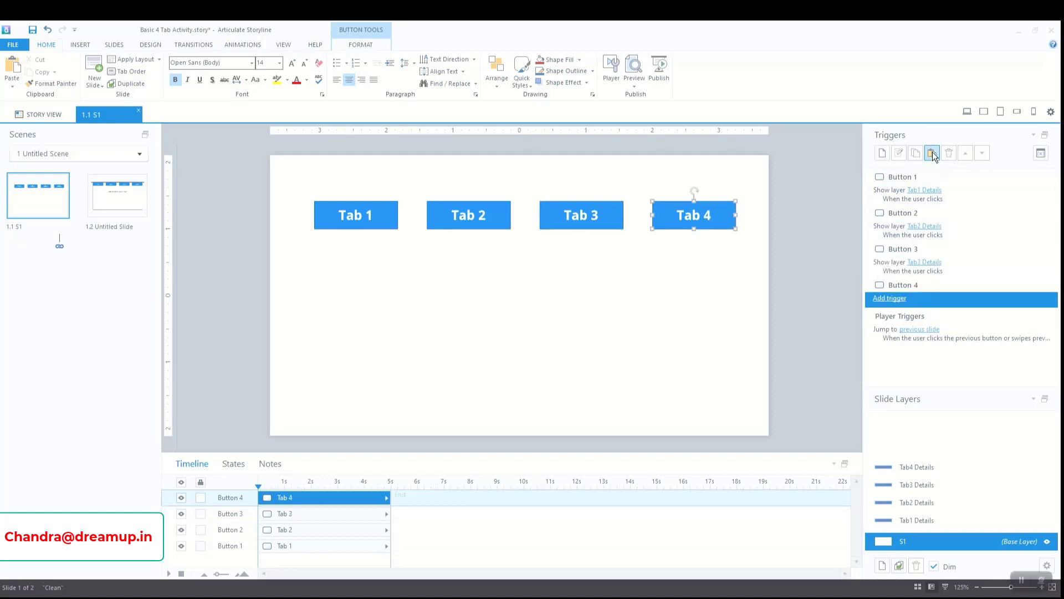
click(931, 154)
click(933, 300)
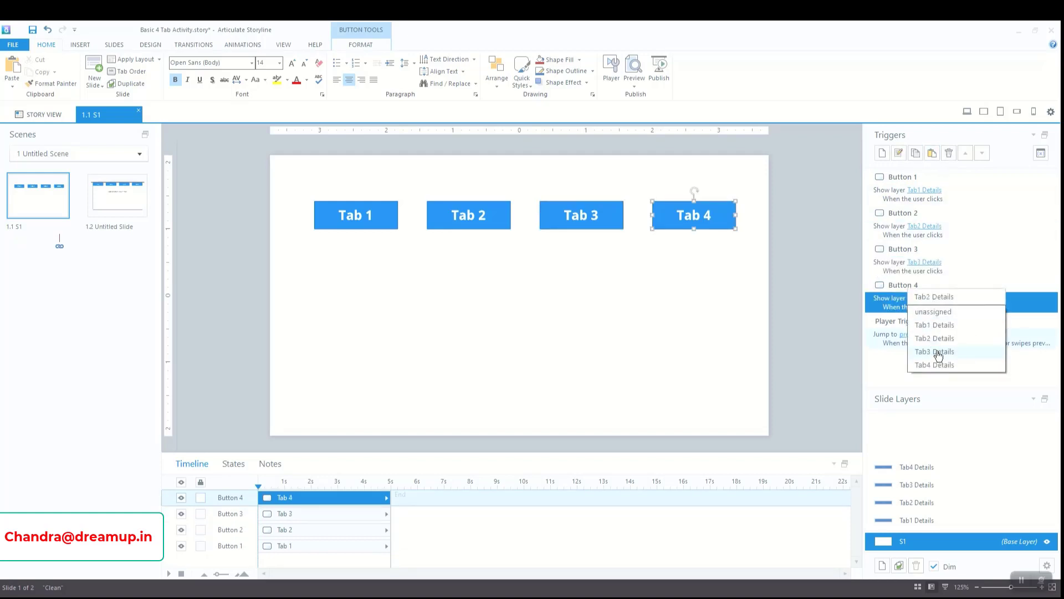
click(943, 365)
click(824, 350)
key(ctrl+s)
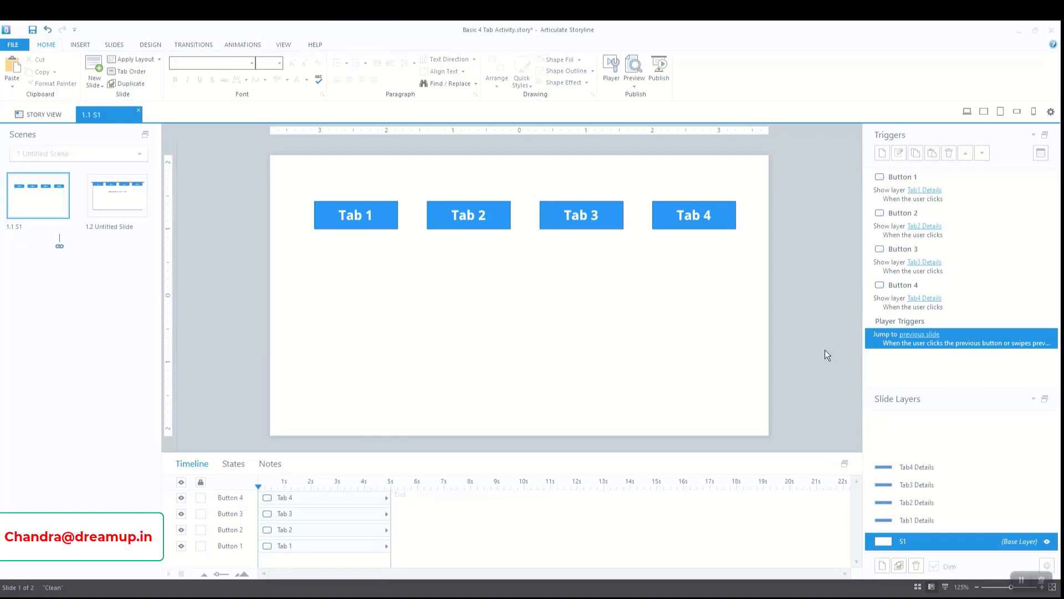
Preview this slide and switch repeatedly between all four tabs to check that each shows its own details layer
click(637, 87)
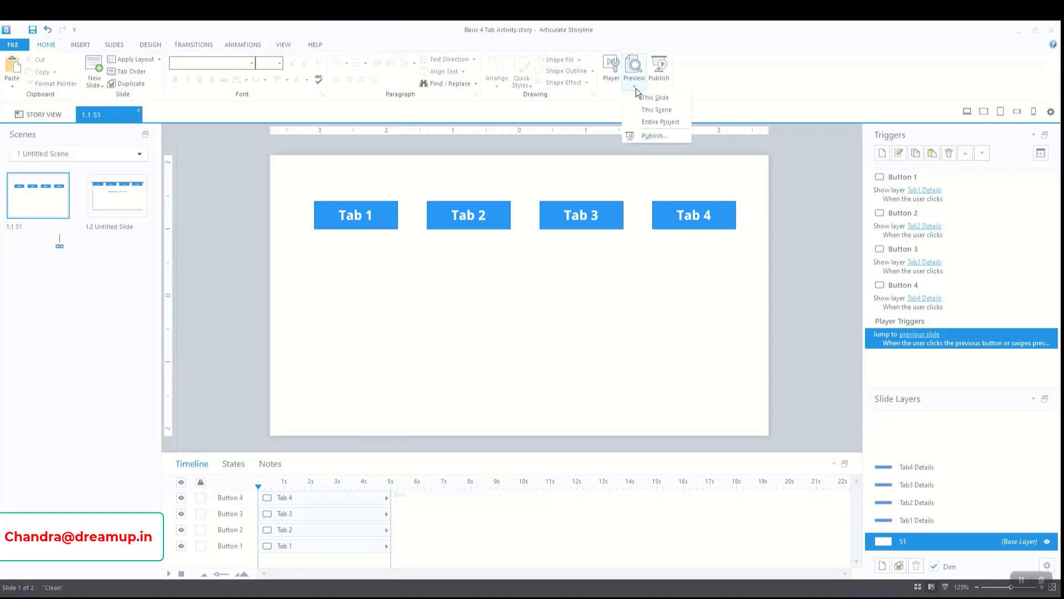
click(644, 99)
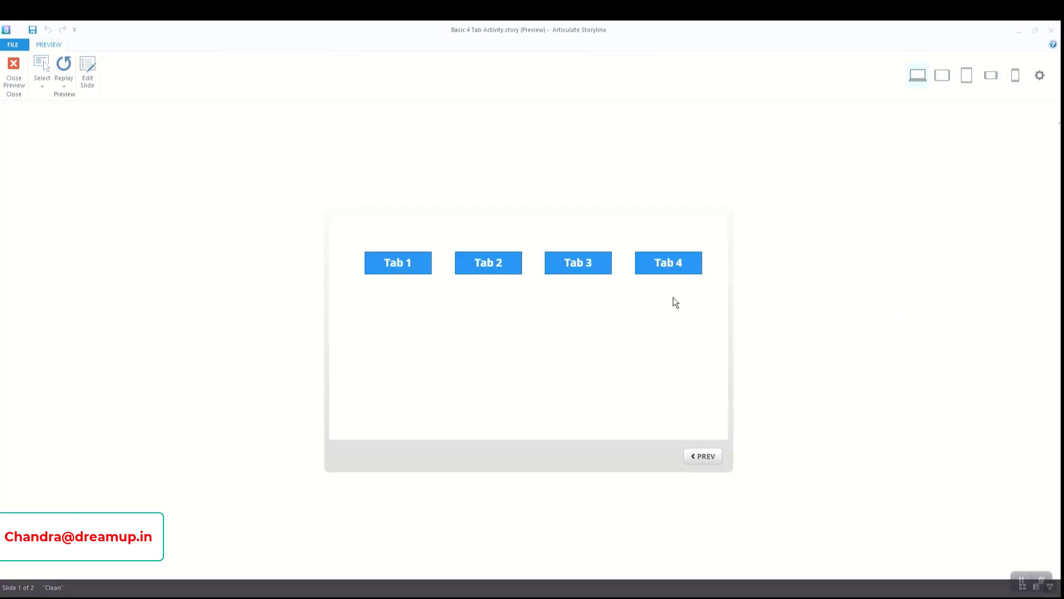
click(693, 263)
click(488, 266)
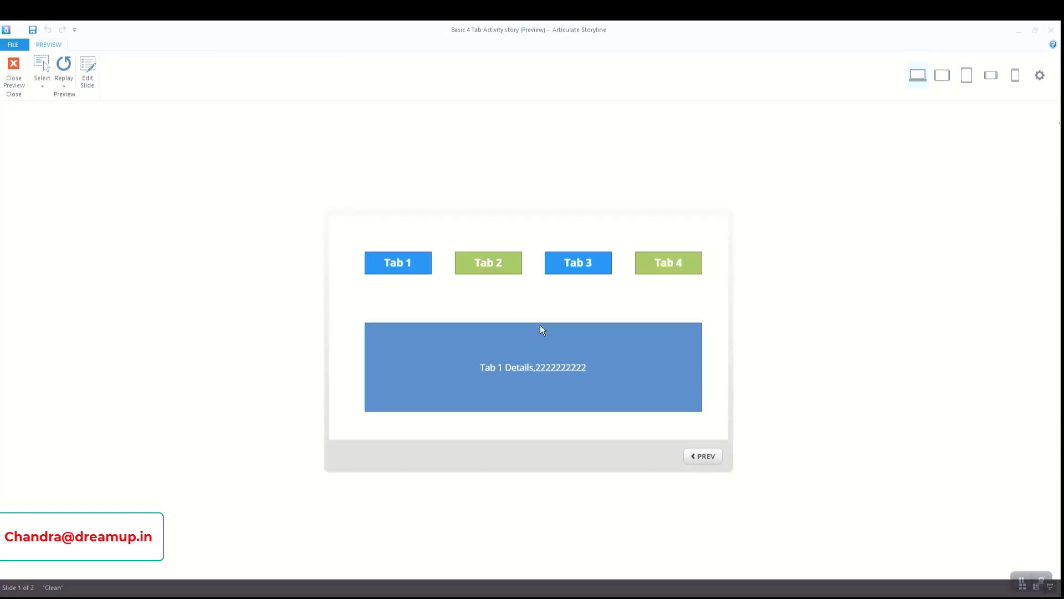
click(577, 263)
click(673, 265)
click(424, 267)
click(490, 269)
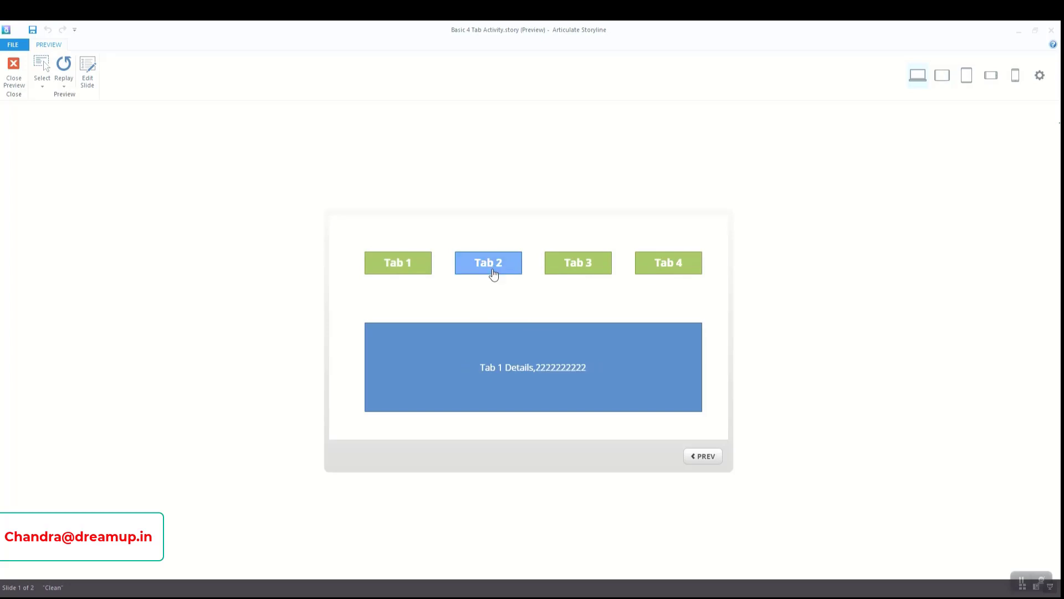
click(585, 266)
click(684, 270)
click(592, 270)
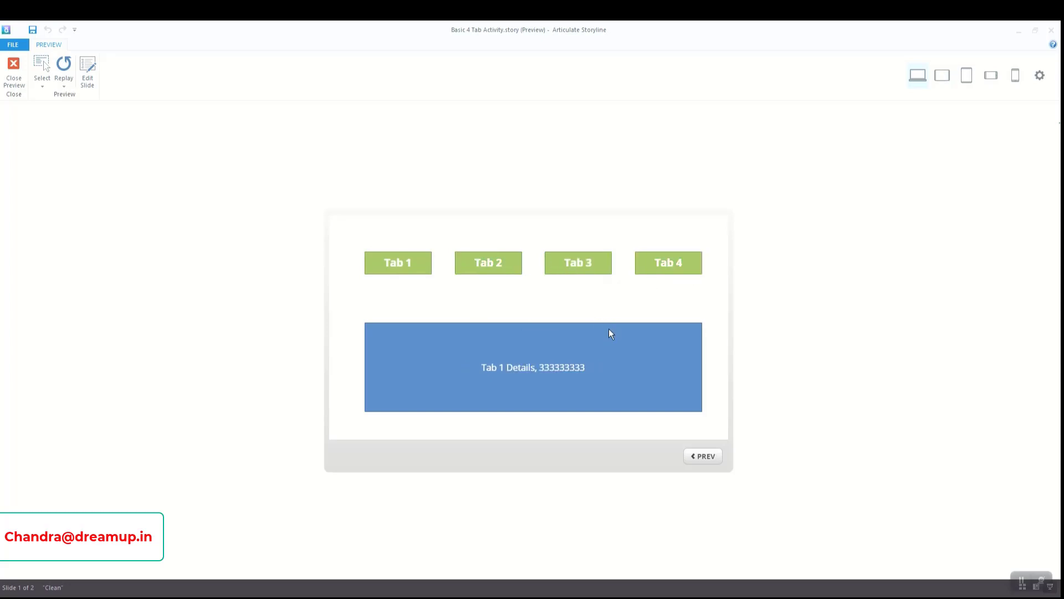
click(510, 271)
click(420, 271)
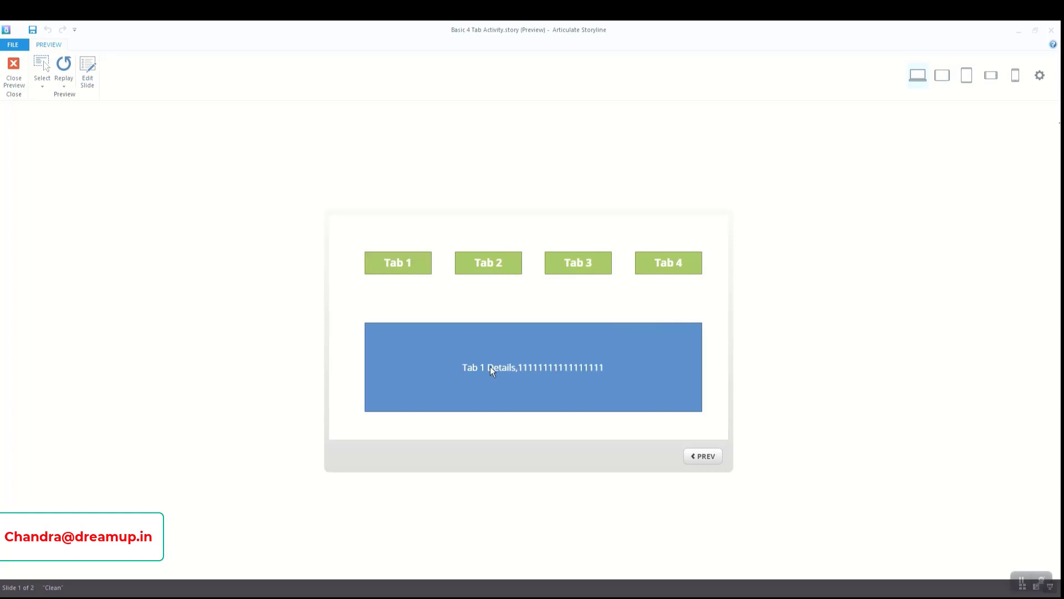
click(689, 274)
click(14, 68)
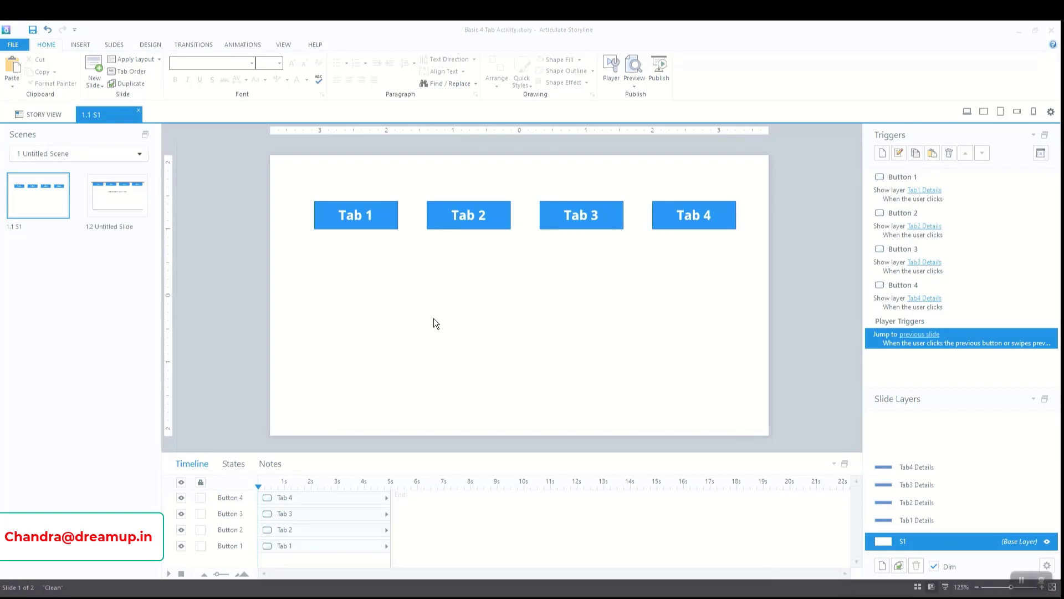
Preview the scene and open Tab 1, Tab 2, Tab 3 and Tab 4 in order to check their details
click(635, 89)
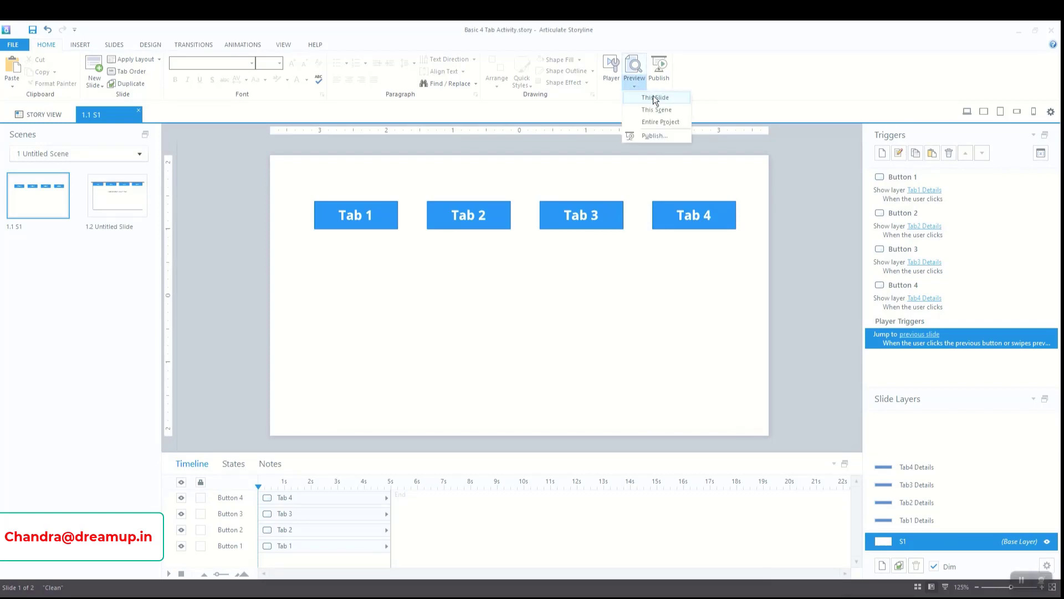
click(650, 109)
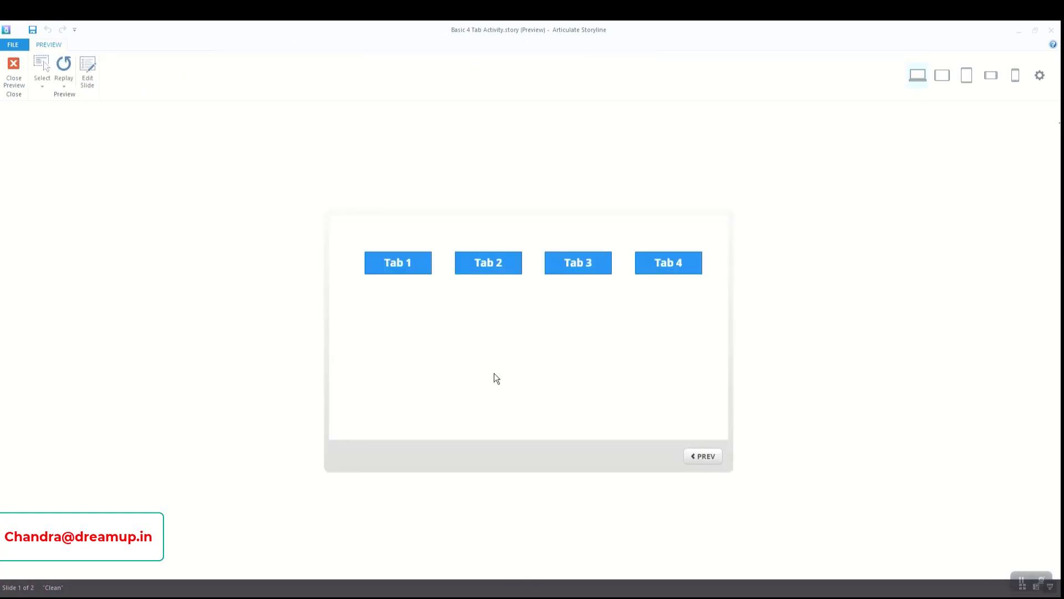
click(402, 265)
click(483, 267)
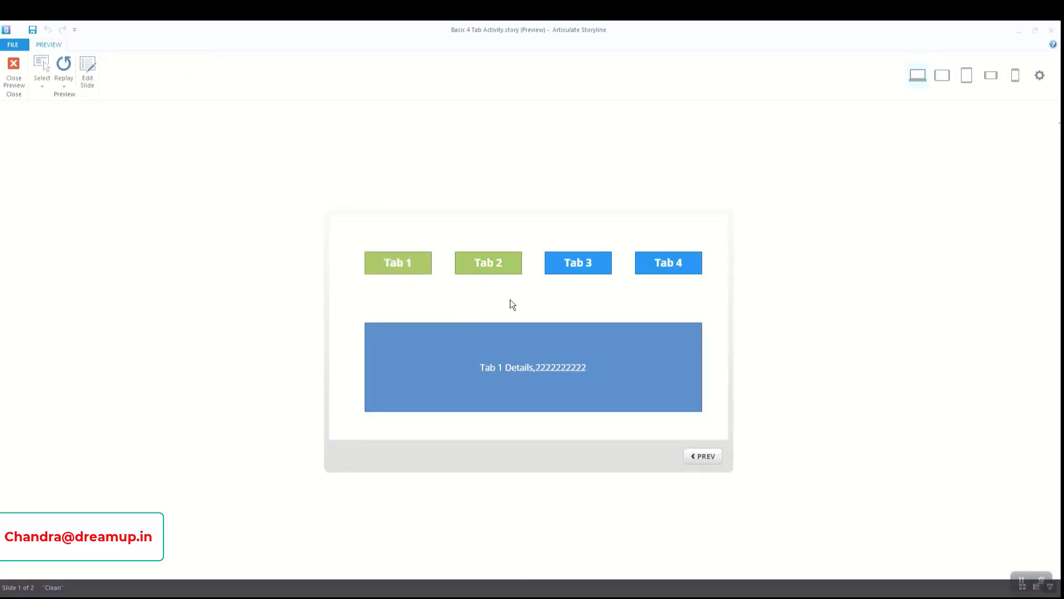
click(582, 264)
click(657, 270)
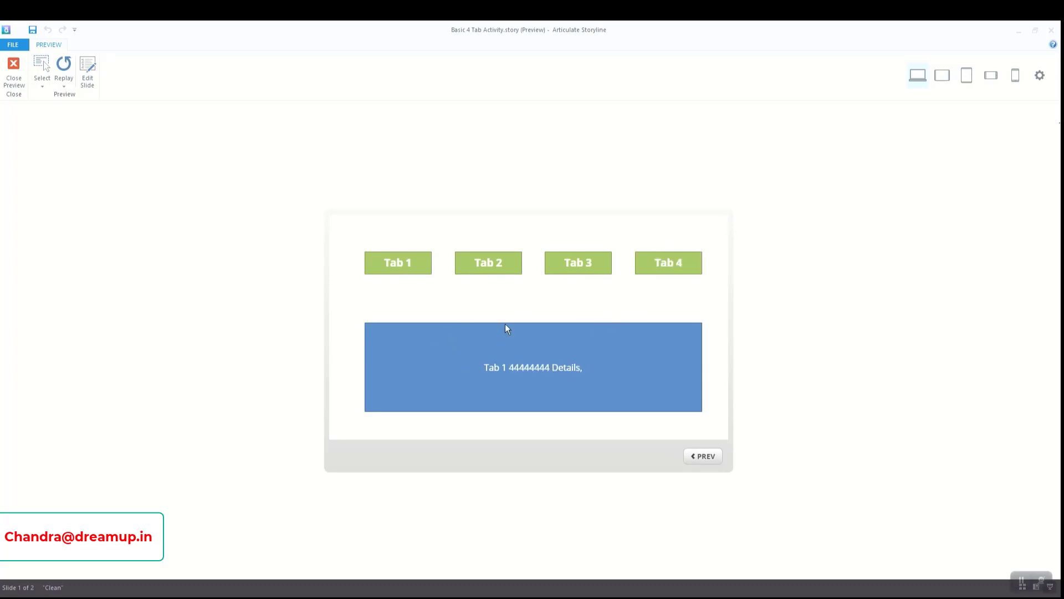
click(15, 71)
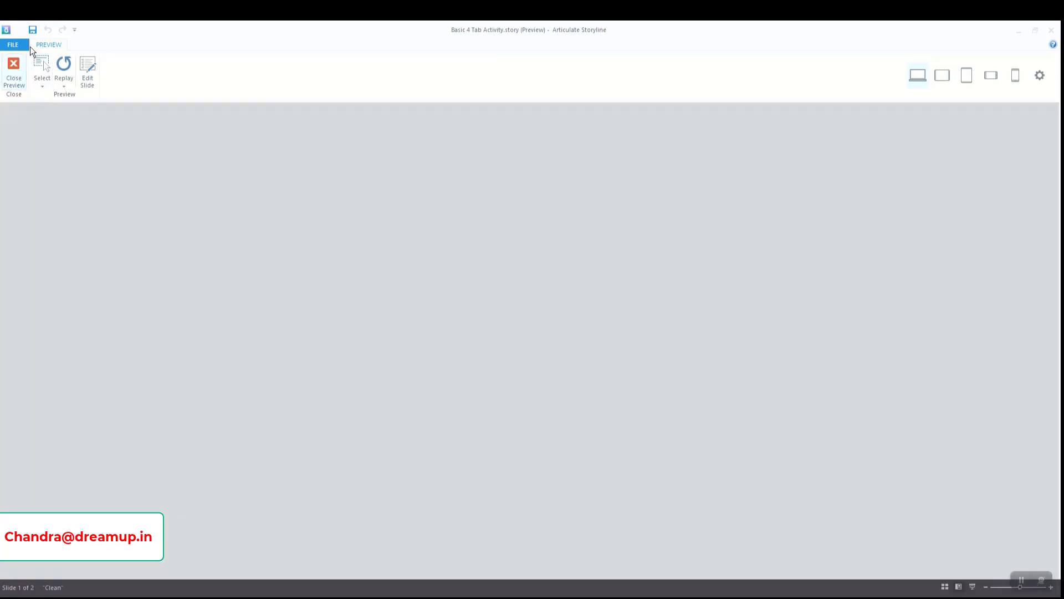
click(33, 32)
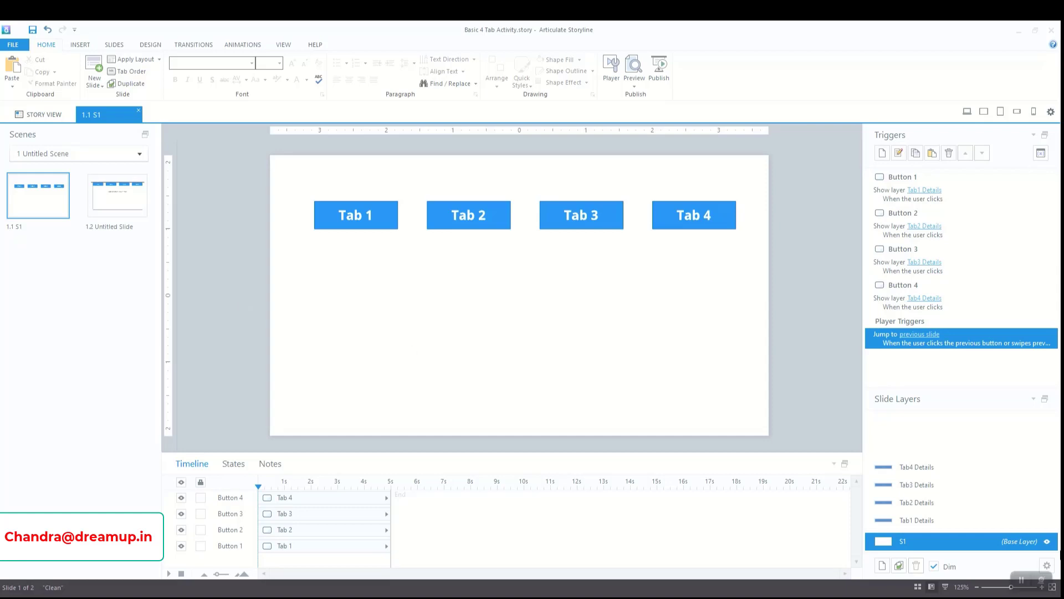
Disable the Prev button and the Prev swipe gesture in slide S1's properties, and save the project
click(1047, 565)
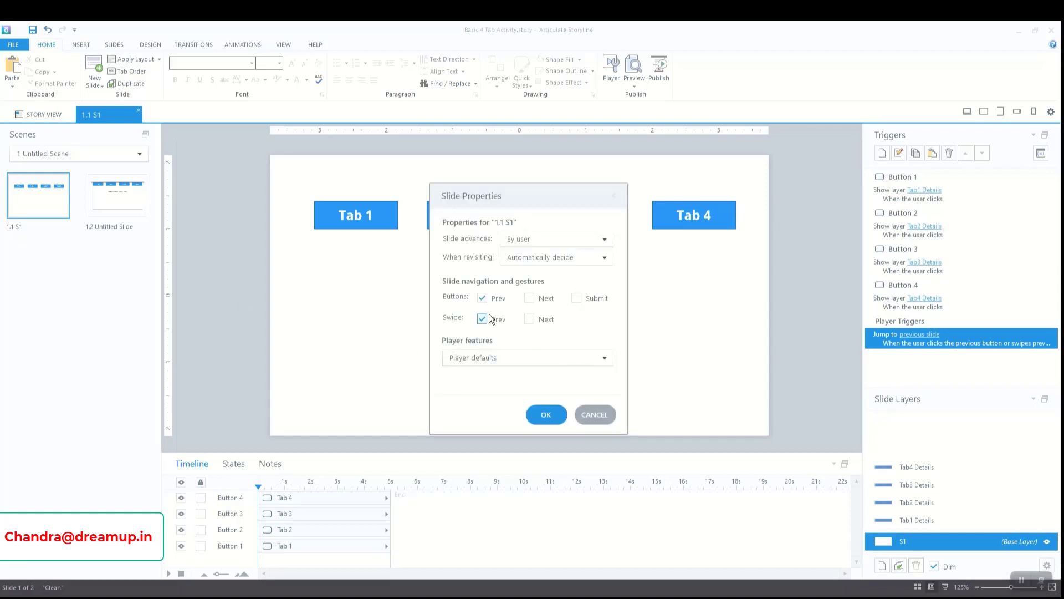
click(482, 318)
click(483, 297)
click(541, 413)
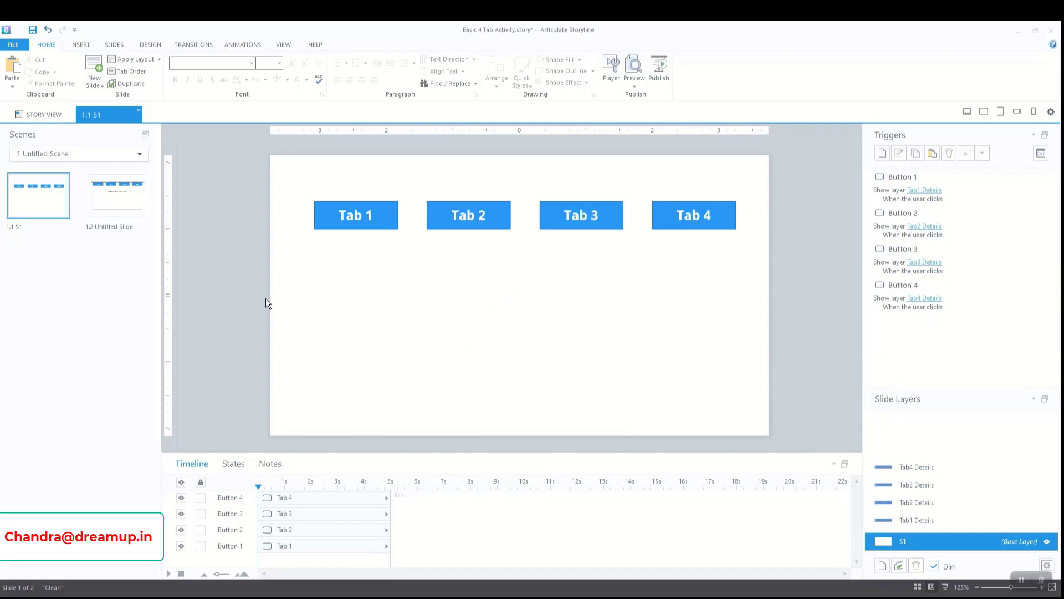
key(ctrl+s)
Insert a new blank slide directly after S1, and return to slide S1
click(98, 62)
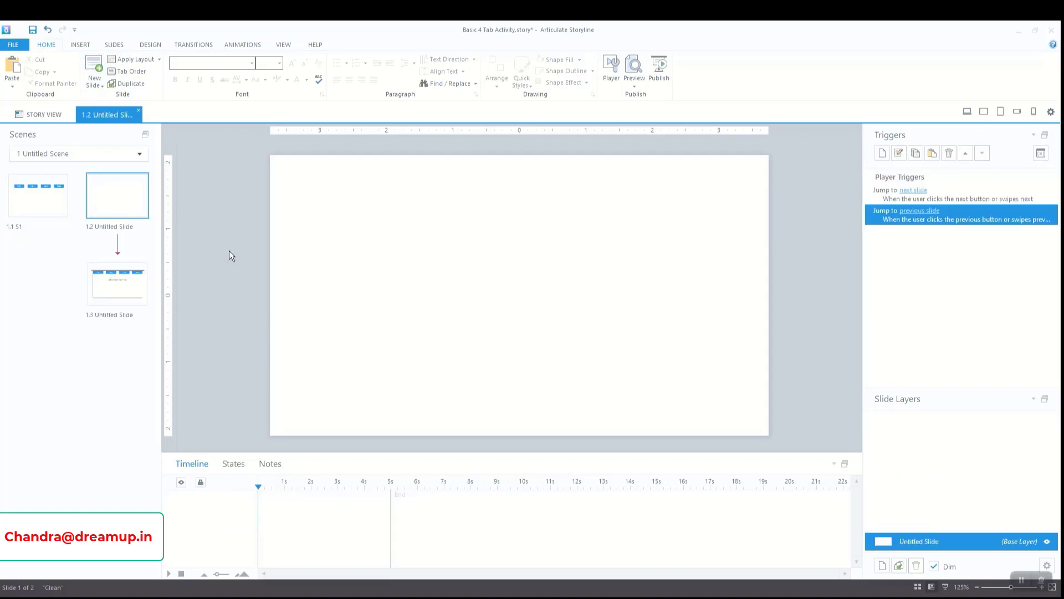
click(24, 227)
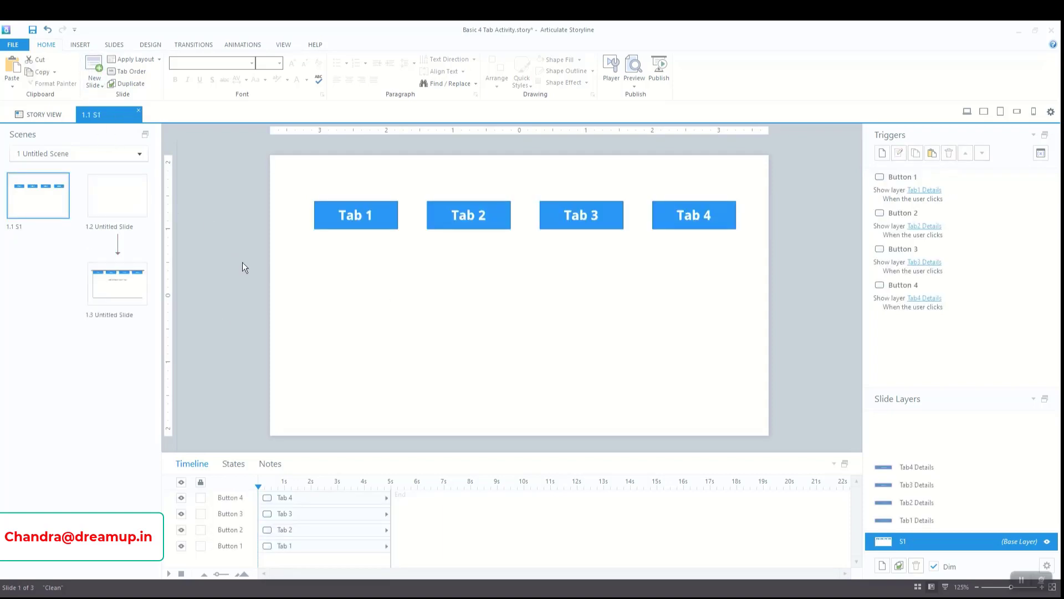
Draw a rectangle banner above the tab buttons on slide S1, starting at the slide's left edge, label it "Method 1", and save the project
click(76, 46)
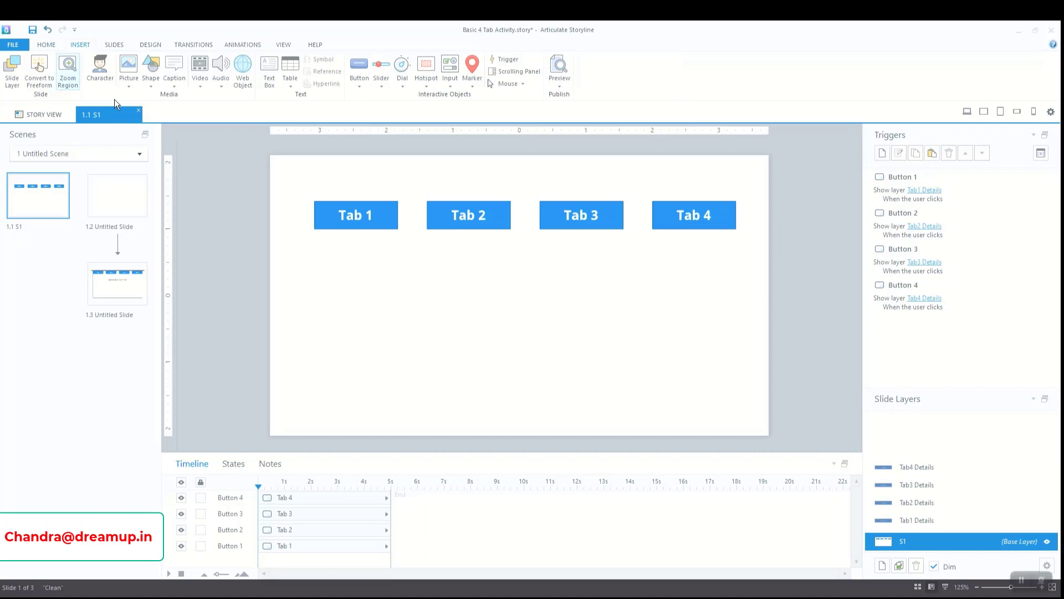
click(150, 71)
click(147, 127)
drag(270, 167, 471, 184)
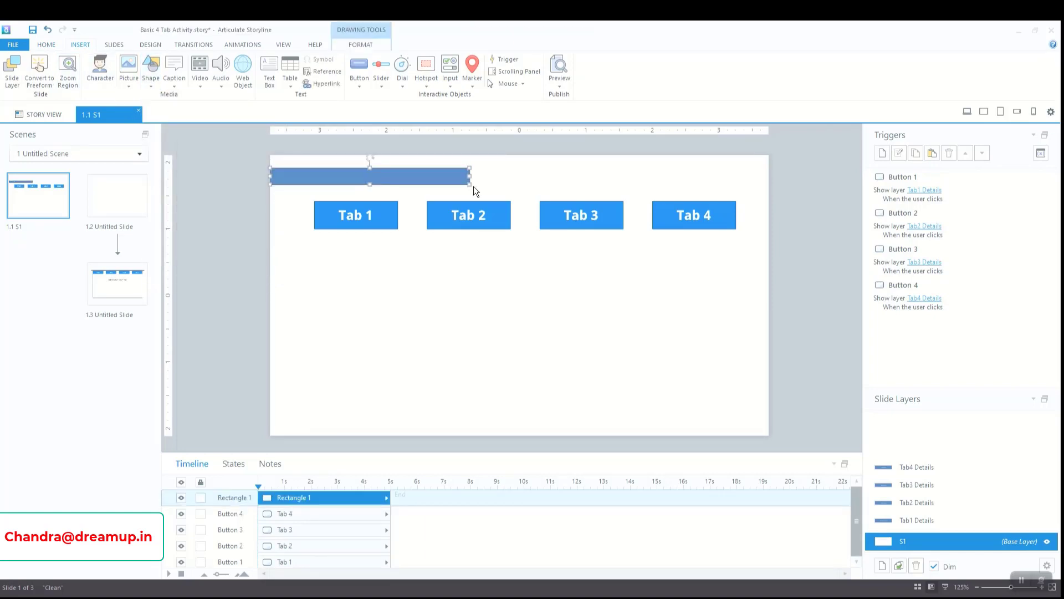
text(Metho)
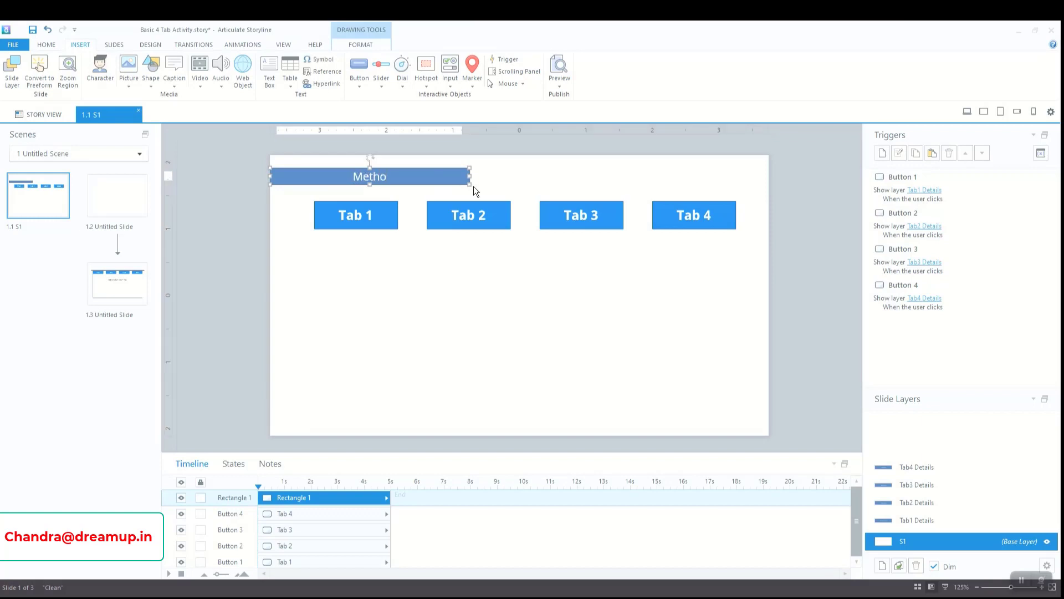
text(d 1)
click(215, 264)
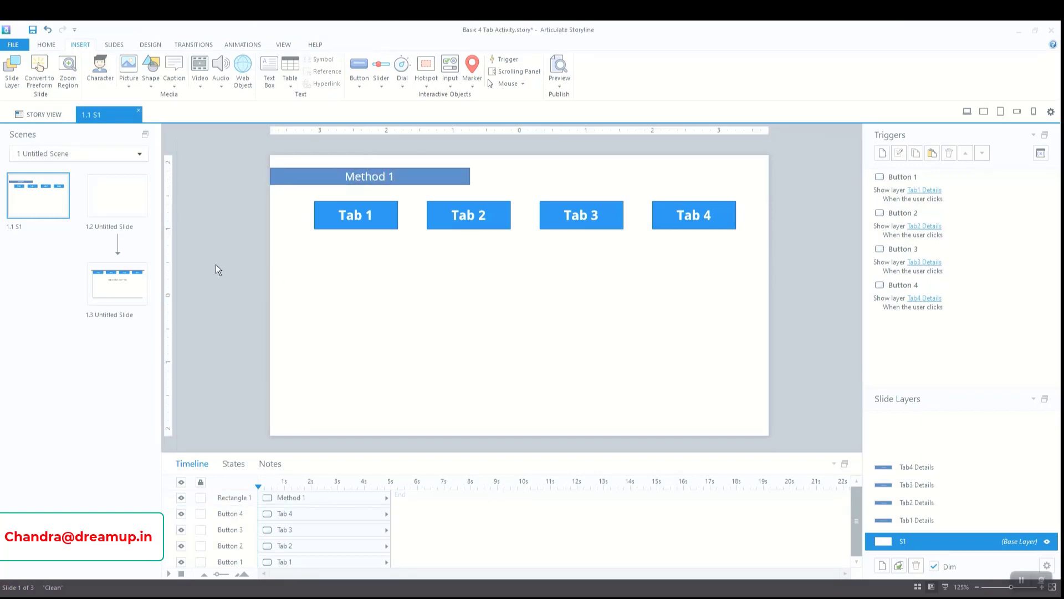
key(ctrl+s)
Copy the Method 1 banner to blank slide 1.2, change its text to "Method 2", and save the project
click(468, 181)
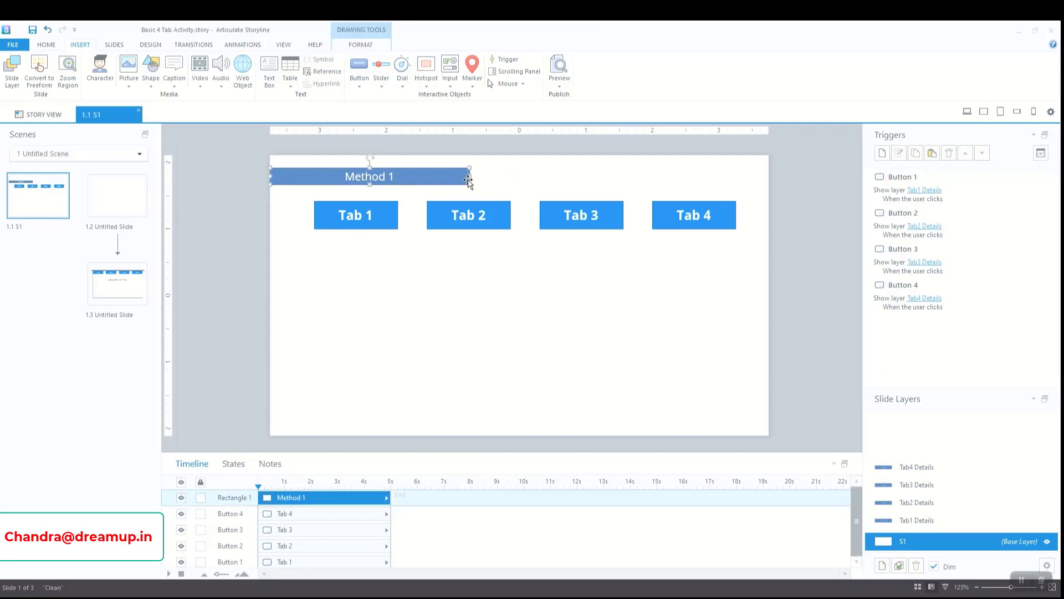
key(ctrl+c)
click(117, 195)
key(ctrl+v)
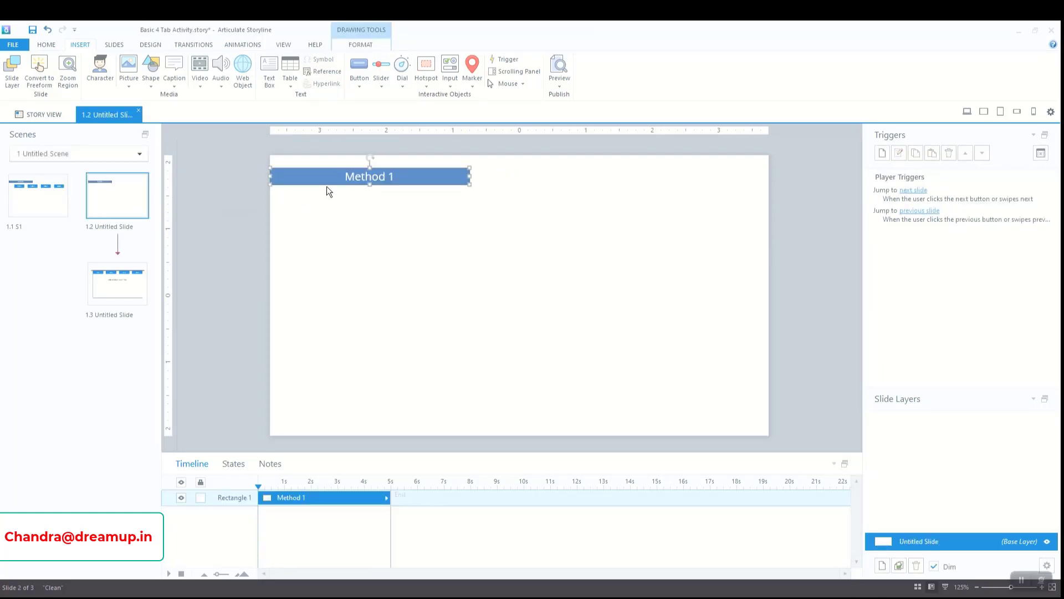
click(397, 176)
key(BackSpace)
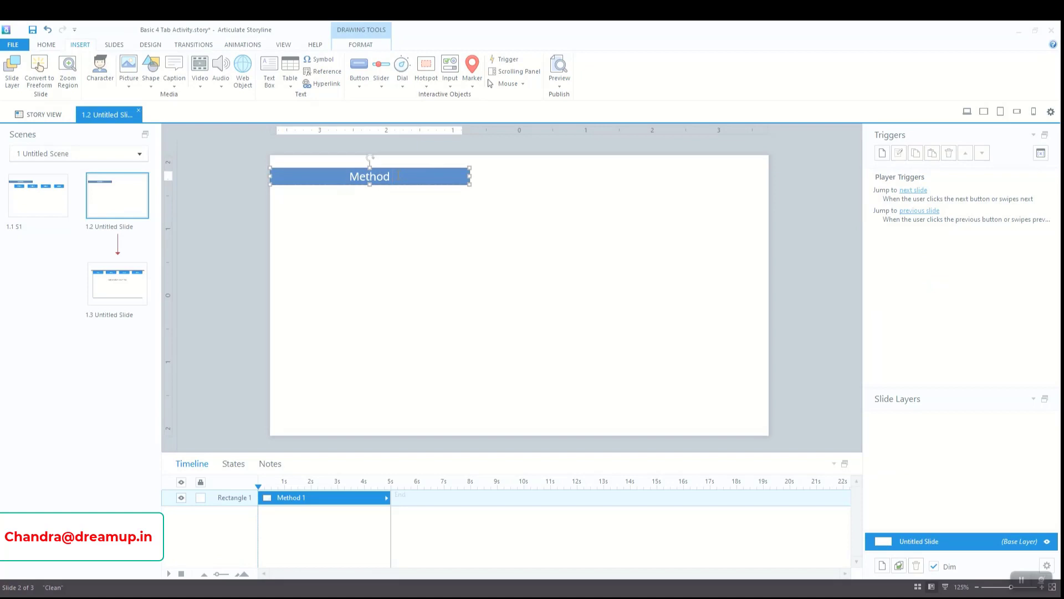
text(2)
click(242, 230)
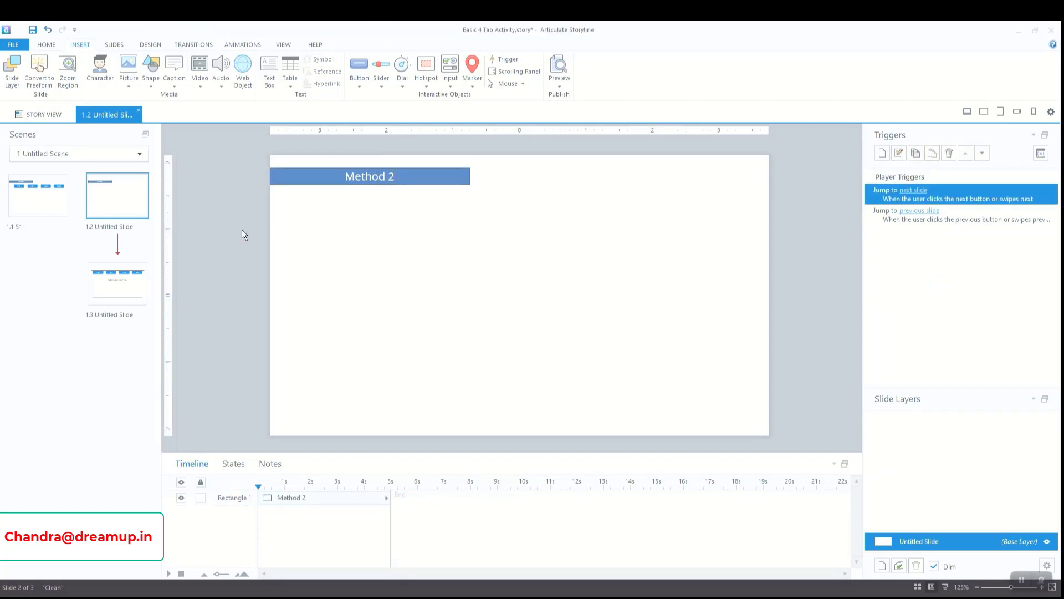
key(ctrl+s)
Place four buttons of about 104 × 40 px in a row below the Method 2 banner, and save the project
click(368, 84)
click(368, 108)
mouse_move(303, 212)
mouse_down()
mouse_move(382, 245)
mouse_move(420, 239)
mouse_move(376, 226)
mouse_move(703, 230)
mouse_move(667, 230)
mouse_up()
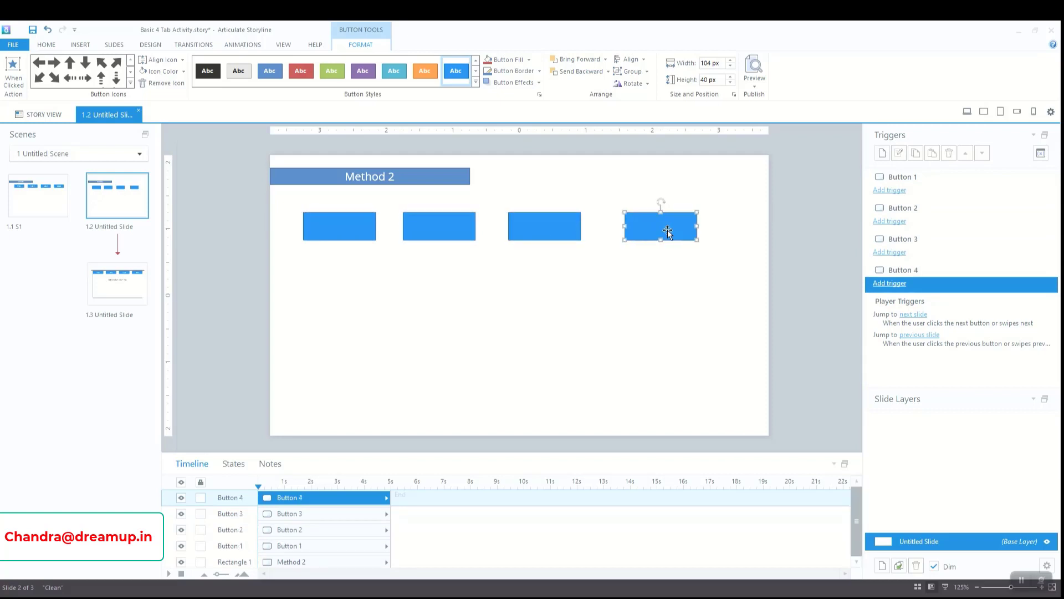
click(811, 398)
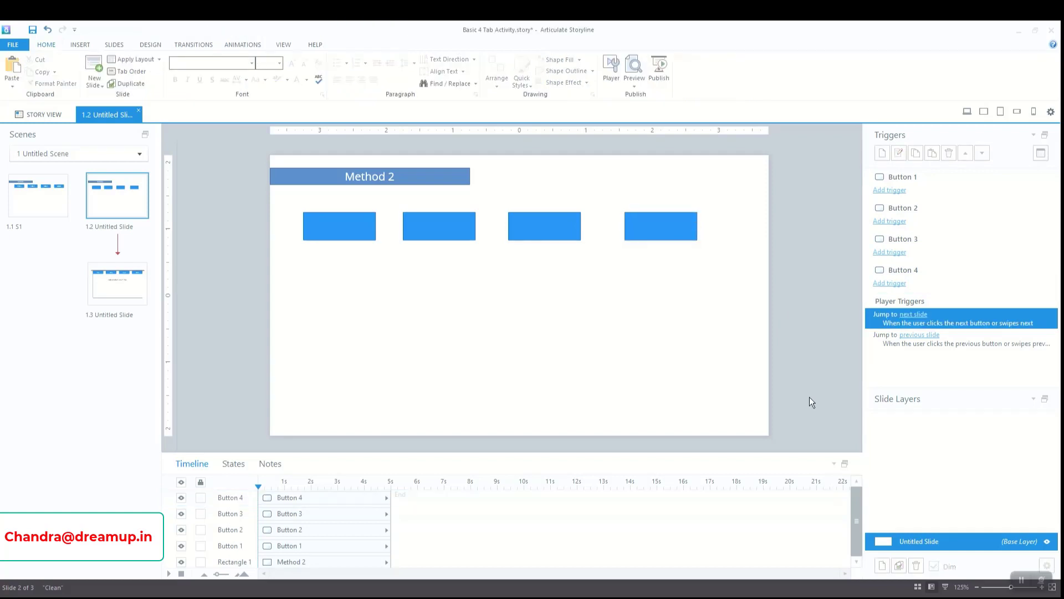
key(ctrl+s)
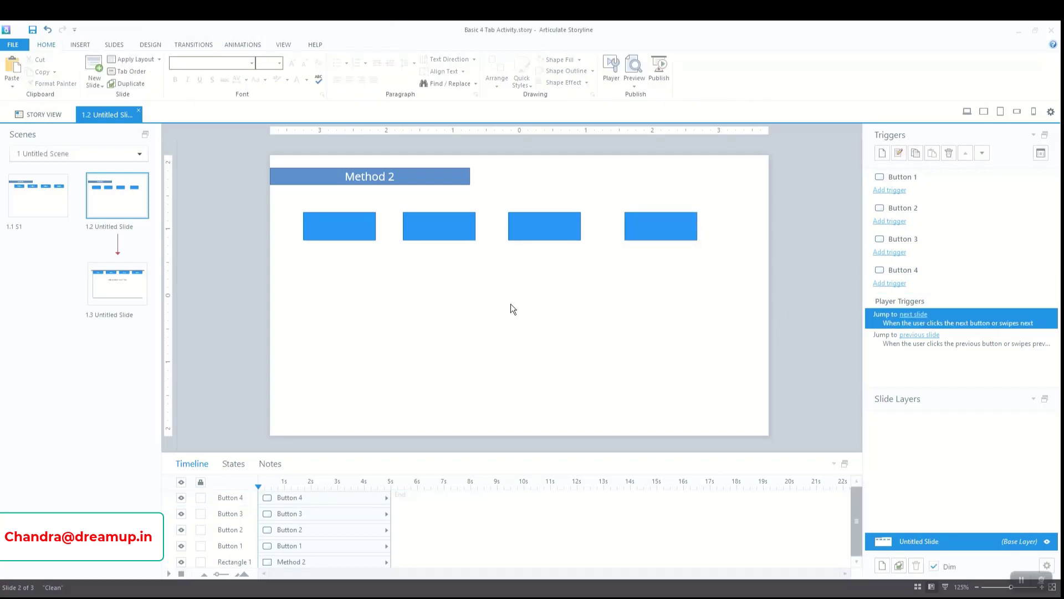
Label the first two buttons in the row "Tab 1" and "Tab 2"
click(346, 227)
click(346, 226)
text(Tab)
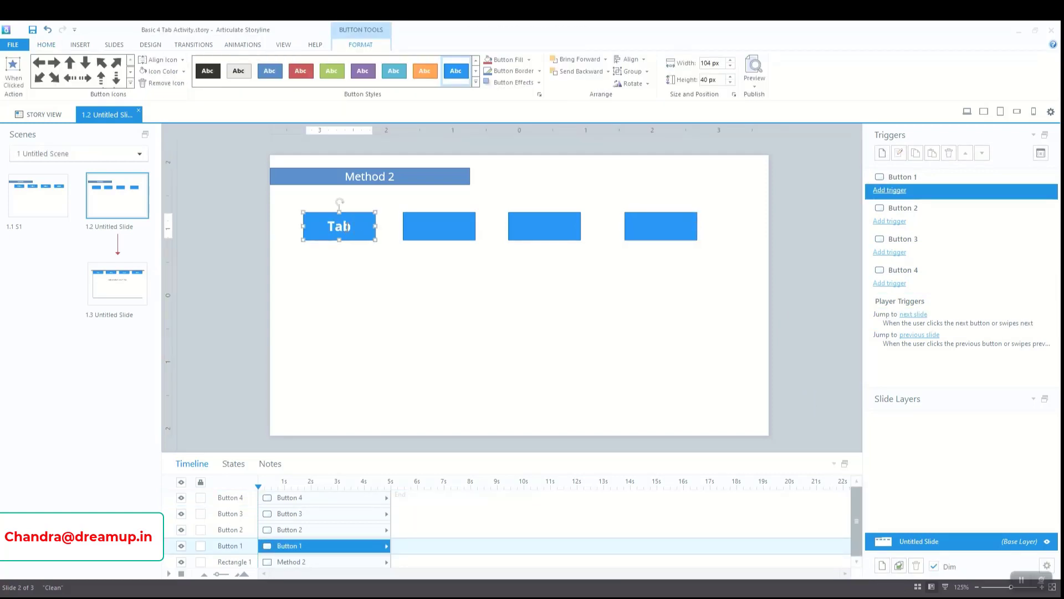
text( 1)
click(424, 224)
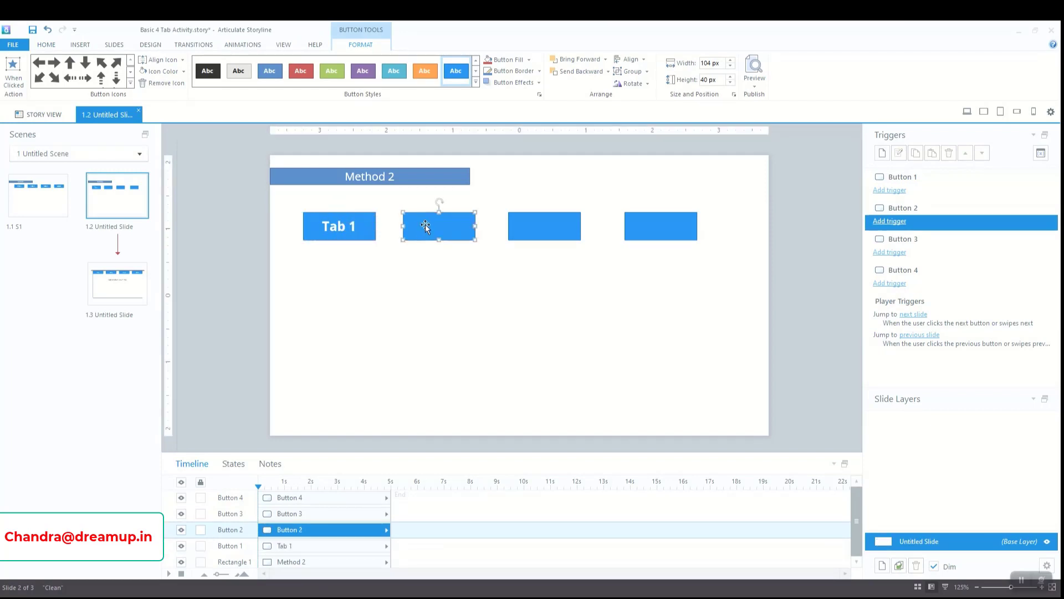
click(424, 224)
text(Tab 2)
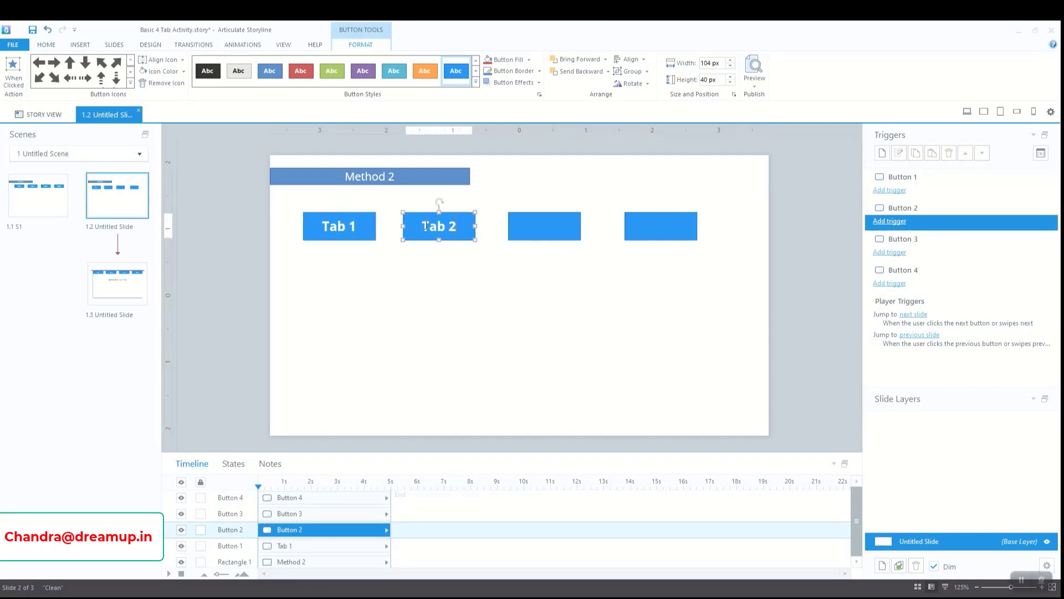
Label the remaining two buttons in the row "Tab 3" and "Tab 4"
click(549, 225)
click(549, 225)
text(Tab)
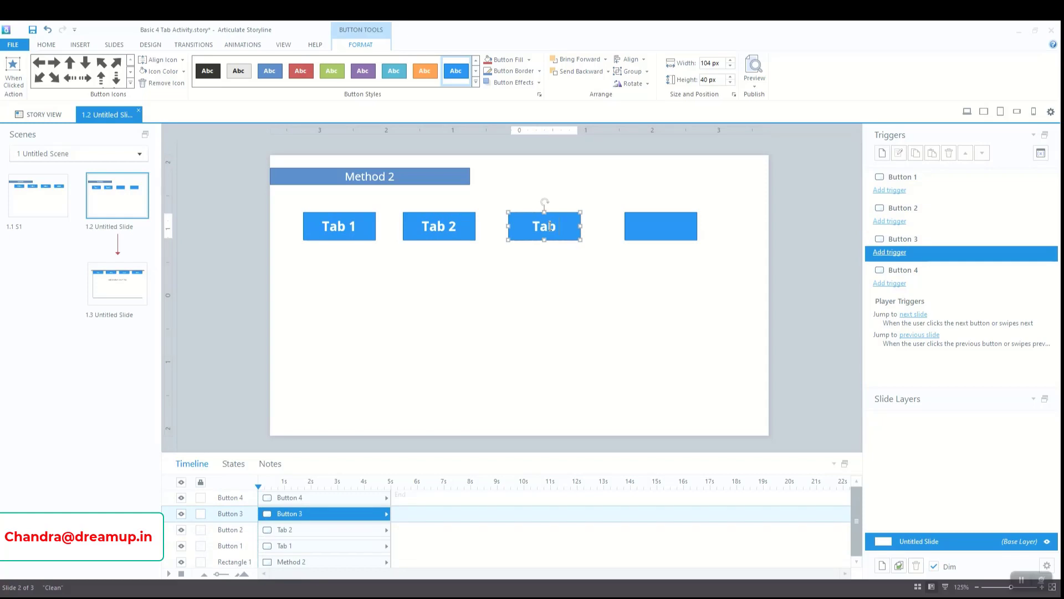
text( 3)
click(660, 226)
click(660, 226)
text(T)
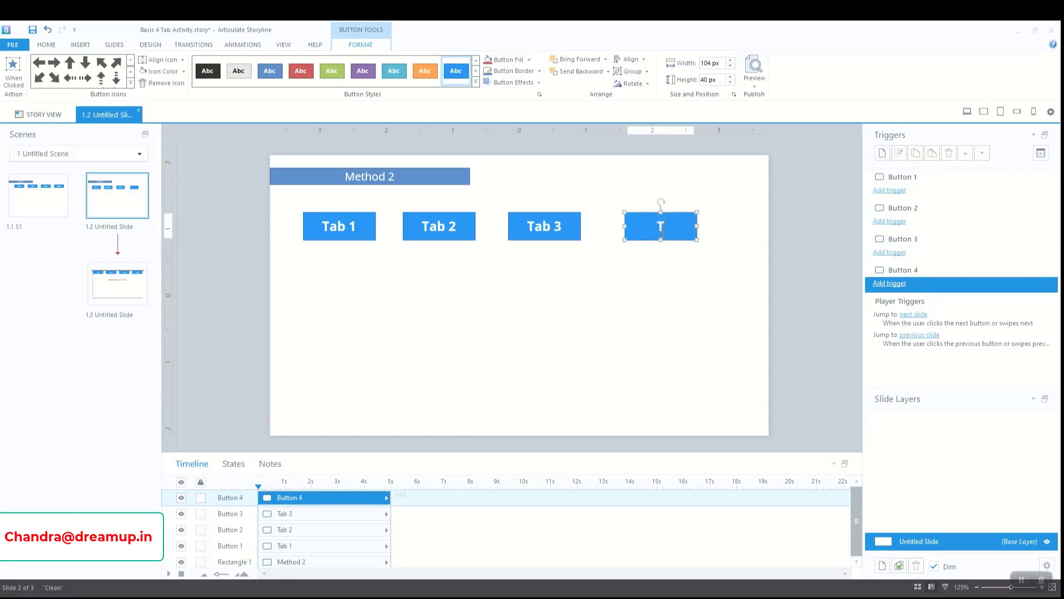
text(ab4)
click(670, 226)
click(777, 291)
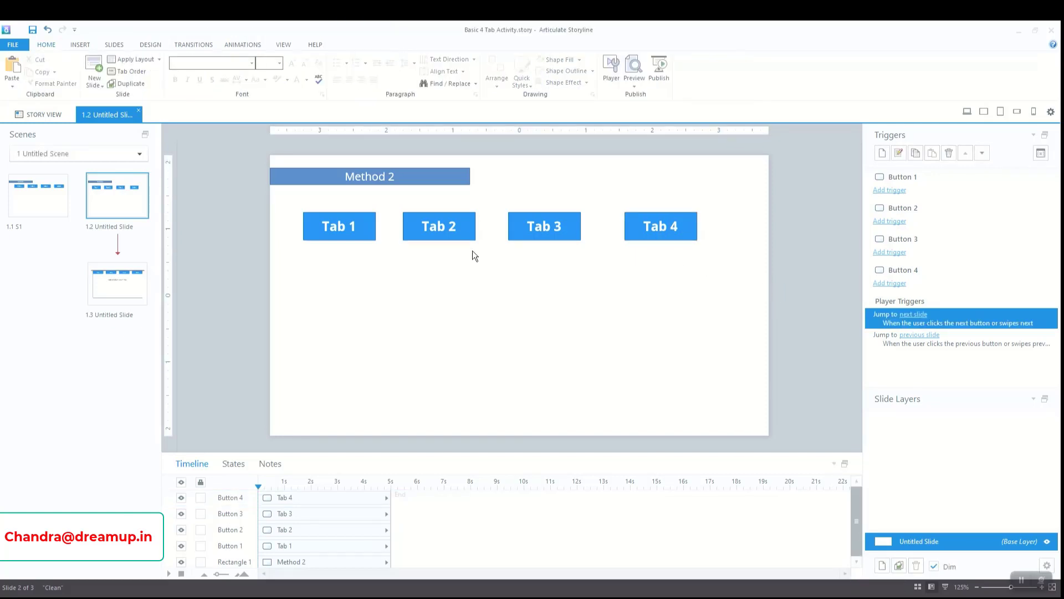
drag(770, 272, 267, 201)
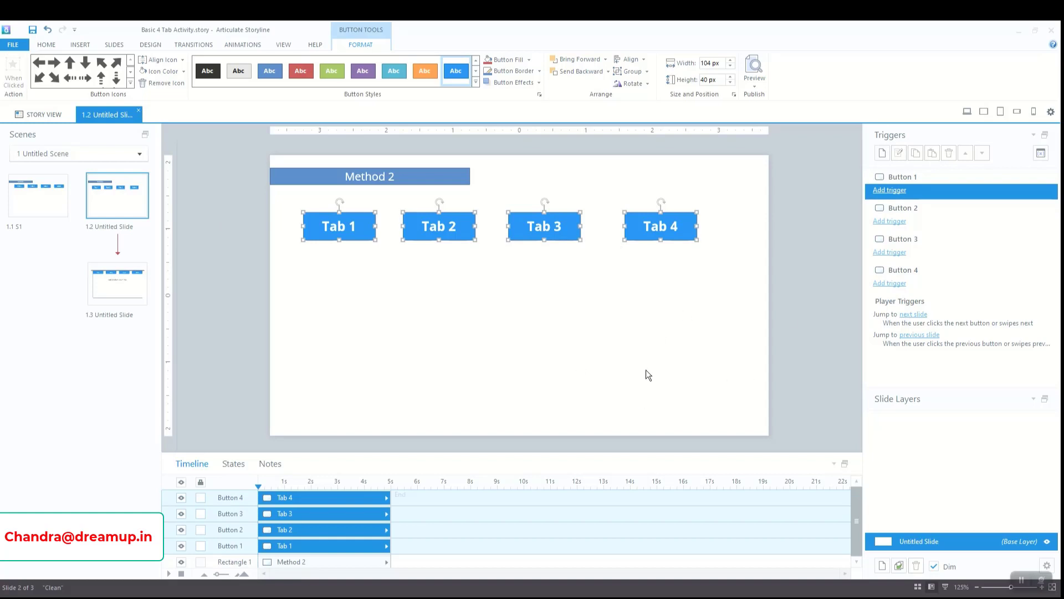
click(791, 377)
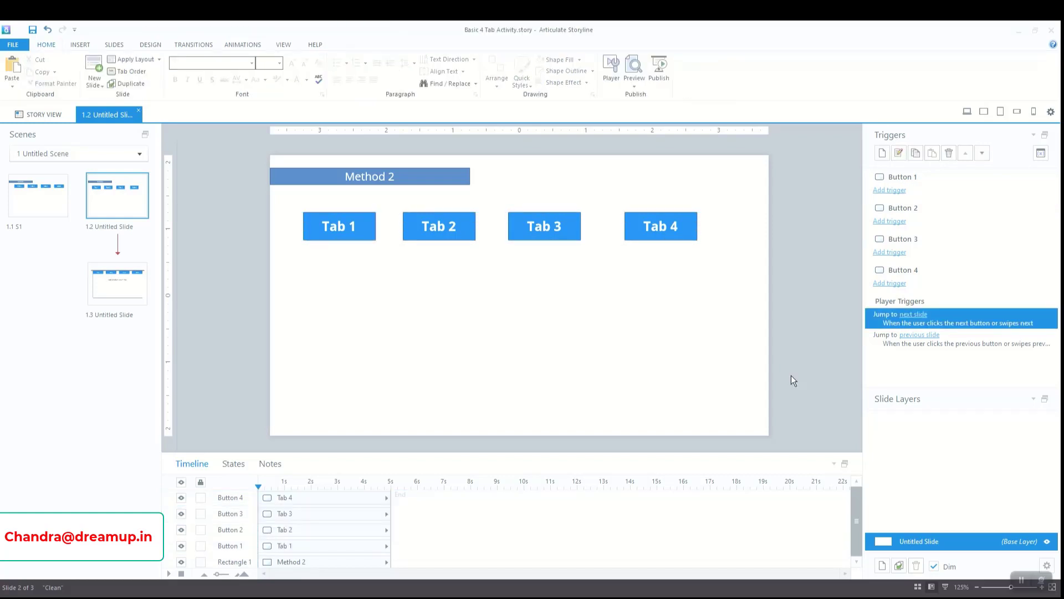
click(81, 45)
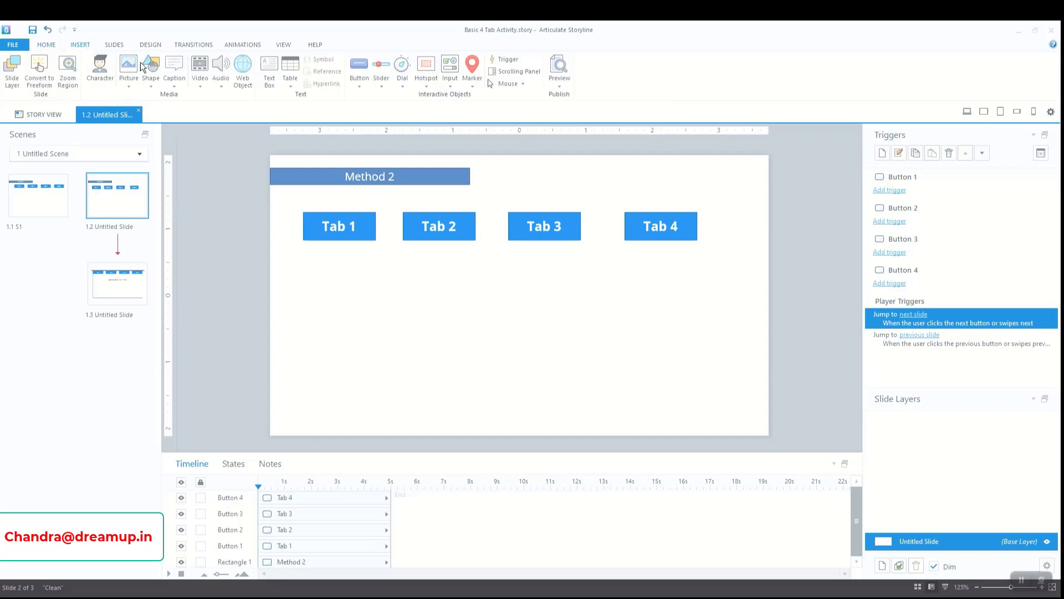
click(154, 78)
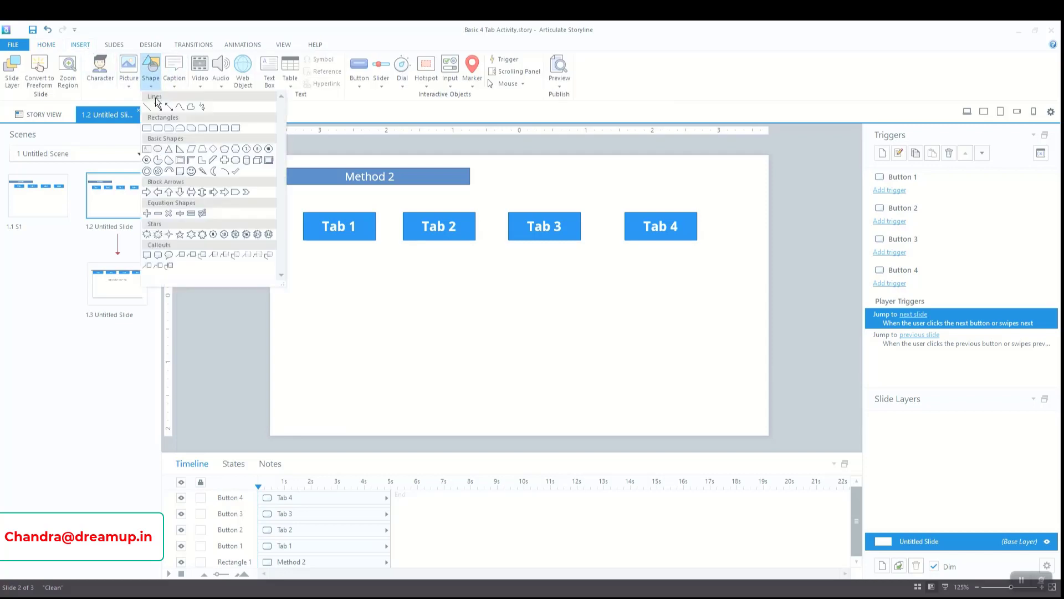
click(147, 129)
mouse_move(730, 406)
mouse_down()
mouse_move(774, 428)
mouse_move(698, 419)
mouse_up()
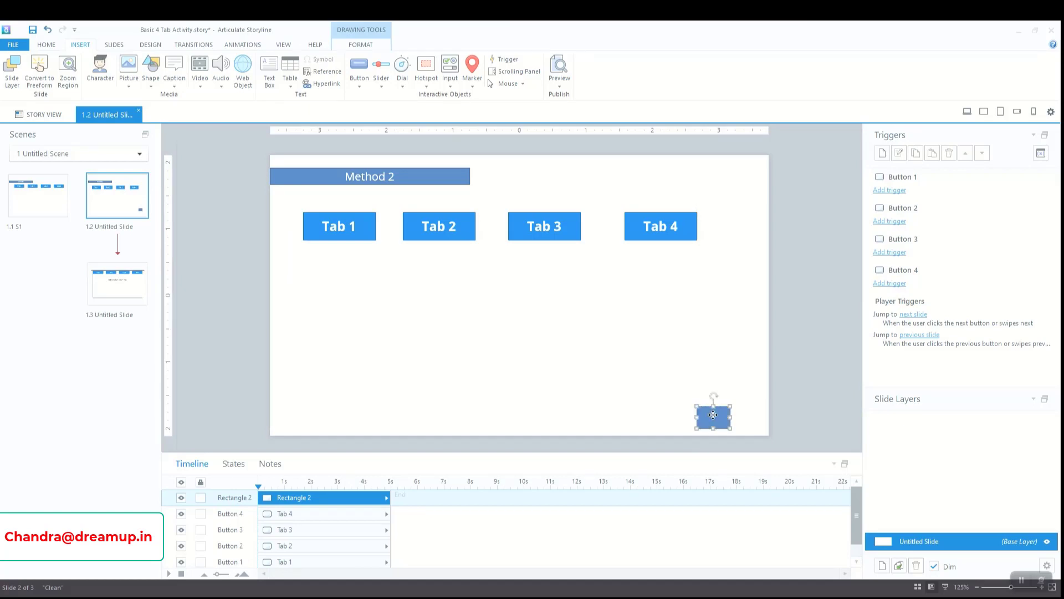
key(F12)
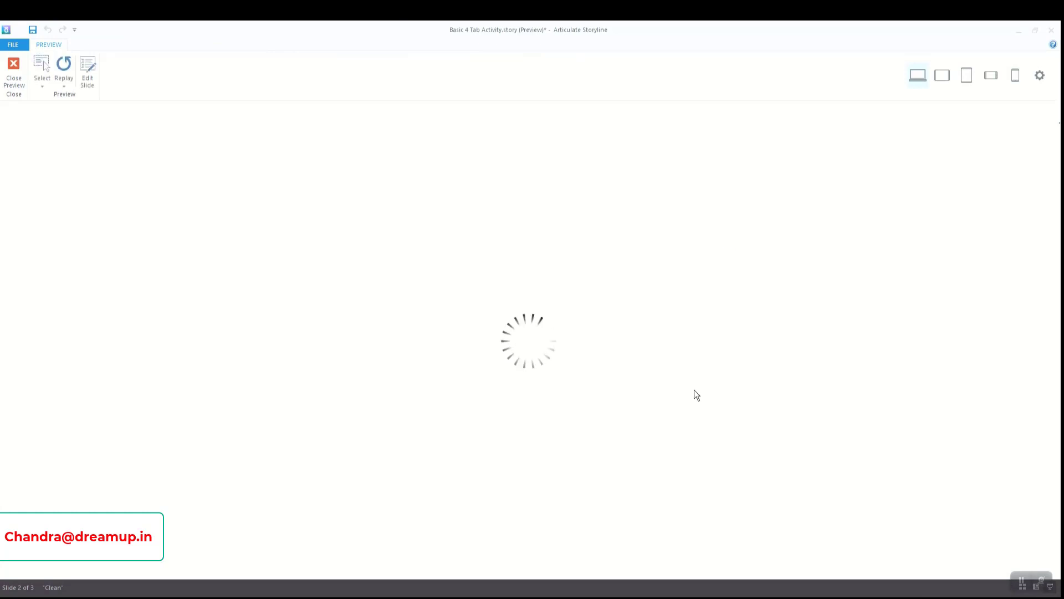
click(15, 66)
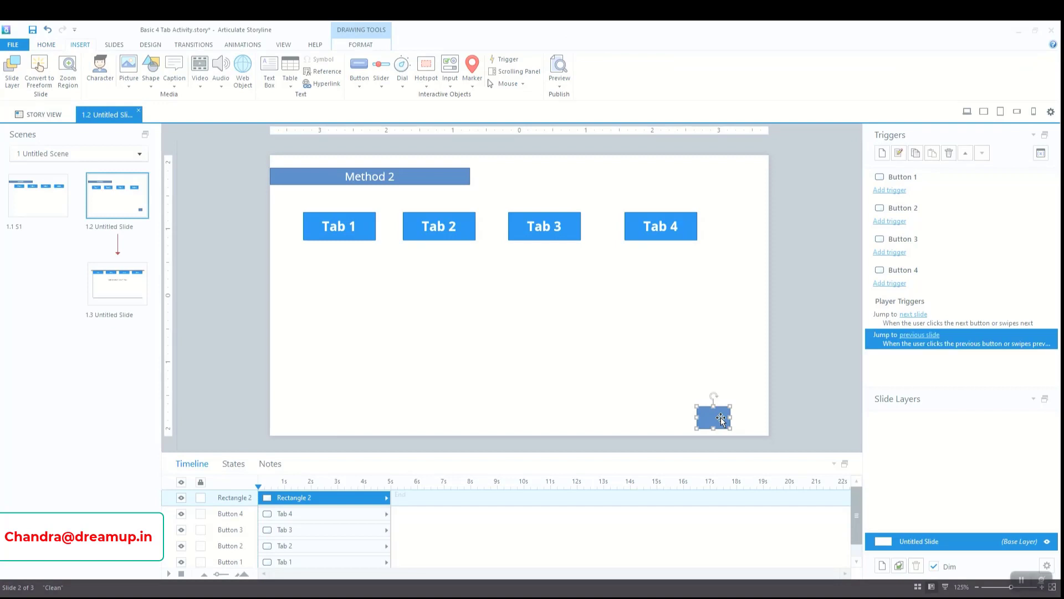
key(Delete)
Add a button of about 56 × 24 px in the slide's lower right corner and label it "Next"
click(355, 78)
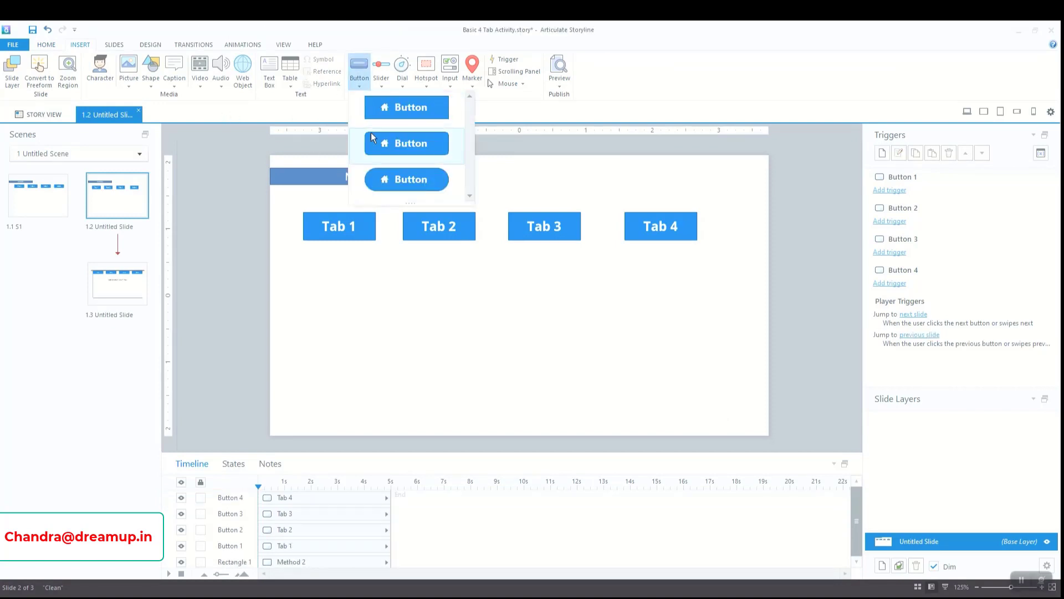
click(370, 132)
drag(724, 401, 762, 420)
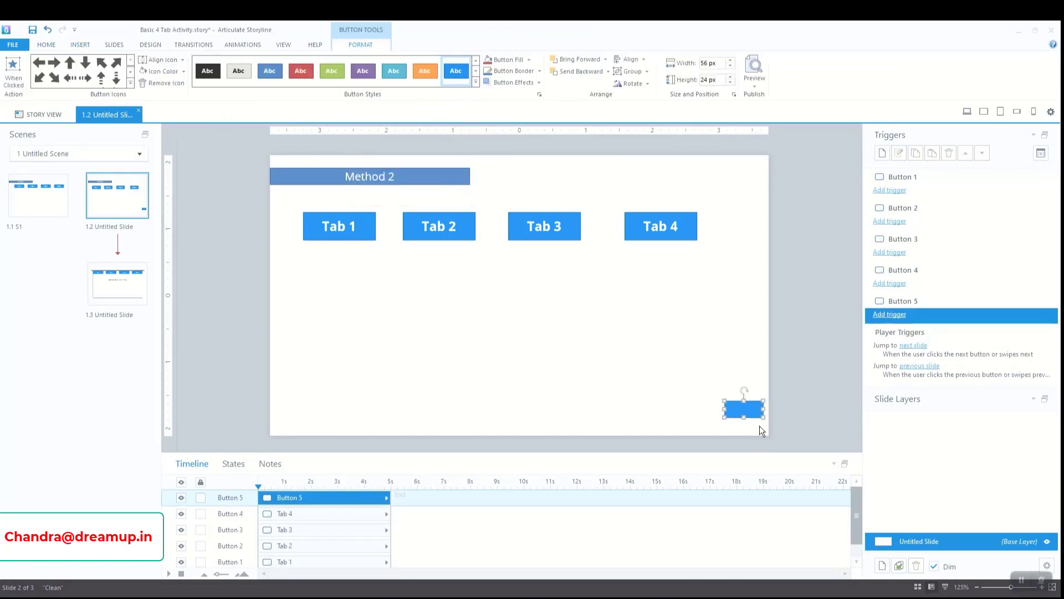
text(Next)
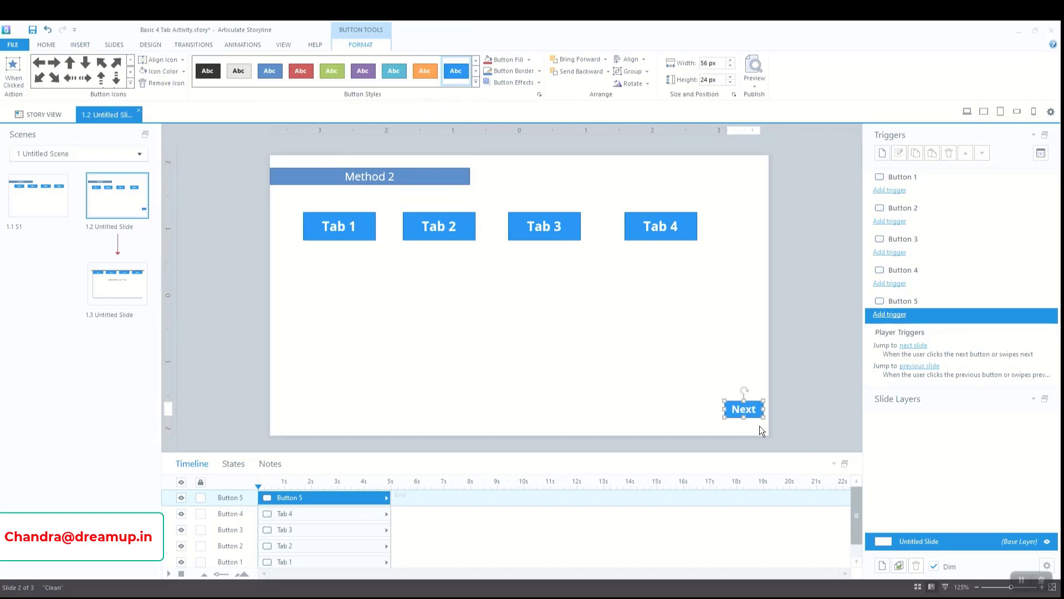
click(823, 411)
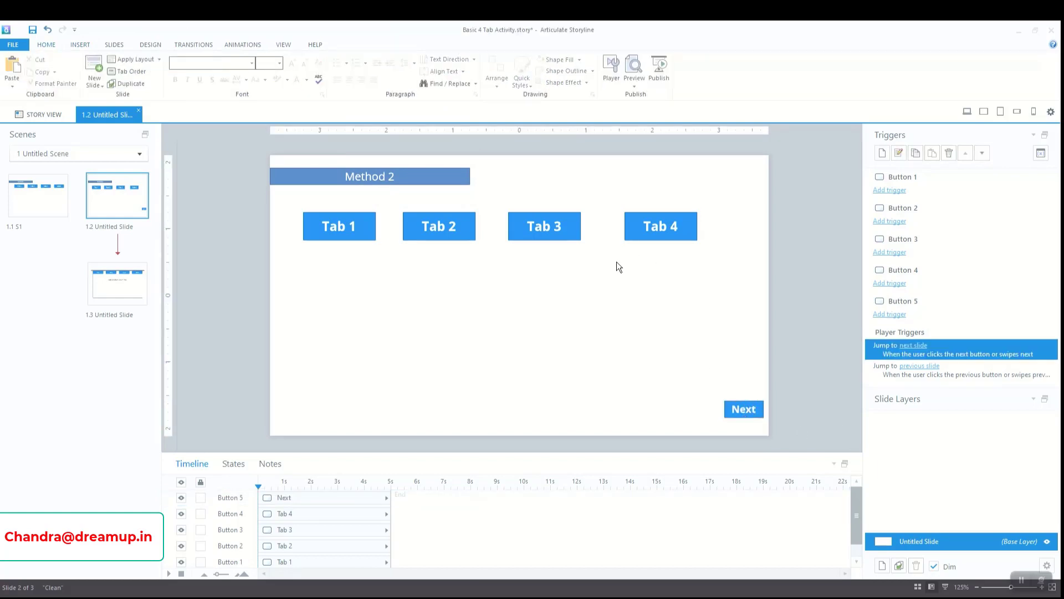
Edit the Next button's Disabled state to use the light grey button style with black text, and finish editing states
click(764, 413)
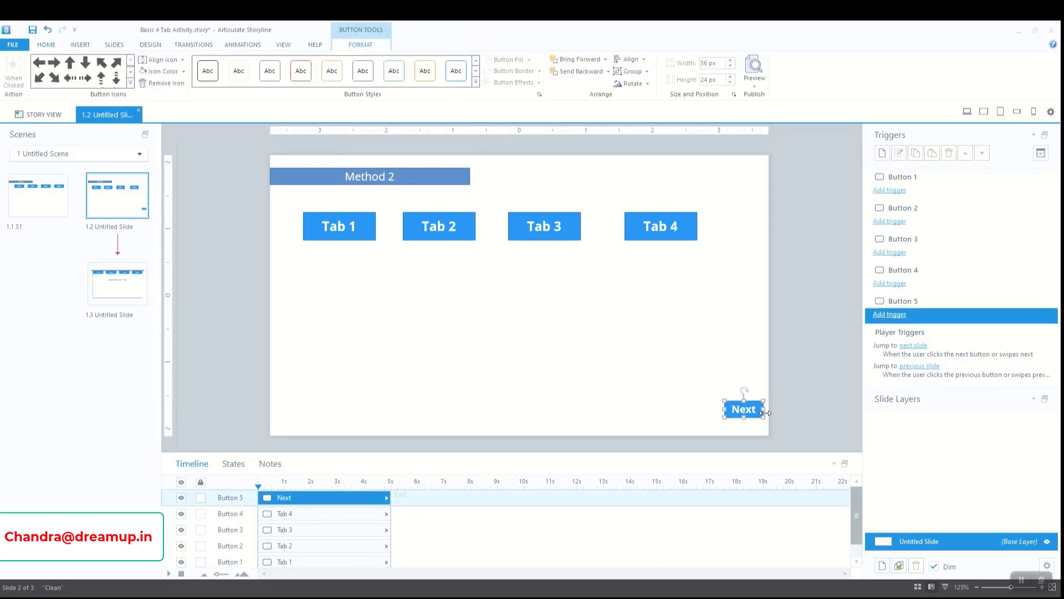
click(232, 464)
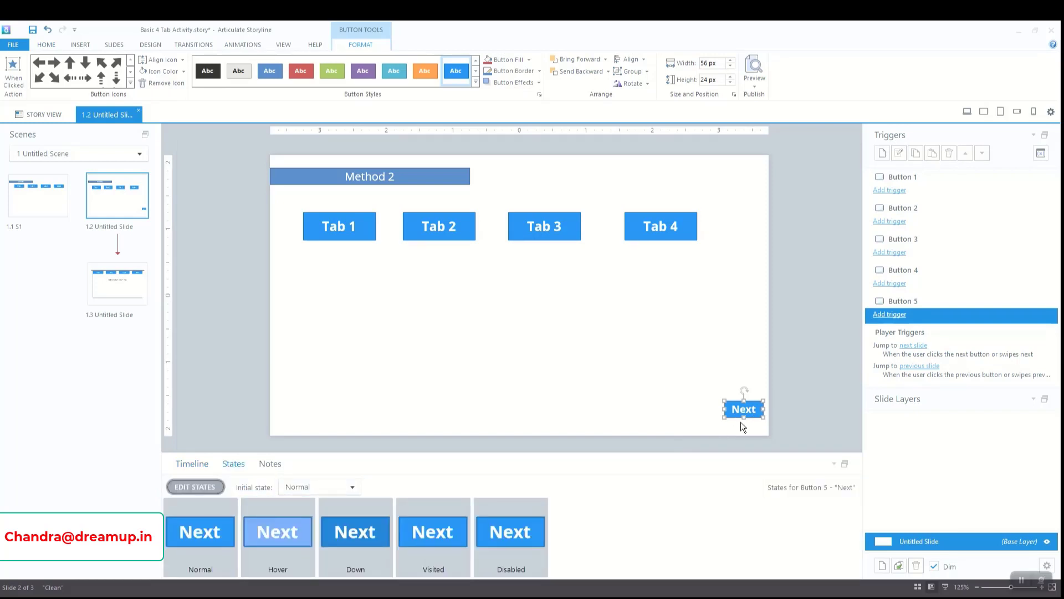
click(531, 542)
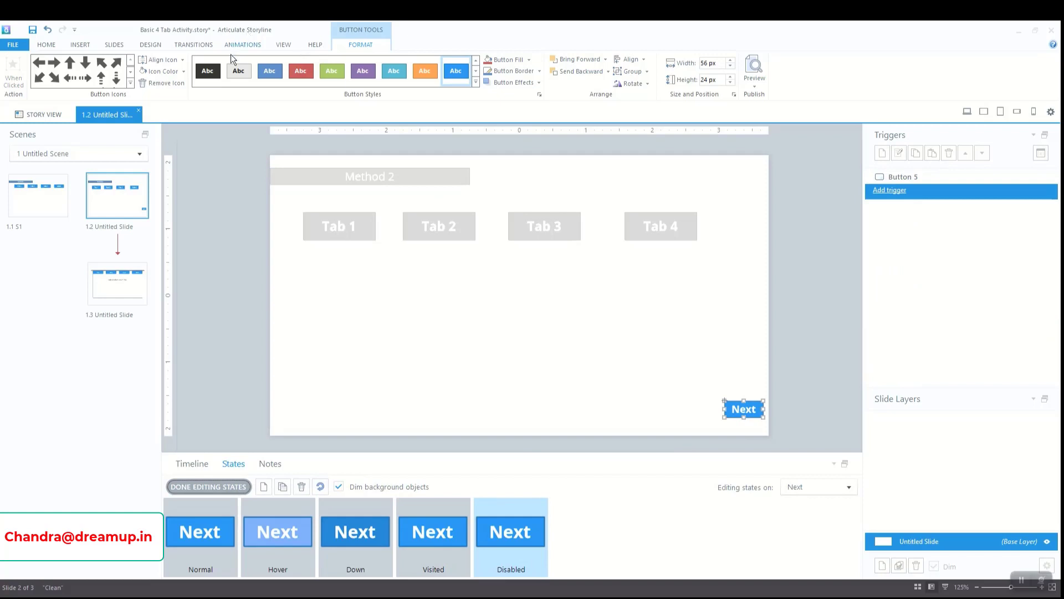
click(235, 70)
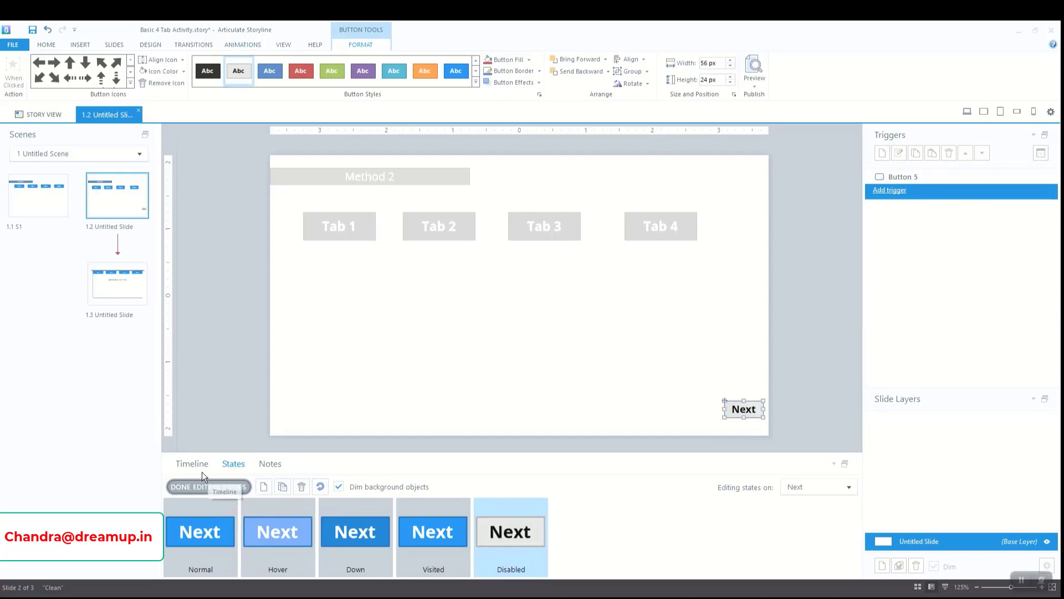
click(215, 488)
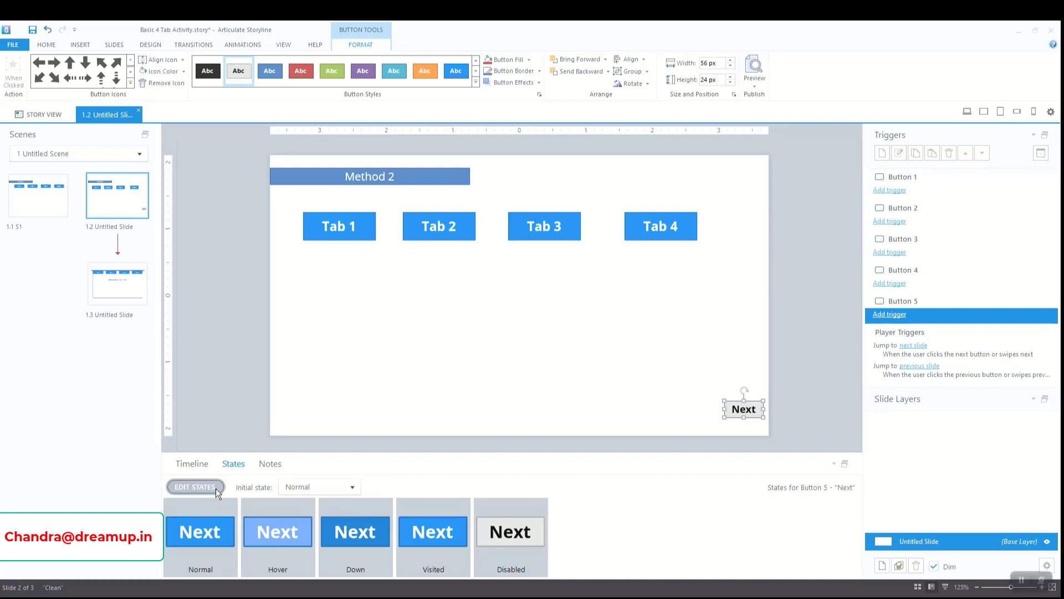
Set the Next button's initial state to Disabled, and return to the timeline view
click(351, 488)
click(306, 556)
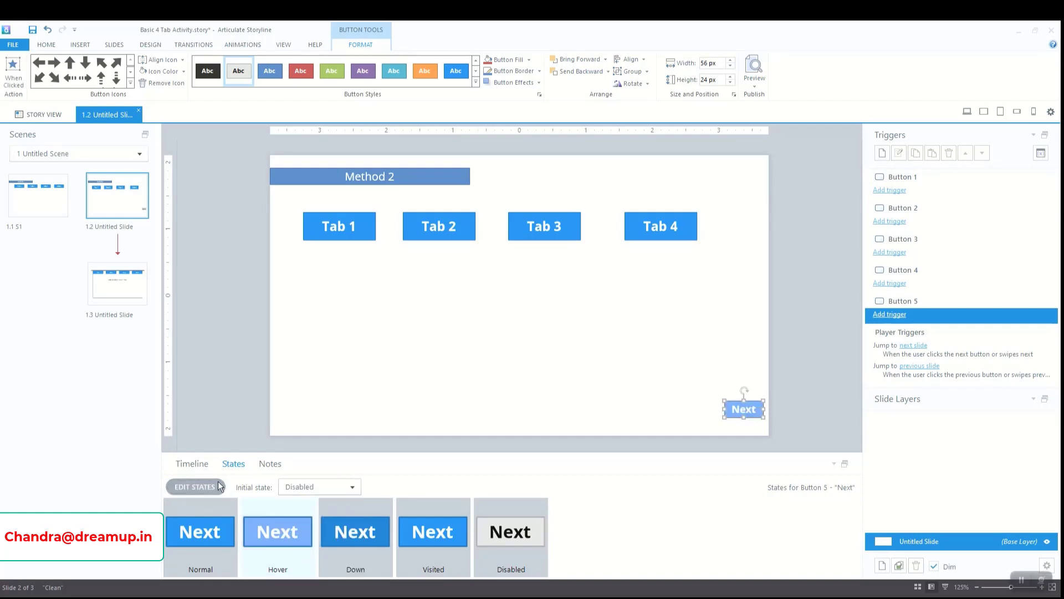
click(192, 464)
click(196, 401)
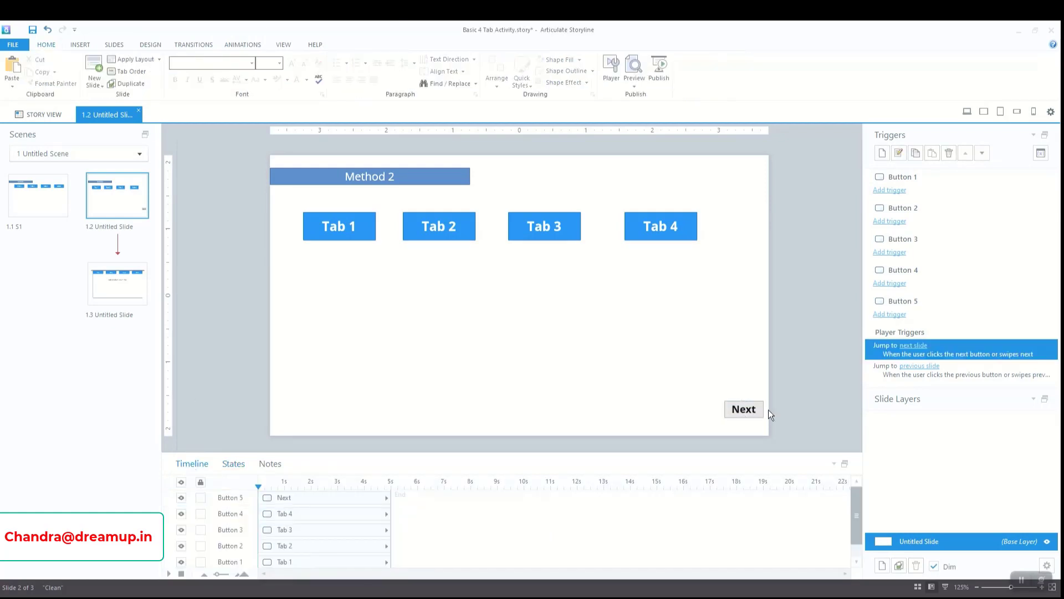
Save the project and draw a wide rectangle beneath the four tab buttons, spanning the full width of the row and ending above the Next button
key(ctrl+s)
click(79, 45)
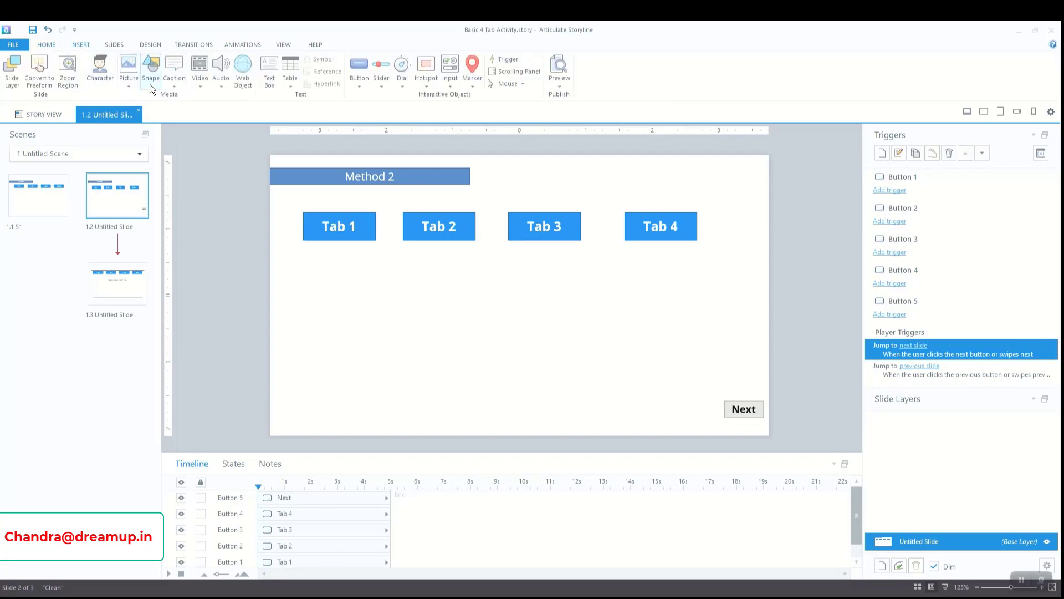
click(149, 84)
click(147, 131)
drag(298, 268, 520, 362)
drag(616, 379, 735, 384)
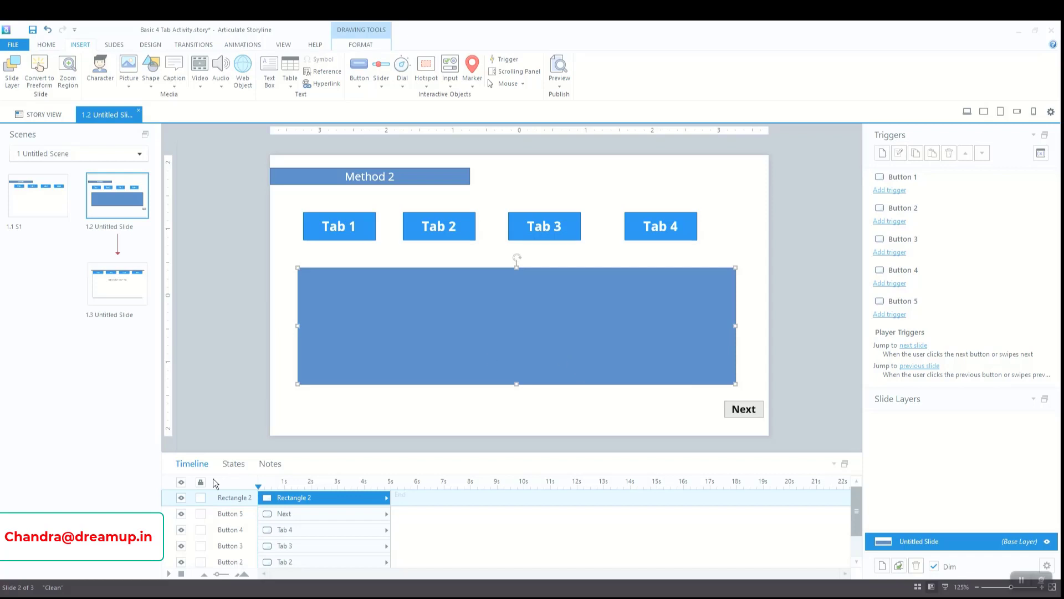
Edit the large rectangle's states and duplicate its Normal state as "Tab 1Details"
click(234, 464)
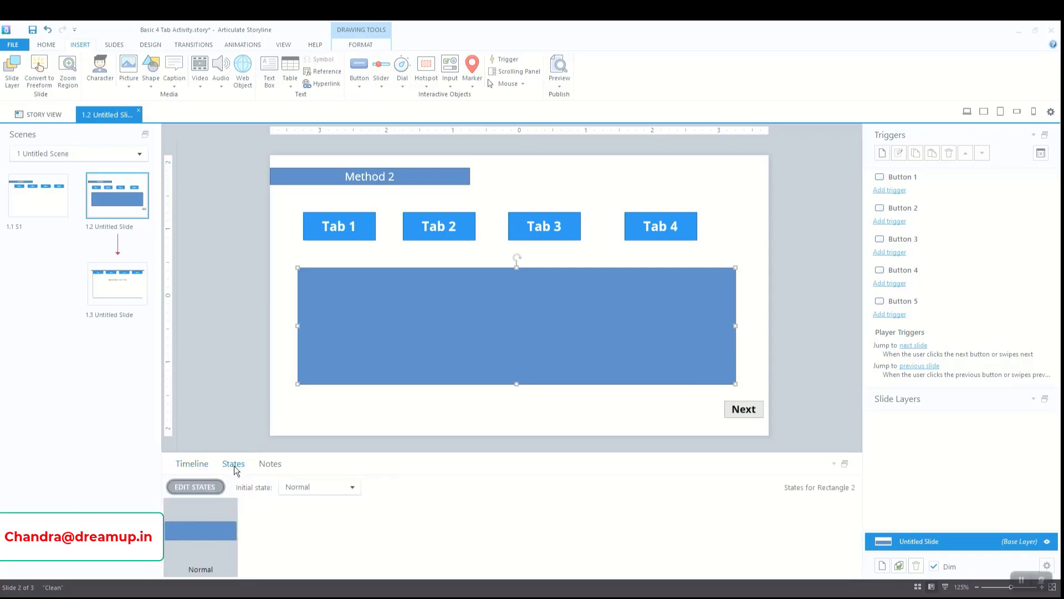
click(202, 486)
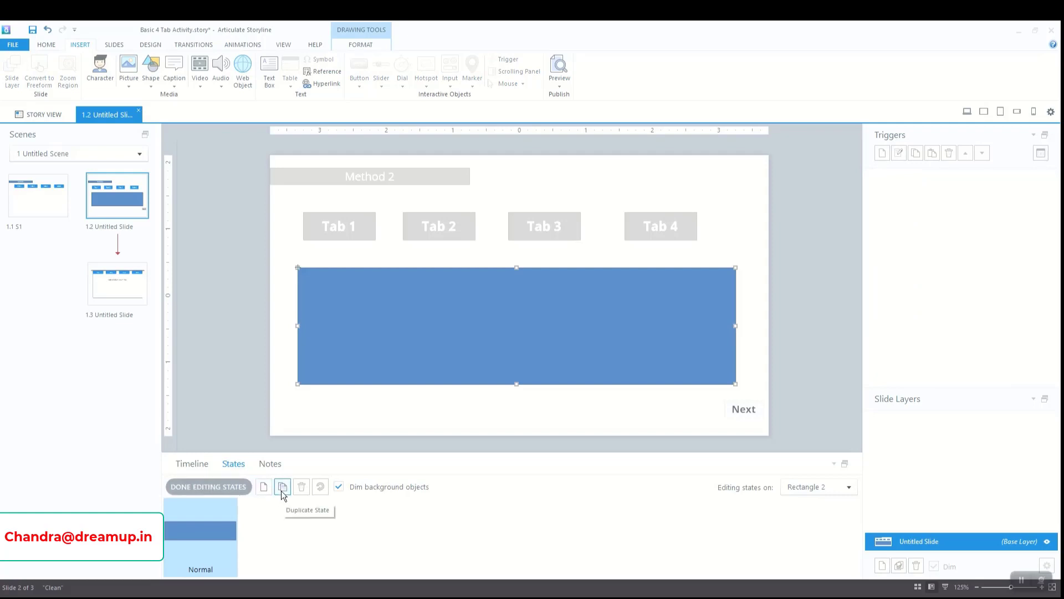
click(281, 490)
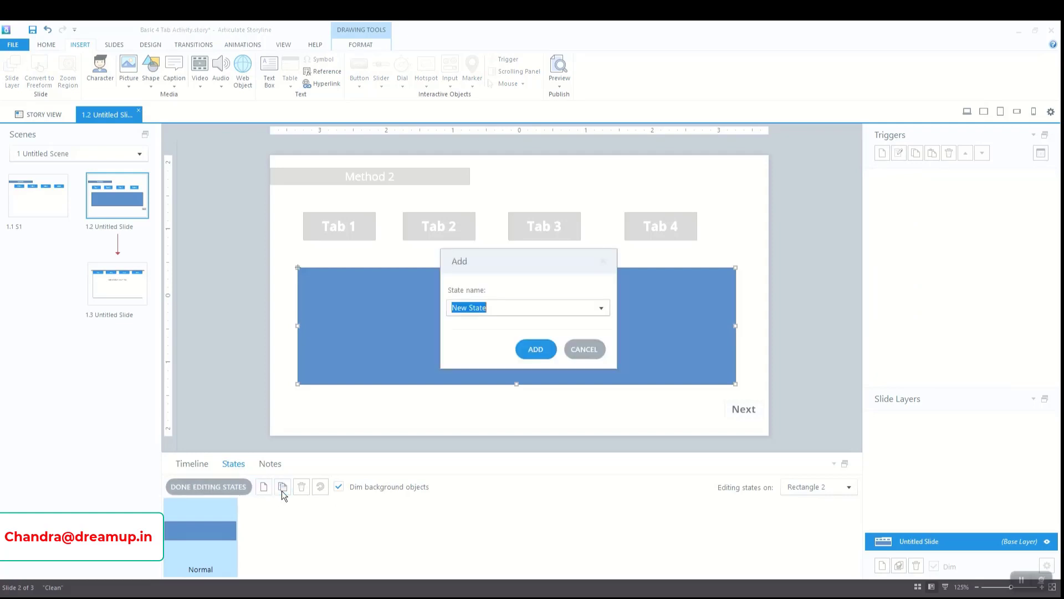
text(Tab 1Detauls)
key(BackSpace)
key(BackSpace)
key(BackSpace)
text(ils)
key(Return)
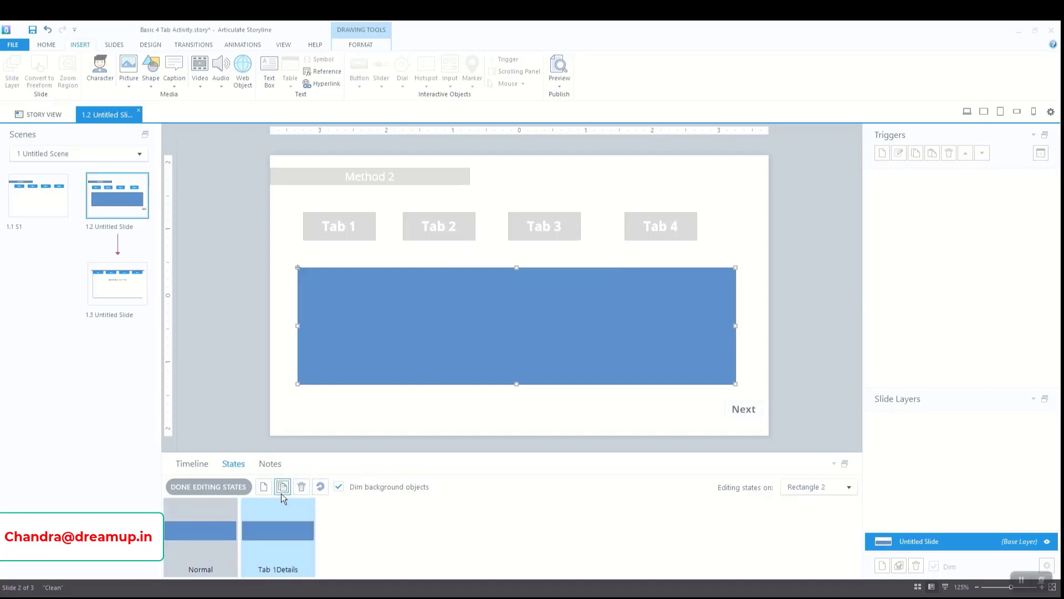
Duplicate the rectangle's state three more times, naming the copies "Tab 2 Details", "Tab 3 Details" and "Tab 4 Details"
click(281, 493)
text(Tab )
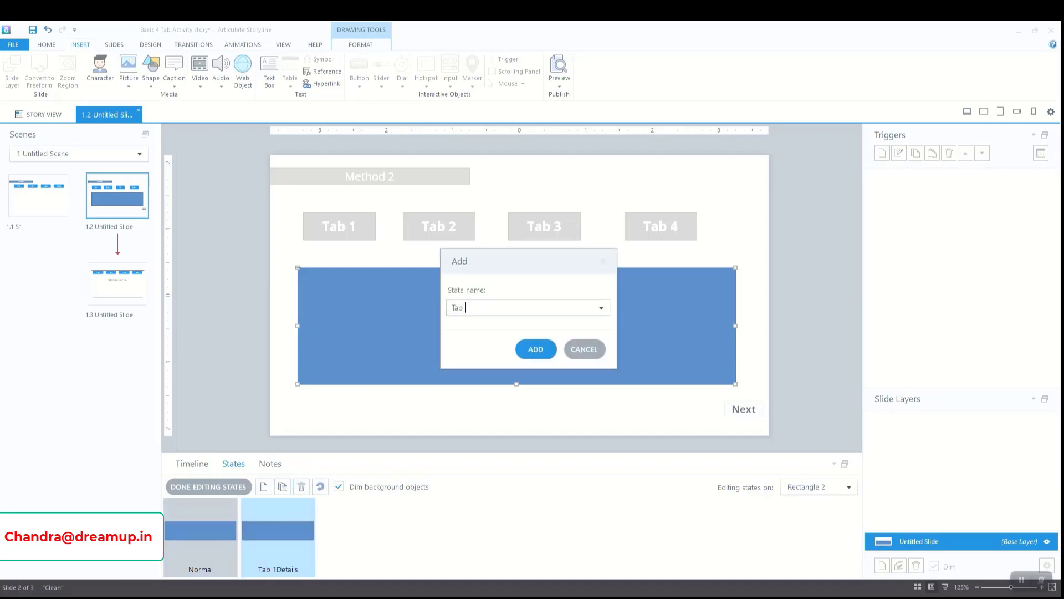
text(2 Details)
key(Return)
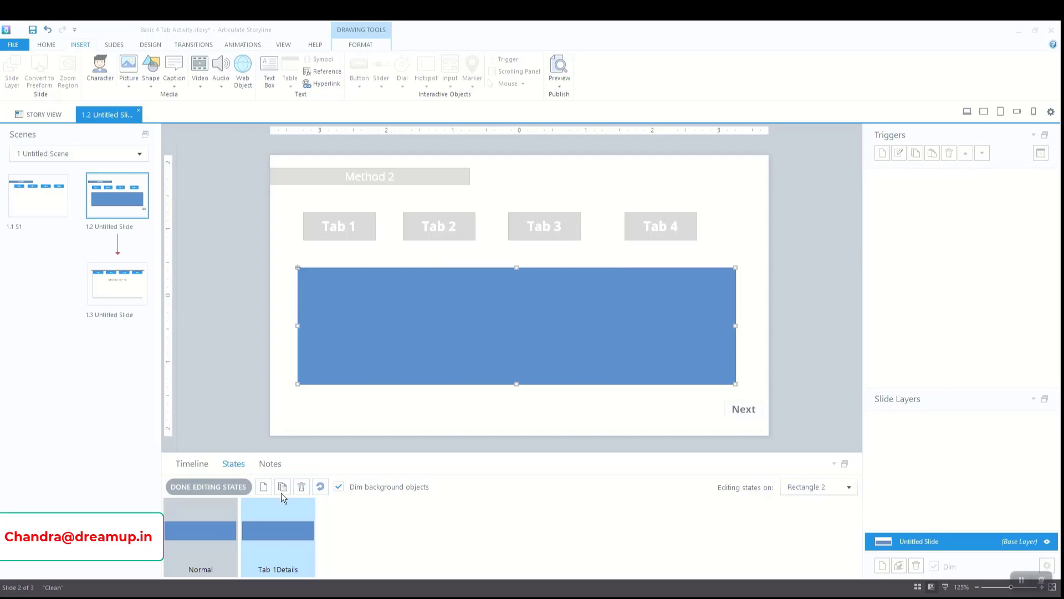
click(282, 486)
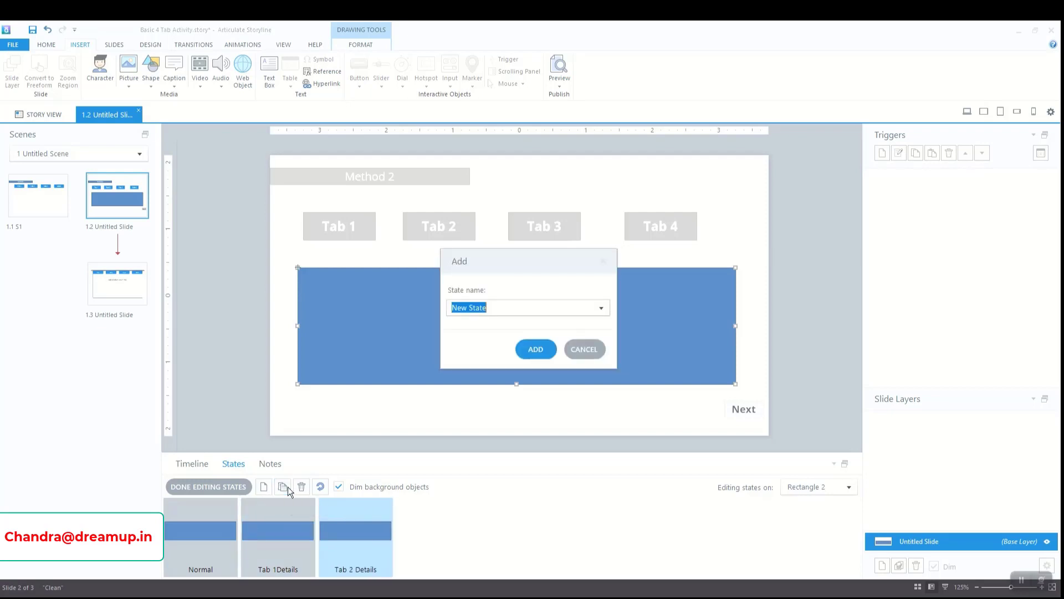
text(Tab 3 Detaisls)
key(Return)
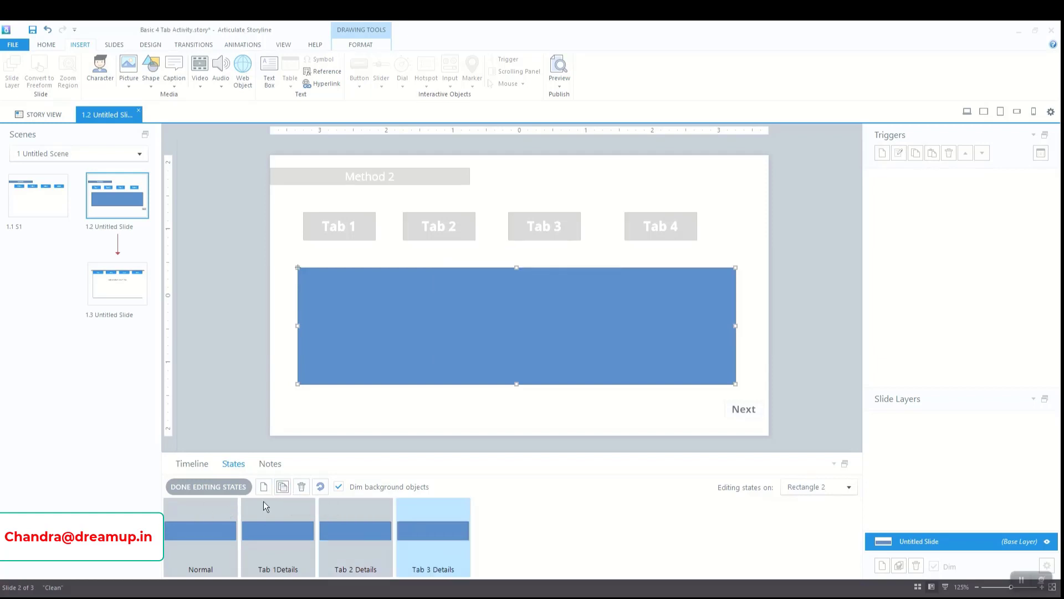
click(281, 486)
text(Tab 4)
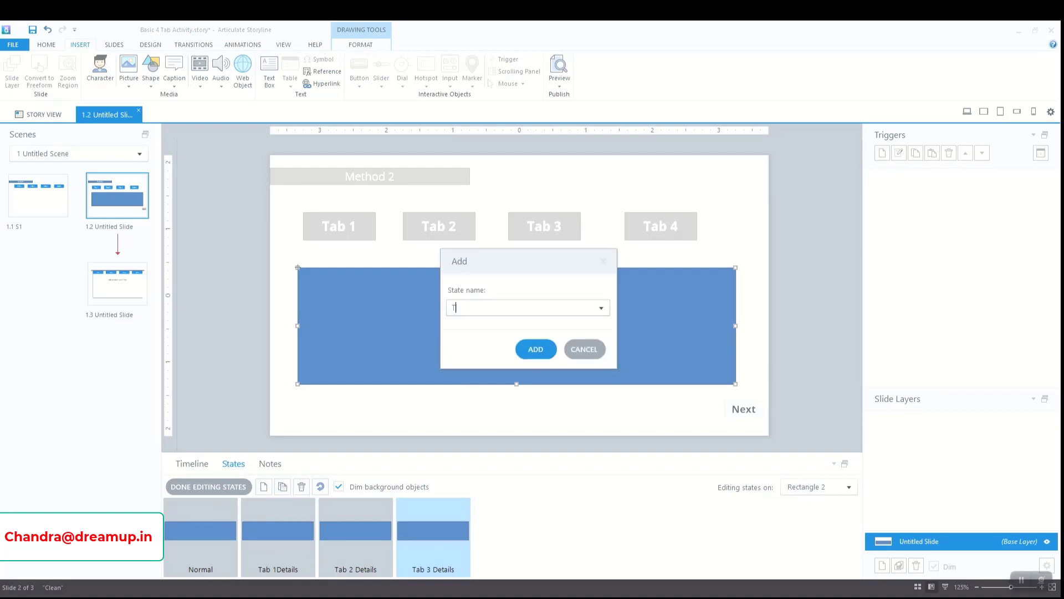
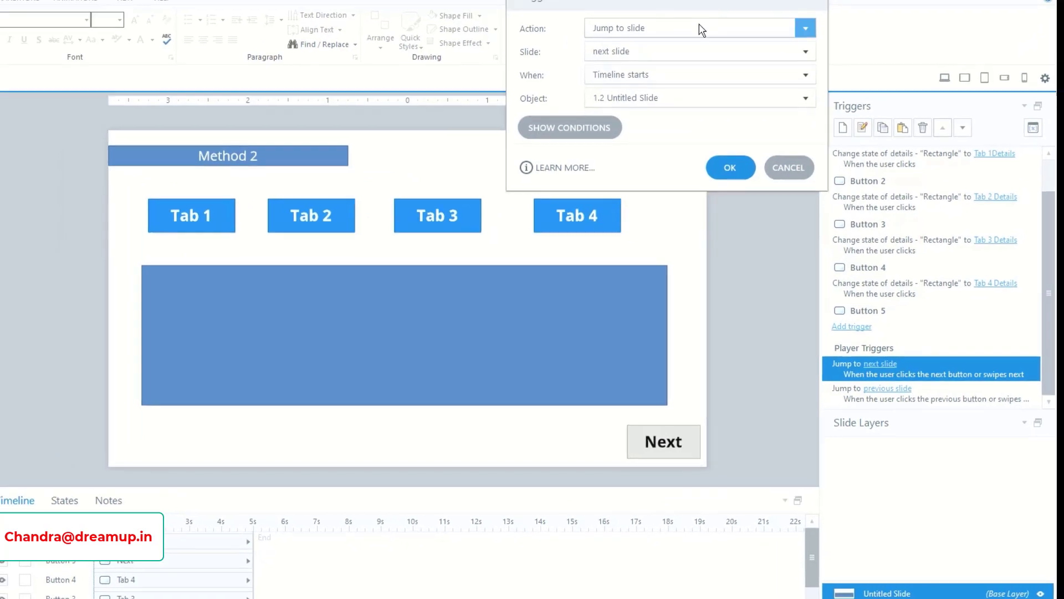
Set the new trigger's action to change the state of Button 5 to Normal
click(701, 21)
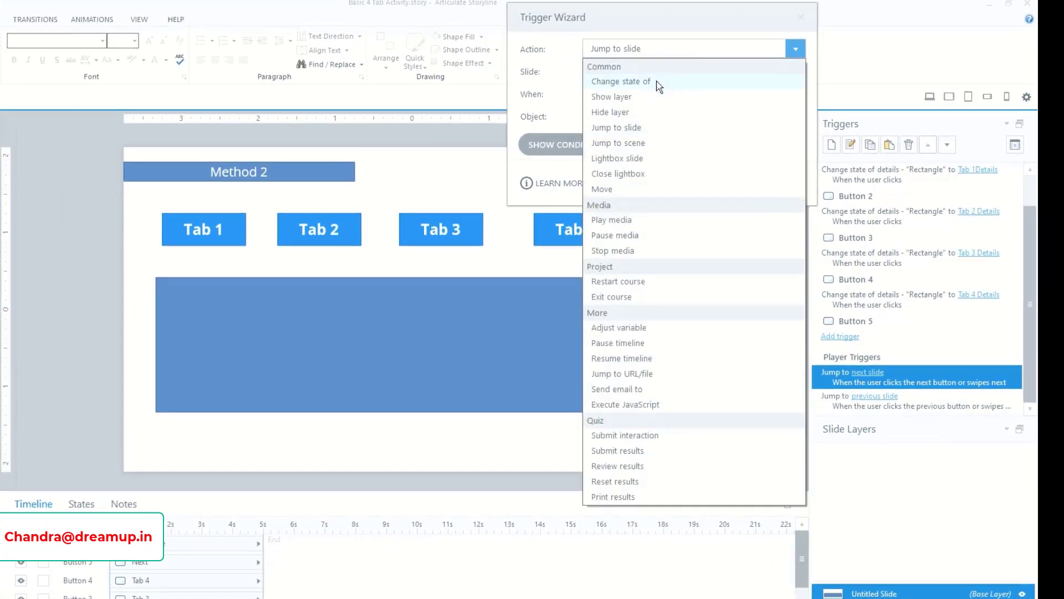
click(658, 83)
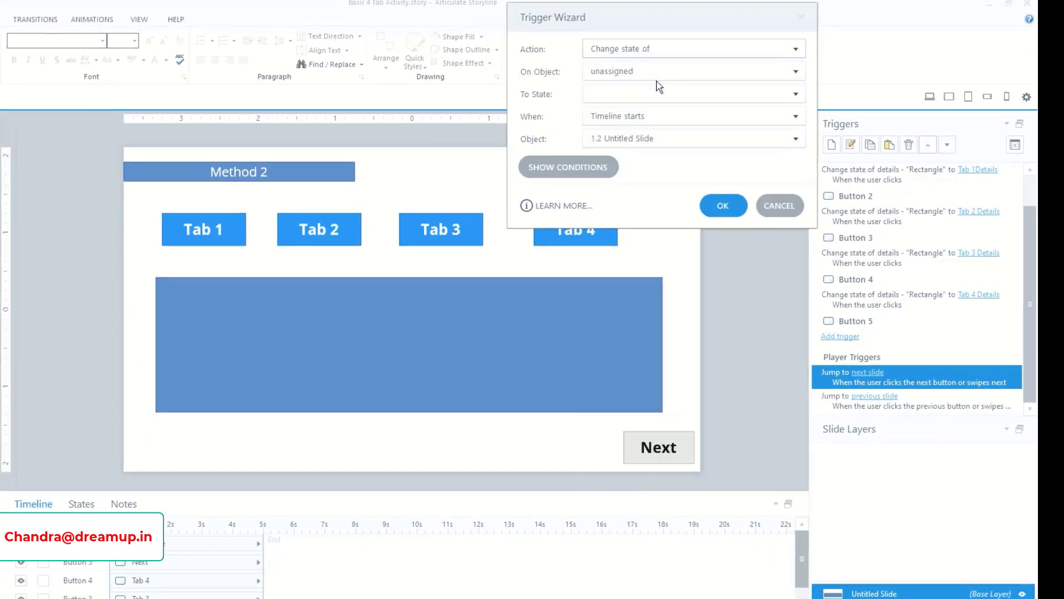
click(651, 76)
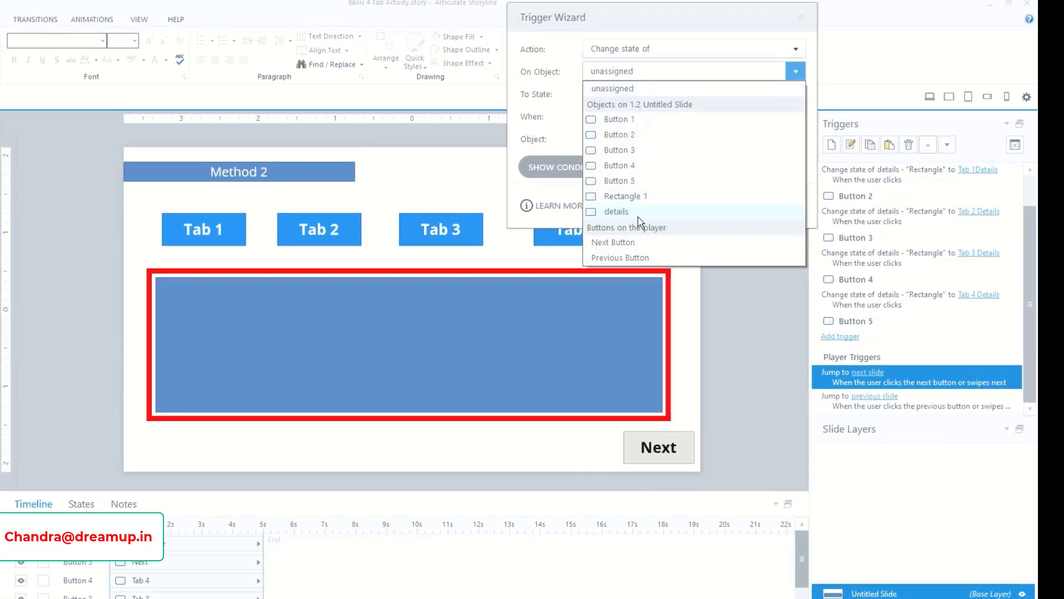
click(628, 187)
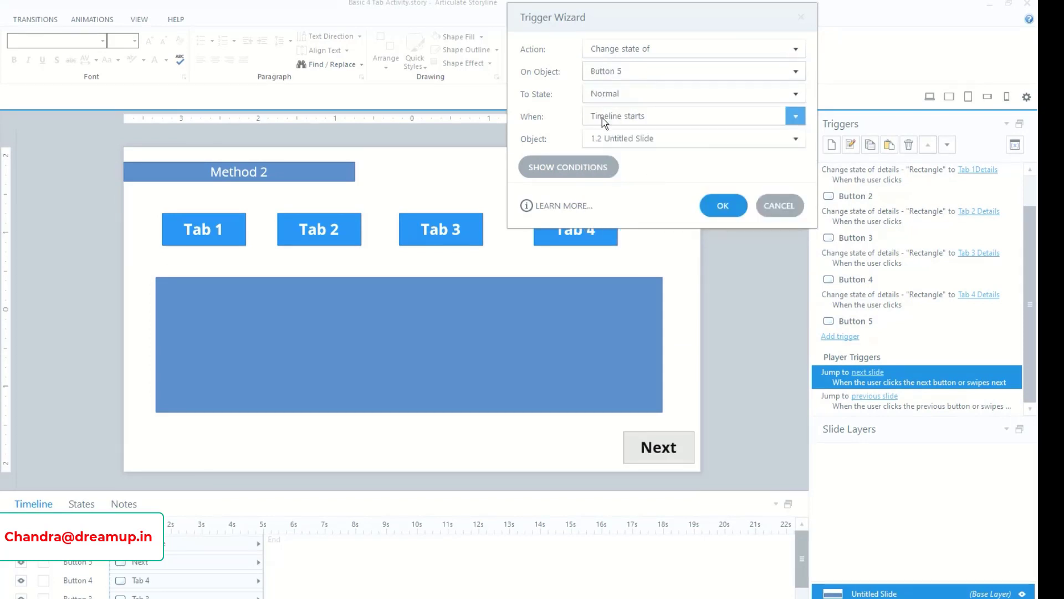
Make the trigger fire when the states of all of Buttons 1 to 4 are Visited, confirm it, and save the project
click(646, 116)
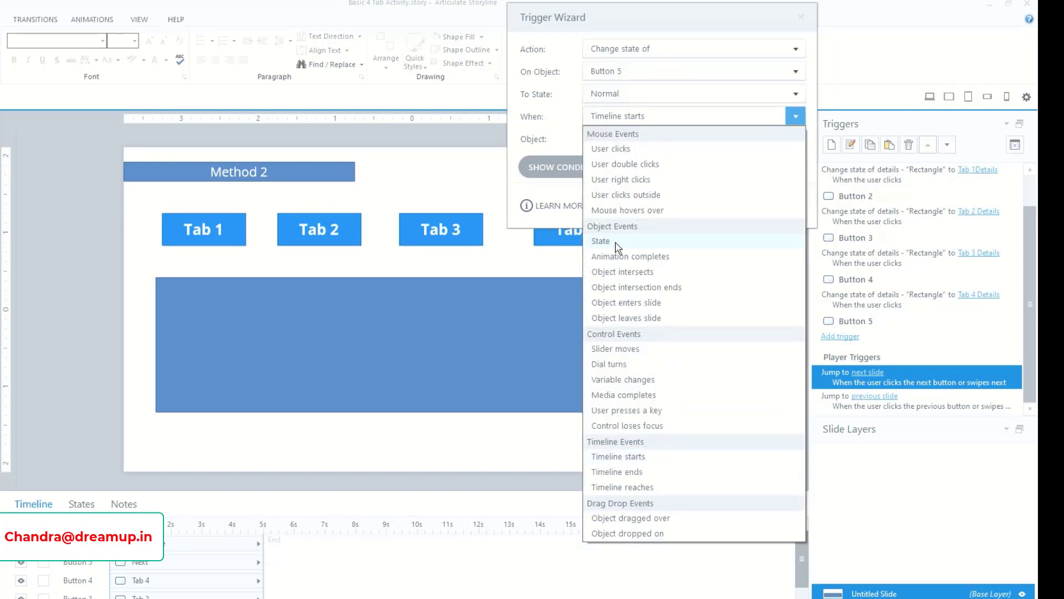
click(722, 243)
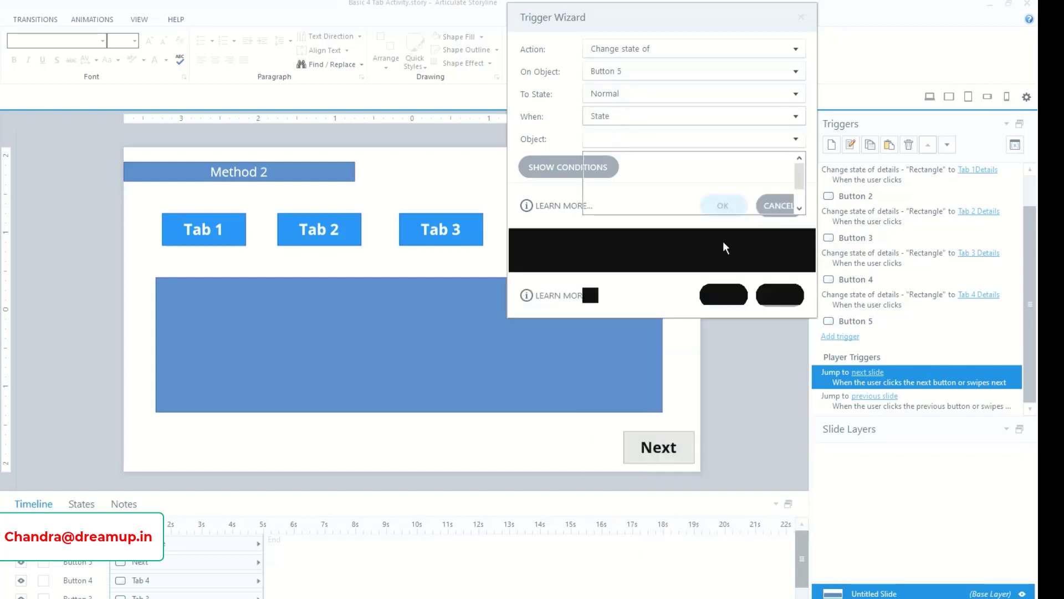
click(593, 160)
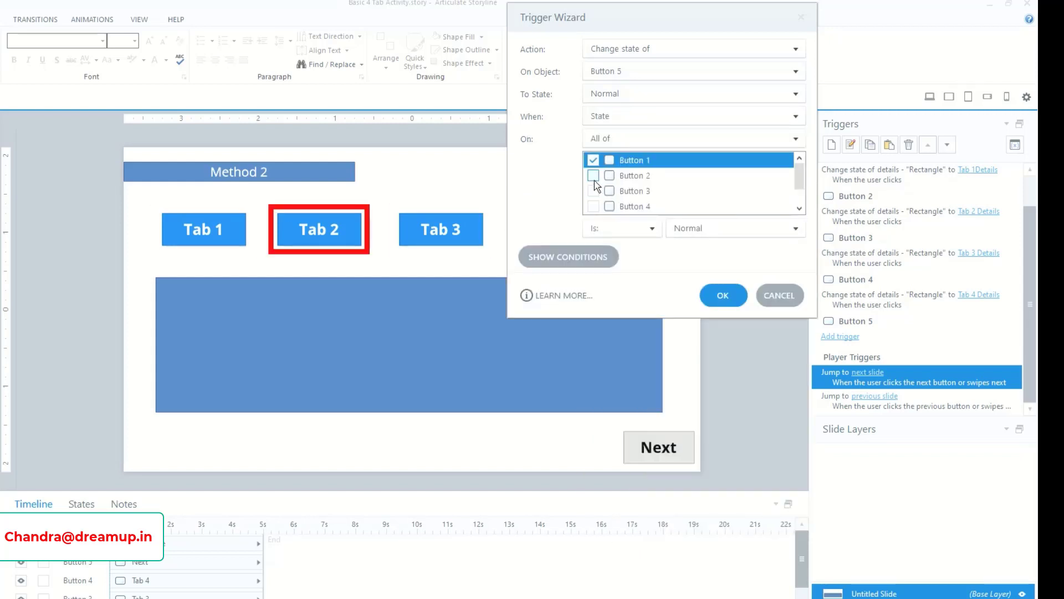
click(593, 175)
click(593, 191)
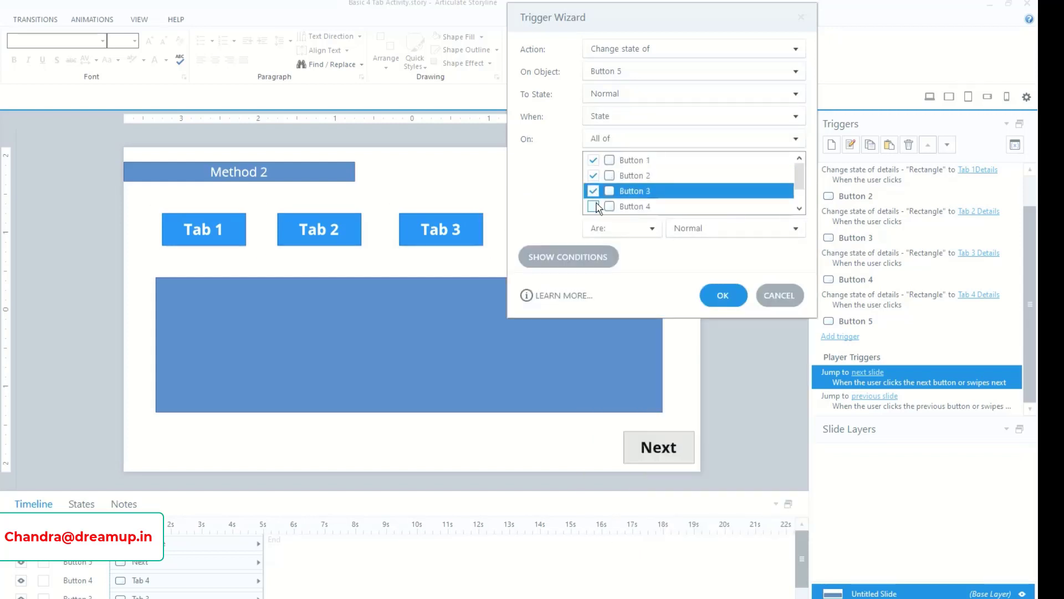
click(593, 206)
drag(637, 17, 798, 21)
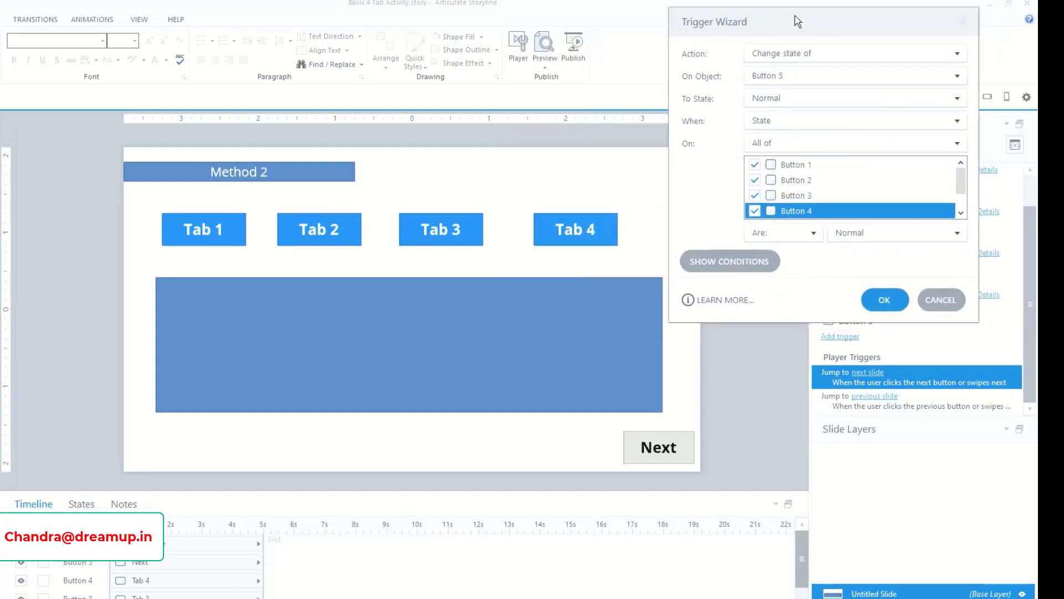
click(862, 236)
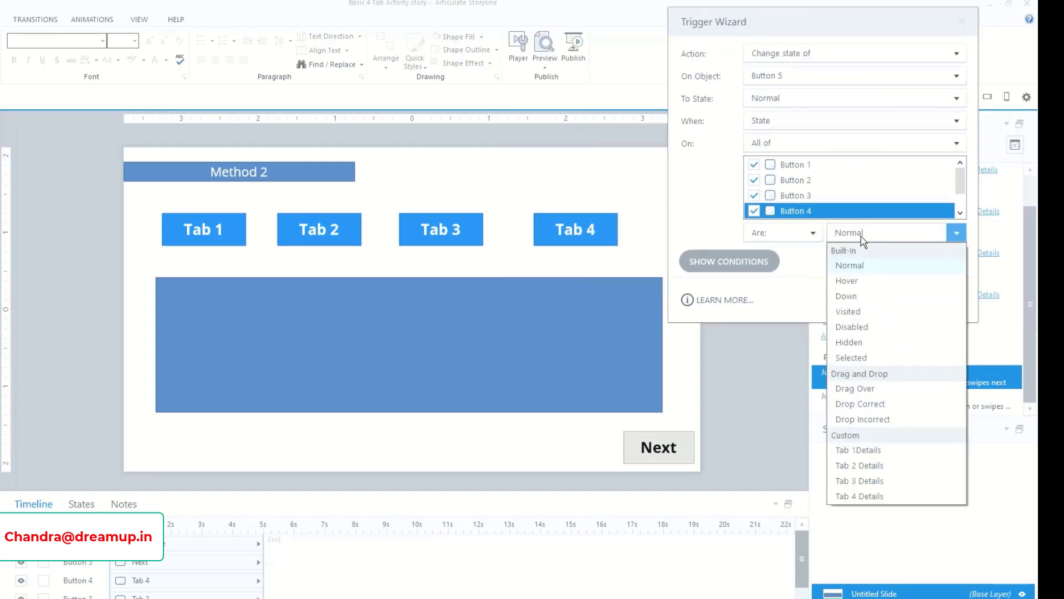
click(860, 314)
click(879, 299)
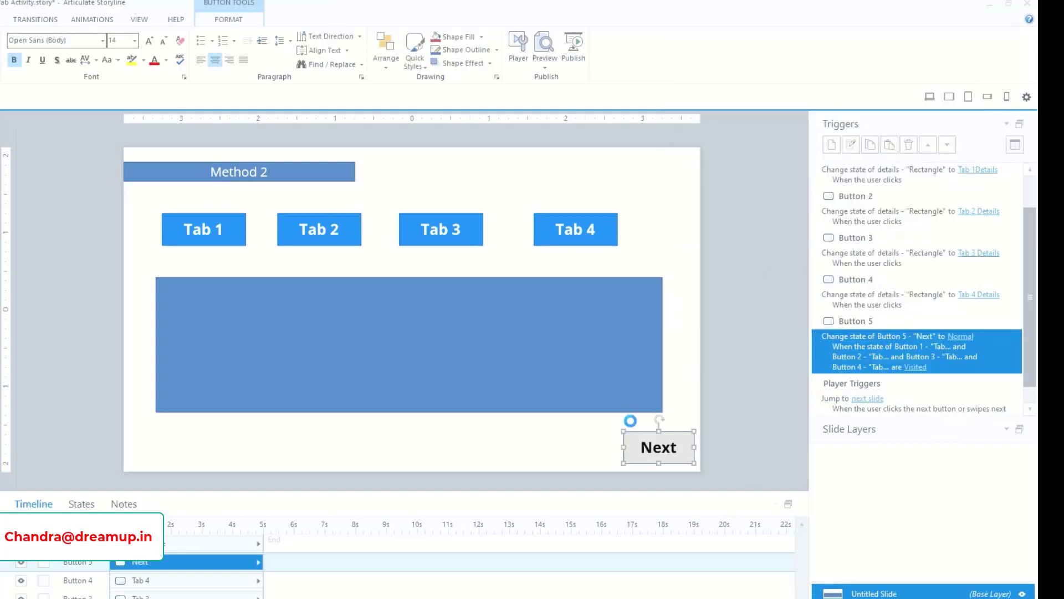
key(ctrl+s)
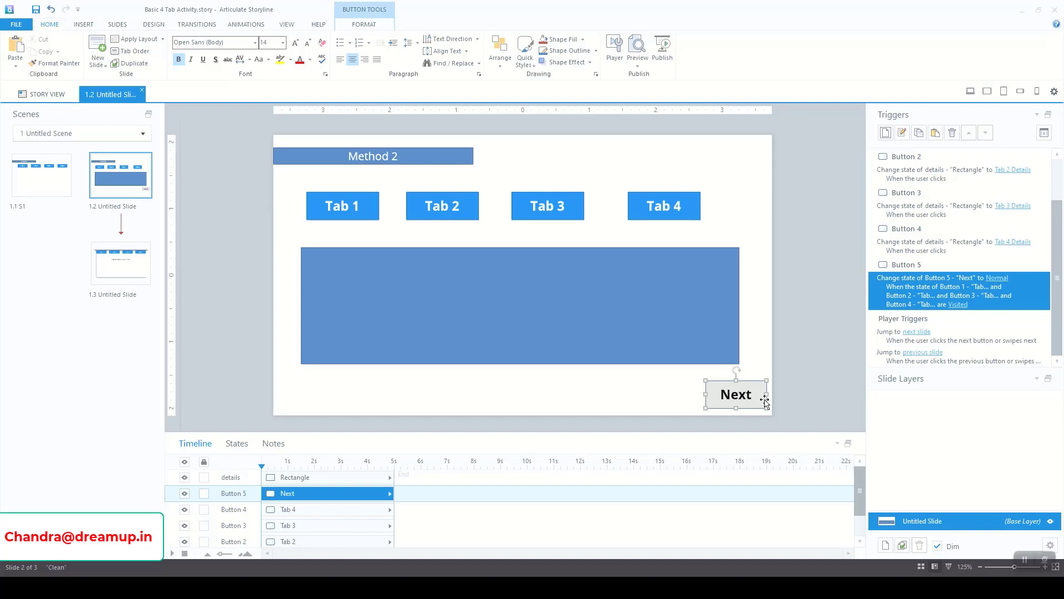
Add a trigger to the Next button that jumps to the next slide when the user clicks it
click(808, 357)
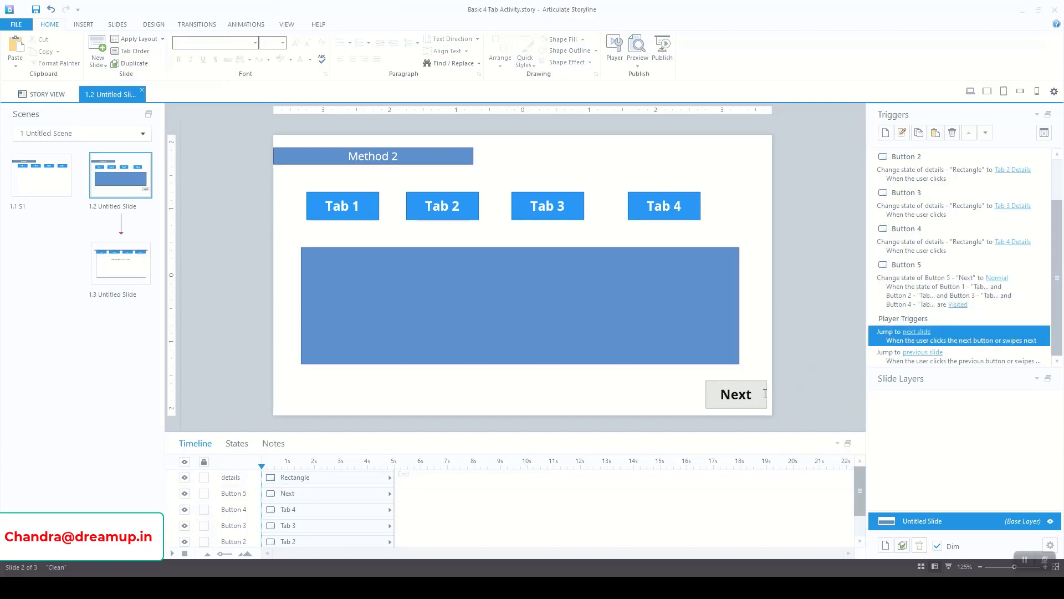
click(765, 394)
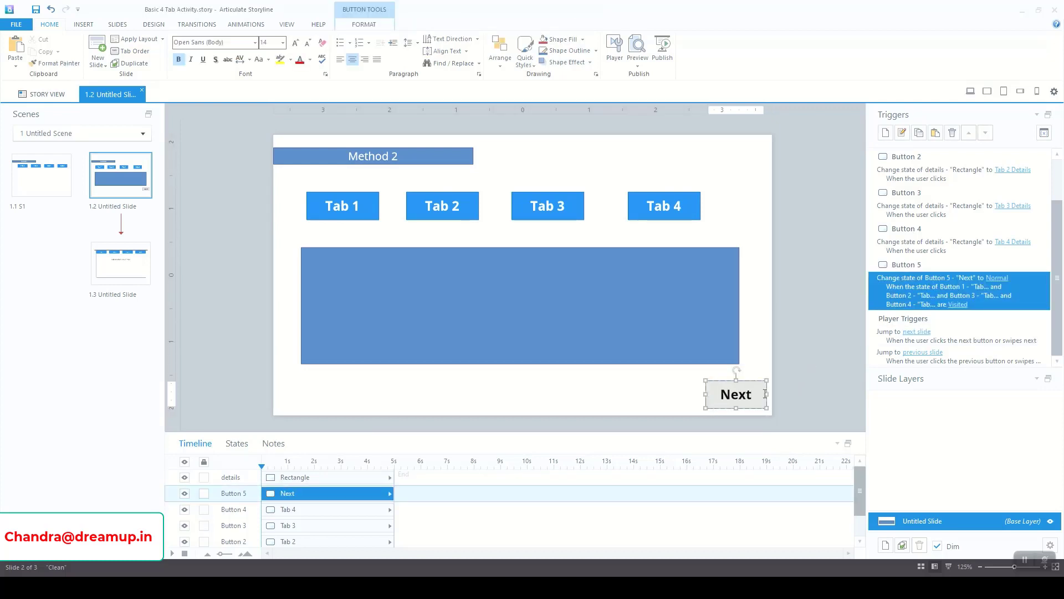
click(885, 132)
drag(873, 29, 714, 19)
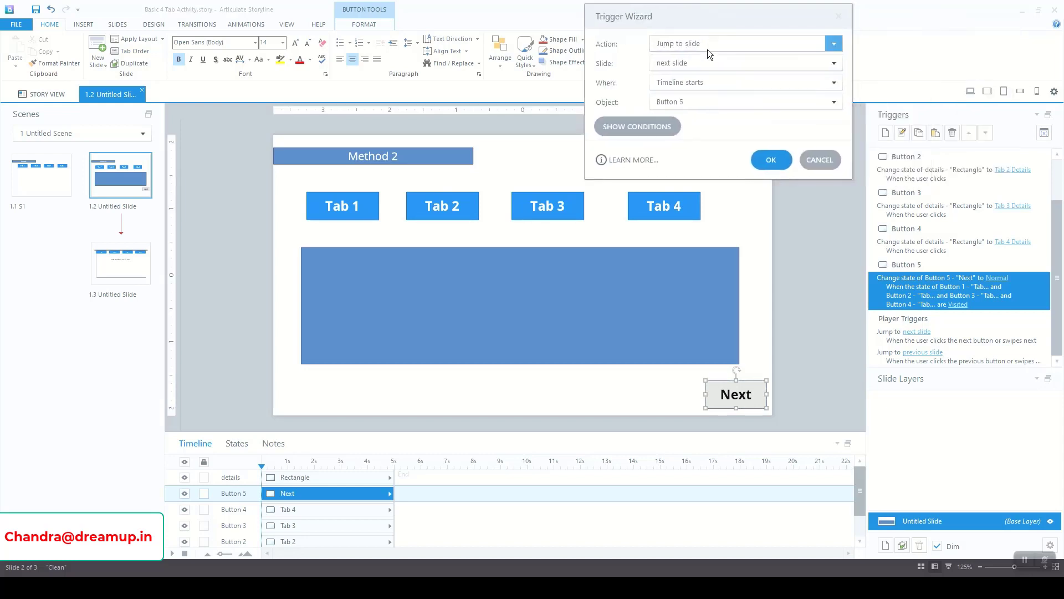
click(713, 79)
click(694, 106)
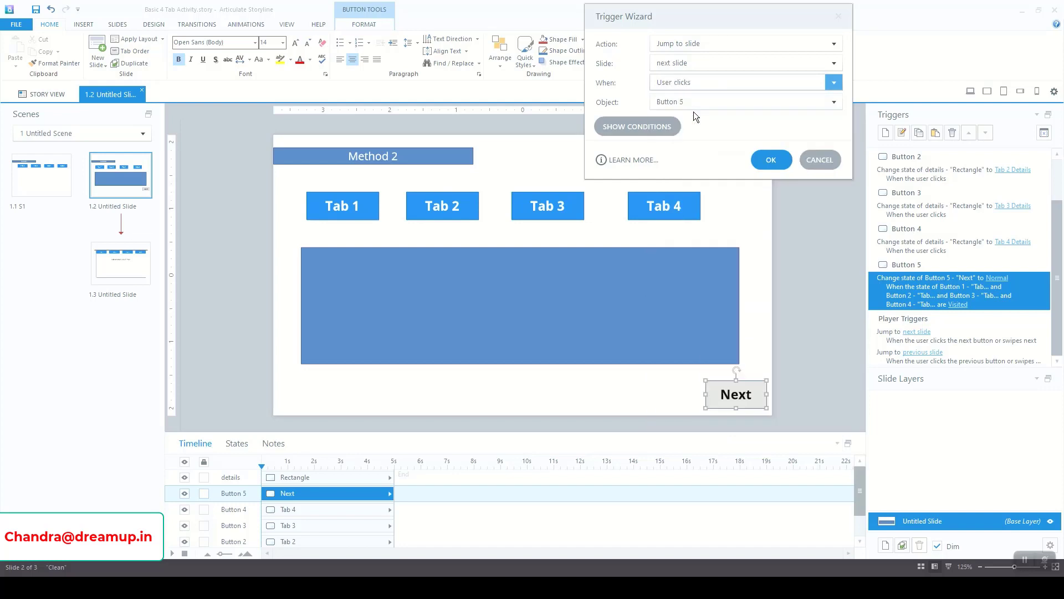
click(770, 162)
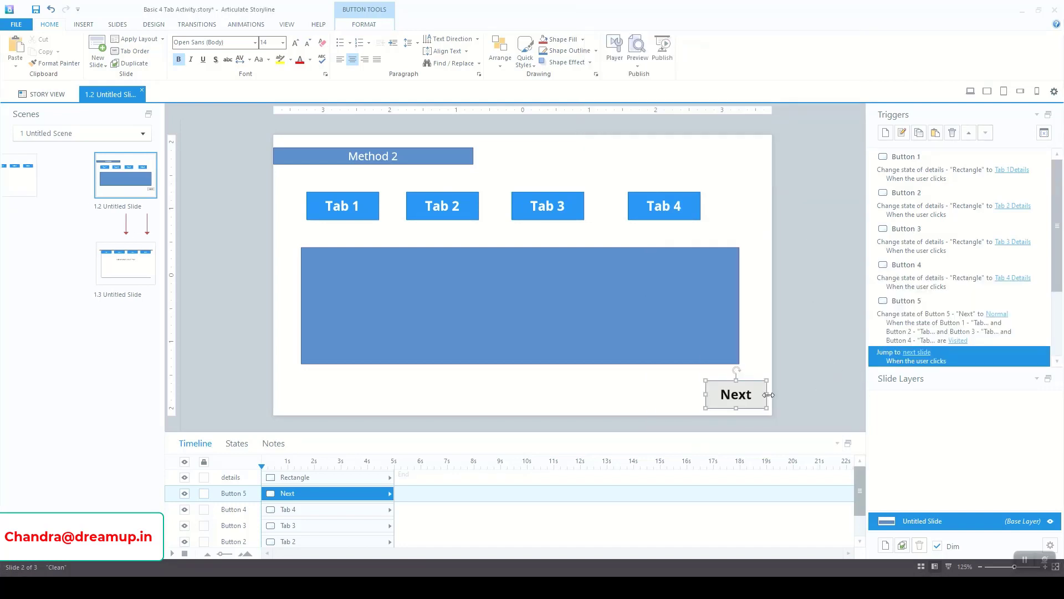
Turn off the Prev and Next navigation buttons and swipe gestures in slide 1.2's properties, save the project, and enlarge the trigger list area
click(1046, 546)
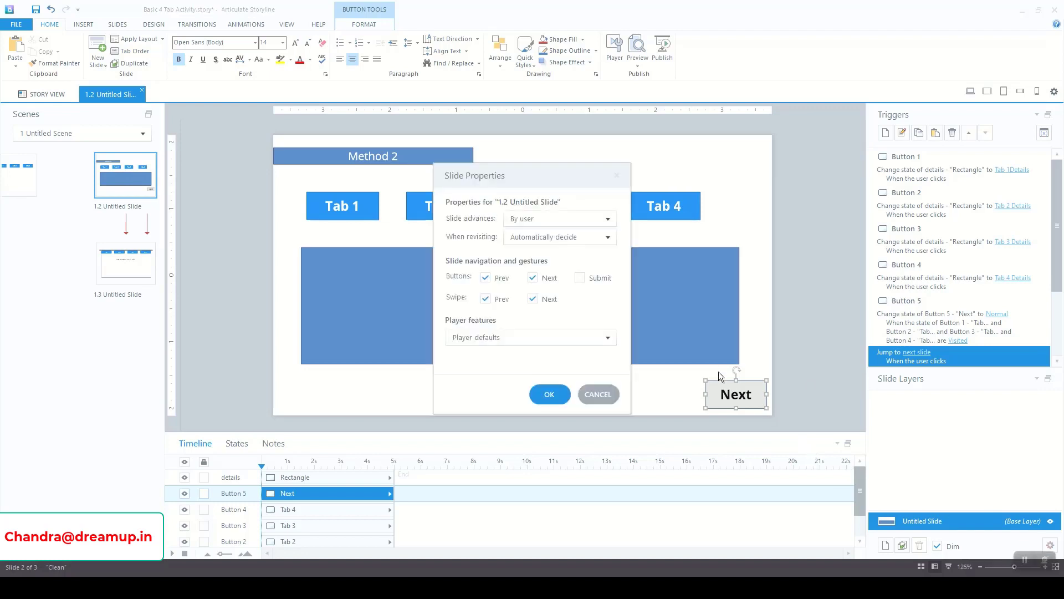
click(533, 278)
click(485, 277)
click(485, 299)
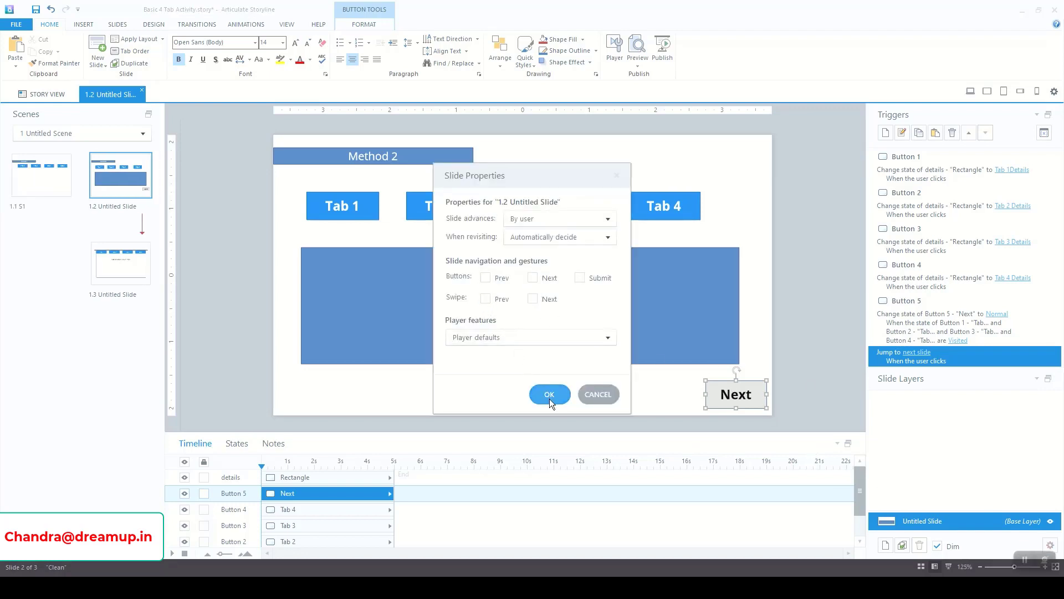
click(550, 395)
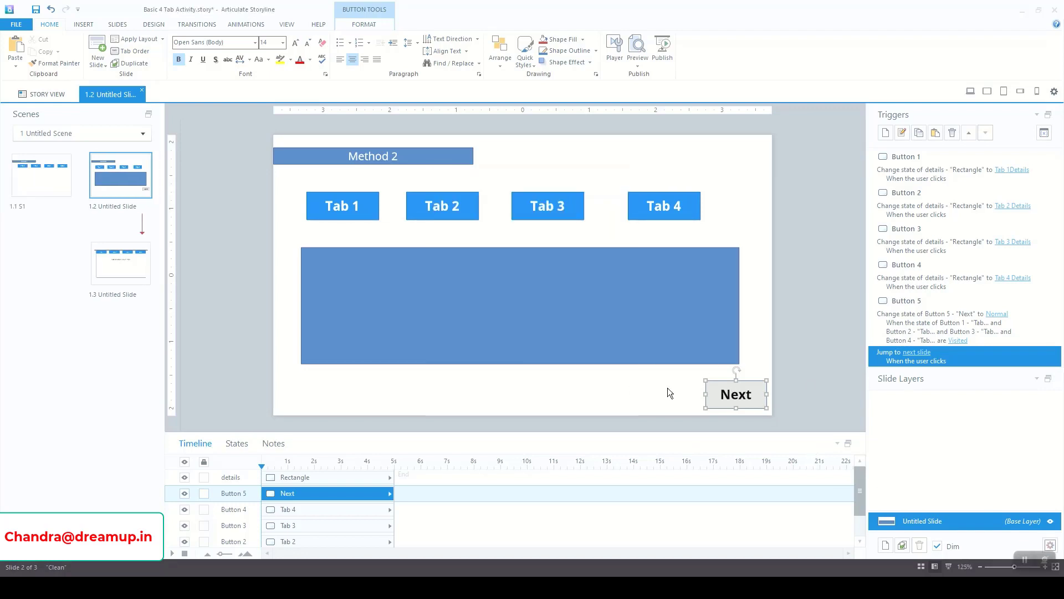
click(35, 9)
drag(988, 371, 990, 422)
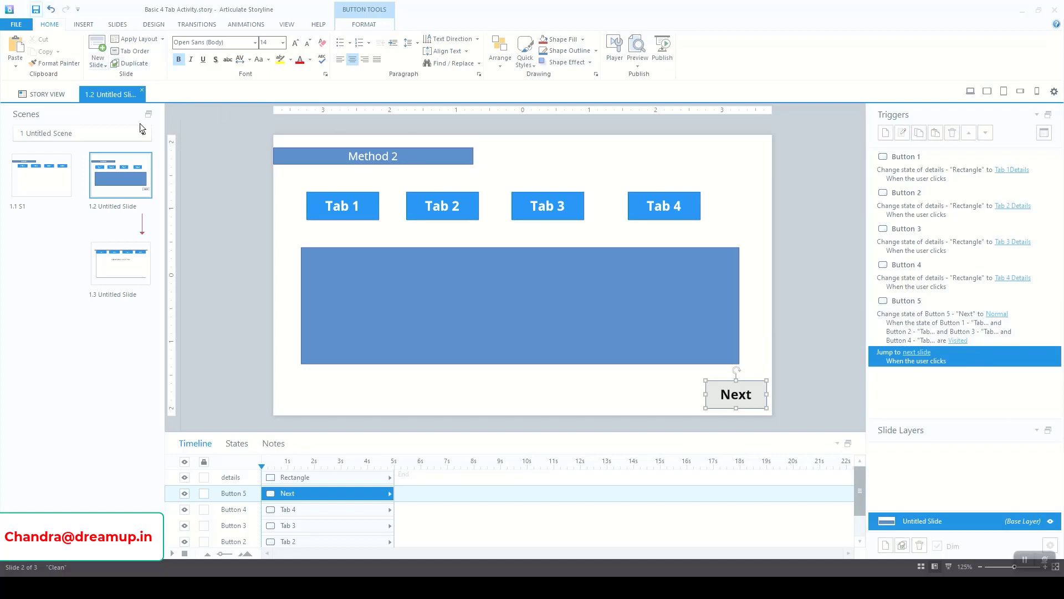
Preview slide 1.2, open Tabs 4, 3, 2 and 1 in that order, try the Next button, and close the preview
click(638, 71)
click(654, 104)
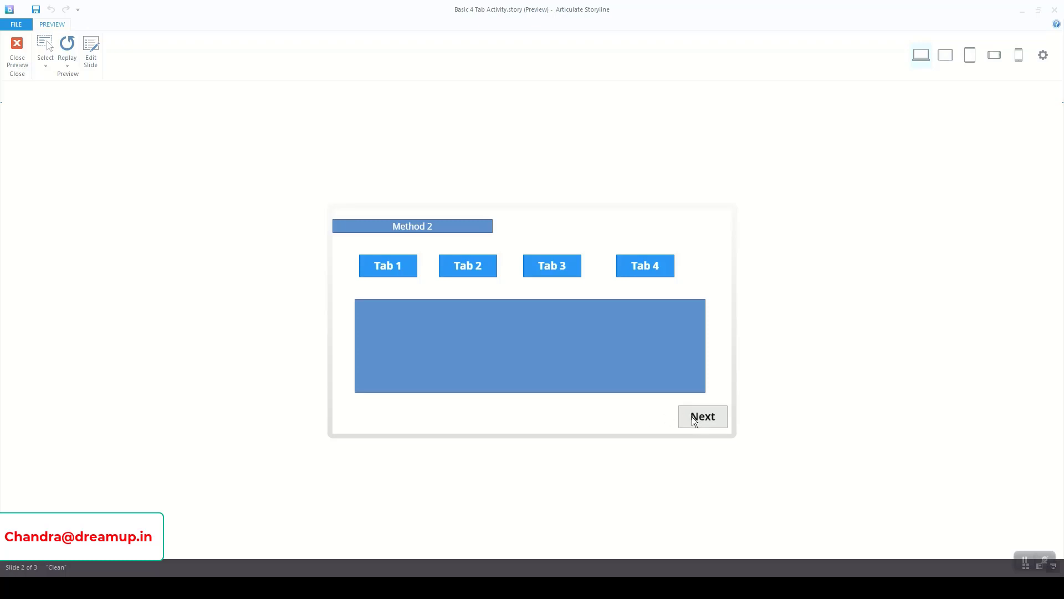
click(635, 269)
click(570, 271)
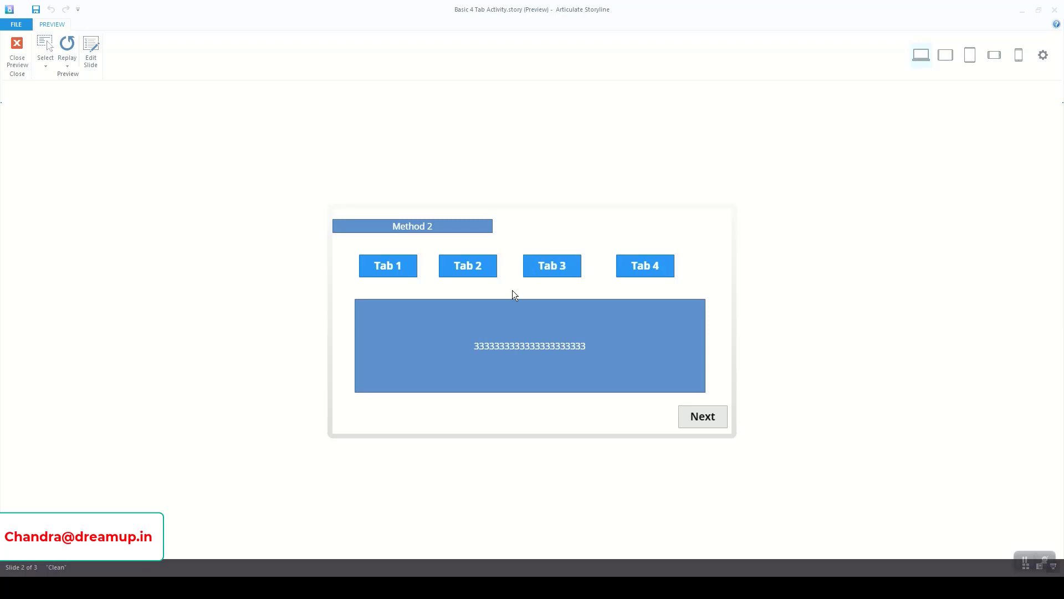
click(480, 277)
click(404, 276)
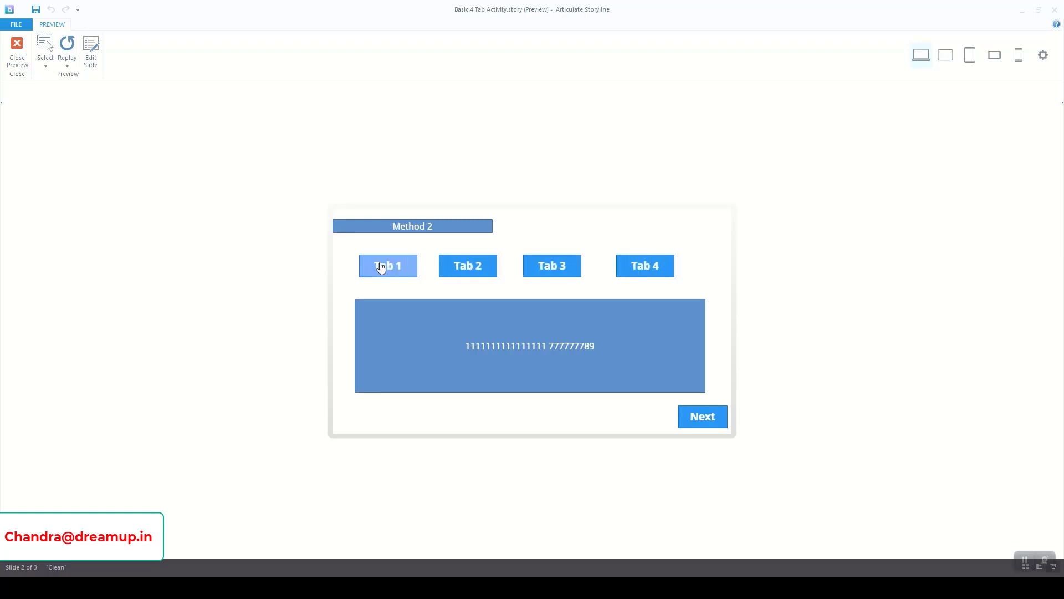
click(704, 420)
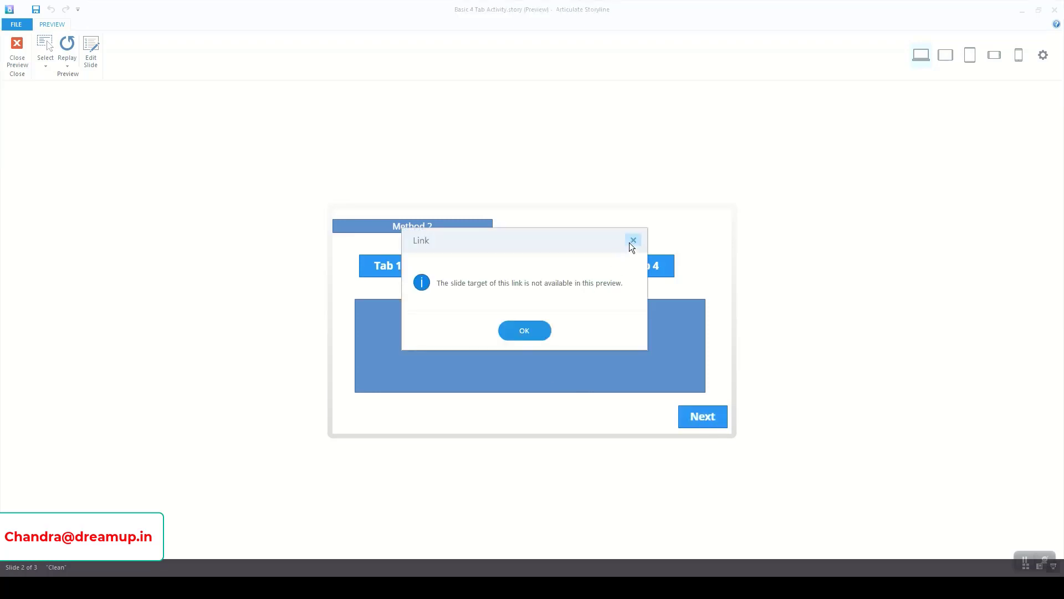
click(631, 244)
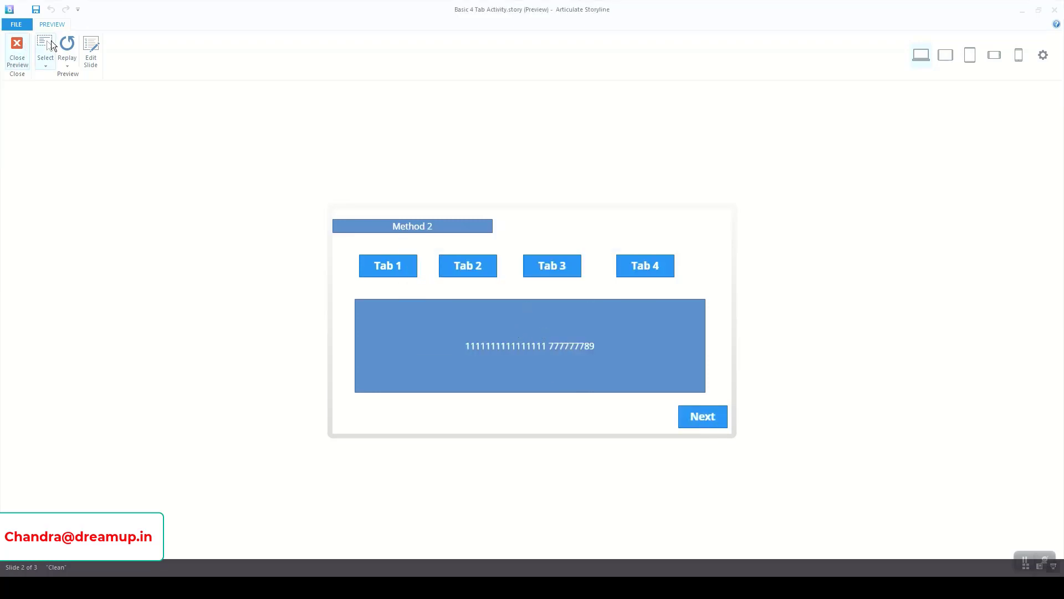
click(16, 49)
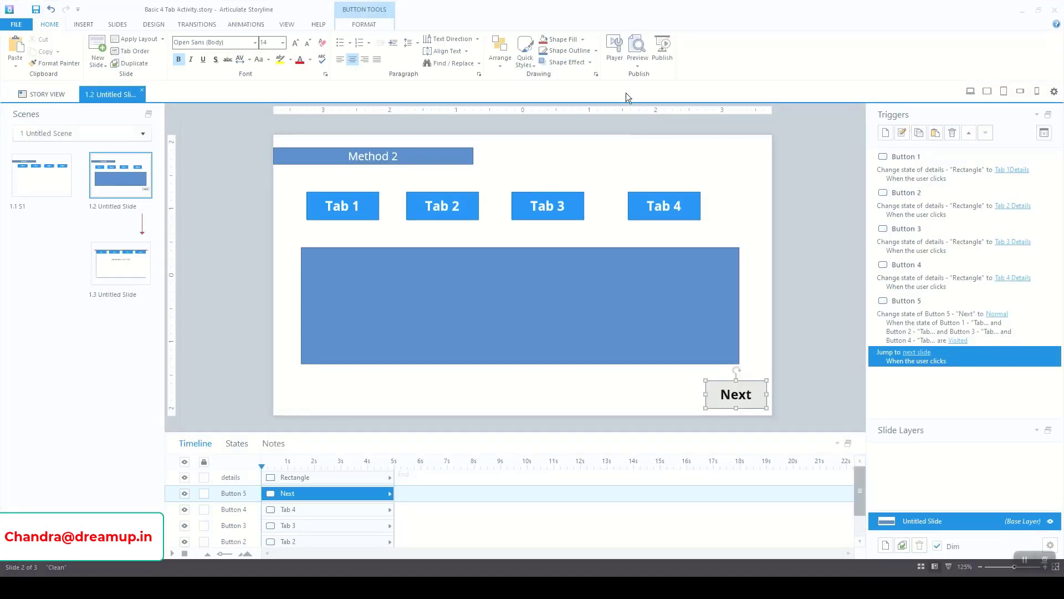
Preview slide 1.2 again, open the tabs in the order 1, 3, 2, 4, test the Next button, and close the preview
click(637, 65)
click(654, 78)
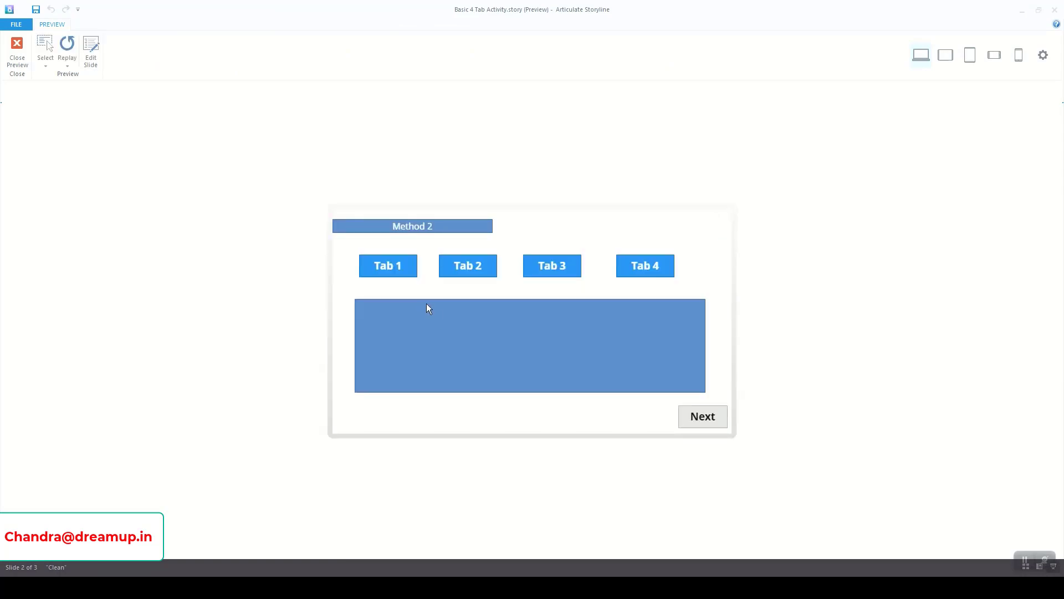
click(415, 271)
click(564, 270)
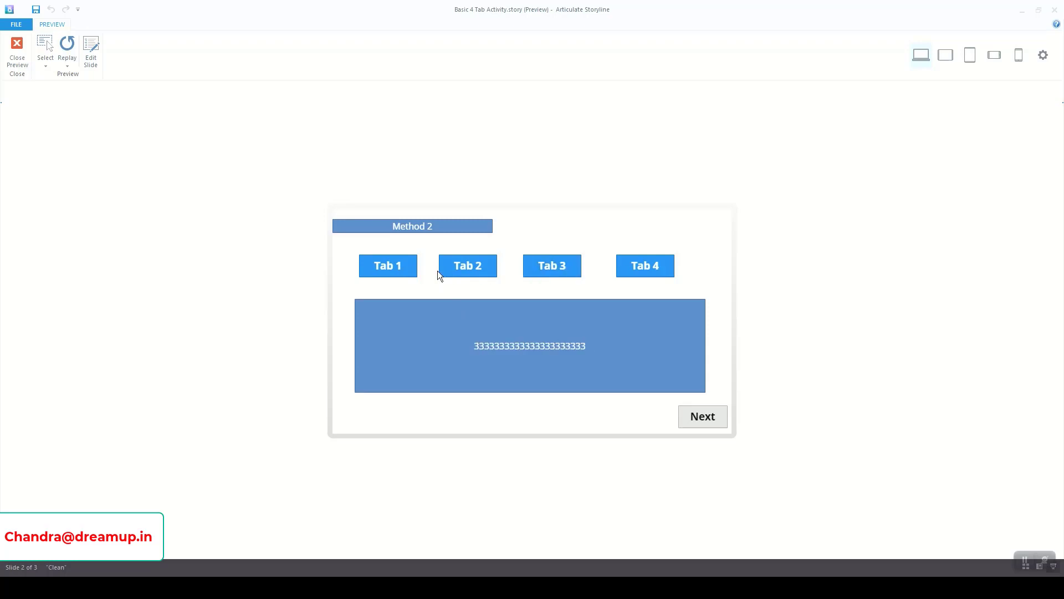
click(469, 269)
click(661, 269)
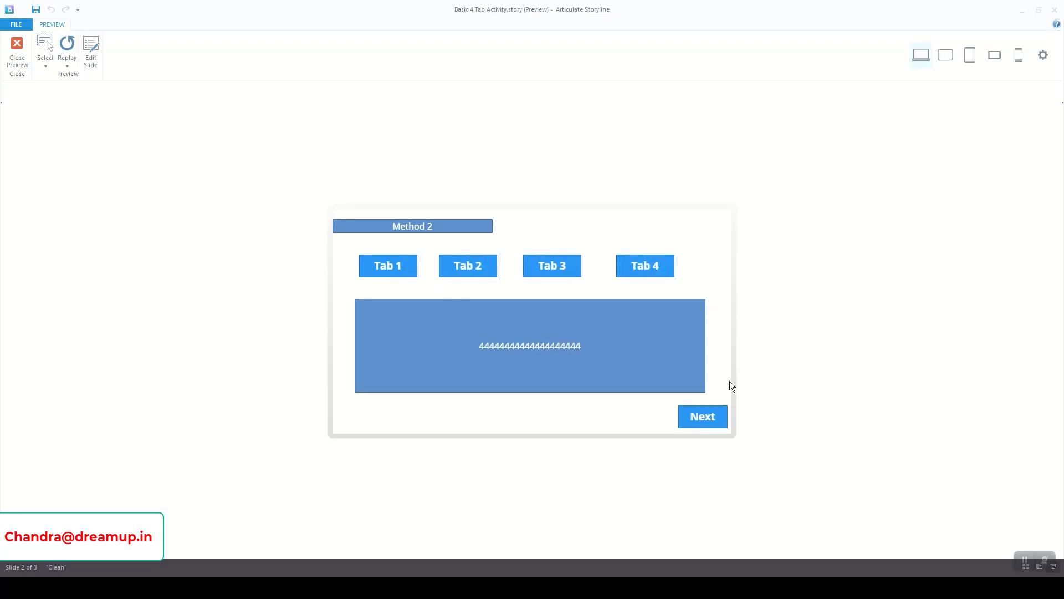
click(713, 417)
click(540, 329)
click(11, 60)
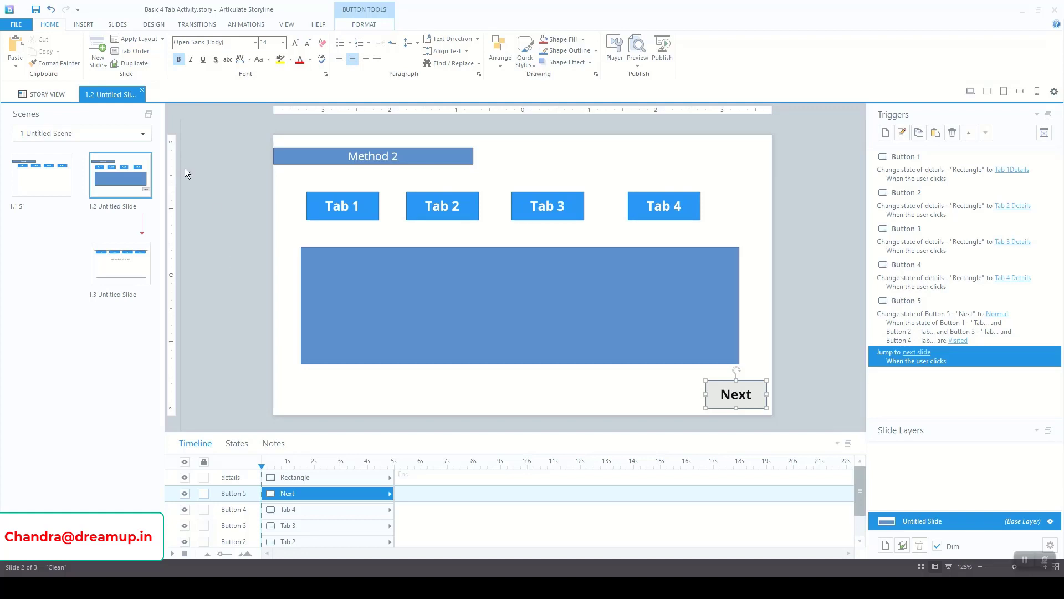
click(1024, 560)
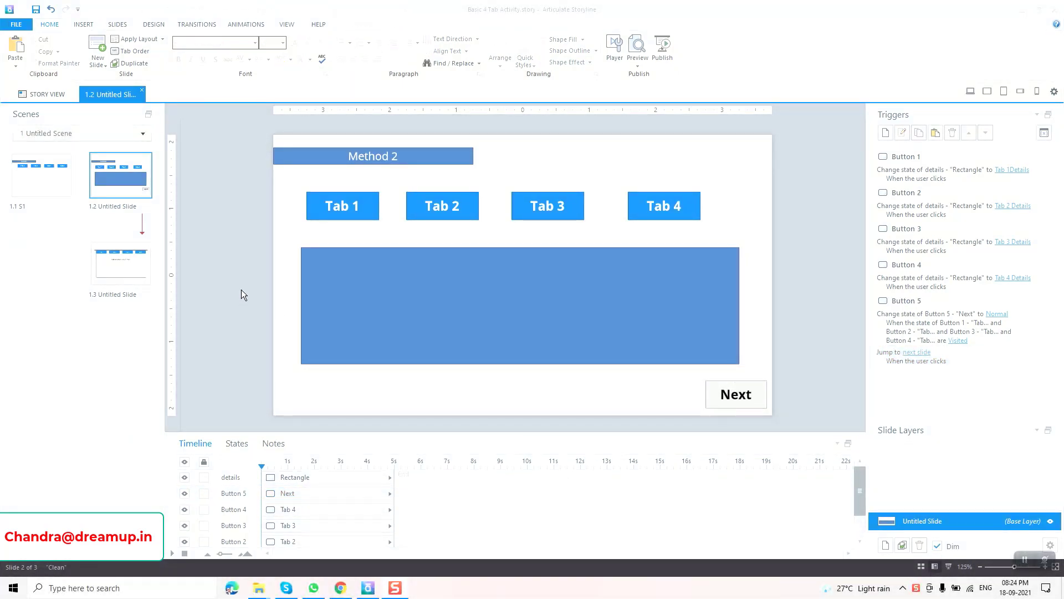
Insert a blank slide after slide 1.2 and name it S3
click(97, 51)
click(126, 216)
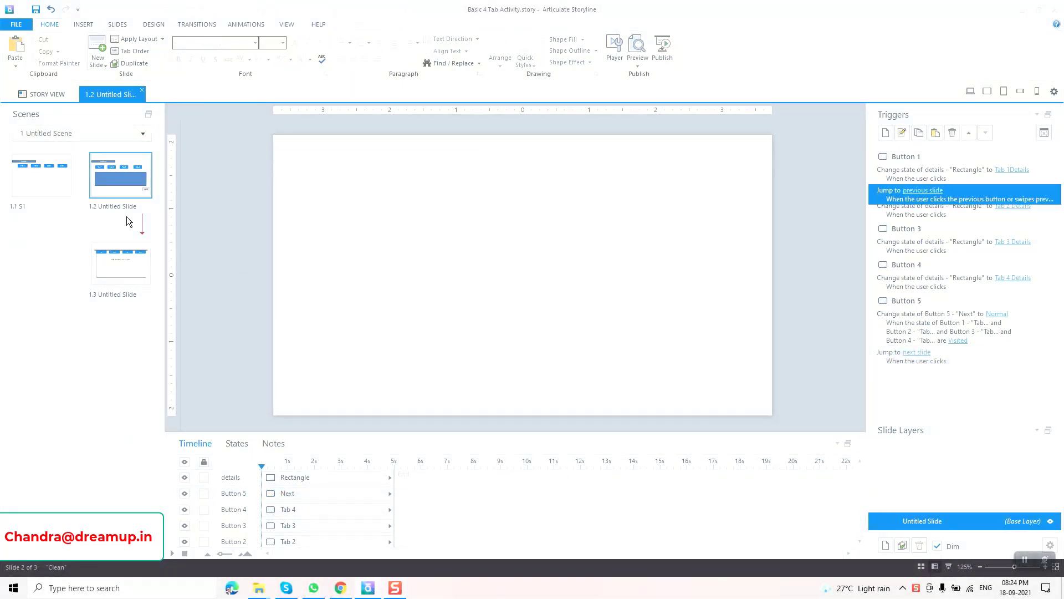
click(125, 295)
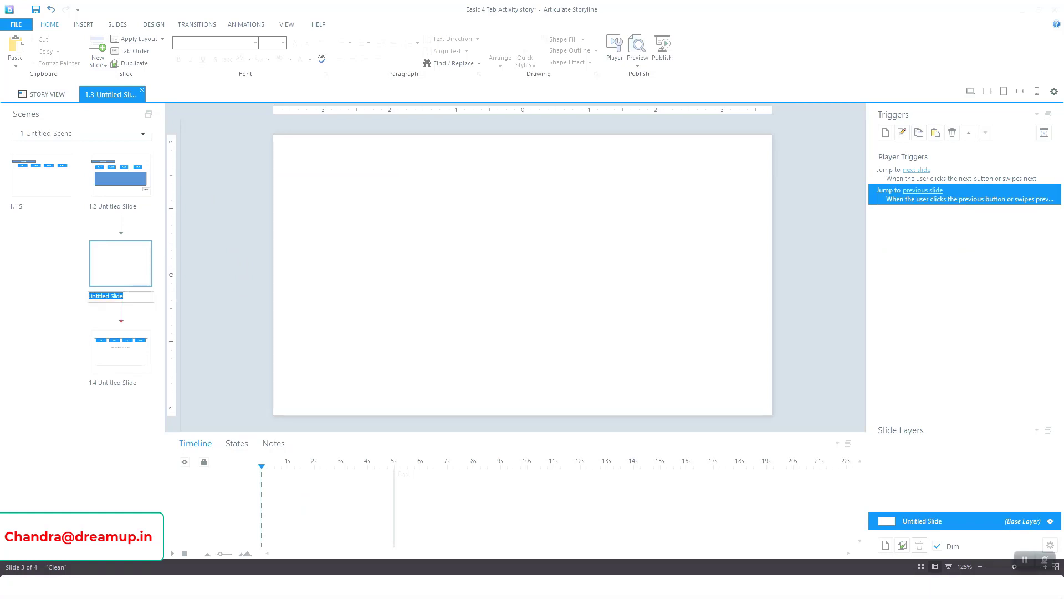
text(S3)
key(Return)
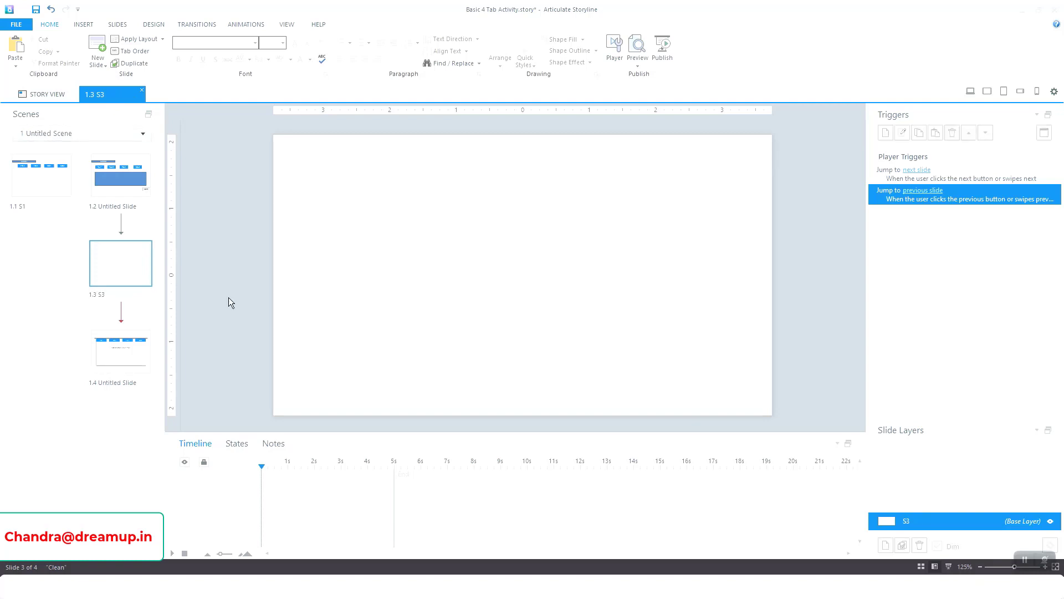
Copy the Method 2 heading from slide 1.2 onto slide S3, change its text to Method 3, and save the project
click(140, 193)
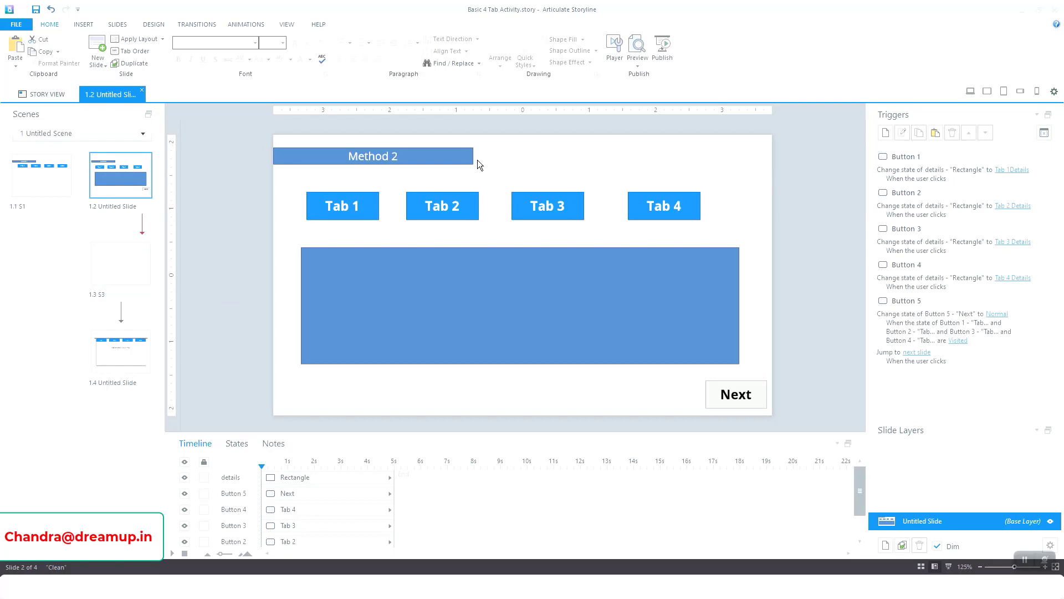
click(472, 159)
click(135, 277)
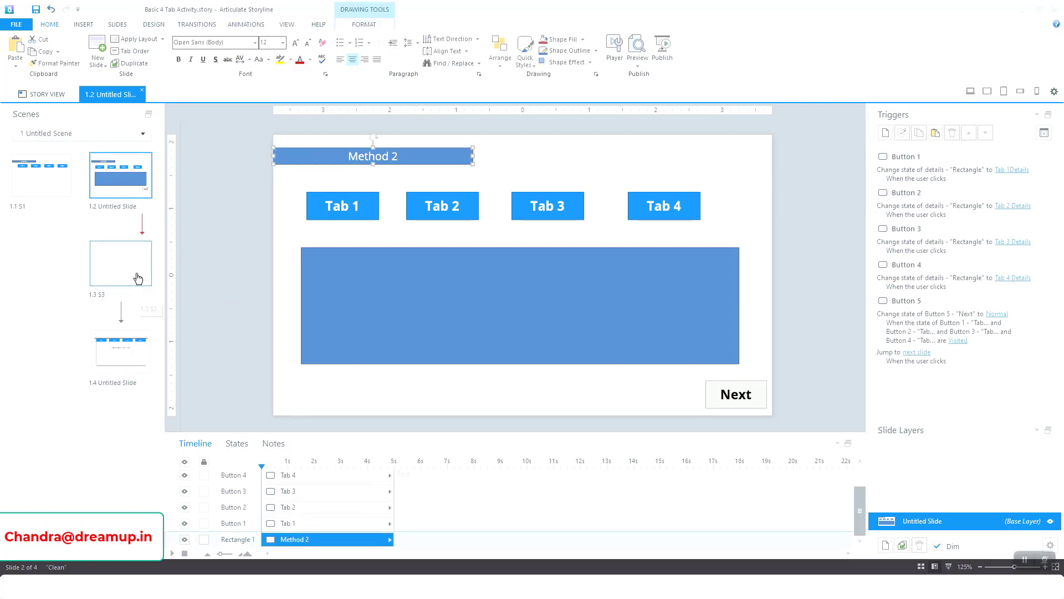
key(ctrl+v)
click(395, 156)
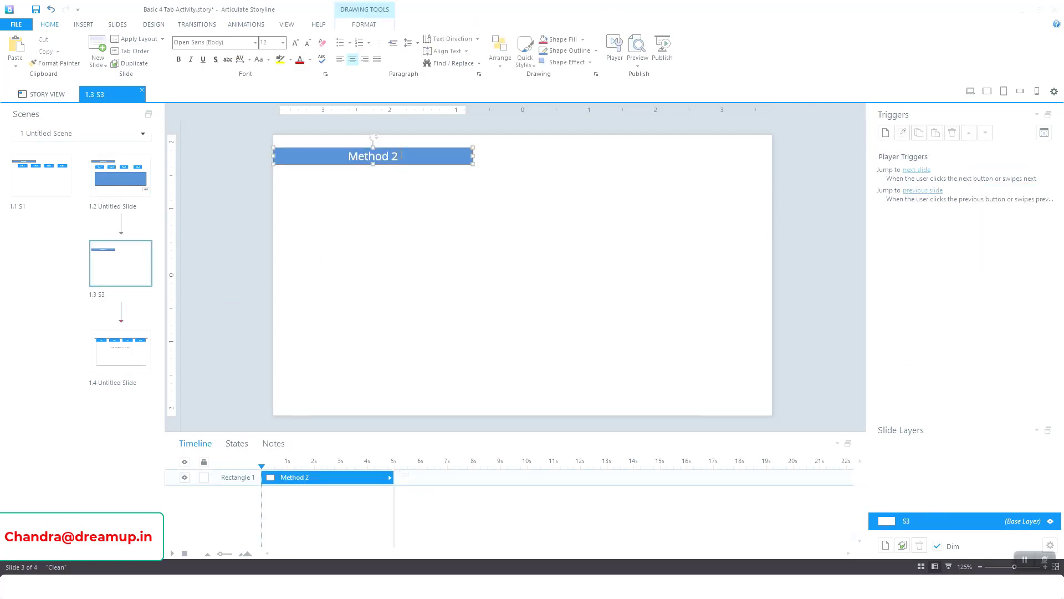
double_click(395, 156)
text(3)
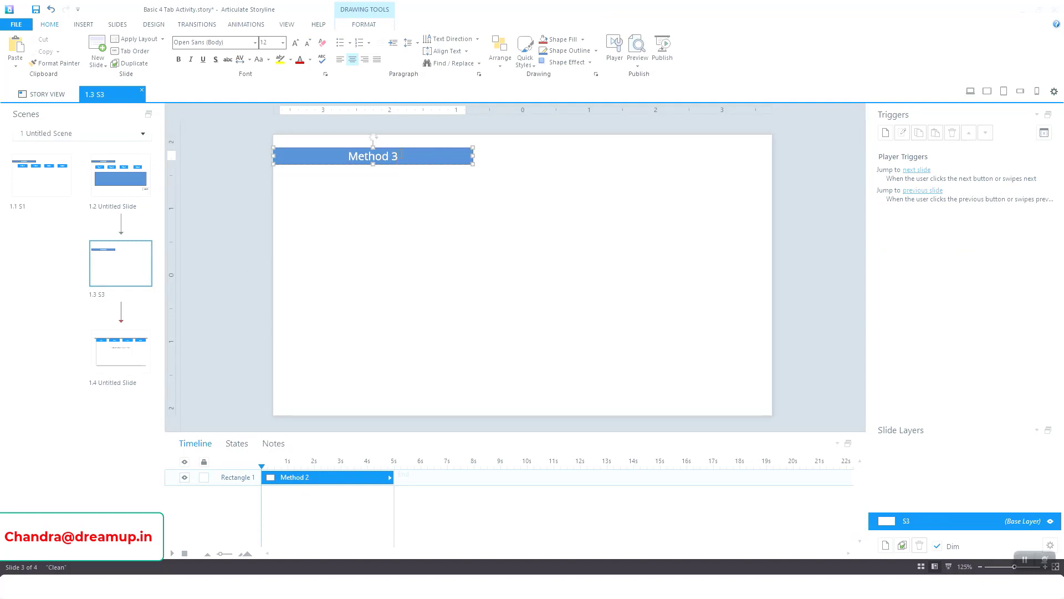
click(281, 214)
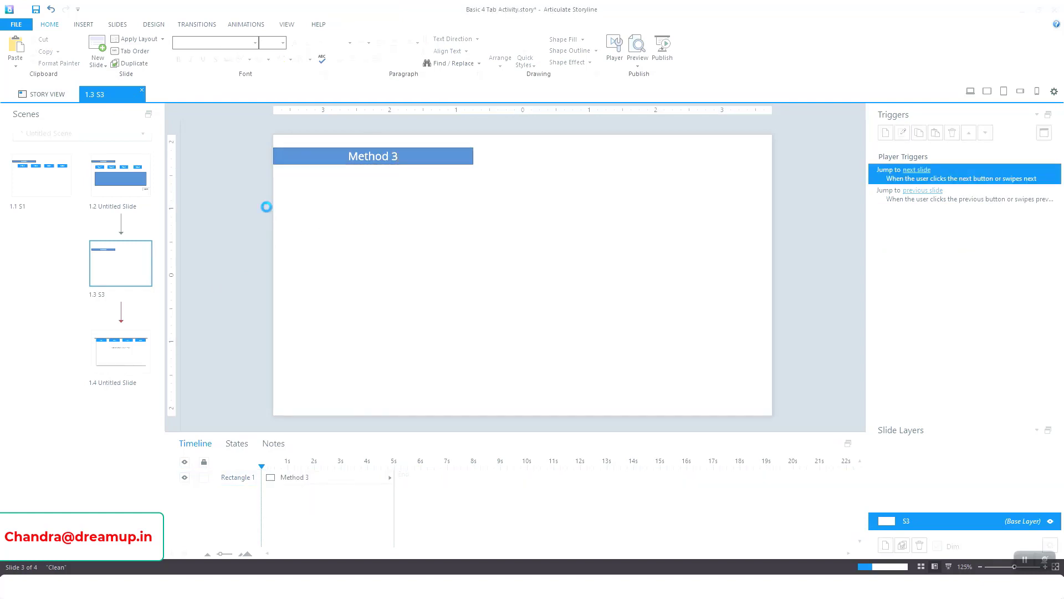
Insert four blue rectangular buttons, each about 136 by 40 px, in a row below the Method 3 heading
click(85, 25)
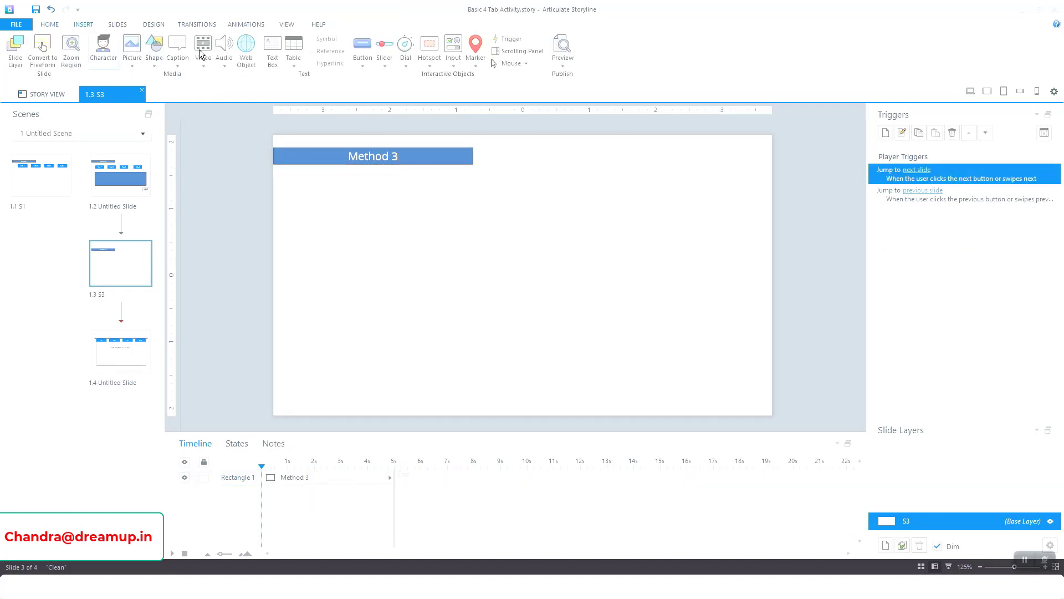
click(360, 66)
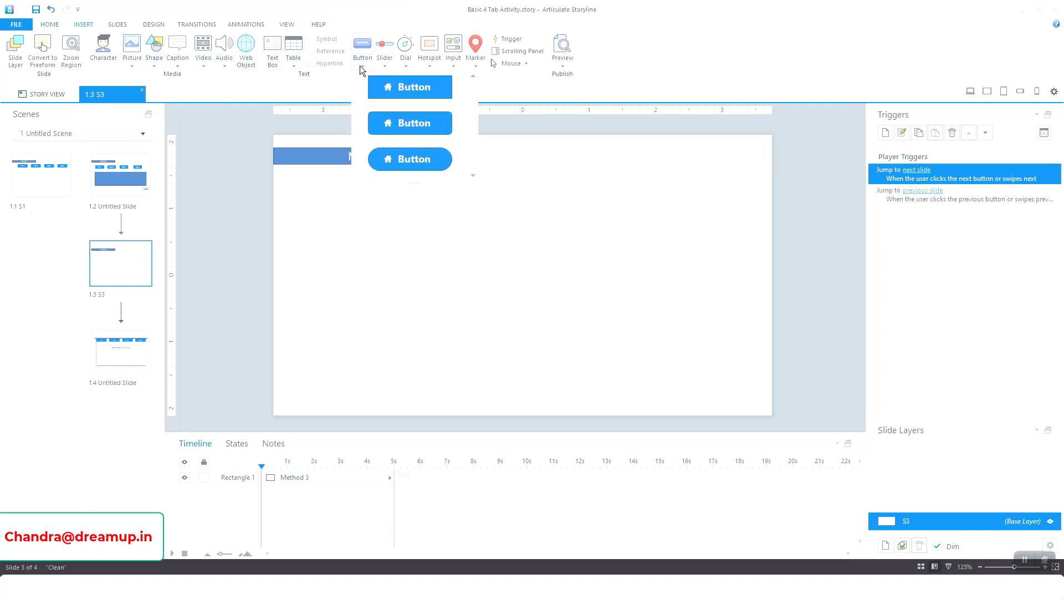
click(390, 91)
drag(295, 191, 696, 204)
Label the first button Tab 1 and reuse its text to label the second button Tab 2
click(369, 204)
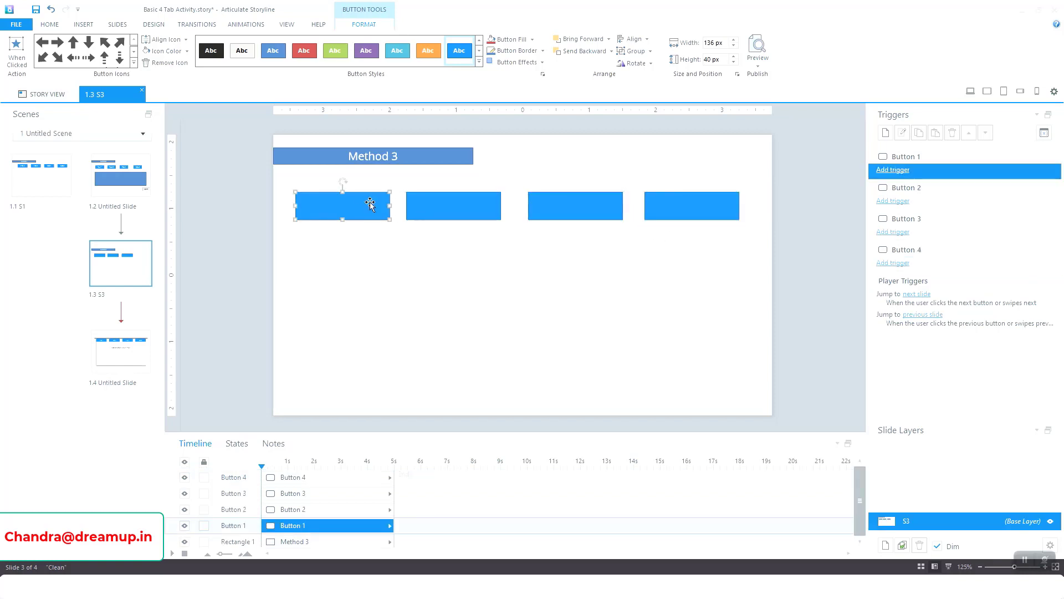
click(370, 204)
text(Tab)
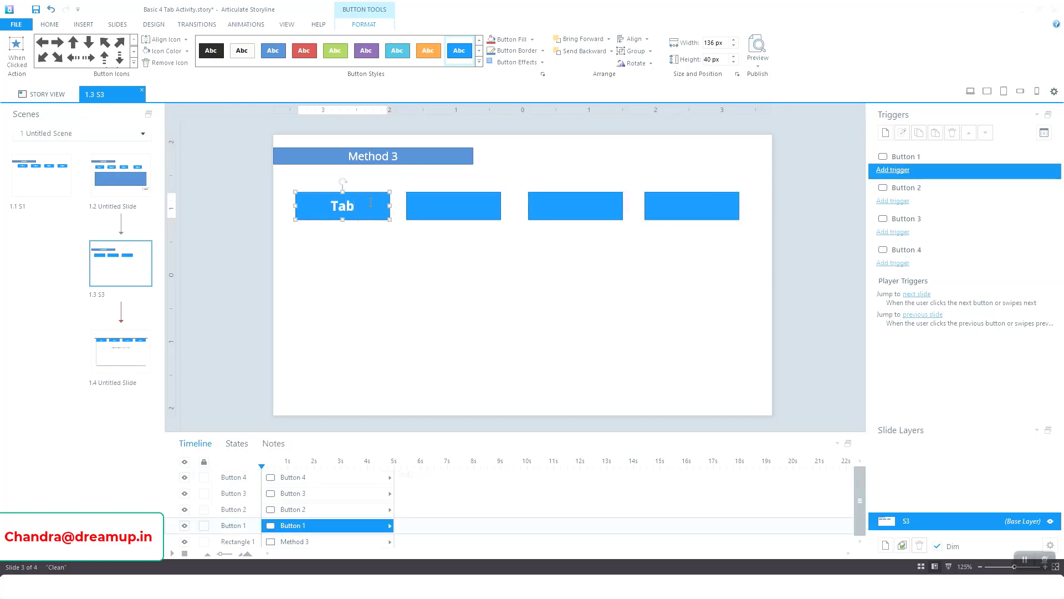
text( 1)
key(ctrl+a)
key(ctrl+c)
click(446, 205)
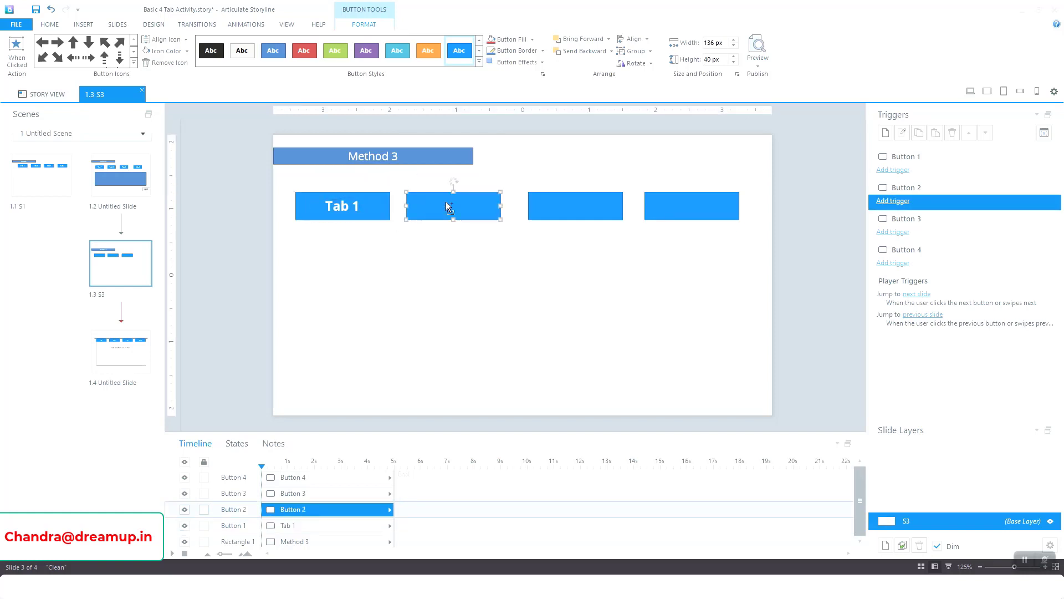
click(448, 206)
key(ctrl+v)
key(BackSpace)
text(2)
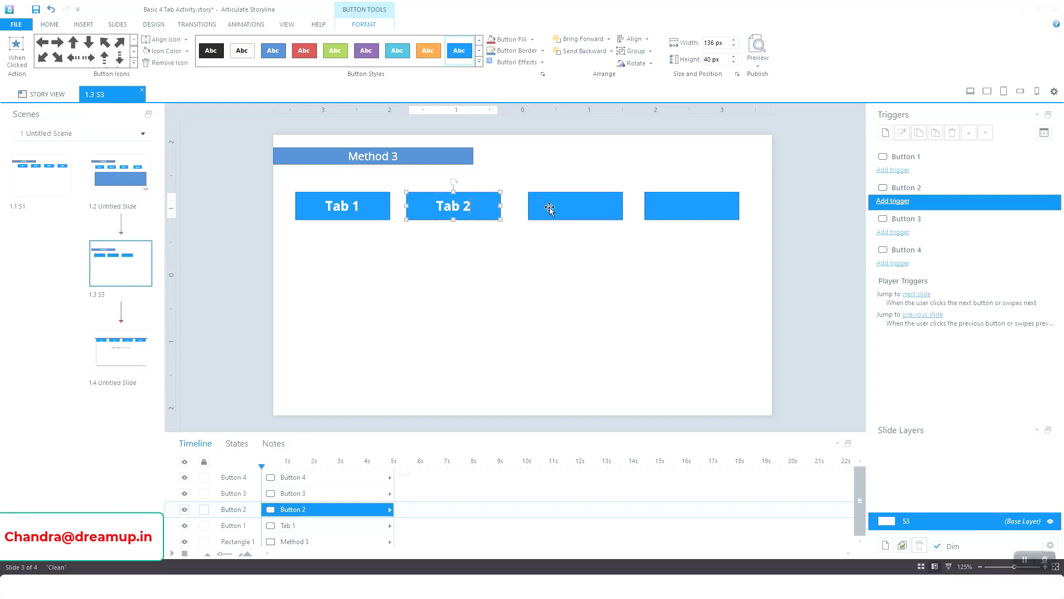
Label the third button Tab 3 and the fourth Tab 4 using the copied text, and save the project
click(570, 207)
click(570, 207)
key(ctrl+v)
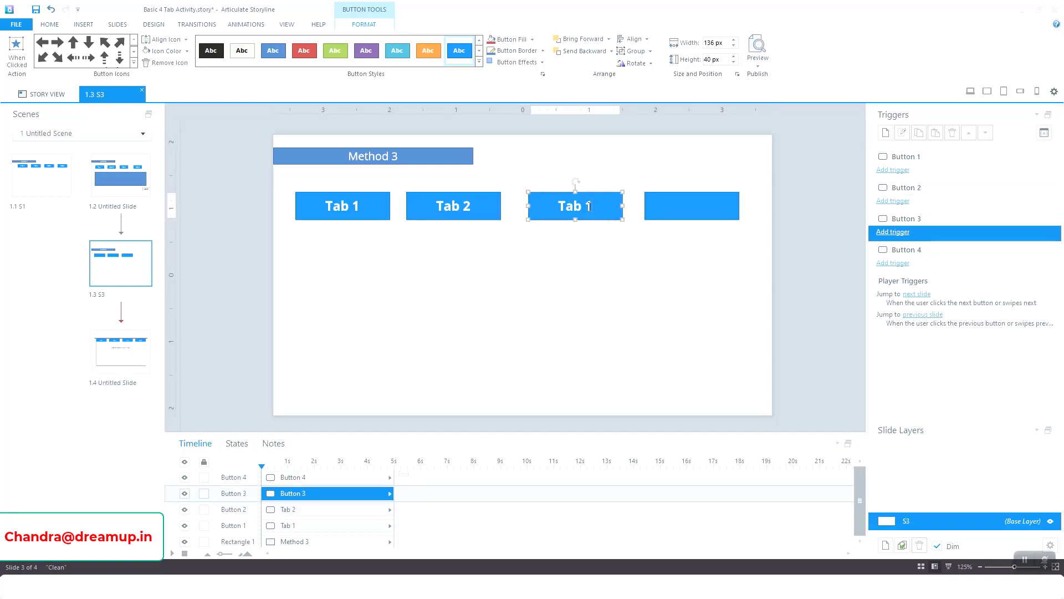
key(BackSpace)
text(3)
click(673, 208)
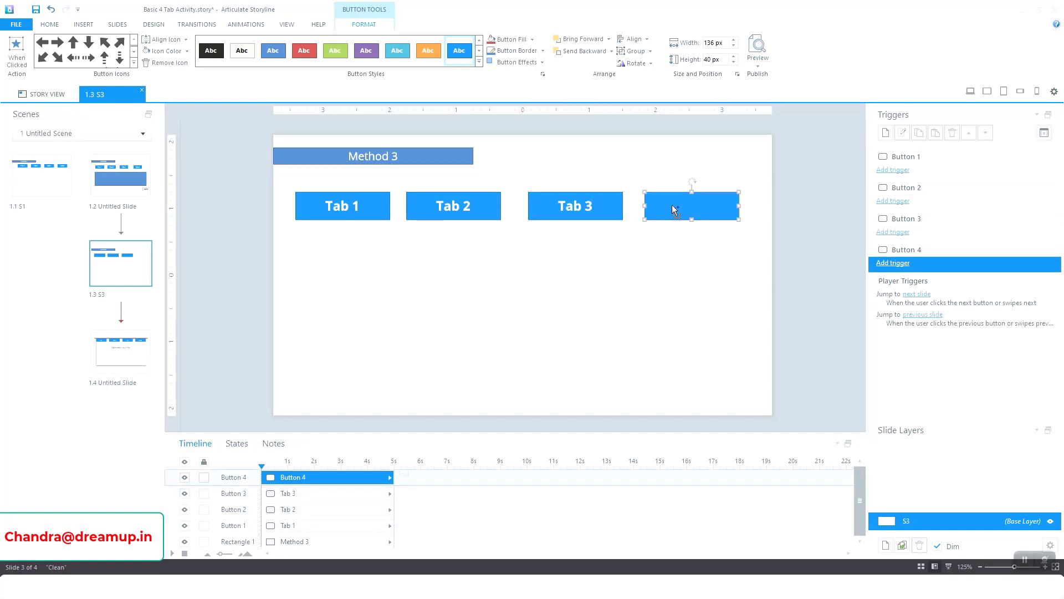
click(673, 209)
key(ctrl+v)
key(BackSpace)
text(4)
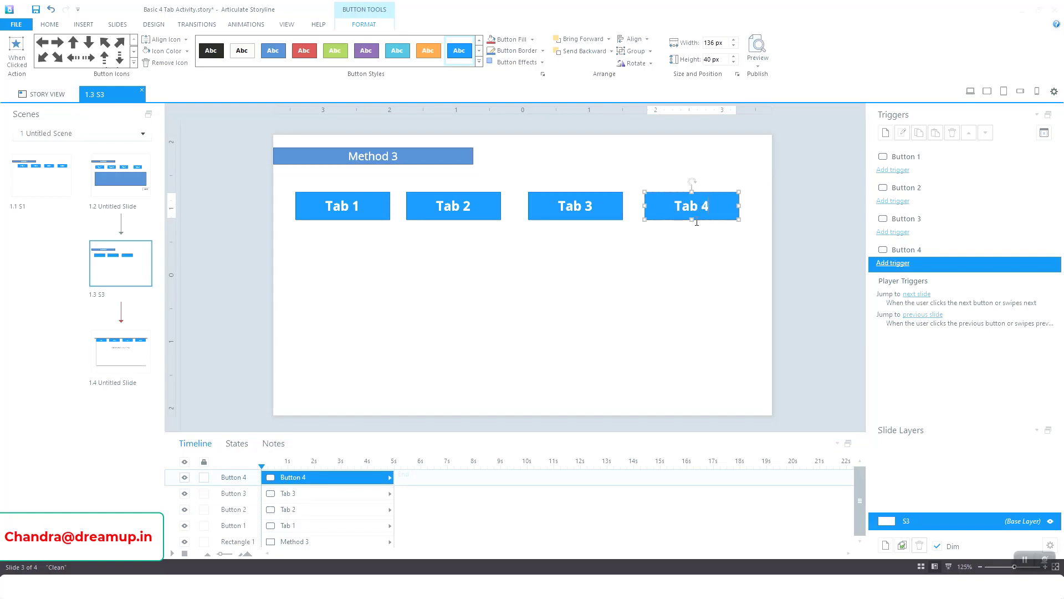
click(802, 267)
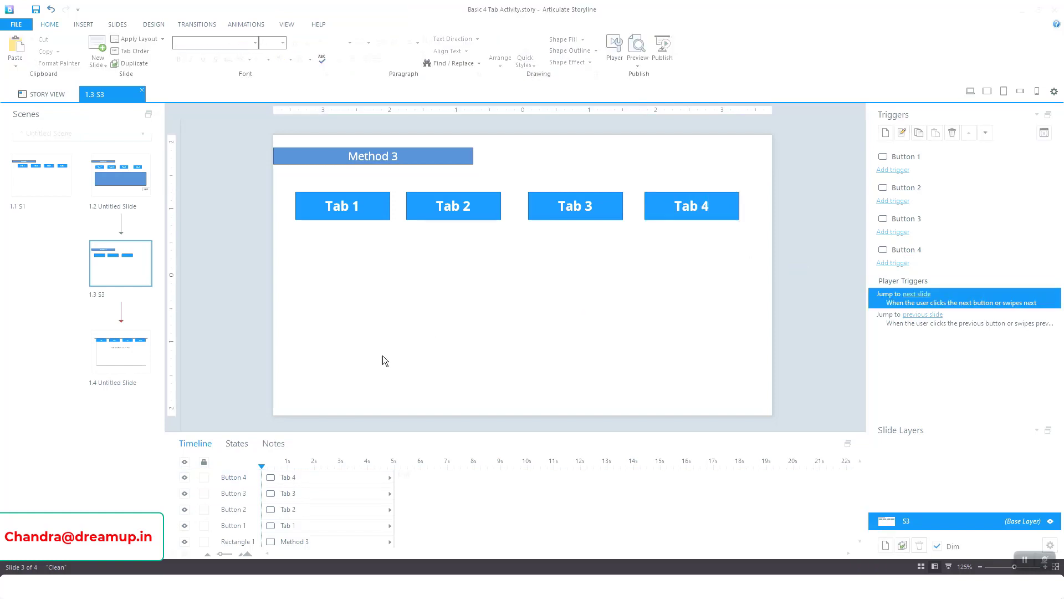
Give the Disabled state of the Tab 2 button the white style with black text, finish editing its states, and return to the timeline
click(496, 222)
click(242, 444)
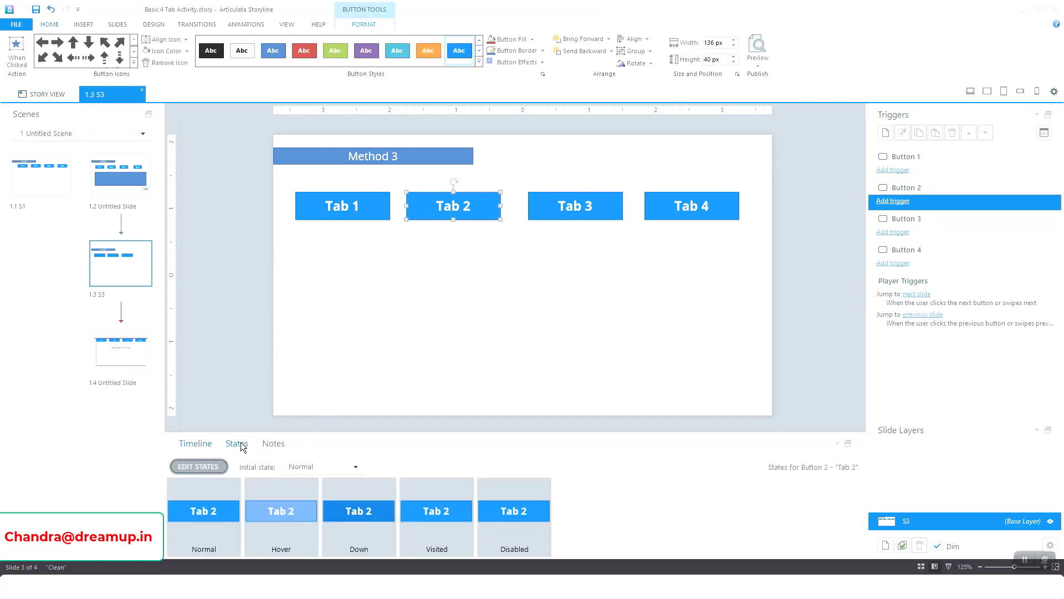
click(197, 446)
click(237, 444)
click(206, 444)
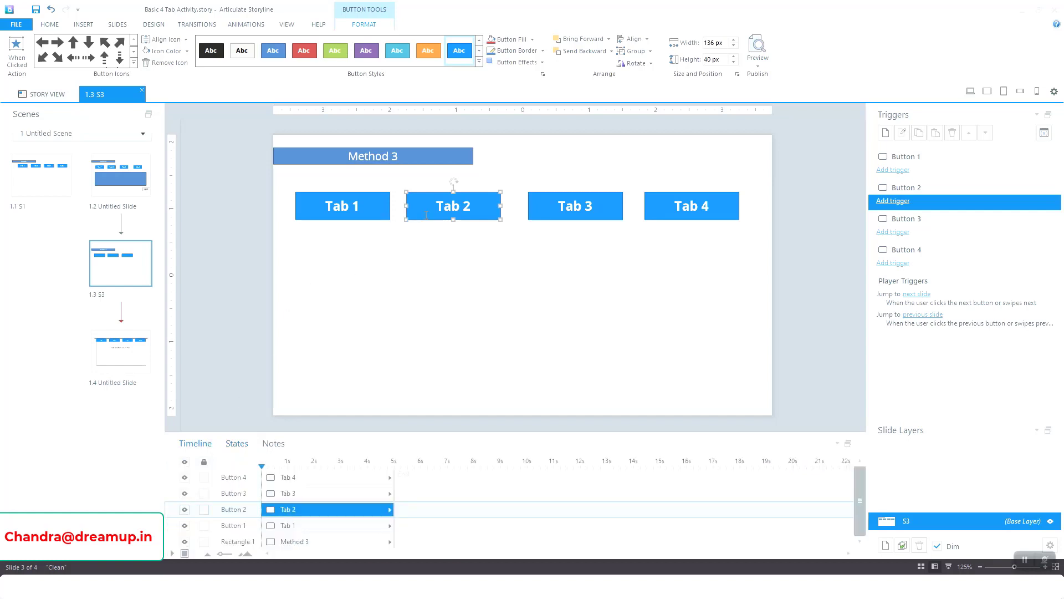
click(237, 445)
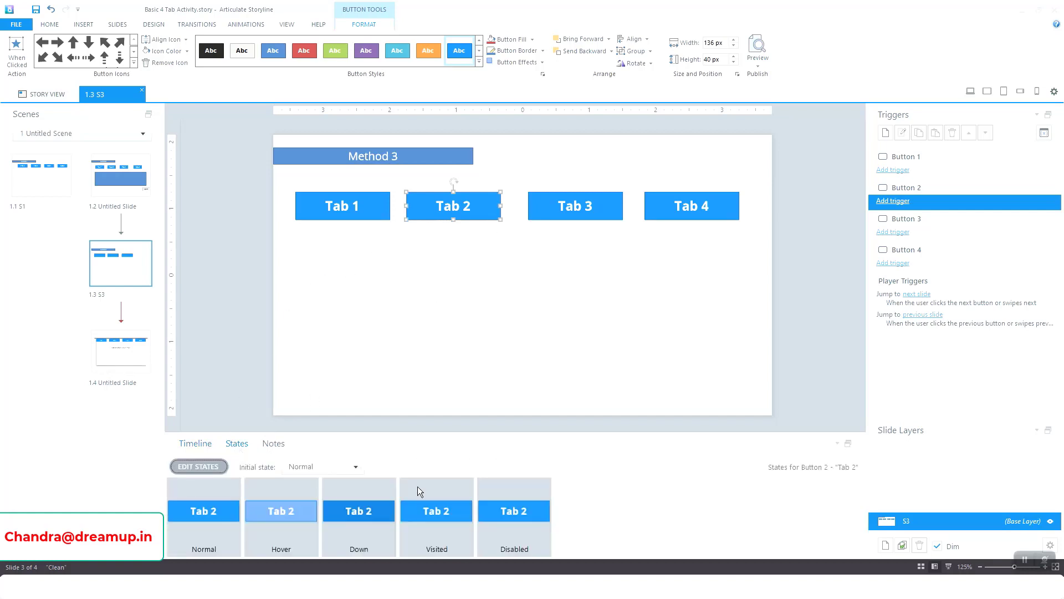
double_click(507, 514)
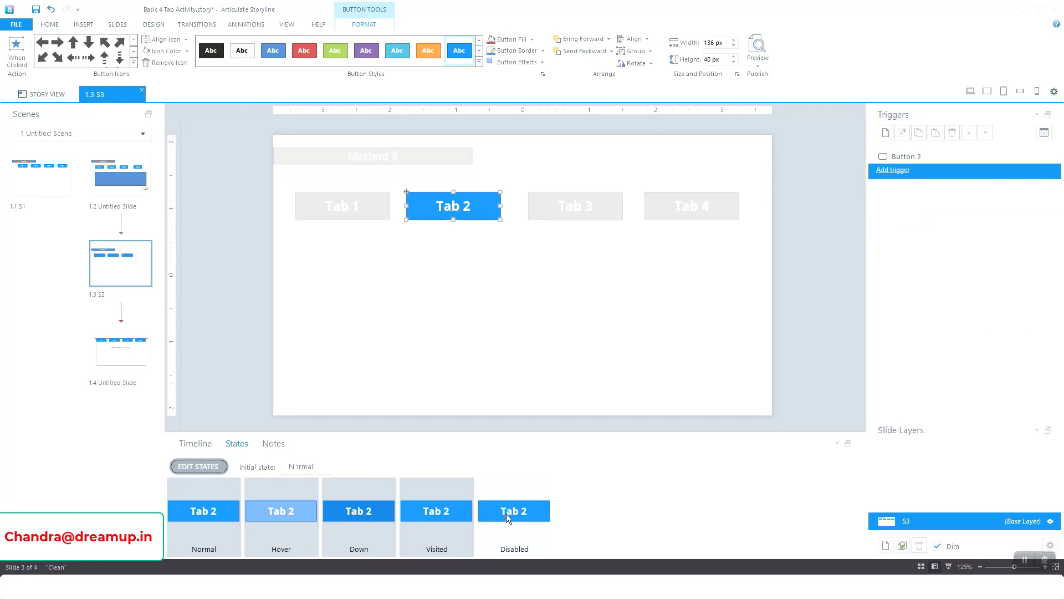
click(243, 61)
click(231, 209)
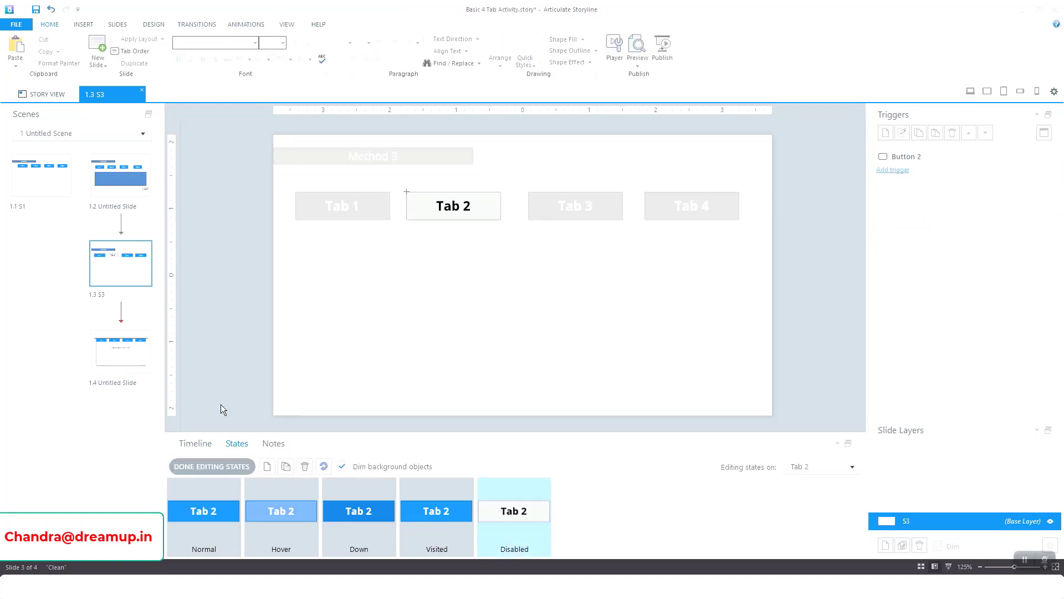
click(233, 471)
click(196, 445)
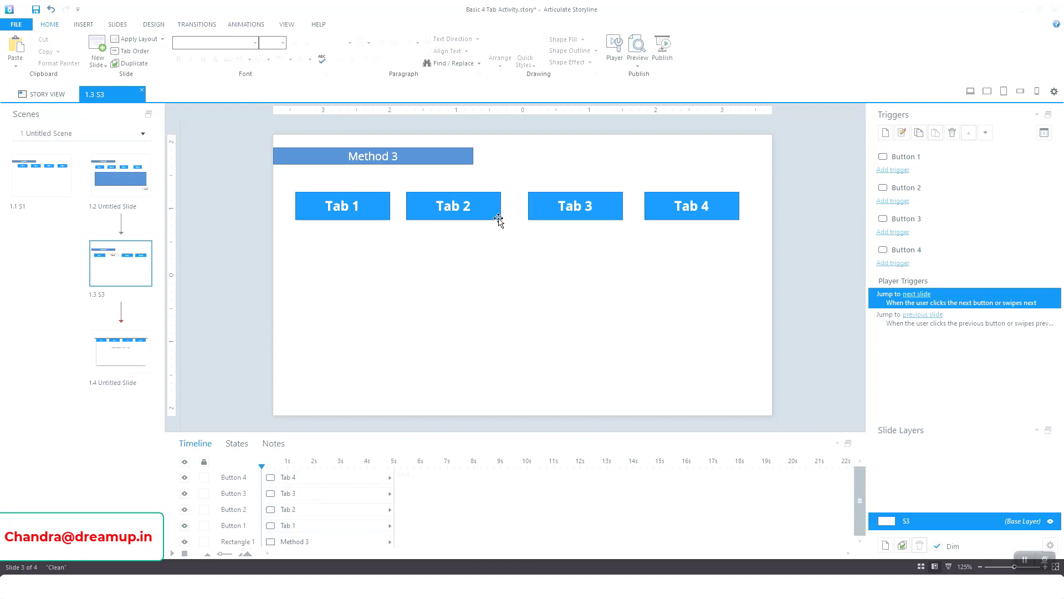
Copy the Tab 2 button's formatting onto the Tab 3 button with Format Painter and check Tab 3's states
click(498, 217)
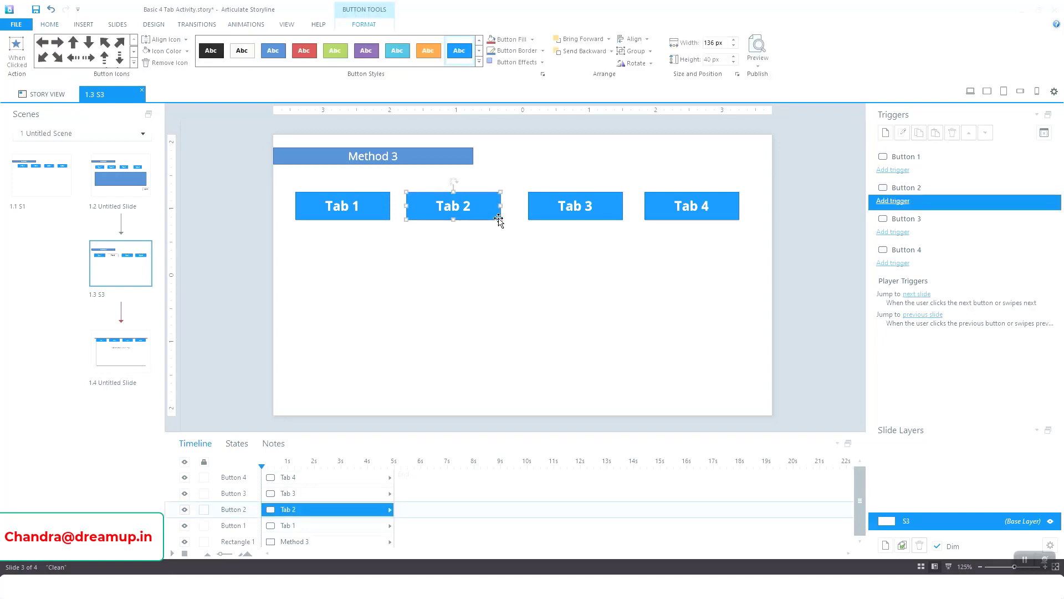
click(58, 25)
click(55, 63)
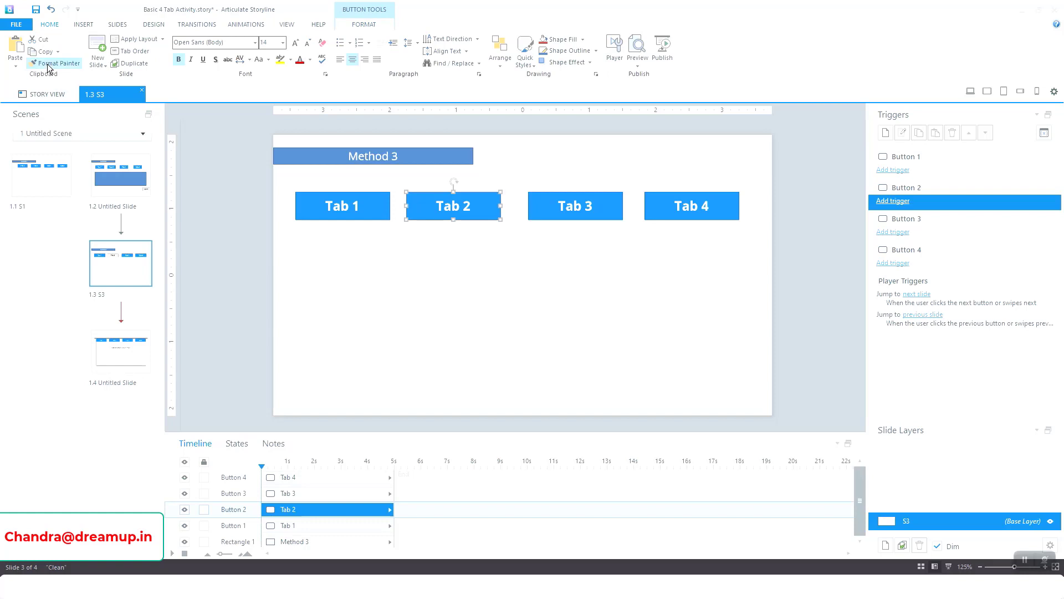
click(557, 212)
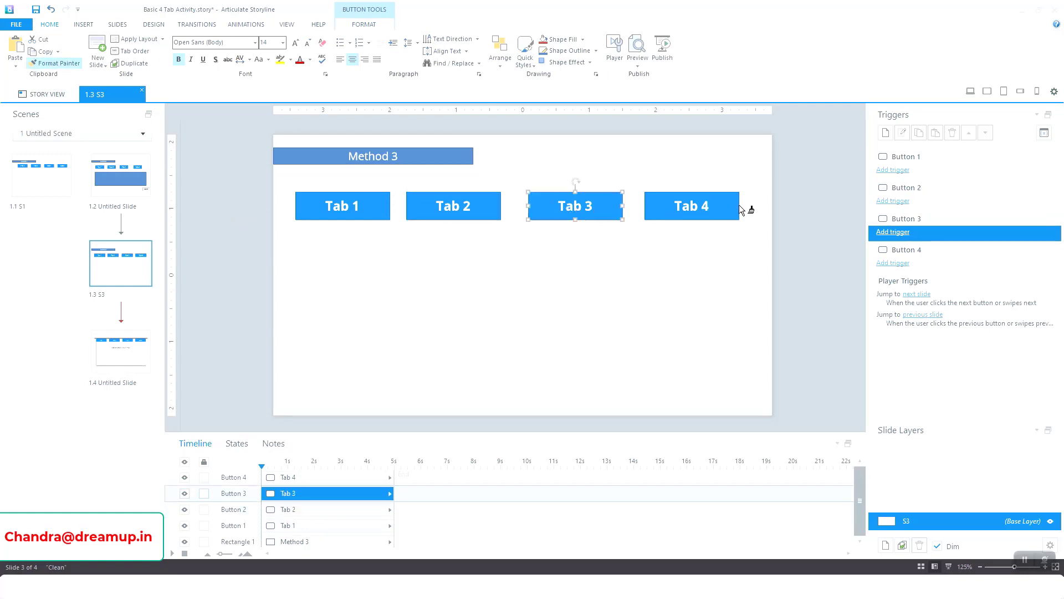
click(739, 205)
click(761, 236)
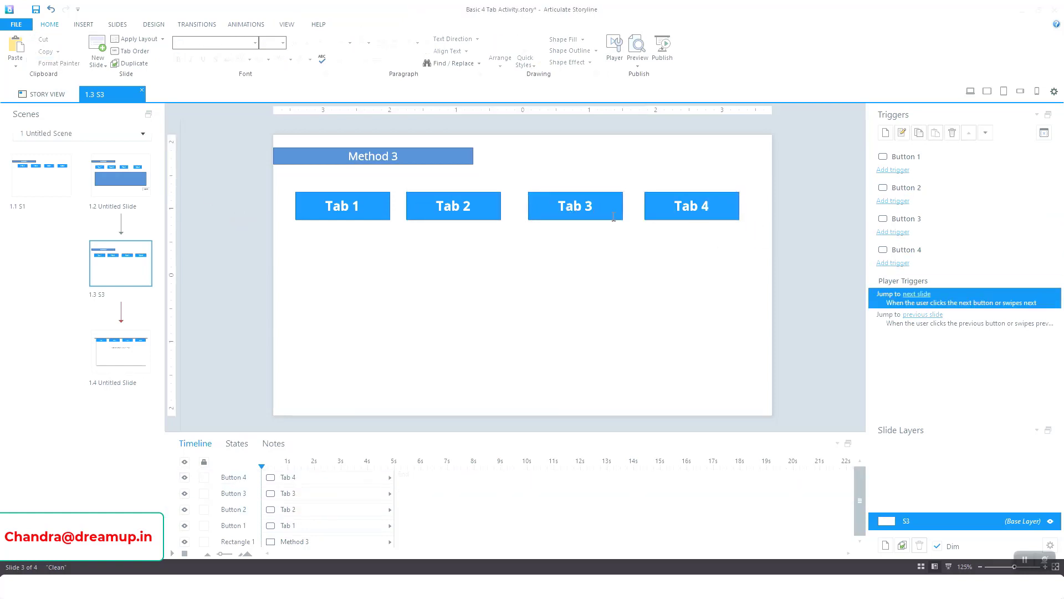
click(615, 216)
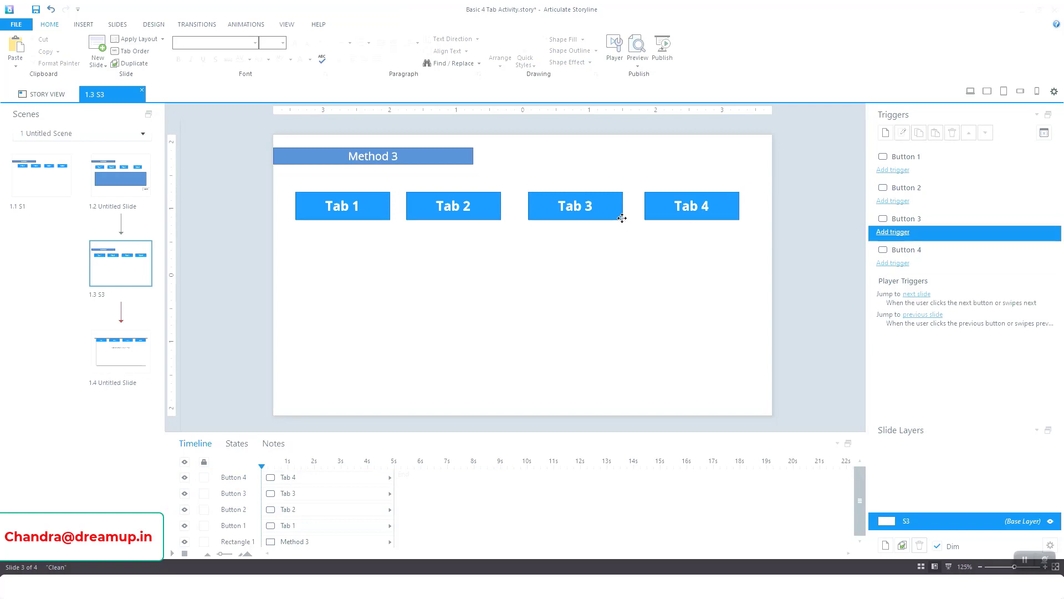
click(237, 443)
click(736, 217)
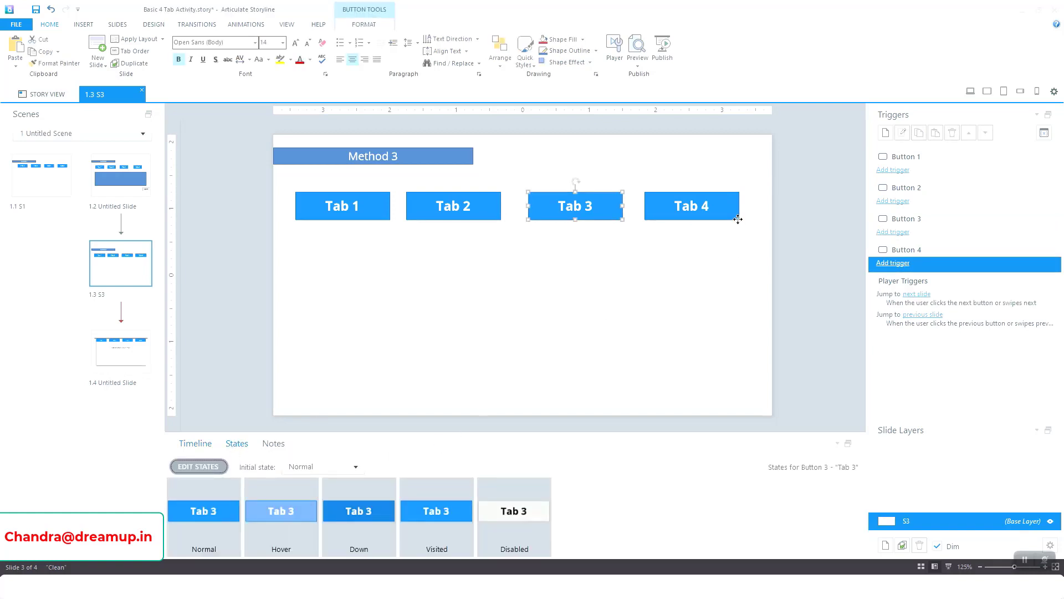
Copy the Tab 3 button's formatting onto the Tab 4 button with Format Painter
click(617, 219)
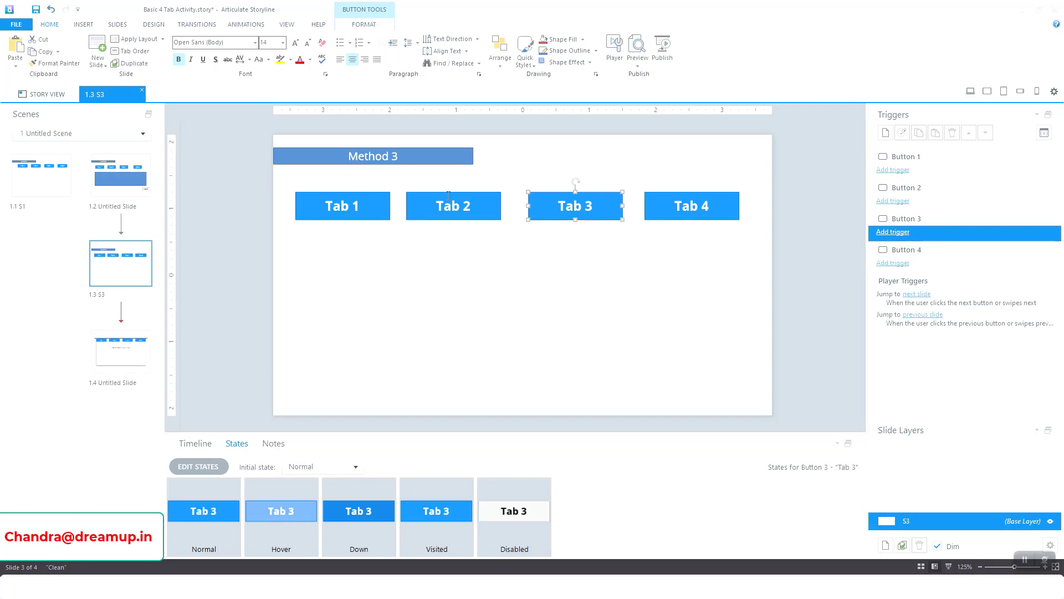
click(58, 64)
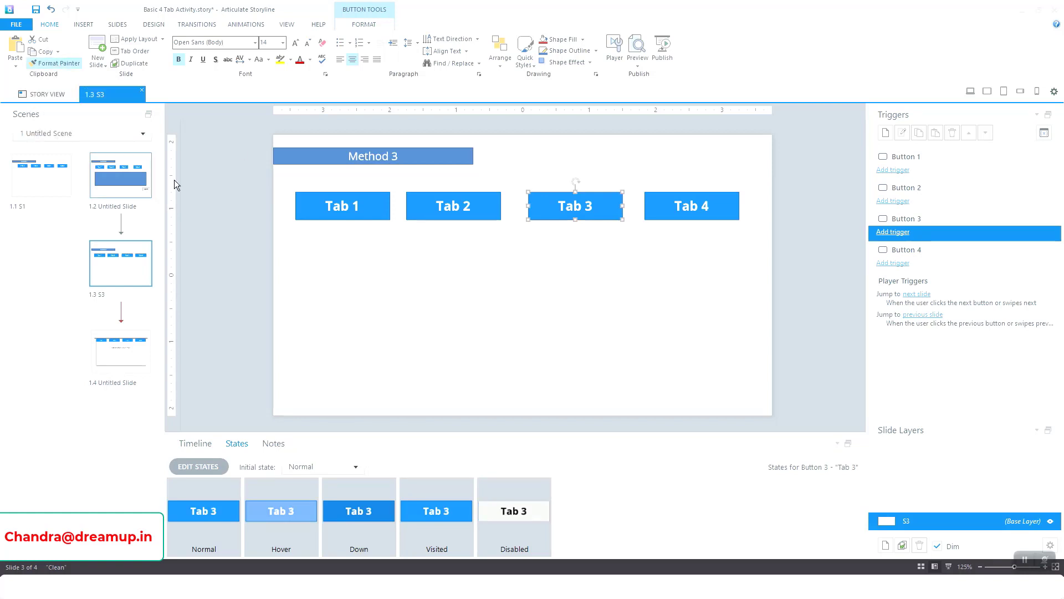
click(689, 208)
click(241, 271)
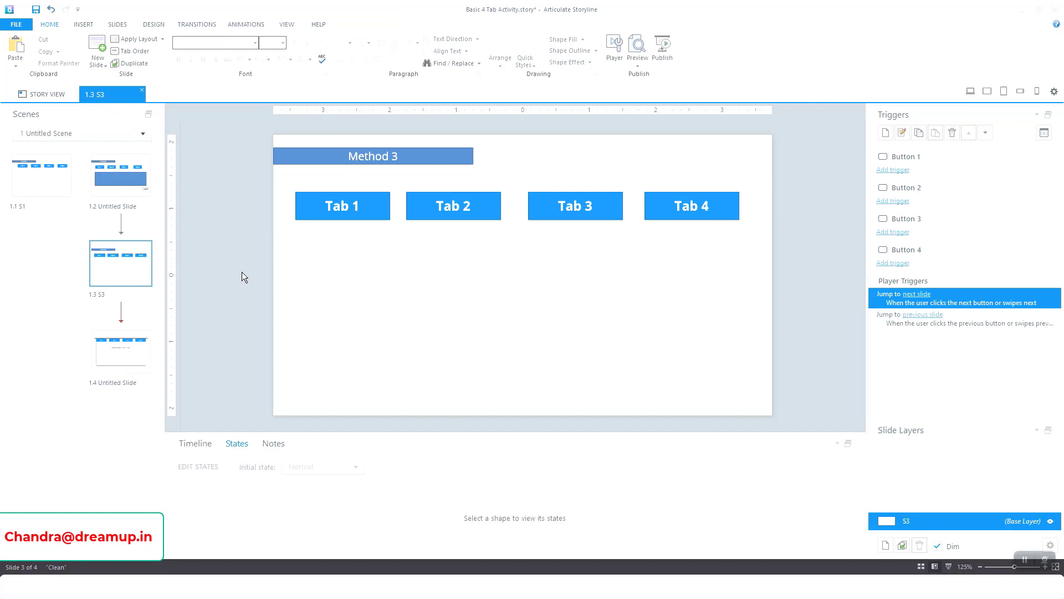
click(498, 218)
click(618, 218)
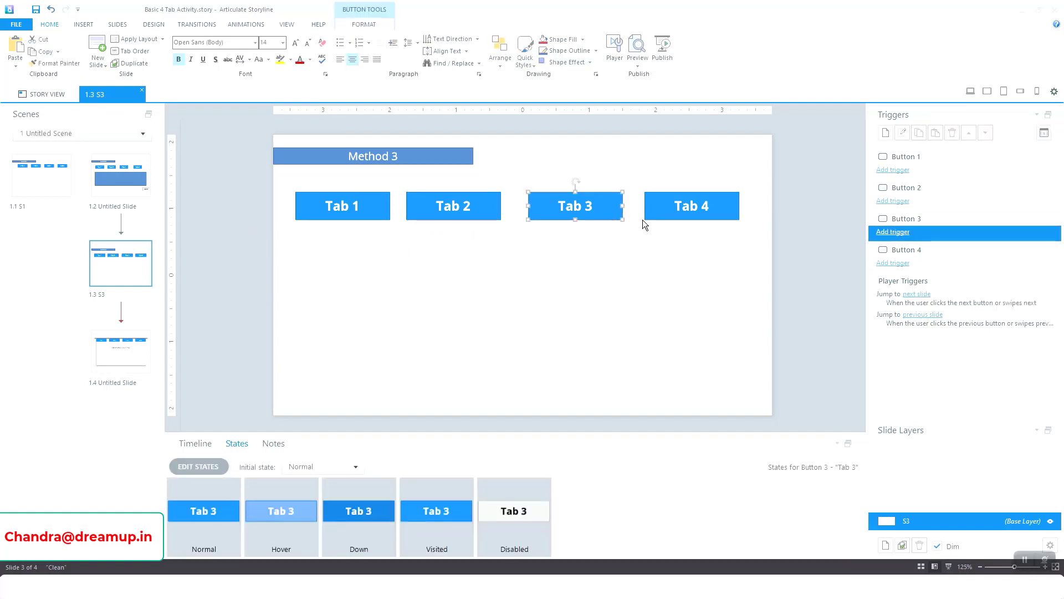
click(290, 364)
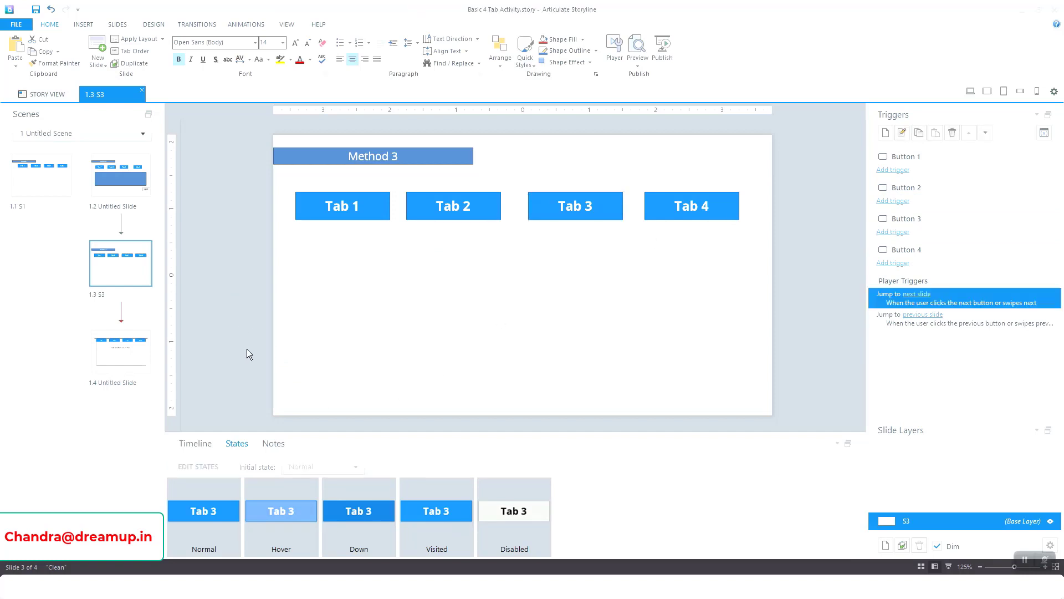
Set the initial state of the Tab 2, Tab 3 and Tab 4 buttons to Disabled and save the project
click(499, 214)
click(337, 468)
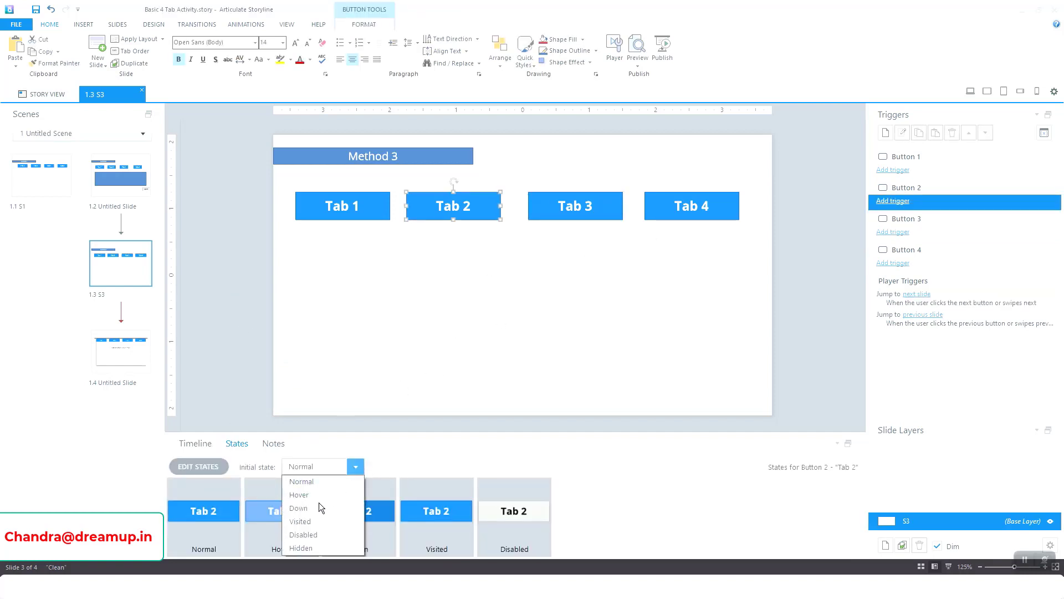
click(303, 534)
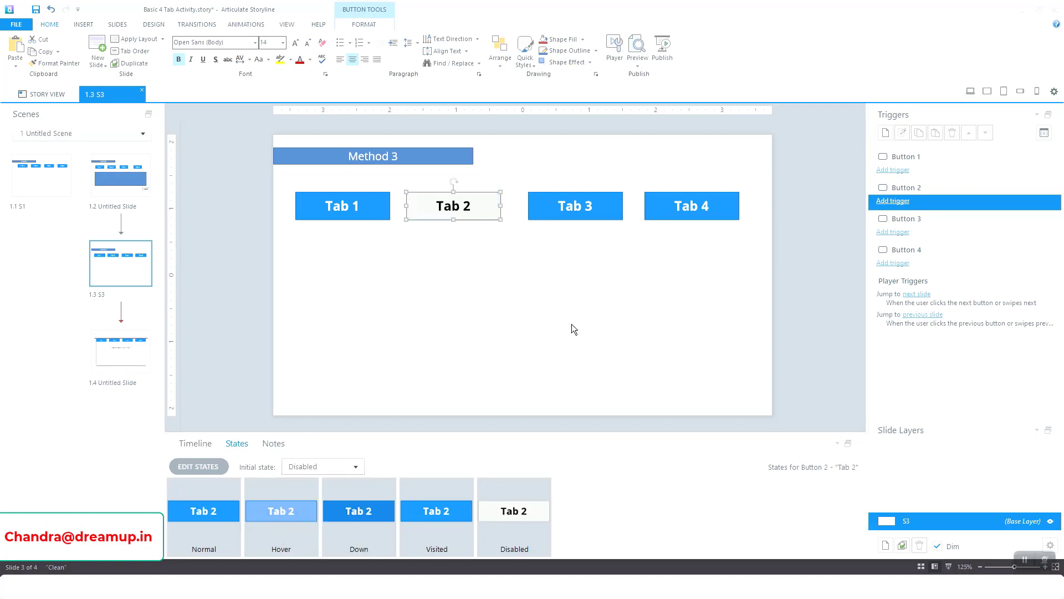
click(620, 212)
click(353, 467)
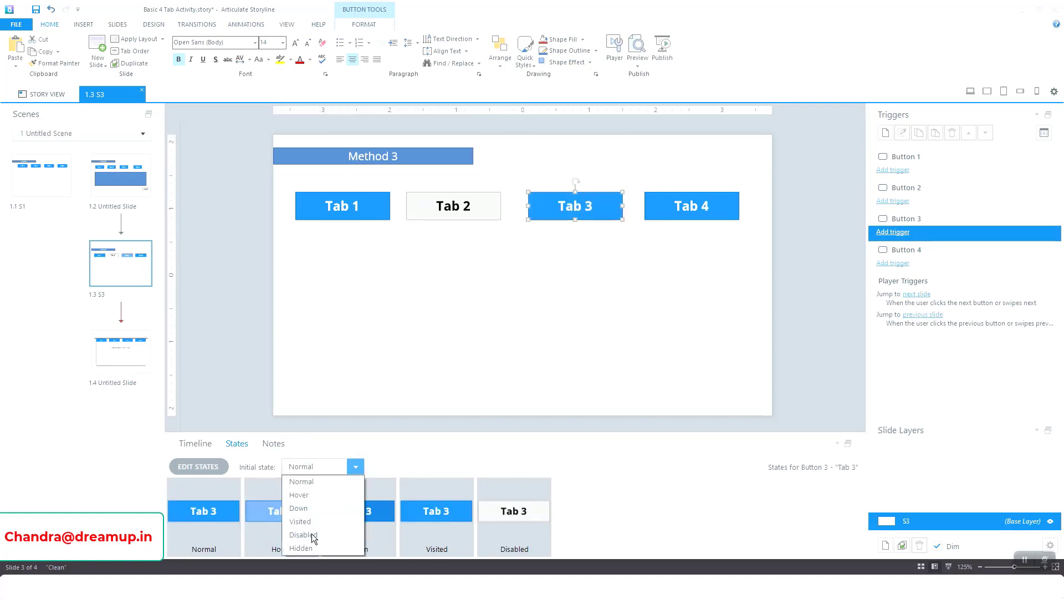
click(311, 533)
click(668, 213)
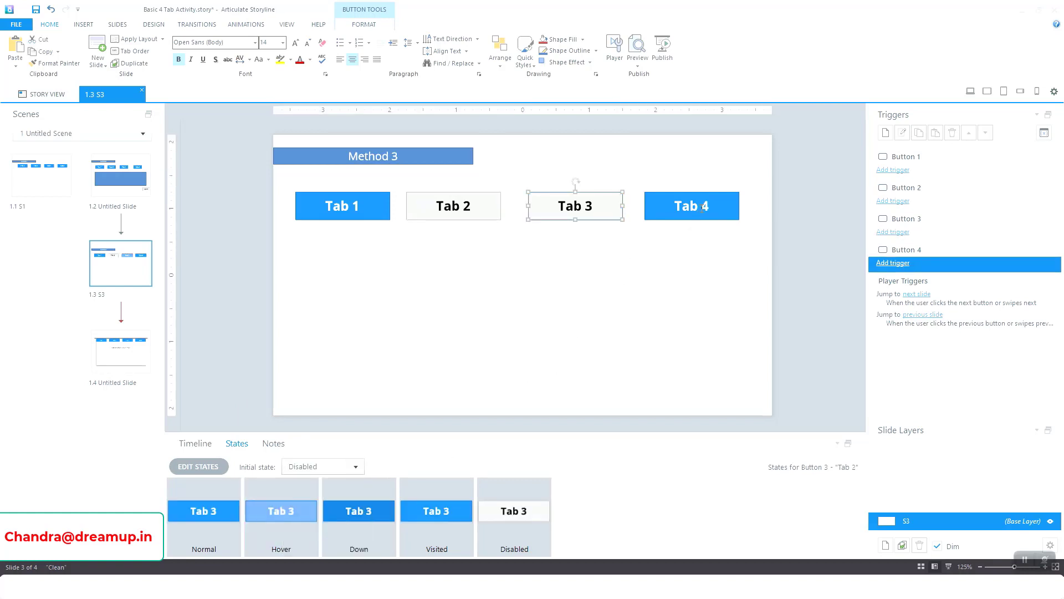
click(356, 466)
click(311, 533)
click(244, 377)
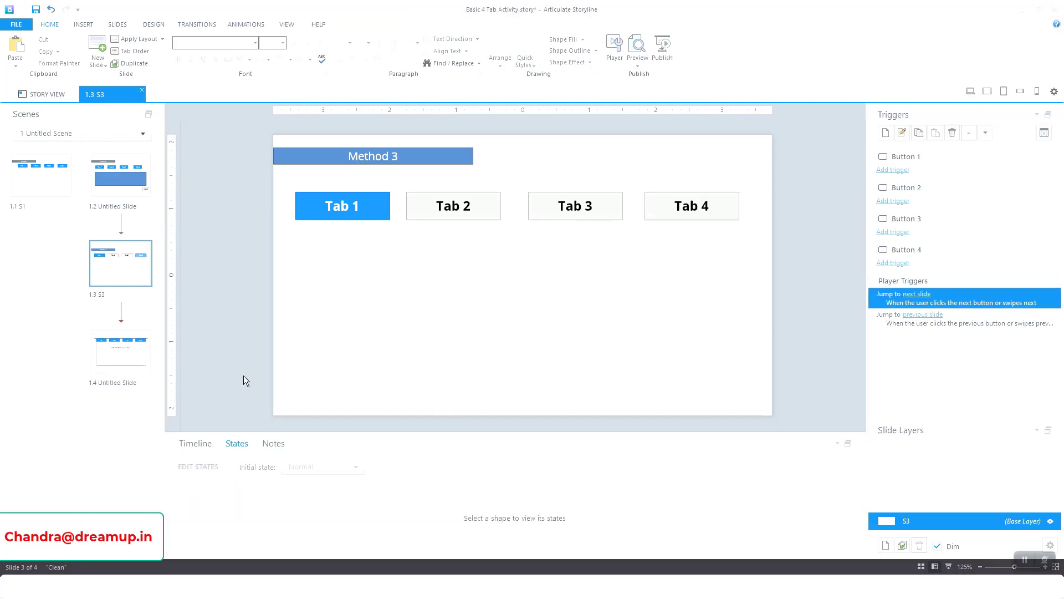
key(ctrl+s)
Preview the Method 3 slide to check the tab buttons' initial appearance, close the preview and return to the timeline
click(638, 66)
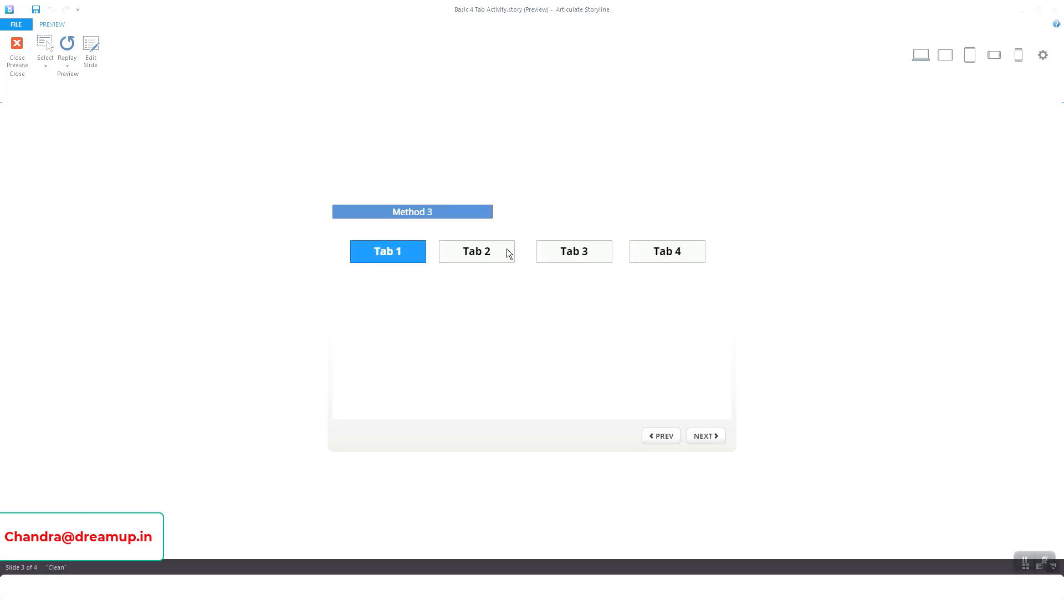
click(18, 66)
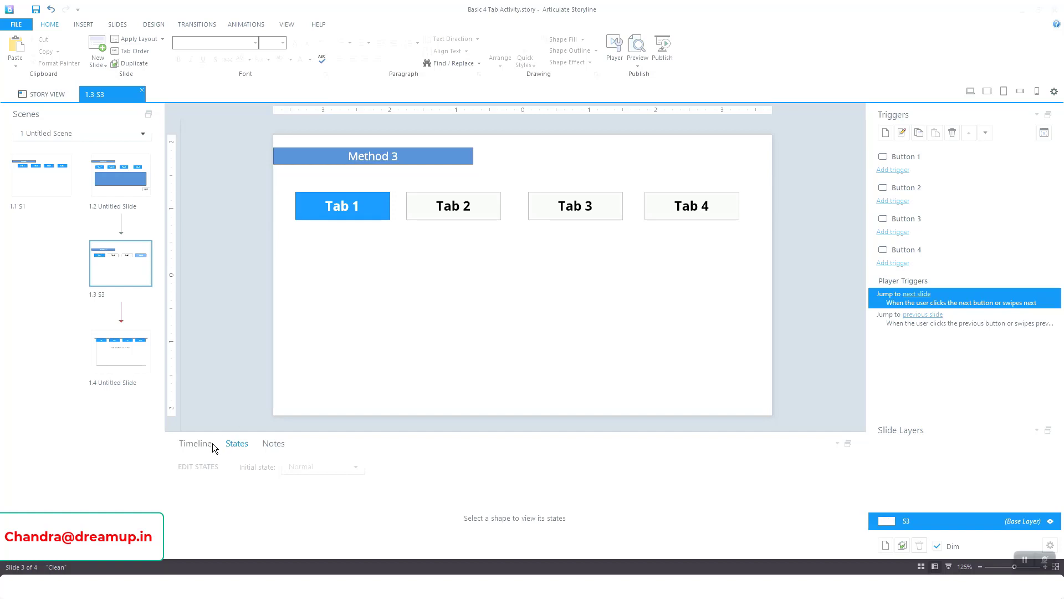
click(206, 445)
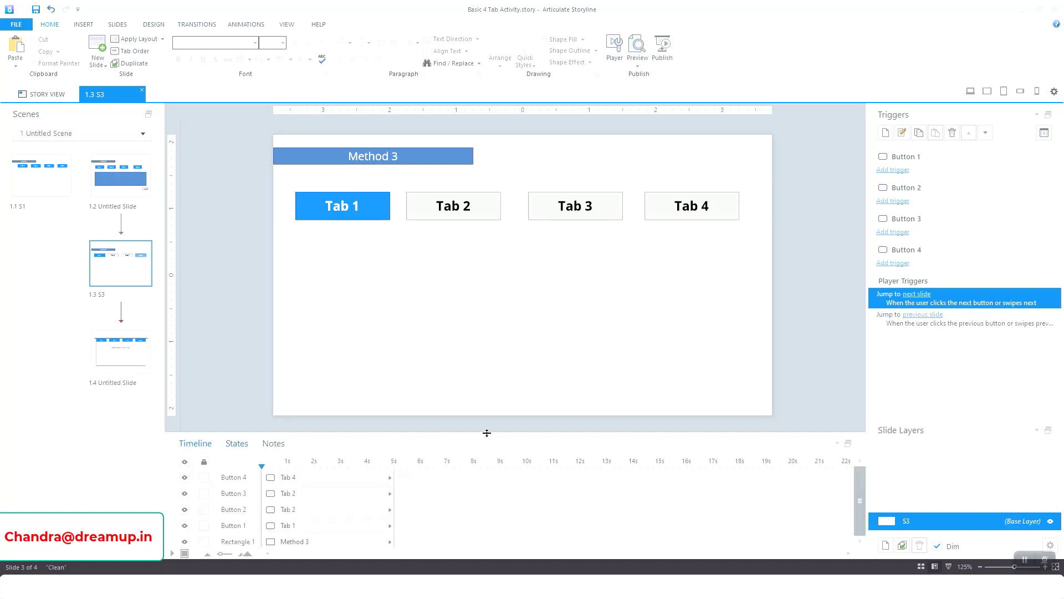
Add a new slide layer to slide 1.3 and name it Tab 1 D
drag(486, 432, 487, 449)
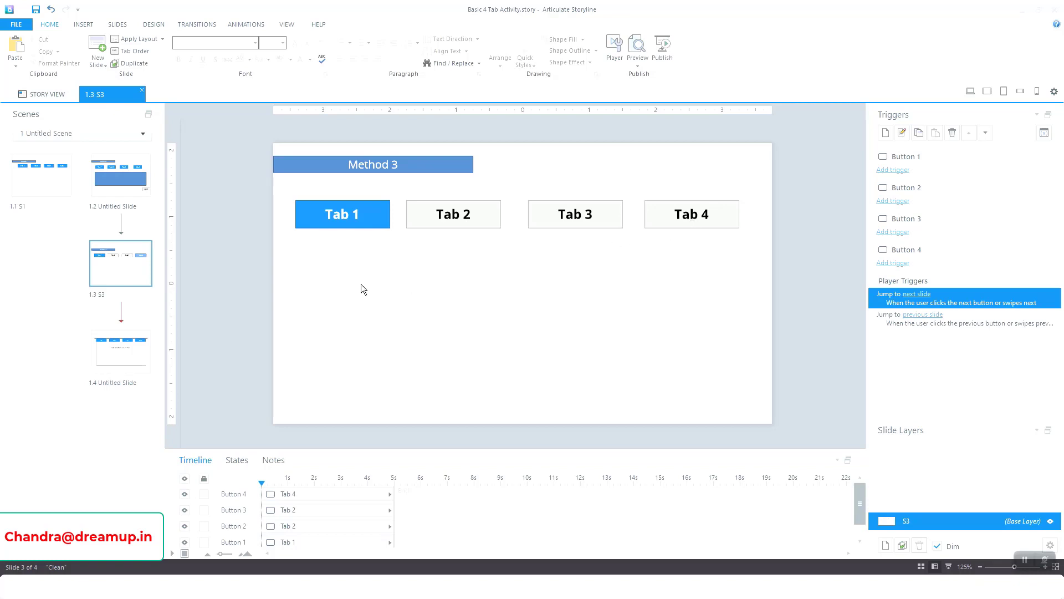
drag(626, 446, 634, 401)
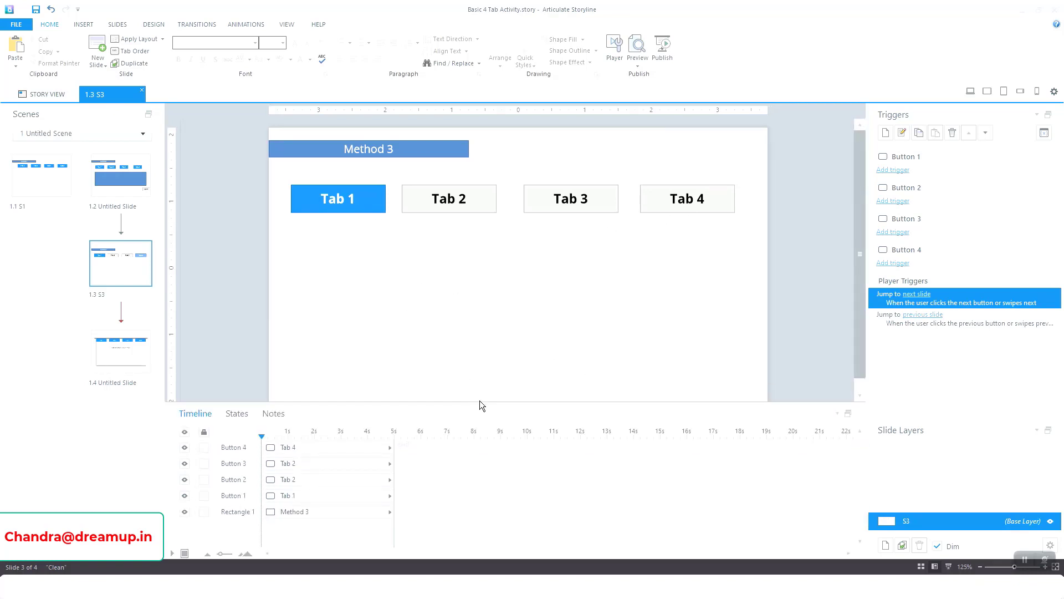
drag(481, 401, 482, 414)
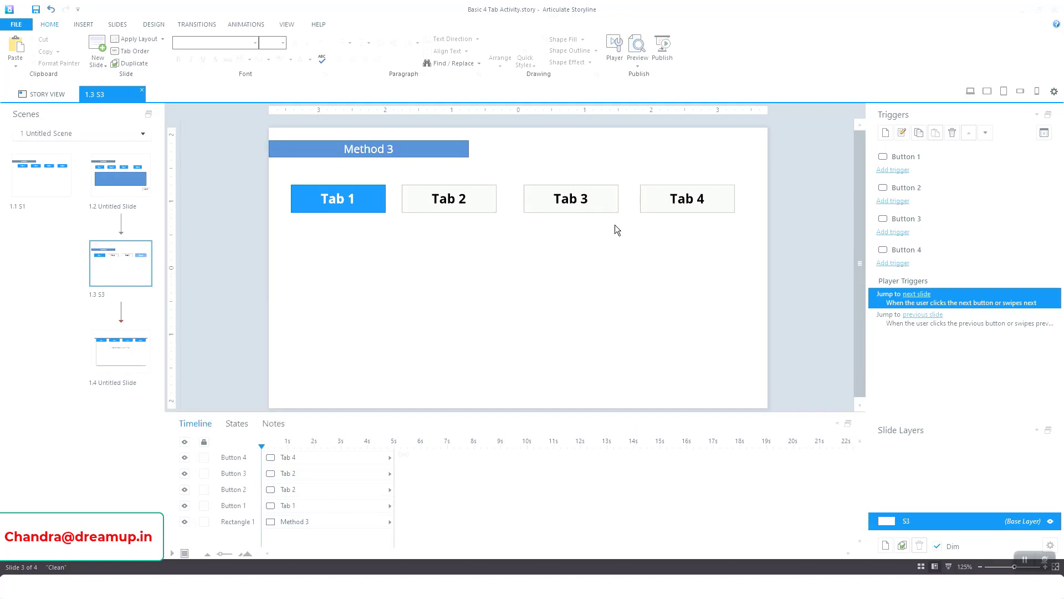
click(886, 545)
double_click(926, 499)
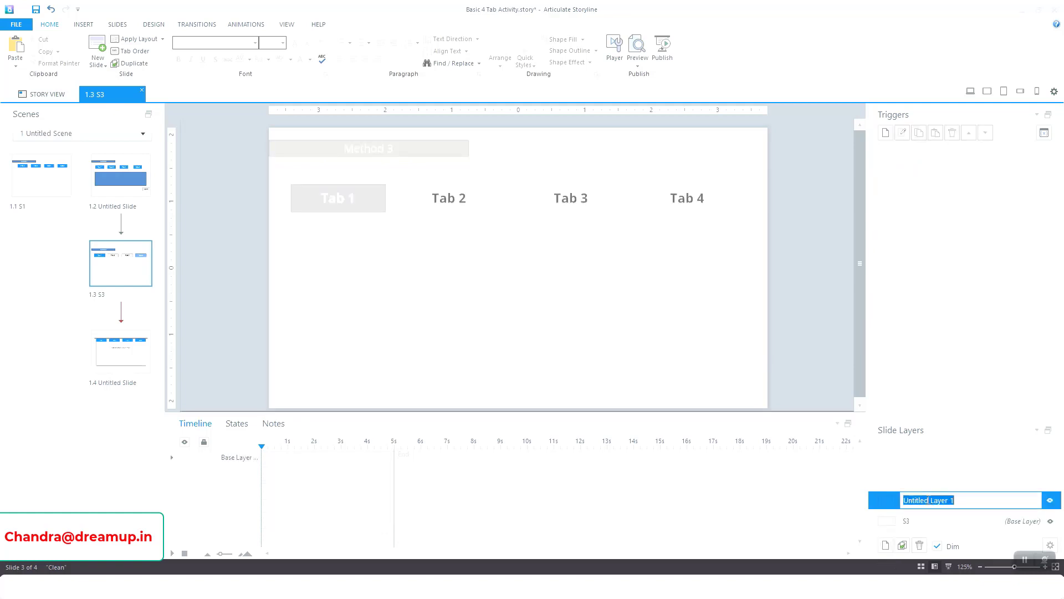
text(Tab 1 D)
key(Return)
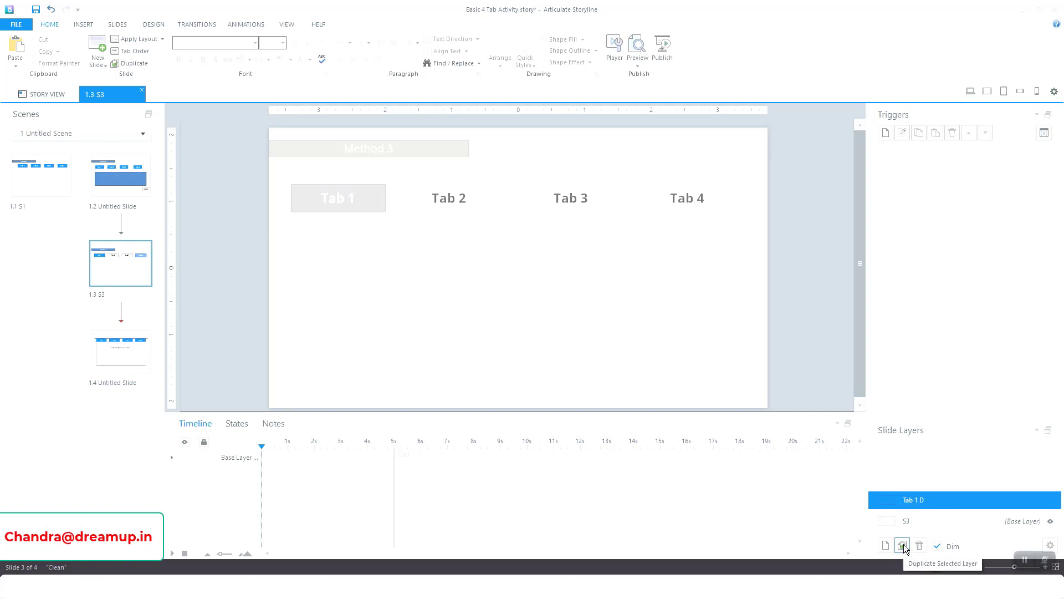
Draw a large rectangle on the Tab 1 D layer below the tabs, spanning the width of the button row
click(82, 28)
click(156, 66)
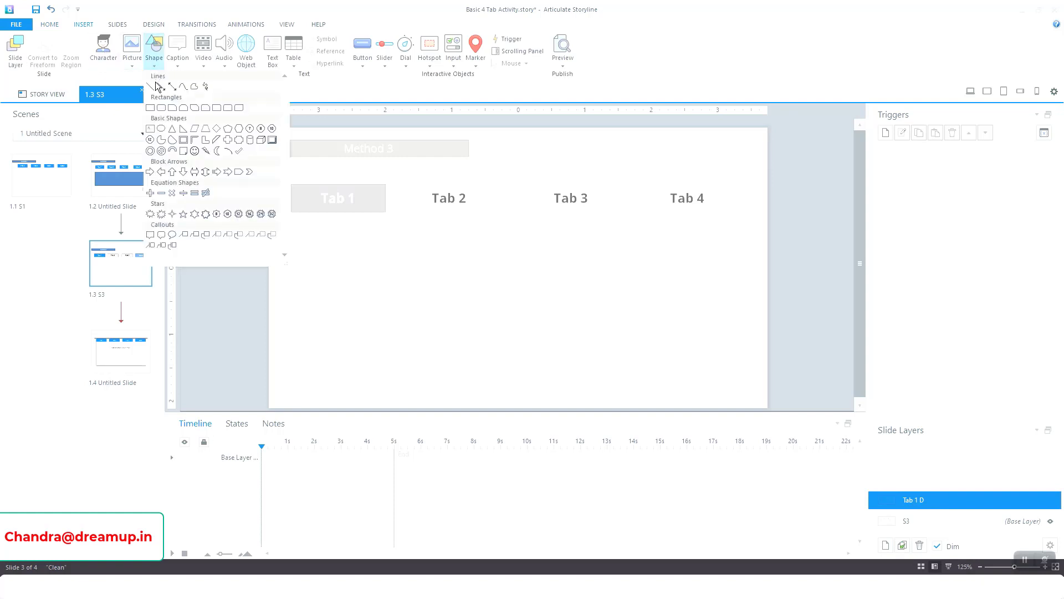
click(151, 108)
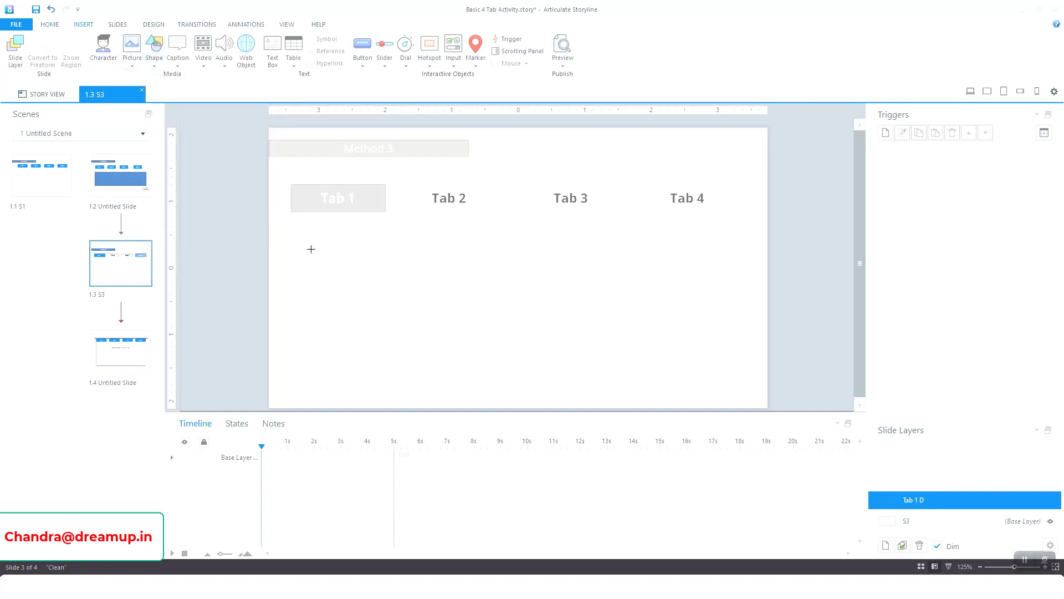
mouse_move(290, 240)
mouse_down()
mouse_move(340, 281)
mouse_move(734, 378)
mouse_up()
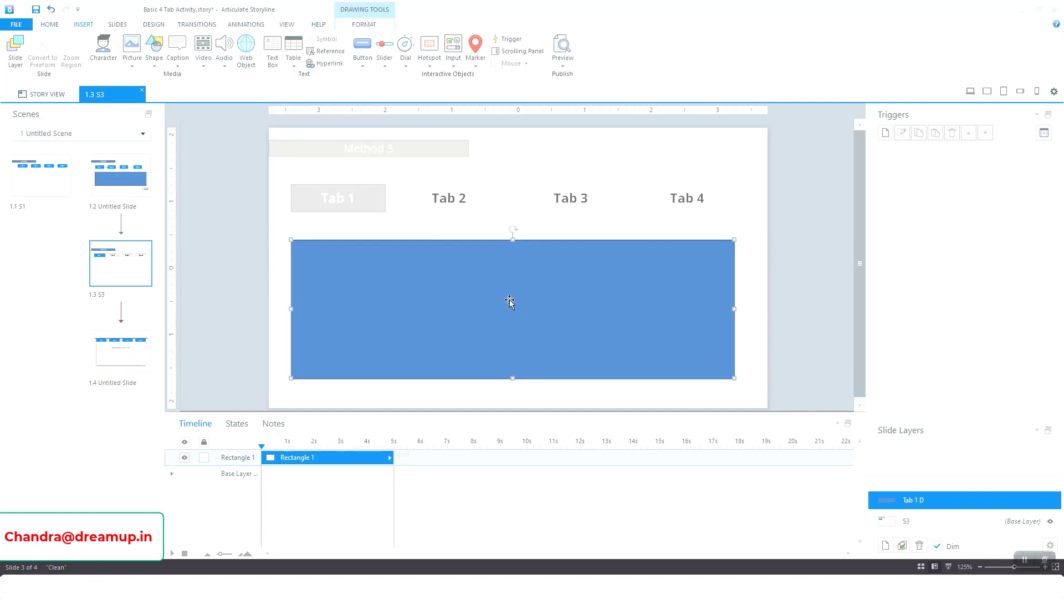
Fill the layer's rectangle with a placeholder row of repeated 1s and extend the layer's timeline to 10 seconds
text(121212121121)
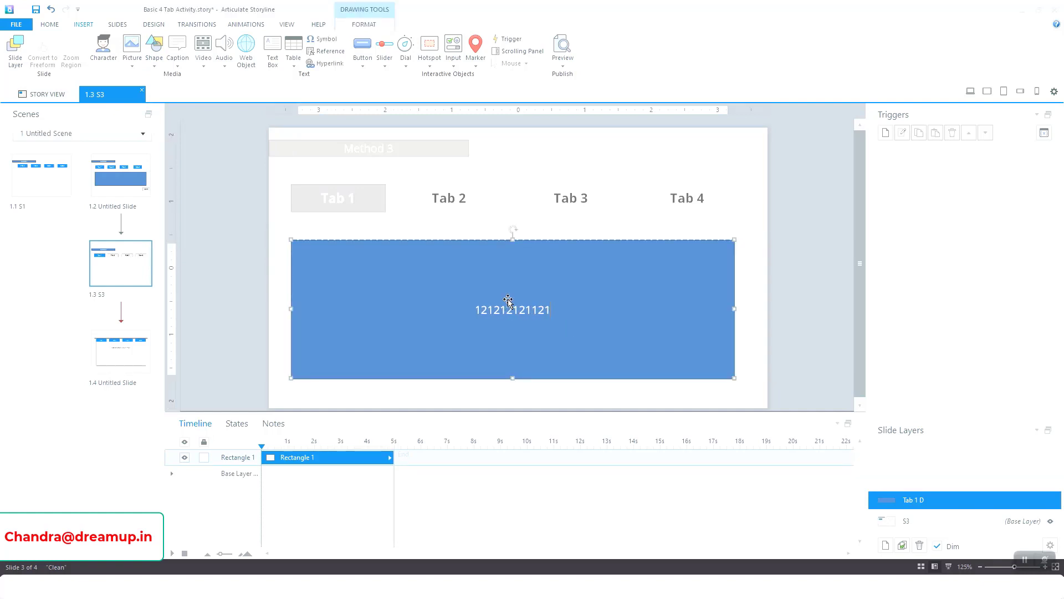
text(121111111111111111111111111111111)
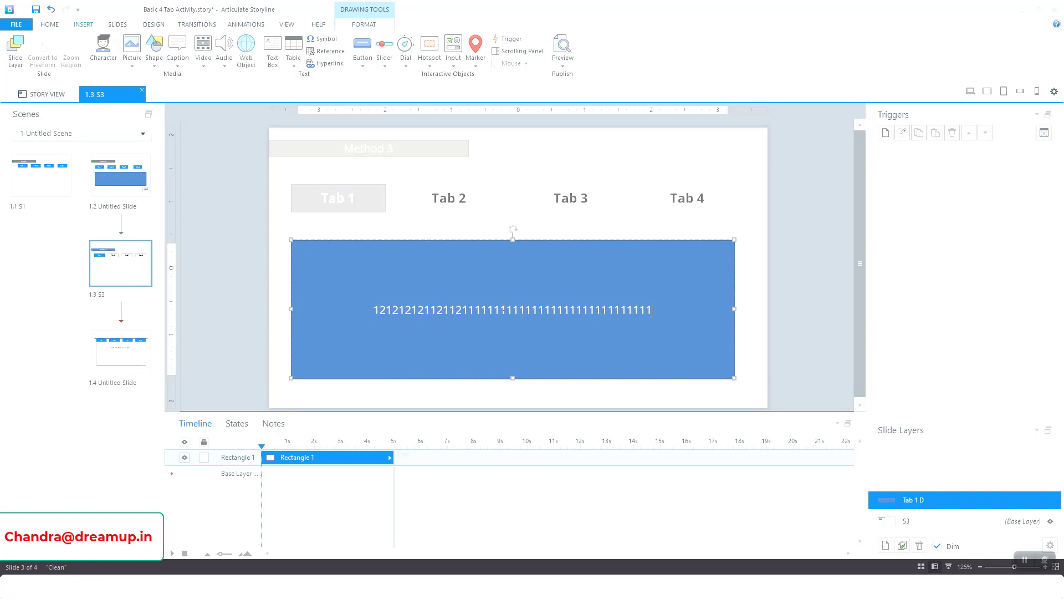
drag(505, 309, 370, 306)
key(BackSpace)
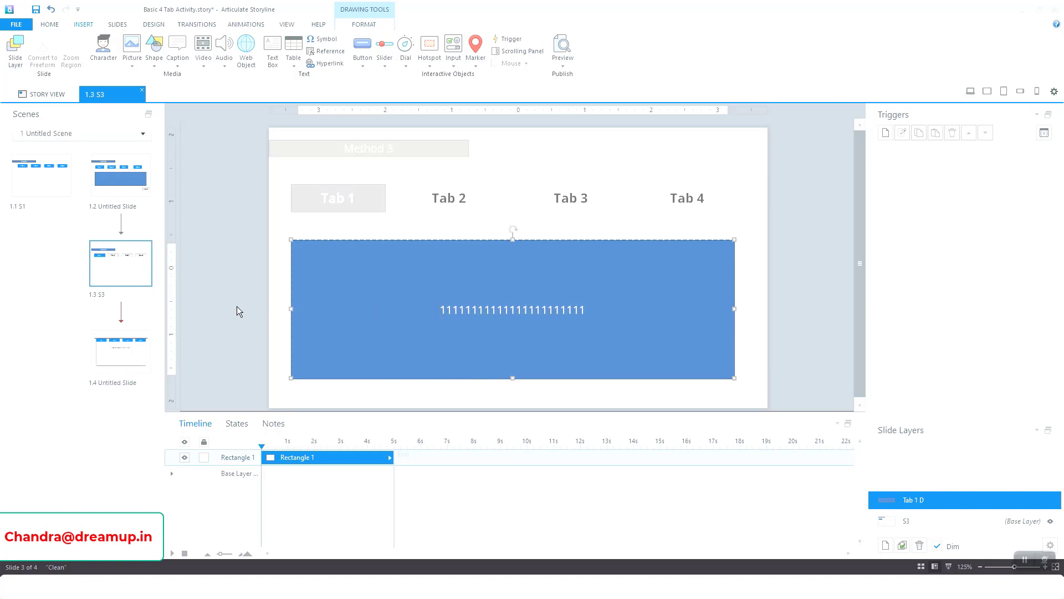
click(236, 305)
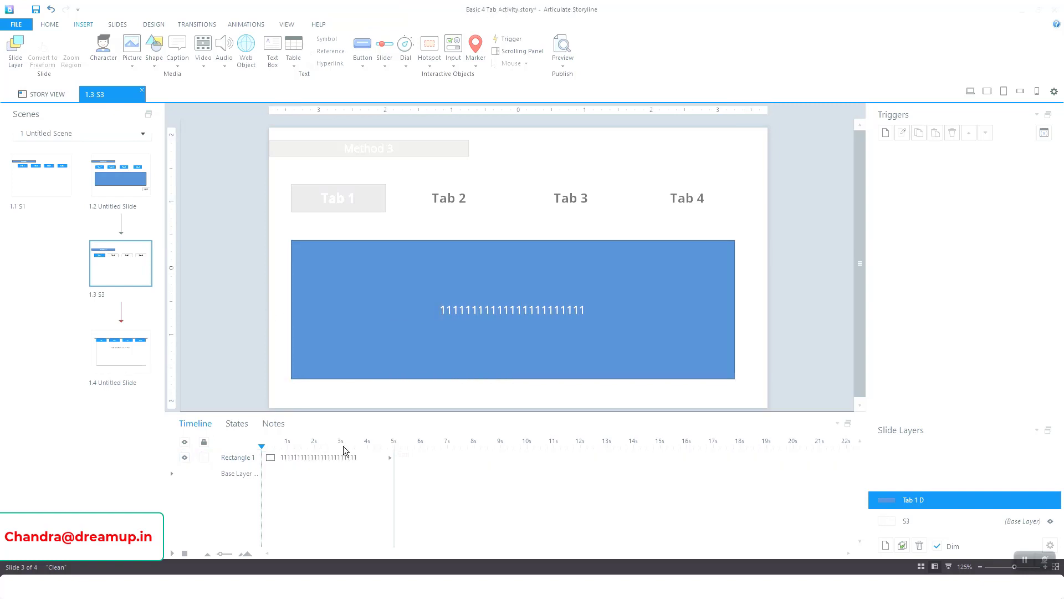
drag(393, 480, 525, 483)
Add a trigger on the Tab 1 D layer that changes Button 2 to Normal when the layer's timeline ends, and save the project
click(886, 133)
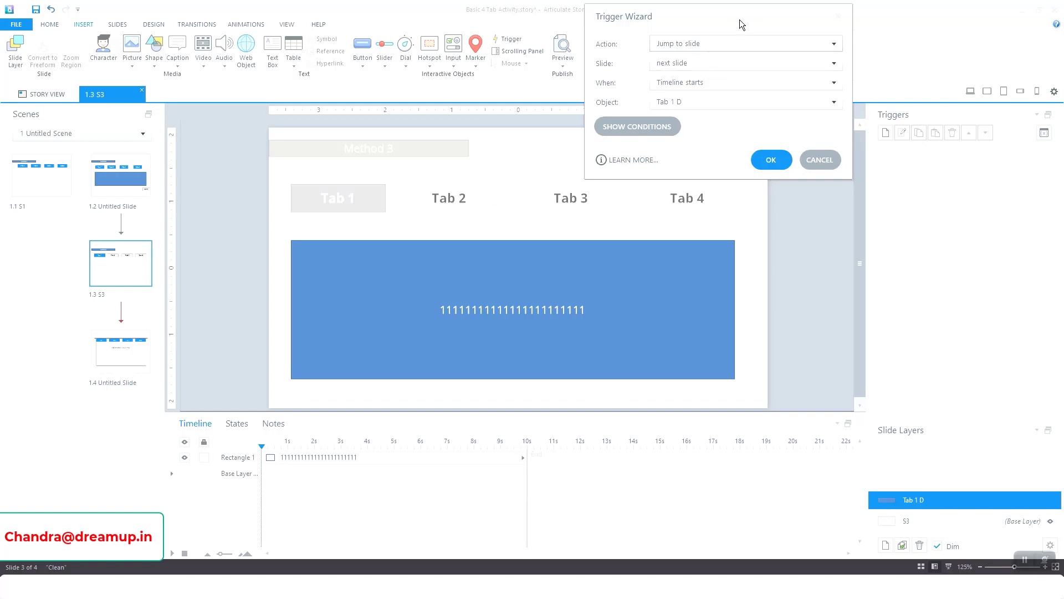
drag(739, 19, 779, 66)
click(786, 88)
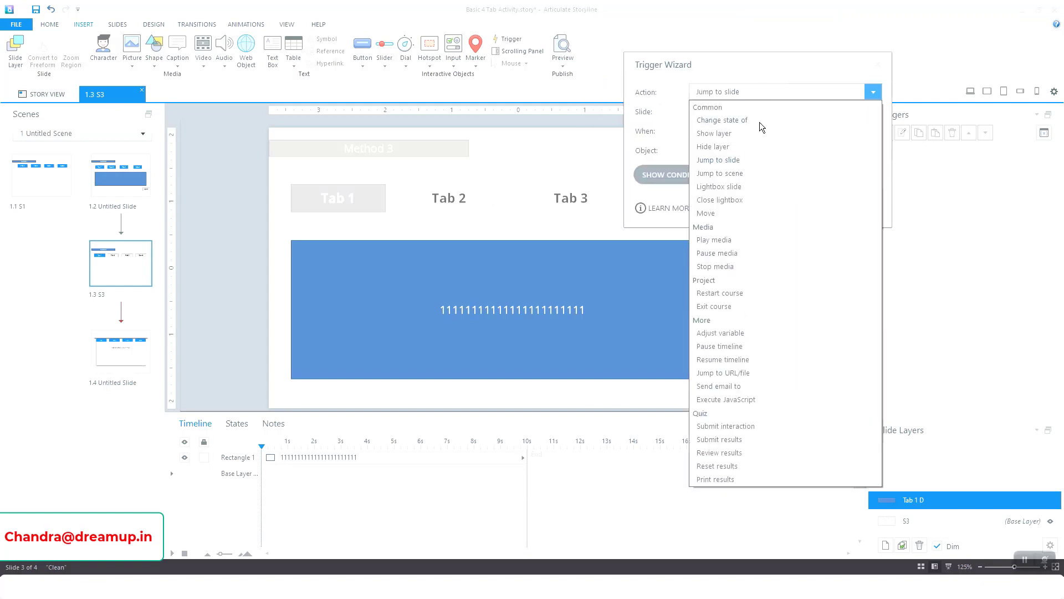
click(759, 121)
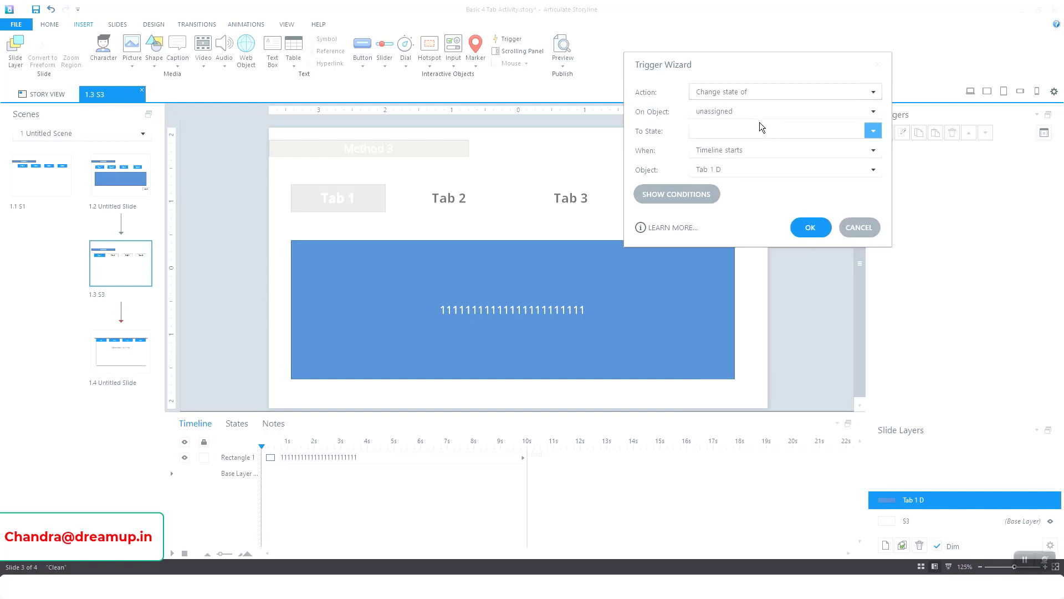
click(736, 109)
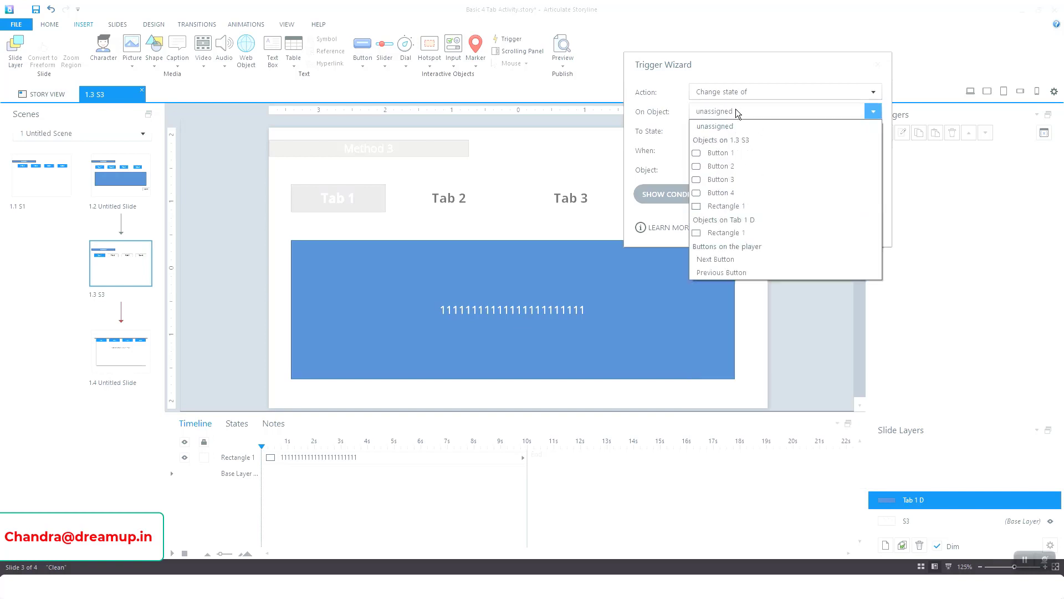
click(733, 166)
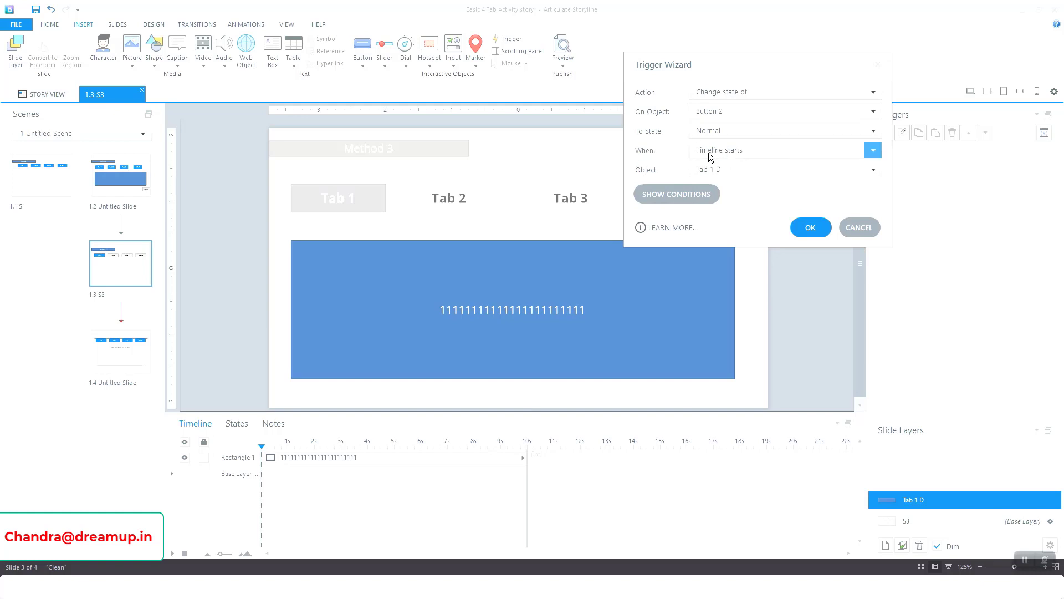
click(755, 152)
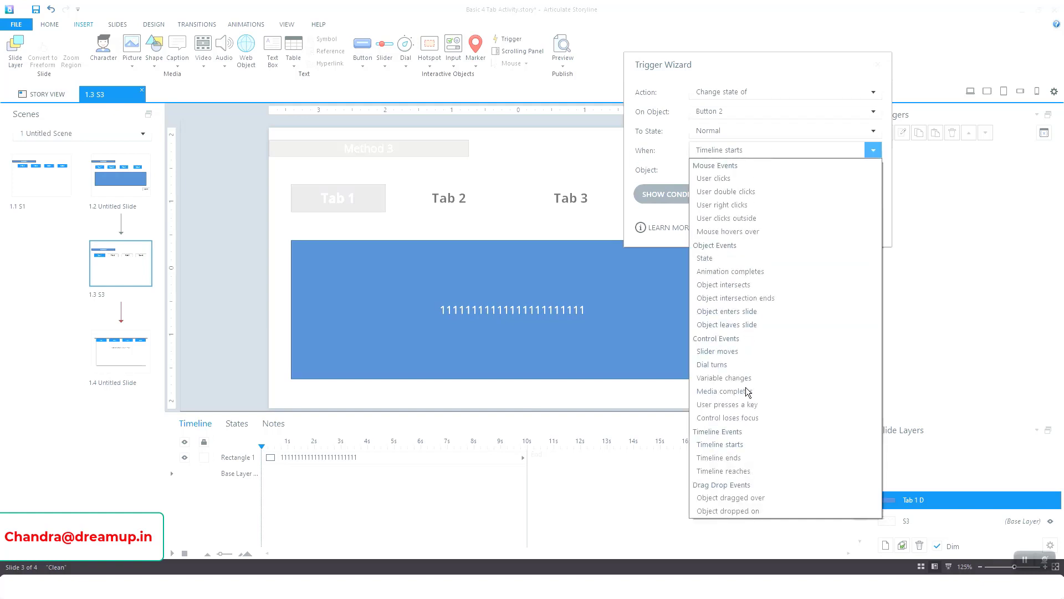
click(763, 459)
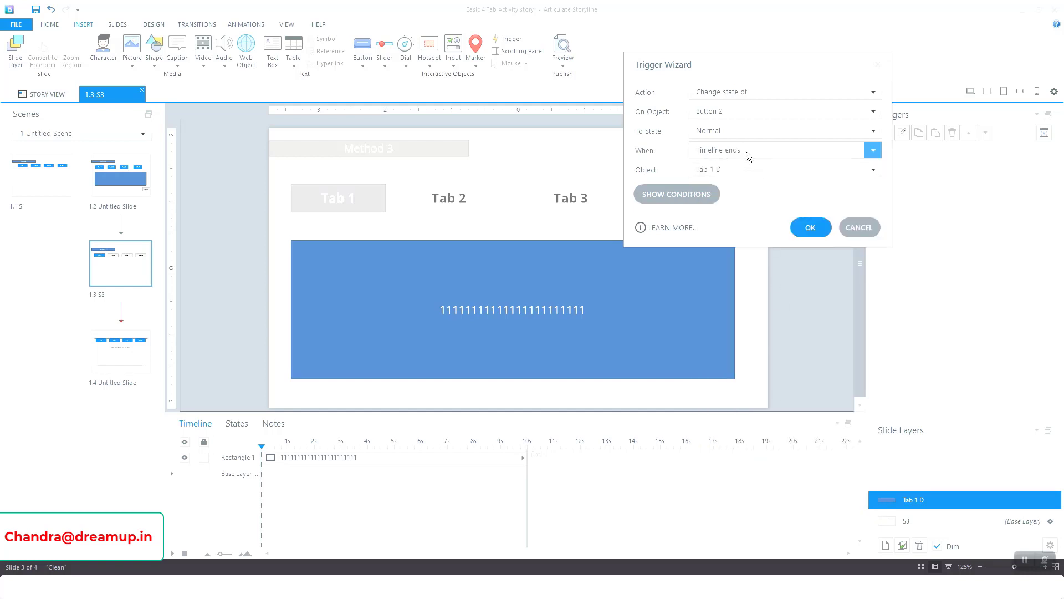
click(815, 230)
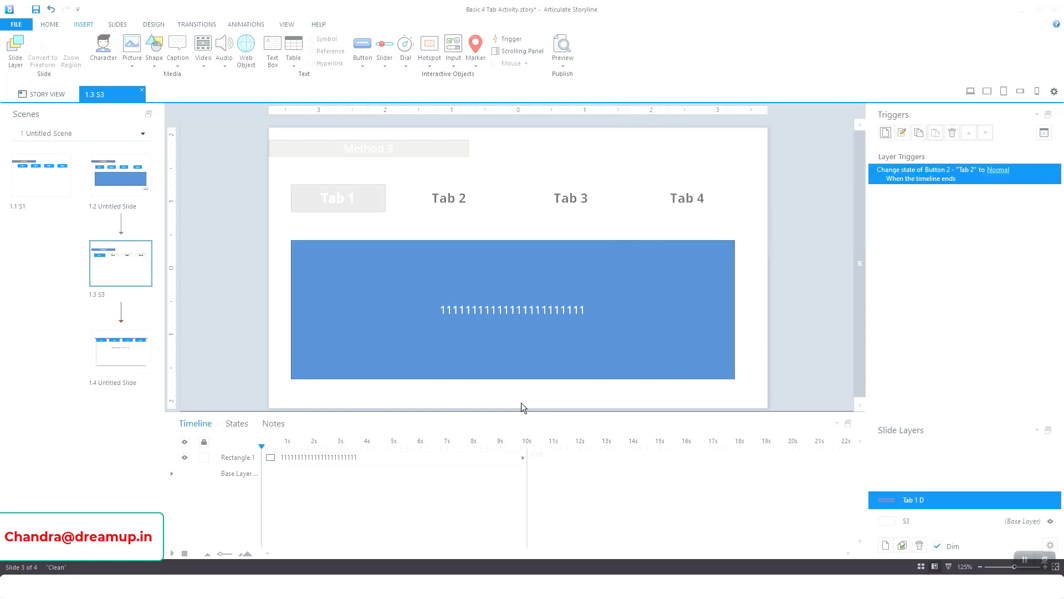
click(35, 8)
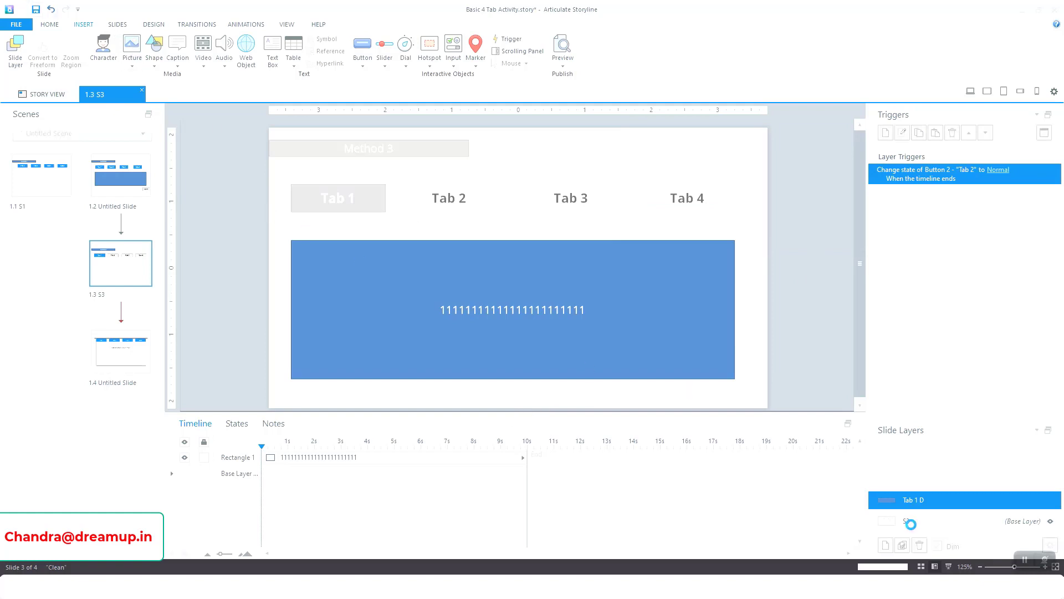
Add a trigger to the Tab 1 button on the base layer that shows layer Tab 1 D when the user clicks, and save
click(385, 202)
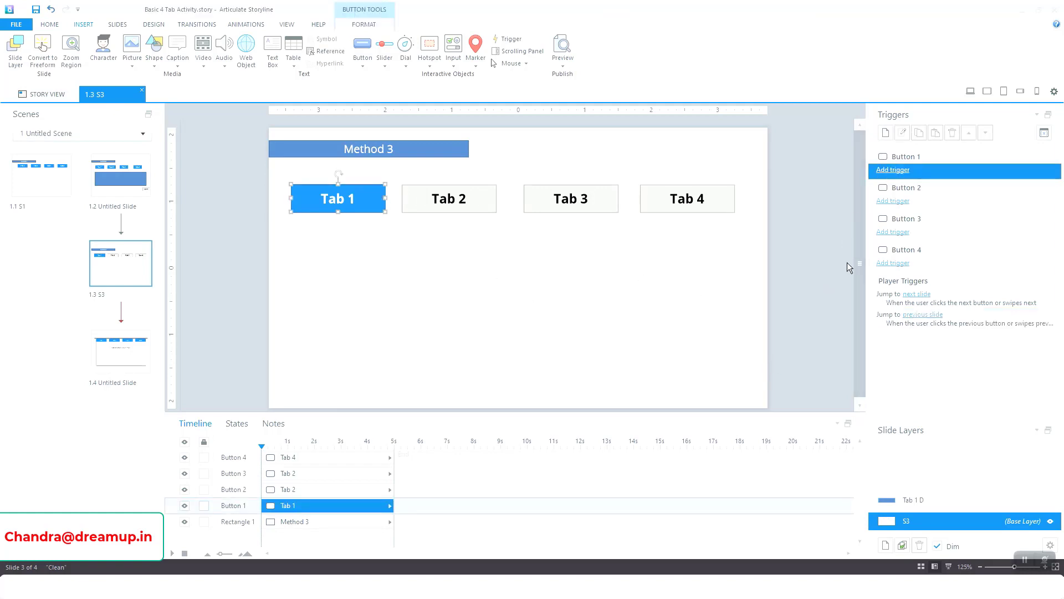
click(891, 169)
click(765, 93)
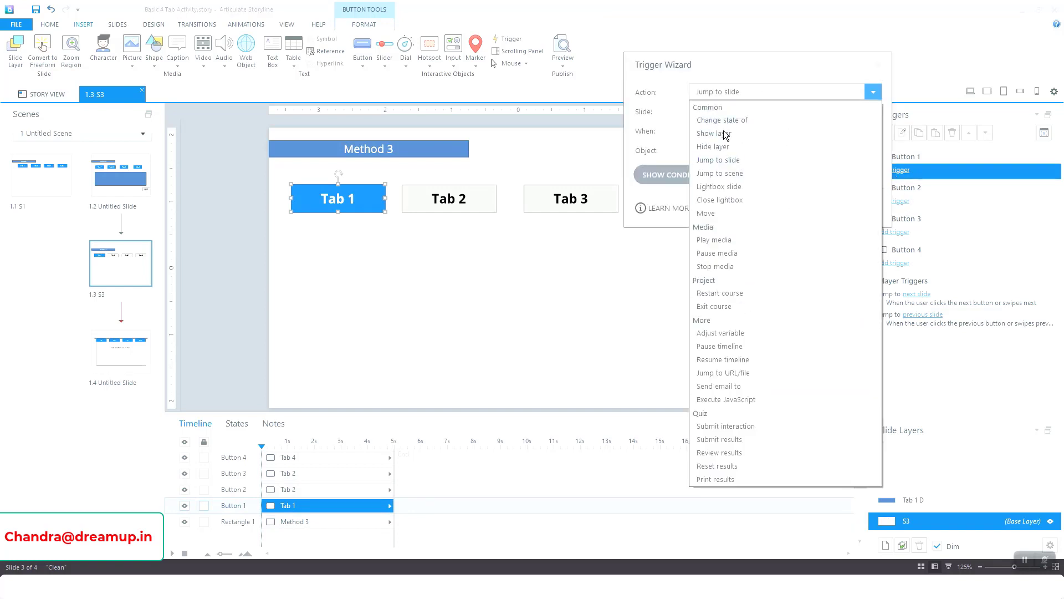
click(724, 133)
click(723, 112)
click(728, 139)
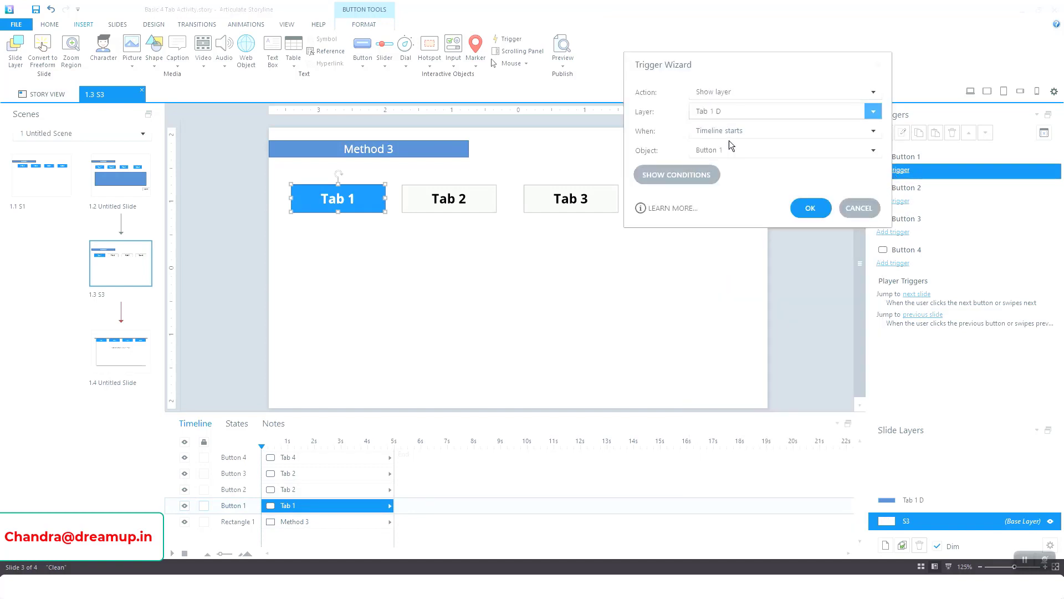
click(727, 129)
click(723, 159)
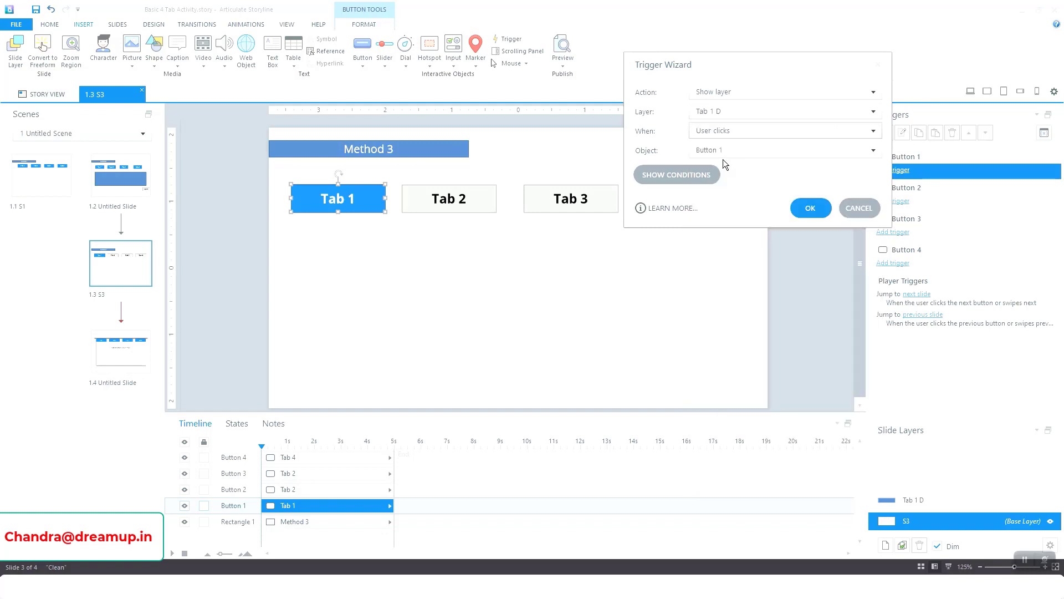
click(801, 206)
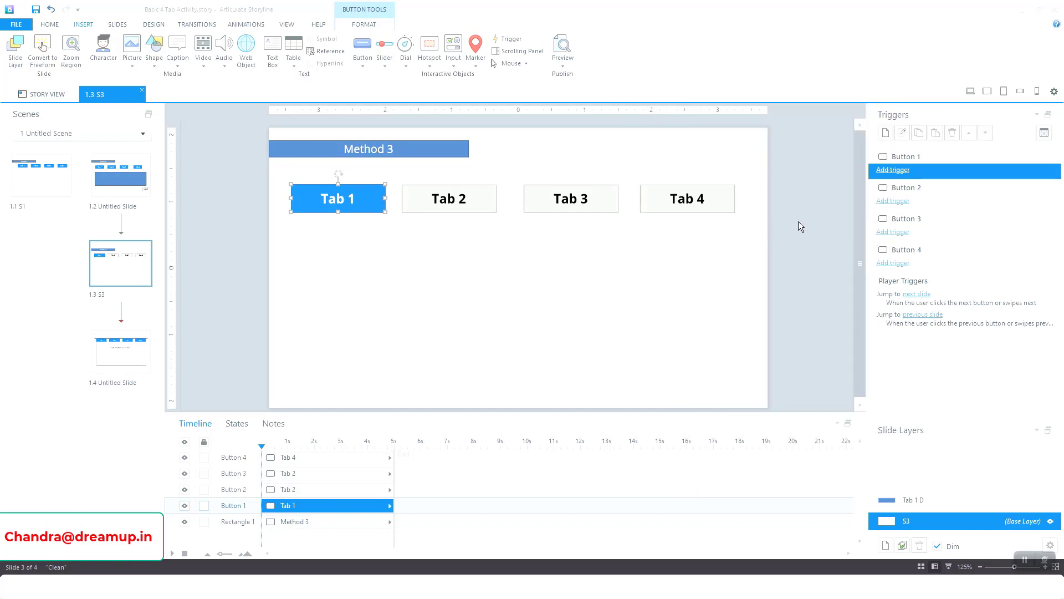
click(36, 11)
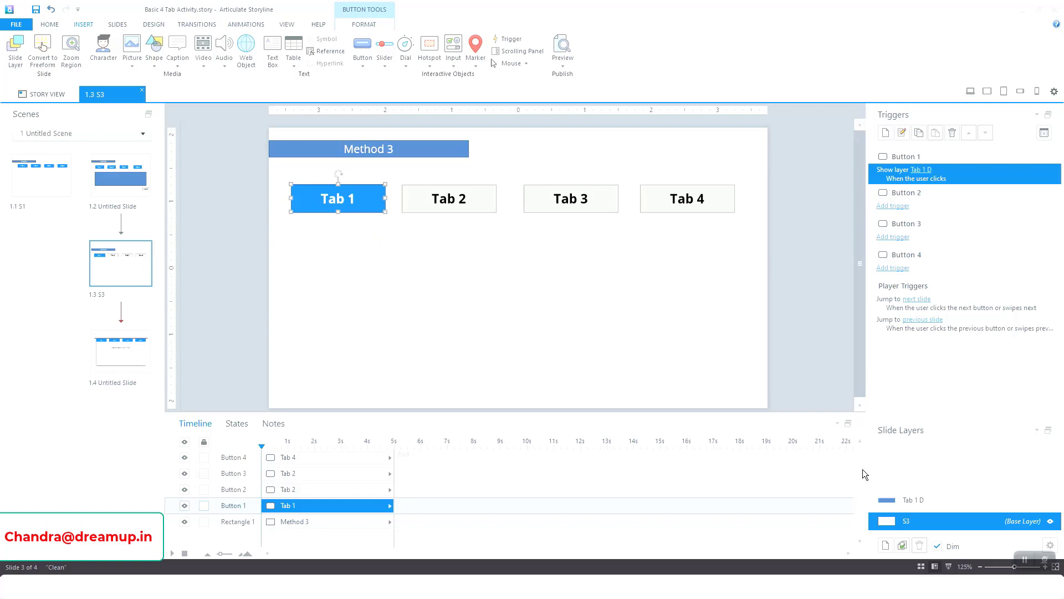
Preview the Method 3 slide from its base layer, test the Tab 1 and Tab 2 buttons, and close the preview
click(927, 499)
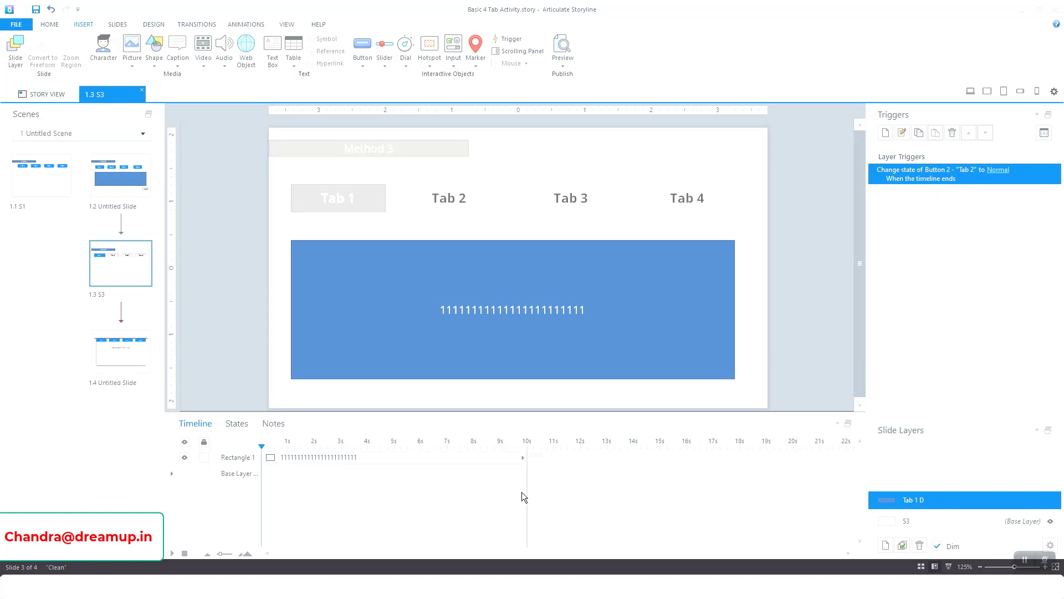
click(905, 523)
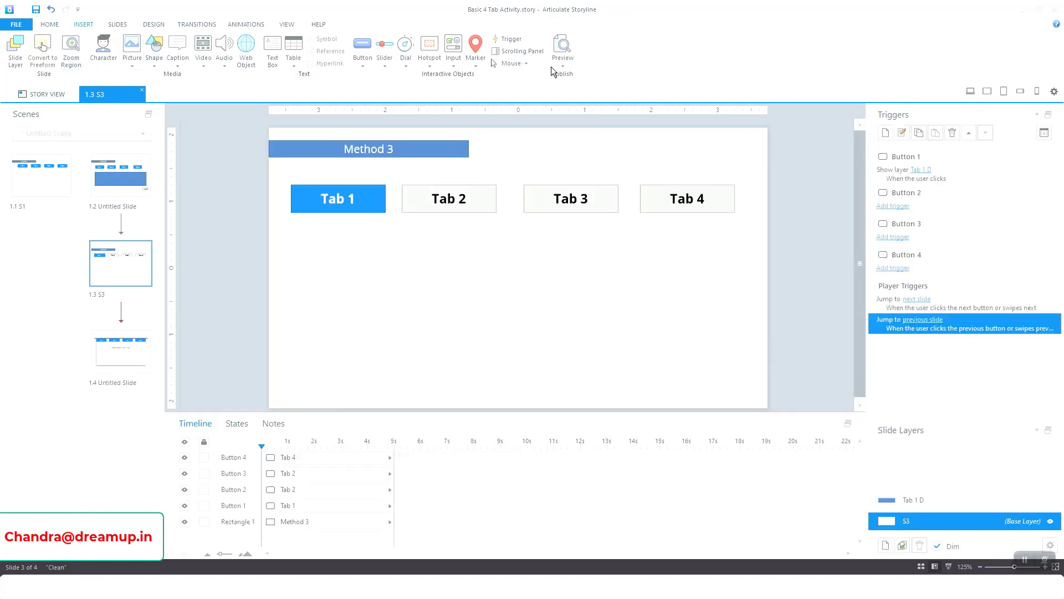
click(567, 65)
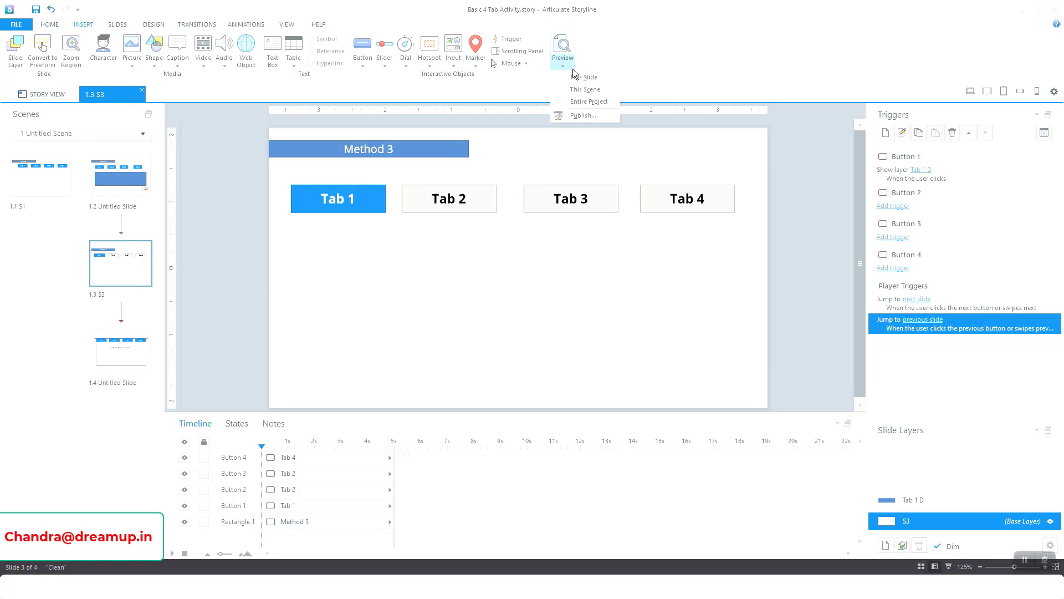
click(579, 79)
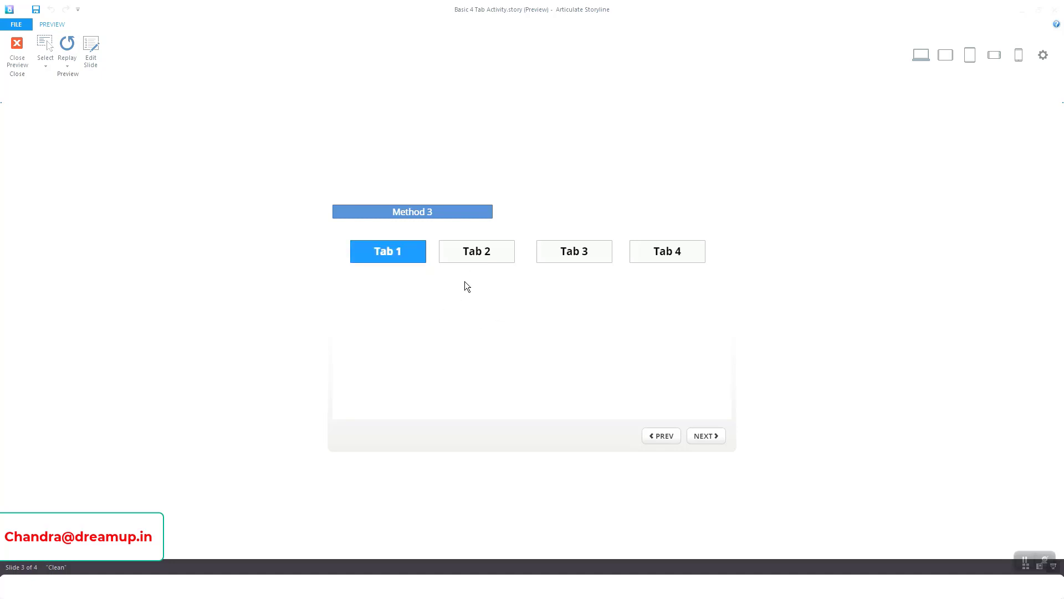
click(380, 258)
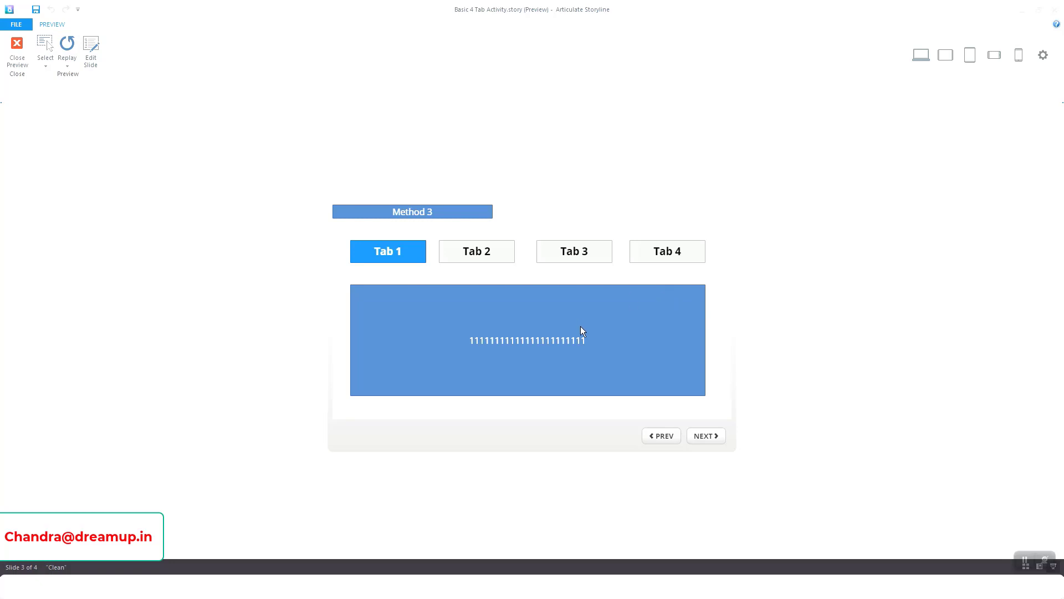
click(511, 260)
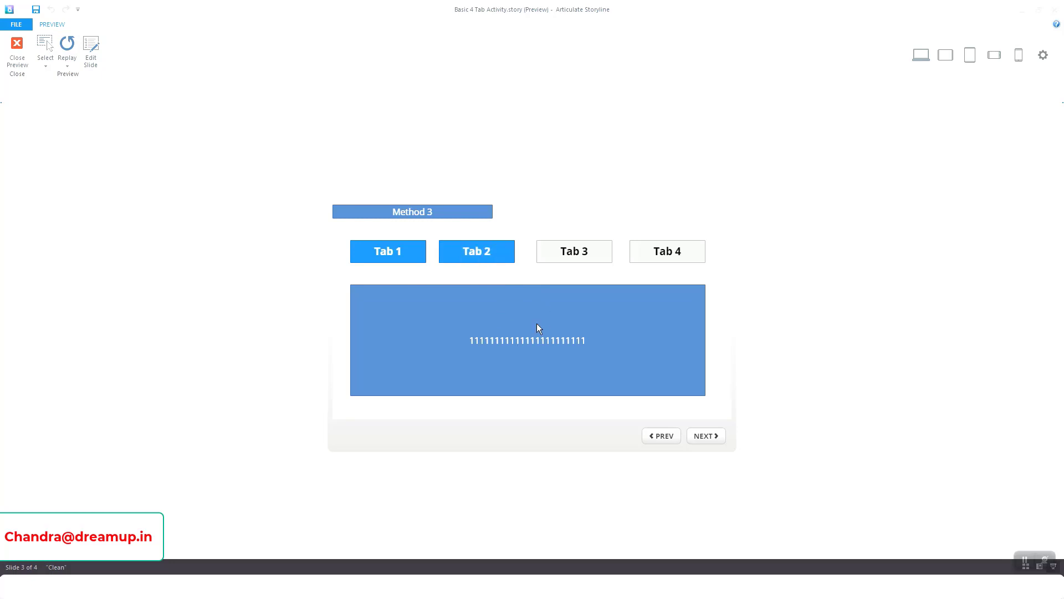
click(21, 56)
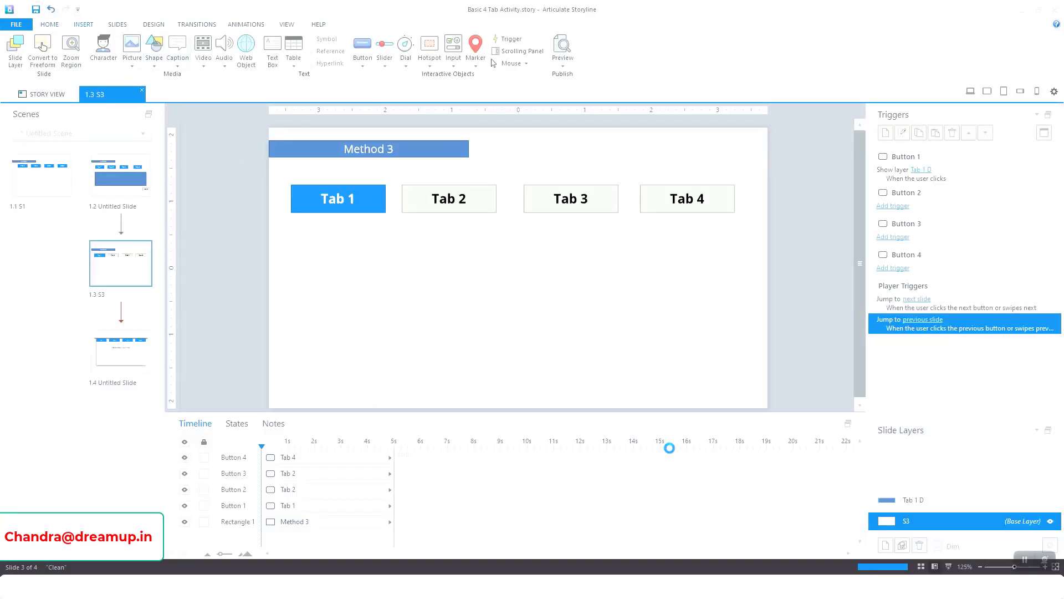
Shorten the Tab 1 D layer's timeline to 3 seconds and save the project
click(881, 500)
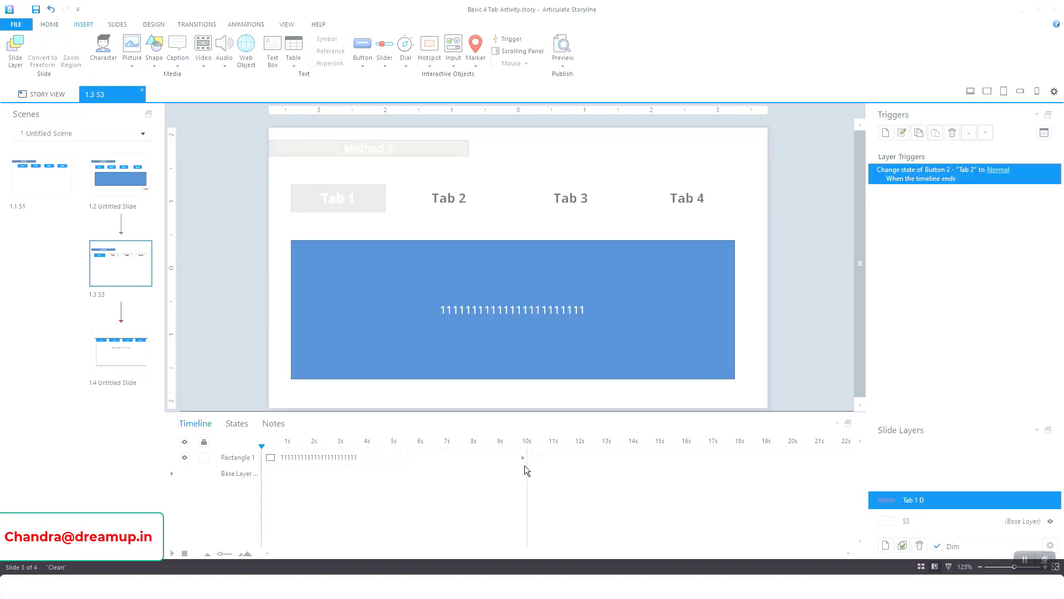
drag(525, 466, 341, 482)
click(36, 10)
Preview the slide again to check how Tab 1 unlocks Tab 2 with the shortened timeline, and close the preview
click(561, 66)
click(599, 113)
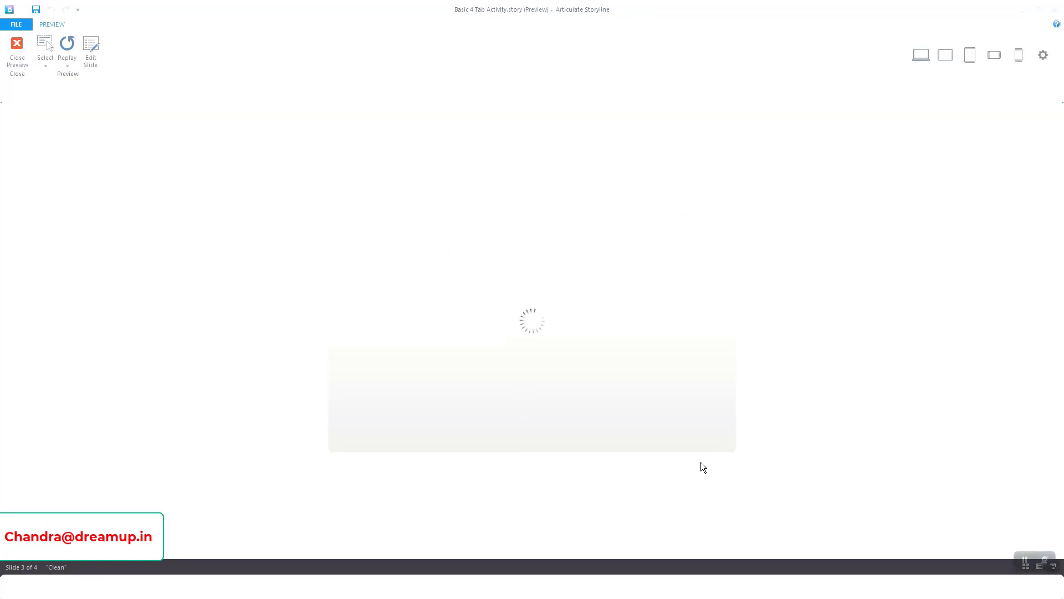
click(373, 262)
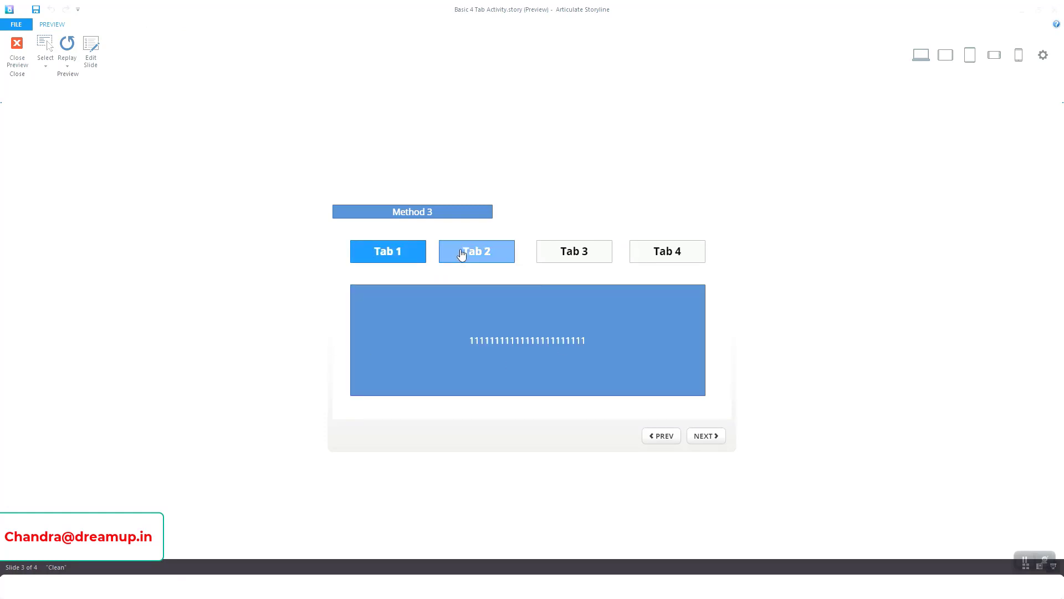
click(17, 46)
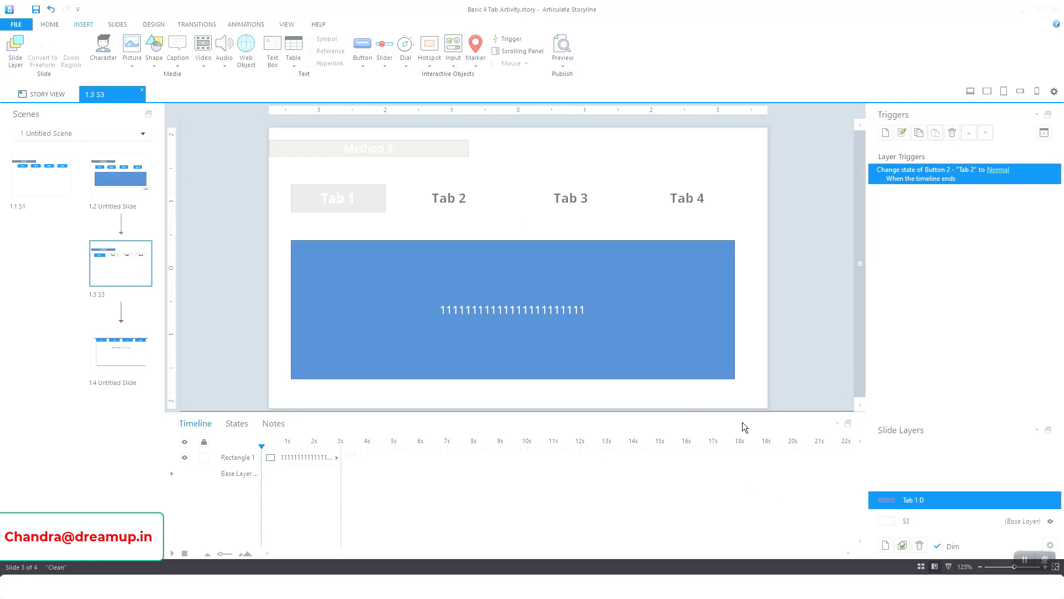
Duplicate the Tab 1 D layer and rename the copy Tab 2 D
click(905, 547)
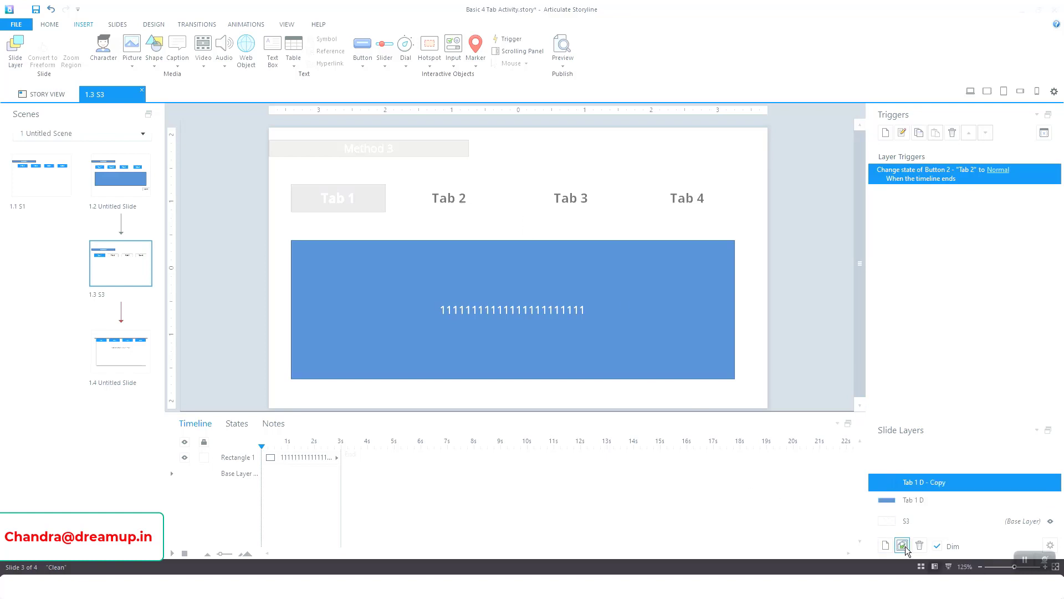
double_click(939, 483)
drag(938, 484, 978, 482)
key(BackSpace)
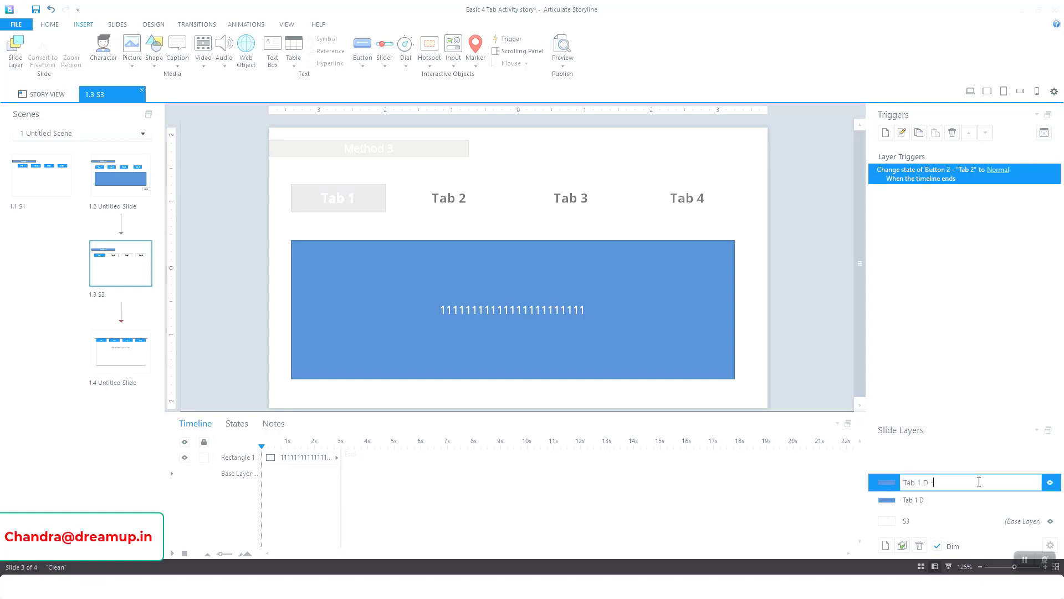
key(BackSpace)
text(2)
key(Delete)
key(Return)
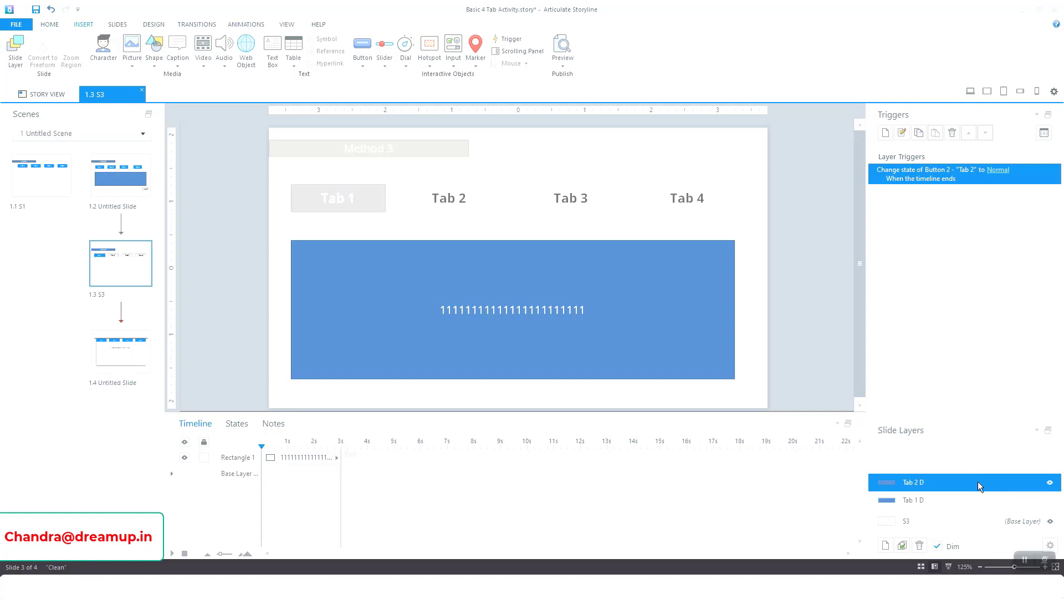
Edit the Tab 2 D layer's timeline-end trigger so it changes the state of Button 3
double_click(957, 178)
click(721, 110)
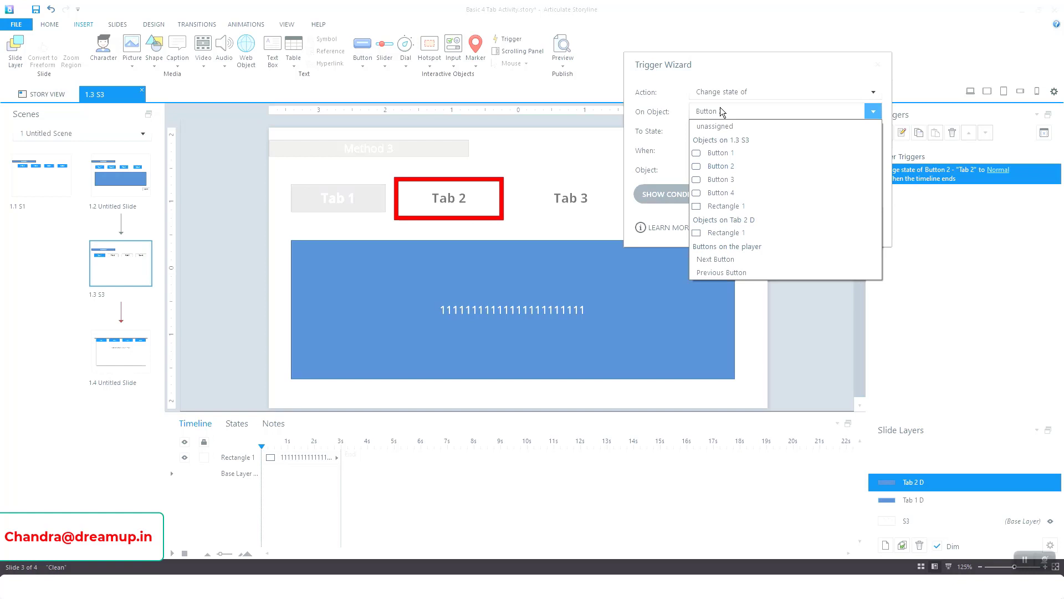
click(723, 179)
click(810, 229)
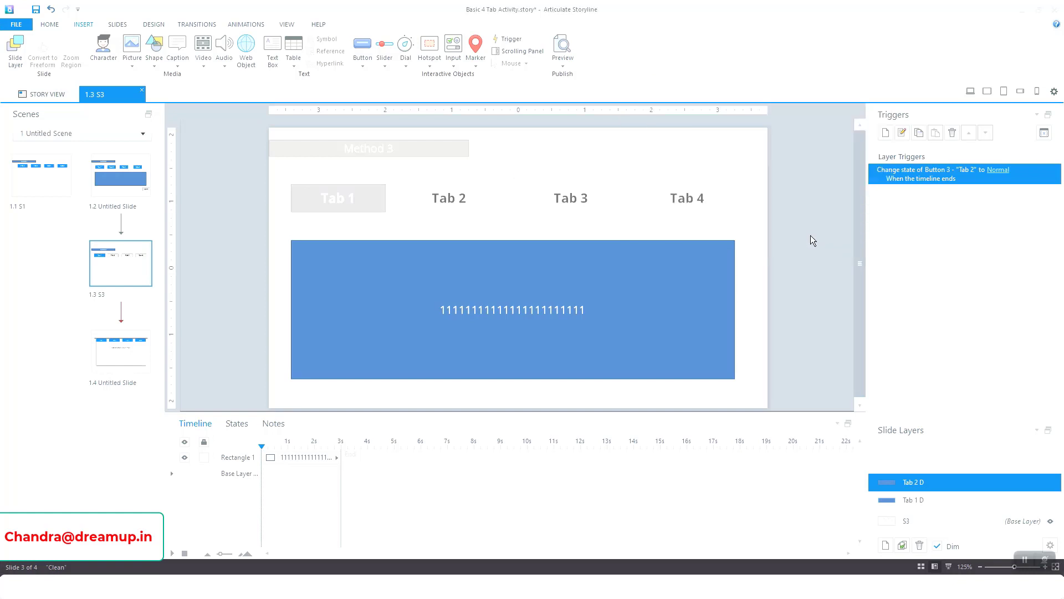
Duplicate the Tab 2 D layer, rename the copy Tab 3 D, and enlarge the layer list's area
click(906, 544)
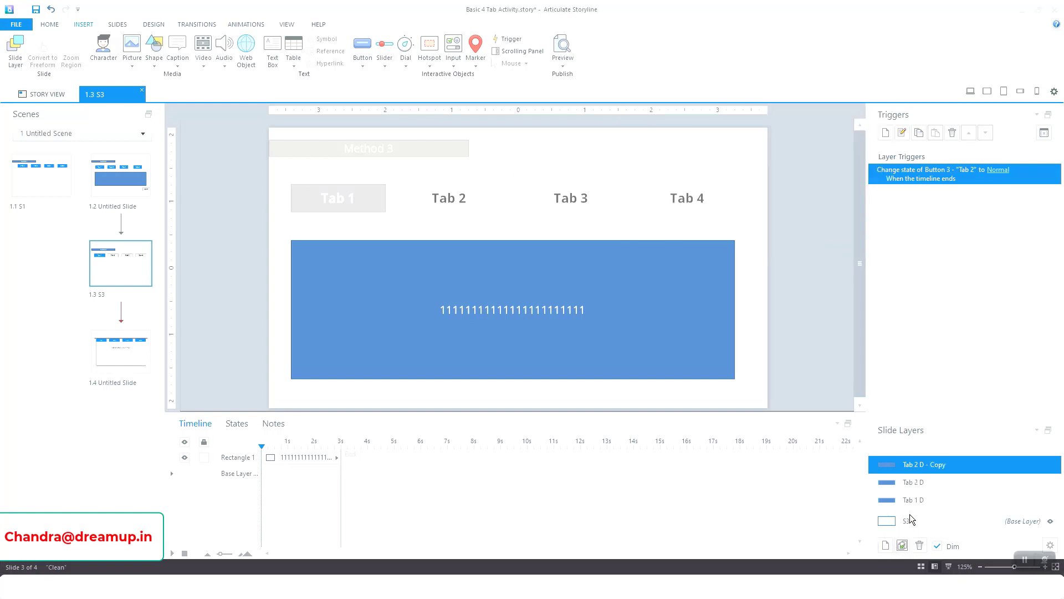
double_click(912, 464)
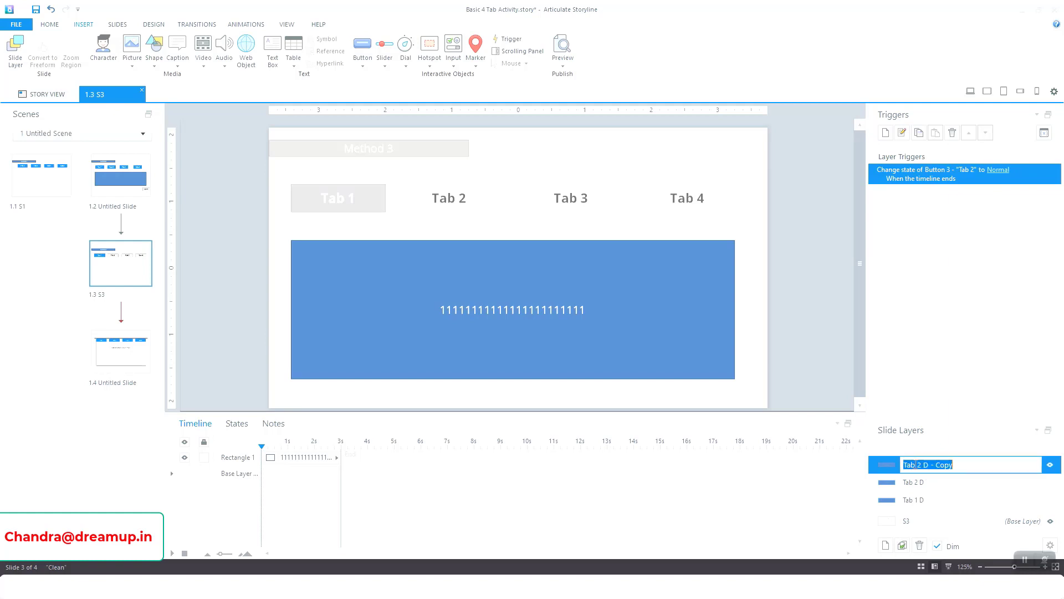
click(917, 464)
key(BackSpace)
text(3)
key(shift+End)
key(BackSpace)
key(Return)
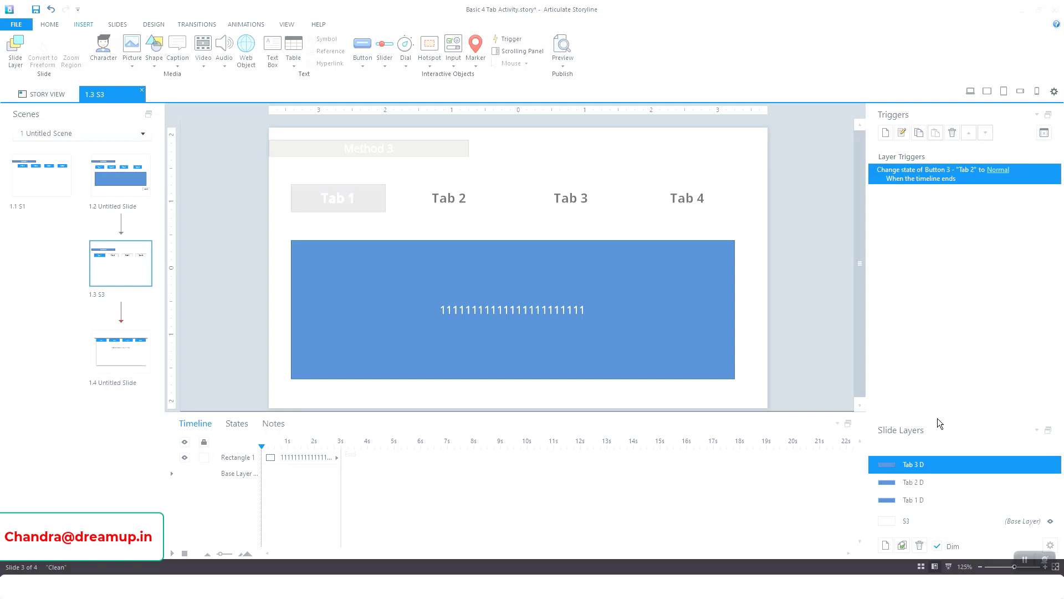
drag(936, 419, 936, 373)
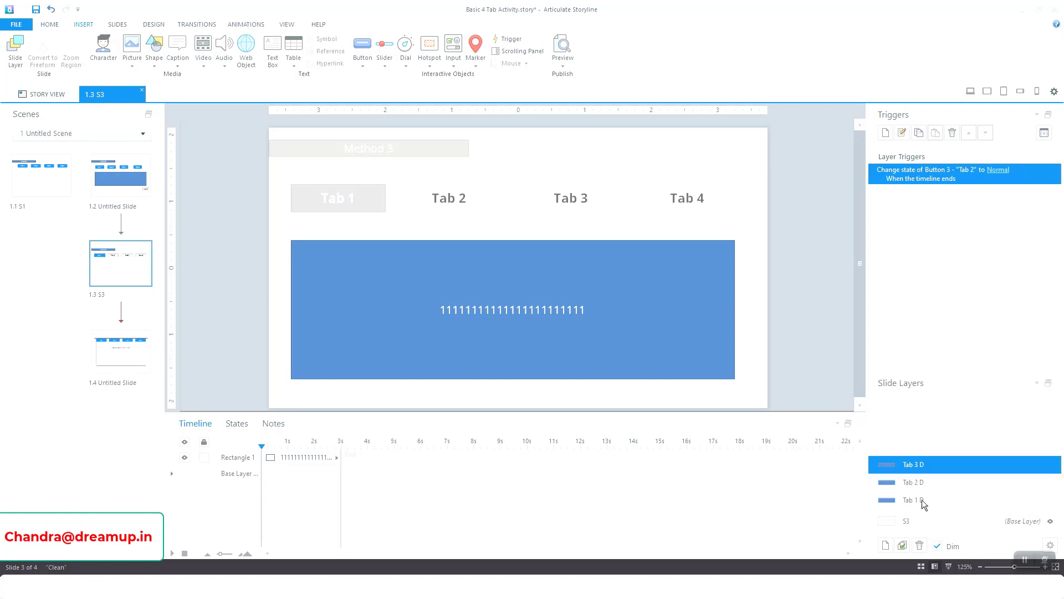
Duplicate the Tab 3 D layer and rename the copy Tab 4 D
click(905, 544)
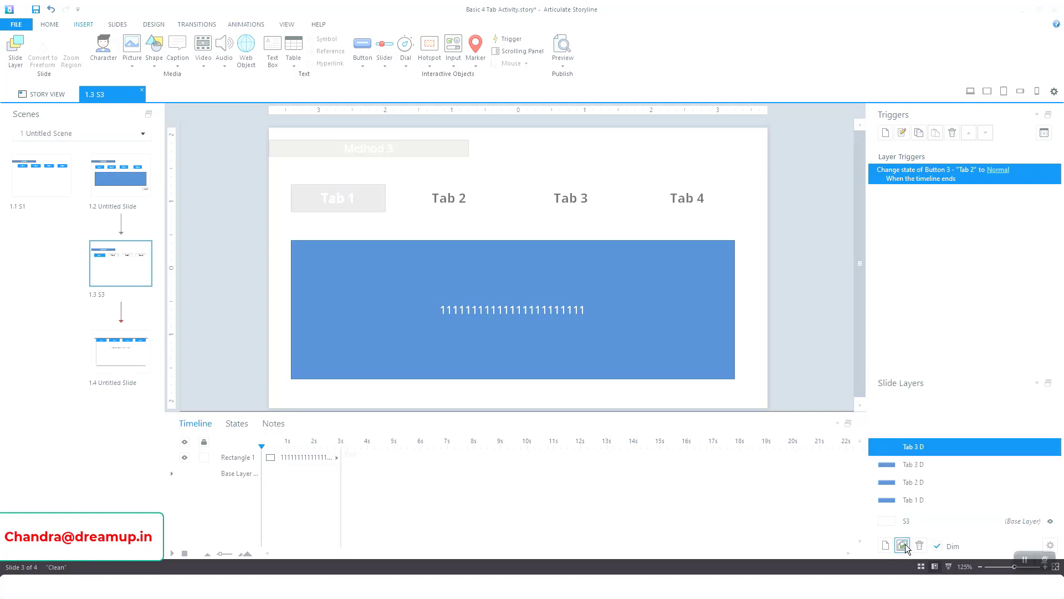
click(916, 446)
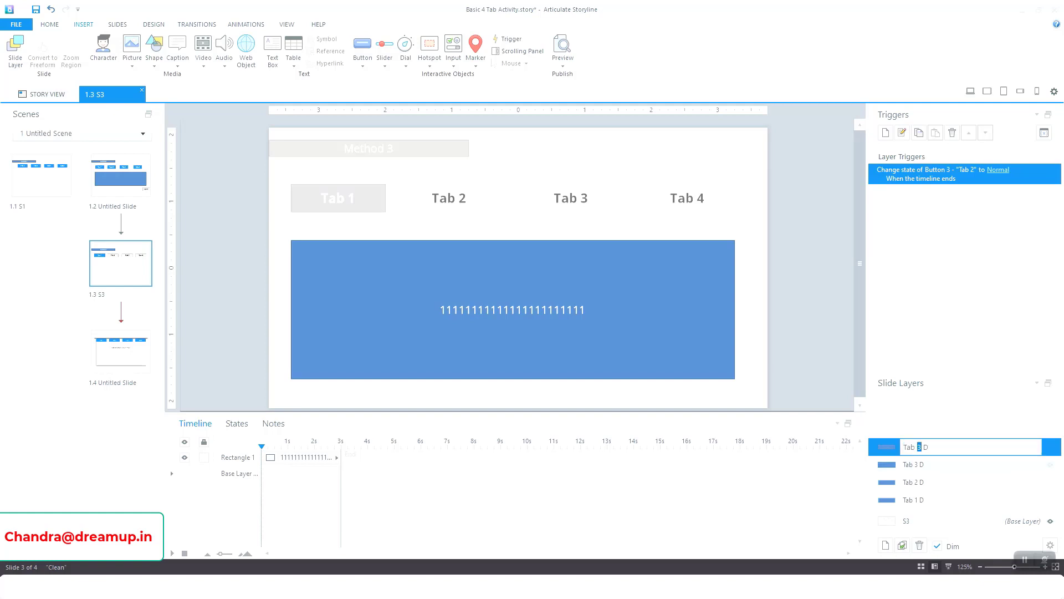
key(Return)
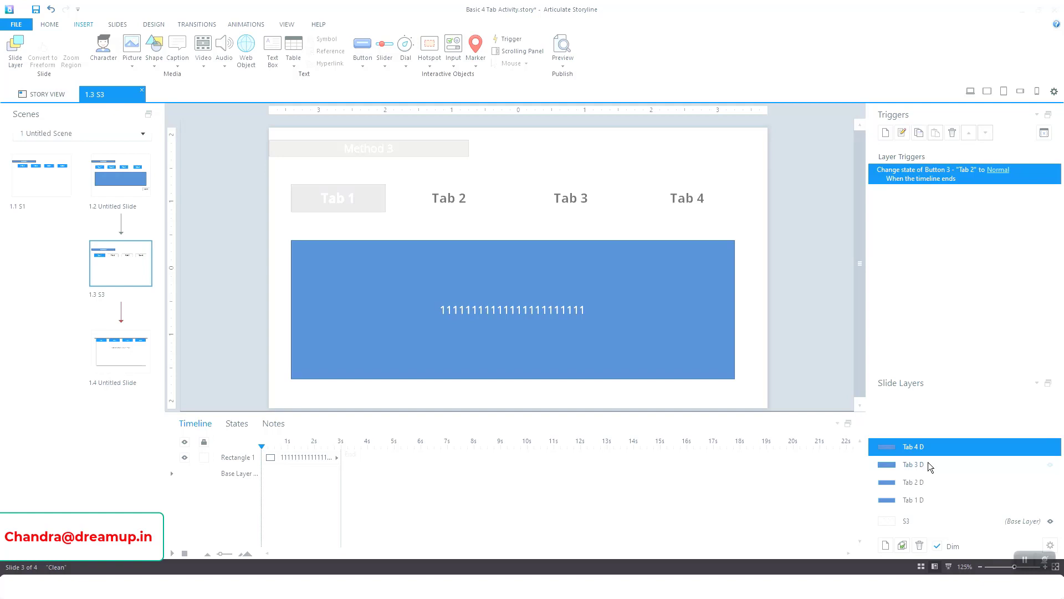
Edit the Tab 3 D layer's timeline-end trigger so it changes the state of Button 4 to Normal
click(930, 466)
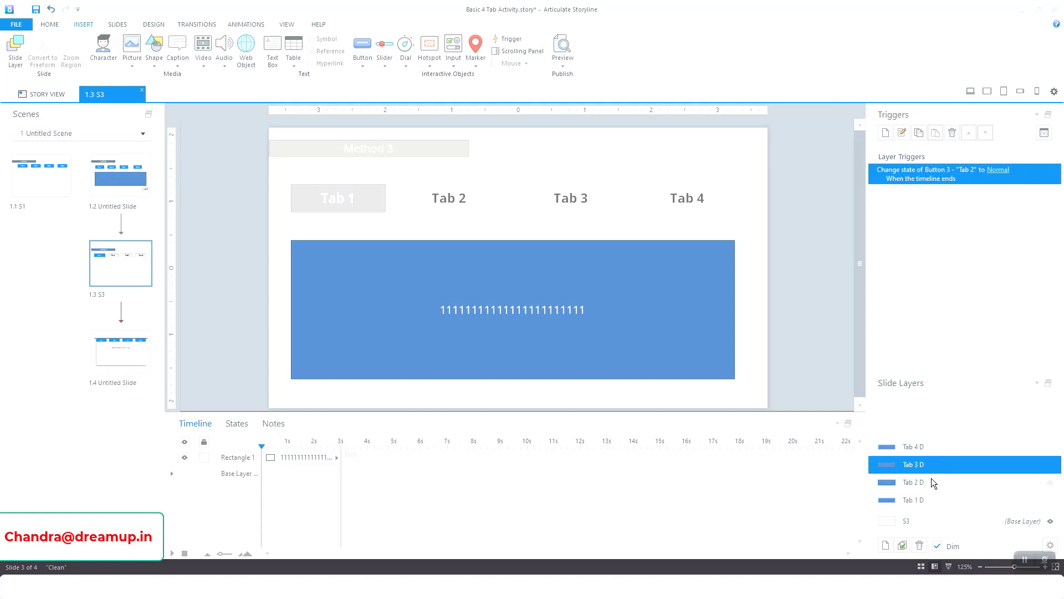
double_click(932, 175)
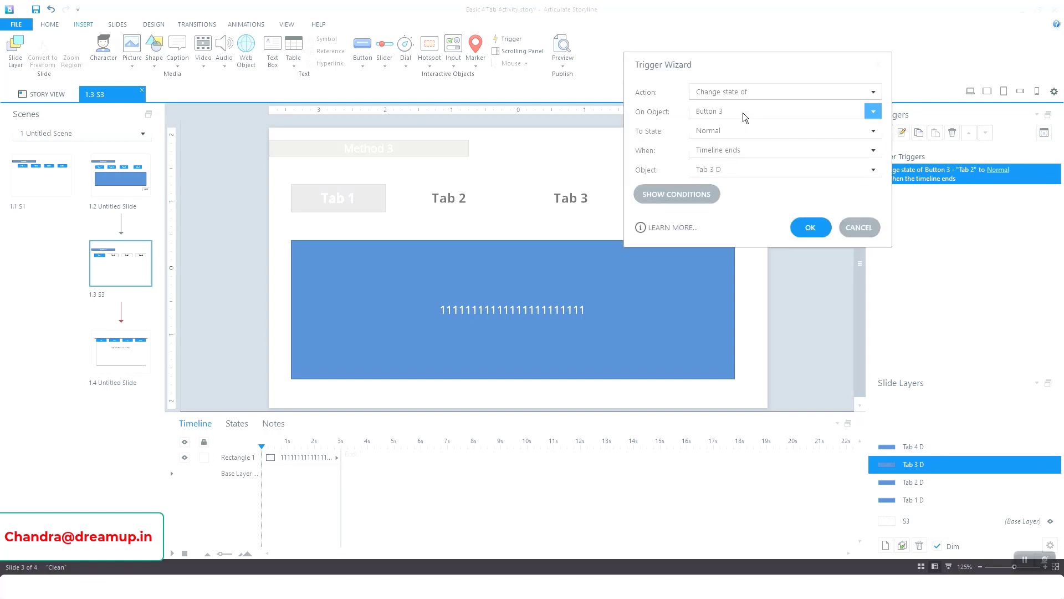
click(742, 112)
click(738, 193)
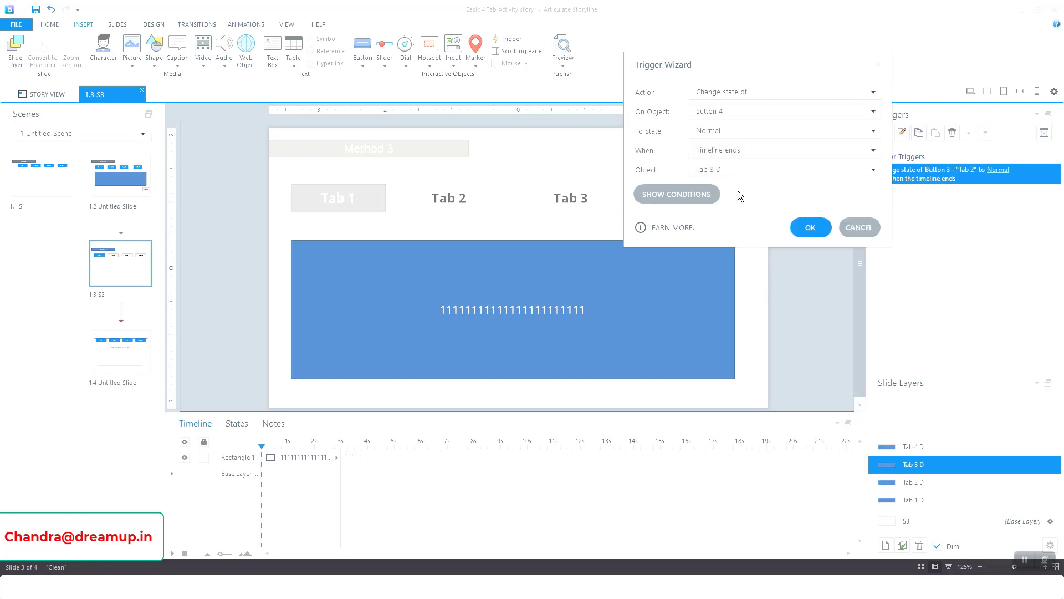
click(811, 227)
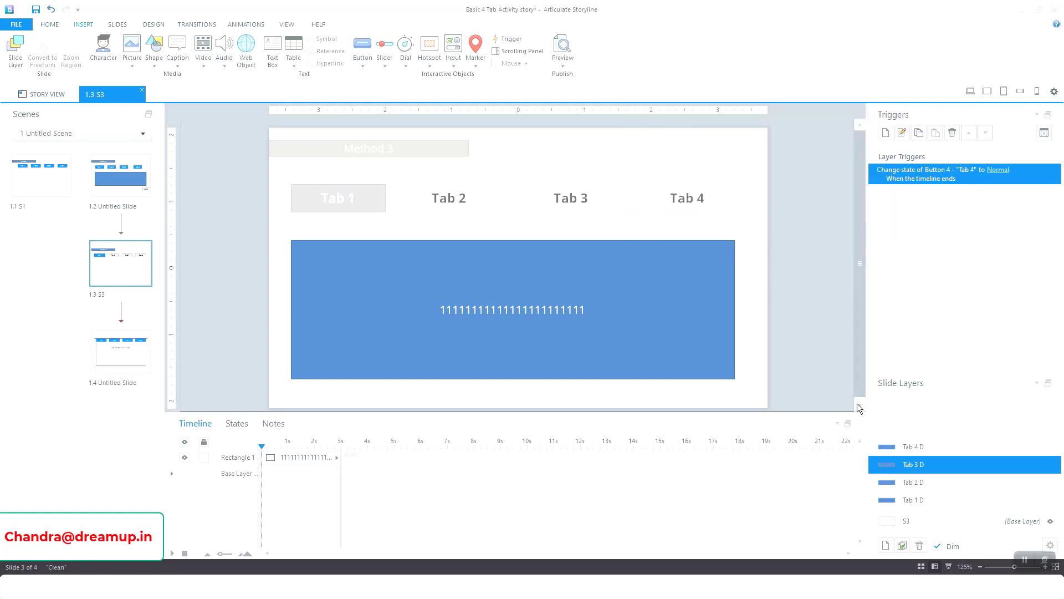
Review the triggers on the base layer and on the Tab 1 D, Tab 2 D and Tab 3 D layers
click(902, 484)
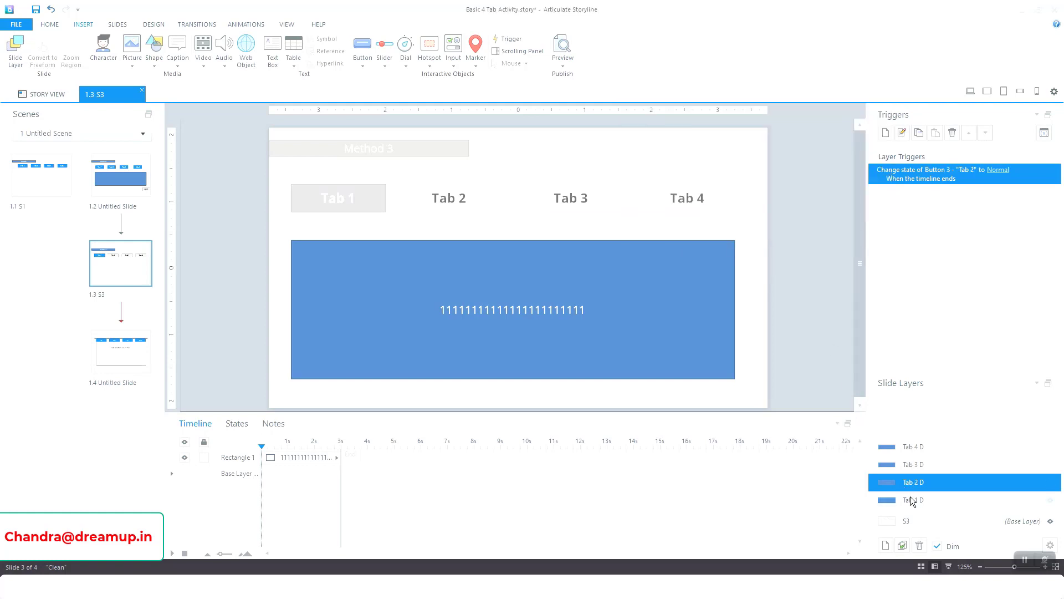
click(910, 498)
click(918, 515)
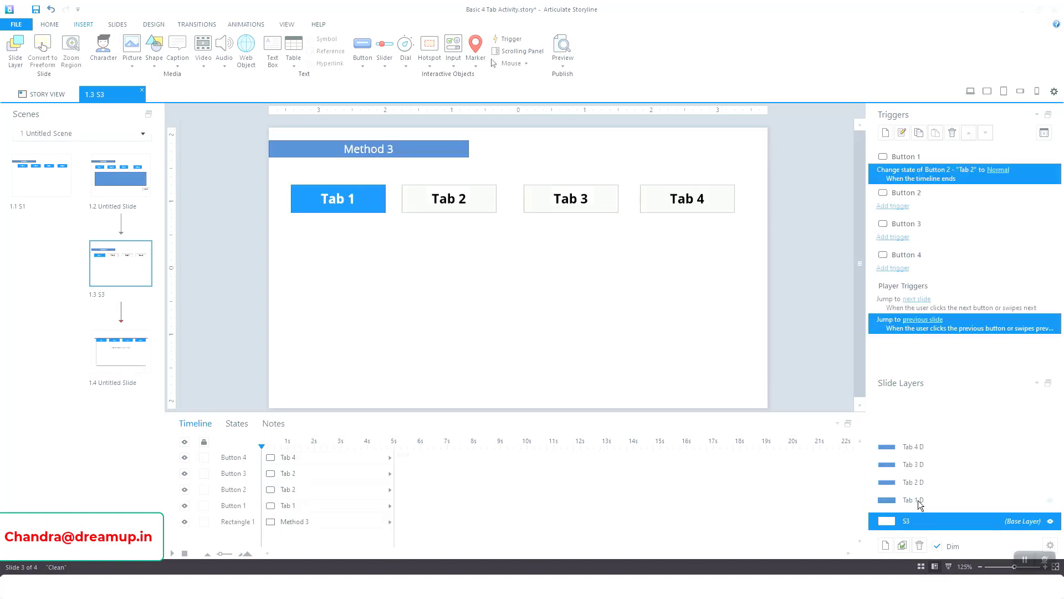
click(918, 500)
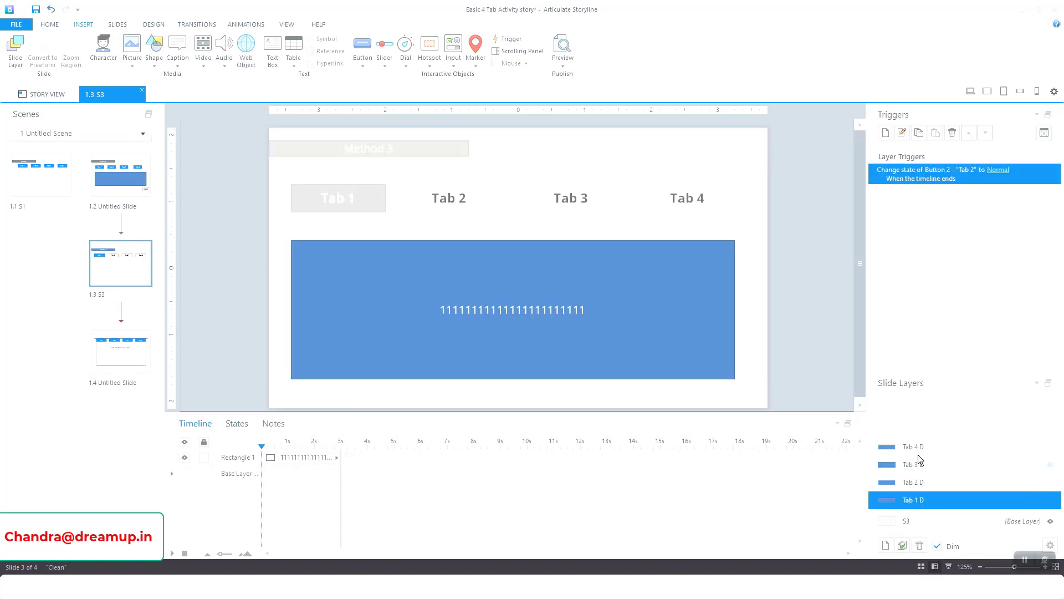
click(943, 483)
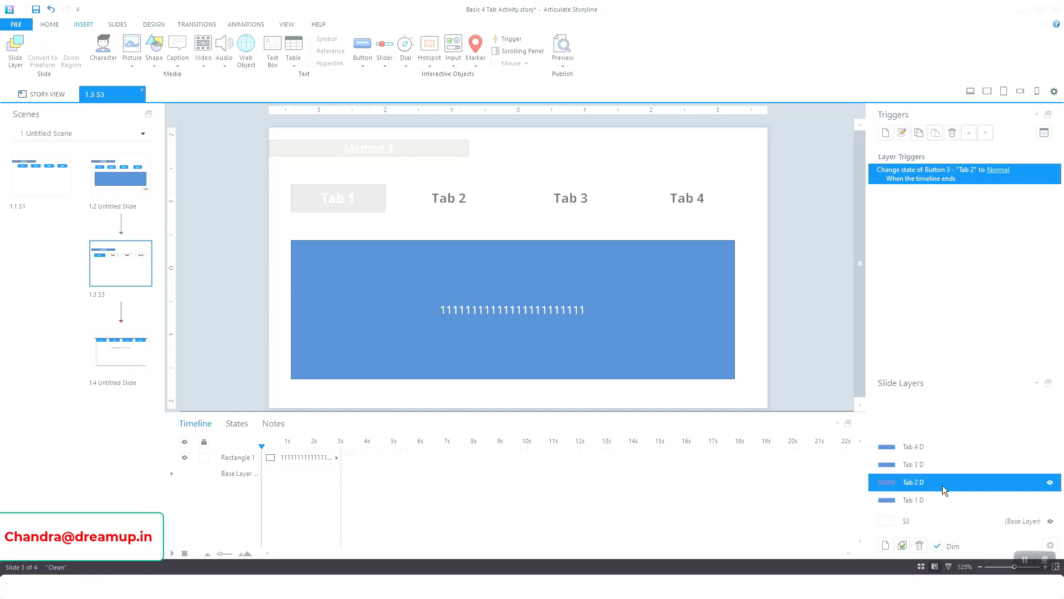
click(937, 462)
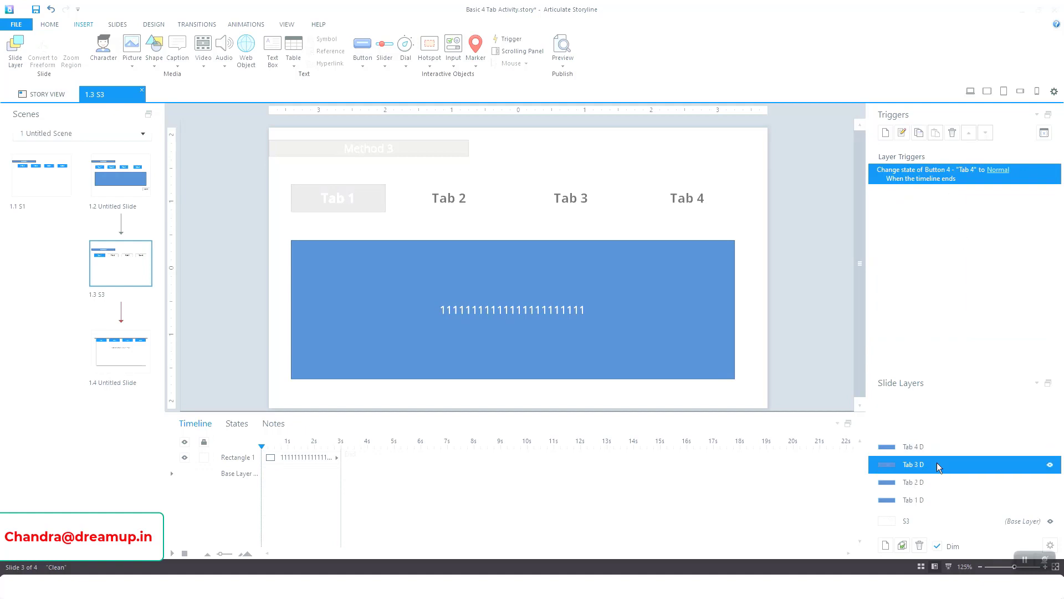
Copy the Next button from the Method 2 slide to the Method 3 slide's base layer and delete its state-change trigger
click(933, 449)
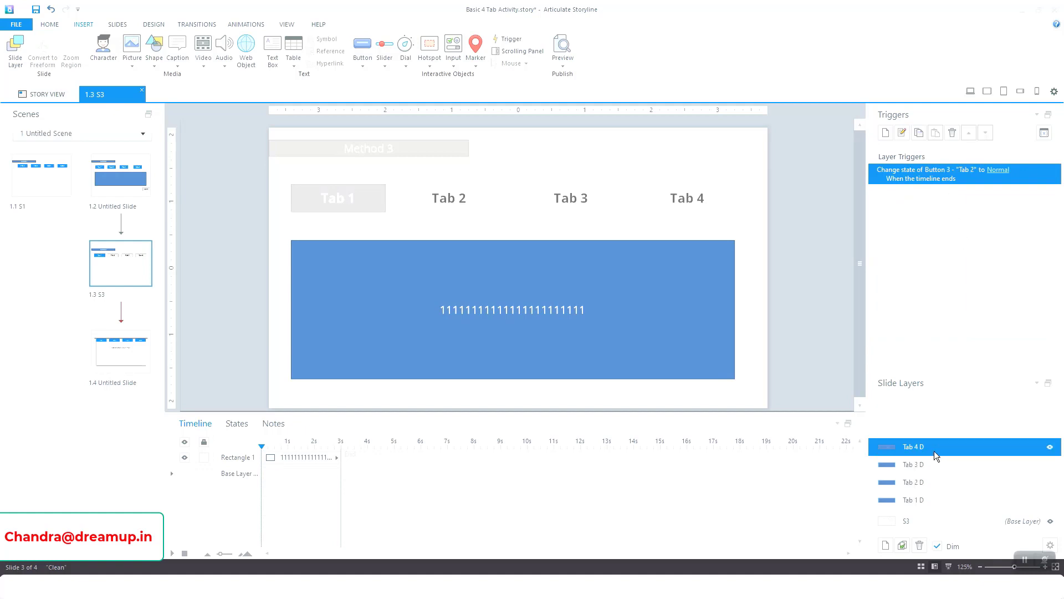
click(939, 523)
click(122, 188)
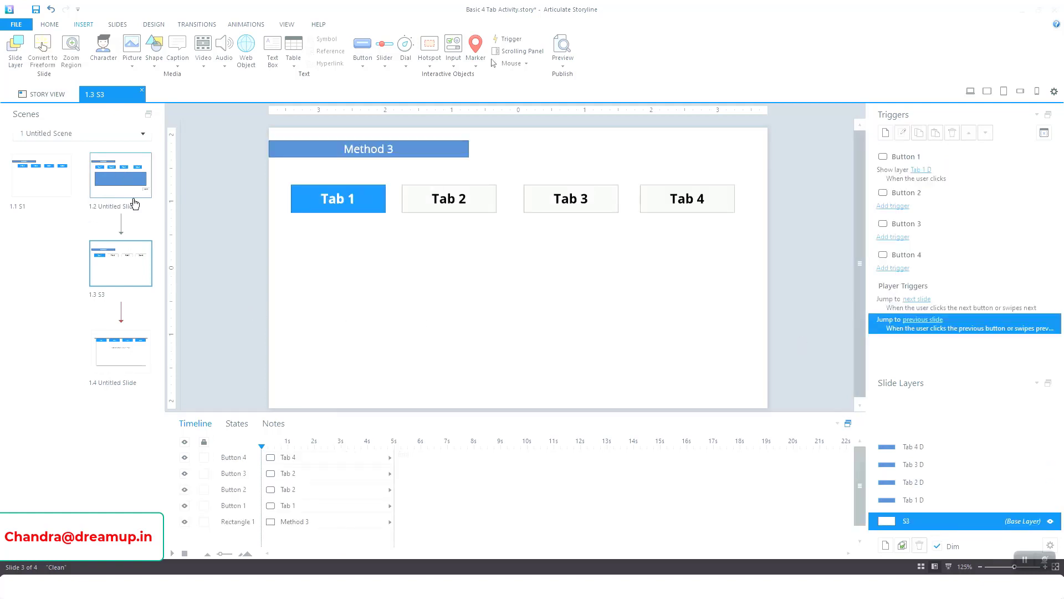
click(759, 387)
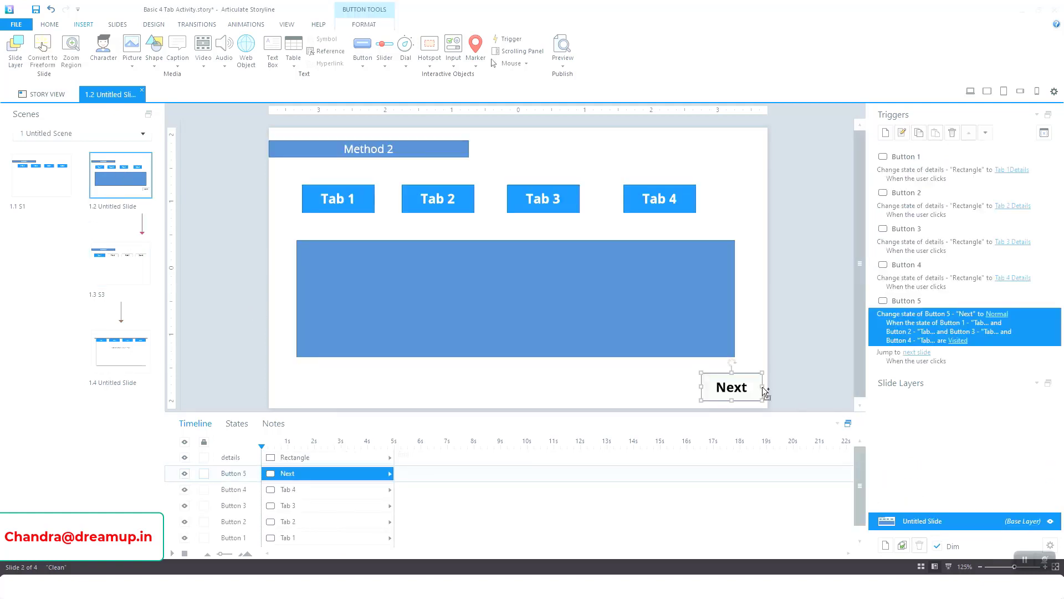
click(92, 263)
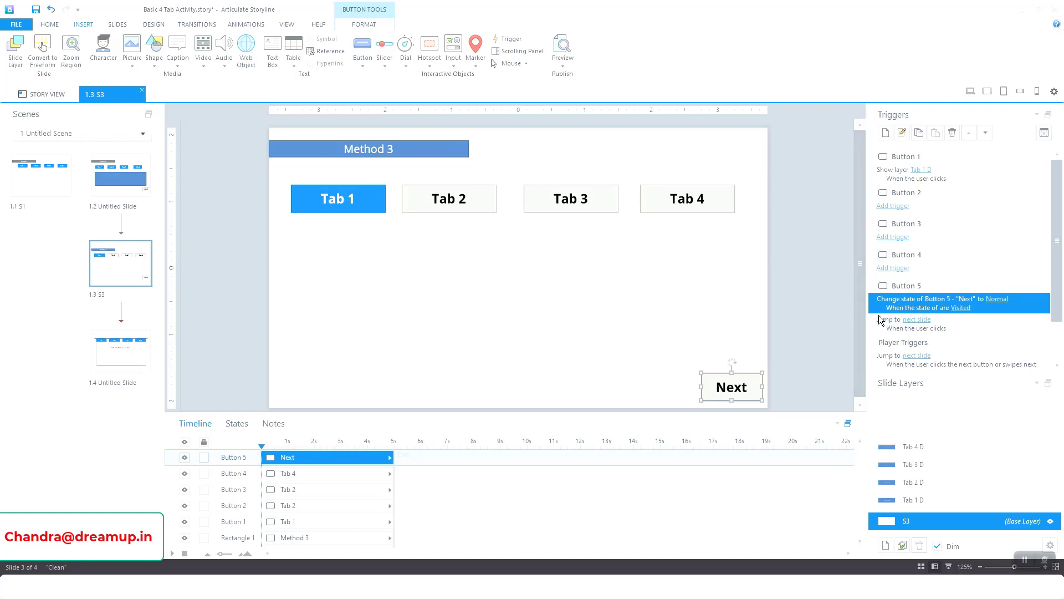
click(953, 133)
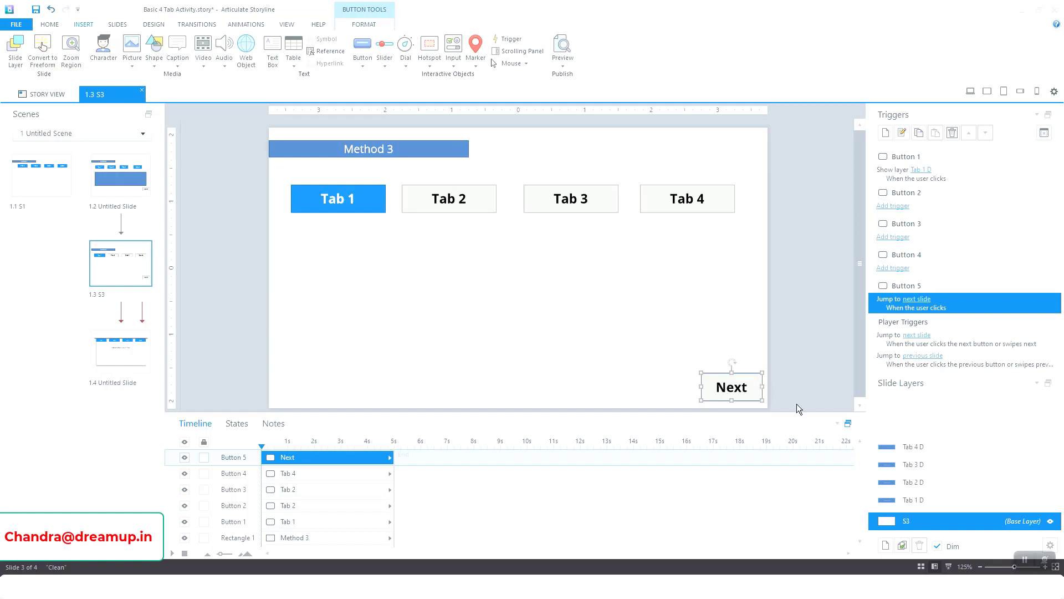
On layer Tab 4 D, retarget the timeline-end trigger to set Button 5 to Normal, and save the project
click(941, 446)
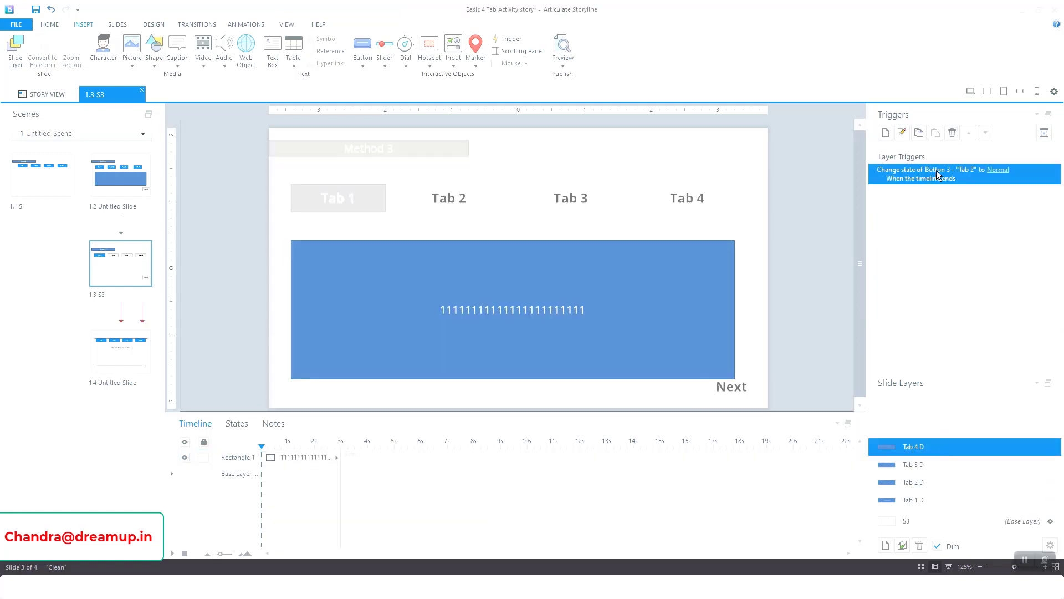
double_click(937, 175)
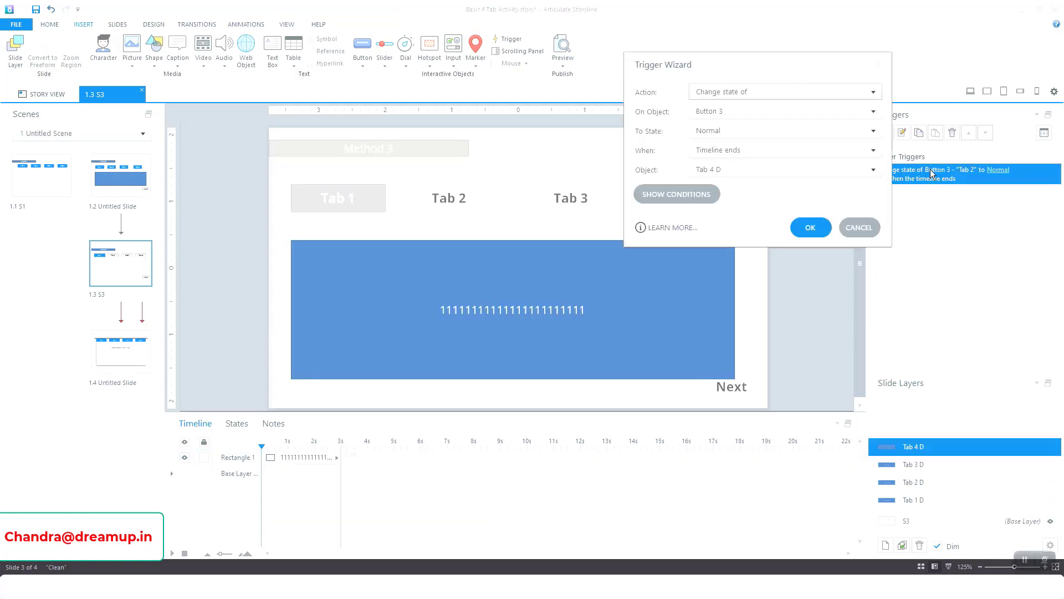
click(741, 106)
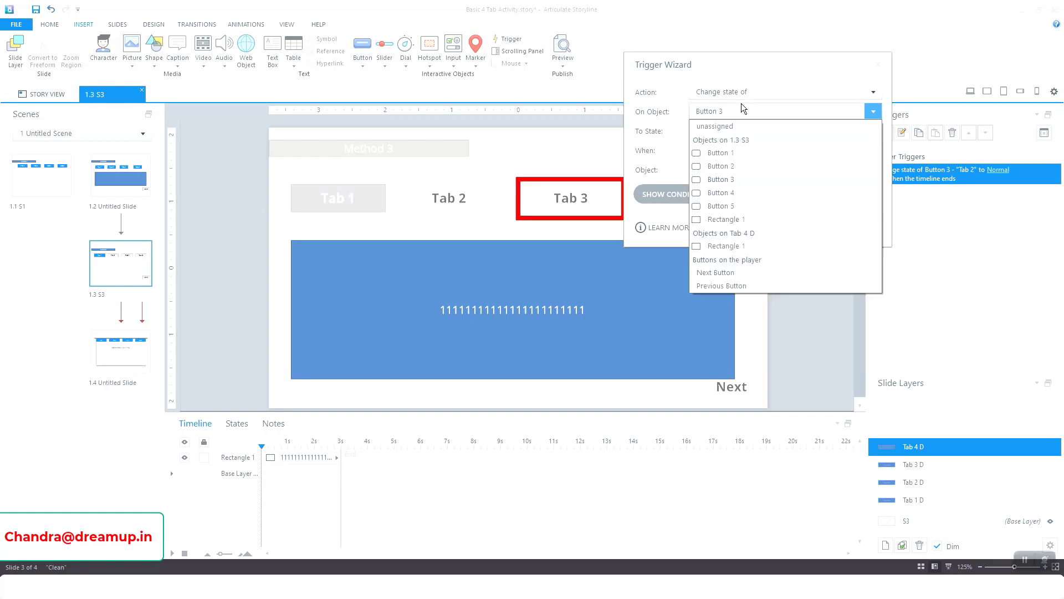
click(723, 209)
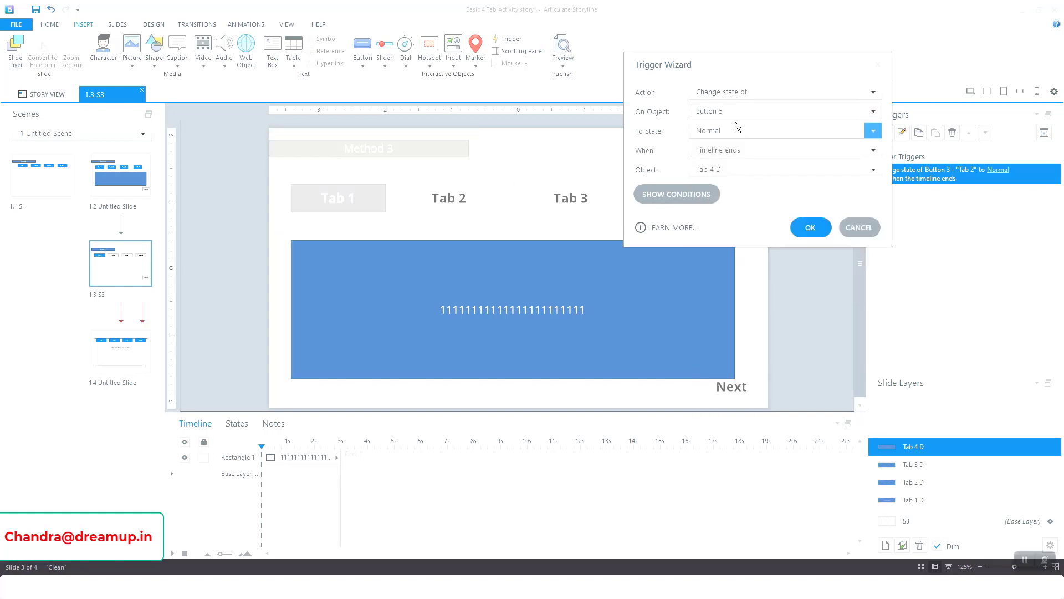
click(808, 229)
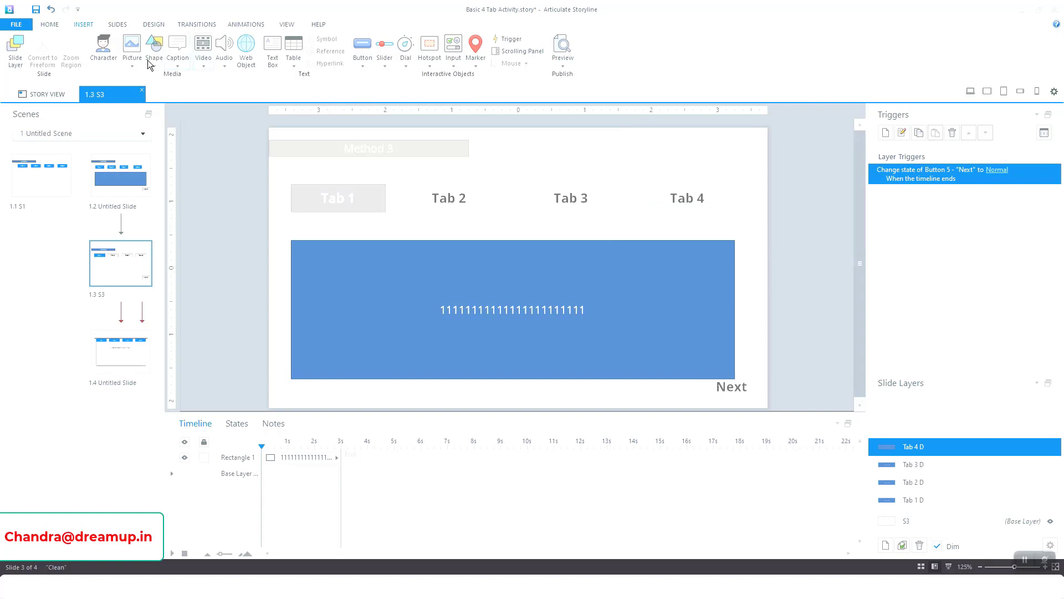
click(38, 9)
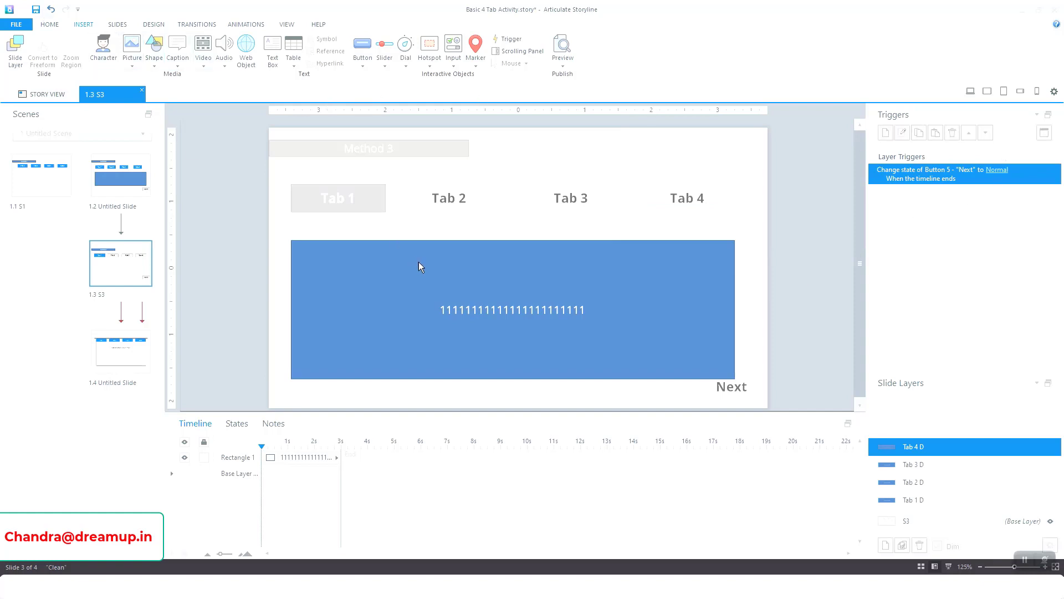
Preview the Method 3 slide from its base layer, test the Tab 1 button, and close the preview
click(931, 522)
click(562, 66)
click(582, 77)
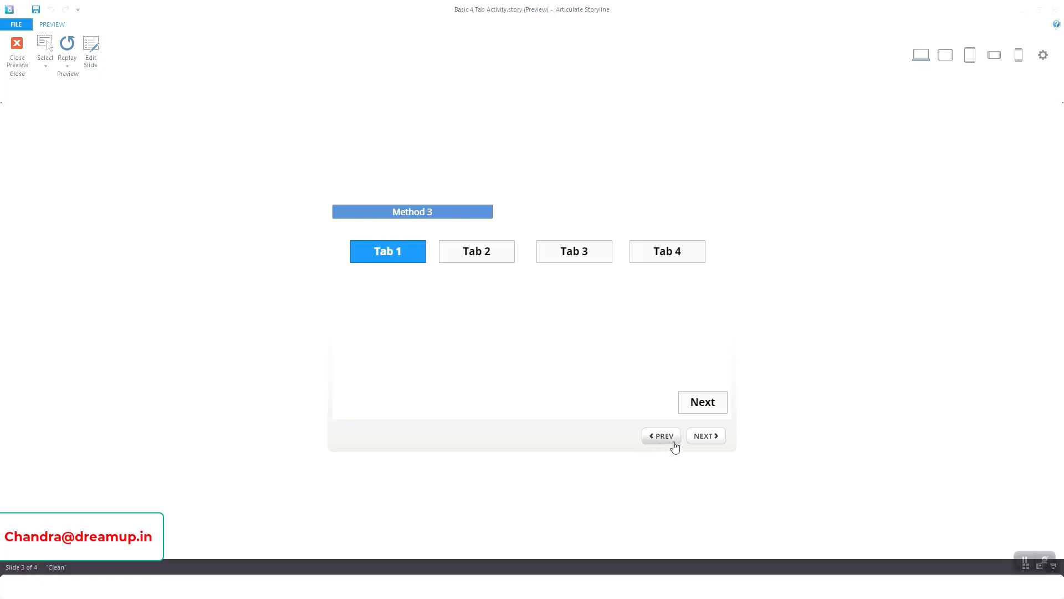
click(395, 254)
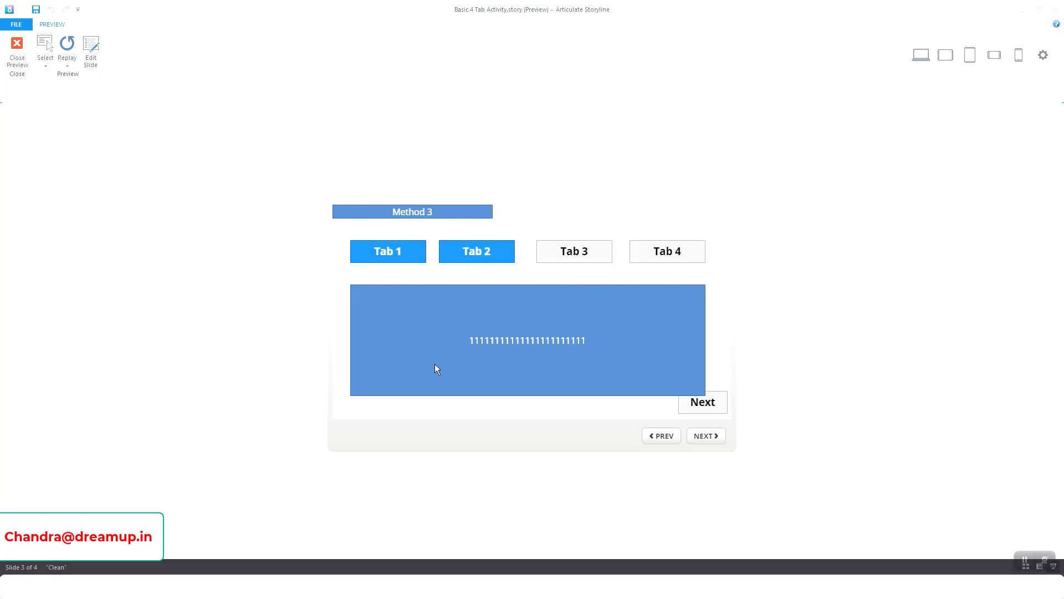
click(20, 51)
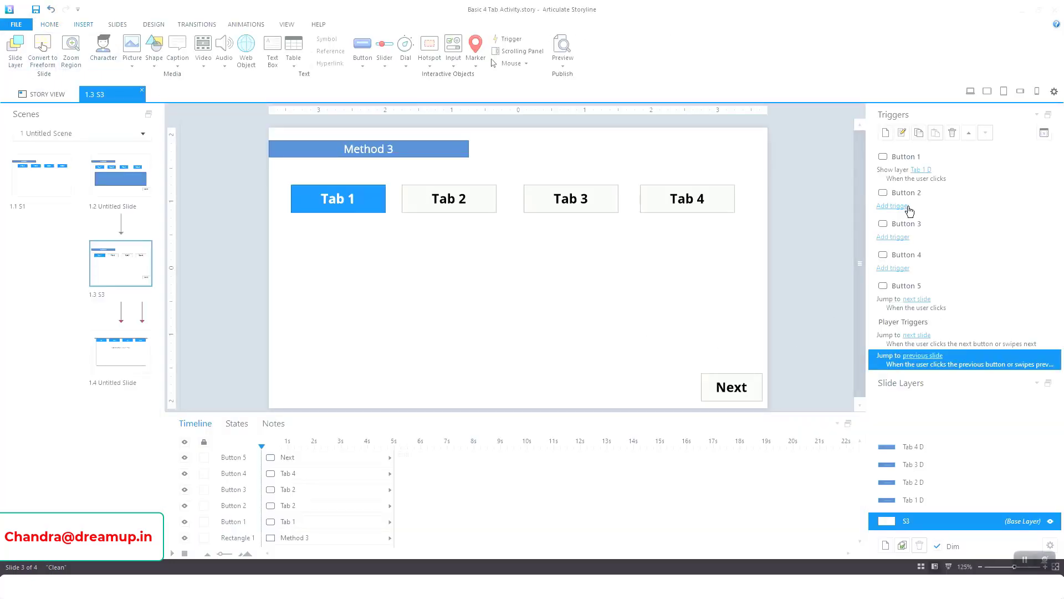
Copy Button 1's show-layer trigger to Button 2 and set it to show layer Tab 2 D
click(941, 181)
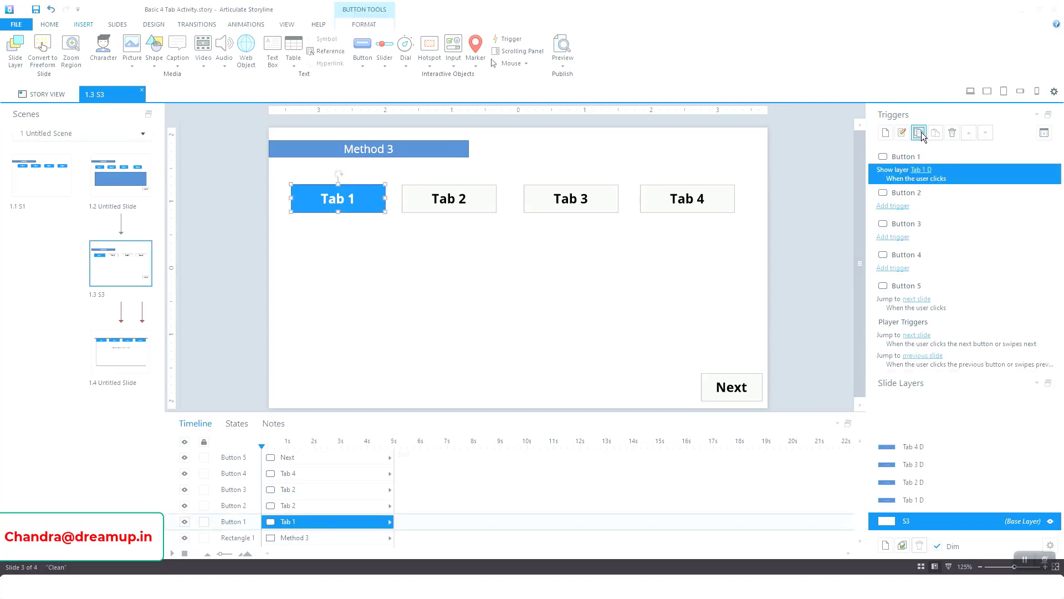
click(945, 204)
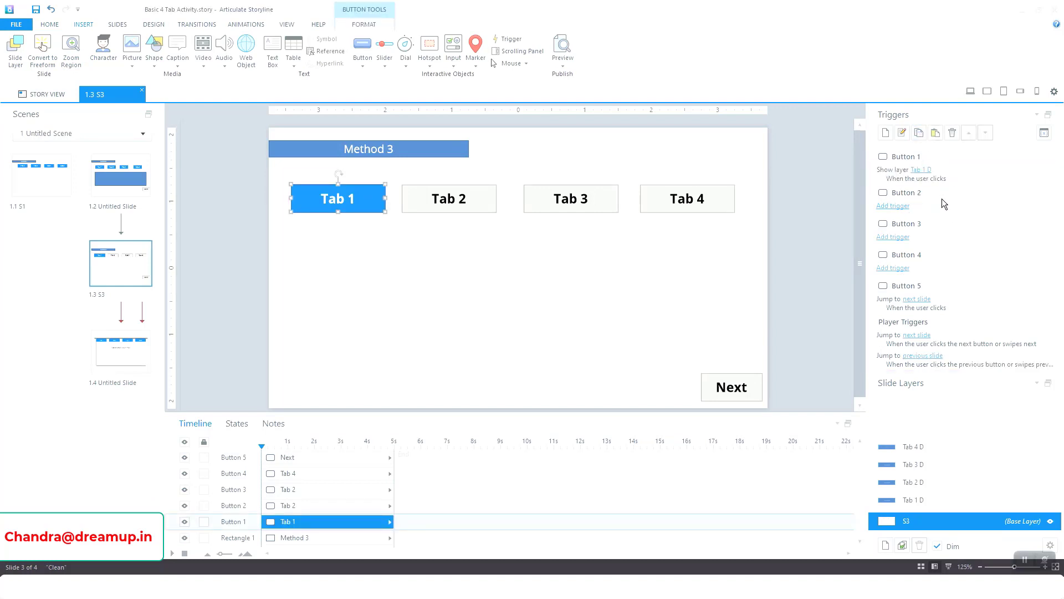
click(936, 132)
click(925, 207)
click(937, 247)
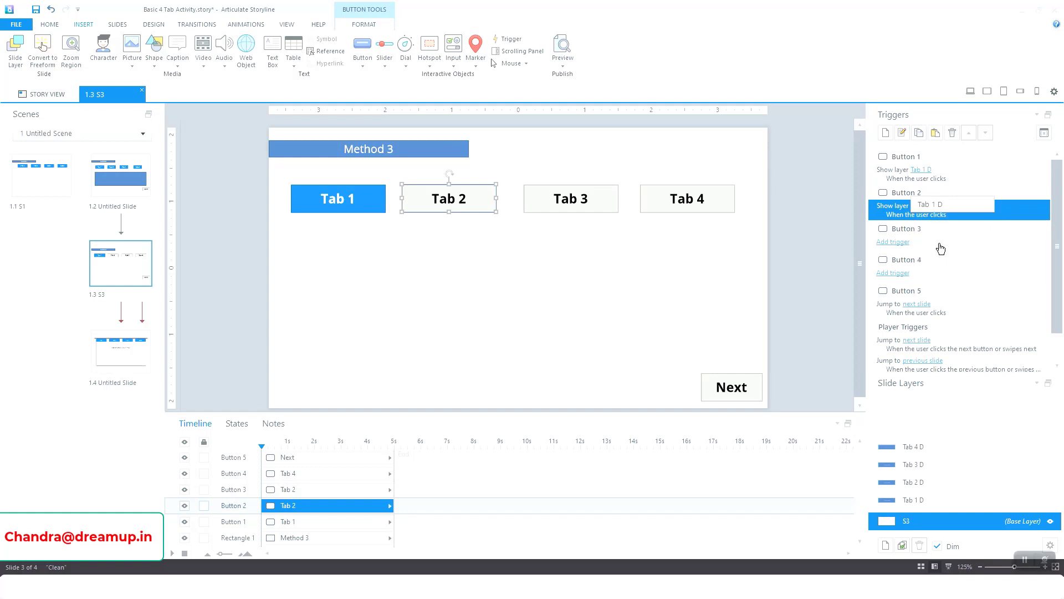
Paste the show-layer trigger onto Button 3 and set it to show layer Tab 3 D
click(928, 242)
click(935, 133)
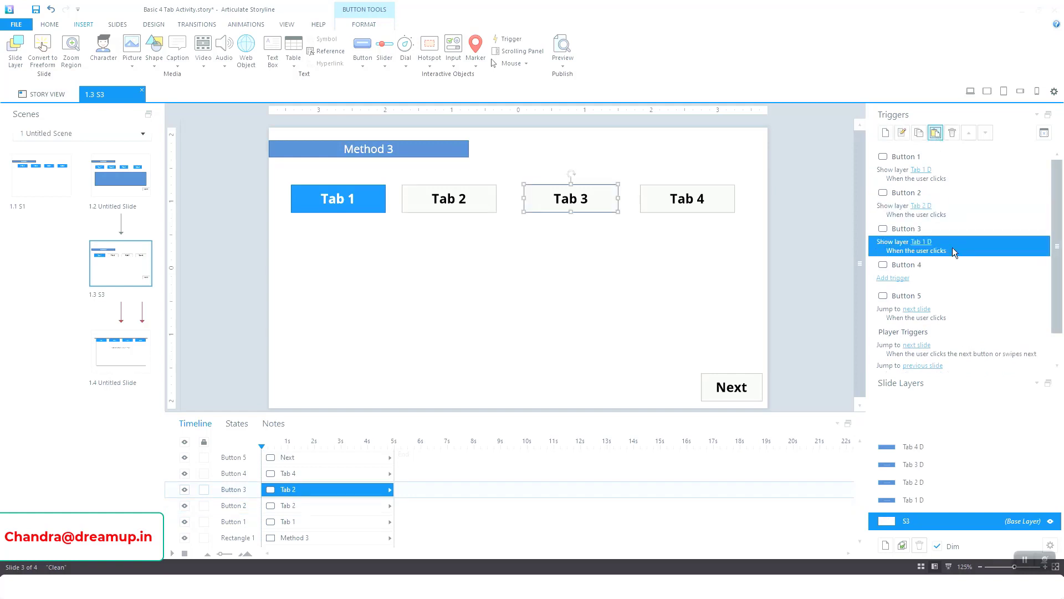
click(923, 242)
click(948, 300)
Paste the show-layer trigger onto Button 4 and set it to show layer Tab 4 D
click(927, 276)
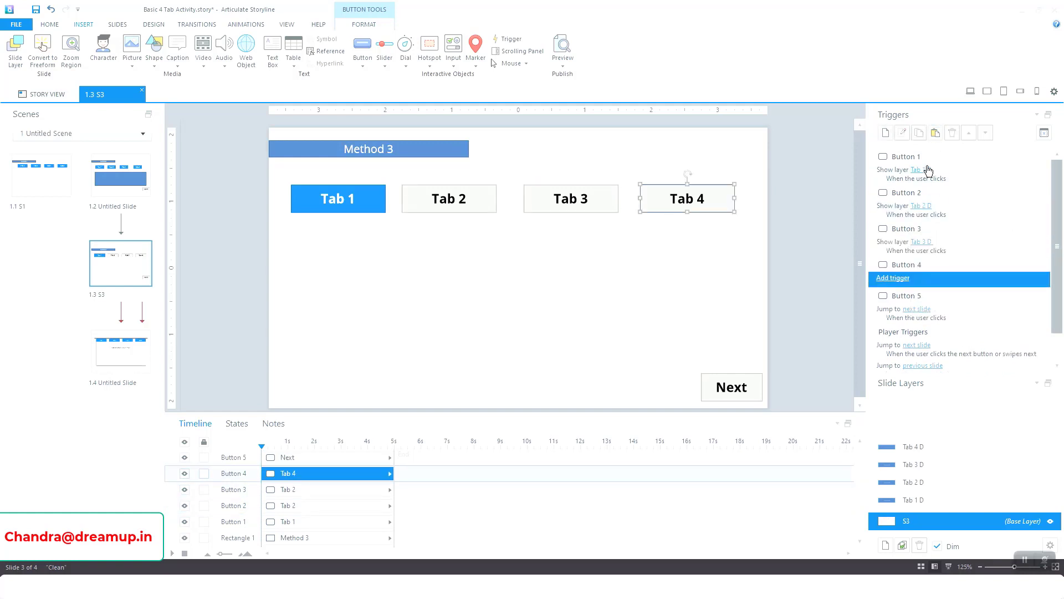
click(935, 133)
click(922, 279)
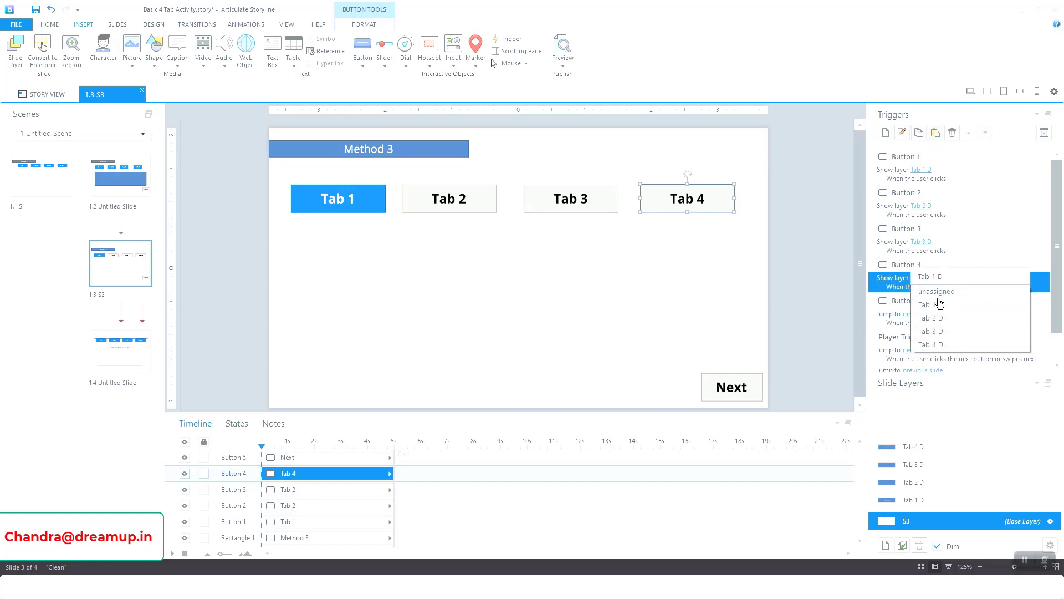
click(948, 339)
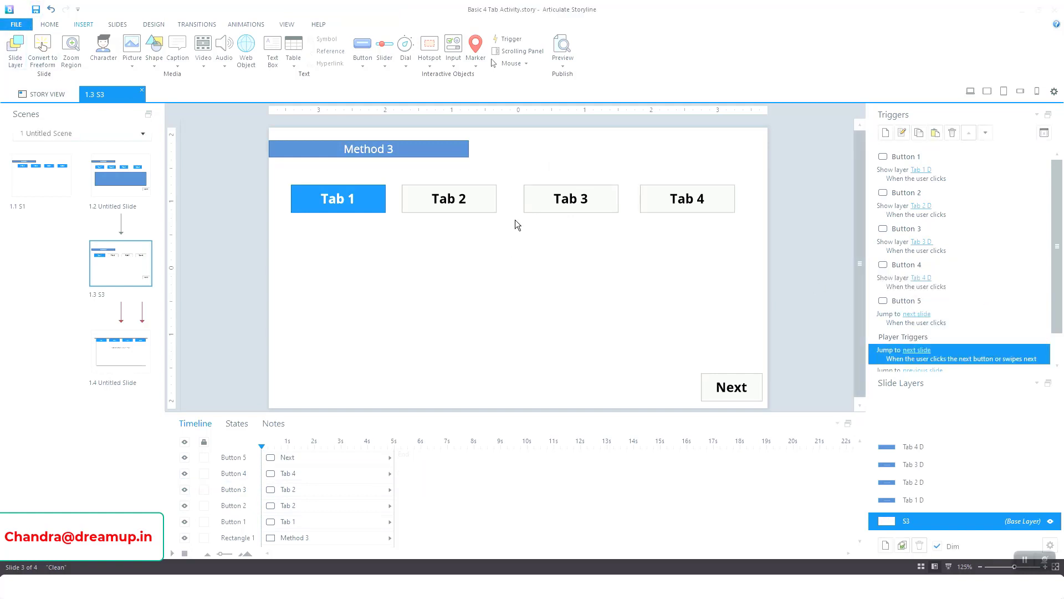
Preview the Method 3 slide, test the Tab 1 and Tab 2 buttons, and close the preview
click(563, 64)
click(576, 84)
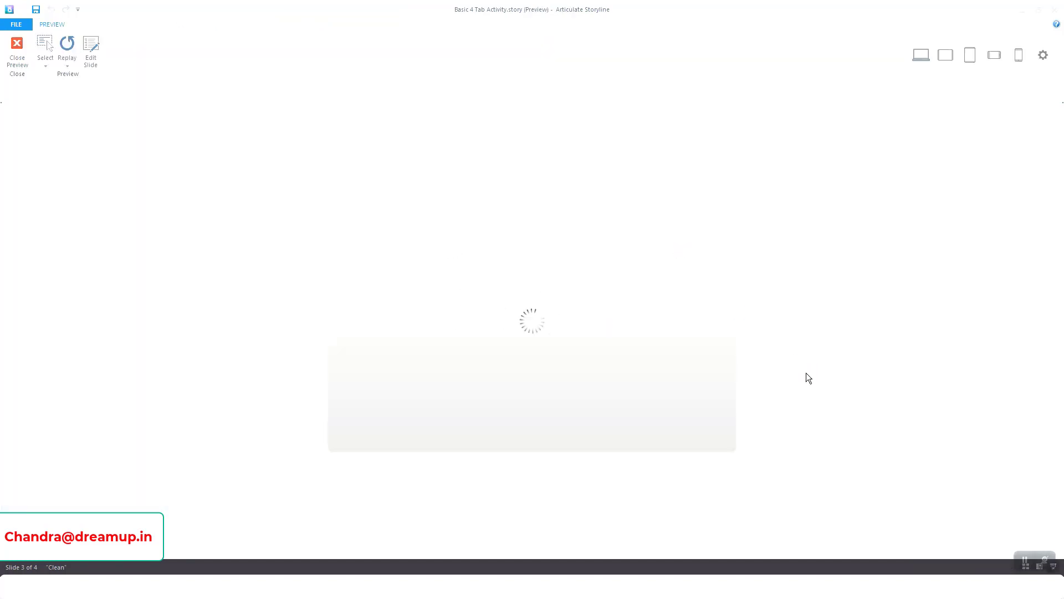
click(390, 261)
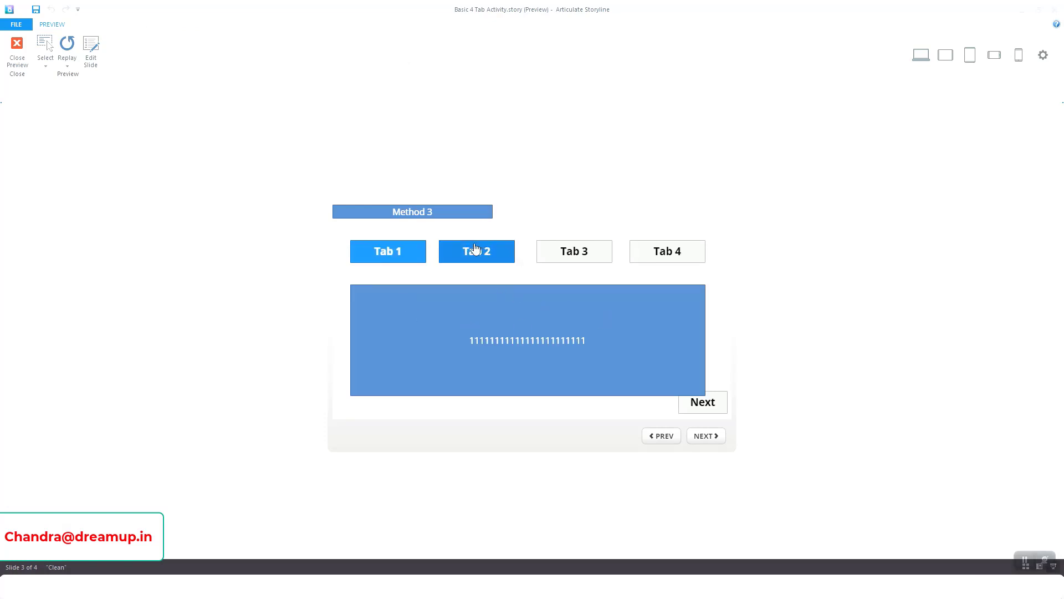
click(487, 258)
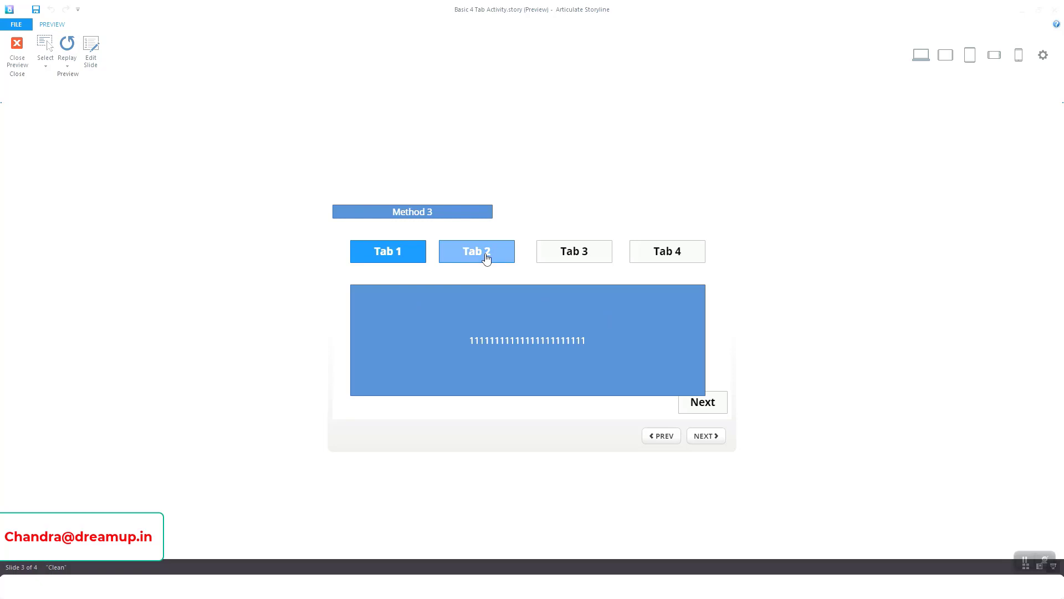
click(17, 50)
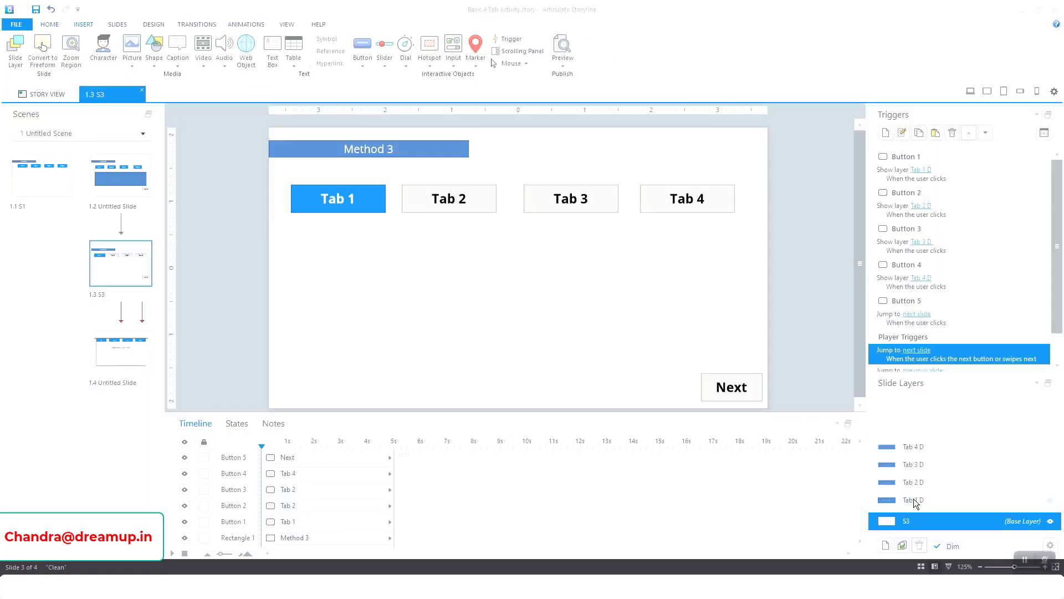
Replace the rectangle's text with a row of 2s on layer Tab 2 D and a row of 3s on layer Tab 3 D
click(923, 482)
click(517, 297)
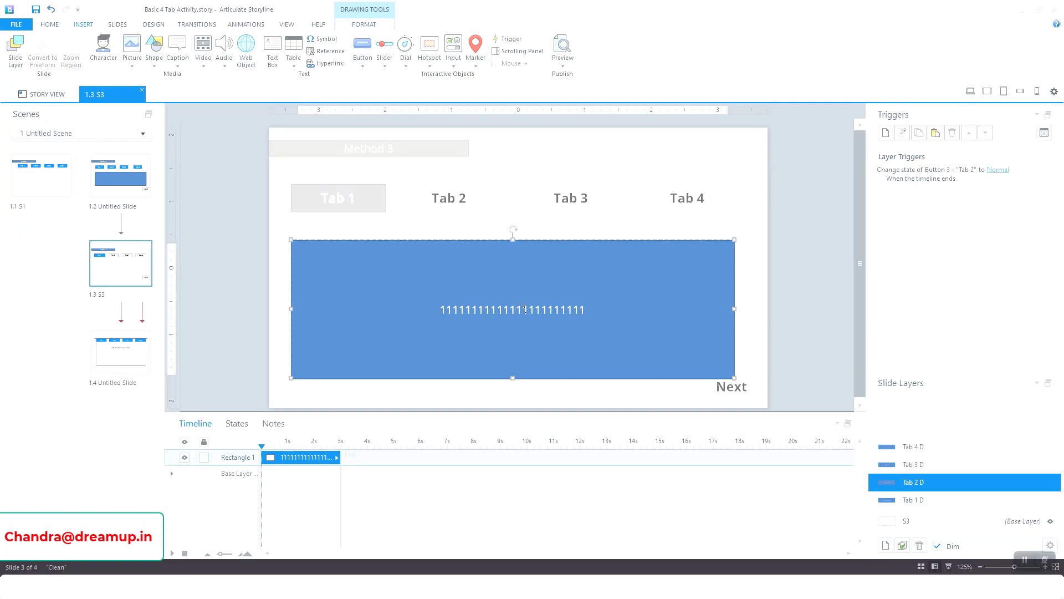
double_click(524, 309)
text(22222222222222222222)
click(914, 465)
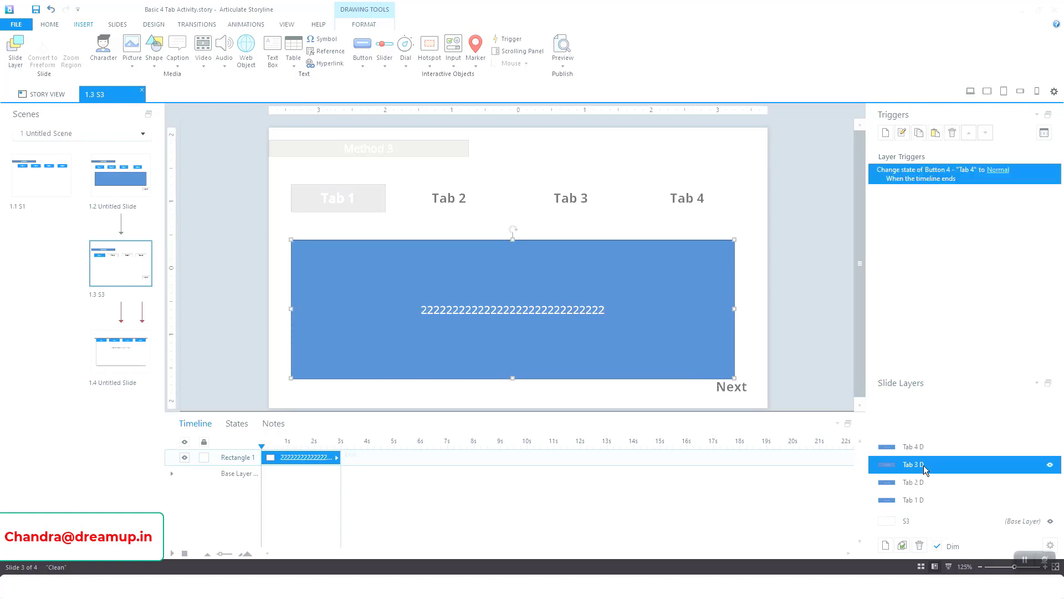
text(33333333333333333333333333333)
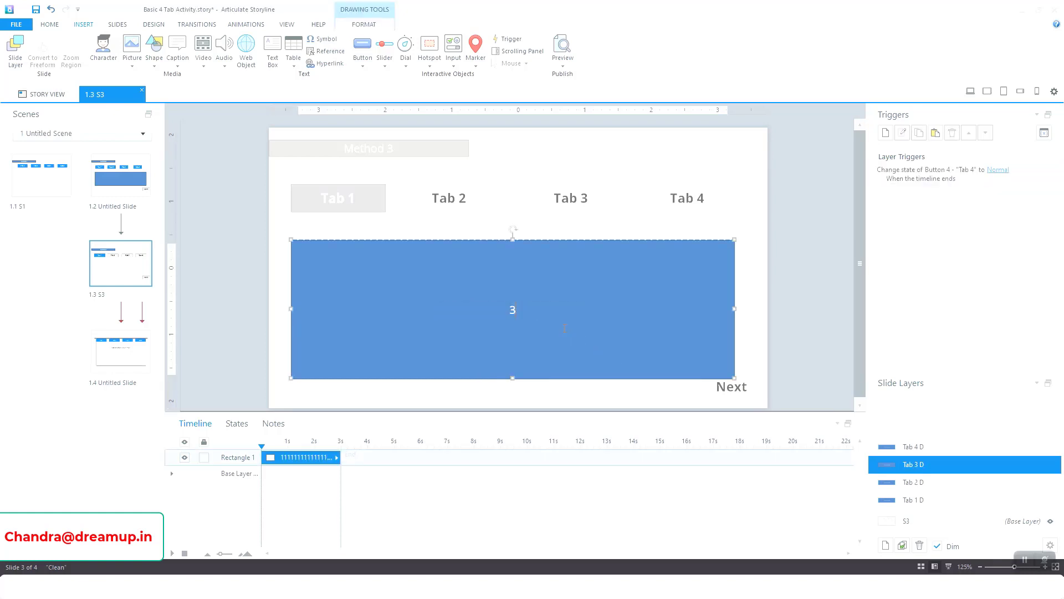
Replace the rectangle's text on layer Tab 4 D with a row of 4s and save the project
click(950, 443)
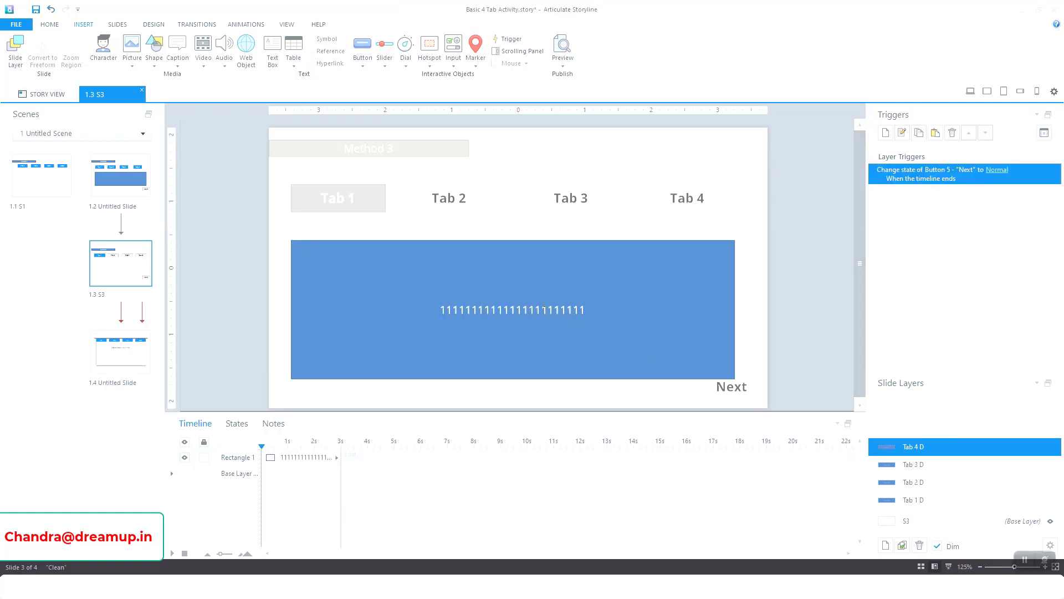
double_click(546, 309)
text(44444444444444444444444444444)
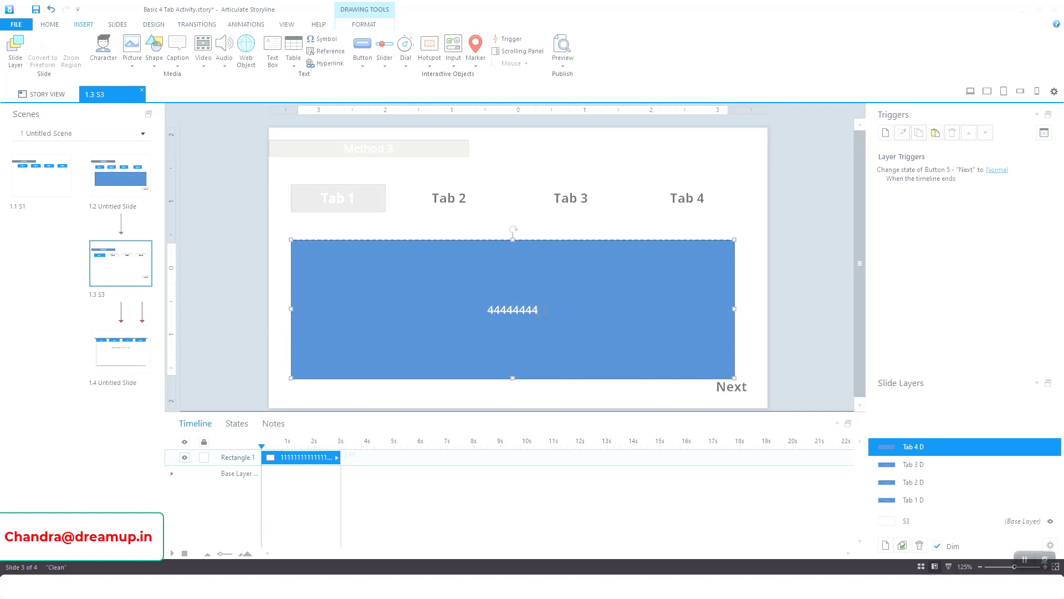
click(796, 332)
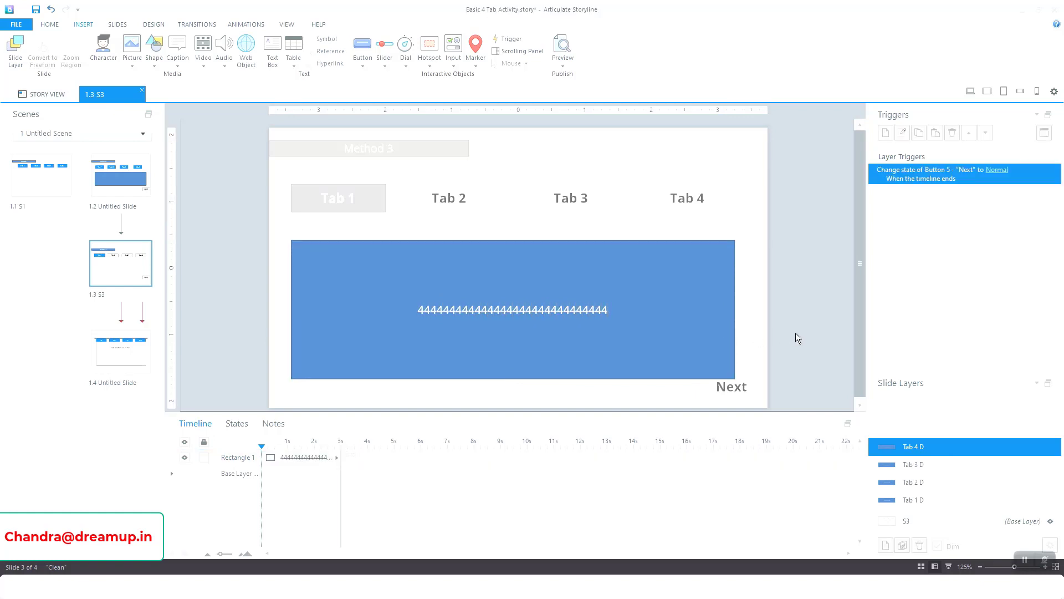
key(ctrl+s)
Preview the Method 3 slide from its base layer, test all four tab buttons in order, and close the preview
click(941, 520)
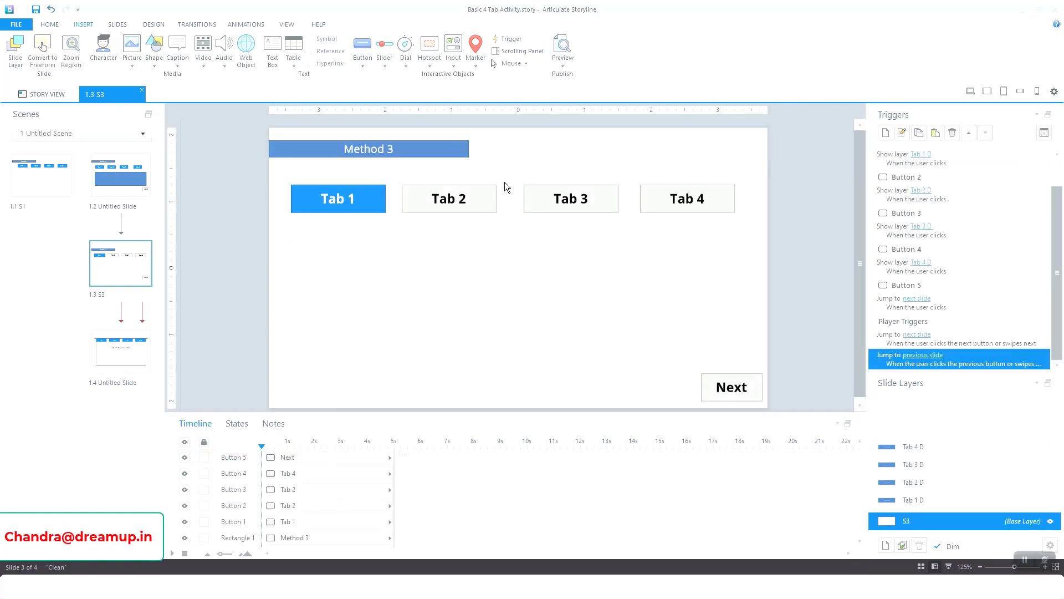
click(562, 66)
click(572, 80)
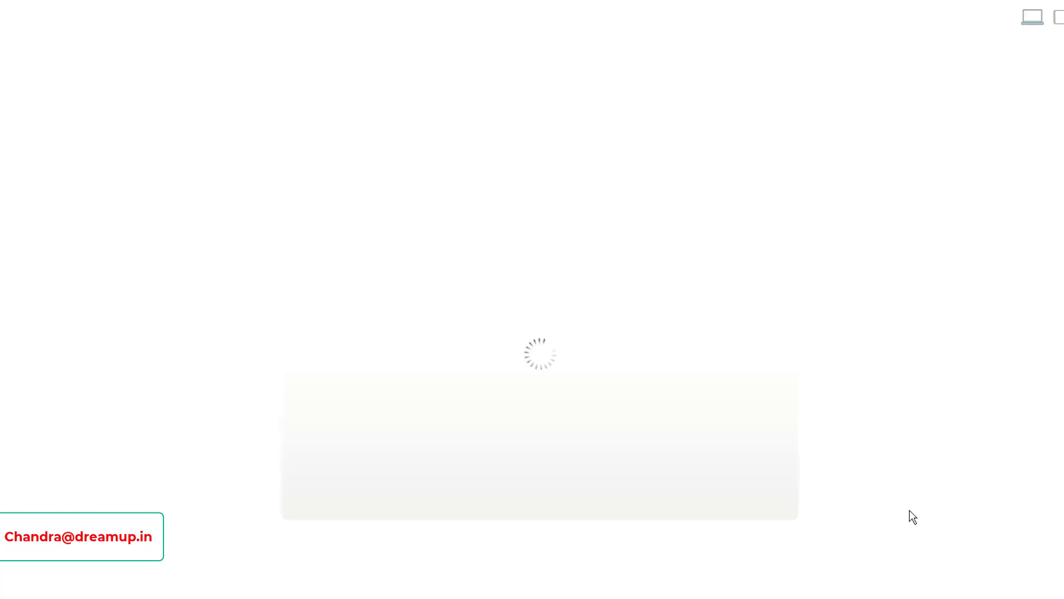
click(376, 271)
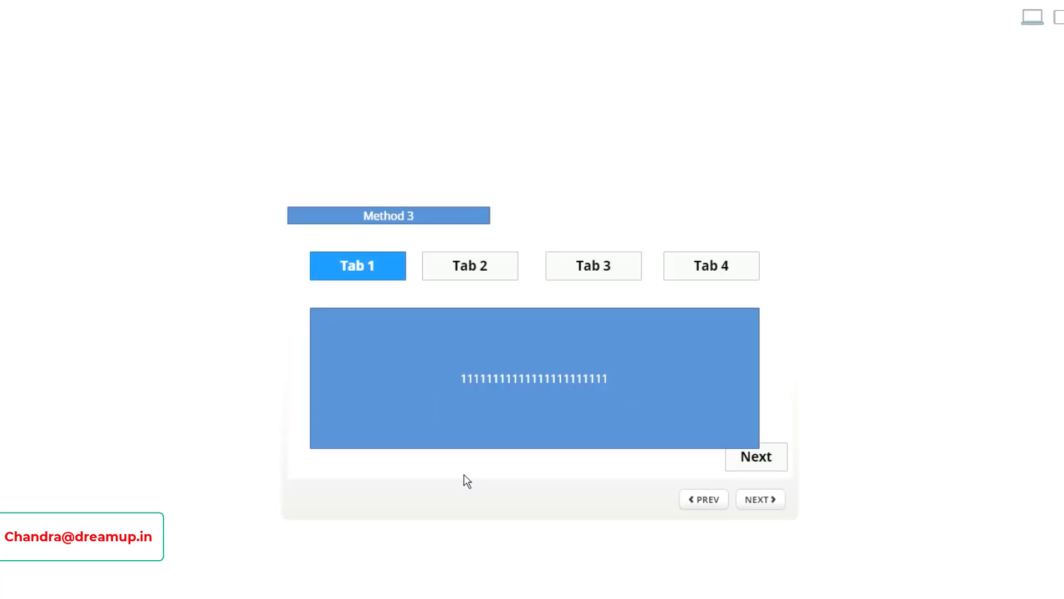
click(499, 267)
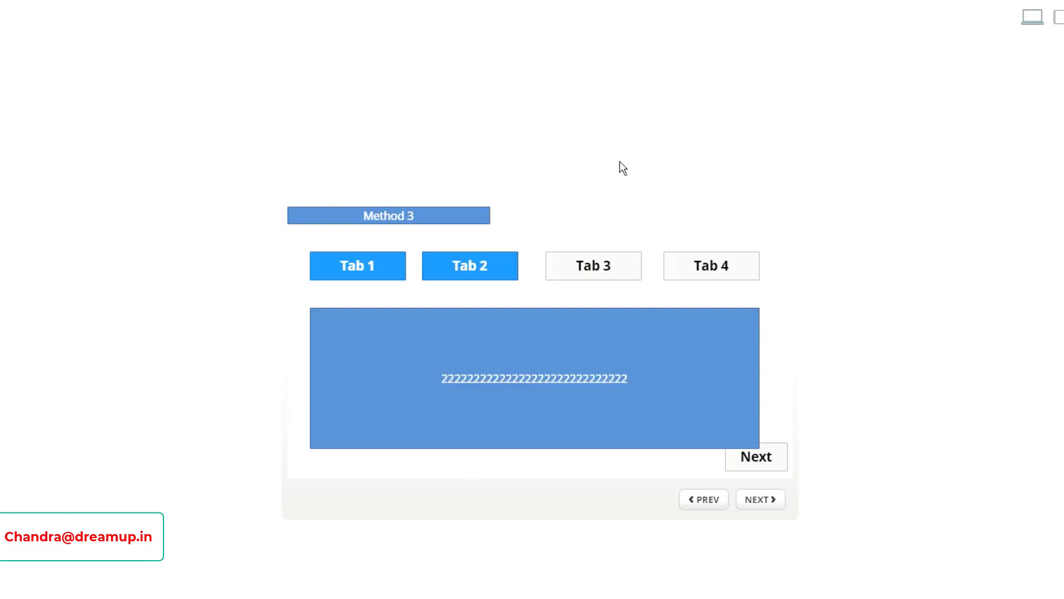
click(624, 265)
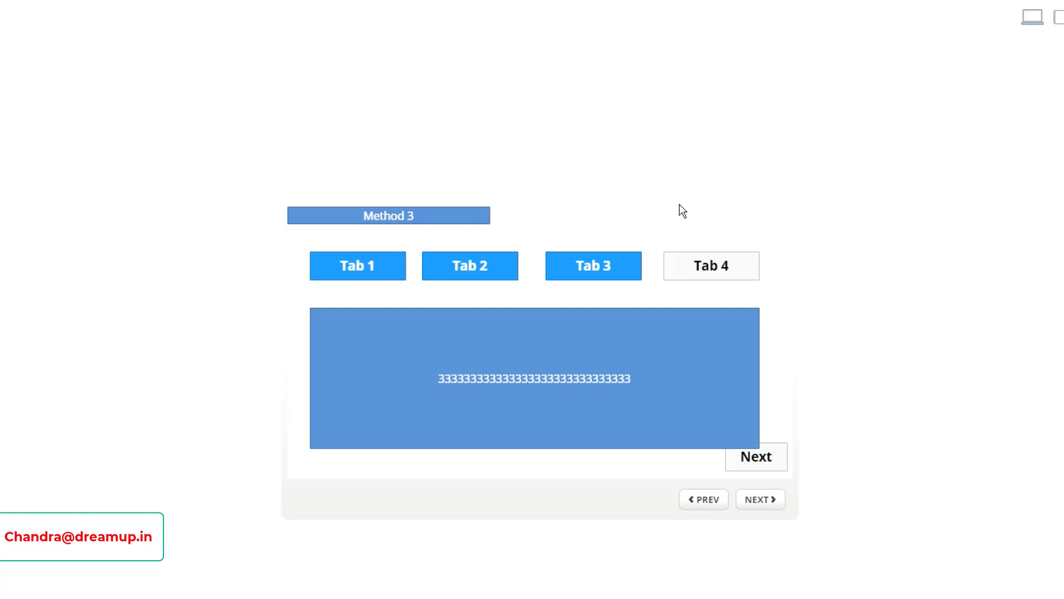
click(699, 264)
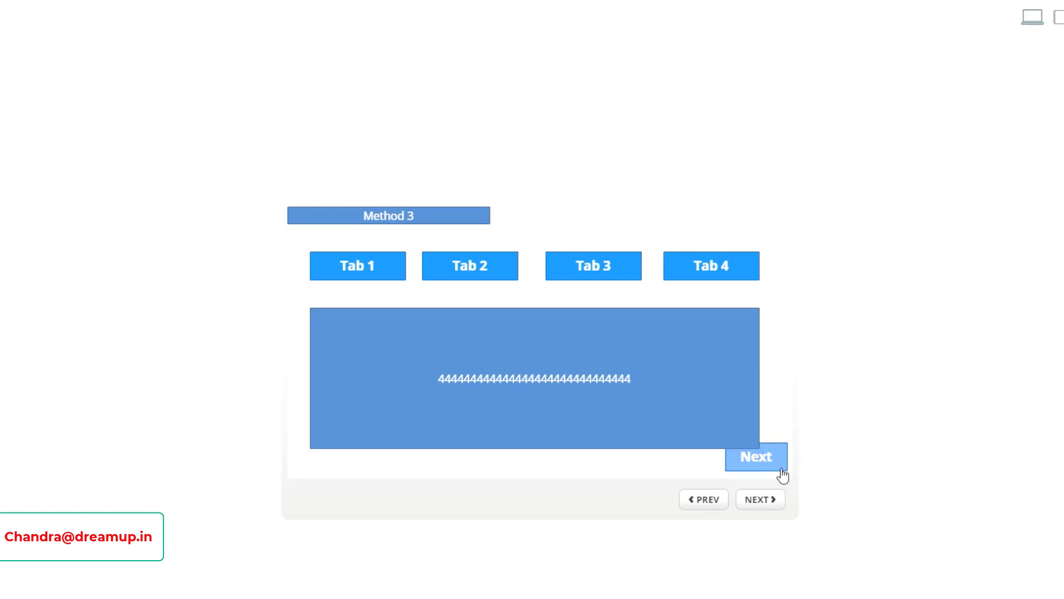
click(12, 58)
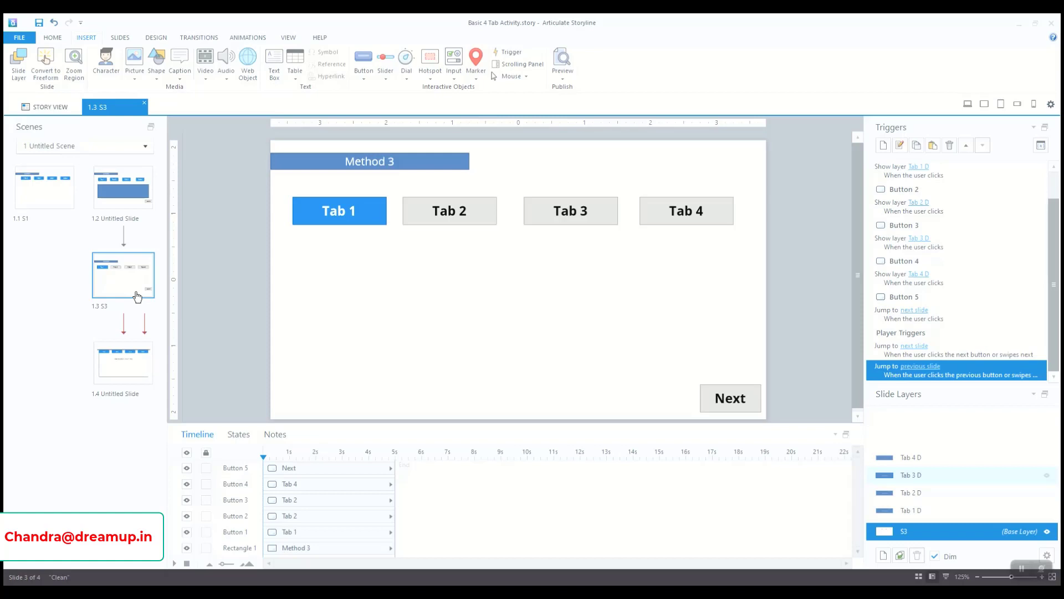
Add a blank slide after slide S3 and name it S4
click(53, 39)
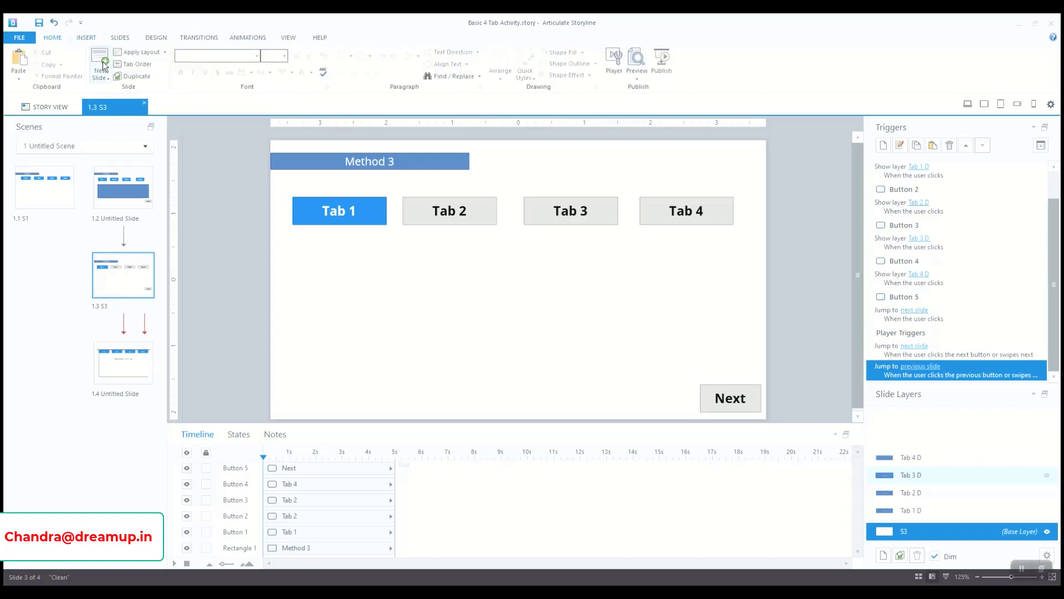
click(100, 58)
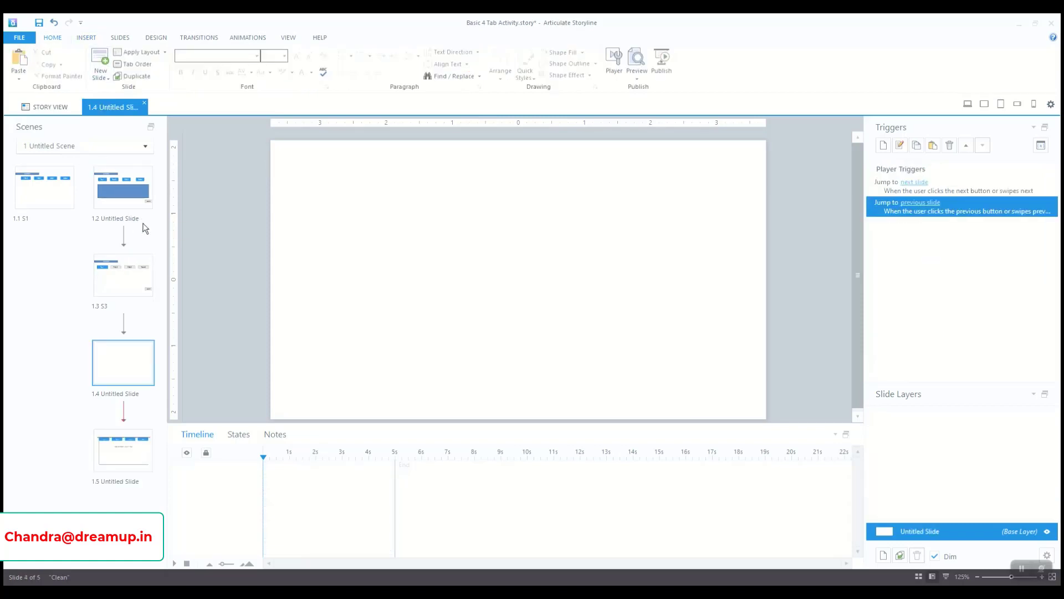
click(127, 394)
text(S4)
key(Return)
Copy the Method 3 title rectangle from slide S3 and paste it onto slide S4
click(119, 274)
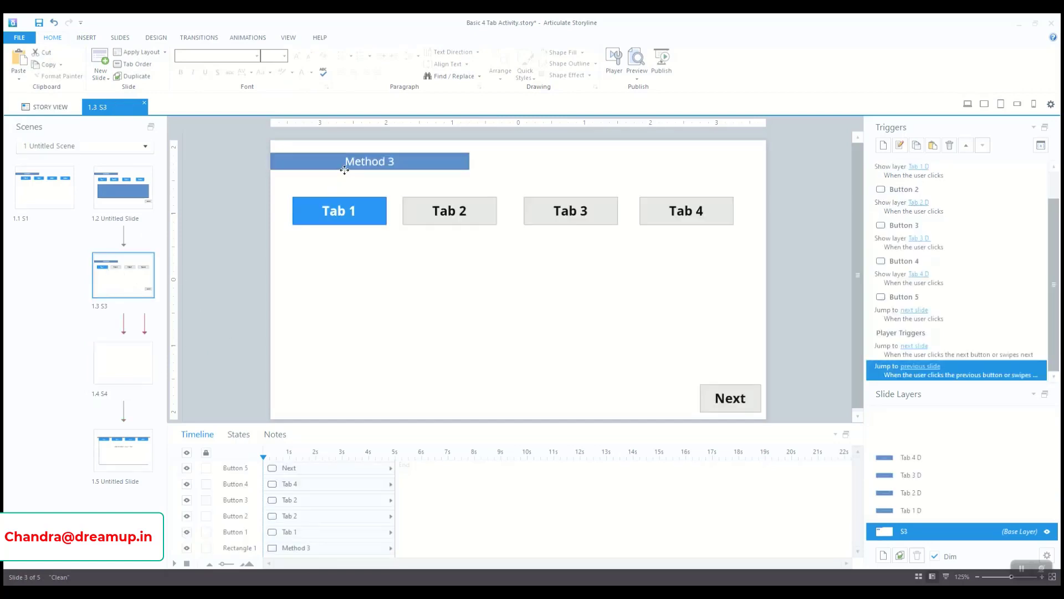
click(344, 169)
key(ctrl+c)
click(138, 380)
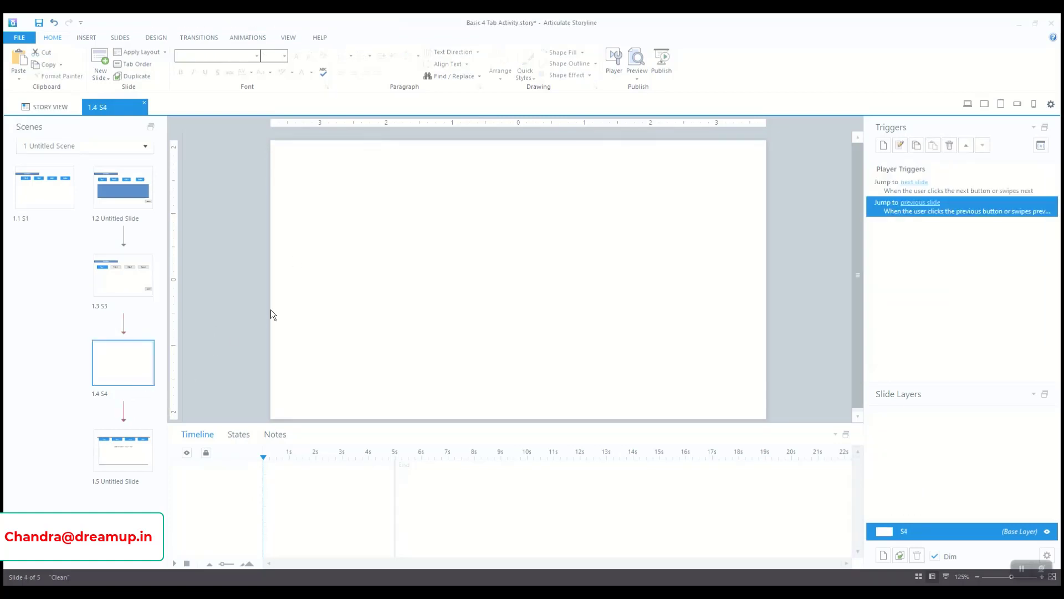
key(ctrl+v)
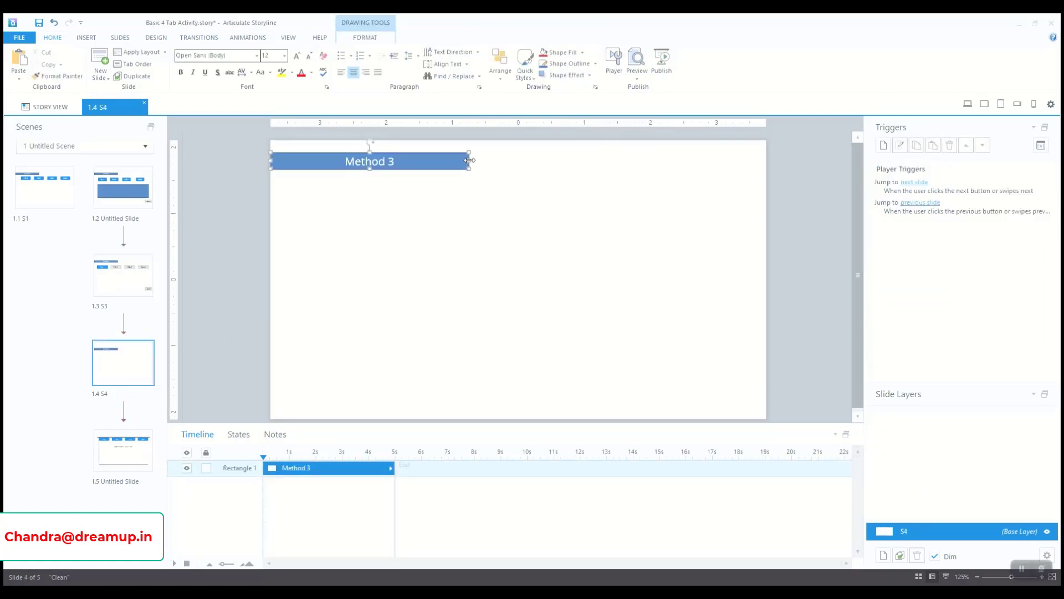
Narrow the pasted title rectangle, change its text to Method 4, and save the project
drag(468, 161, 398, 162)
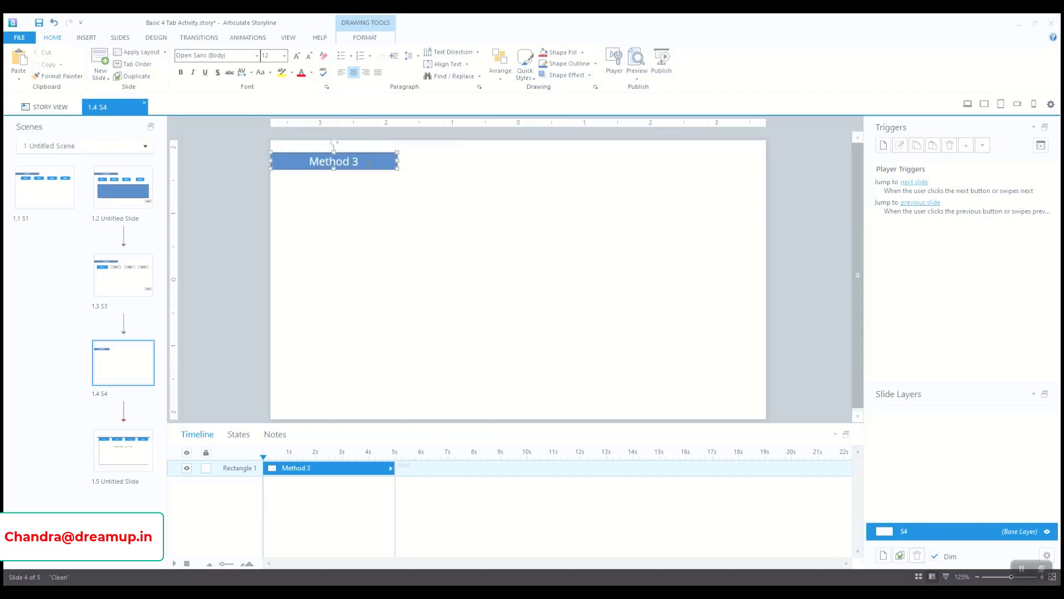
click(368, 162)
key(BackSpace)
text(4)
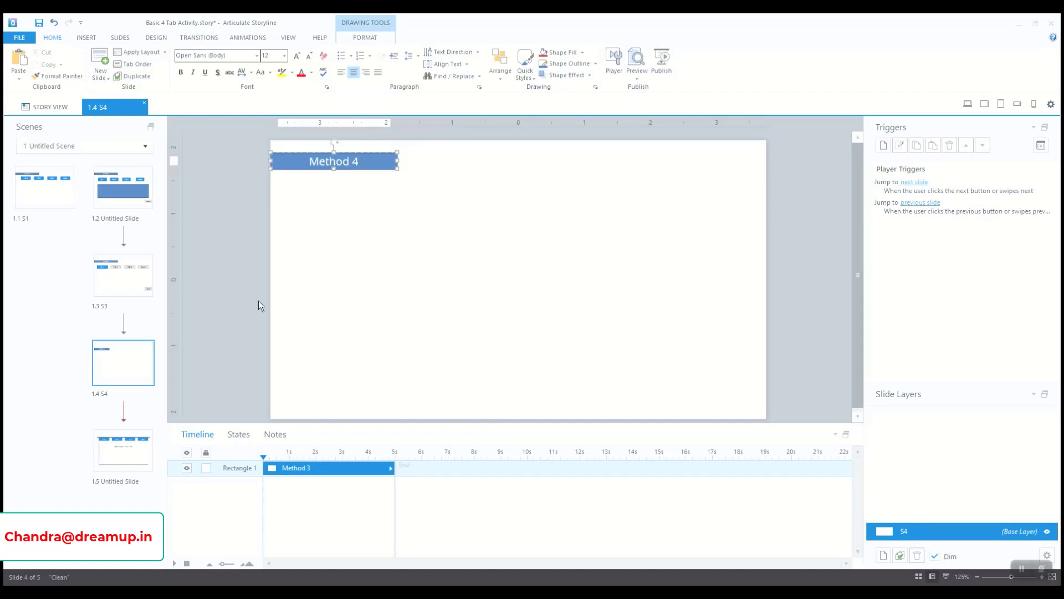
click(343, 399)
key(ctrl+s)
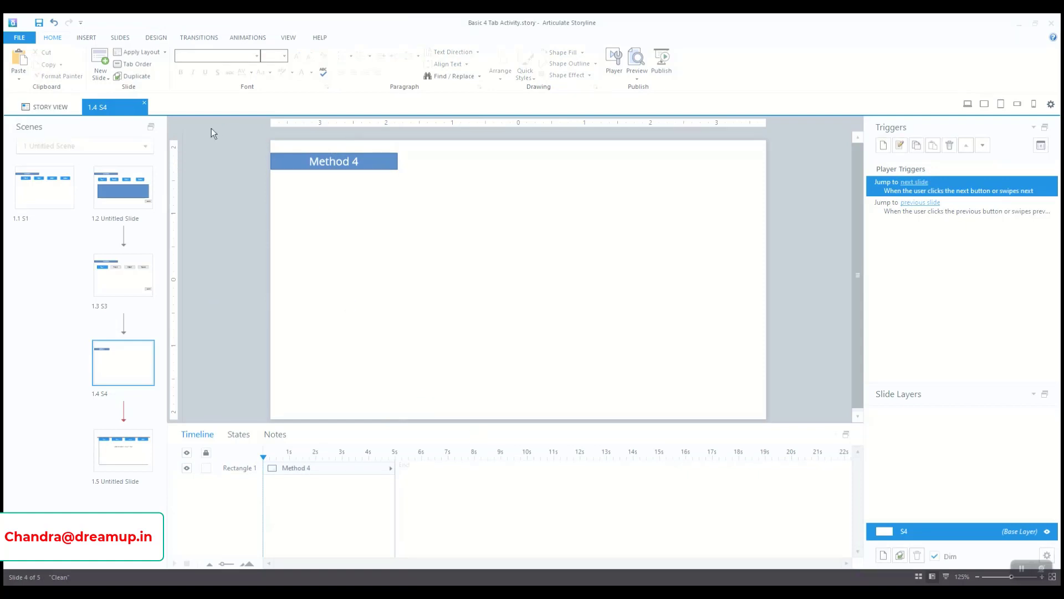
Place four blue buttons of about 128 by 40 px in a row below the Method 4 title
click(87, 38)
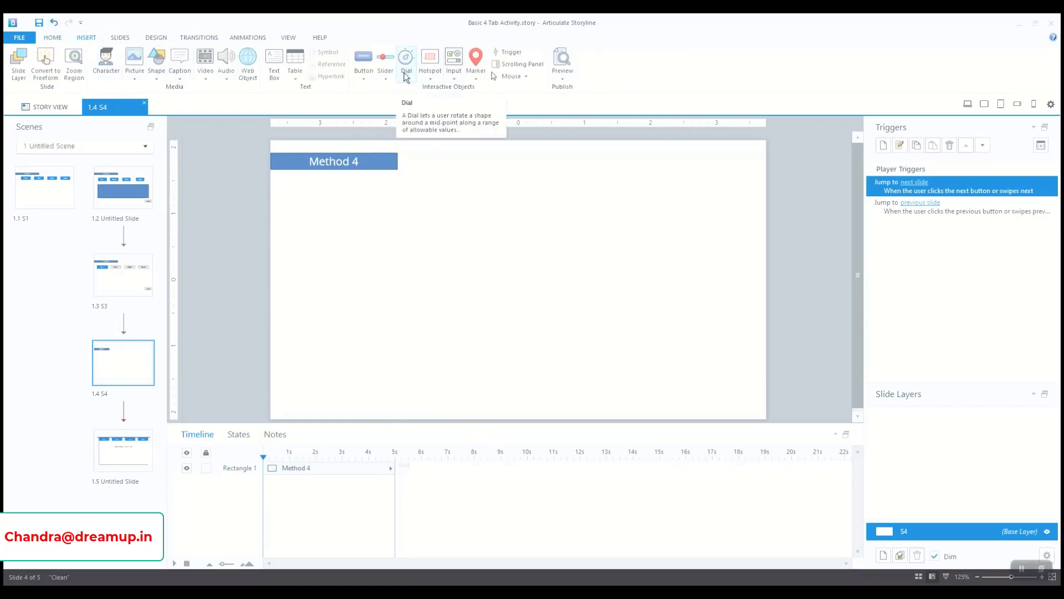
click(364, 72)
click(403, 140)
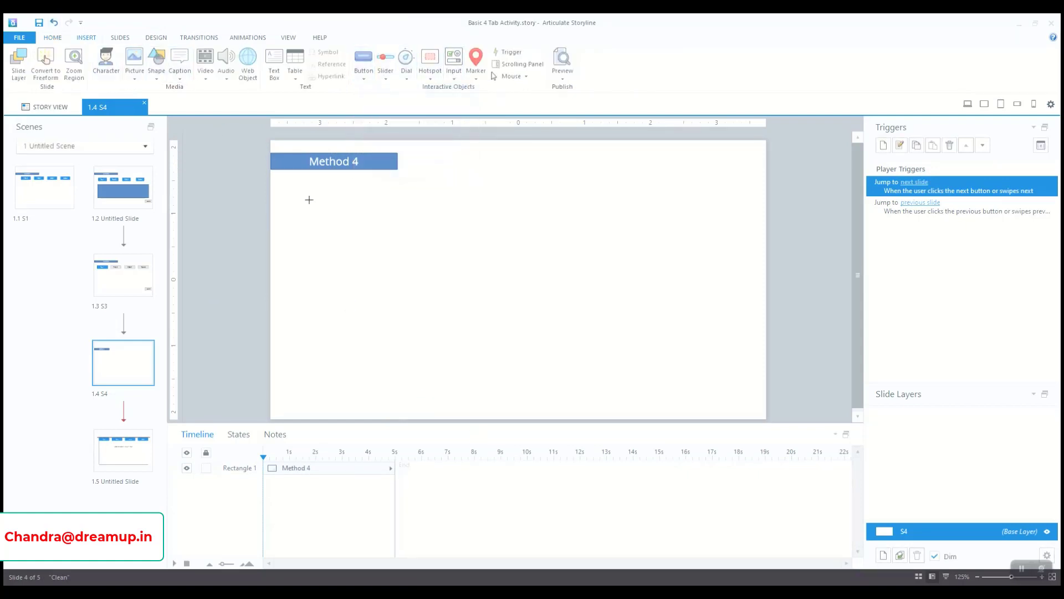
mouse_move(303, 197)
mouse_down()
mouse_move(388, 228)
mouse_move(488, 210)
mouse_move(478, 205)
mouse_move(696, 200)
mouse_move(704, 210)
mouse_up()
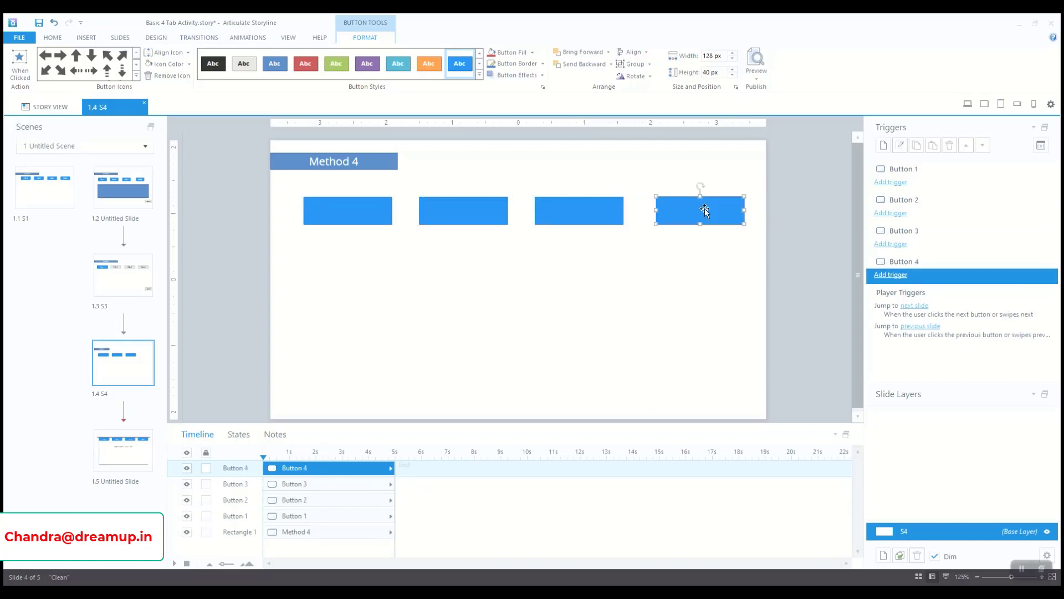
click(383, 227)
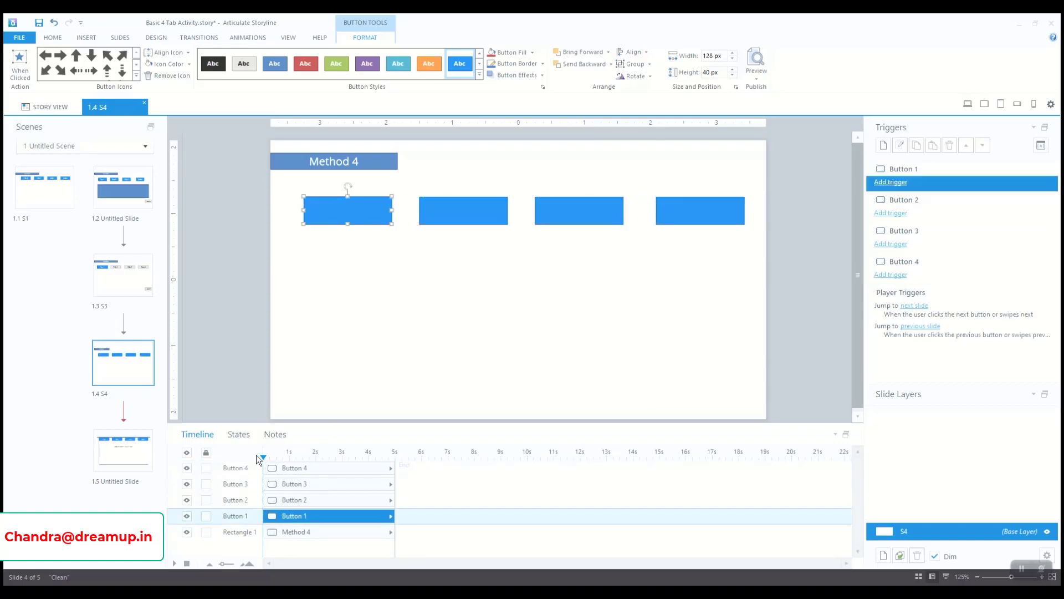
click(239, 435)
double_click(501, 514)
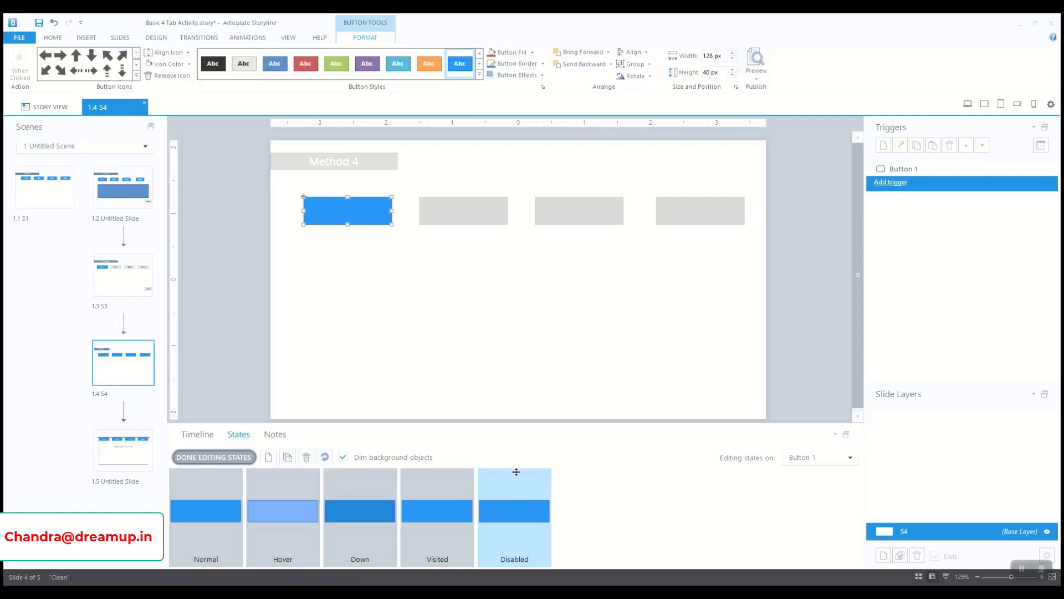
click(357, 240)
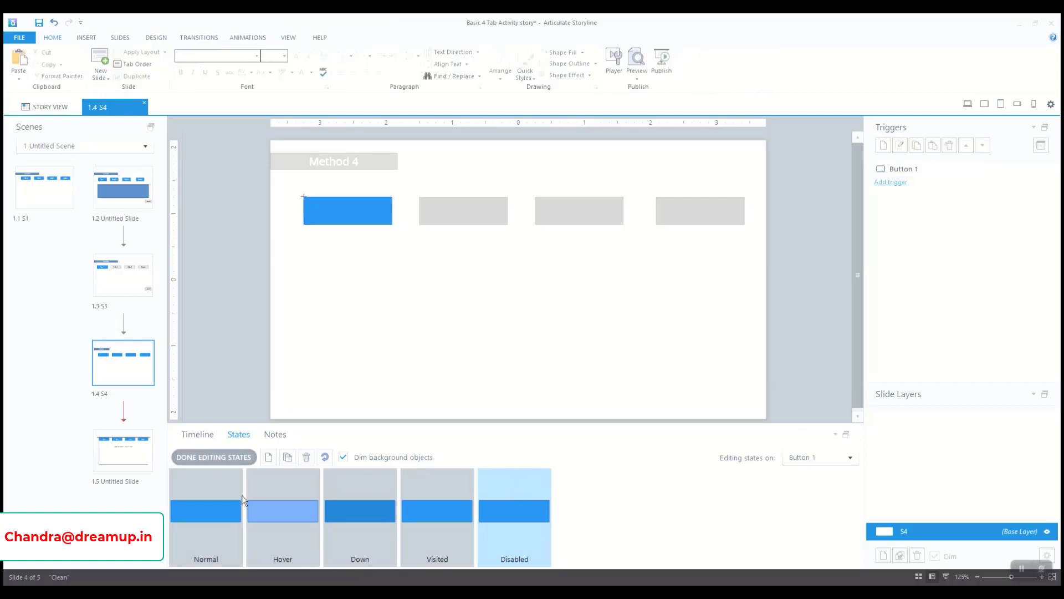
click(205, 458)
click(199, 436)
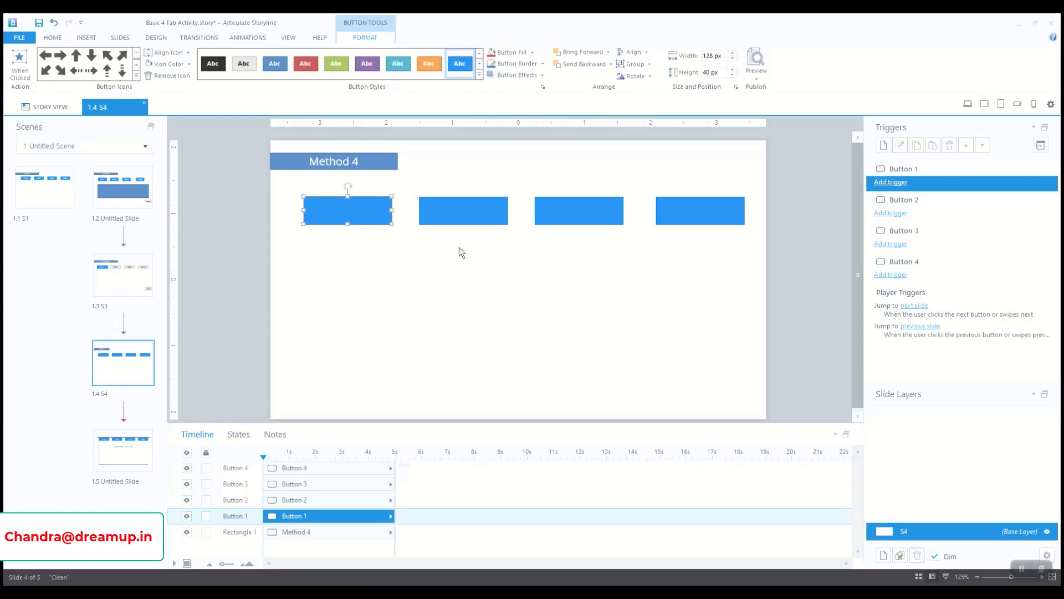
Apply the light grey button style to Button 2's Disabled state and the green style to its Visited state
click(505, 223)
click(240, 435)
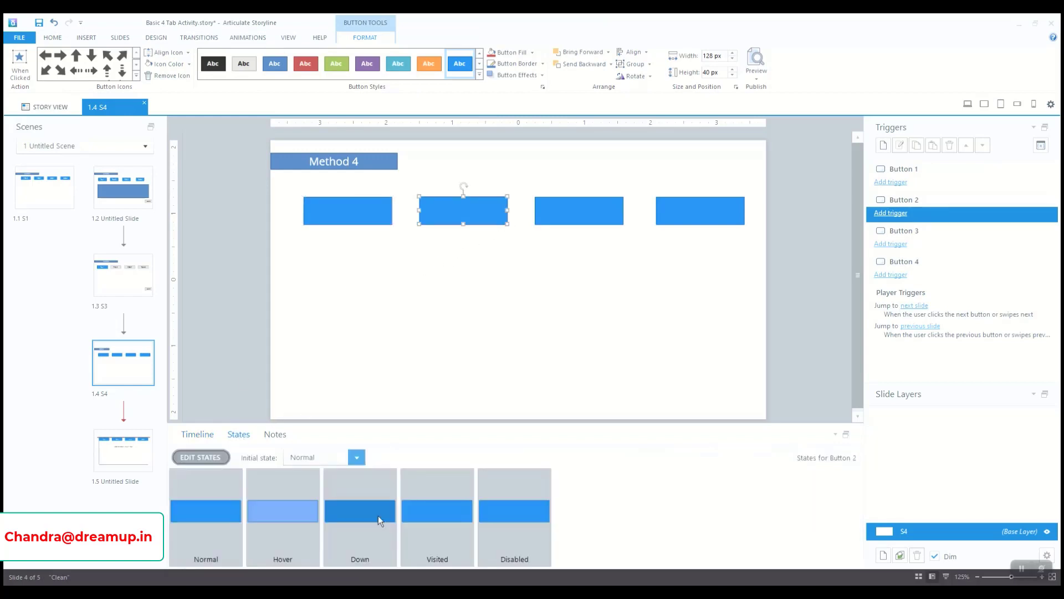
click(514, 549)
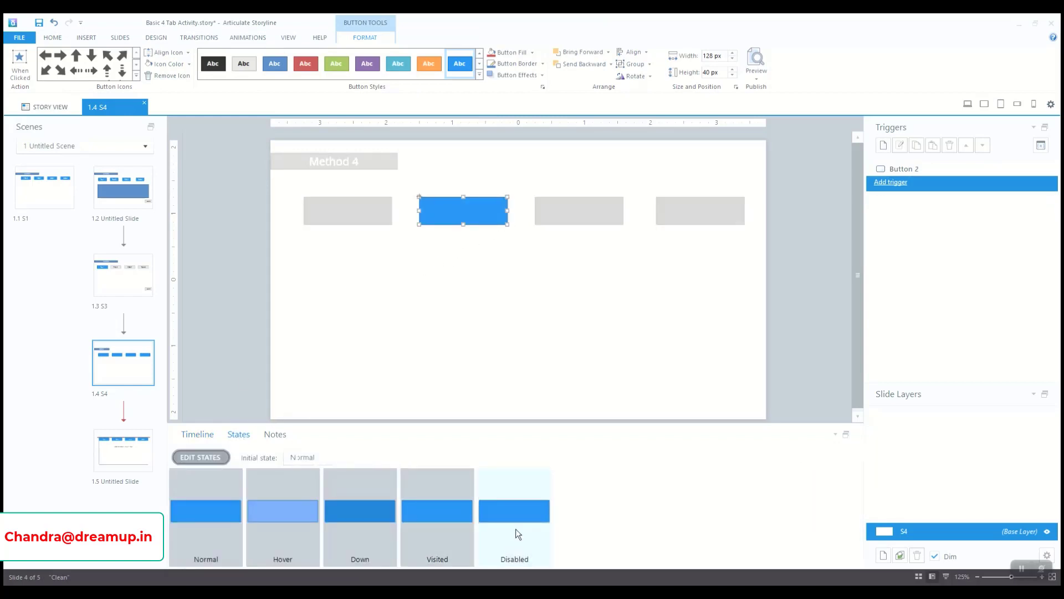
click(248, 71)
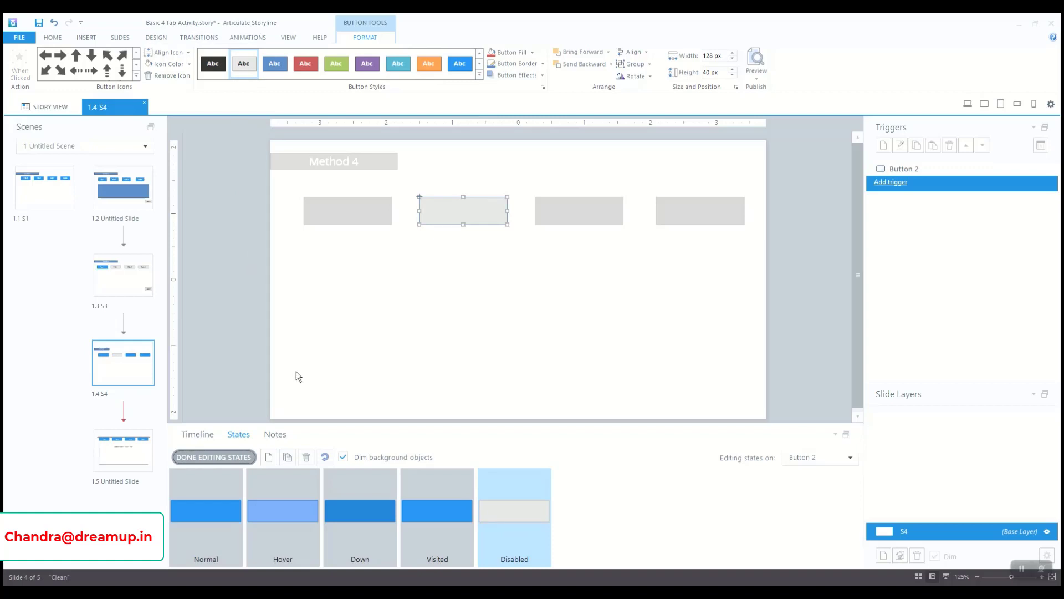
click(414, 521)
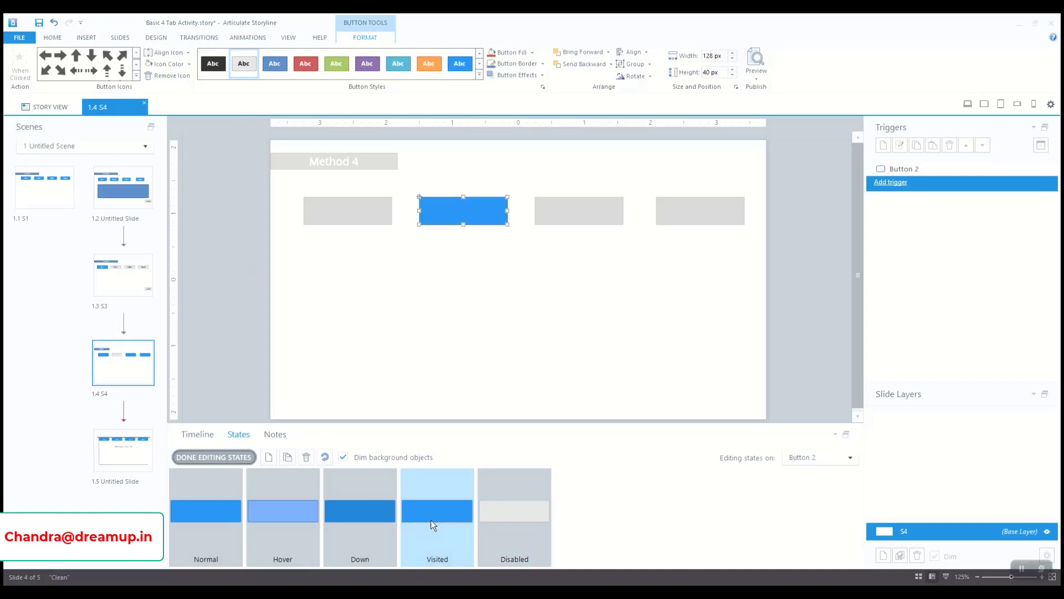
click(336, 63)
click(191, 457)
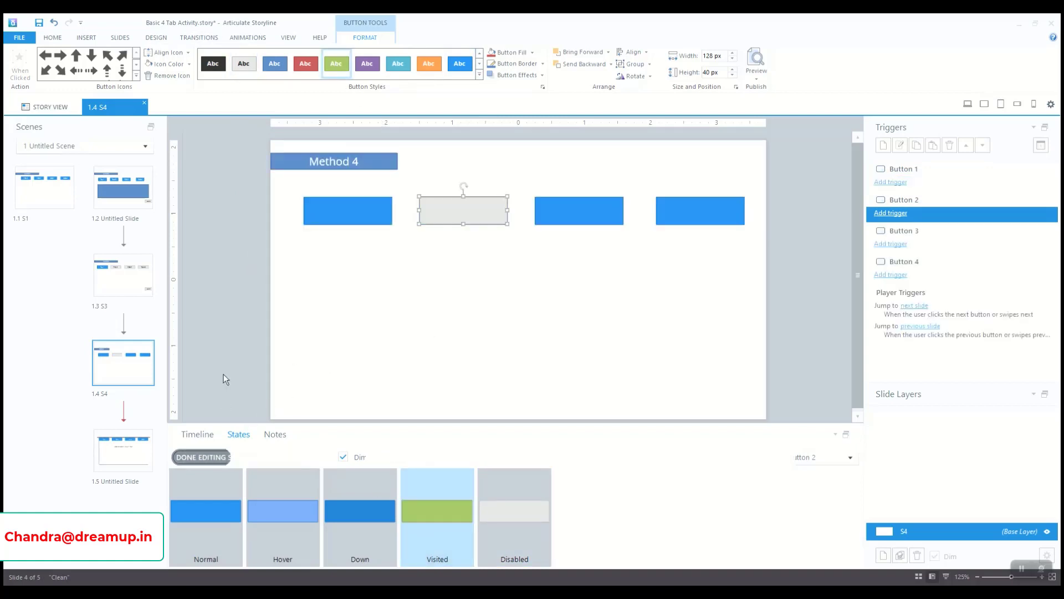
click(210, 435)
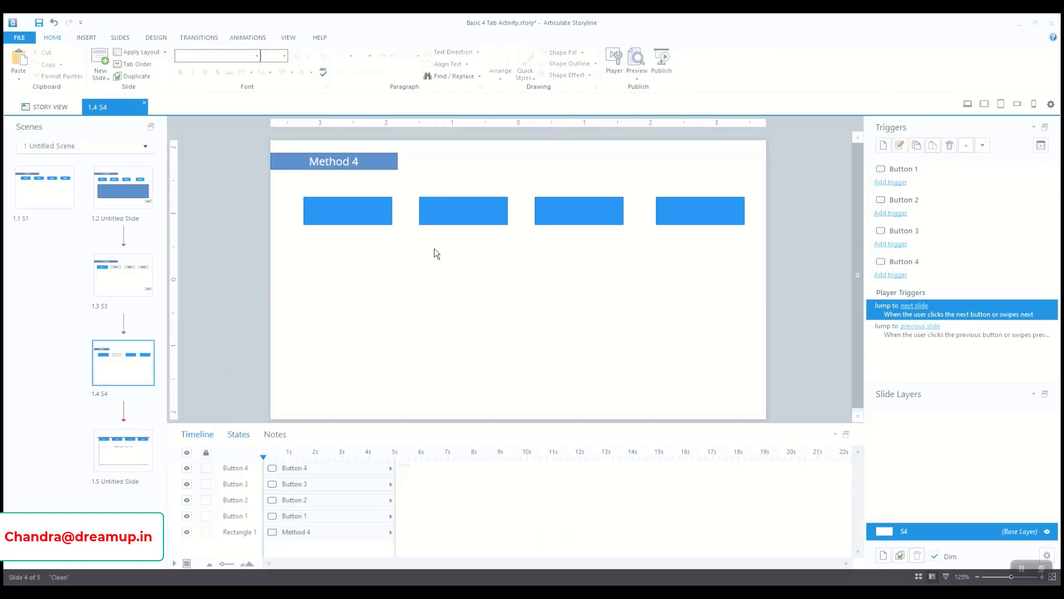
Copy Button 2's formatting to Buttons 3, 4 and 1 with Format Painter
click(505, 214)
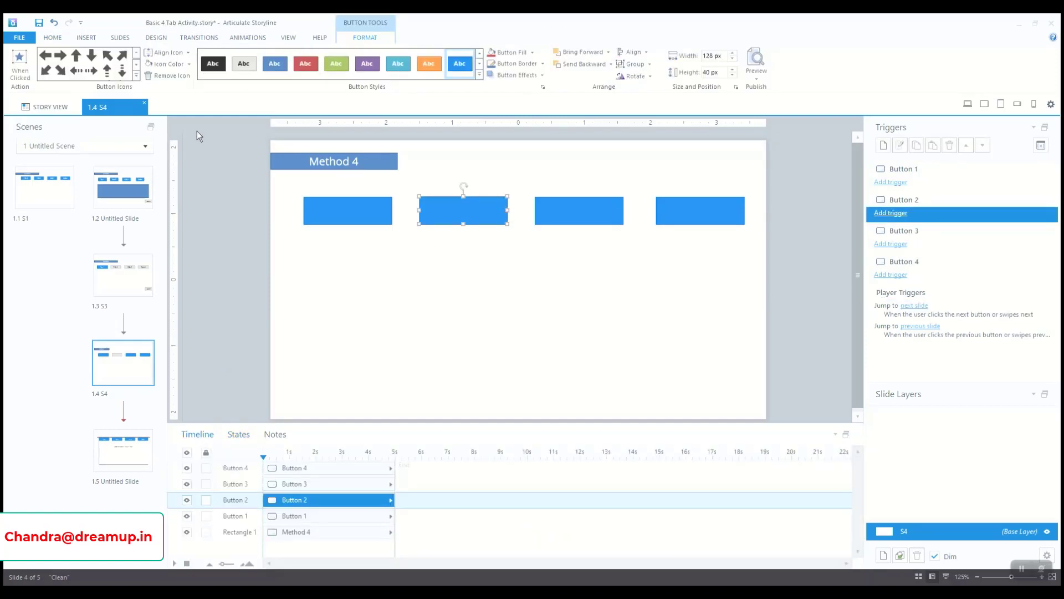
click(52, 37)
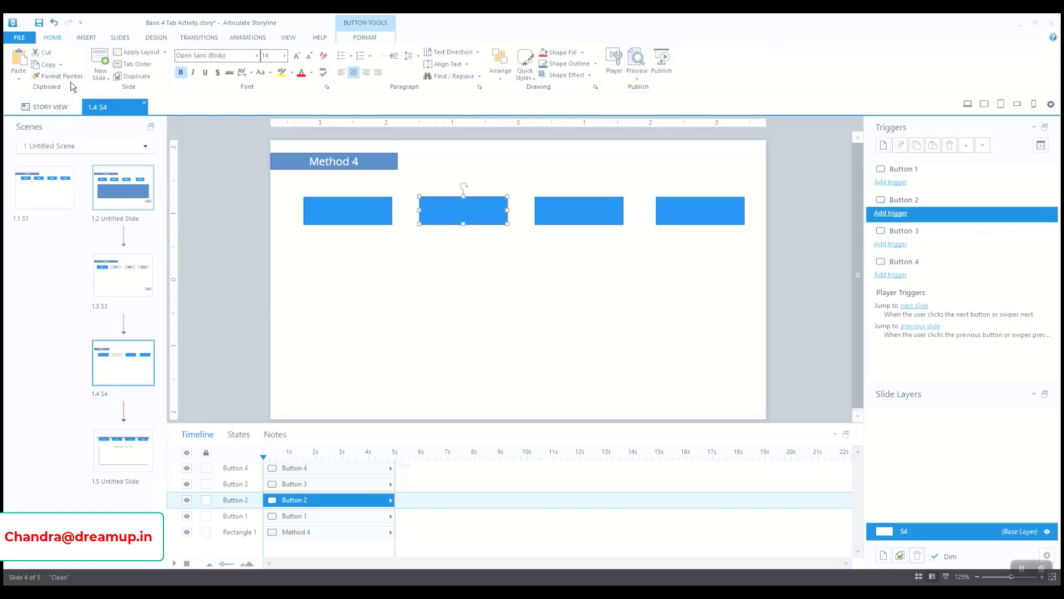
click(592, 224)
click(720, 218)
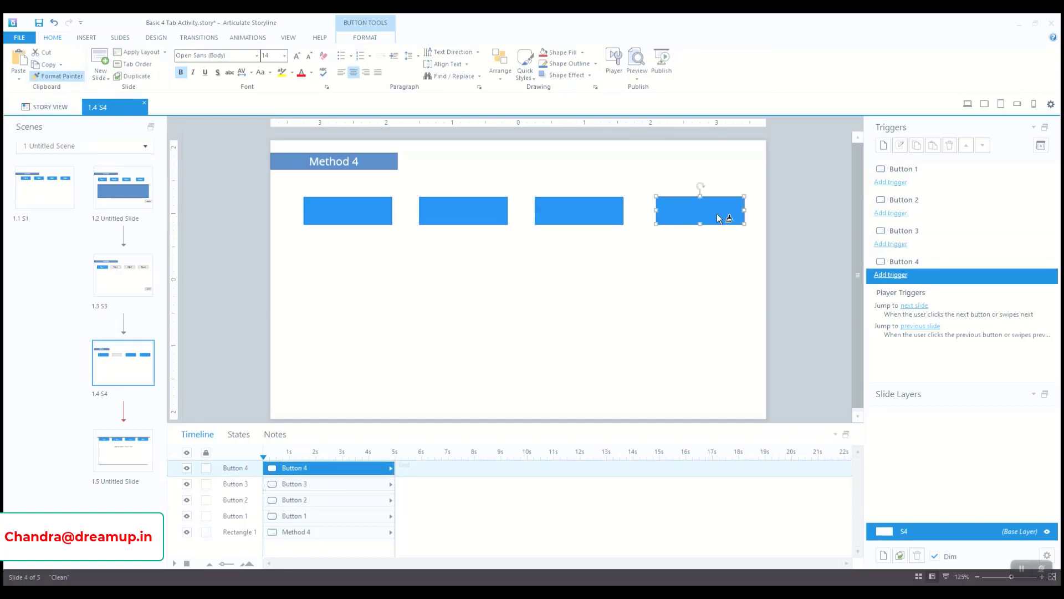
click(321, 221)
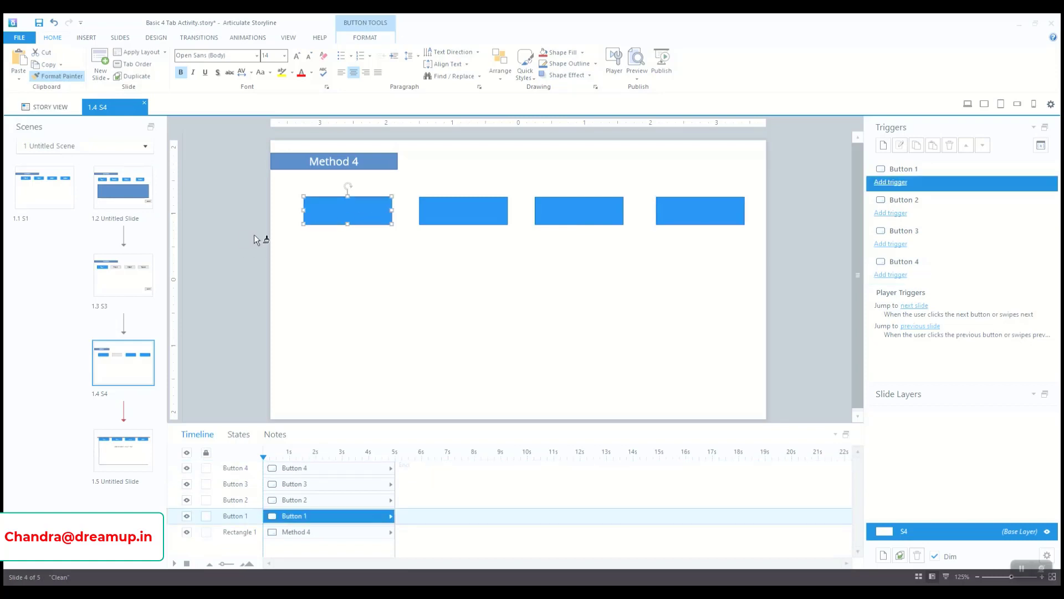
click(242, 237)
Label the first two buttons in the row Tab 1 and Tab 2
click(387, 213)
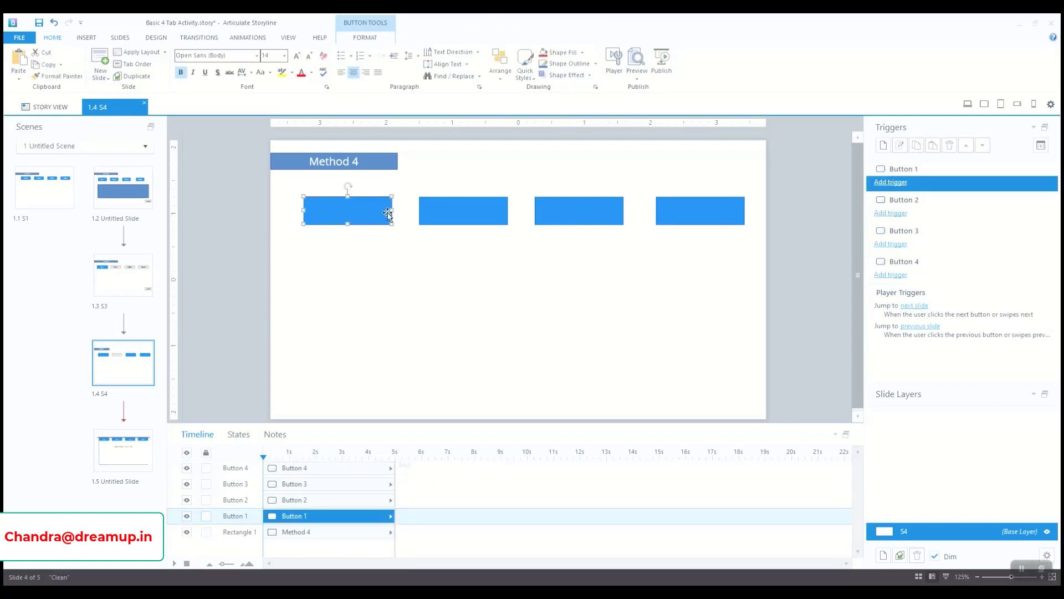
text(Tab 1)
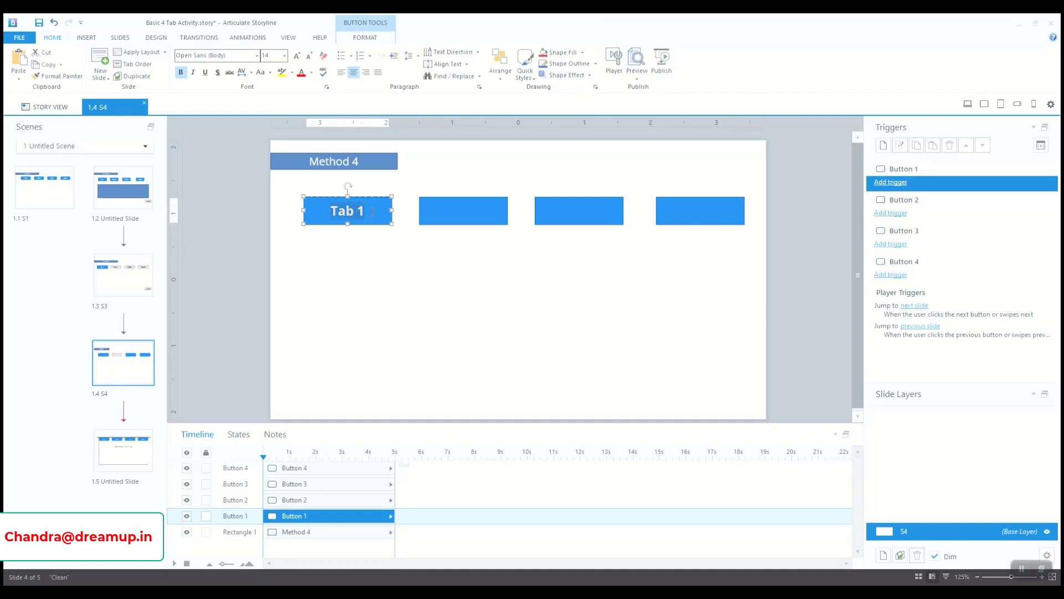
click(438, 209)
text(Tab 1)
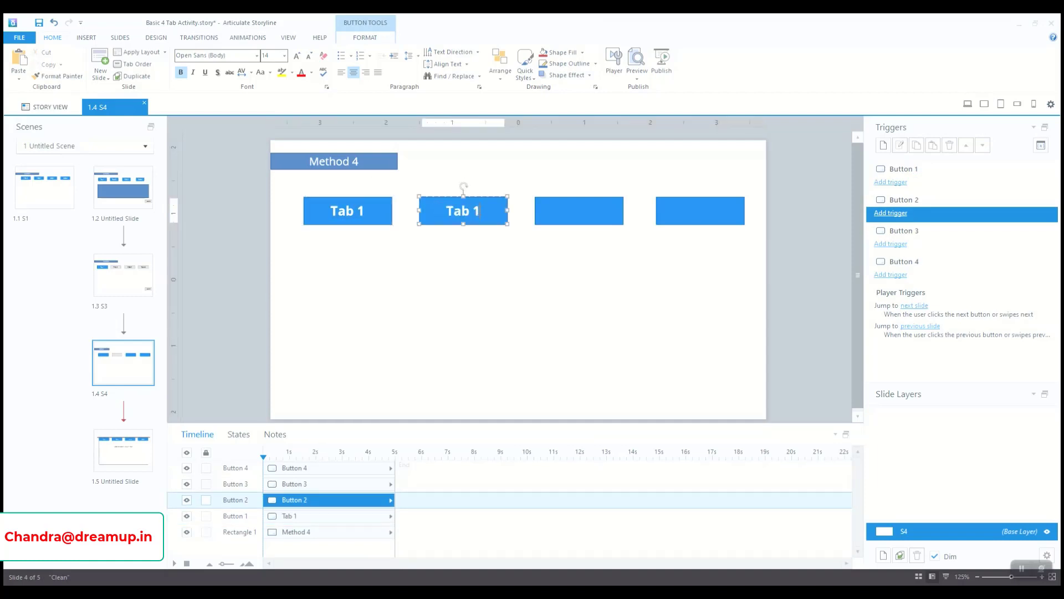
key(BackSpace)
text(2)
Label the third and fourth buttons in the row Tab 3 and Tab 4
click(573, 209)
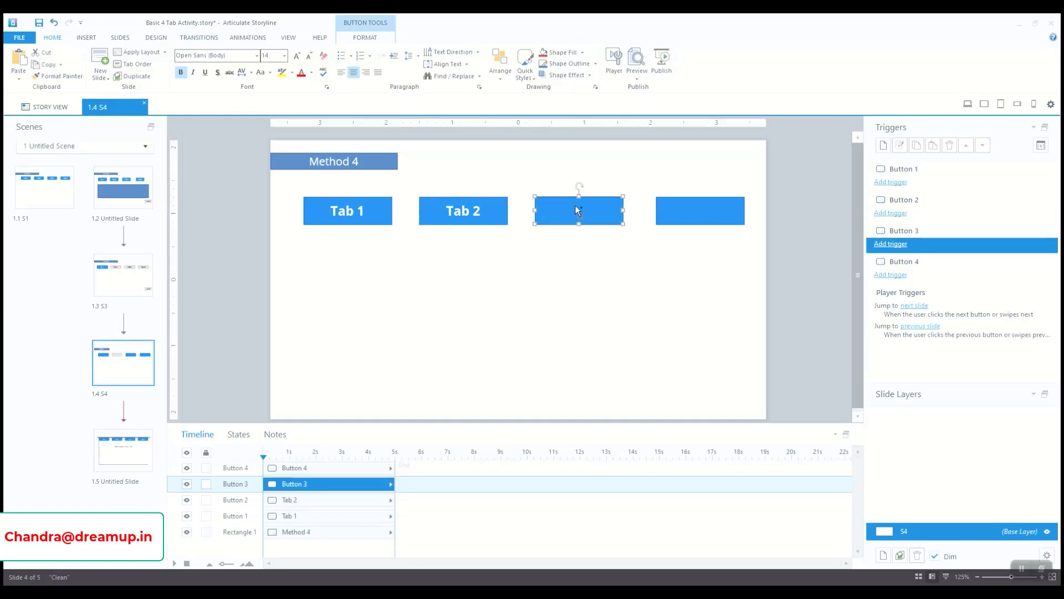
text(Tab 1)
key(BackSpace)
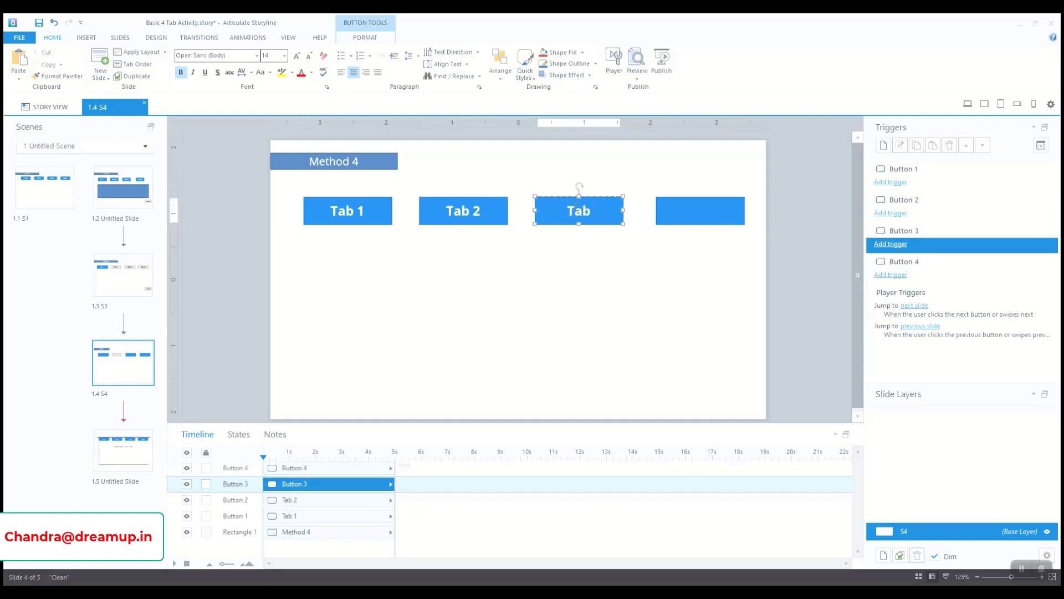
text(3)
click(703, 218)
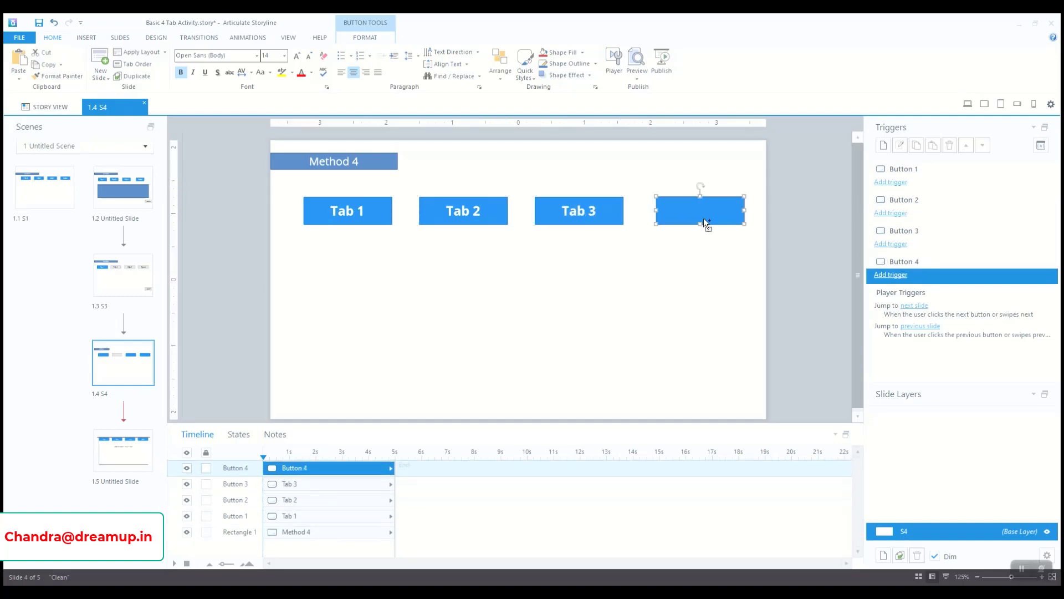
text(Tab 1)
key(BackSpace)
text(4)
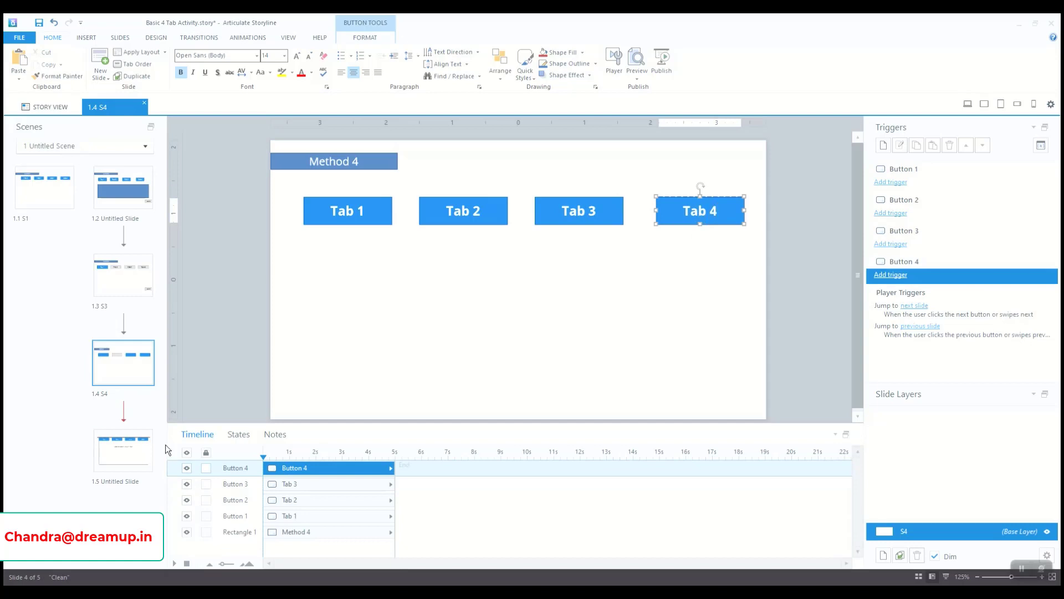
Rename the Button 1 and Button 2 objects in the timeline as Tab 1 and Tab 2
click(244, 516)
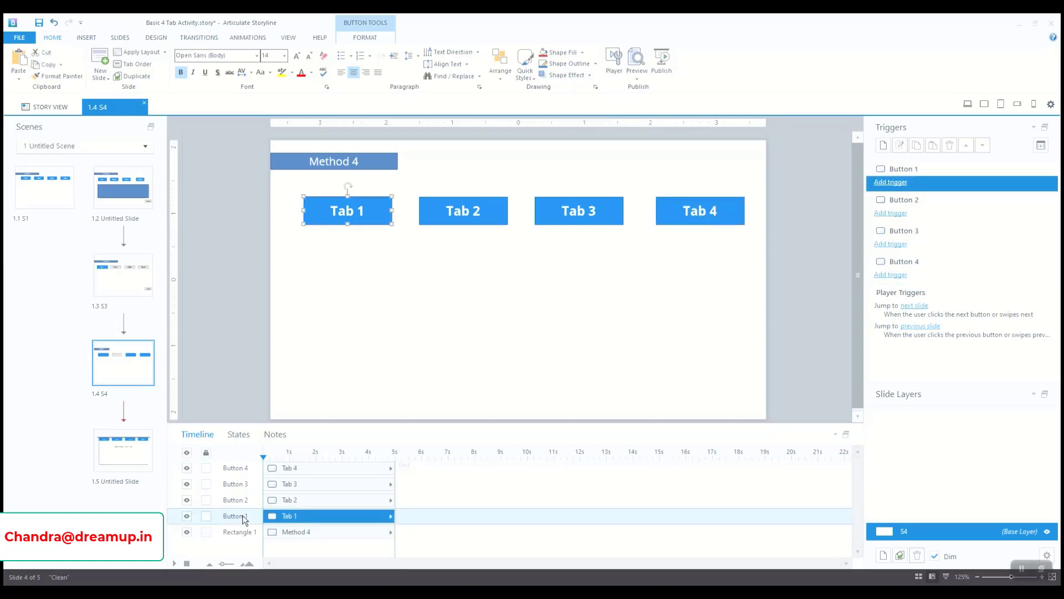
double_click(241, 515)
text(Tab 1)
key(Return)
double_click(233, 499)
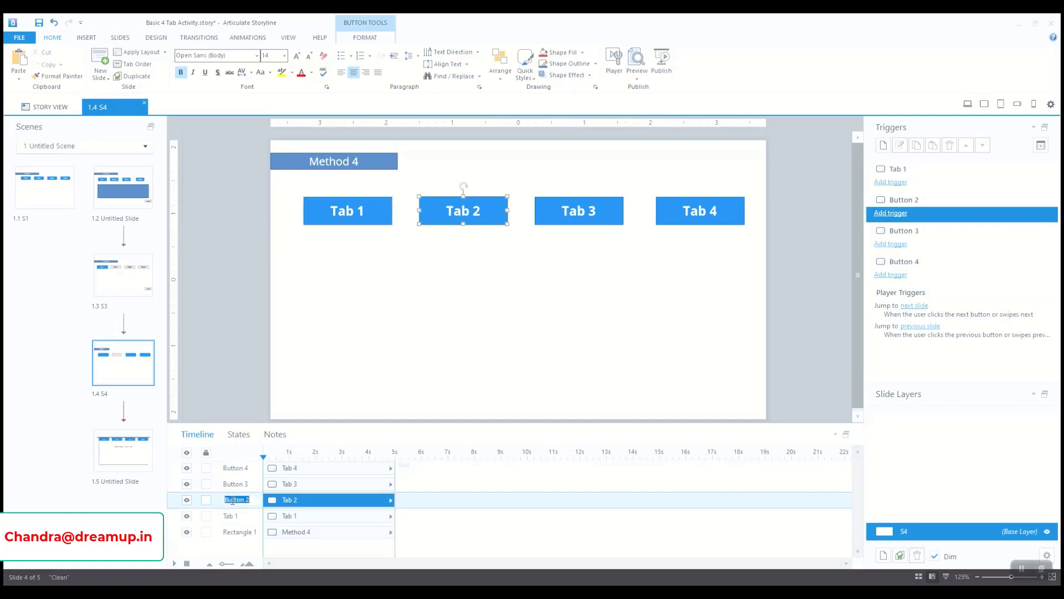
text(Tab 2)
key(Return)
Rename the Button 3 and Button 4 objects in the timeline as Tab 3 and Tab 4
click(241, 483)
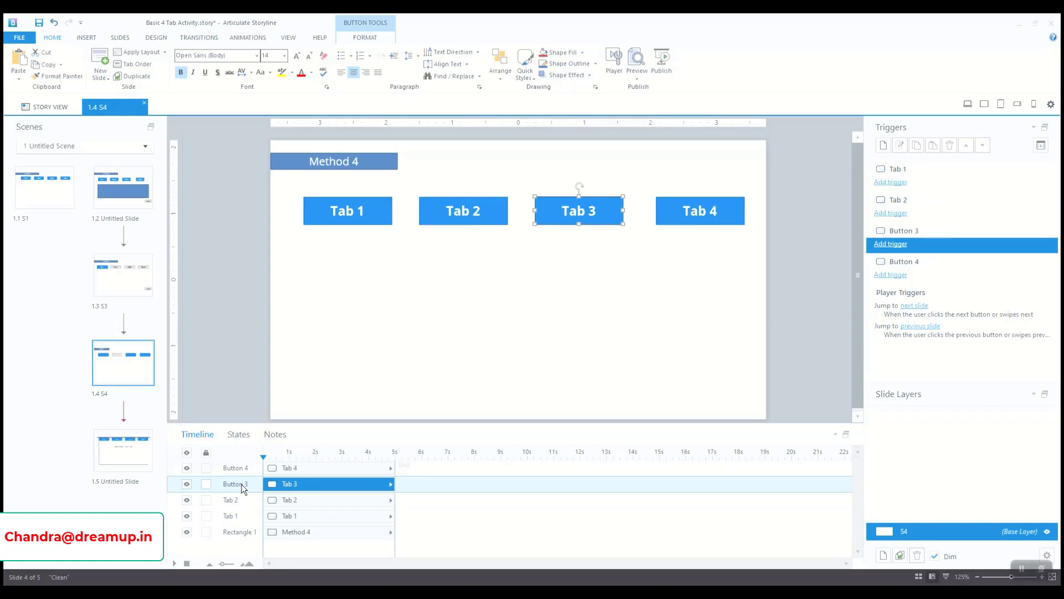
double_click(241, 484)
text(Tab 3)
key(Return)
double_click(233, 467)
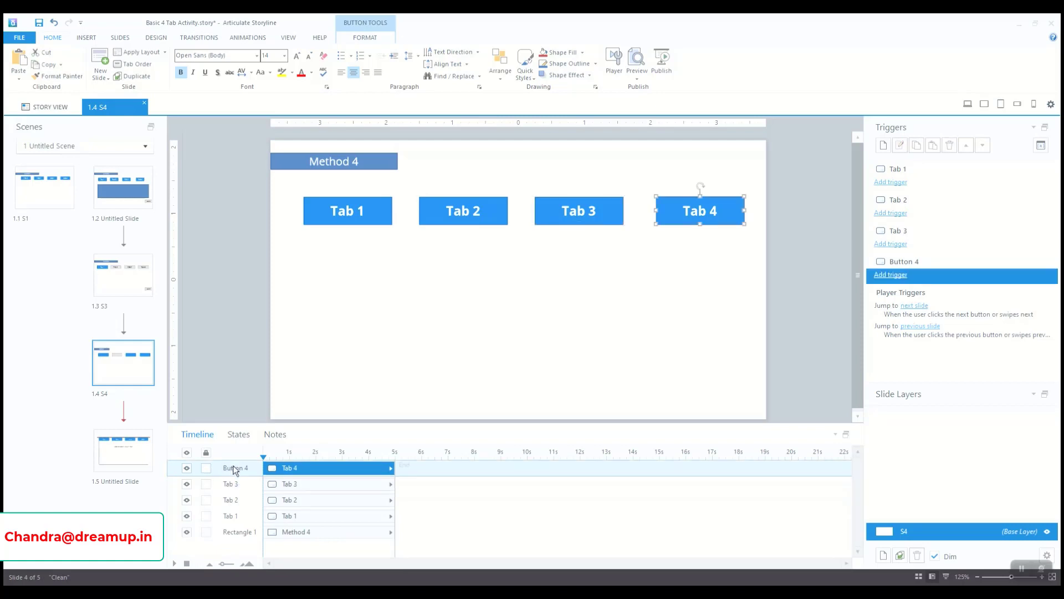
text(Tab 4)
key(Return)
click(224, 368)
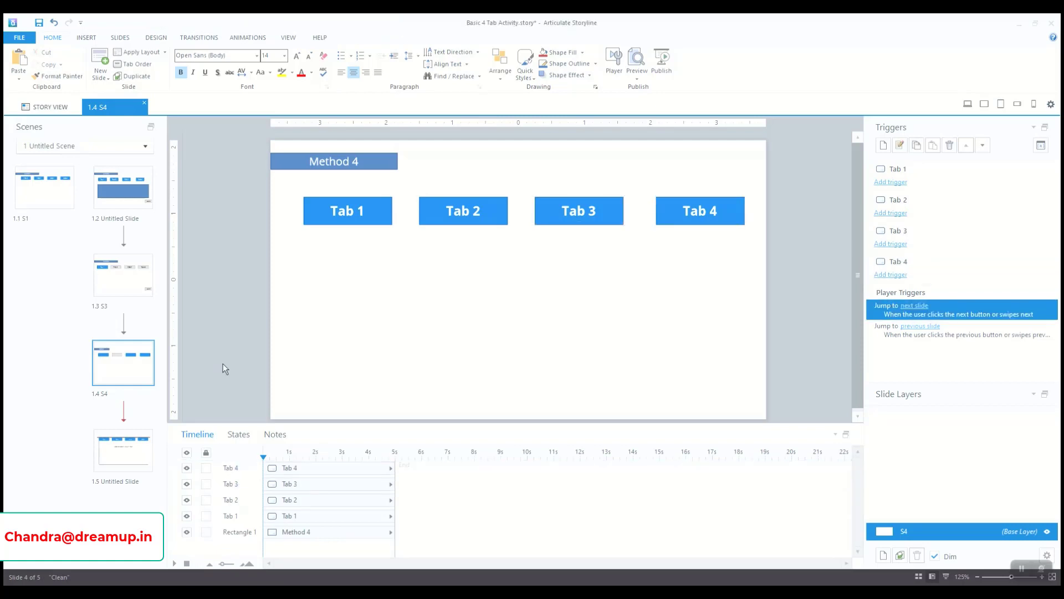
Rename the title rectangle in the timeline as methods and save the project
double_click(237, 533)
text(meth)
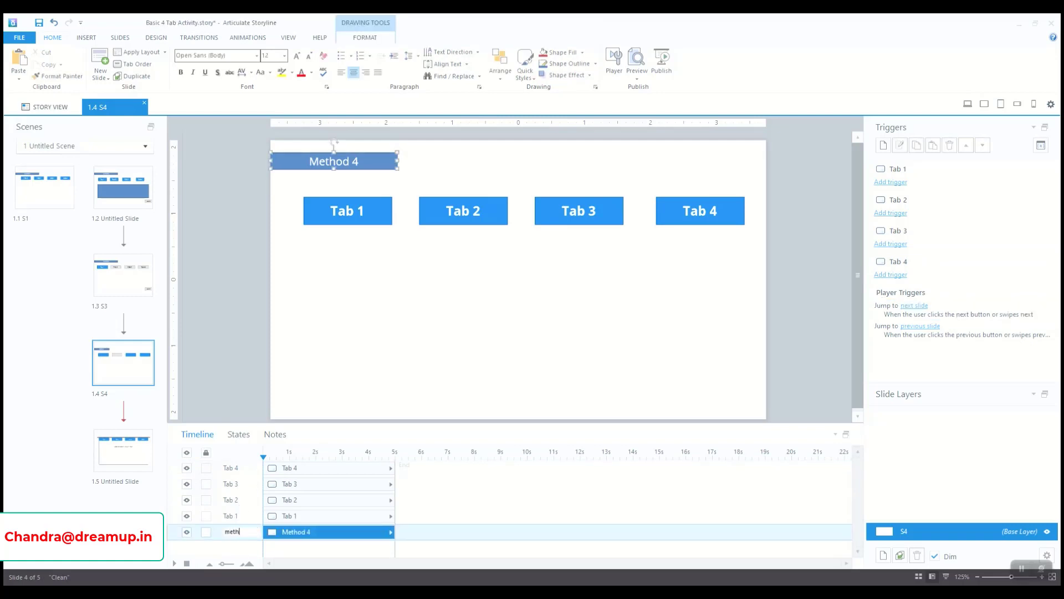
text(hios)
key(Return)
double_click(240, 533)
click(242, 534)
key(Right)
text(d)
key(Return)
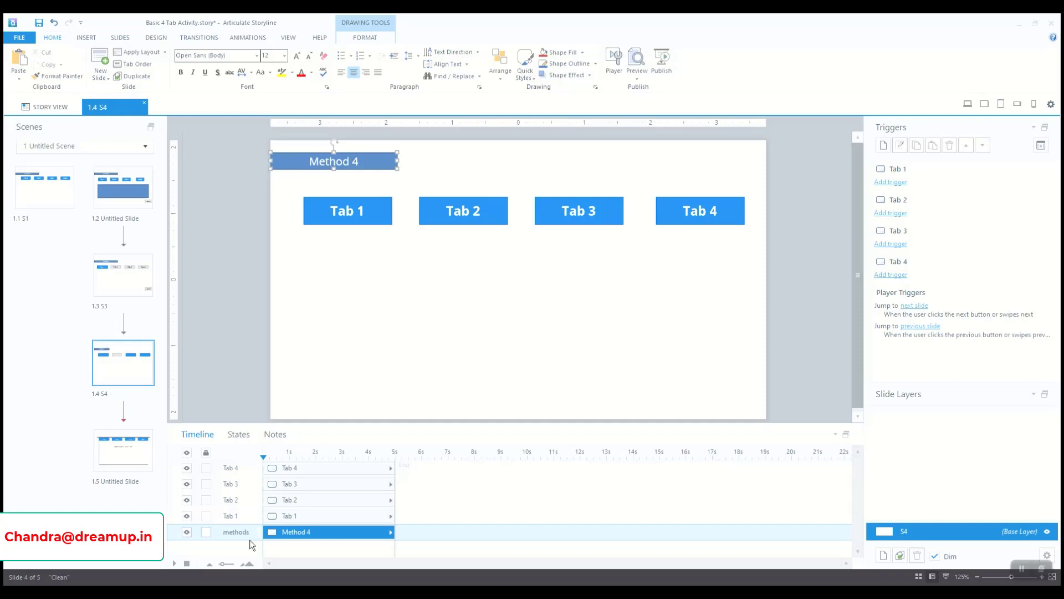
click(843, 295)
key(ctrl+s)
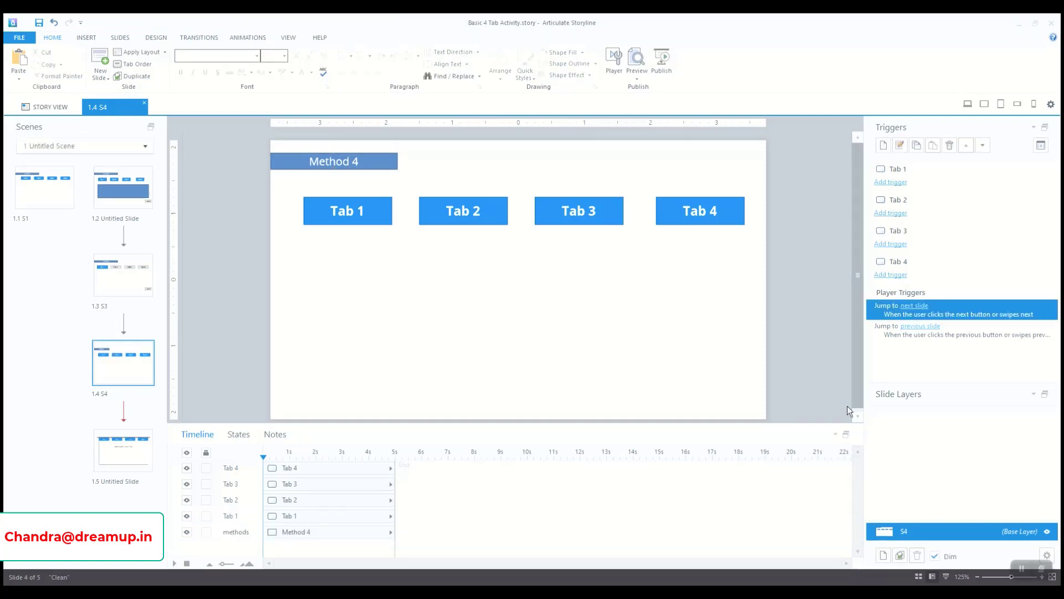
Add a new slide layer to the Method 4 slide and name it Tab 1 Details
drag(806, 426, 799, 458)
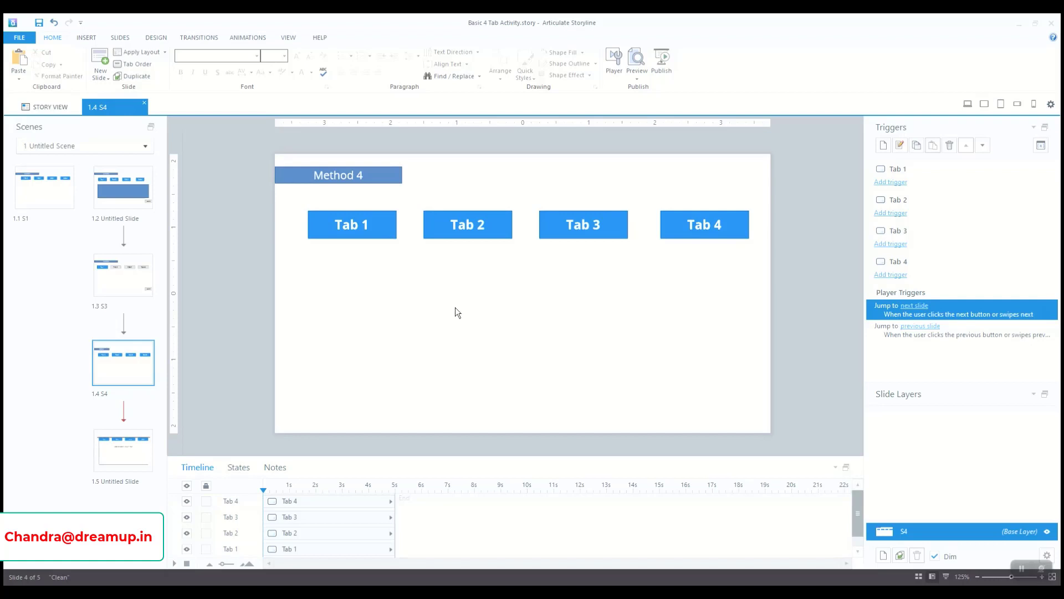
click(883, 557)
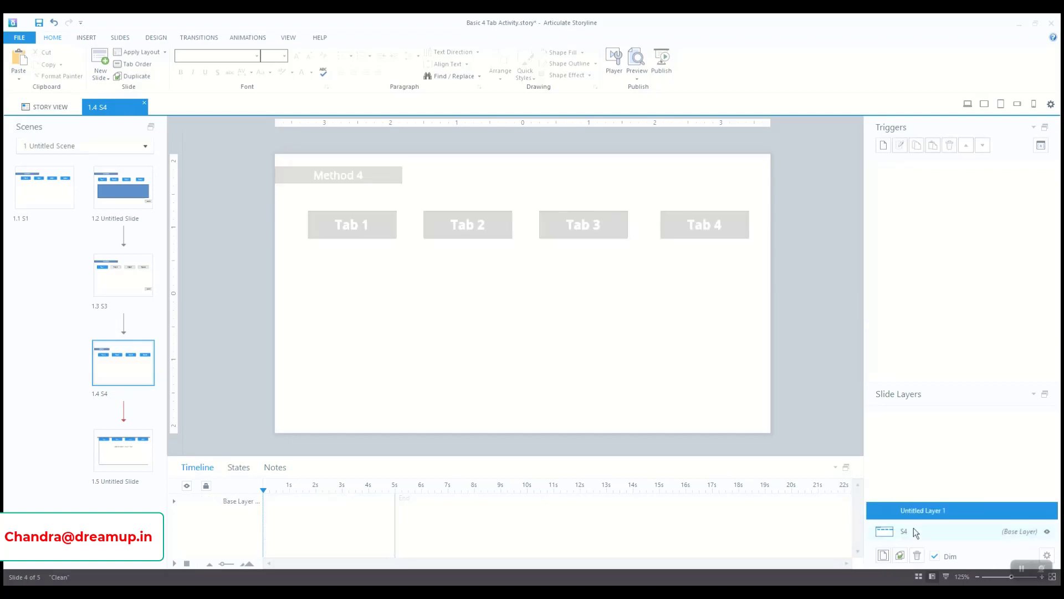
double_click(918, 511)
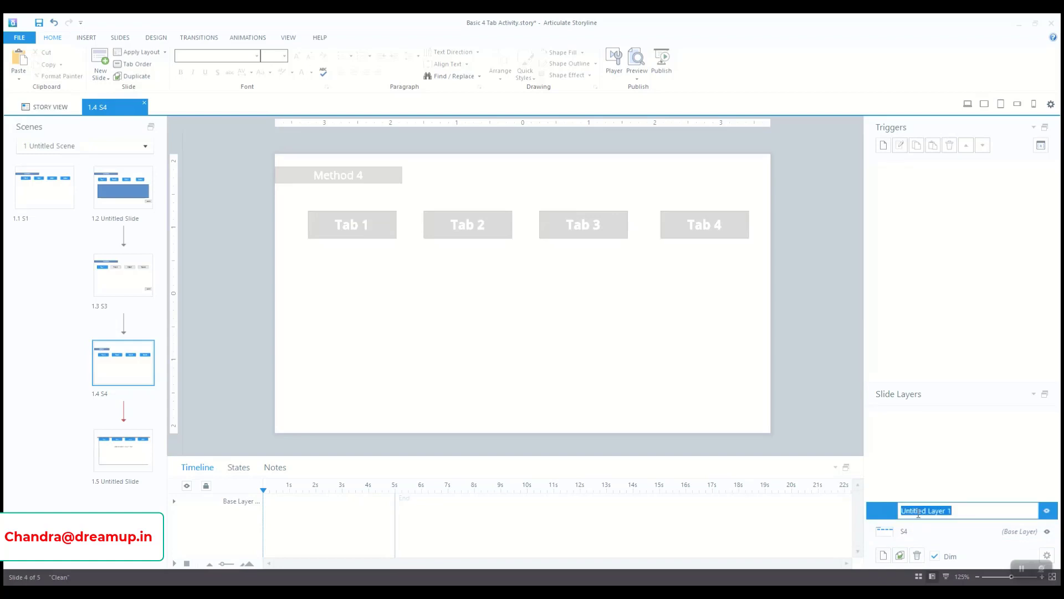
text(Tab 1 Details)
key(Return)
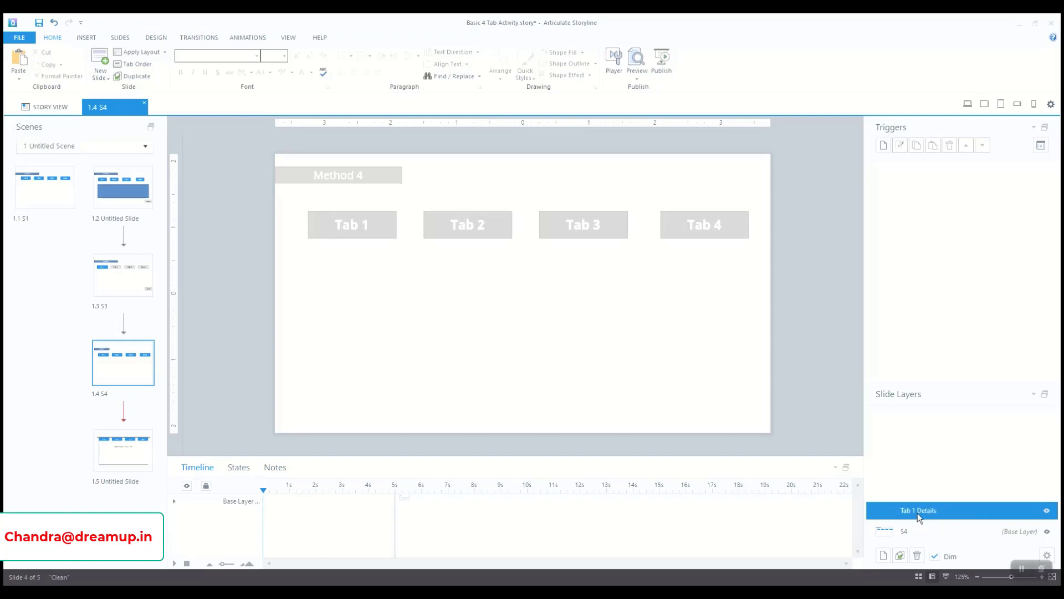
Draw a large rectangle below the tab buttons, as wide as the button row, on the Tab 1 Details layer and label it Tab 1
click(85, 38)
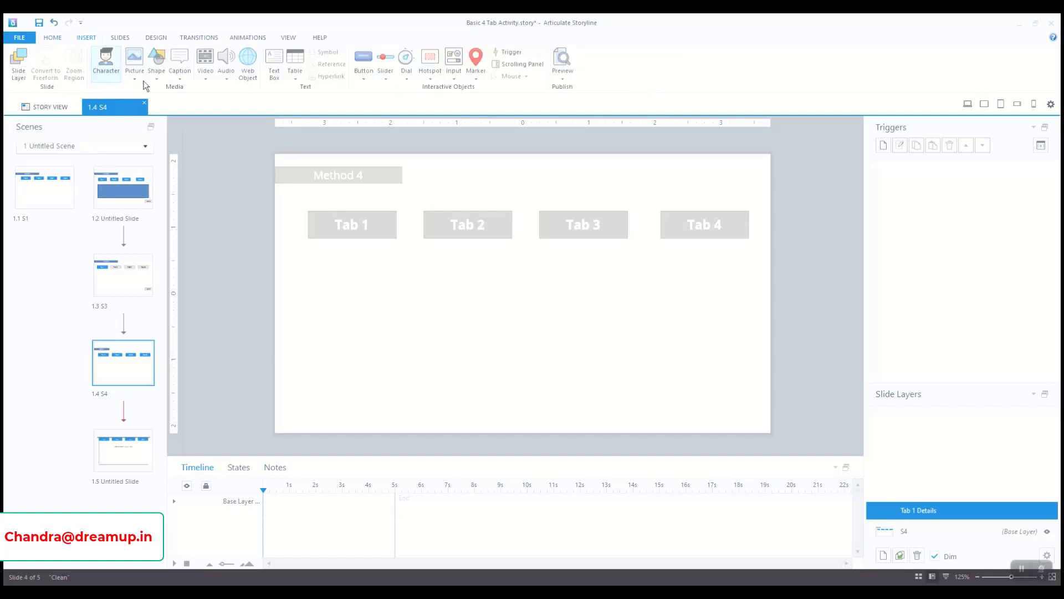
click(156, 71)
click(156, 120)
mouse_move(311, 249)
mouse_down()
mouse_move(565, 363)
mouse_move(749, 418)
mouse_up()
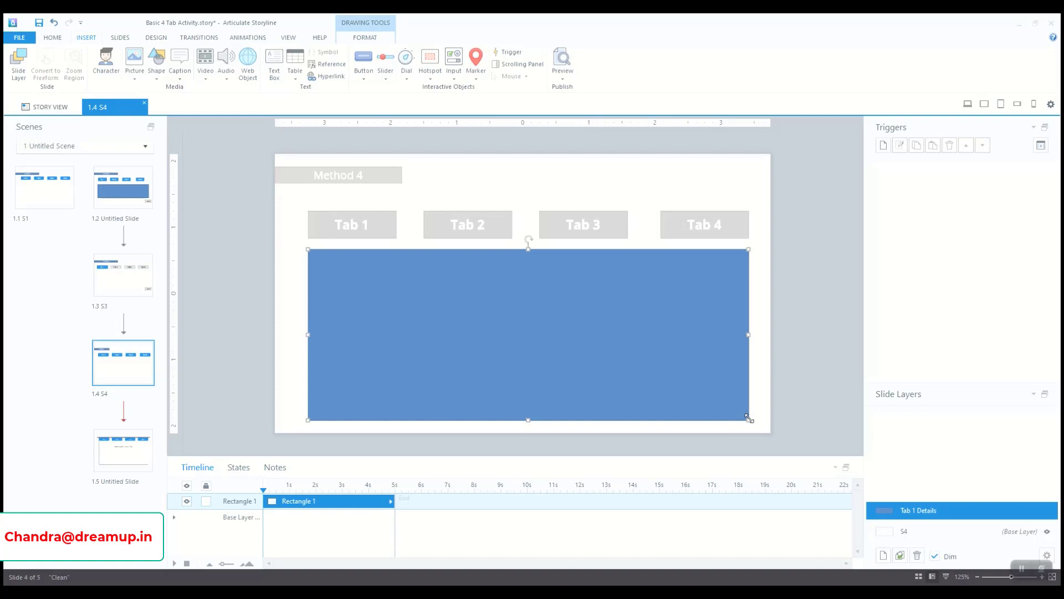
click(563, 375)
text(T)
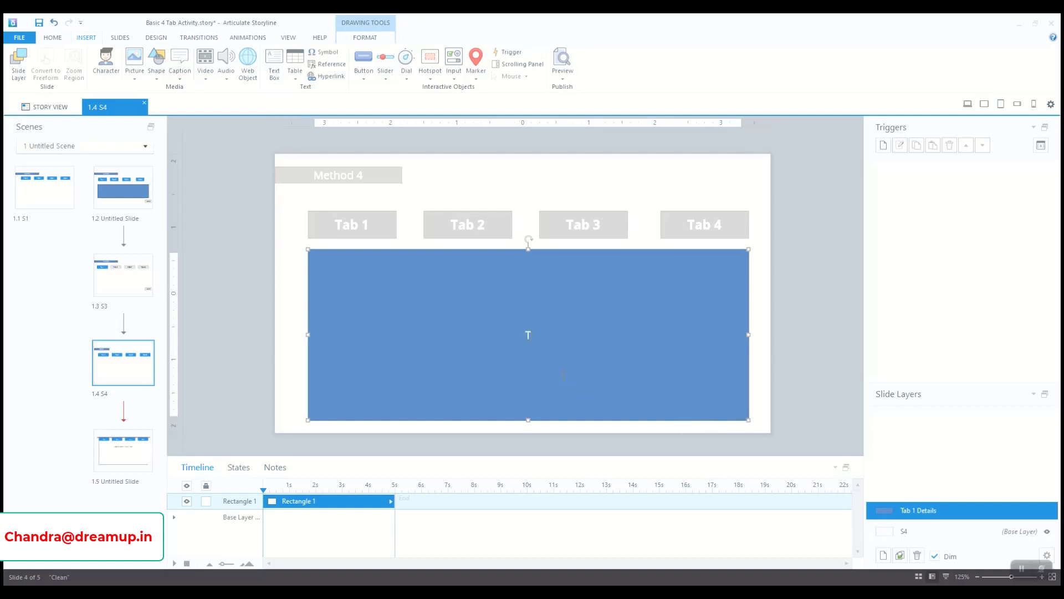
text(ab 1)
click(773, 388)
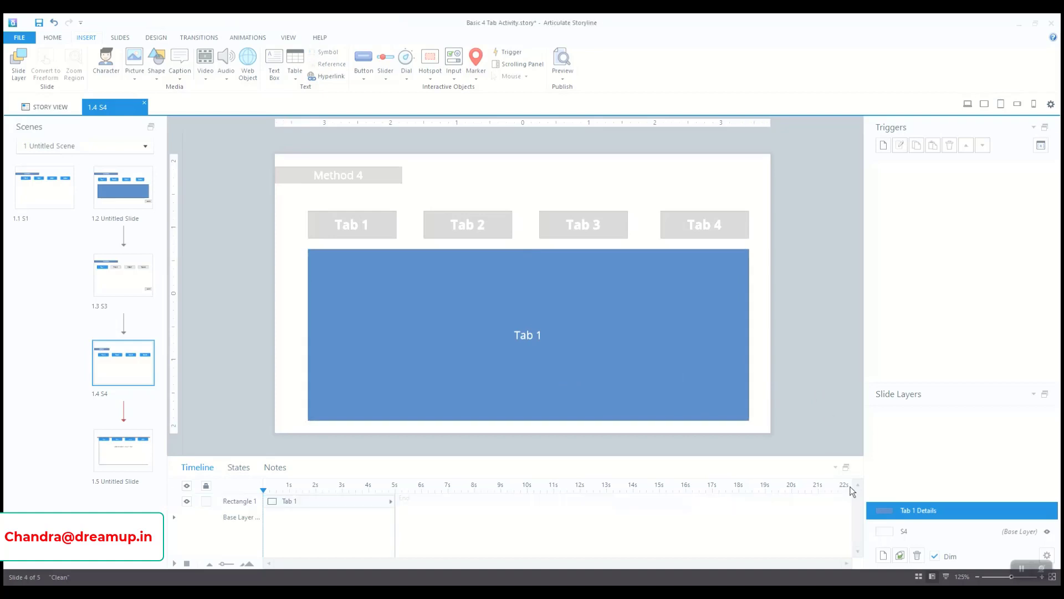
Duplicate the Tab 1 Details layer and rename the copy as Tab 2 Details
double_click(916, 494)
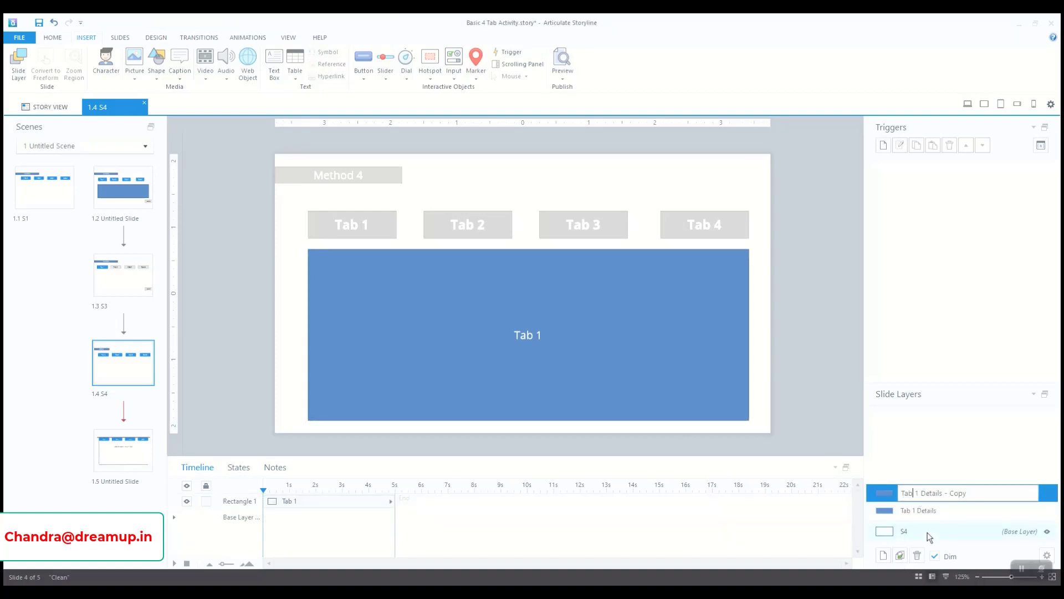
key(shift+Right)
text(2)
key(End)
key(BackSpace)
key(BackSpace)
key(BackSpace)
key(BackSpace)
key(BackSpace)
key(BackSpace)
key(BackSpace)
key(Return)
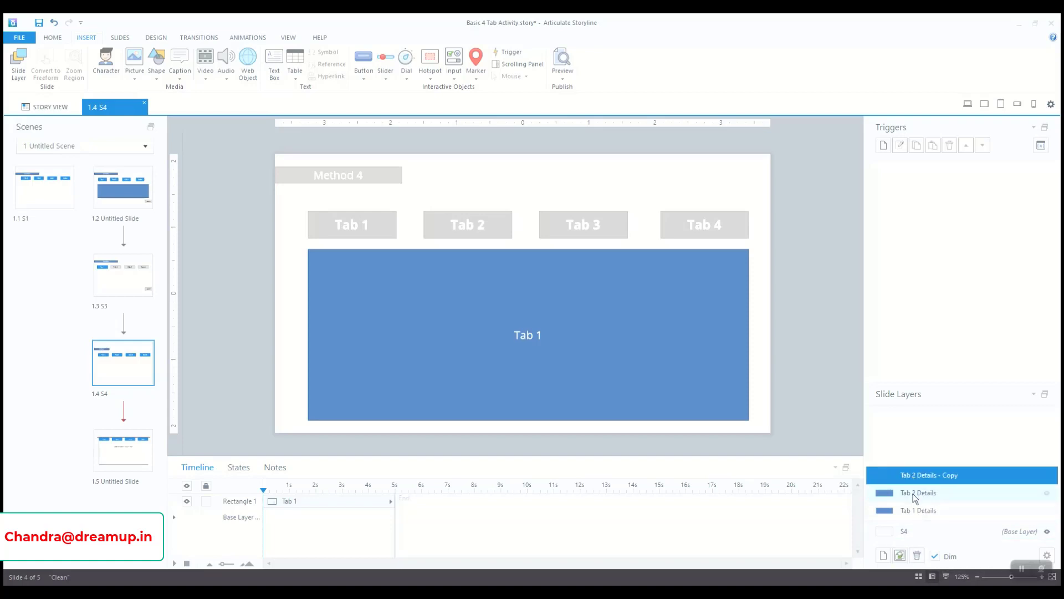
Duplicate the Tab 2 Details layer and rename the copy as Tab 3 Details
double_click(914, 474)
click(916, 475)
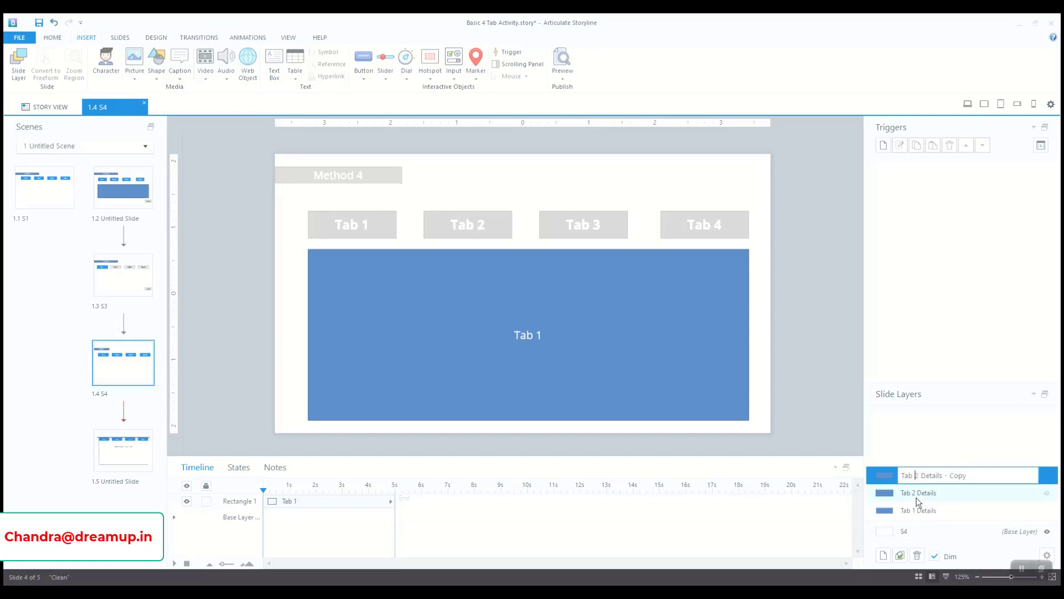
key(shift+Right)
text(3)
key(BackSpace)
key(BackSpace)
key(BackSpace)
key(BackSpace)
key(BackSpace)
key(BackSpace)
key(BackSpace)
key(Return)
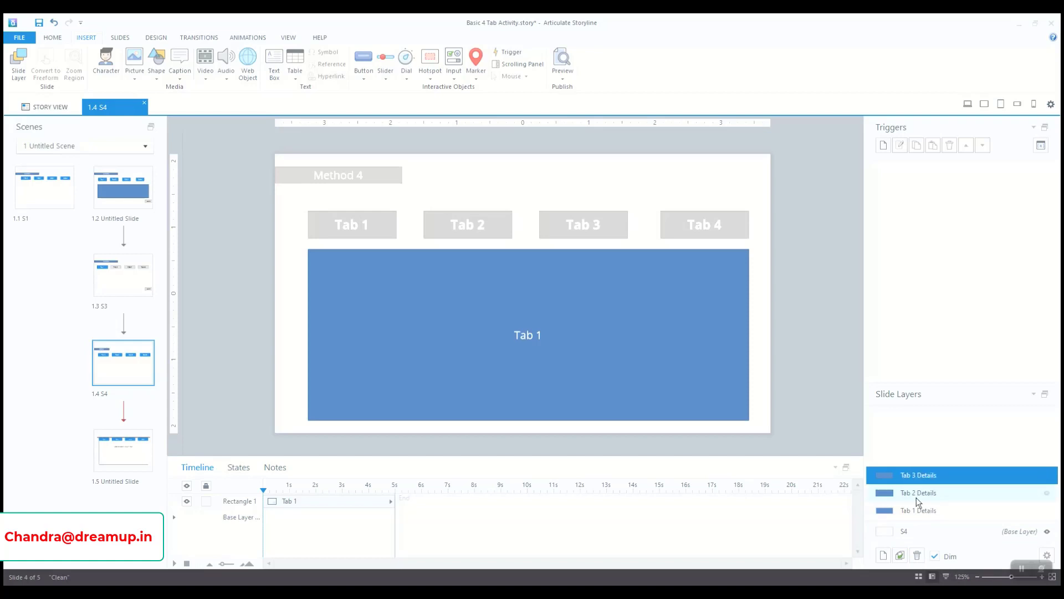
Duplicate the Tab 3 Details layer, rename the copy as Tab 4 Details, and save the project
click(900, 556)
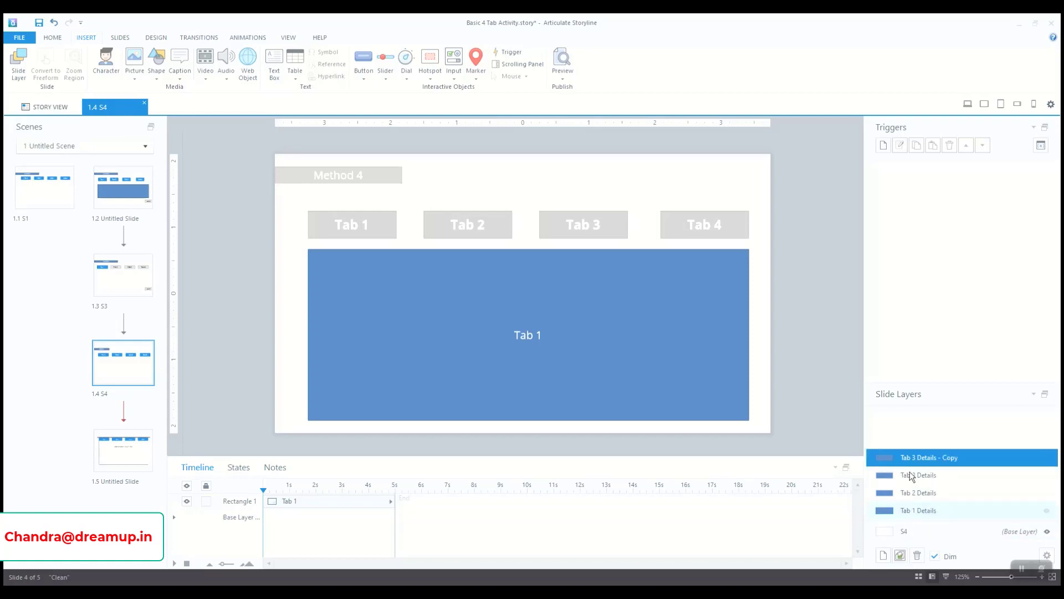
double_click(916, 458)
click(917, 458)
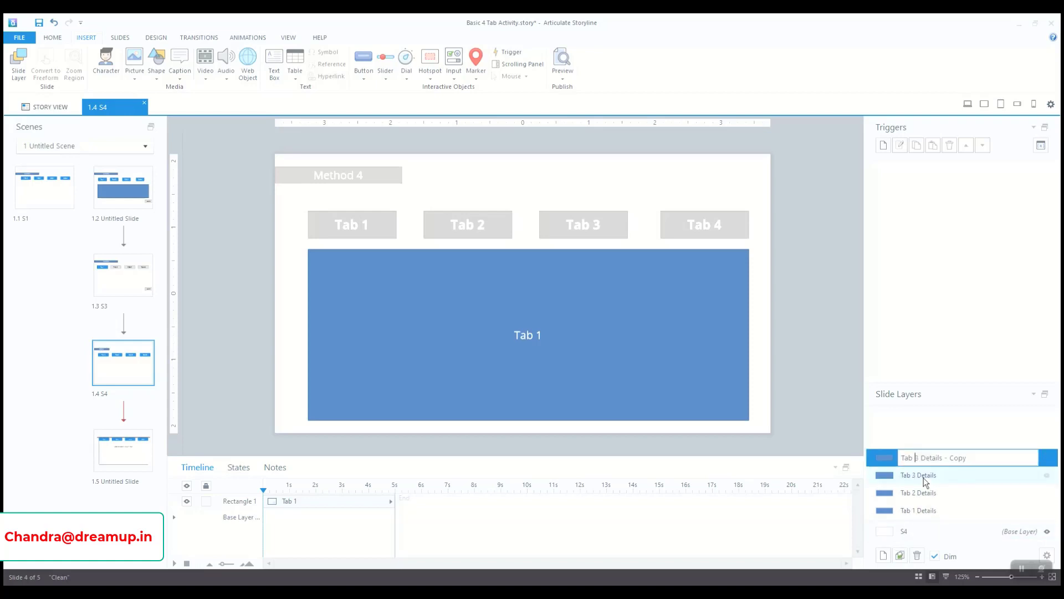
key(BackSpace)
text(4)
key(Right)
key(Right)
key(Right)
key(Right)
key(shift+End)
key(BackSpace)
key(Return)
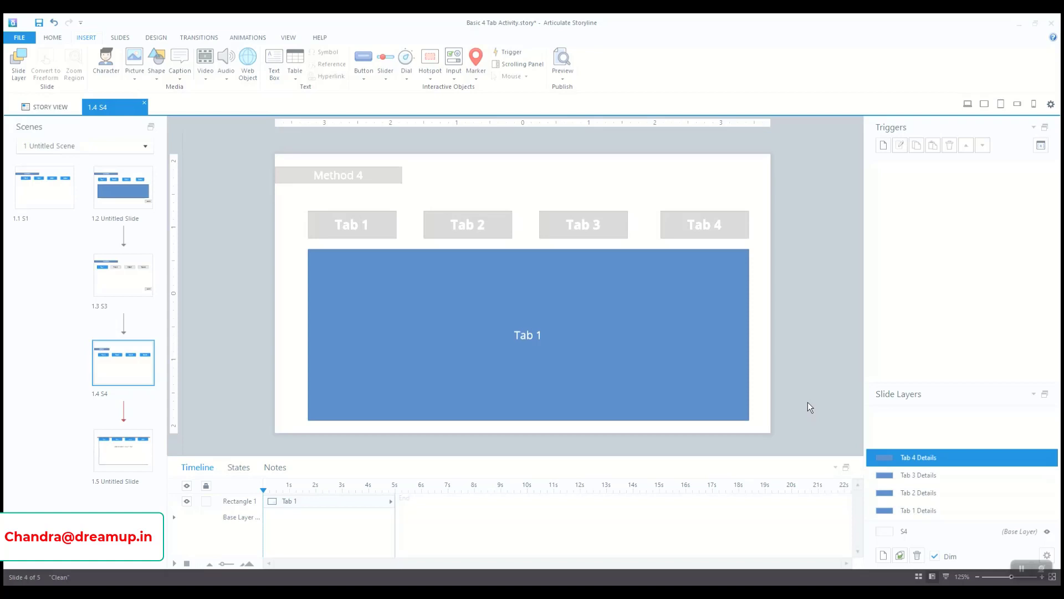
key(ctrl+s)
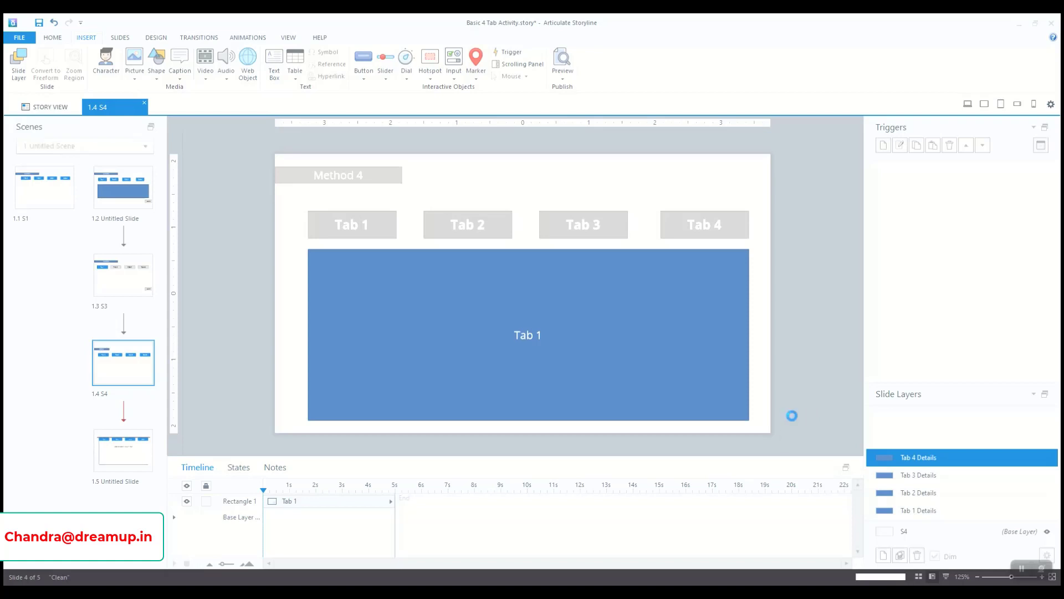
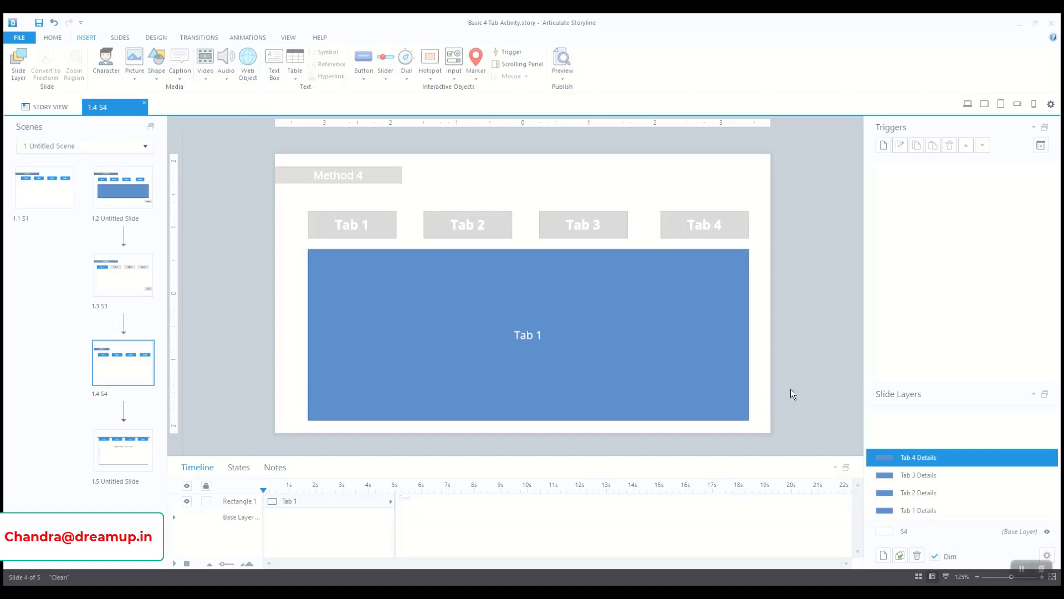
Change the rectangle text to Tab 4 on the Tab 4 Details layer and to Tab 3 on the Tab 3 Details layer
click(567, 329)
key(BackSpace)
text(4)
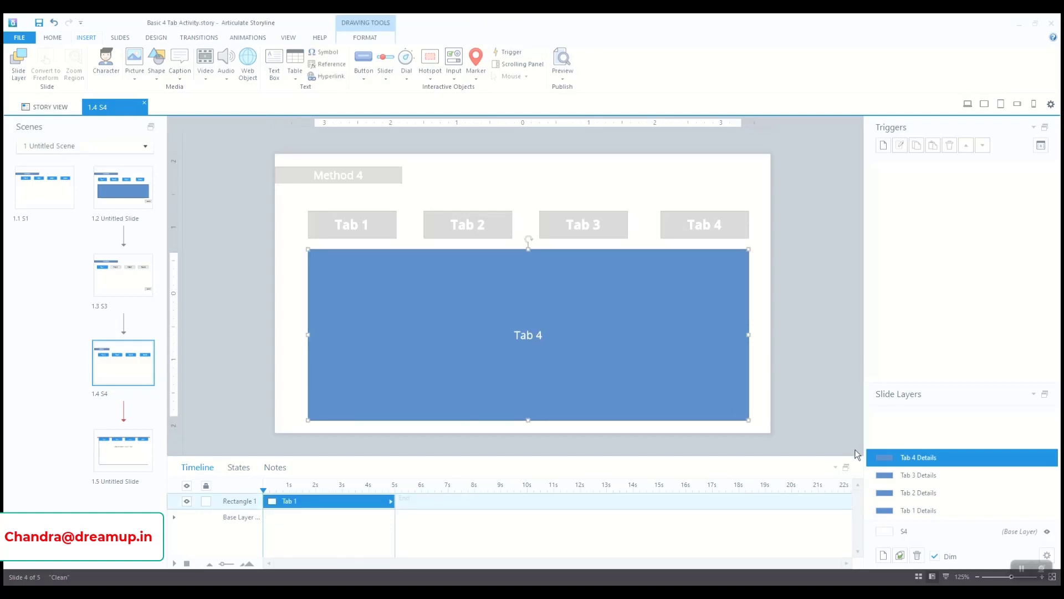
click(909, 472)
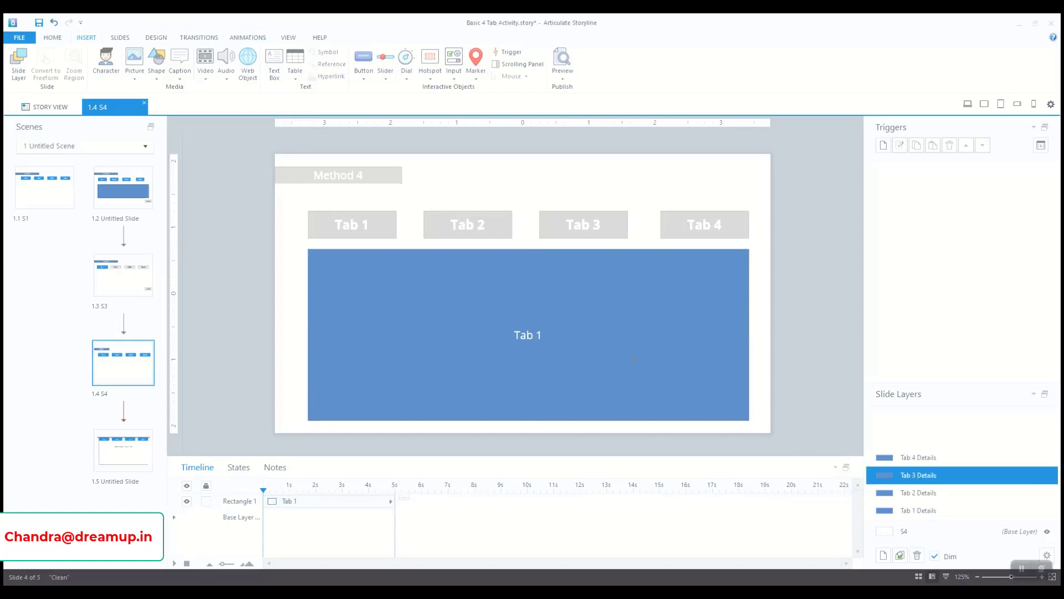
click(628, 347)
key(BackSpace)
text(3)
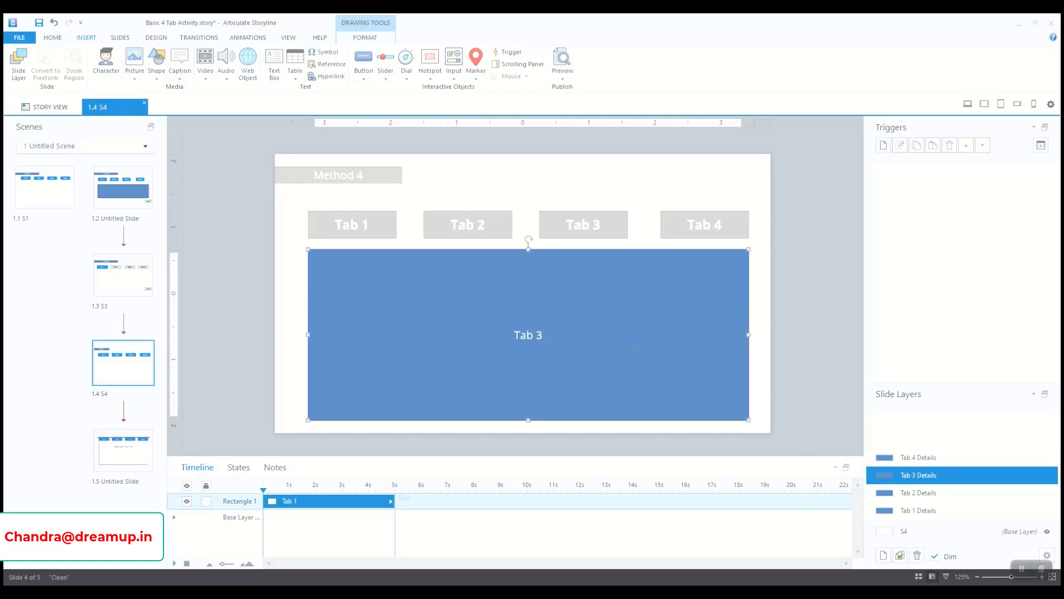
Change the rectangle text to Tab 2 on the Tab 2 Details layer
click(934, 493)
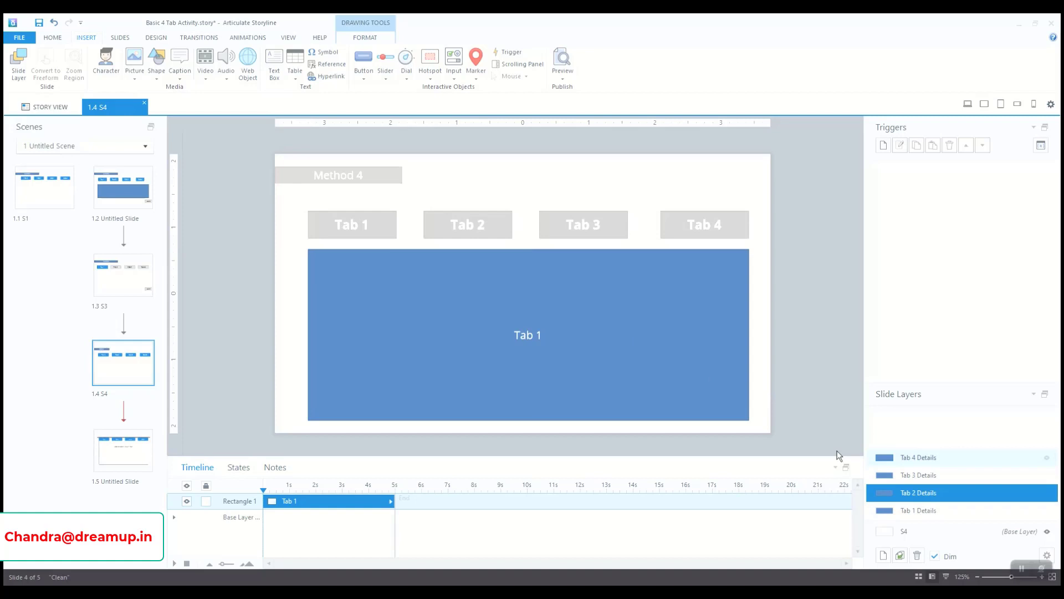
click(676, 368)
key(BackSpace)
text(2)
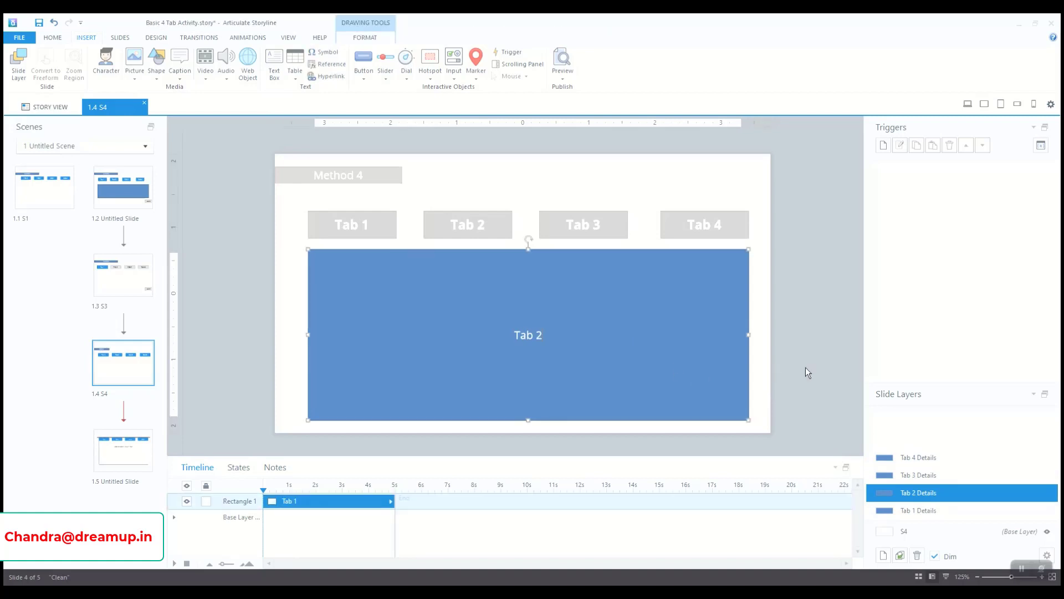
click(841, 365)
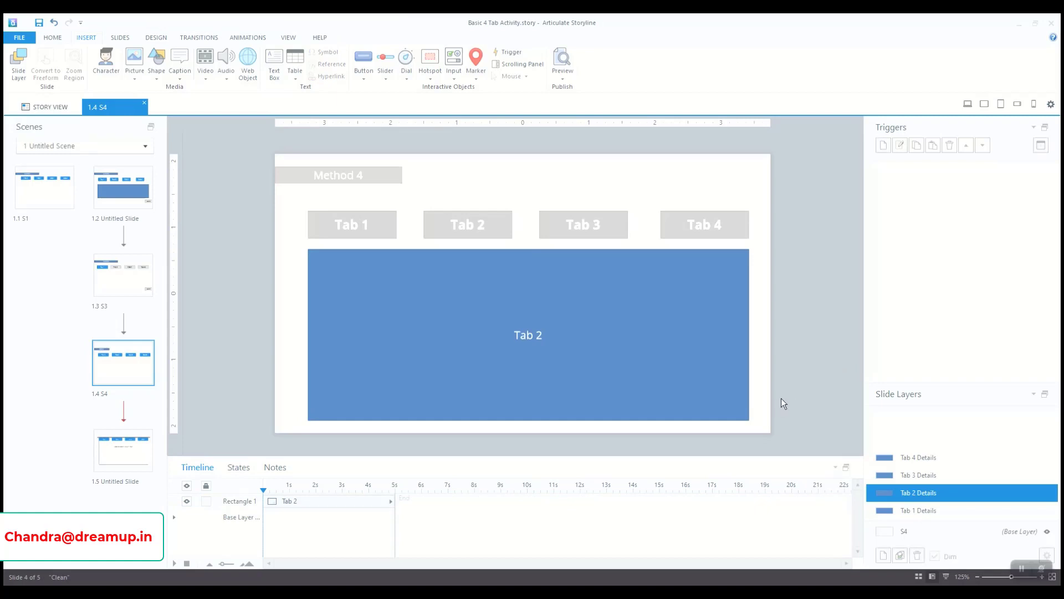
Review the base layer and each of the four tab detail layers in turn
click(910, 530)
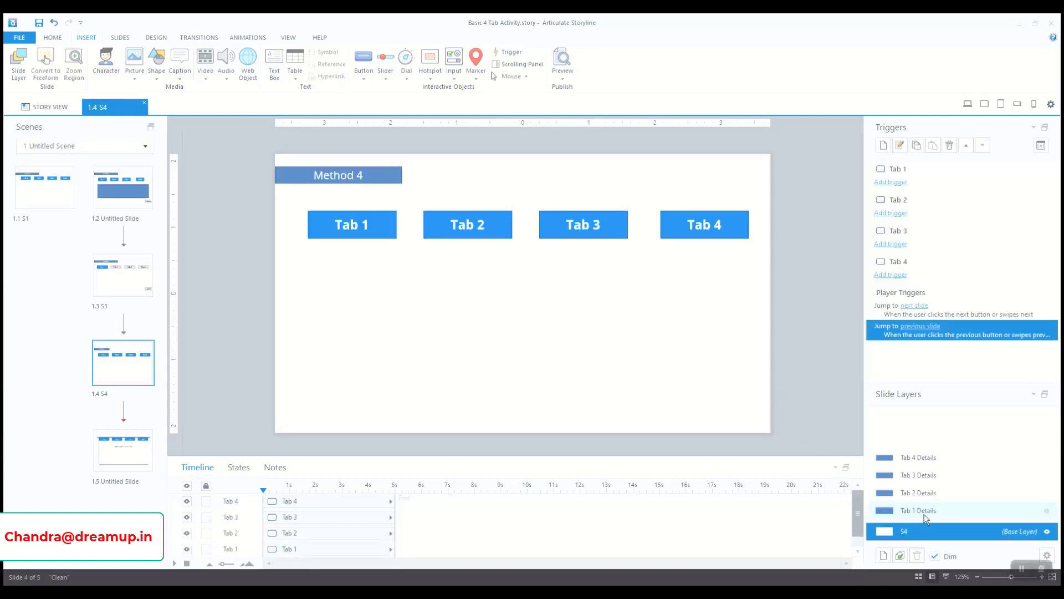
click(923, 510)
click(924, 493)
click(924, 475)
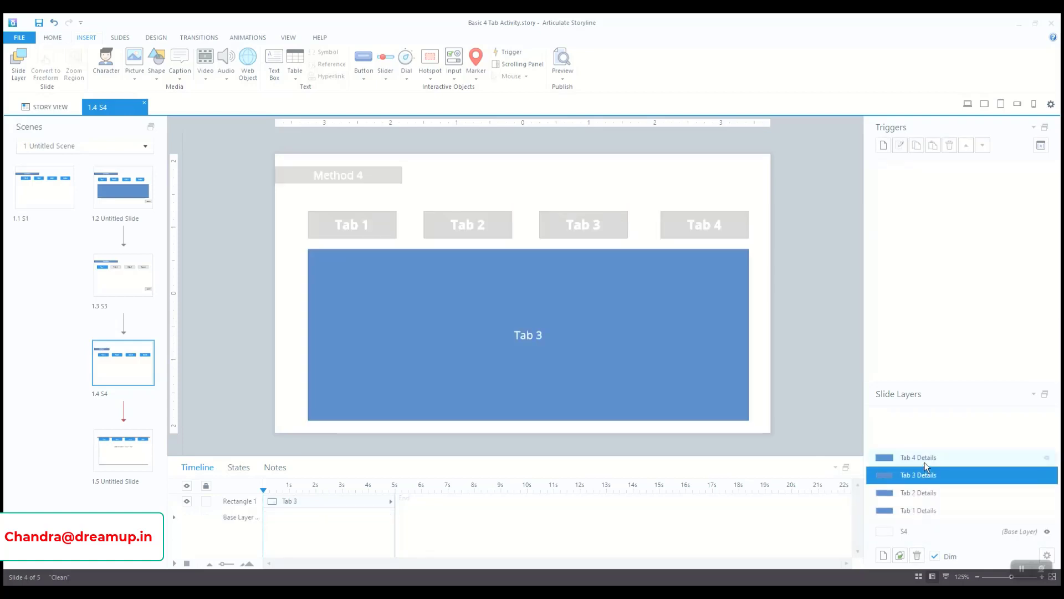
click(923, 460)
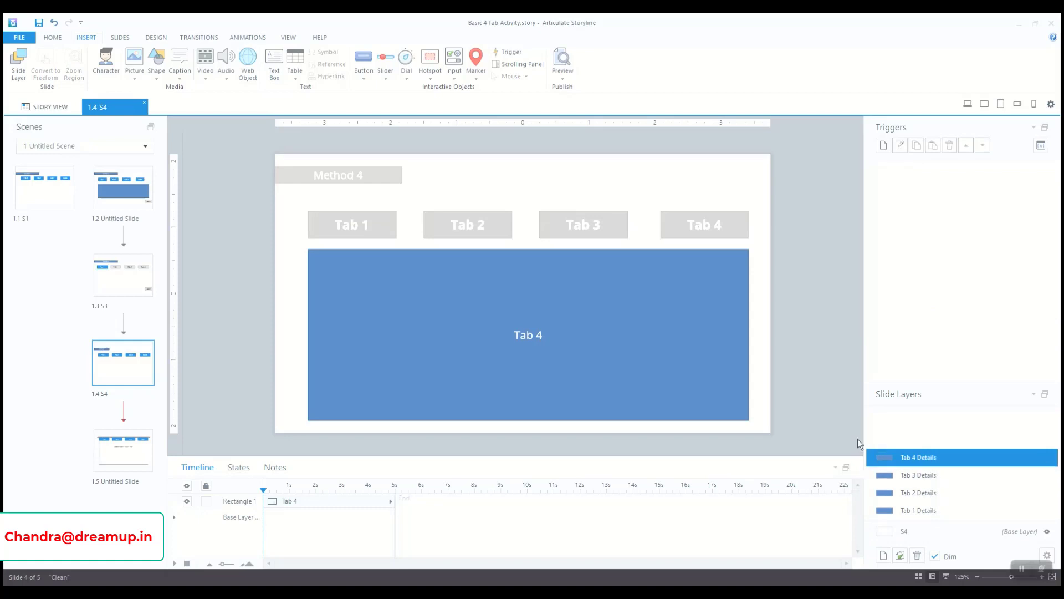
click(742, 381)
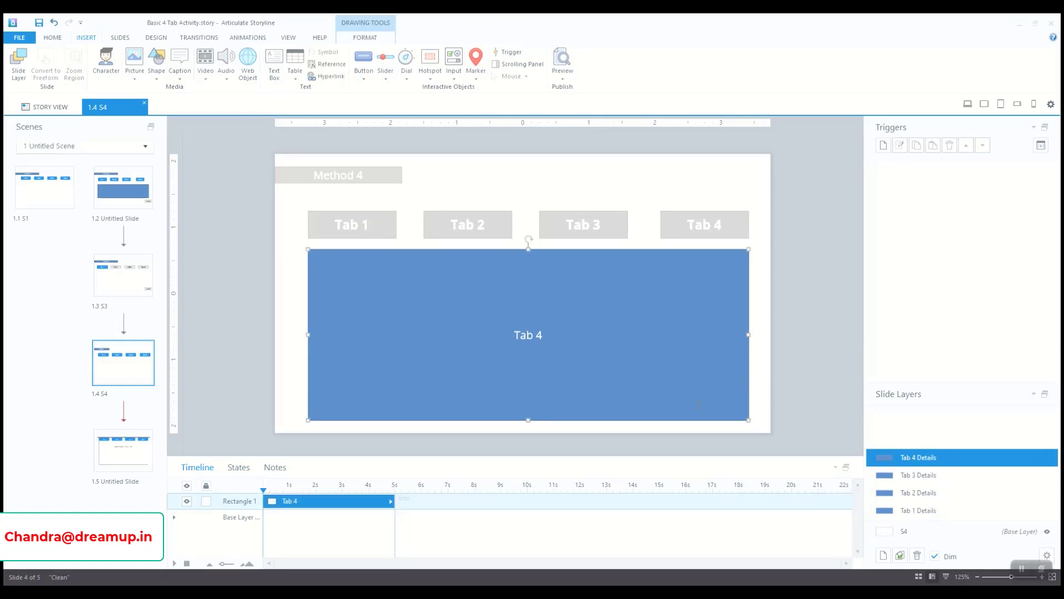
Shorten the rectangle on the Tab 1 Details layer to a little over half its height by lowering its upper edge
click(907, 508)
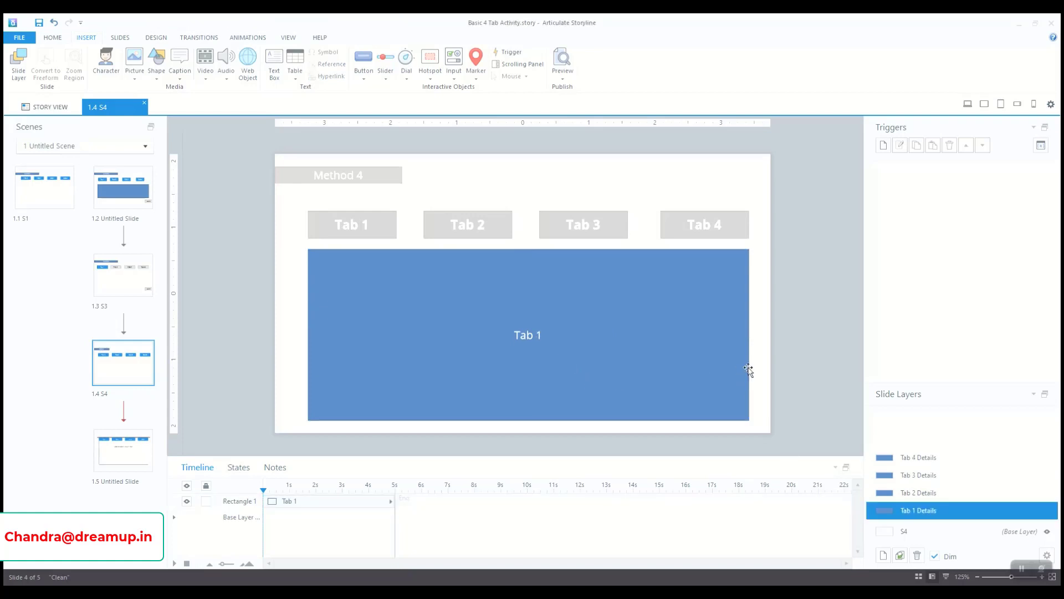
click(747, 370)
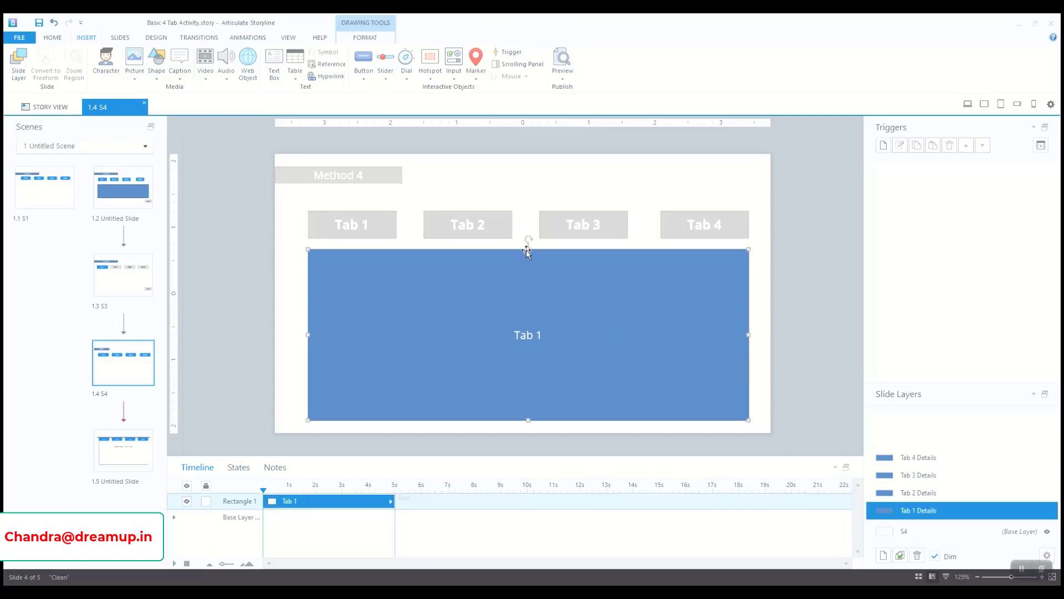
click(528, 245)
click(529, 250)
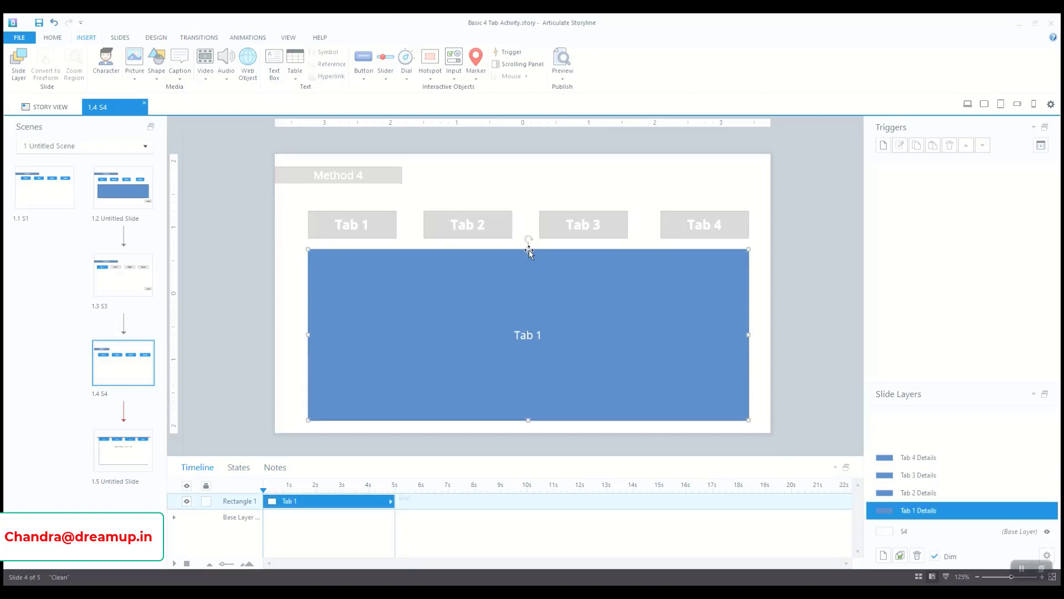
drag(528, 250, 534, 328)
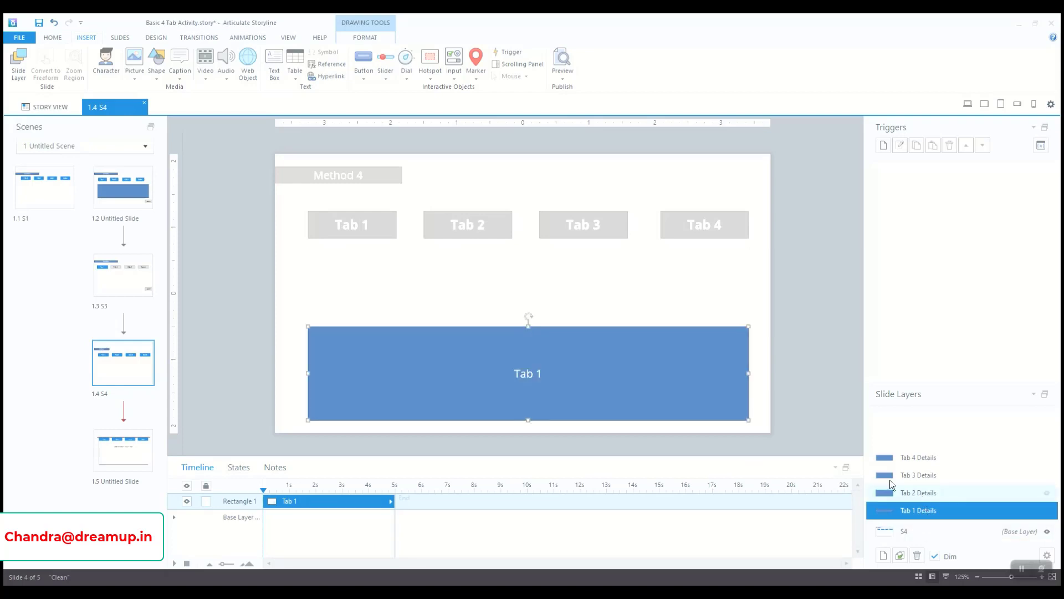
On the Tab 2 Details layer, shorten the rectangle to about 176 px high from its upper edge and apply the purple shape style
click(918, 492)
click(528, 249)
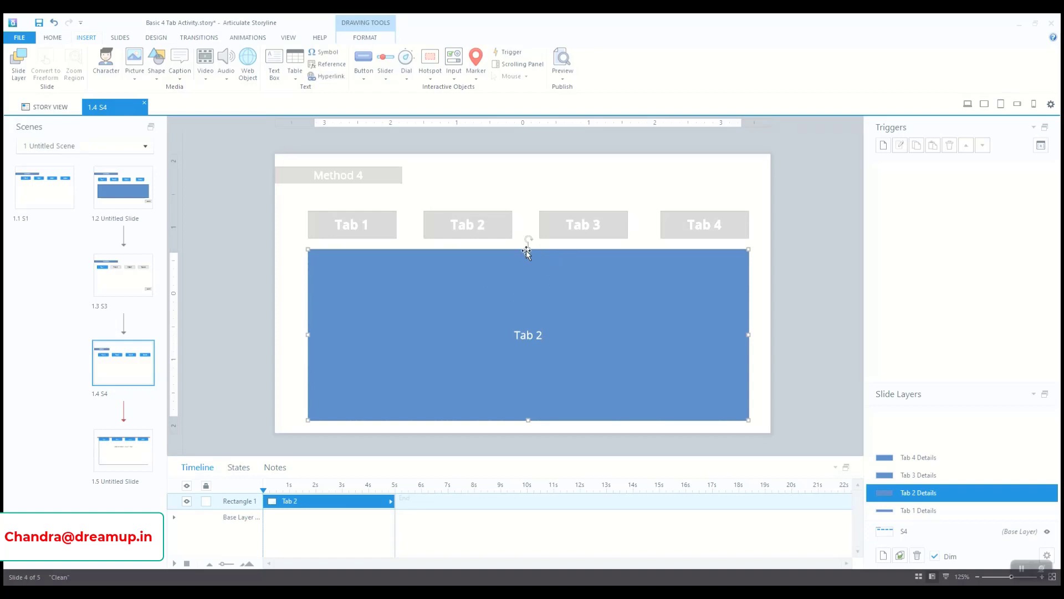
drag(527, 247, 530, 301)
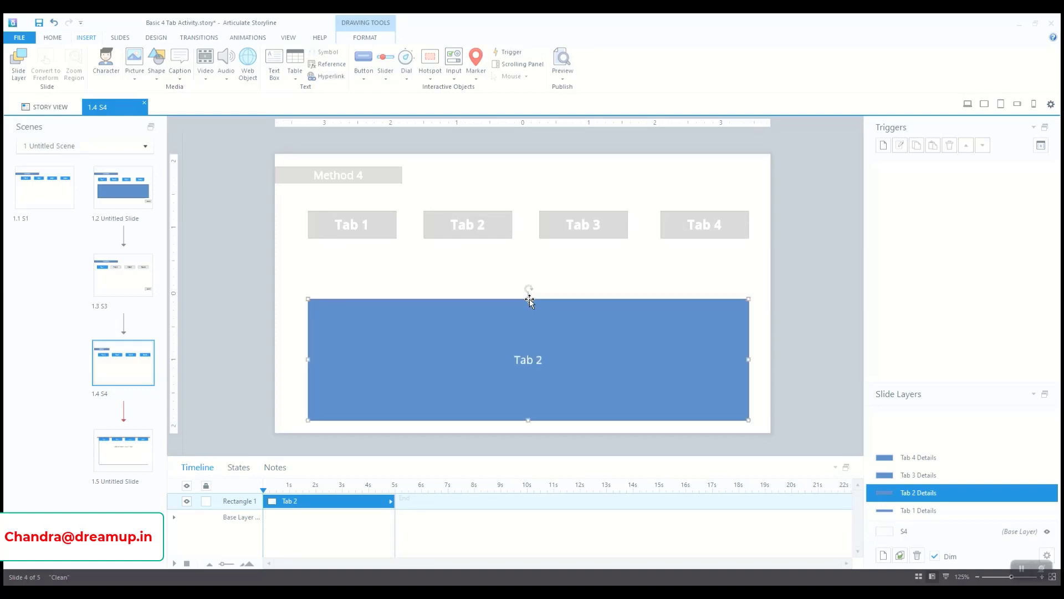
click(350, 38)
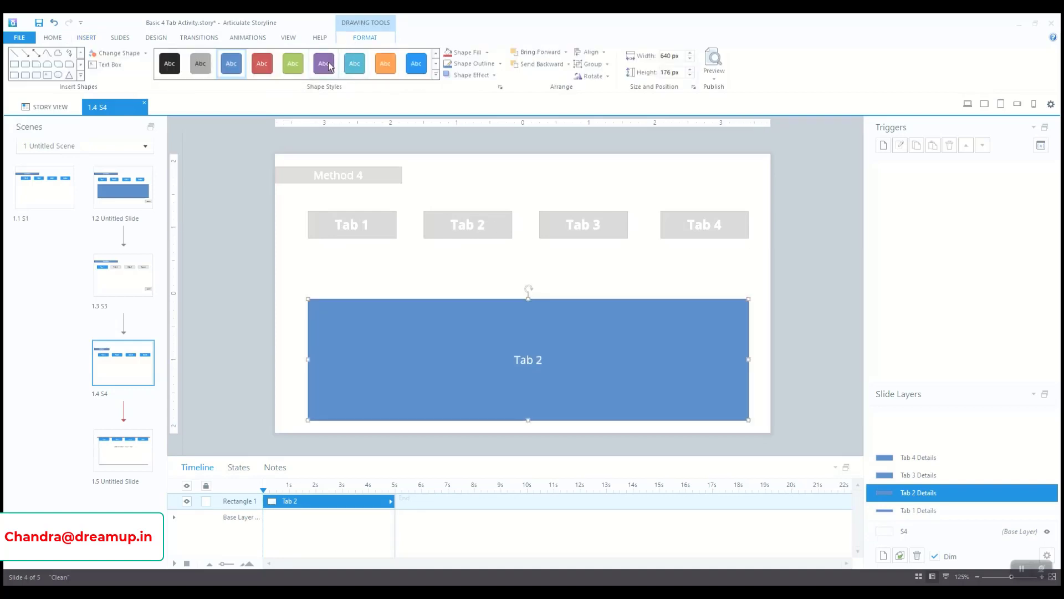
click(327, 64)
On the Tab 3 Details layer, shorten the rectangle to about 224 px high from its upper edge and apply the orange shape style
click(939, 480)
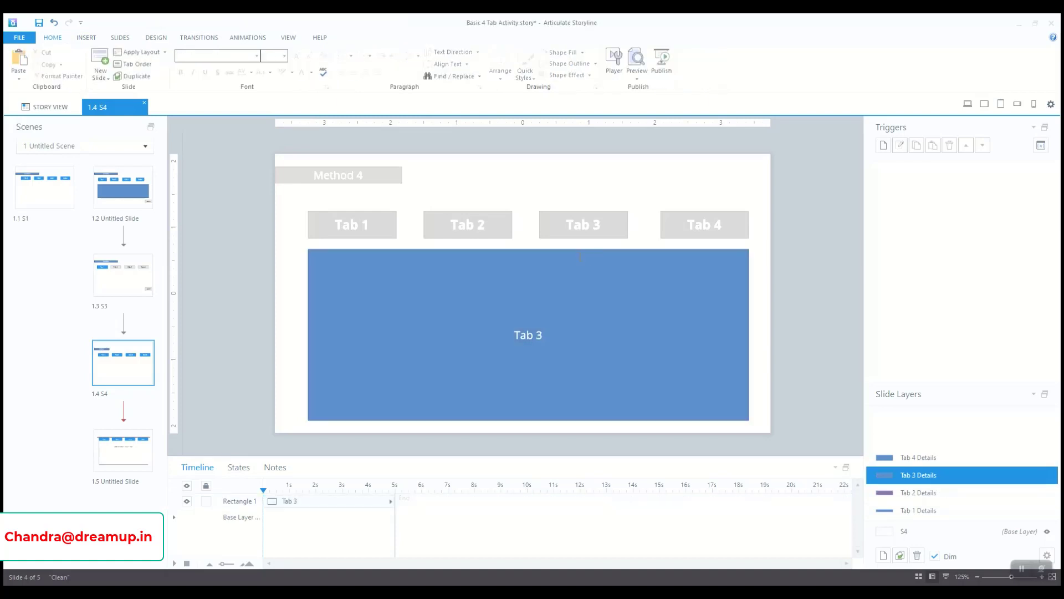
click(574, 251)
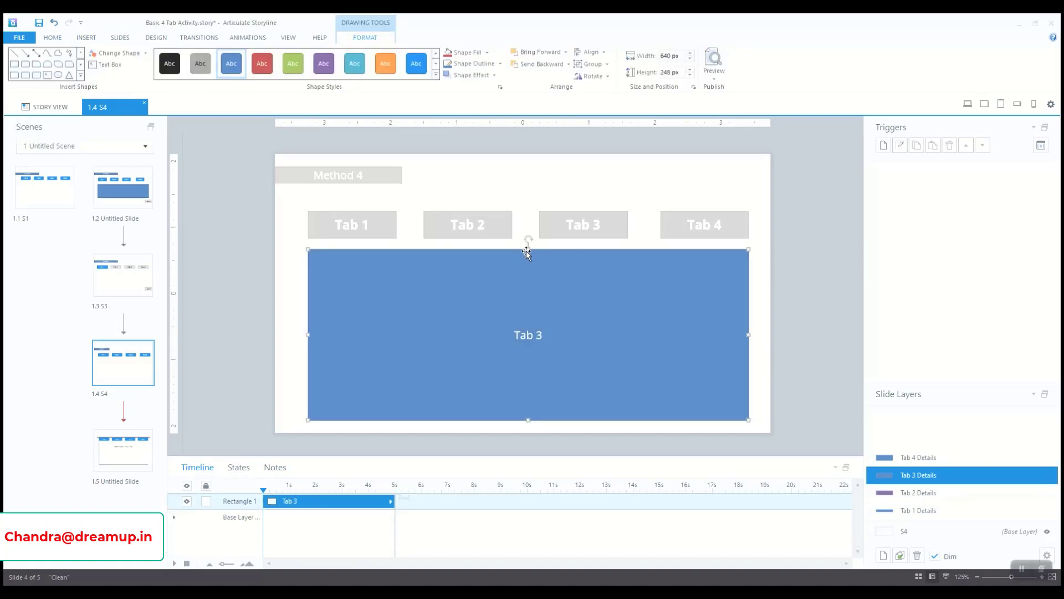
drag(527, 253, 532, 266)
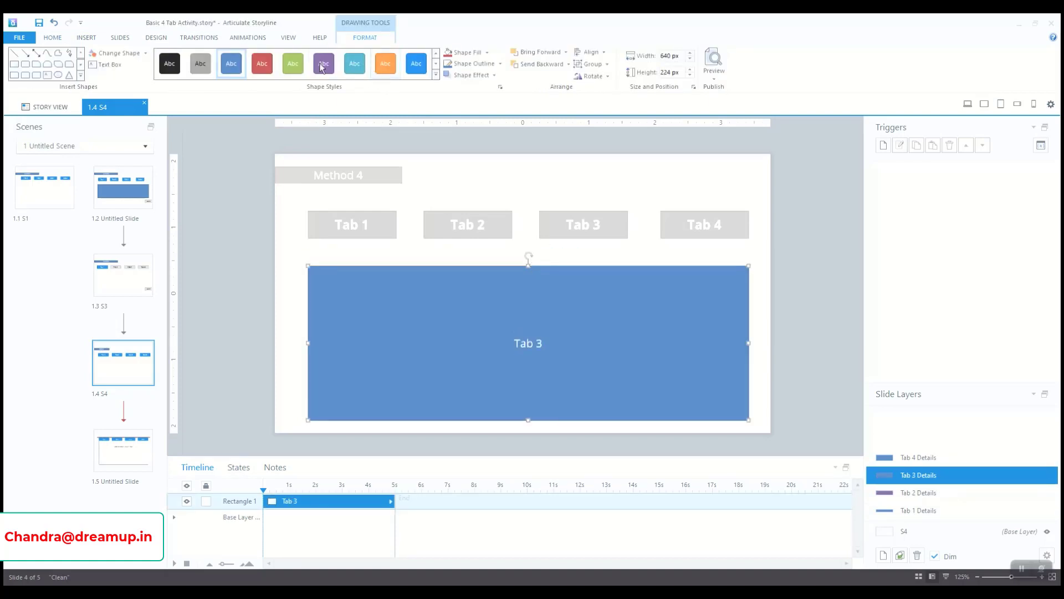
click(384, 67)
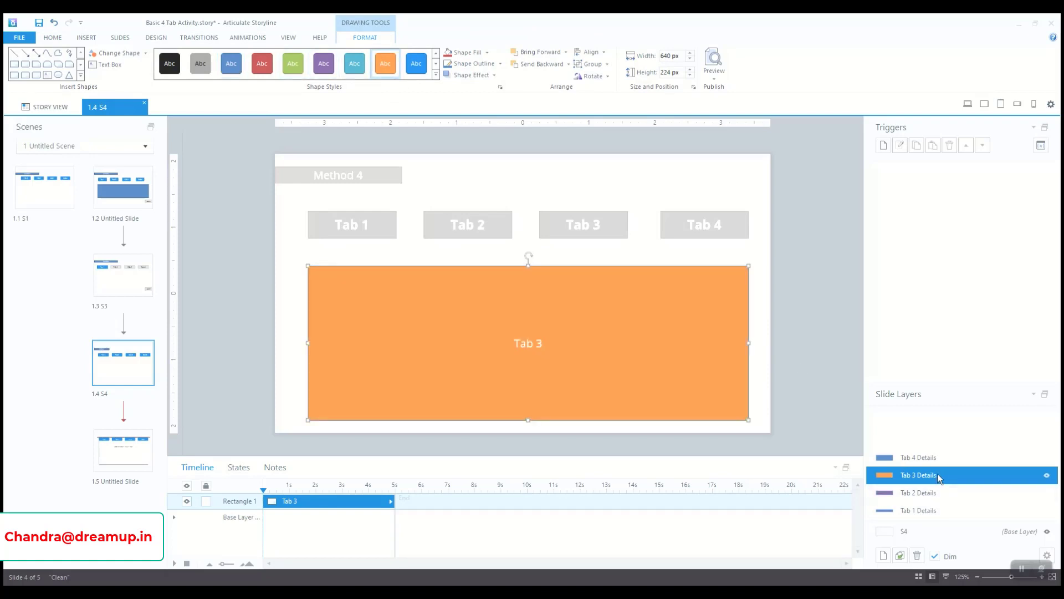
Fill the rectangle on the Tab 4 Details layer with red, save the project, and review the other detail layers
click(931, 458)
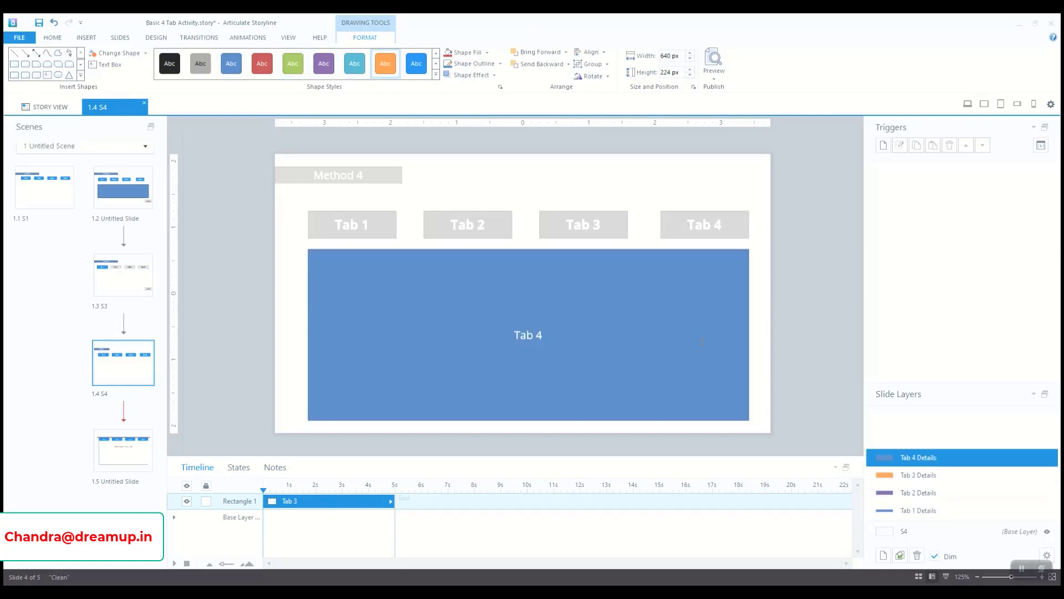
click(708, 260)
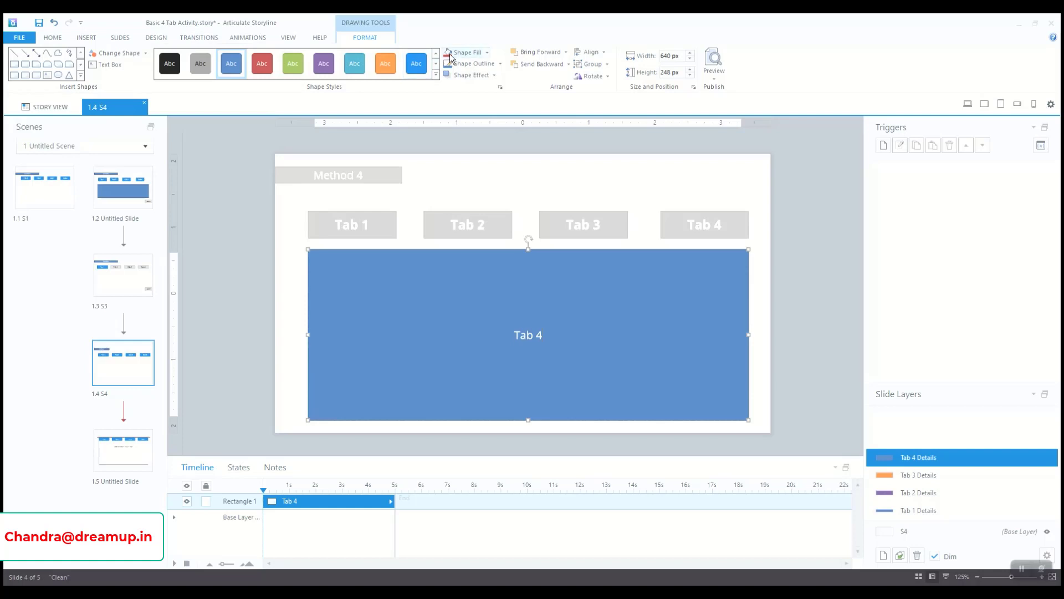
click(451, 58)
click(831, 370)
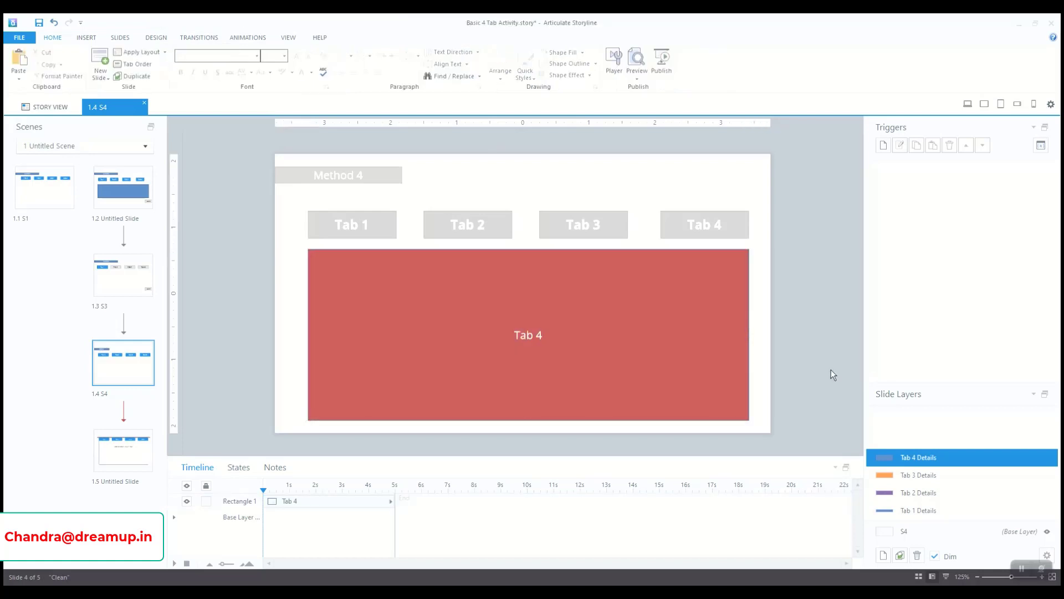
key(ctrl+s)
click(915, 492)
click(913, 475)
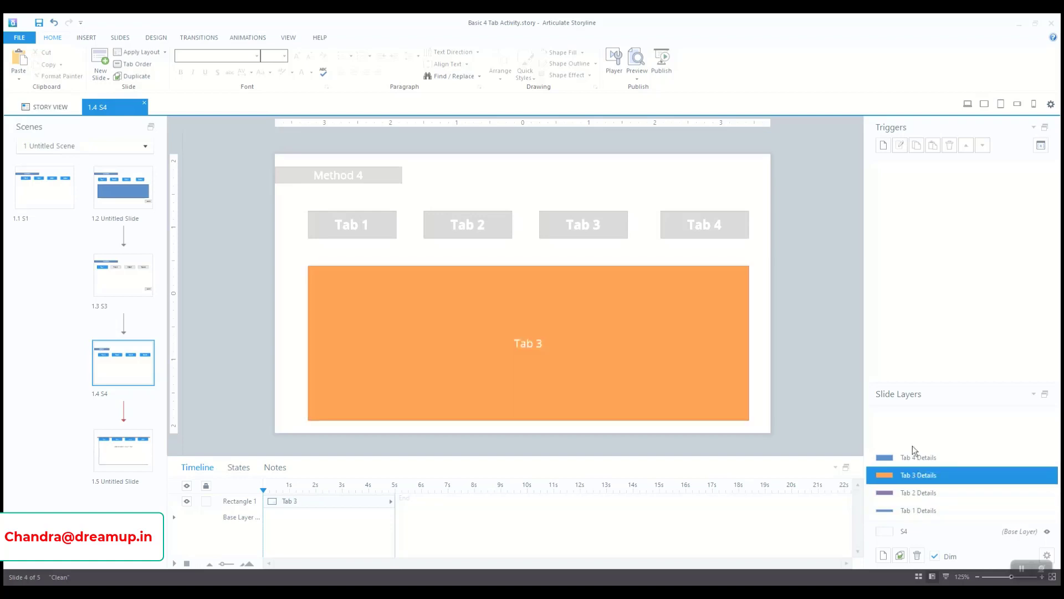
click(909, 512)
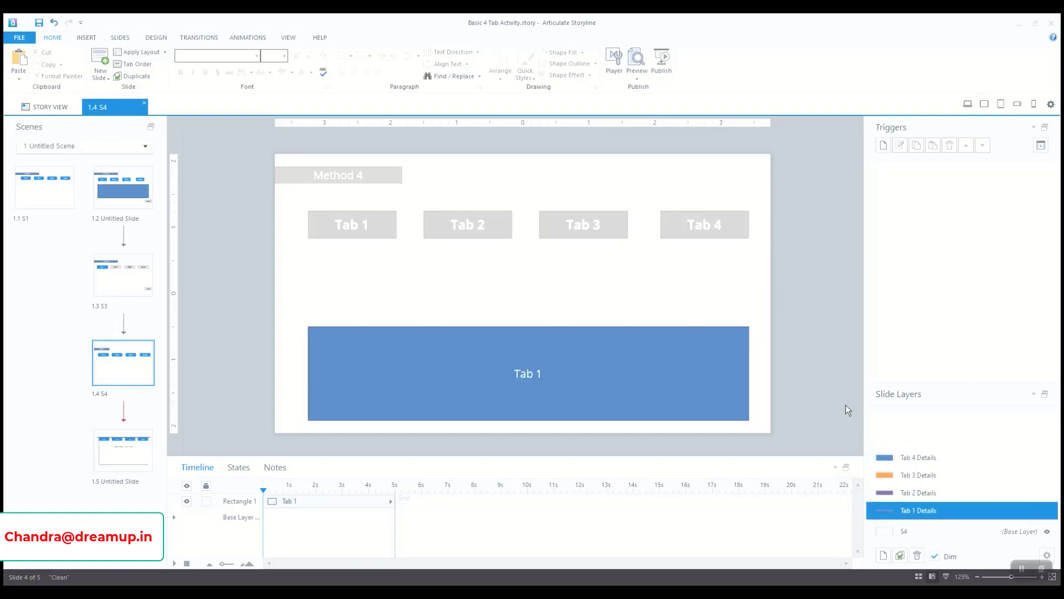
Insert a square-cornered button about 88 by 32 px near the base layer's lower-right corner and label it Next
click(916, 531)
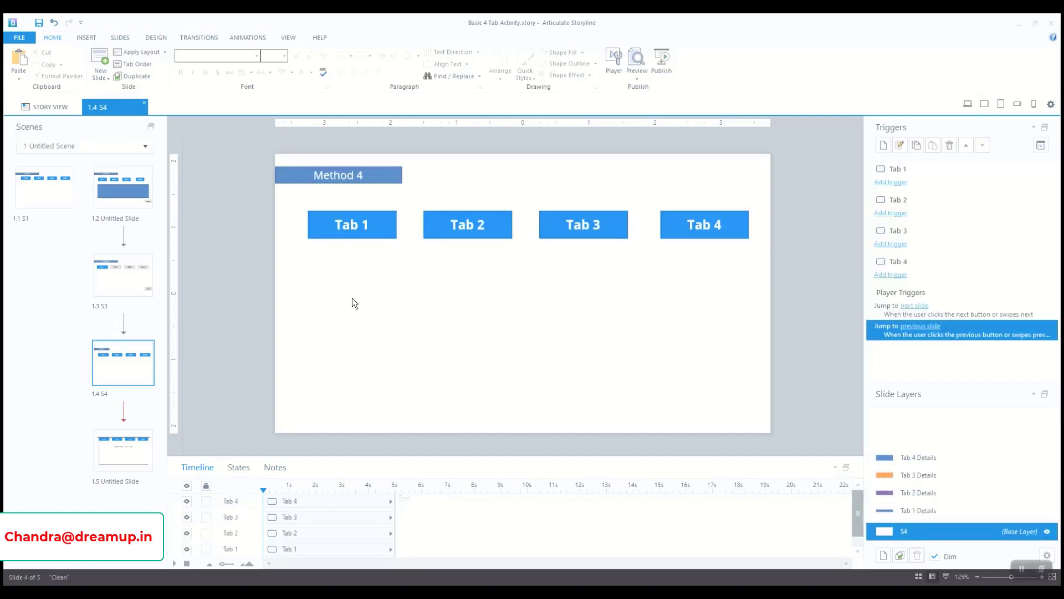
click(86, 38)
click(361, 69)
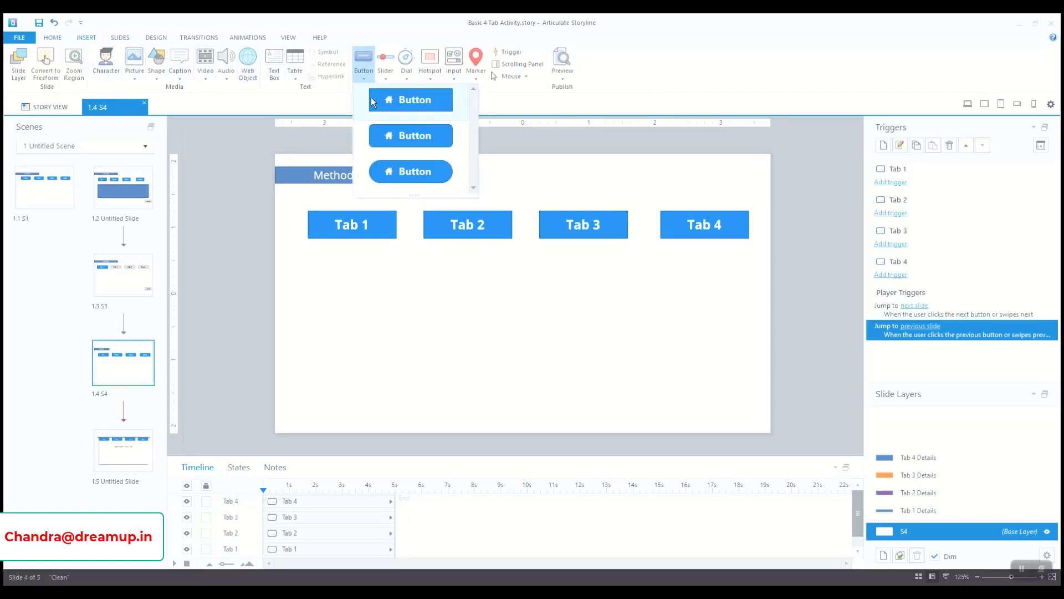
click(372, 100)
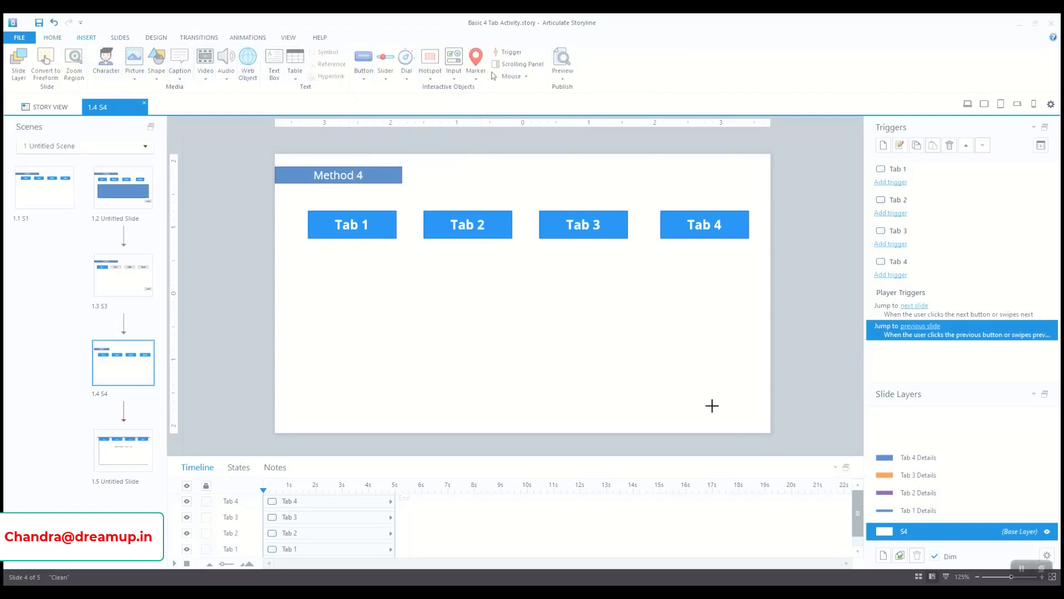
drag(712, 405, 770, 425)
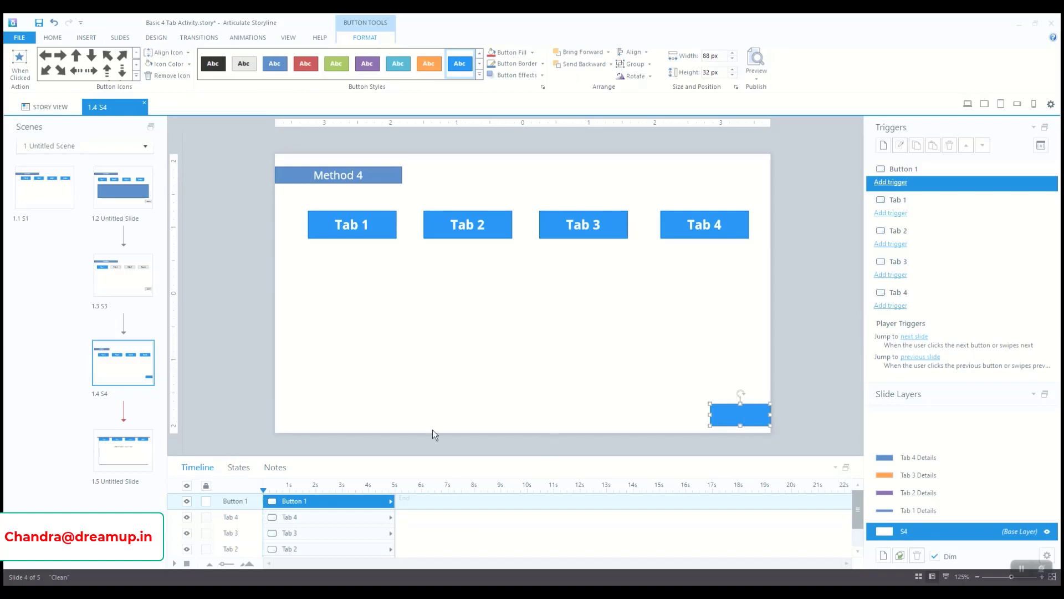
text(Nexyt)
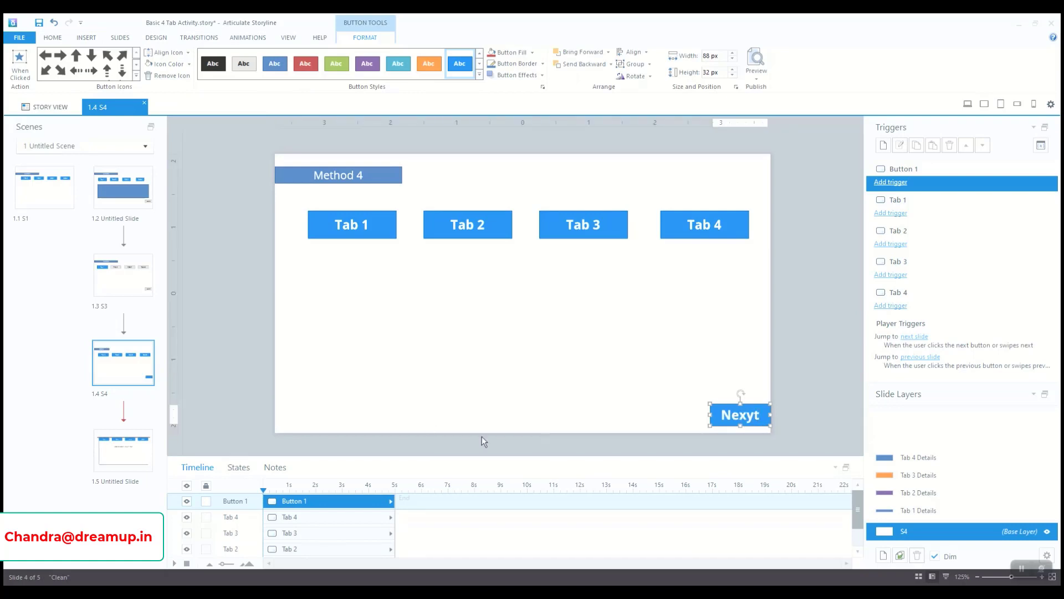
key(BackSpace)
key(BackSpace)
text(t)
Rename the Next button object as Next_Btn and save the project
double_click(236, 500)
text(Next)
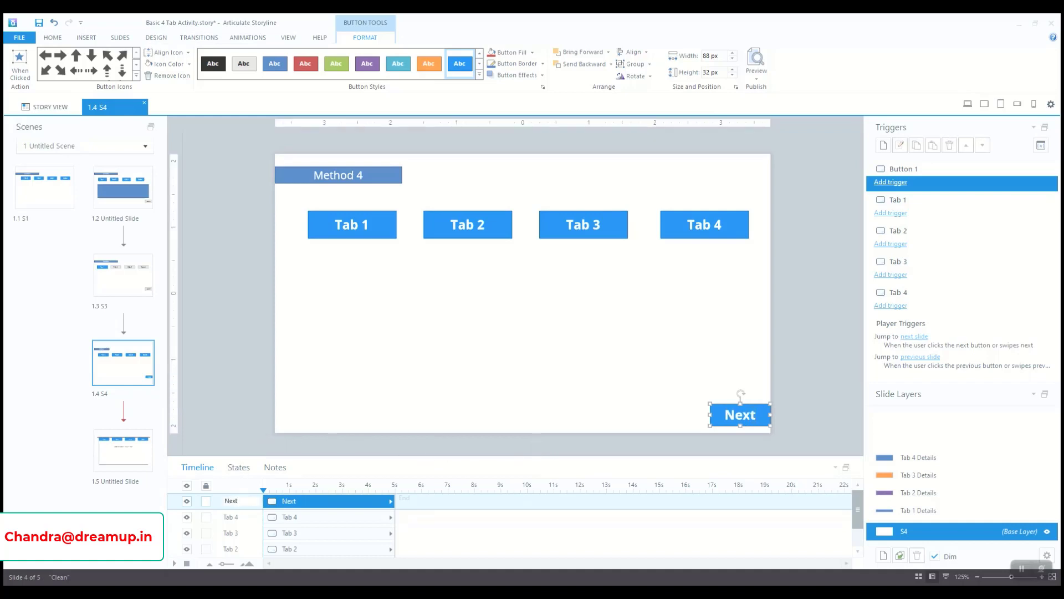
text(_Btn)
key(Return)
click(230, 403)
key(ctrl+s)
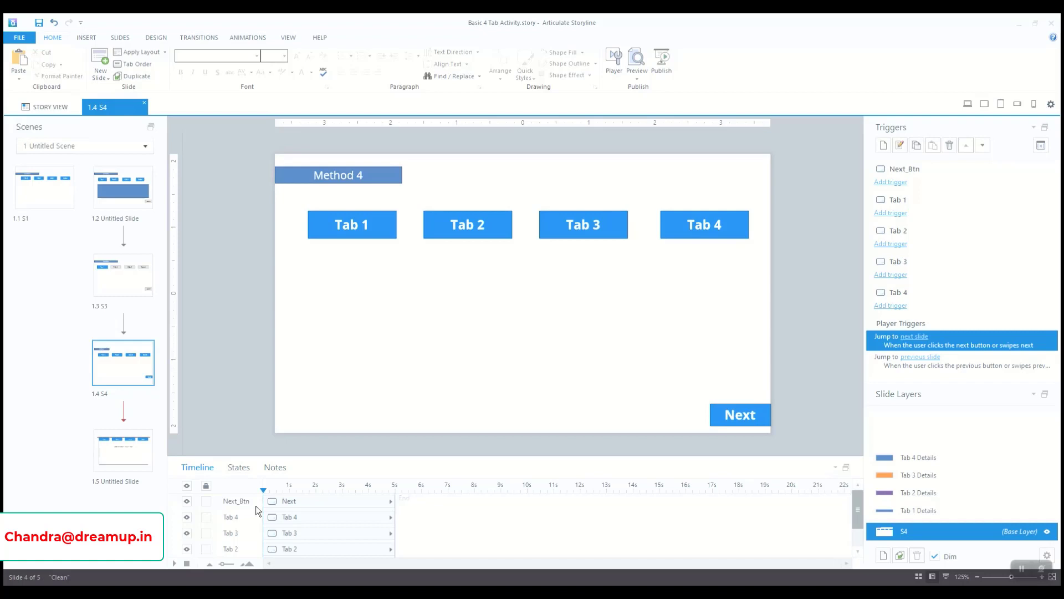
Narrow the Next button to about 80 px wide from its outer edge
click(763, 424)
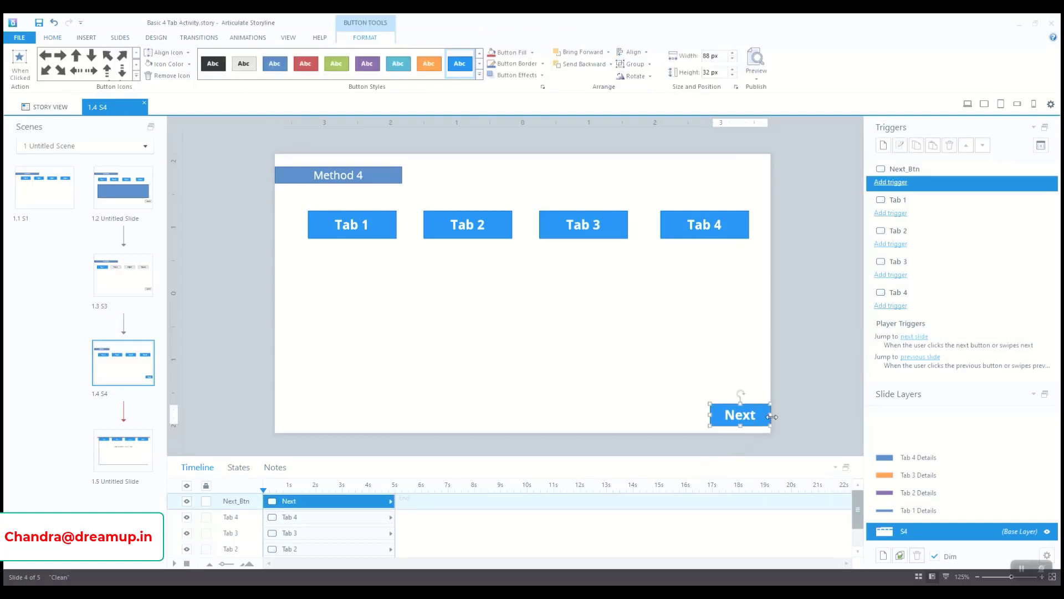
drag(771, 415, 766, 417)
click(785, 419)
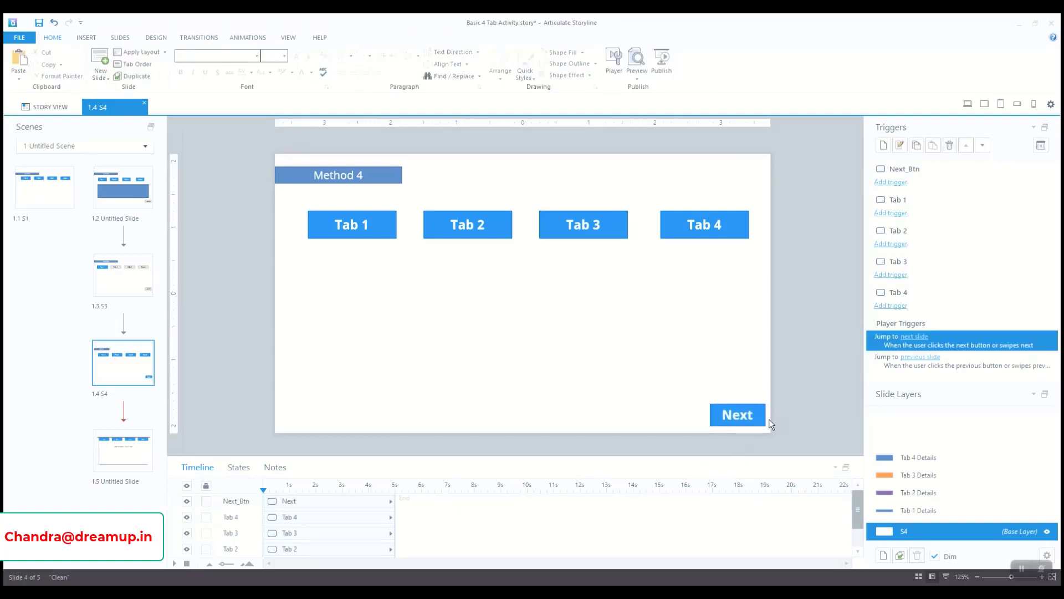
Apply the light grey button style to the Next button's Disabled state and finish editing its states
click(766, 420)
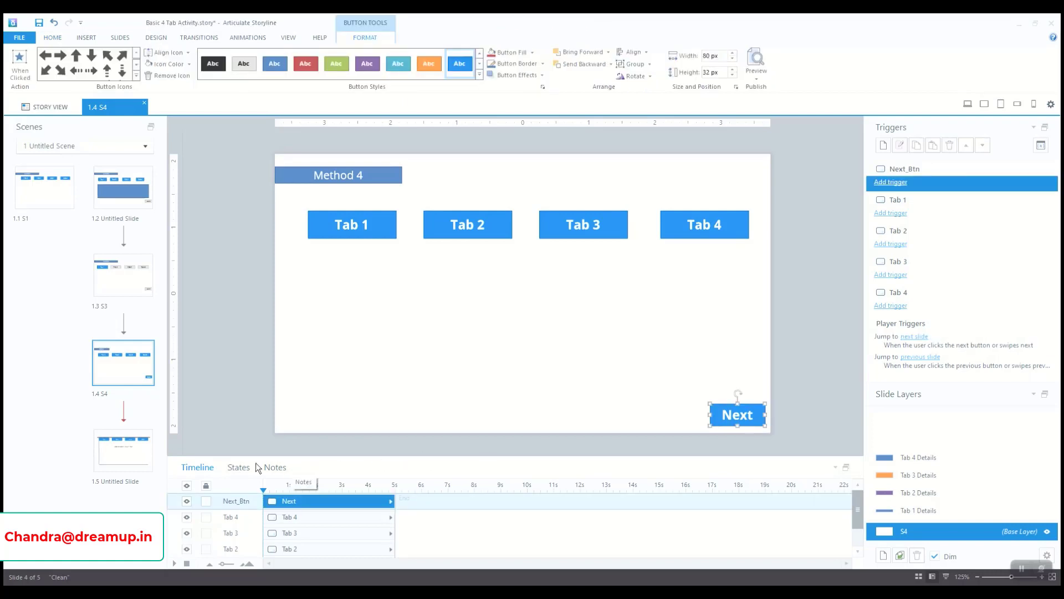
click(242, 466)
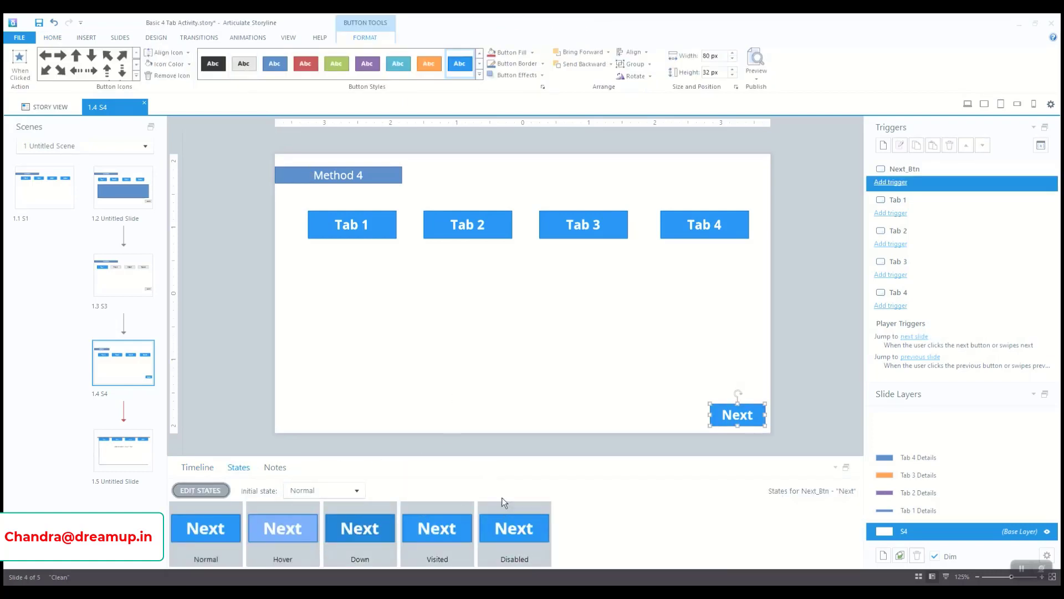
click(520, 521)
click(244, 64)
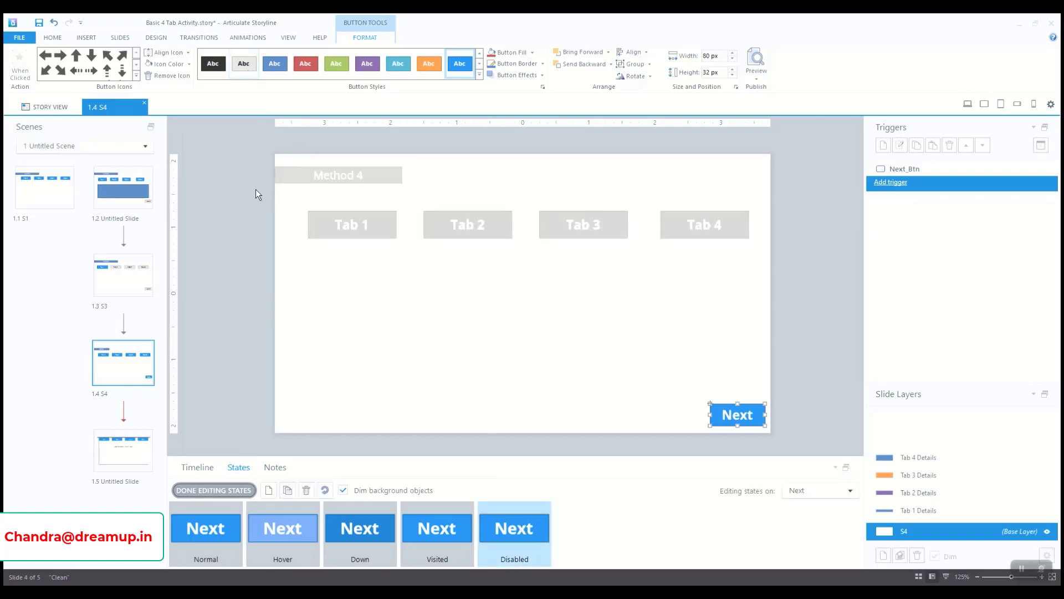
click(240, 490)
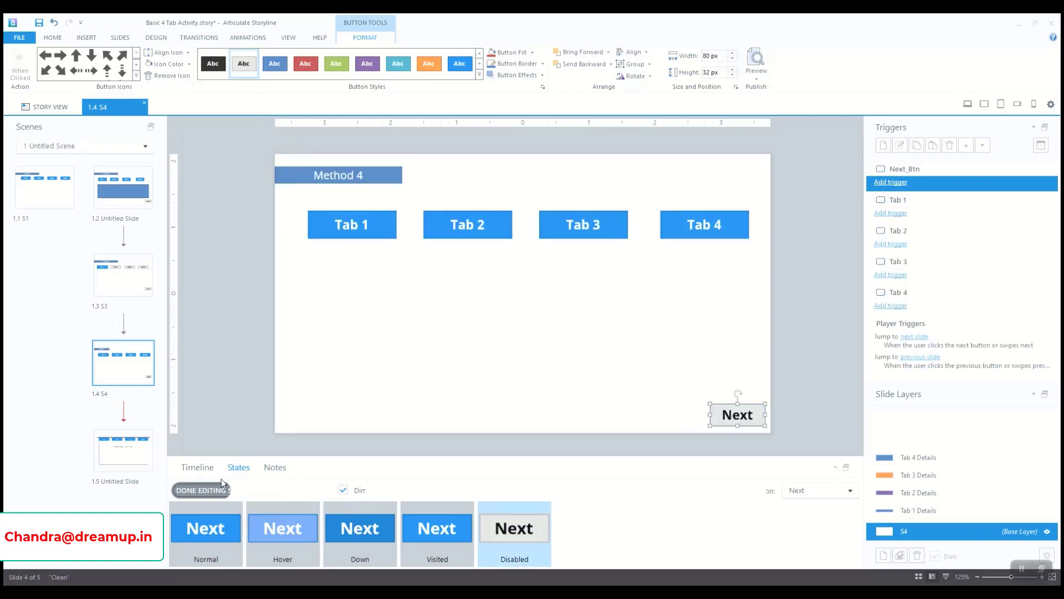
Set the Next button's initial state to Disabled and save the project
click(327, 491)
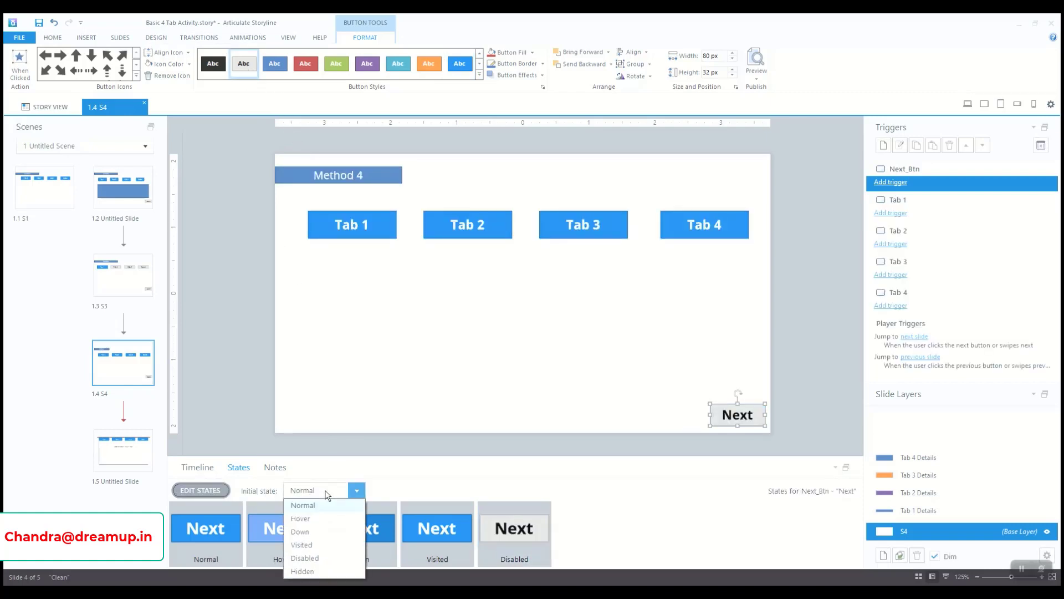
click(304, 558)
click(235, 413)
click(203, 469)
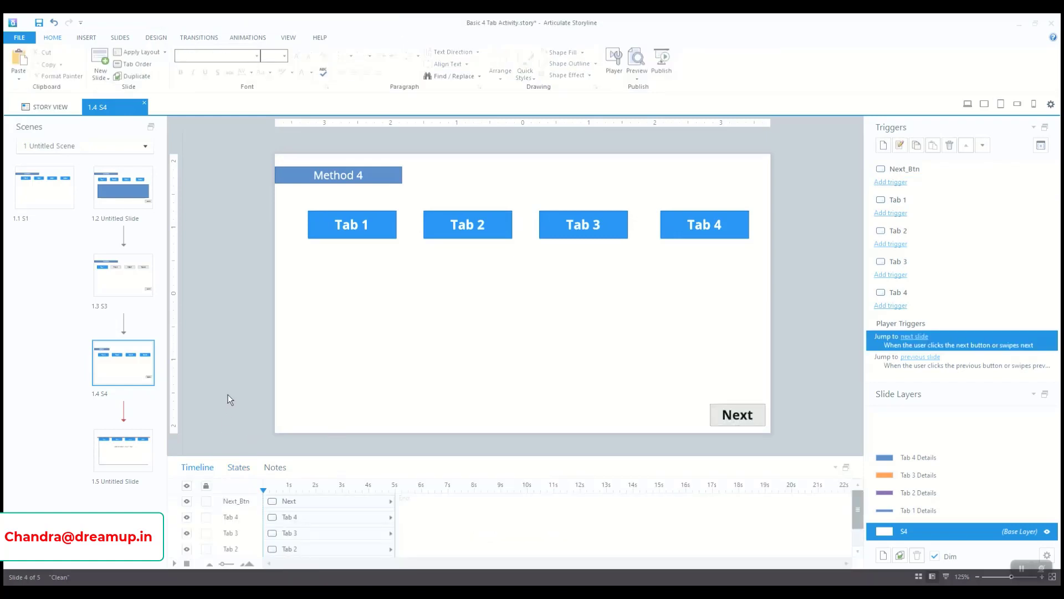
key(ctrl+s)
Preview only the Method 4 slide to check the disabled Next button, and close the preview
click(640, 77)
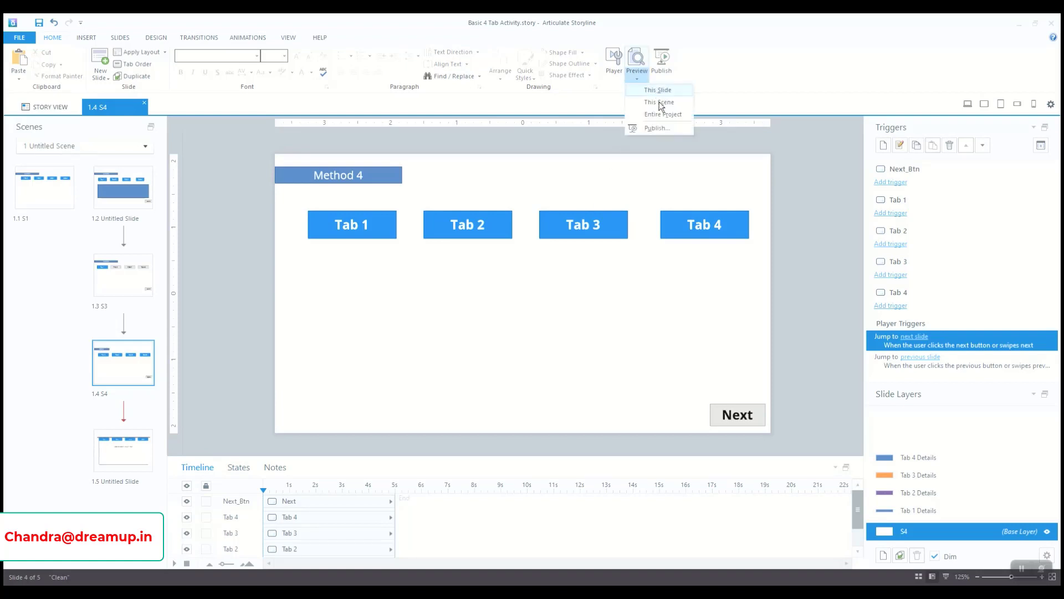
click(665, 91)
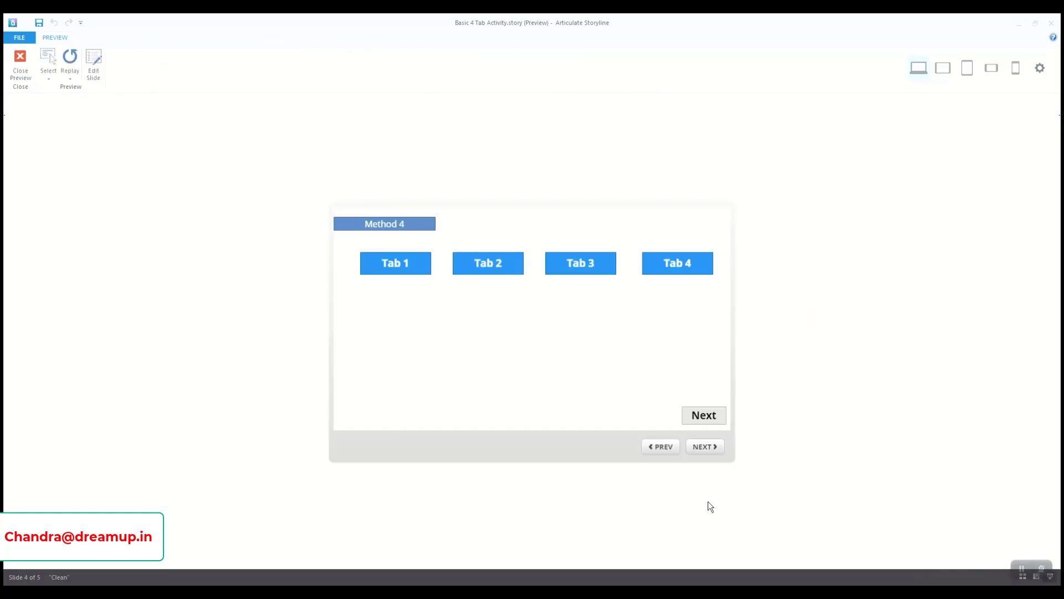
click(20, 63)
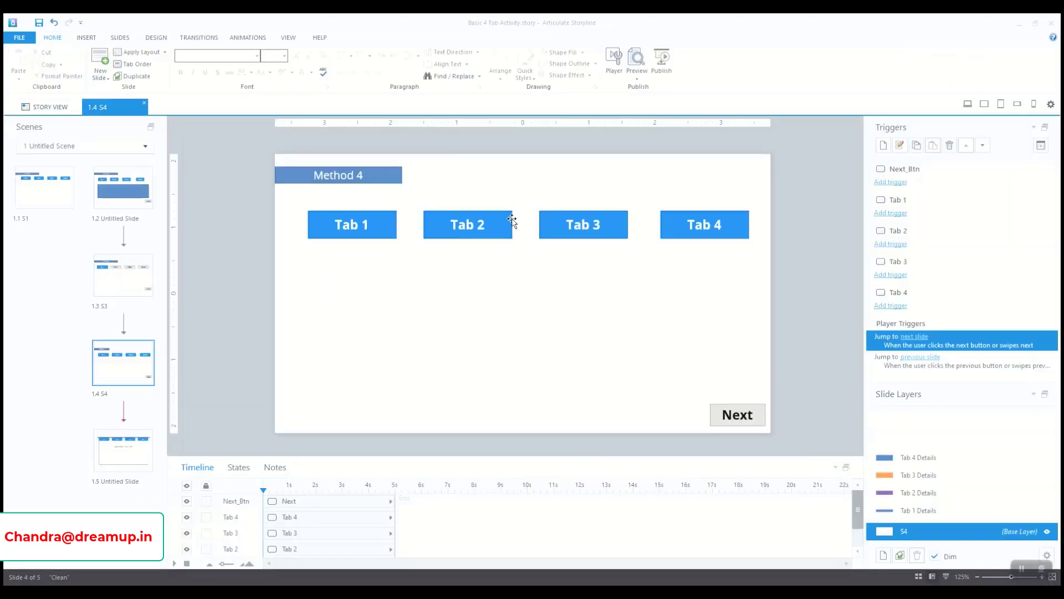
Set the initial state of the Tab 2 and Tab 3 buttons to Disabled
click(510, 221)
click(238, 466)
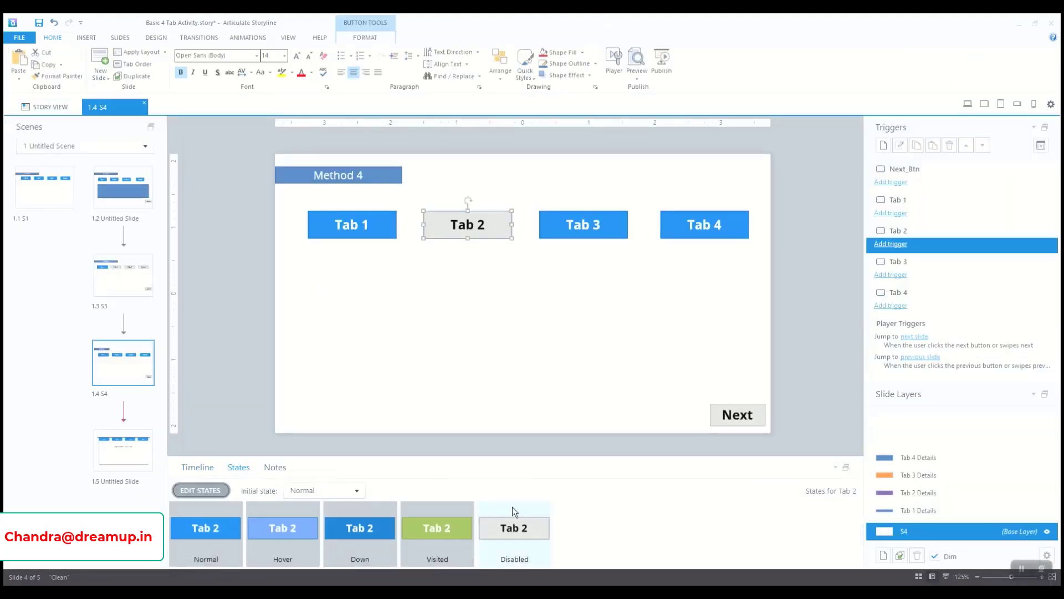
click(357, 491)
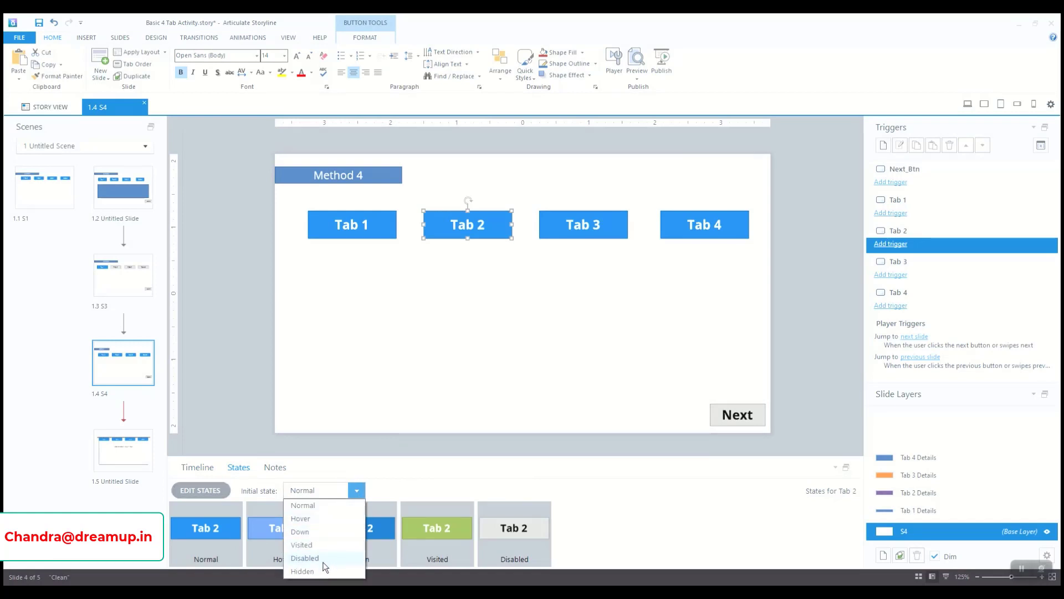
click(324, 560)
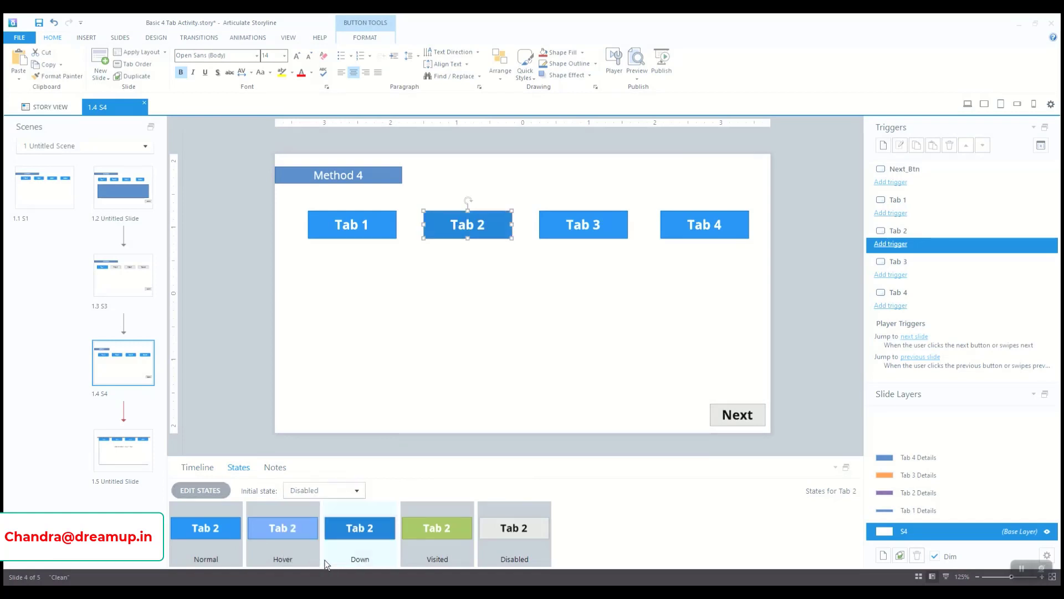
click(623, 229)
click(356, 490)
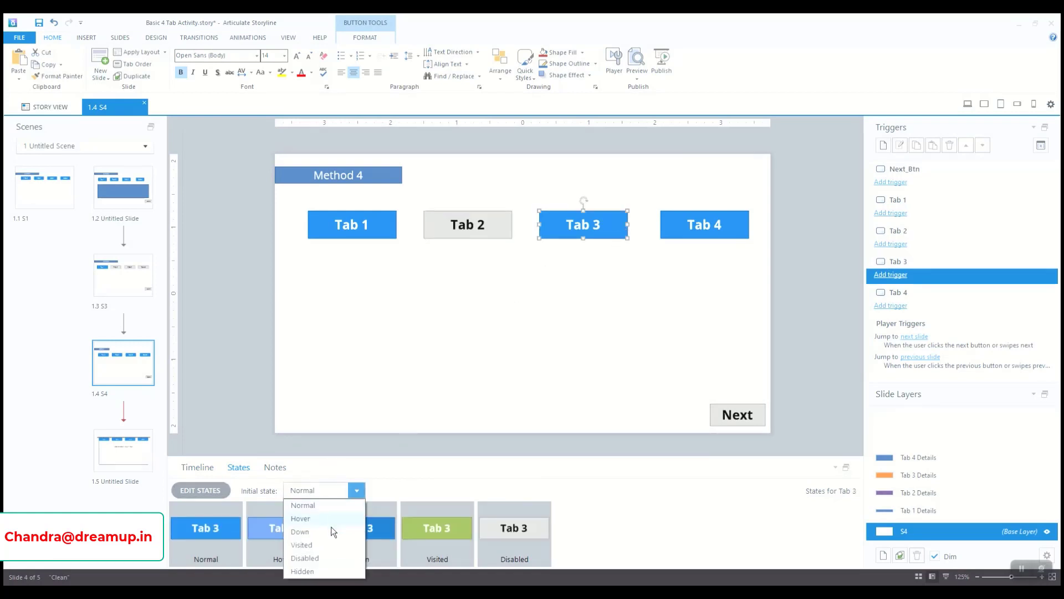
click(325, 559)
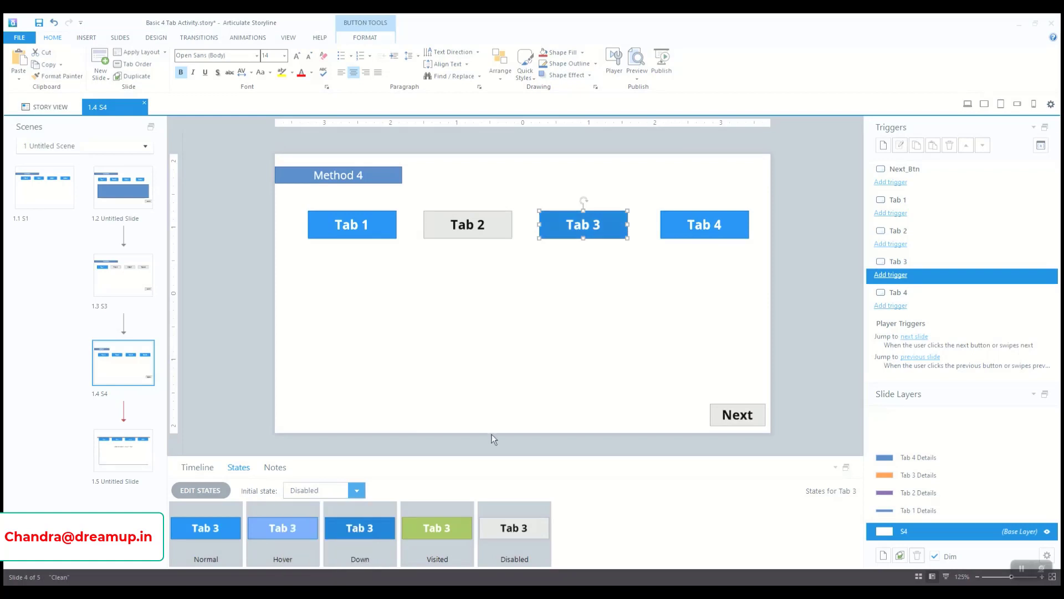
Set the Tab 4 button's initial state to Disabled, return to the timeline, and save the project
click(747, 232)
click(355, 492)
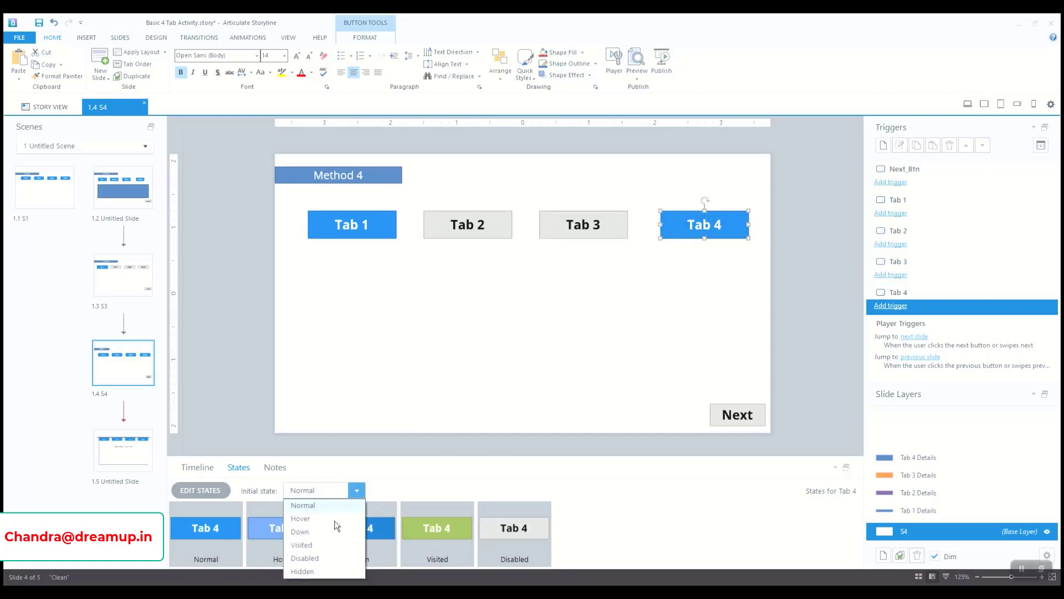
click(328, 561)
click(242, 432)
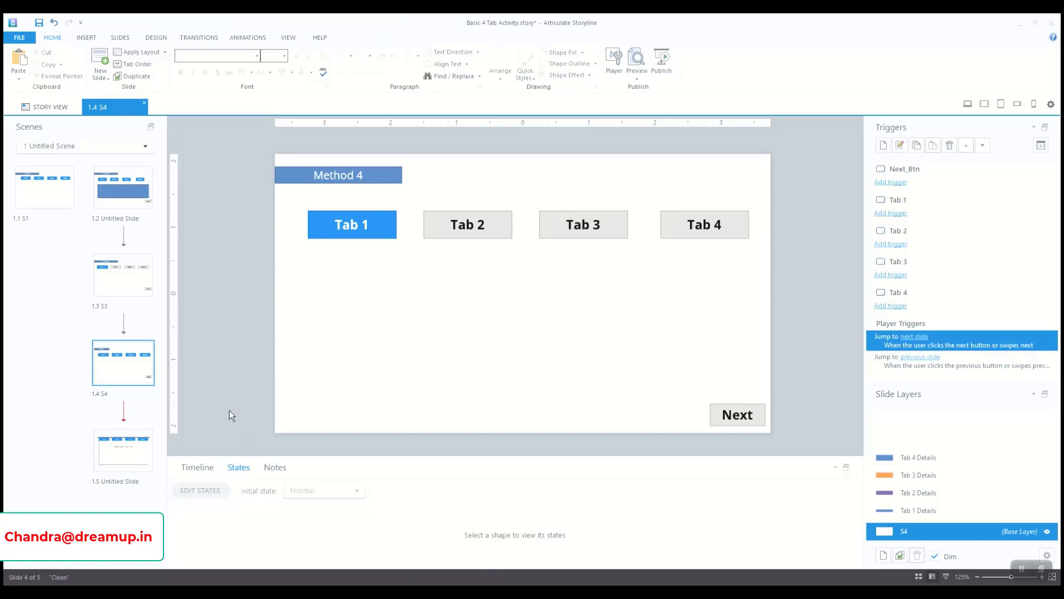
click(199, 466)
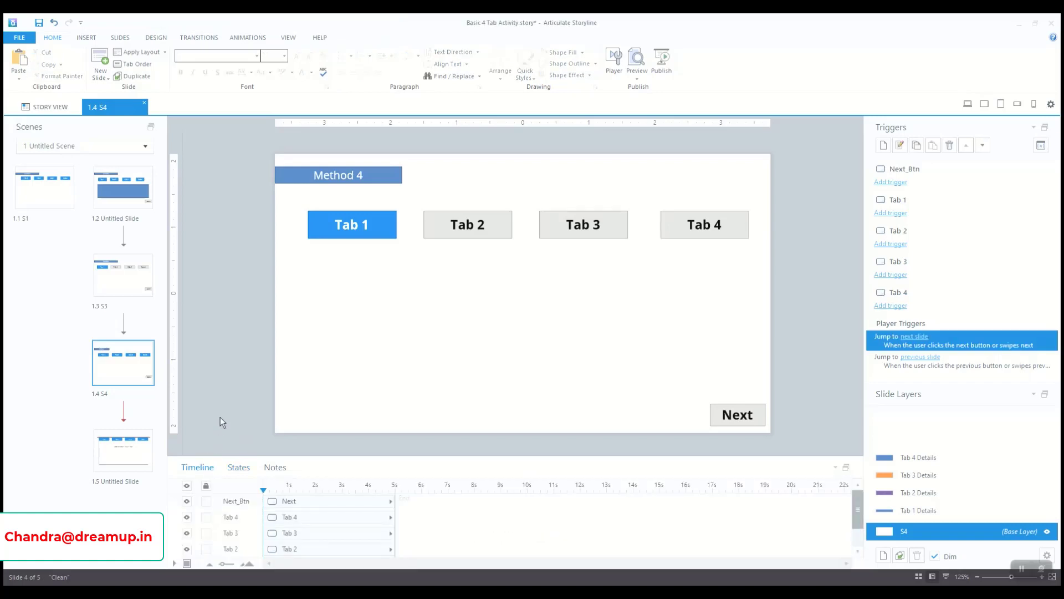
click(40, 24)
Enlarge the timeline area and shift the four tab buttons together slightly to the left on the slide
drag(803, 458, 815, 398)
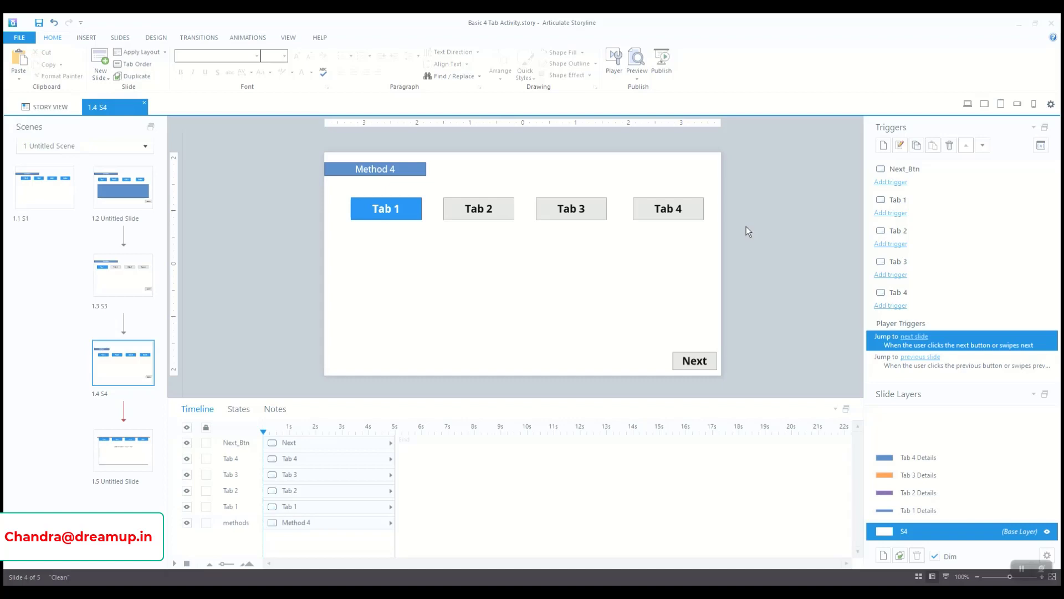
drag(751, 242, 300, 180)
key(Left)
key(Left)
key(Left)
key(Left)
key(Left)
key(Left)
key(Left)
key(Left)
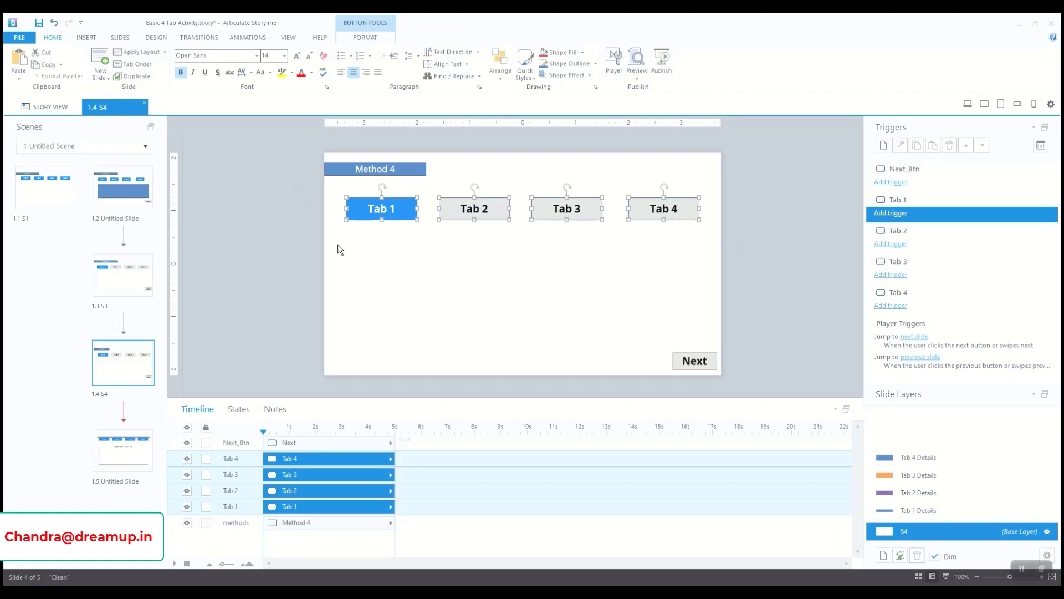
click(757, 246)
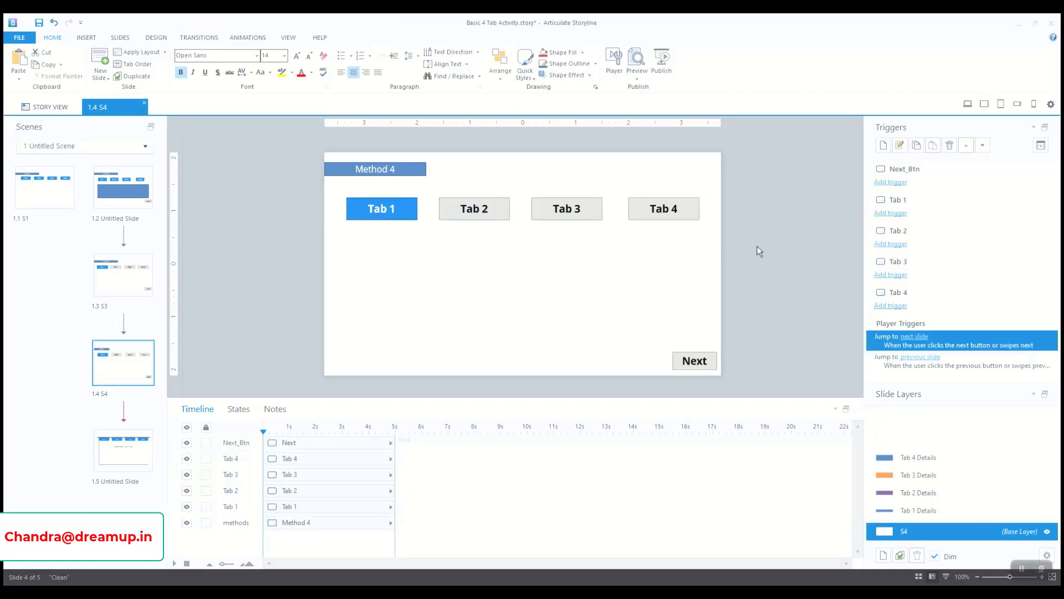
Open the project variables list and start creating a new variable
click(1041, 146)
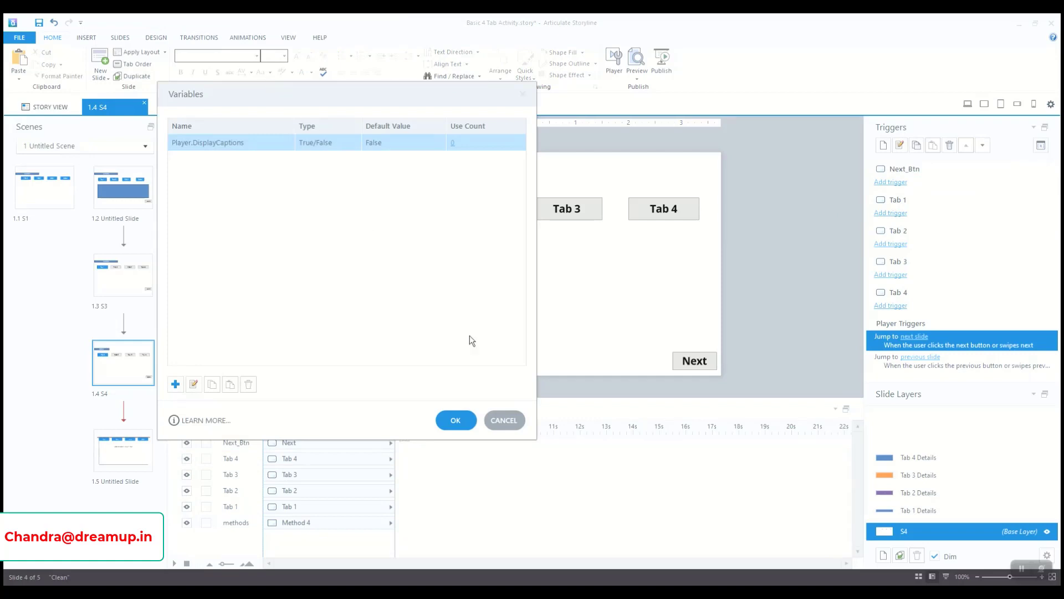
click(504, 420)
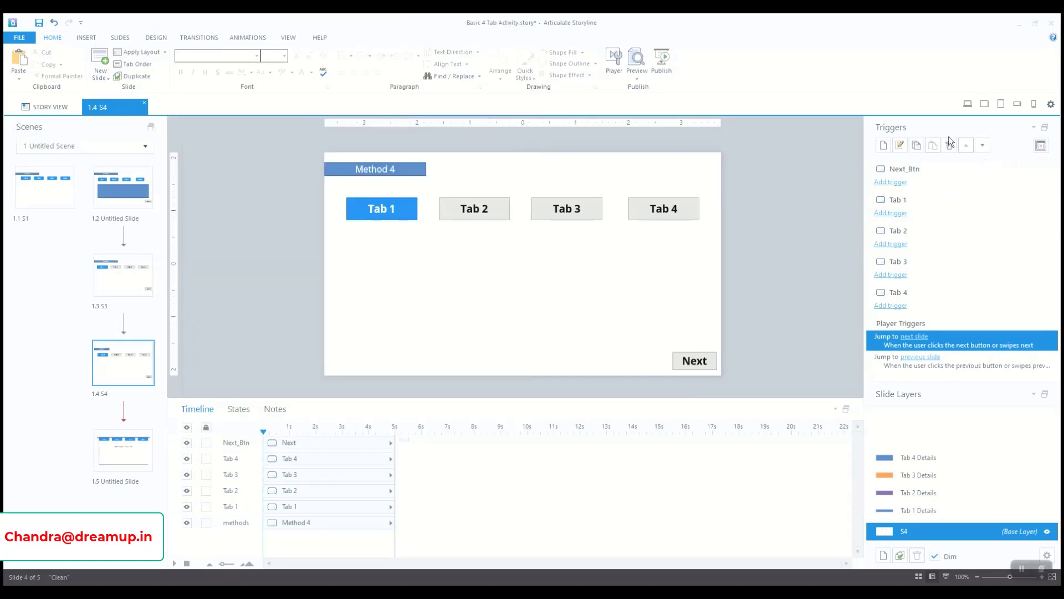
click(1042, 147)
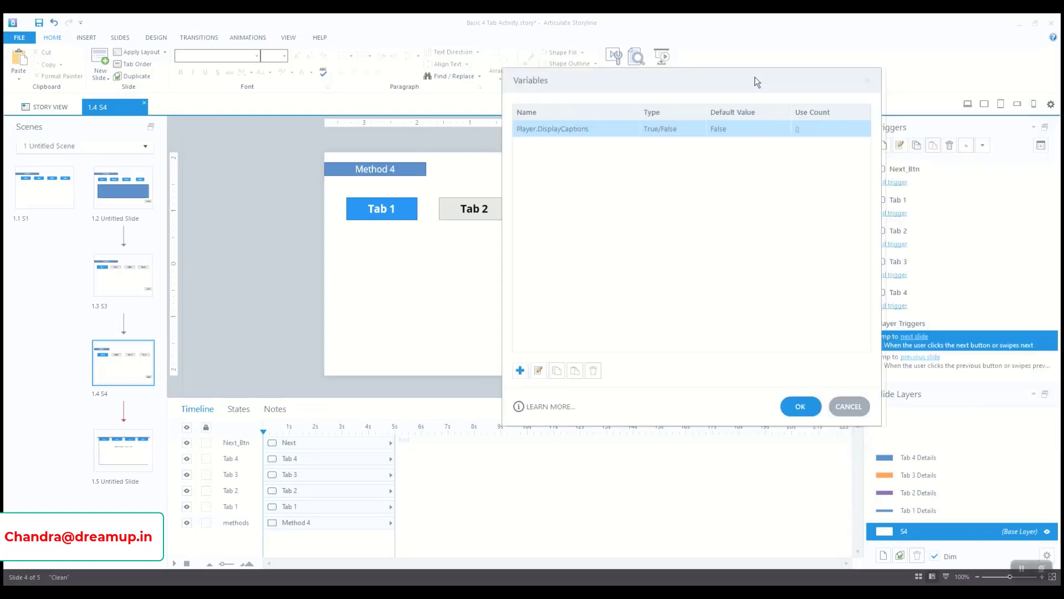
click(512, 368)
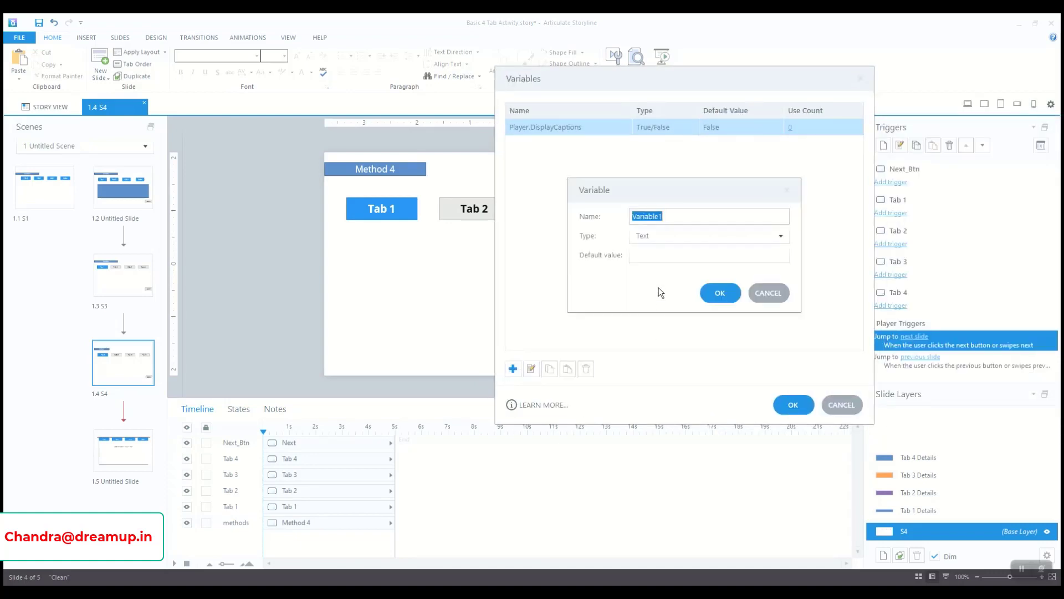
text(Tab1_V)
key(BackSpace)
key(Home)
text(Var_)
key(ctrl+a)
click(691, 215)
drag(671, 216, 597, 219)
drag(682, 213, 580, 219)
click(693, 216)
drag(695, 215, 604, 219)
click(691, 216)
drag(691, 216, 590, 219)
text(22222)
Name the new variable Var_Tab1, make it True/False with a default value of False, and add it
double_click(630, 218)
text(Var_Tab1)
click(779, 237)
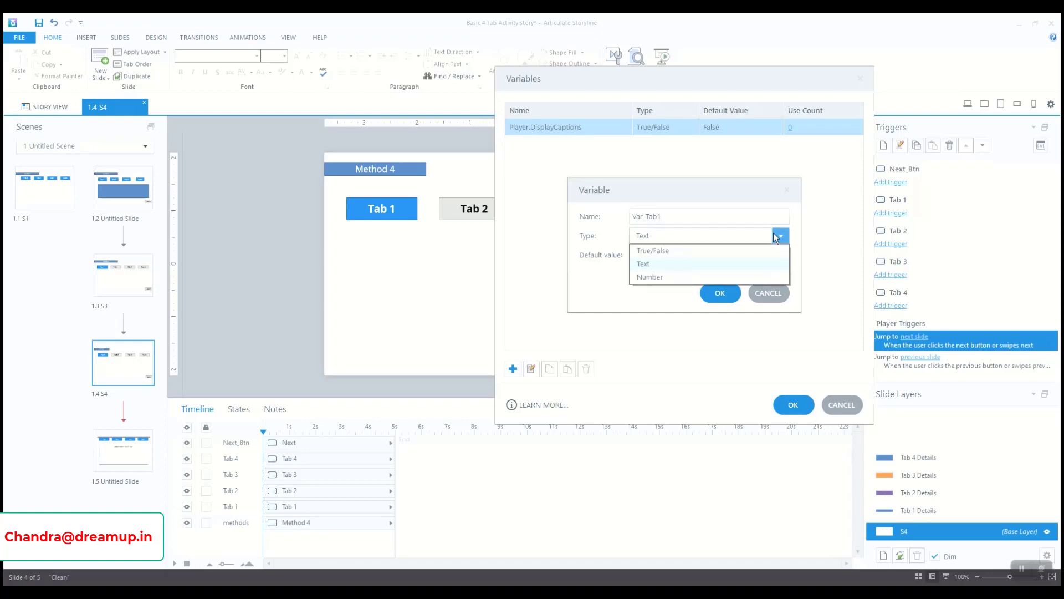
click(684, 253)
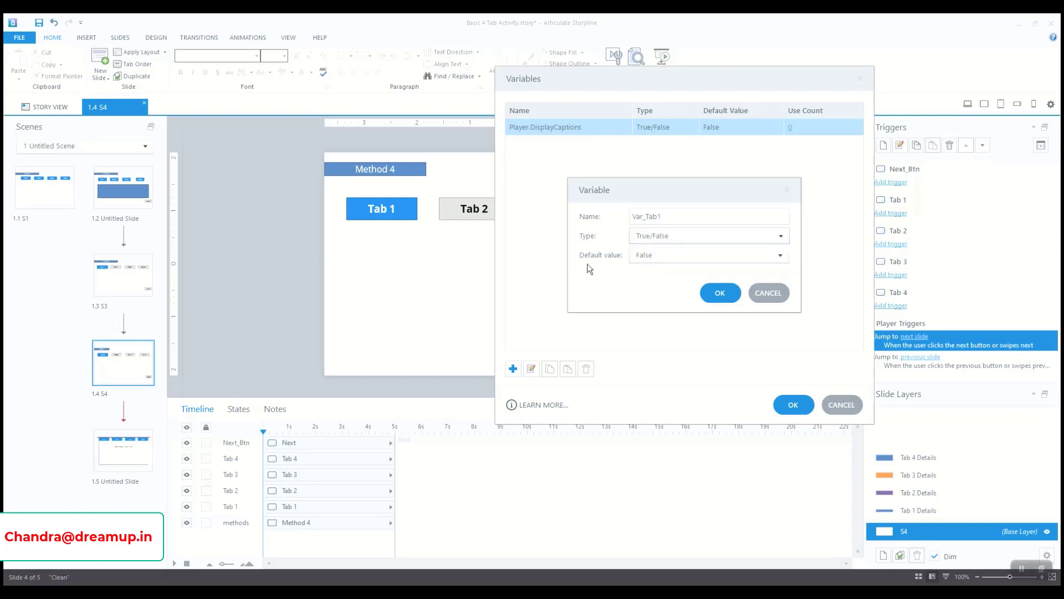
click(719, 293)
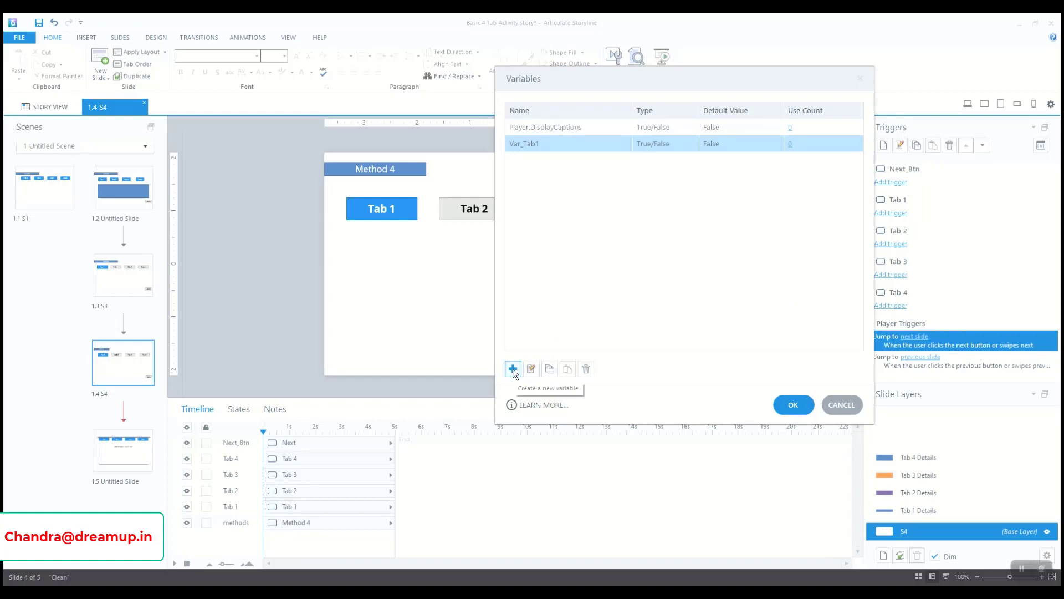
Make three copies of the Var_Tab1 variable in the variables list
click(550, 370)
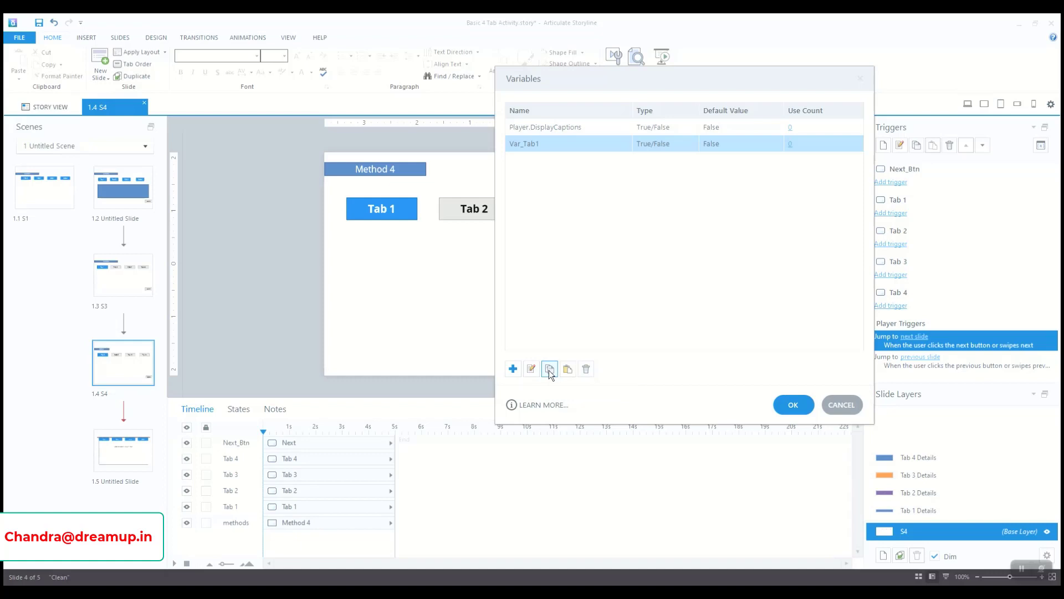
click(567, 369)
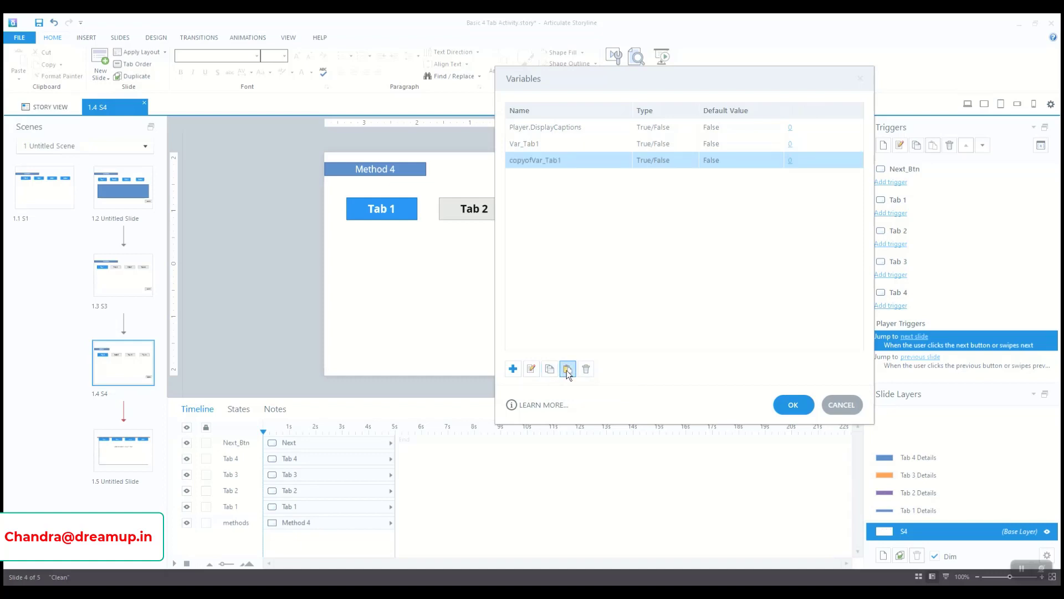
click(567, 370)
click(568, 370)
Rename the variable copy1ofVar_Tab1 as Var_Tab2
click(530, 160)
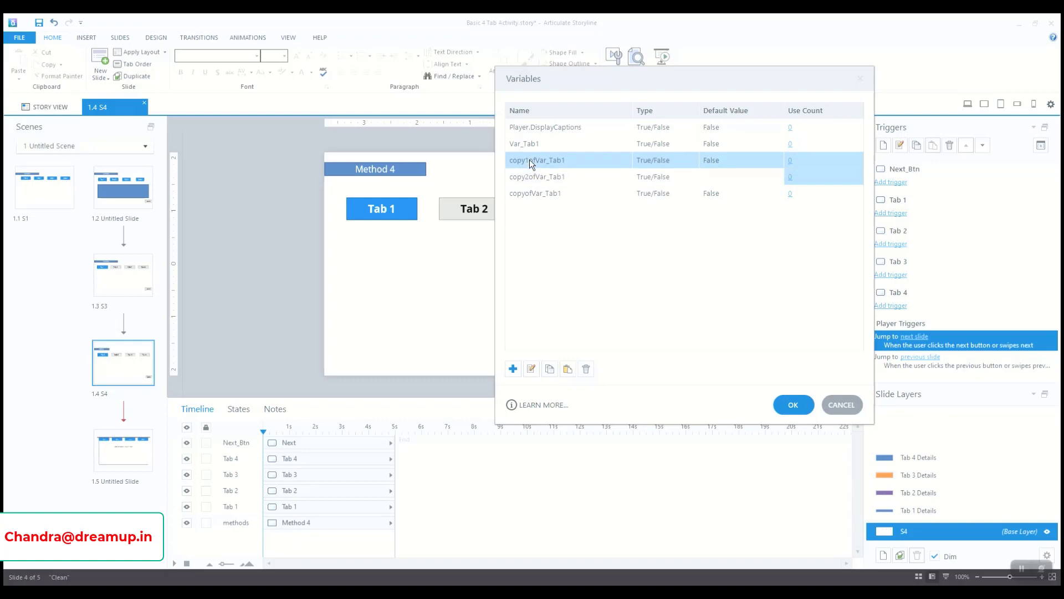
double_click(531, 160)
click(658, 216)
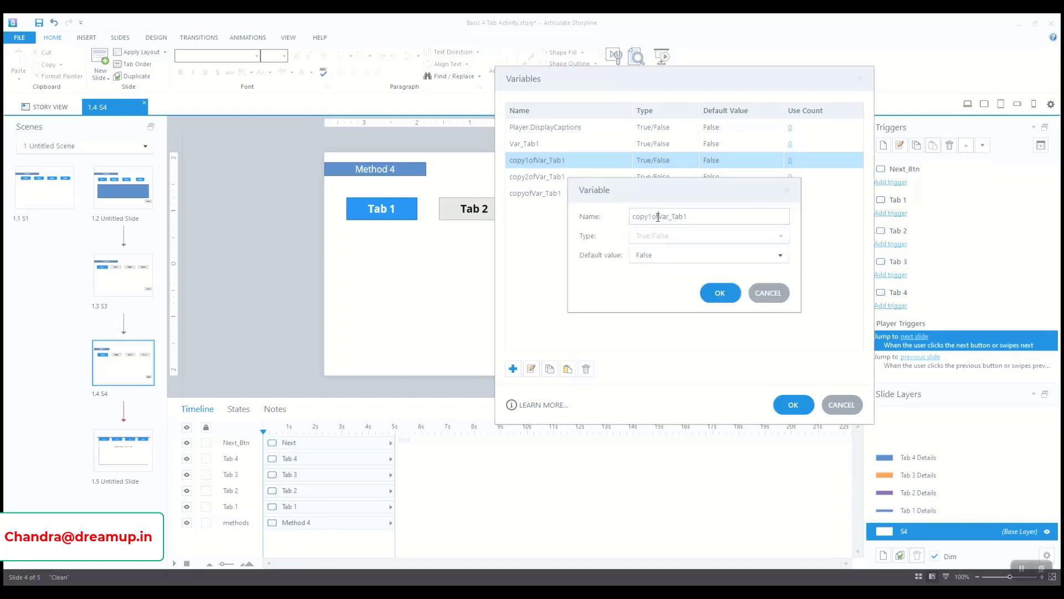
drag(658, 216, 568, 217)
key(BackSpace)
click(664, 216)
key(BackSpace)
text(2)
key(Return)
Rename the variable copy2ofVar_Tab1 as Var_Tab3
double_click(552, 179)
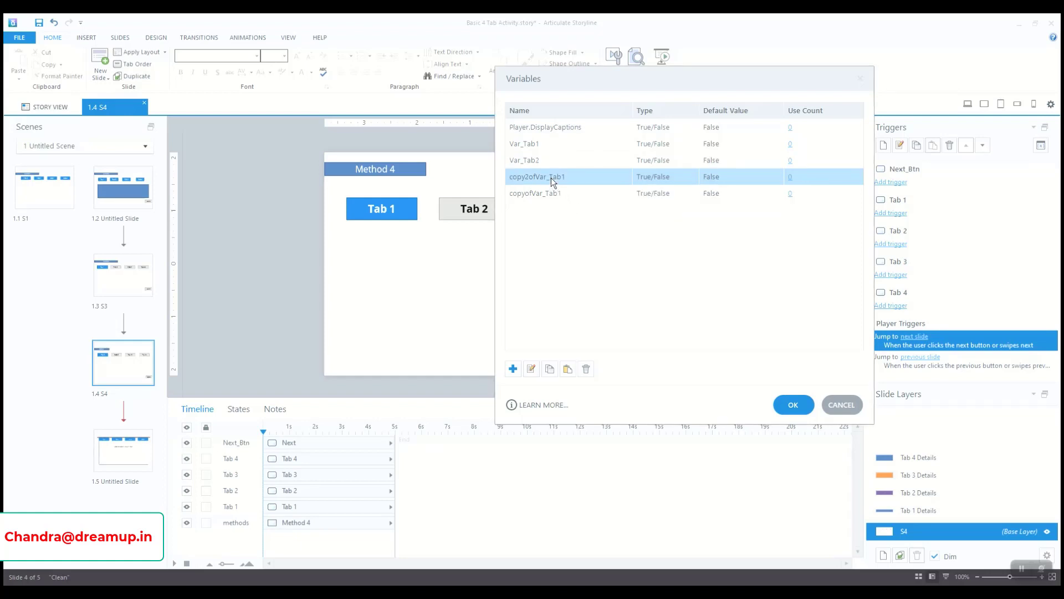
click(657, 216)
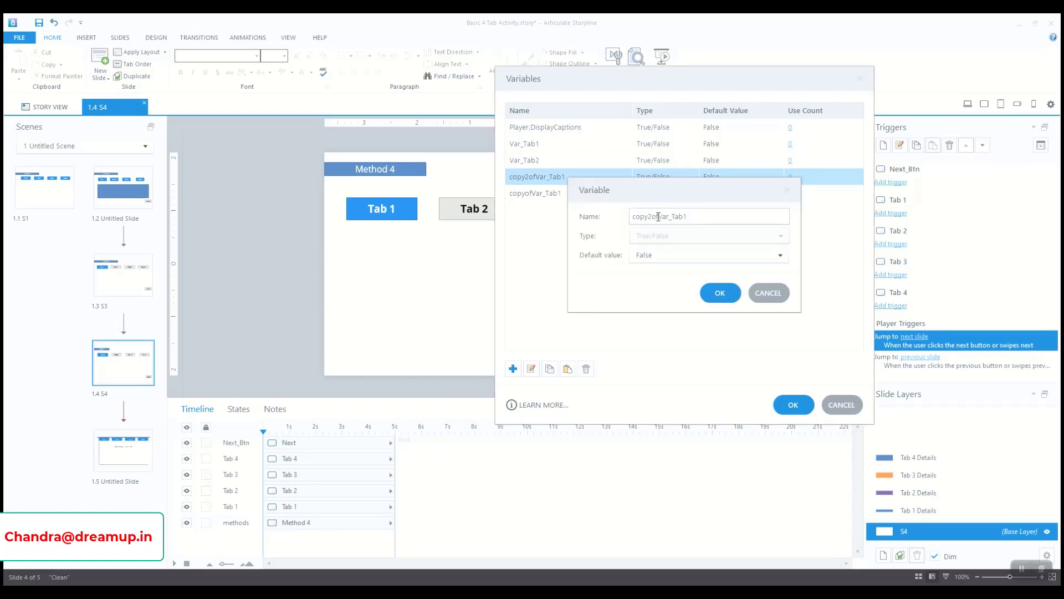
drag(661, 216, 605, 216)
key(BackSpace)
key(BackSpace)
text(3)
key(Return)
Rename the remaining variable copy, copyofVar_Tab1, as Var_Tab4
double_click(535, 193)
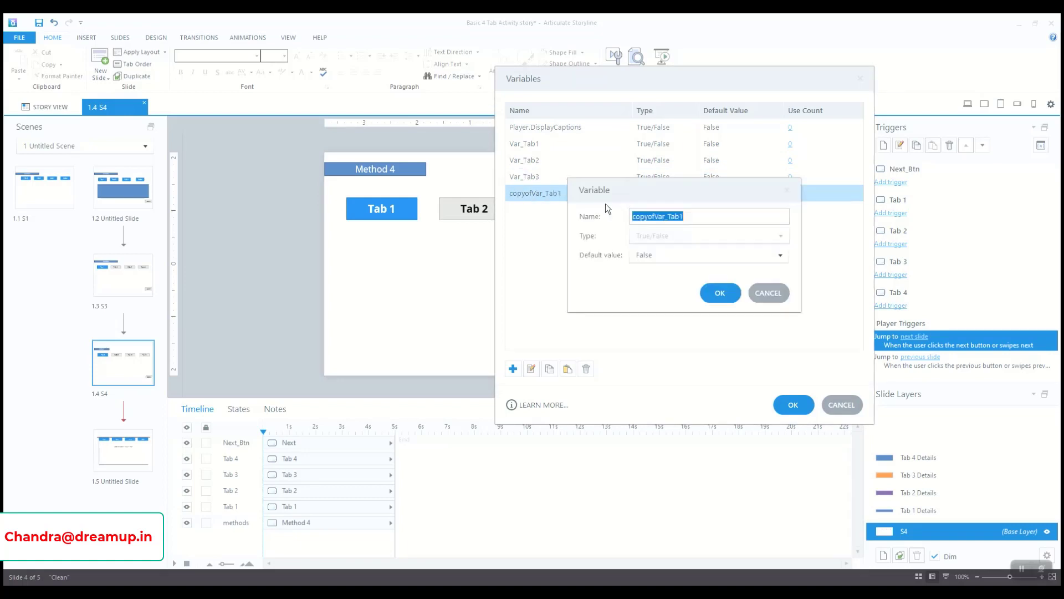
click(653, 215)
drag(657, 217, 583, 214)
key(BackSpace)
key(Return)
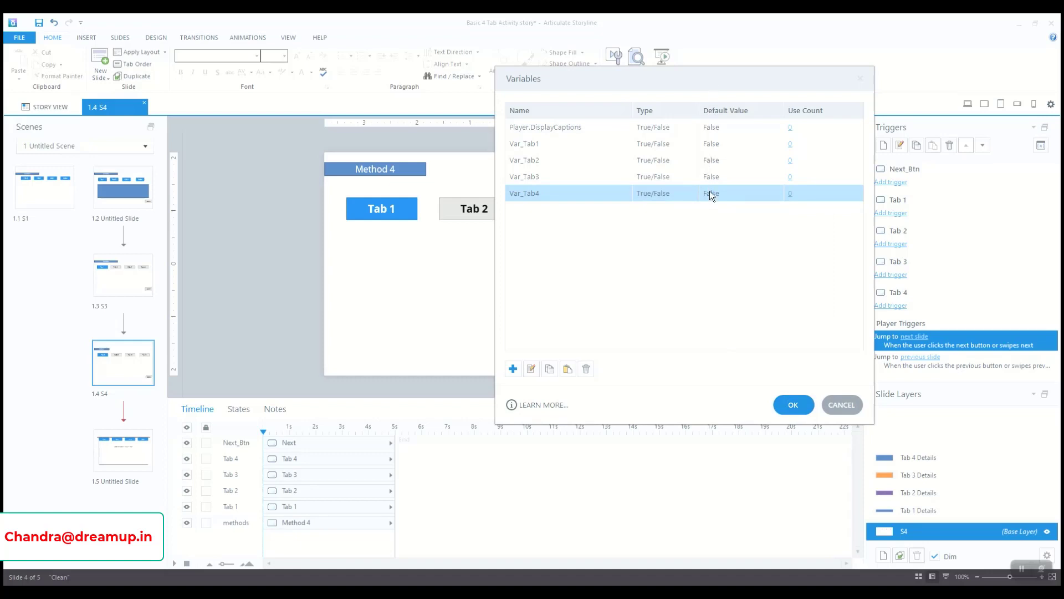
Accept the four tab variables and save the project
click(793, 405)
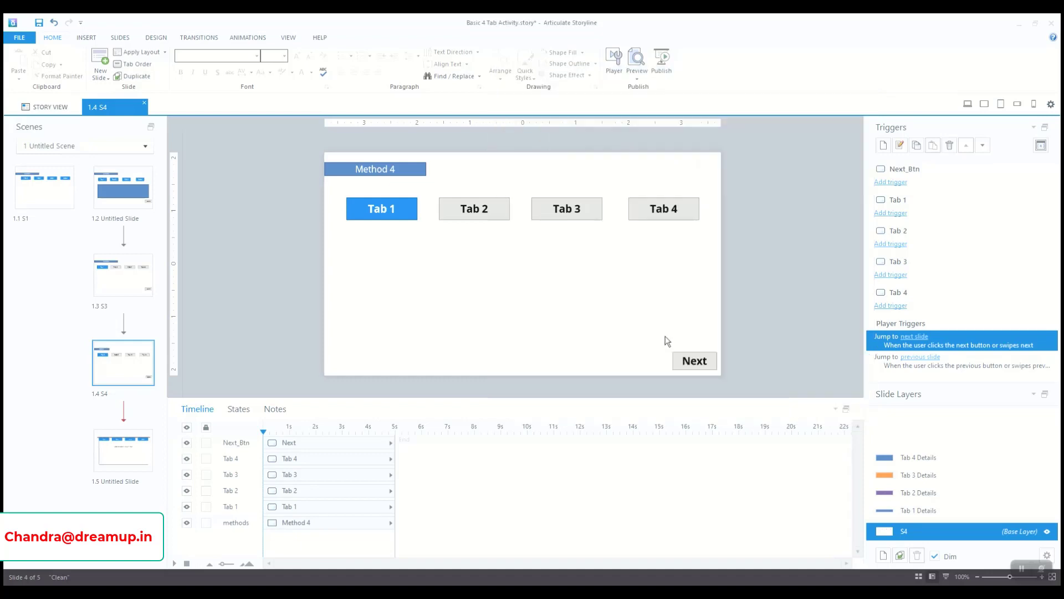
click(39, 23)
Add a trigger to the Tab 1 Details layer that sets Var_Tab1 to True when that layer's timeline starts
click(932, 511)
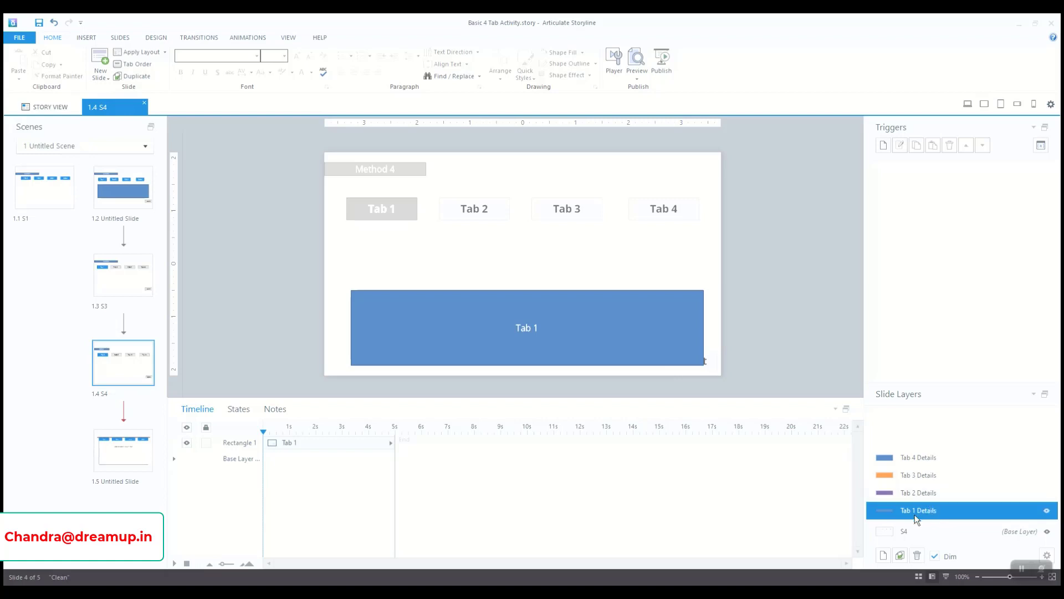
click(883, 145)
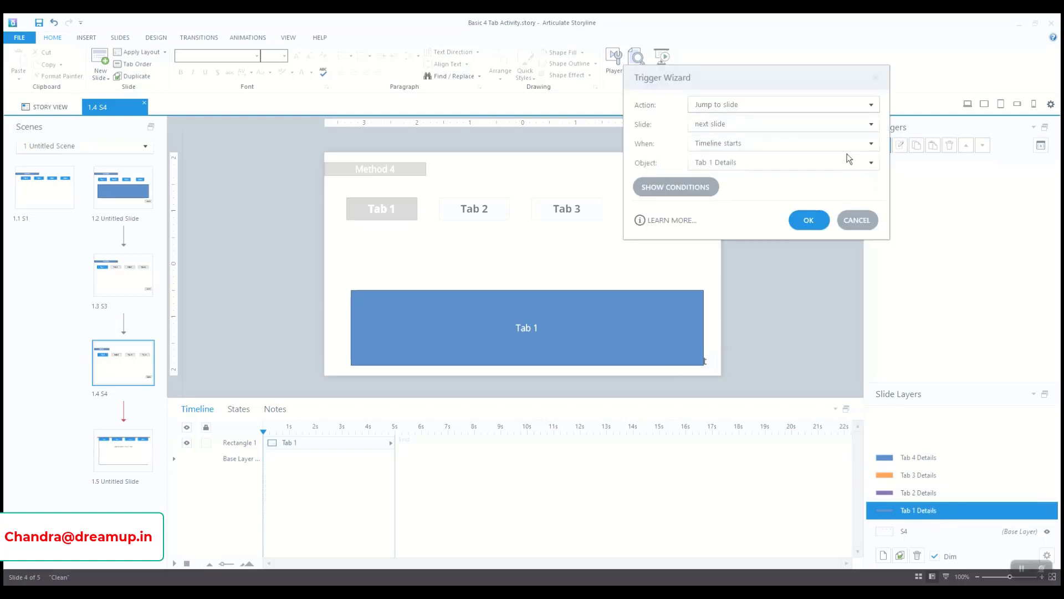
click(709, 104)
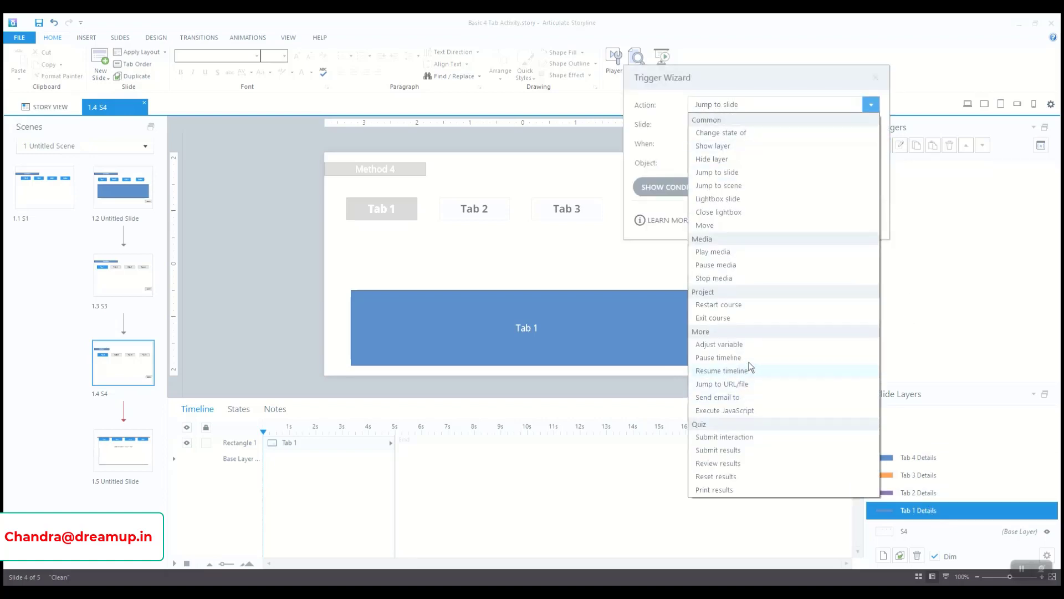
click(737, 344)
click(778, 124)
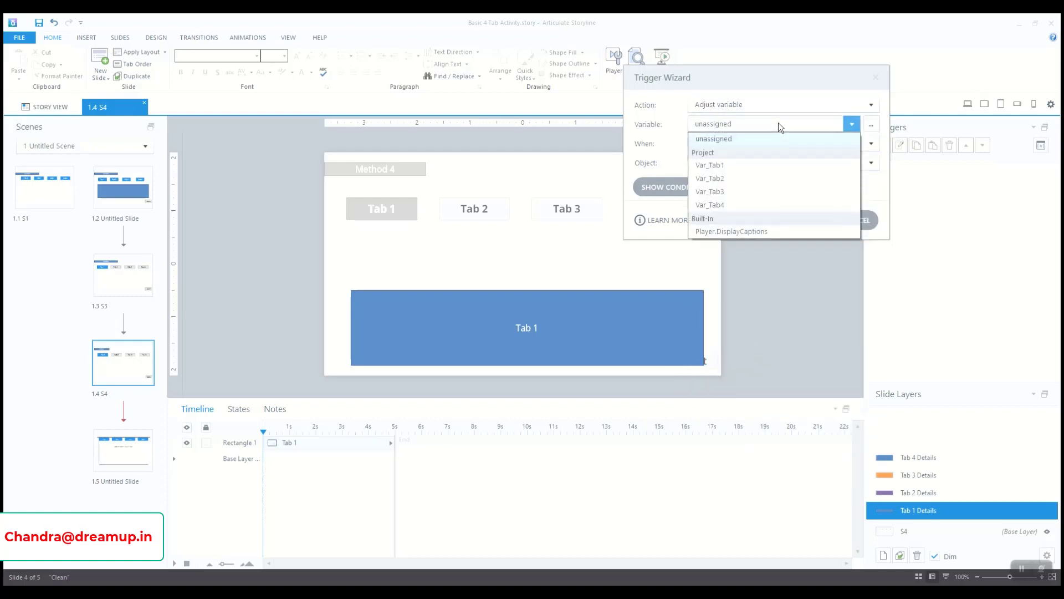
click(713, 165)
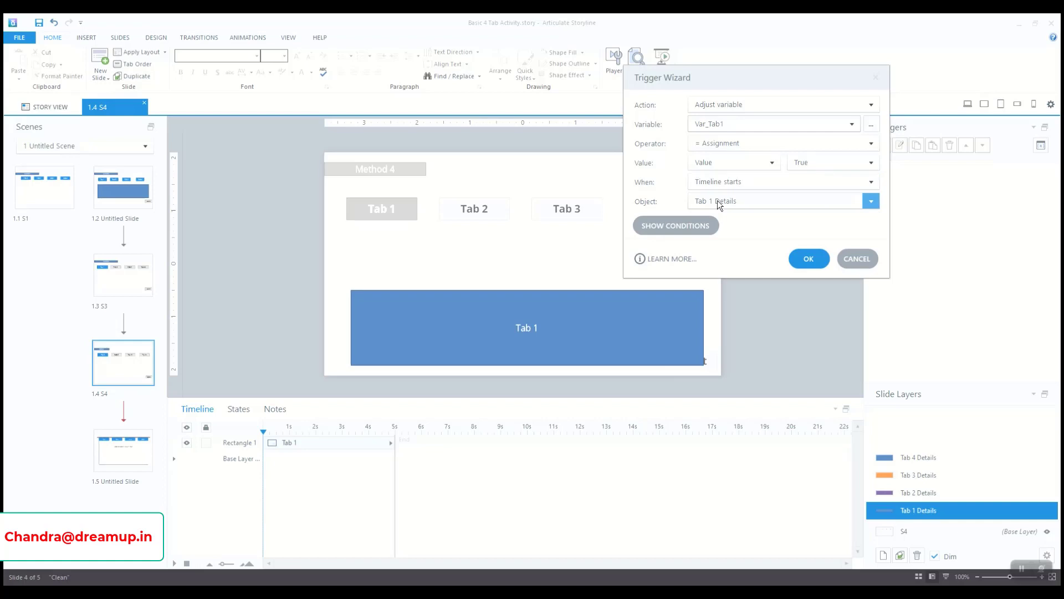
click(746, 184)
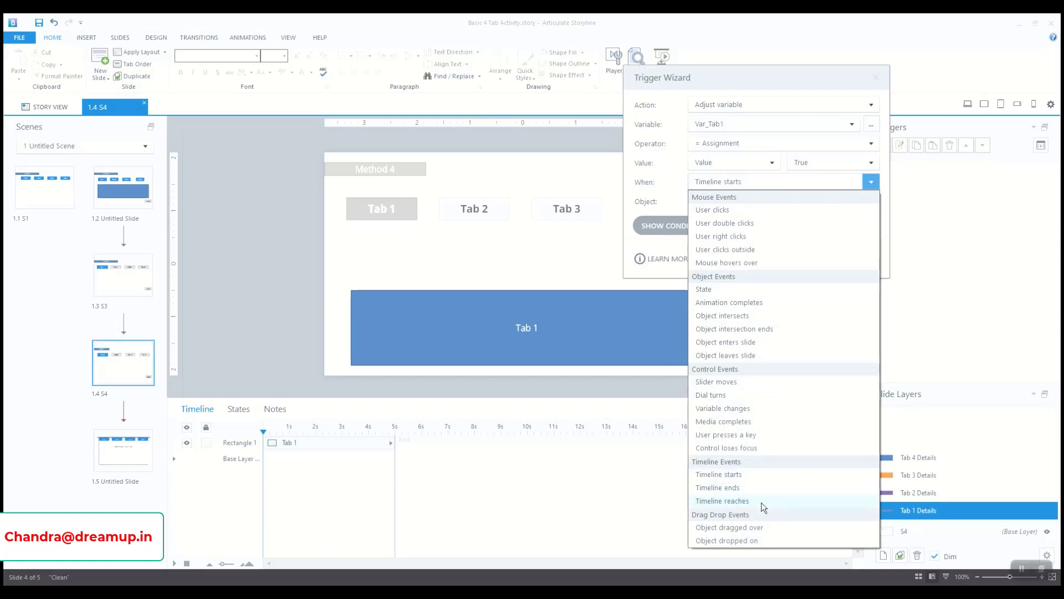
click(770, 473)
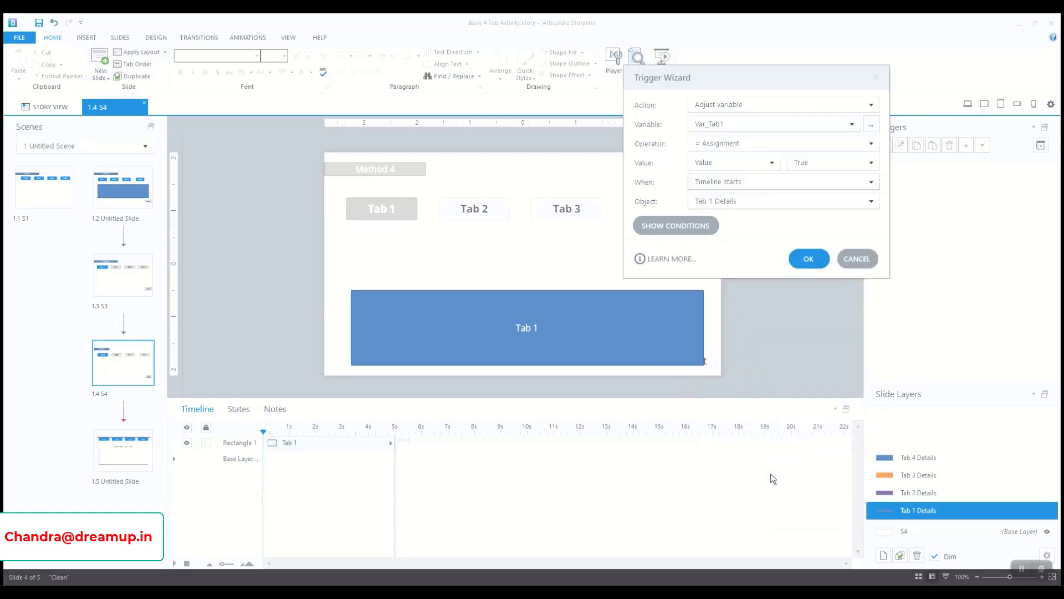
click(796, 258)
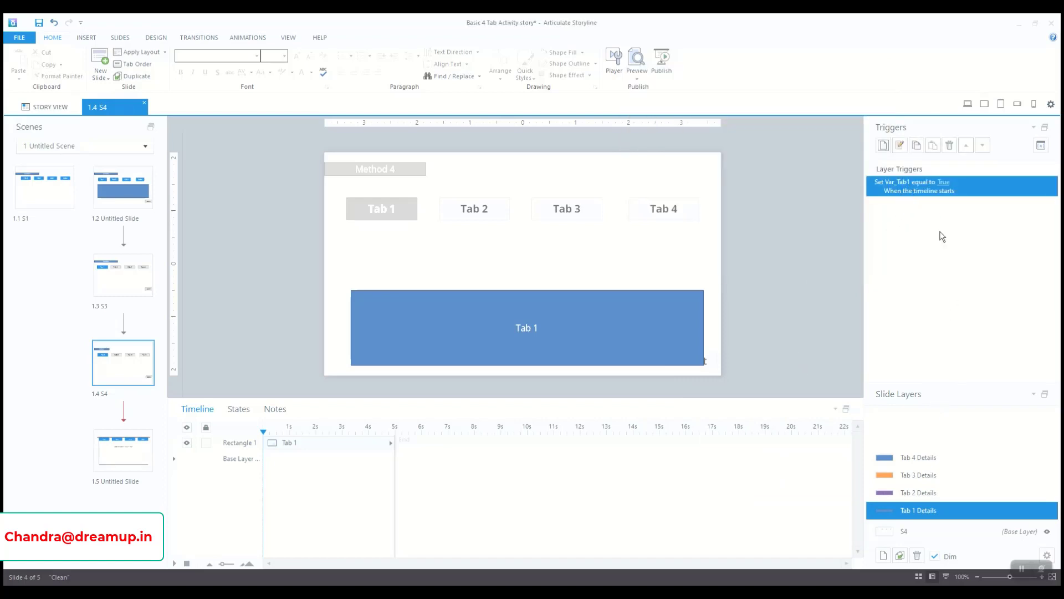
Copy the Var_Tab1 trigger to the Tab 2 Details layer and change its variable to Var_Tab2
click(916, 145)
click(952, 491)
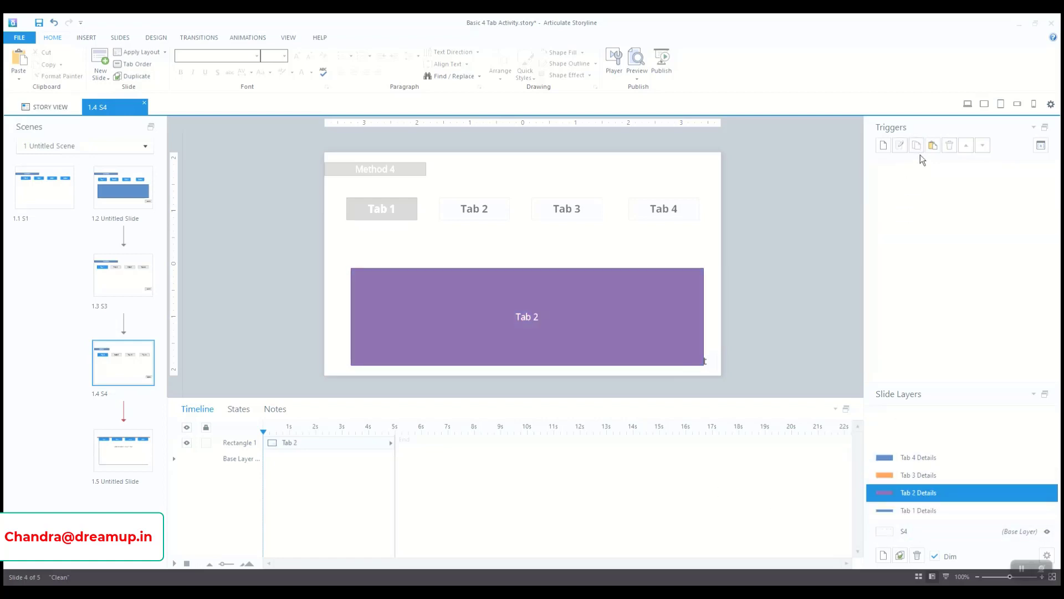
click(932, 145)
double_click(903, 184)
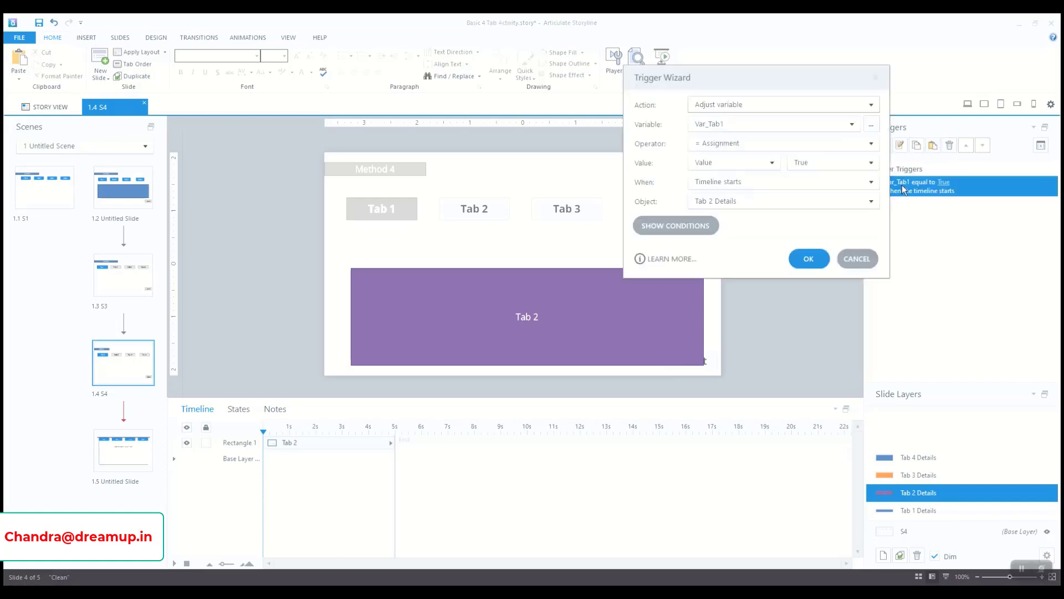
click(740, 125)
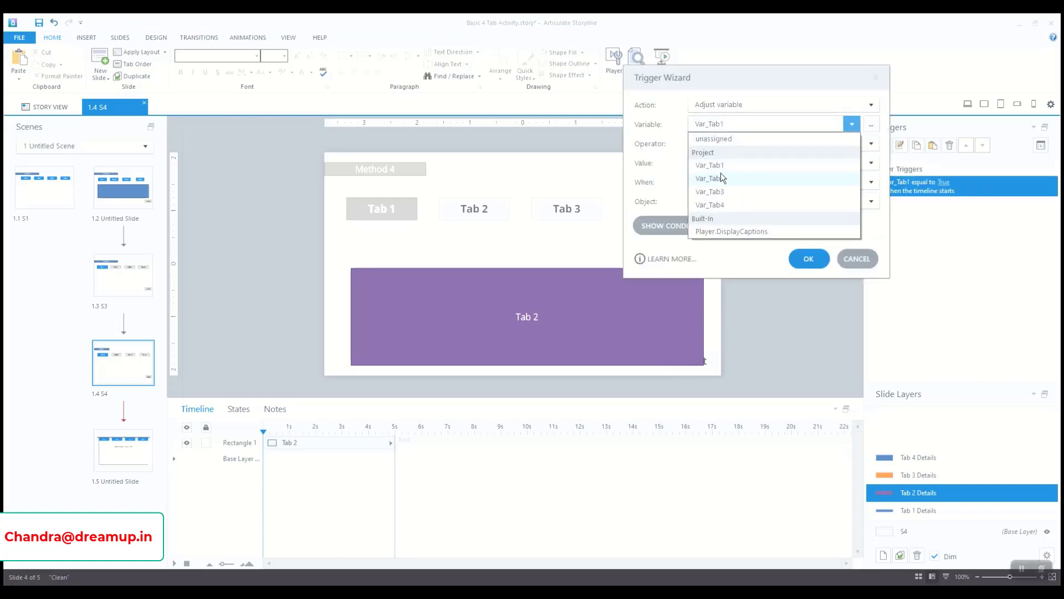
click(721, 176)
click(809, 259)
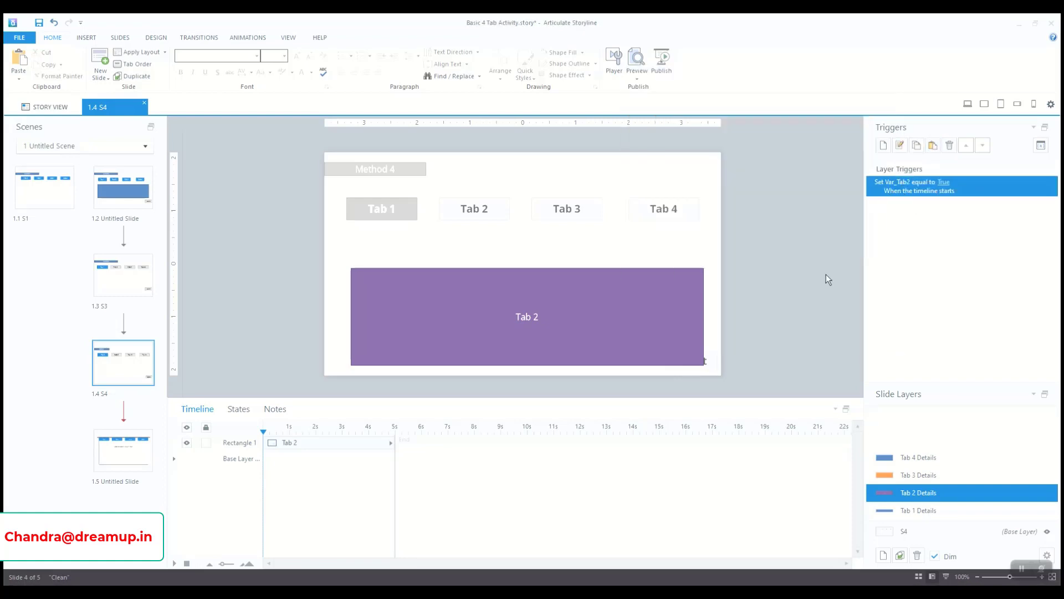
Paste the copied variable trigger on the Tab 3 Details layer and change its variable to Var_Tab3
click(919, 477)
click(932, 145)
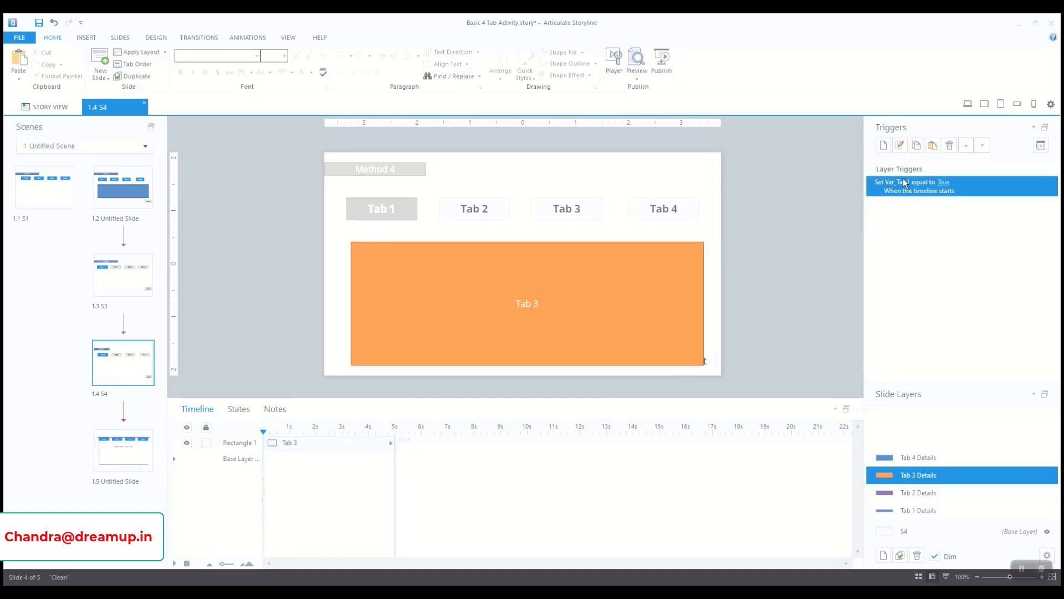
double_click(903, 182)
click(772, 125)
click(731, 189)
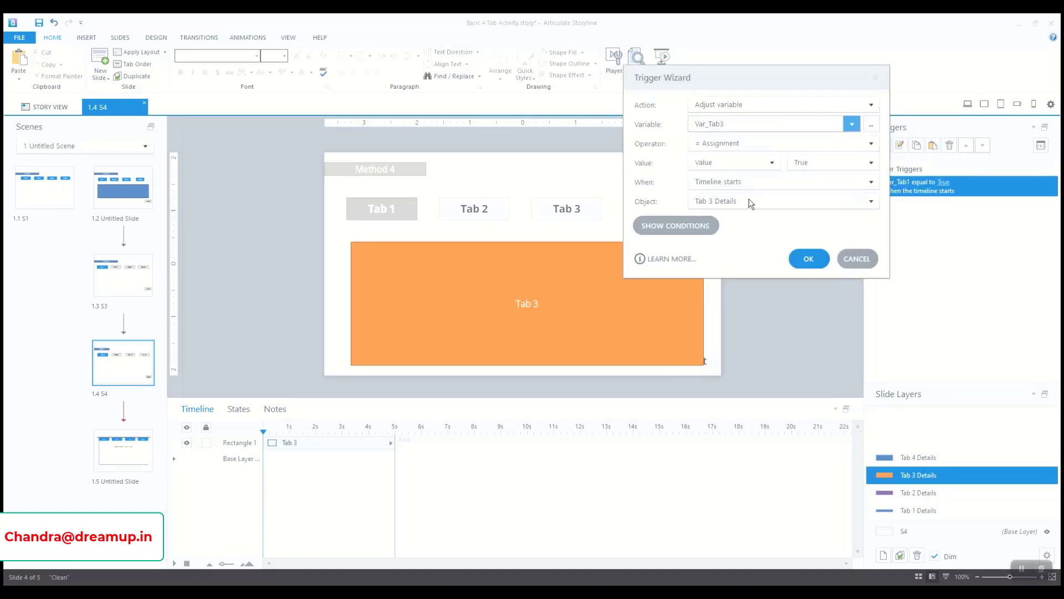
click(808, 259)
Paste the copied variable trigger on the Tab 4 Details layer and change its variable to Var_Tab4
click(930, 458)
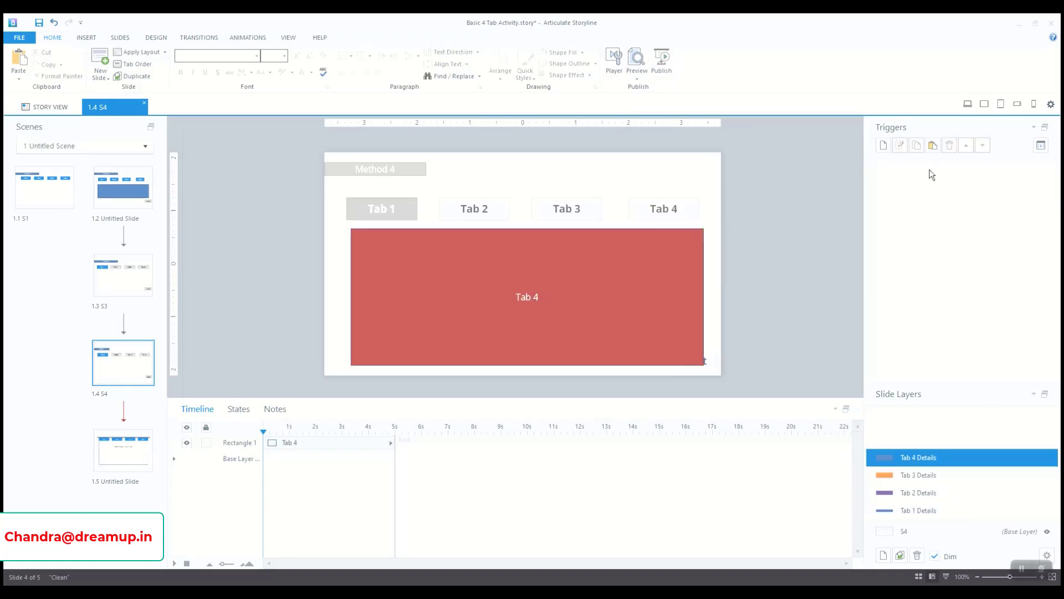
click(932, 145)
double_click(915, 184)
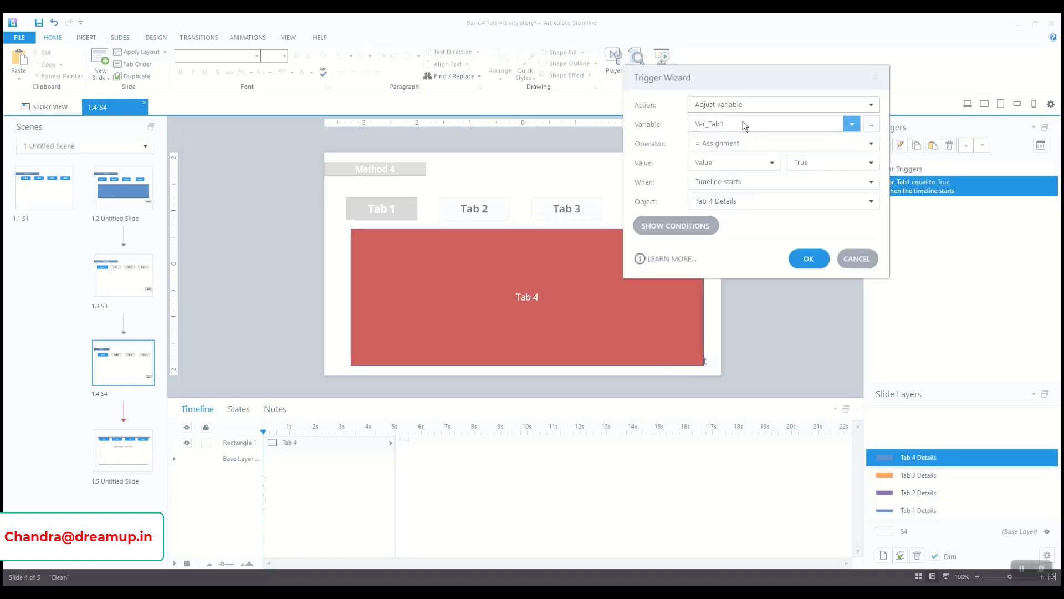
click(742, 124)
click(727, 203)
click(807, 260)
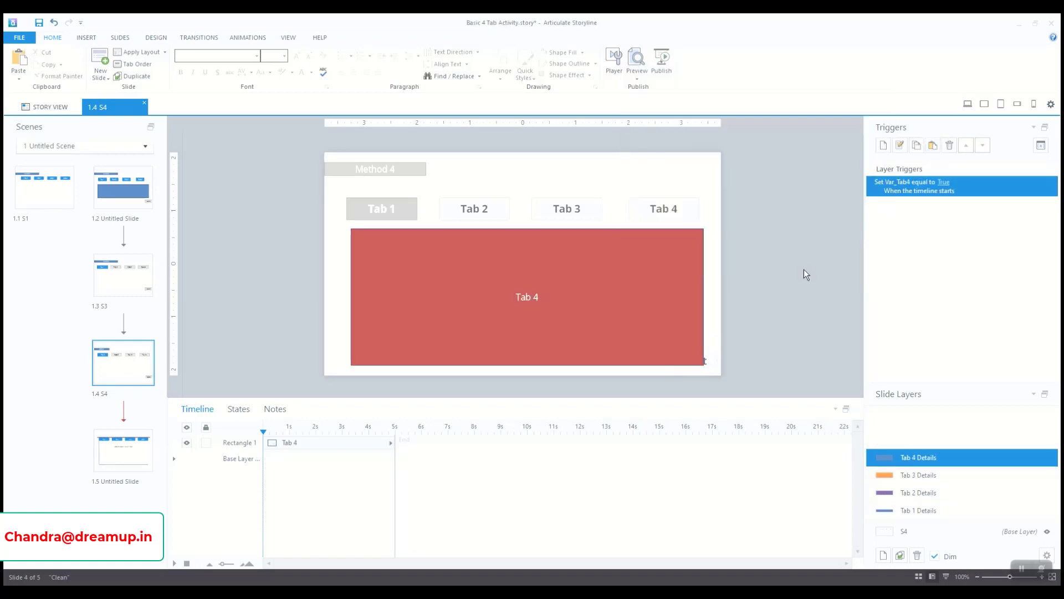
Save the project after checking the variable triggers on the Tab 3, Tab 2 and Tab 1 Details layers, and return to the S4 base layer
click(910, 475)
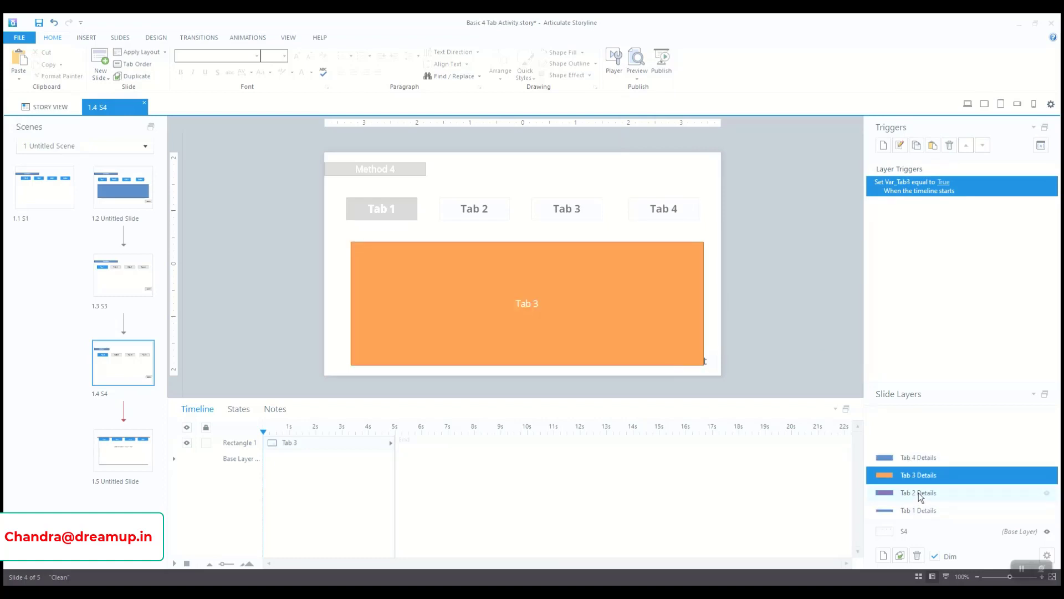
click(919, 492)
click(929, 511)
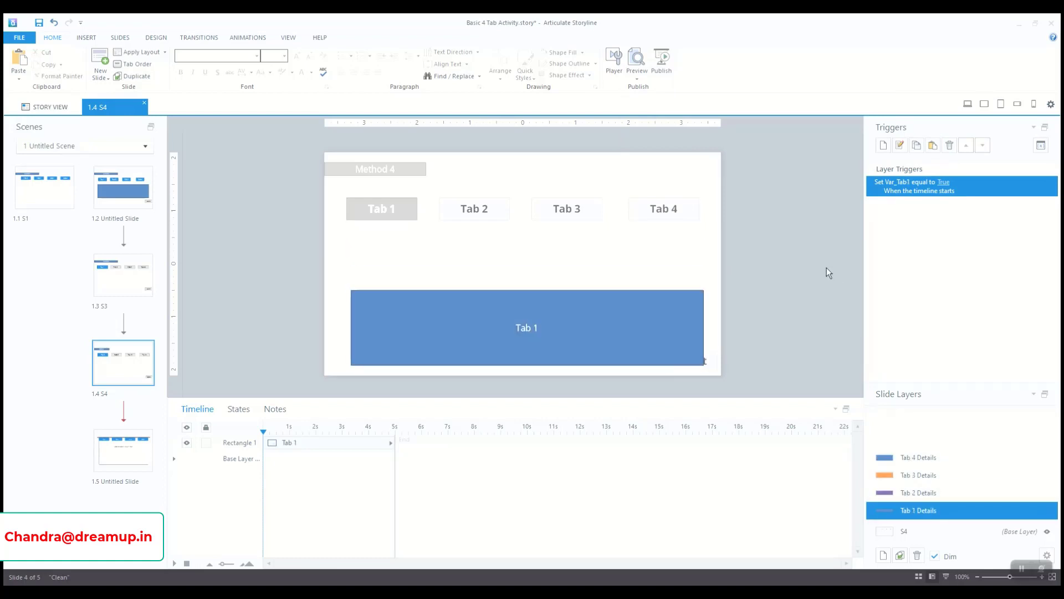
click(40, 23)
click(913, 531)
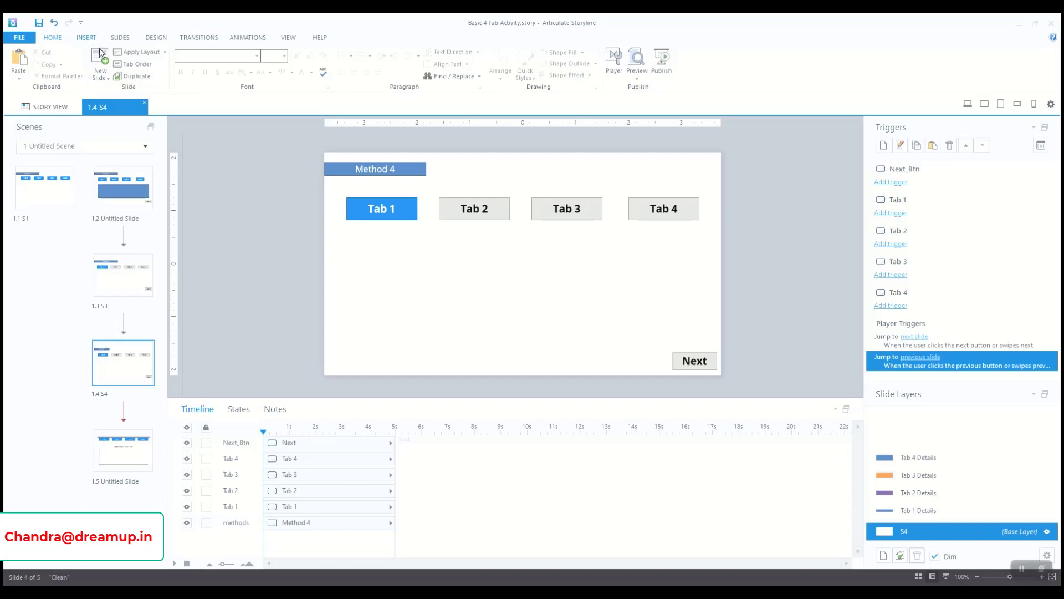
click(86, 37)
click(157, 67)
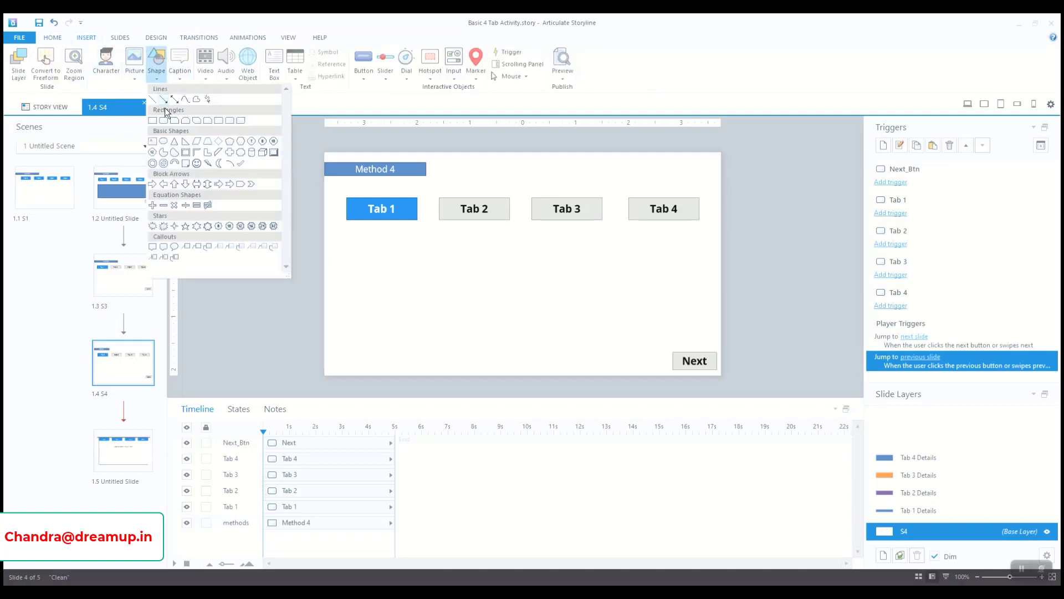
click(162, 120)
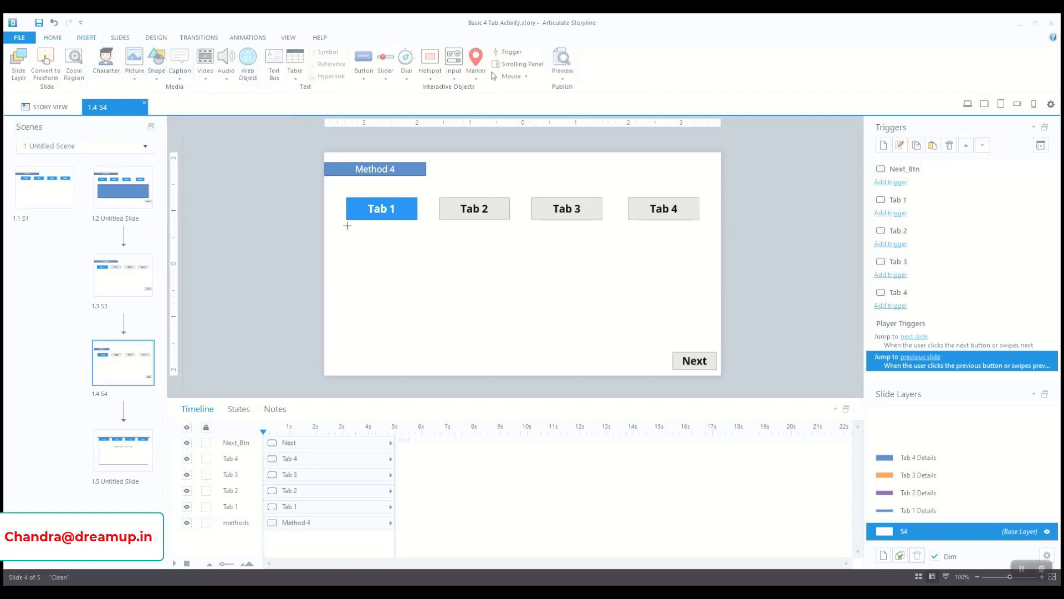
drag(347, 225, 347, 225)
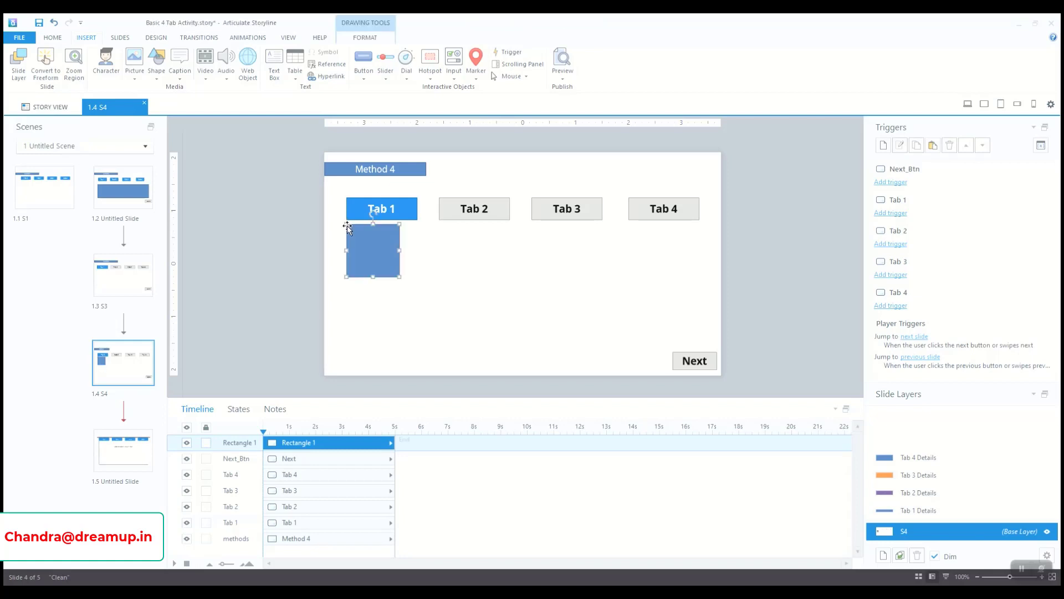
key(space)
key(space)
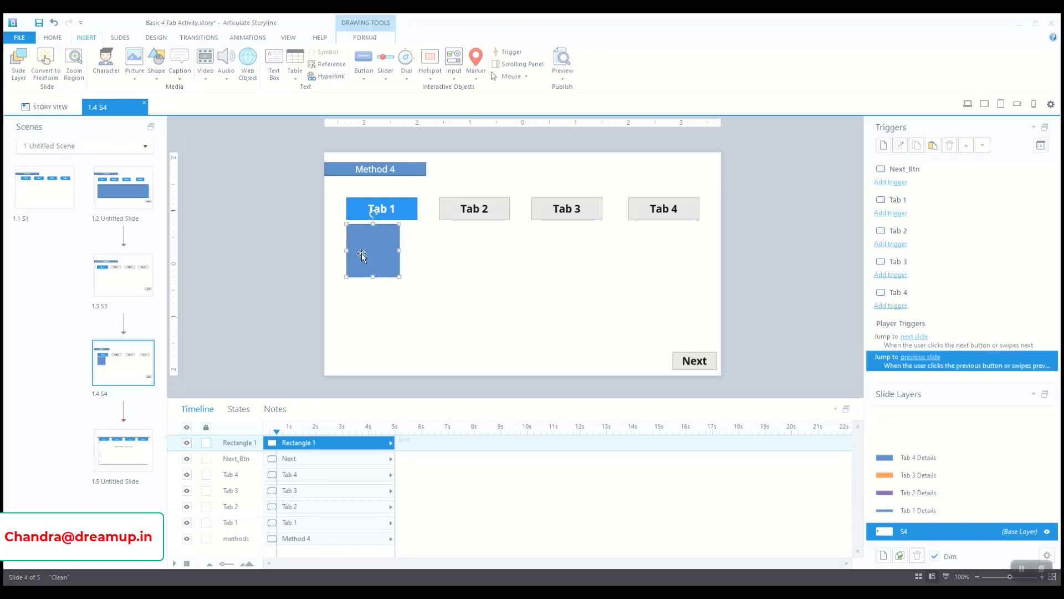
key(Delete)
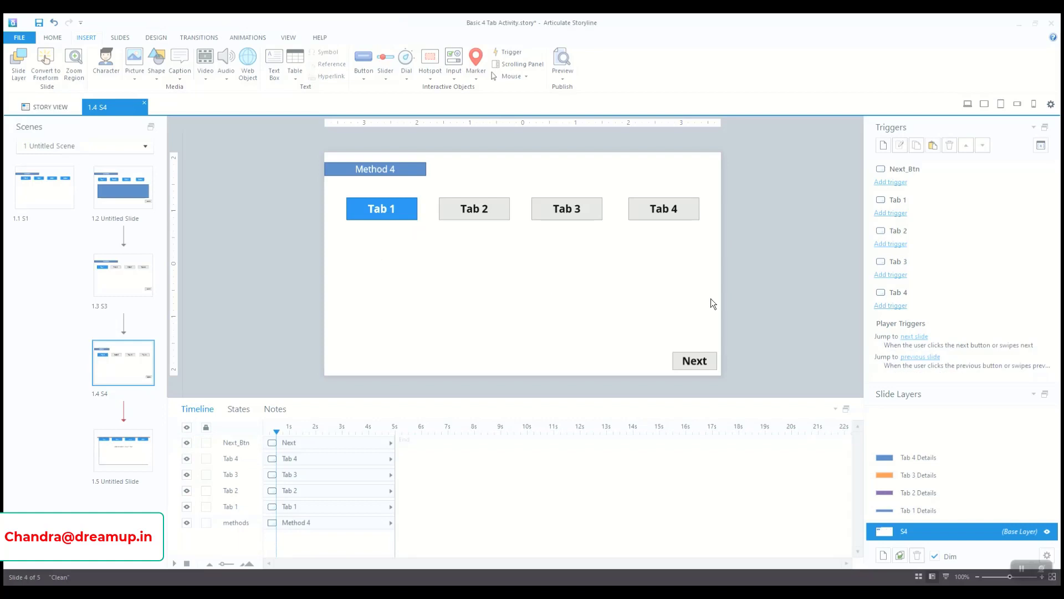
Add a trigger to the Tab 1 button that shows the Tab 1 Details layer when the user clicks it
click(413, 213)
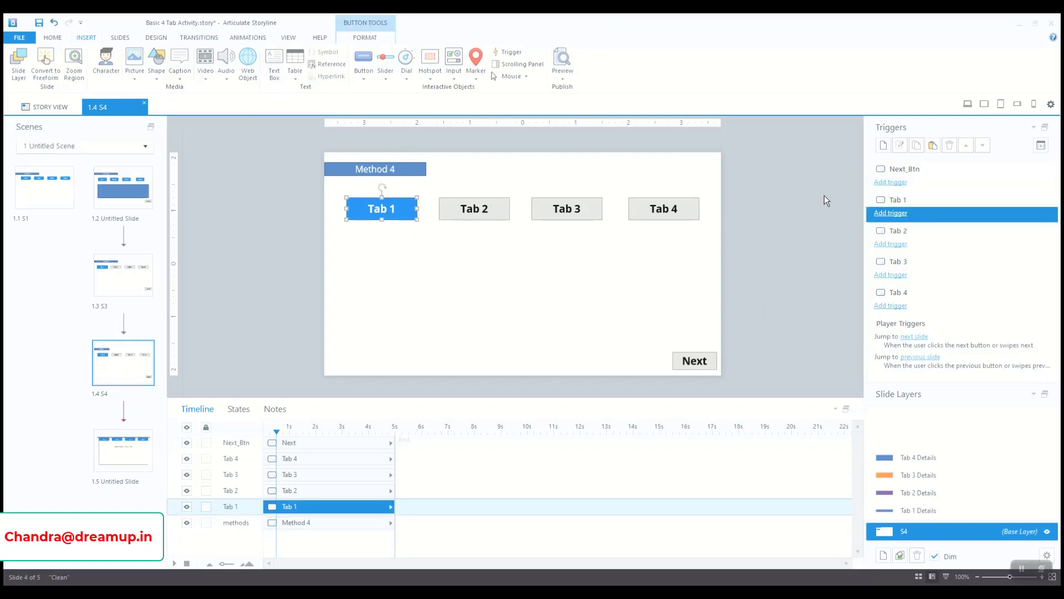
click(891, 214)
drag(807, 81, 765, 51)
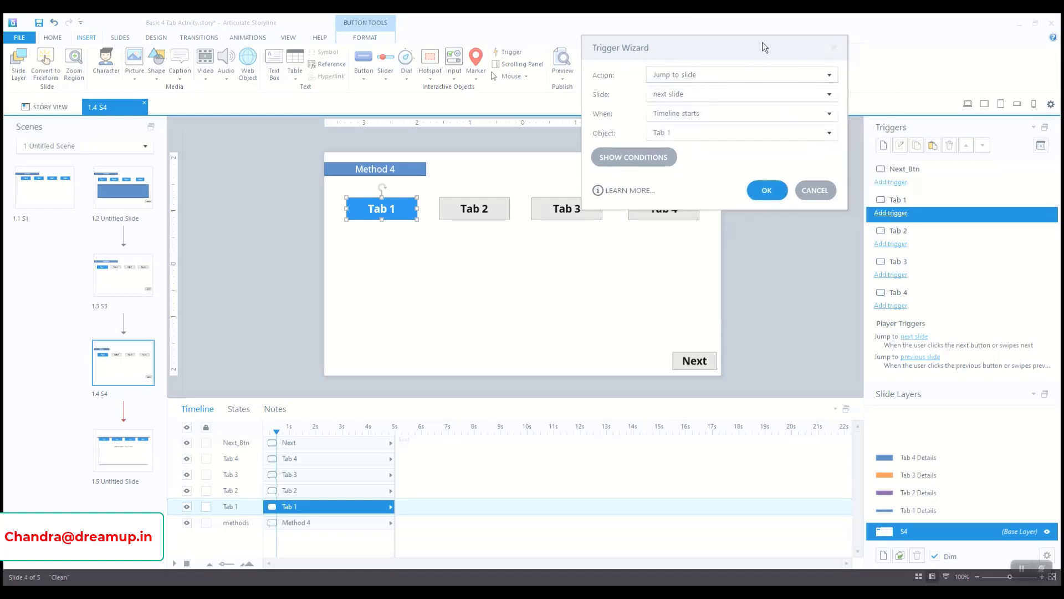
click(749, 78)
click(687, 116)
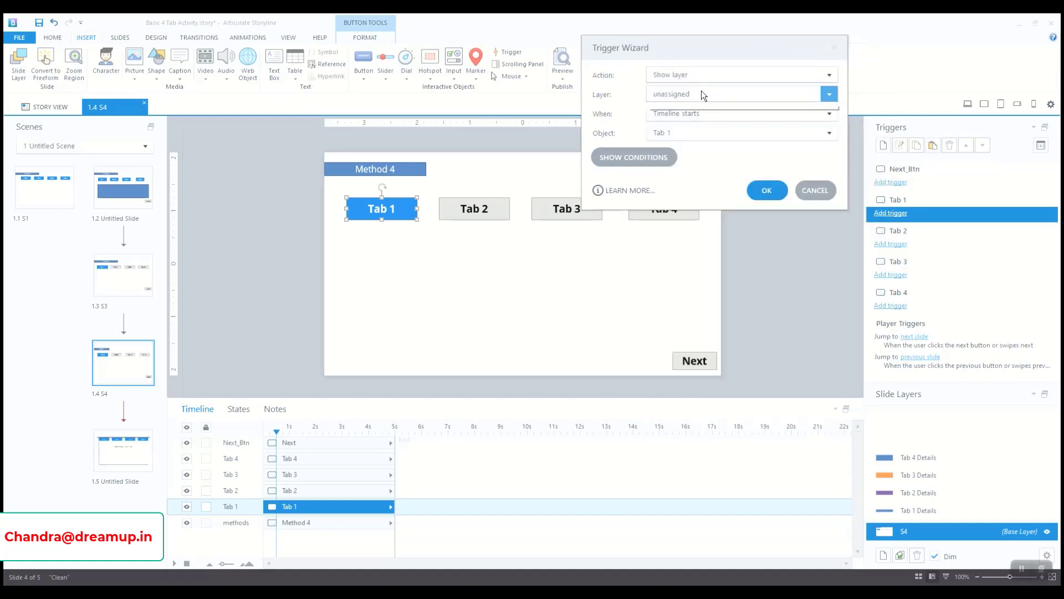
click(829, 94)
click(723, 161)
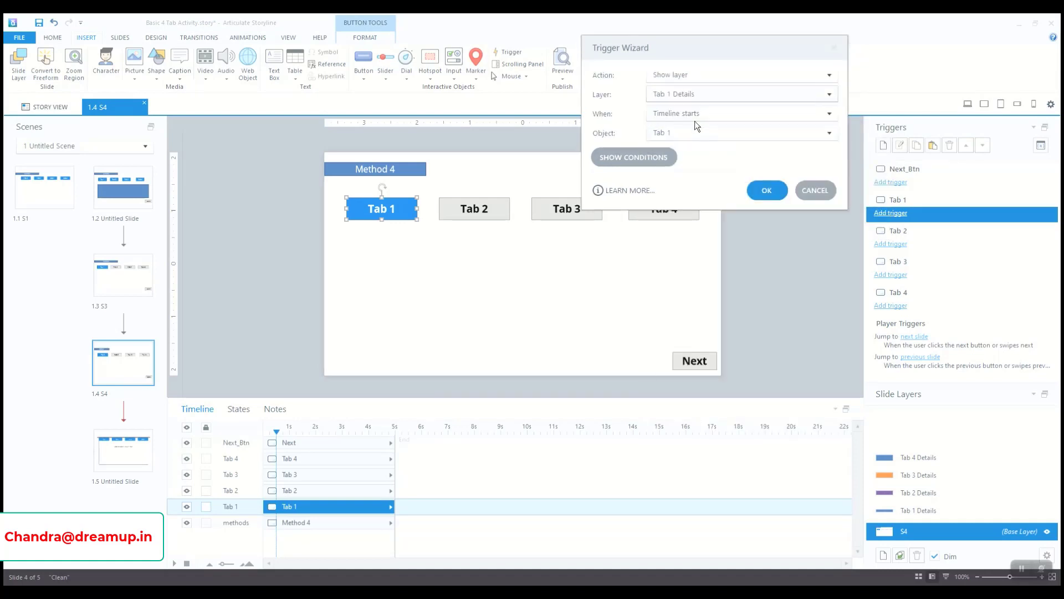
click(688, 113)
click(691, 142)
click(771, 189)
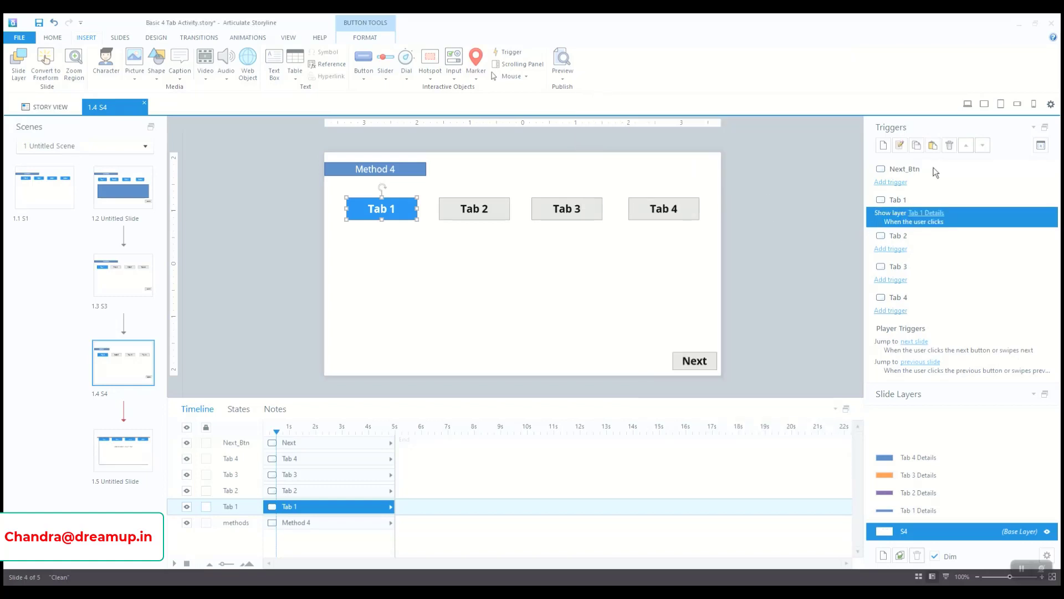
Copy Tab 1's show-layer trigger to the Tab 2 button and set its layer to Tab 2 Details
click(932, 145)
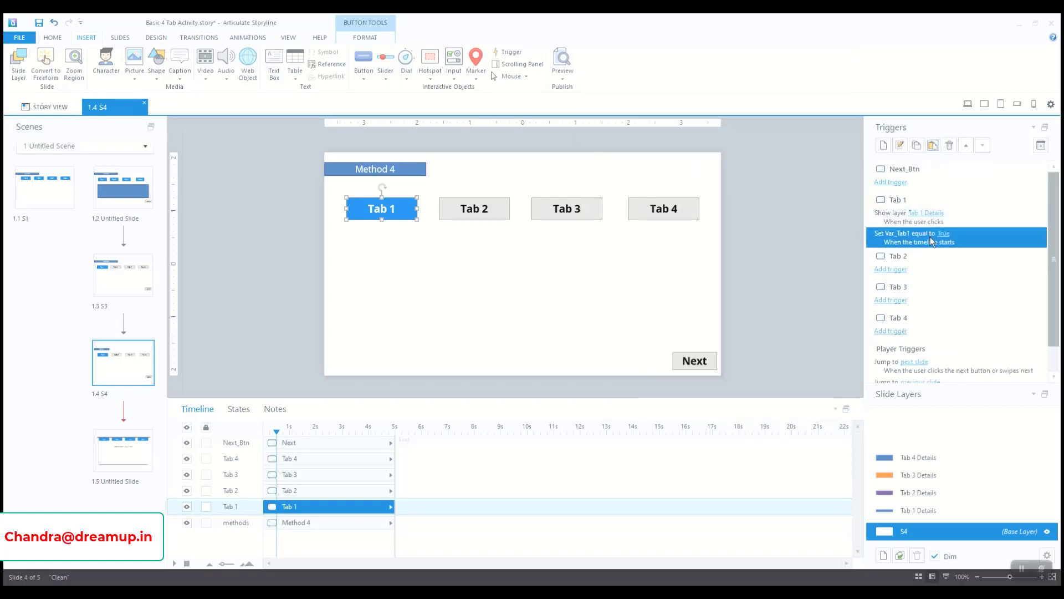
click(950, 145)
click(946, 249)
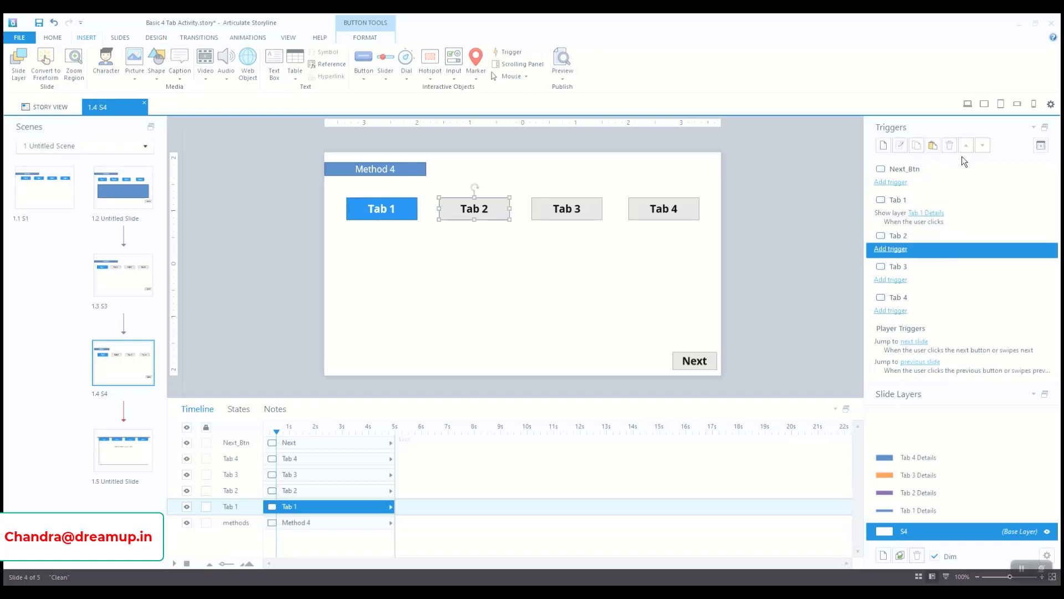
click(933, 145)
click(930, 252)
click(938, 287)
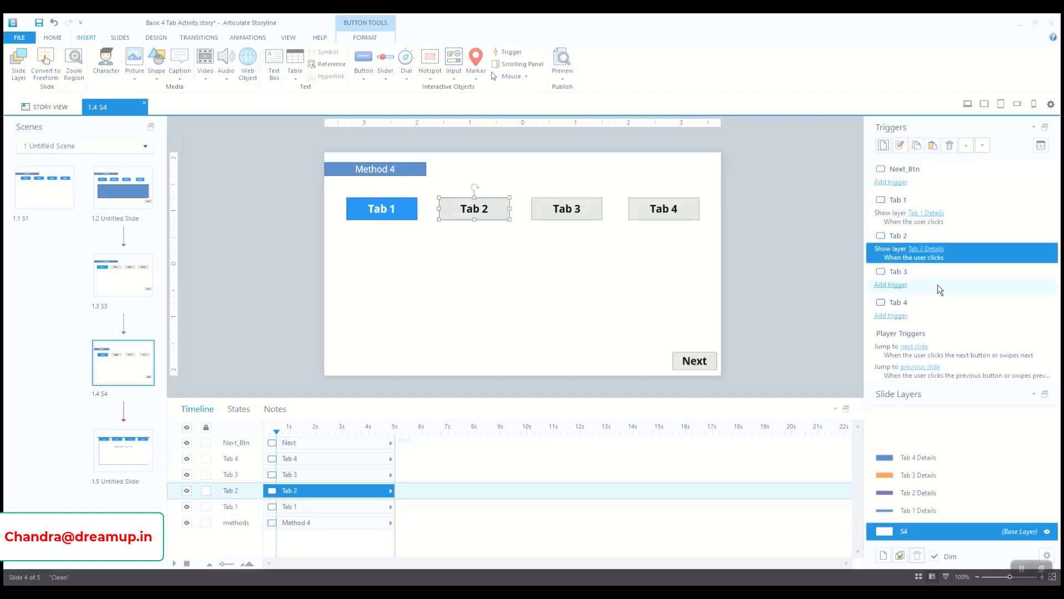
Paste the copied show-layer trigger on the Tab 3 button and set its layer to Tab 3 Details
click(936, 284)
click(929, 145)
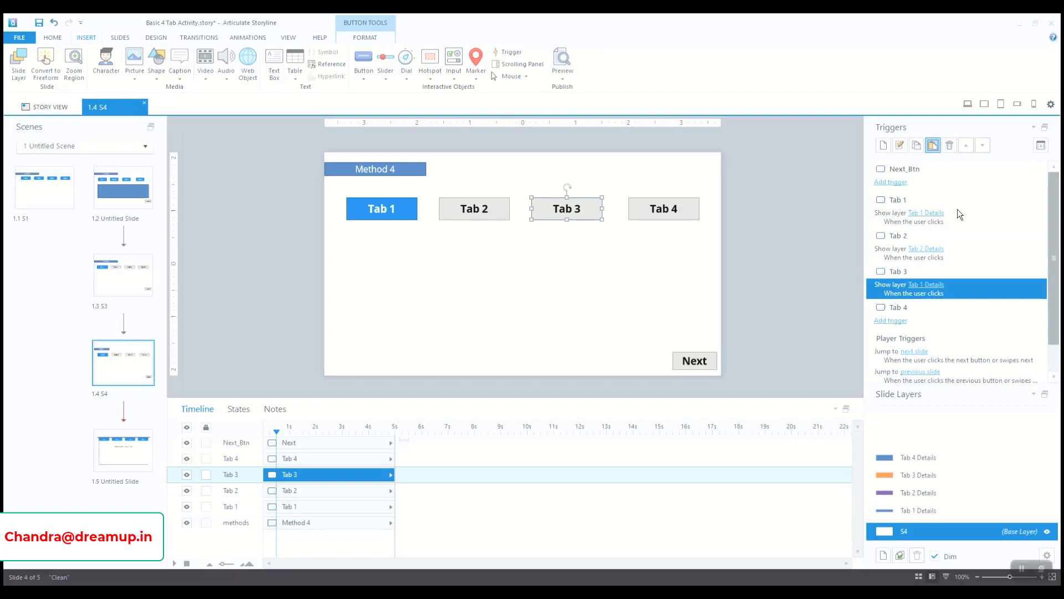
click(936, 285)
click(954, 333)
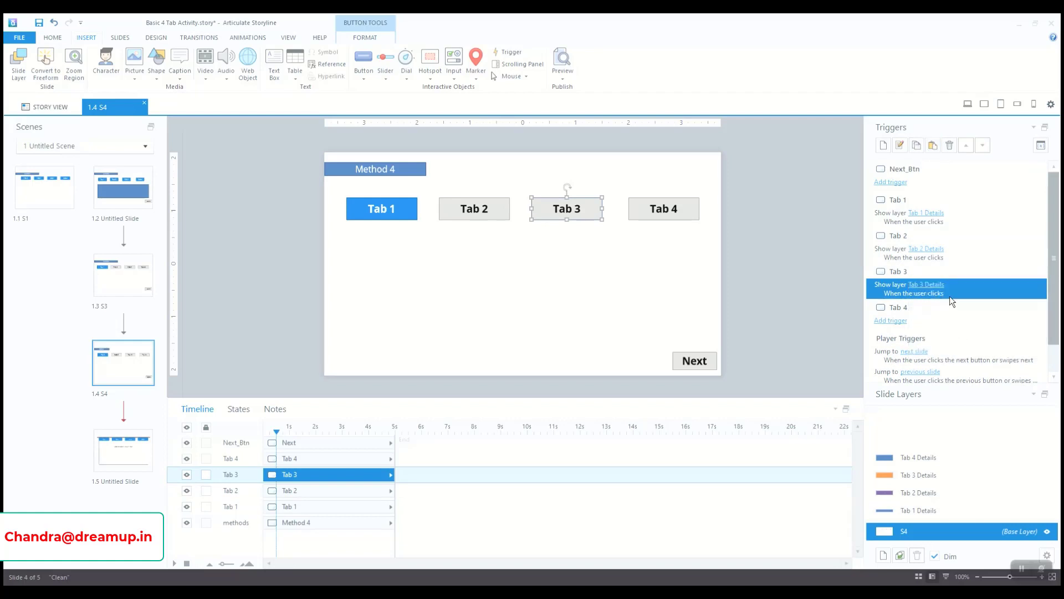
Paste the show-layer trigger on the Tab 4 button, set its layer to Tab 4 Details, and save the project
click(933, 320)
click(933, 145)
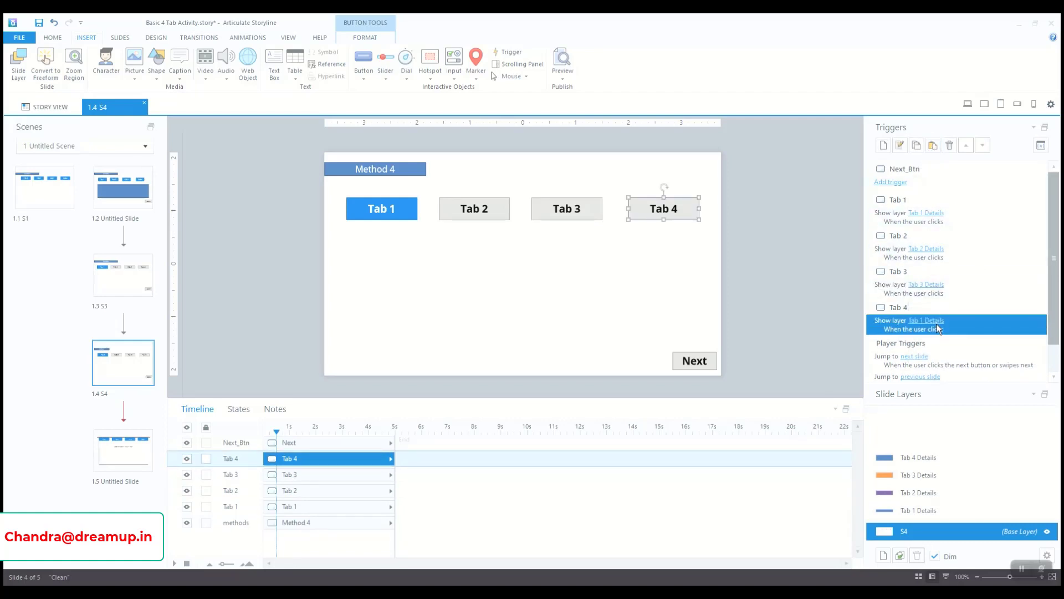
click(937, 321)
click(950, 386)
click(755, 302)
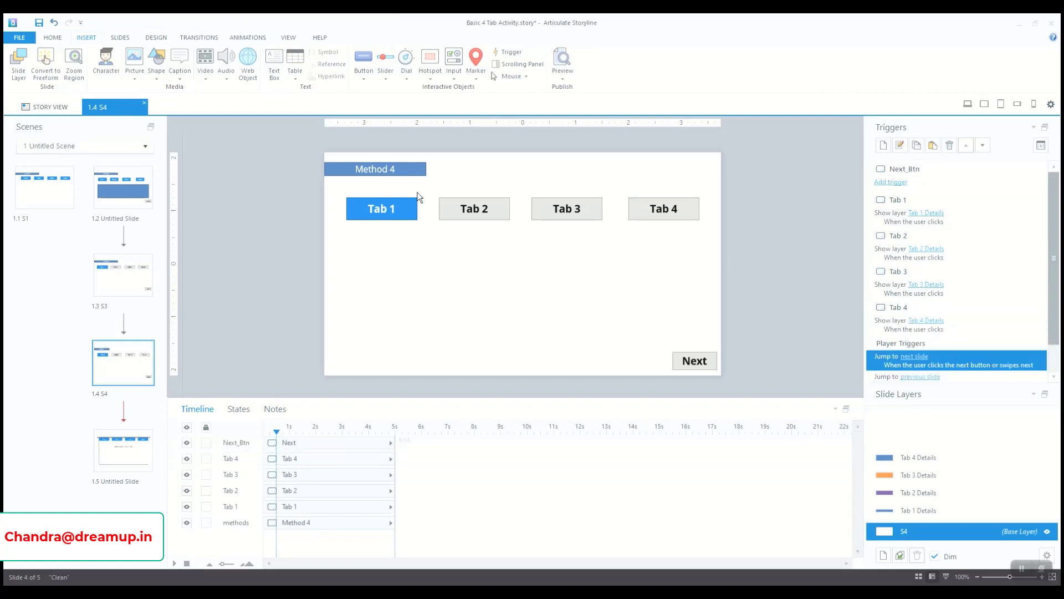
click(39, 23)
Add a text box about 496 px wide and 31 px high beside the Method 4 label and start editing its text
click(53, 37)
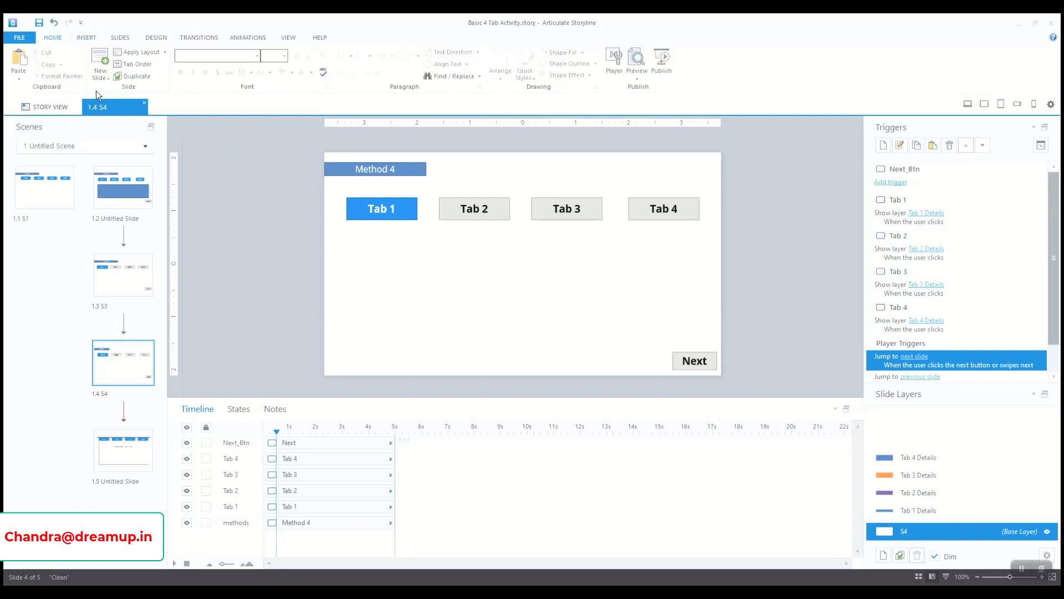
click(85, 38)
click(282, 60)
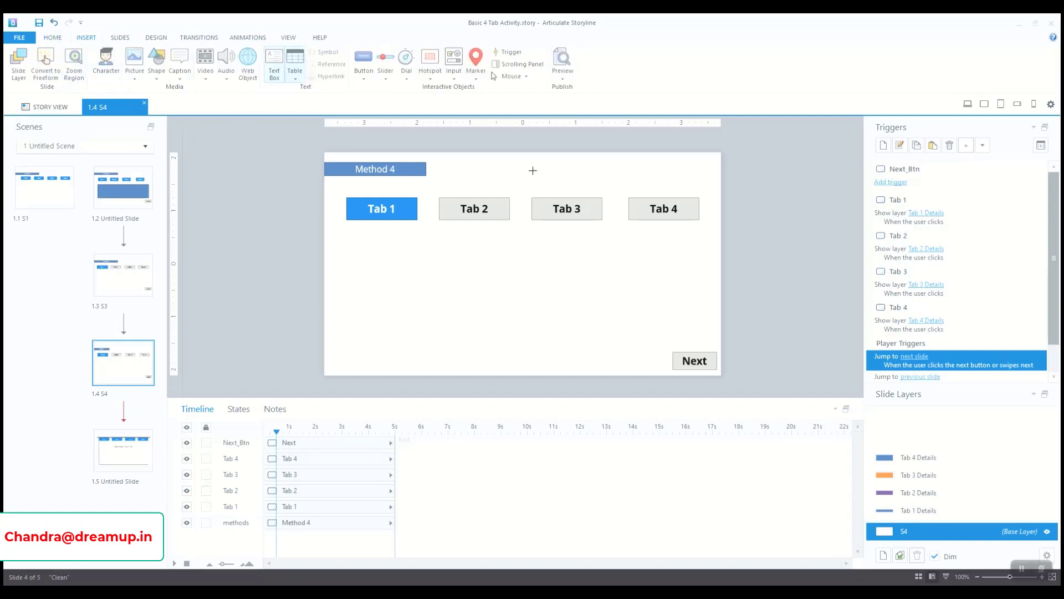
mouse_move(444, 158)
mouse_down()
mouse_move(494, 190)
mouse_move(721, 188)
mouse_move(716, 179)
mouse_up()
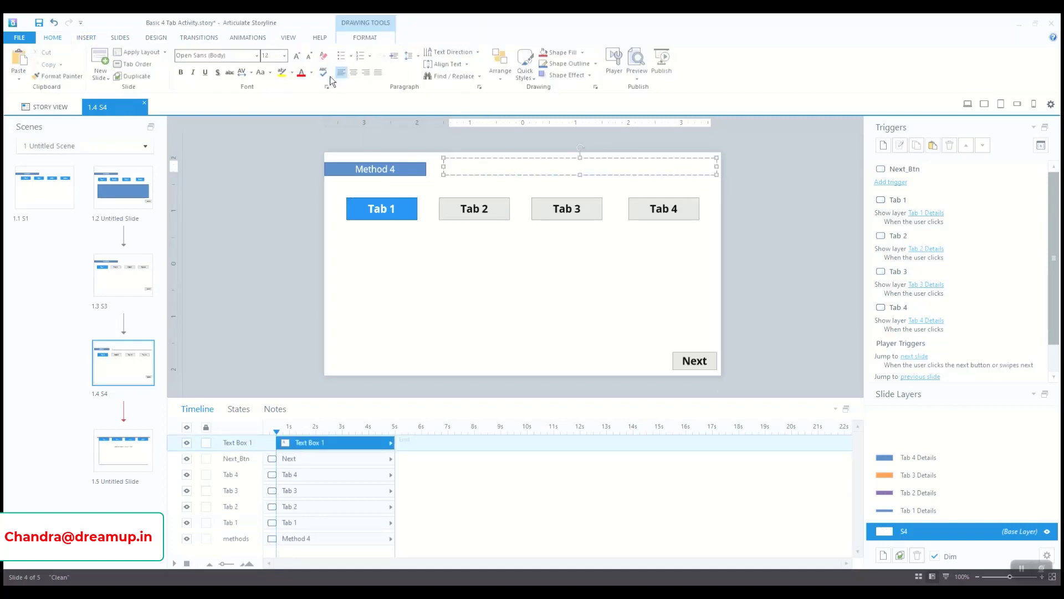
click(357, 38)
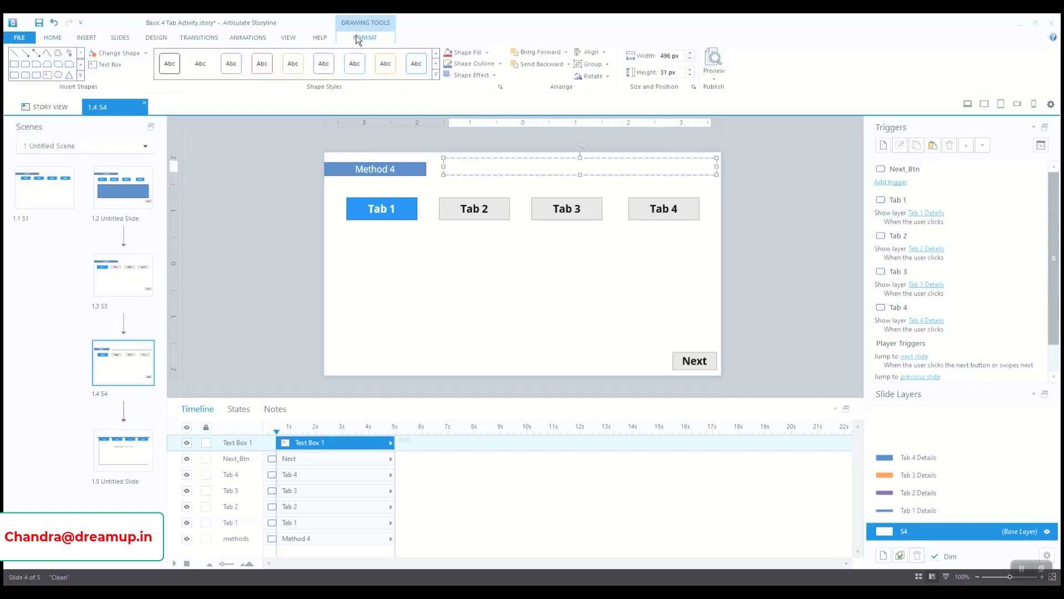
click(55, 38)
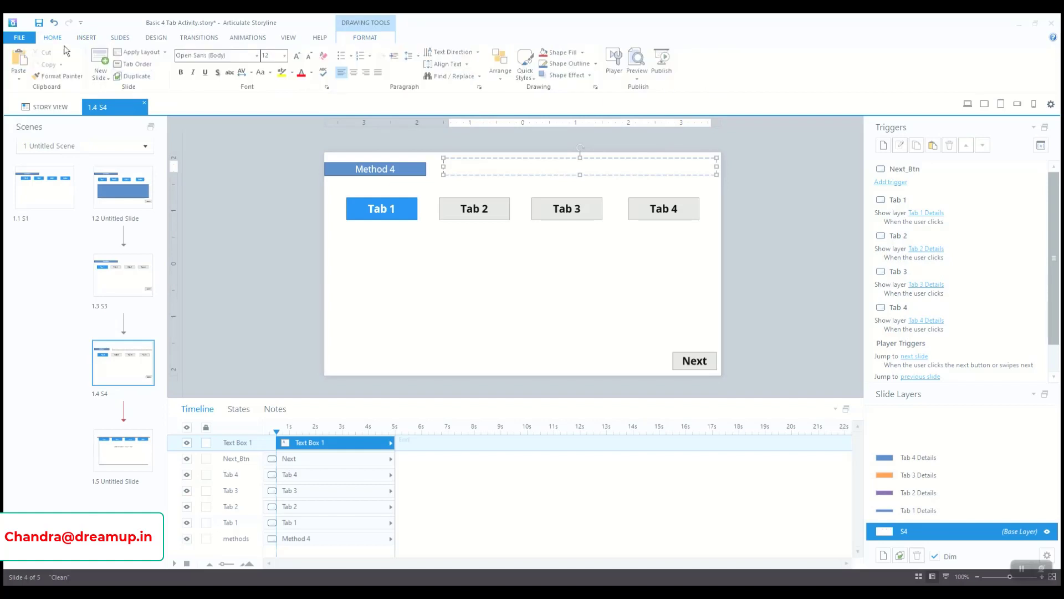
click(495, 170)
Insert a reference to the Var_Tab1 variable in the text box, followed by the separator "---"
click(86, 38)
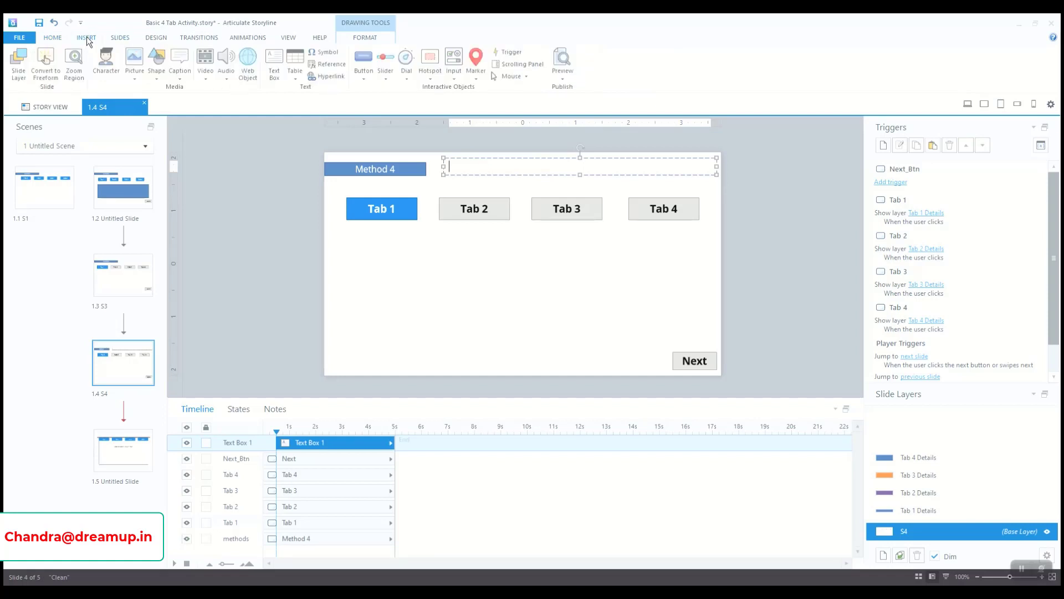
click(338, 68)
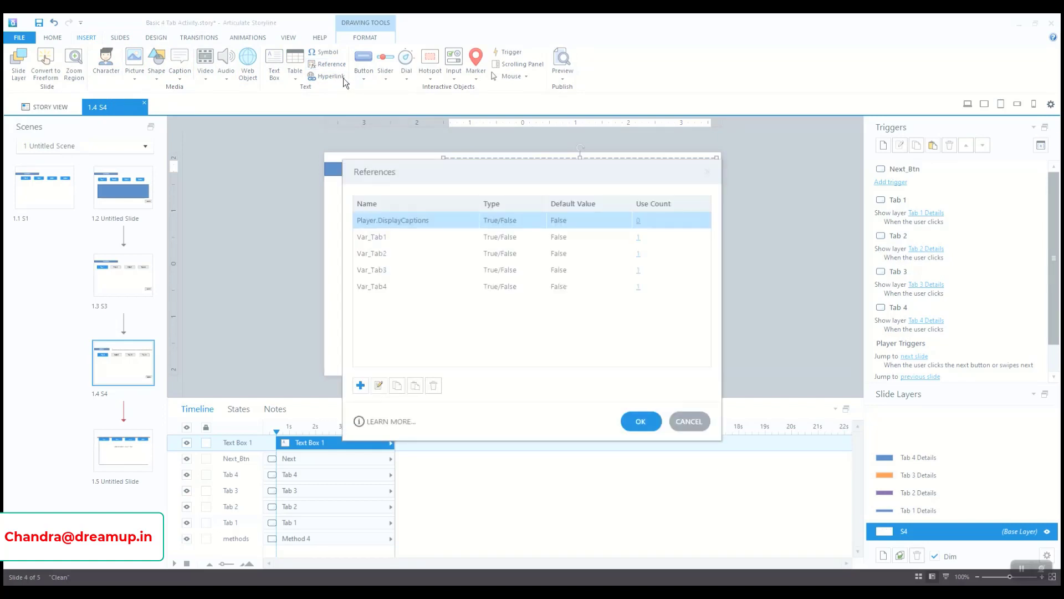
drag(446, 164, 650, 187)
click(588, 261)
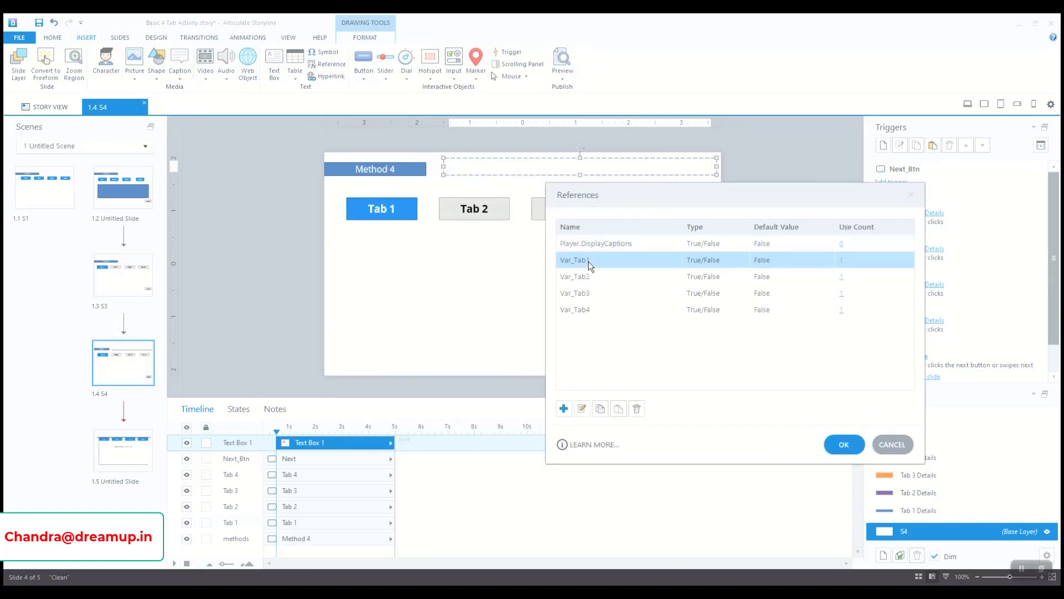
click(839, 443)
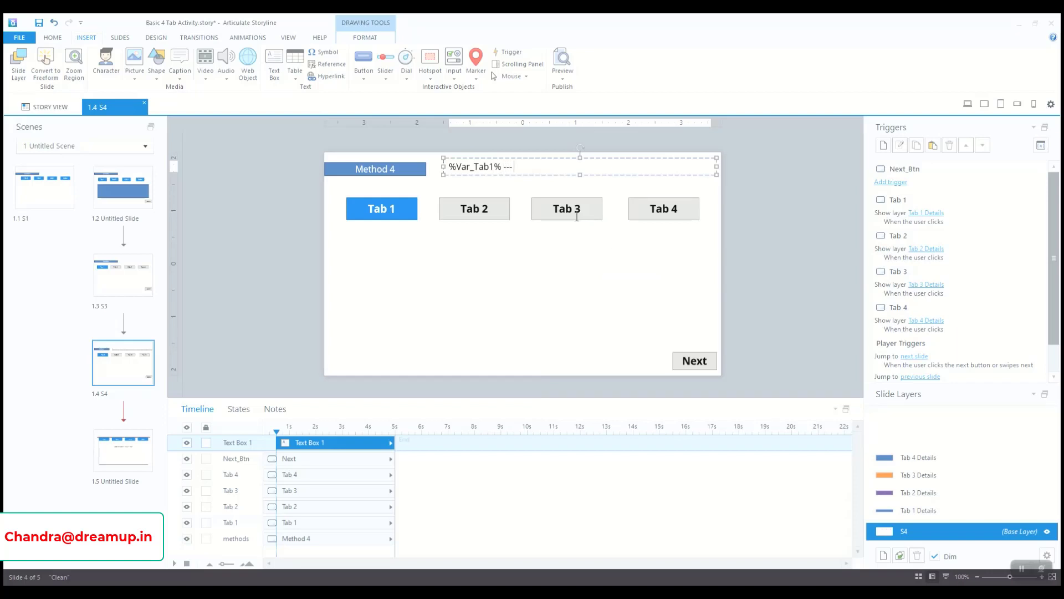
Add a reference to the Var_Tab2 variable after the separator, followed by another "---"
click(346, 66)
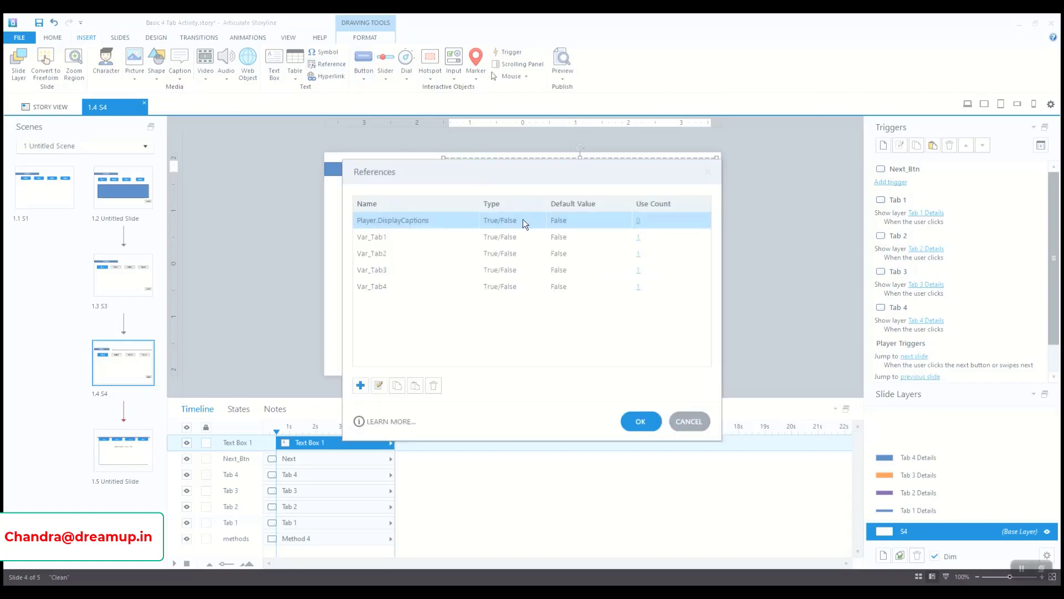
click(432, 252)
click(638, 421)
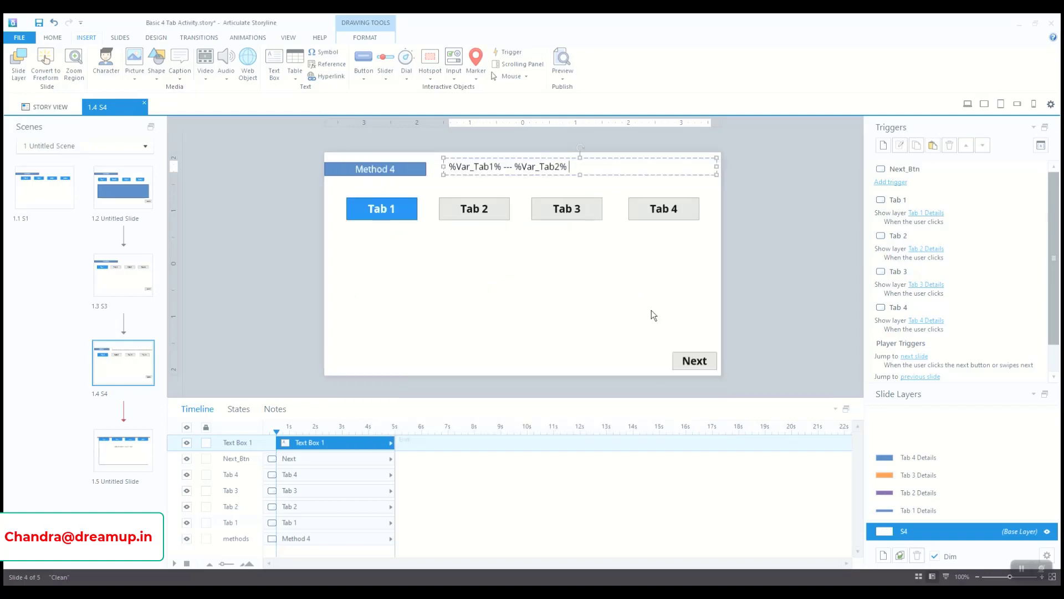
text(---)
Add a reference to the Var_Tab3 variable in the text box, followed by the separator "----"
click(328, 64)
click(501, 270)
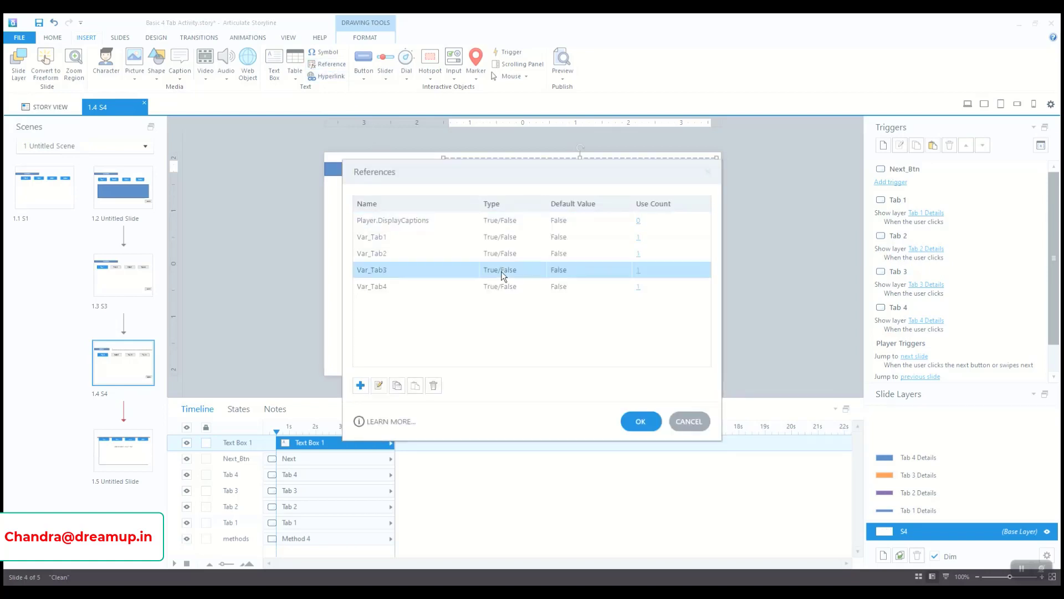
click(634, 421)
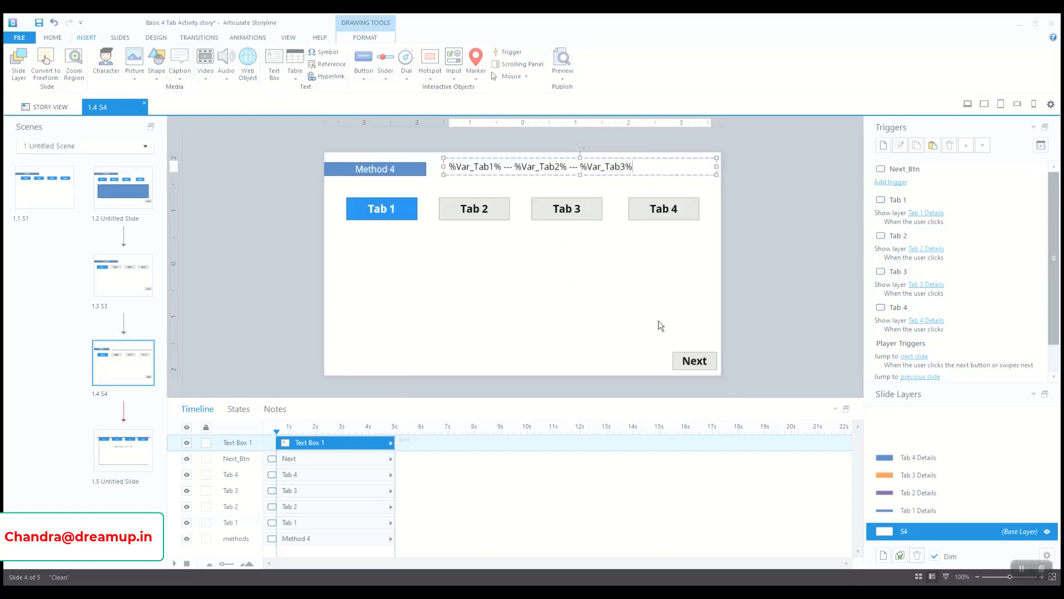
text(----)
Add a reference to the Var_Tab4 variable at the end of the text box and save the project
click(327, 64)
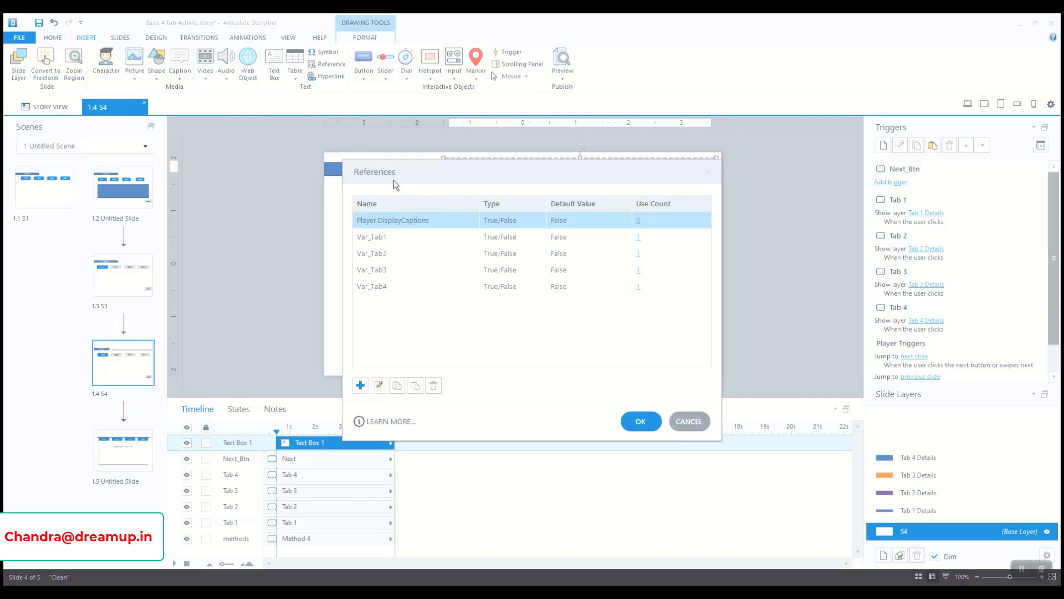
click(388, 286)
click(639, 427)
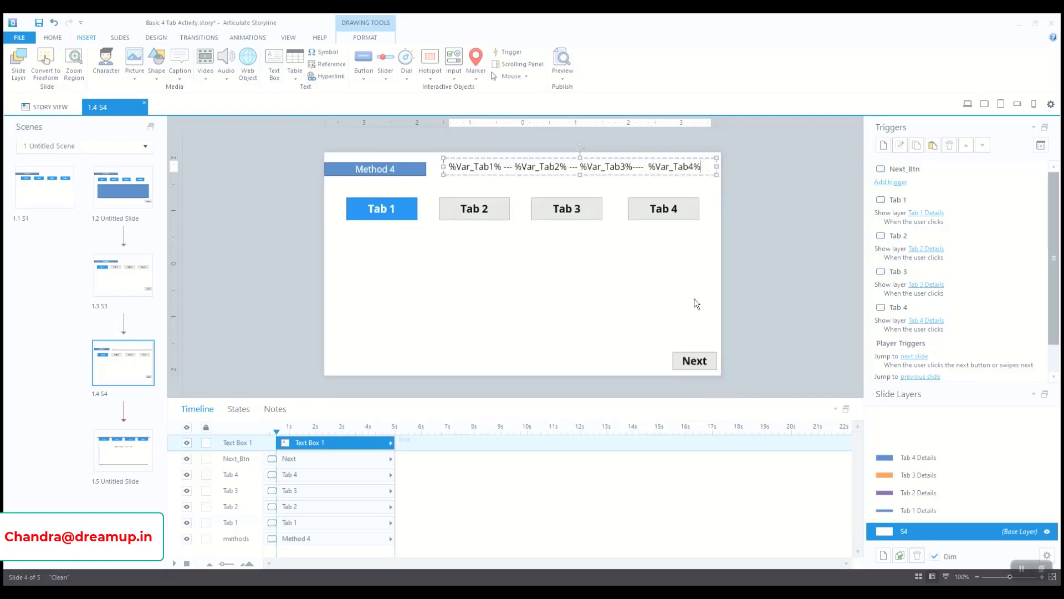
click(774, 271)
key(ctrl+s)
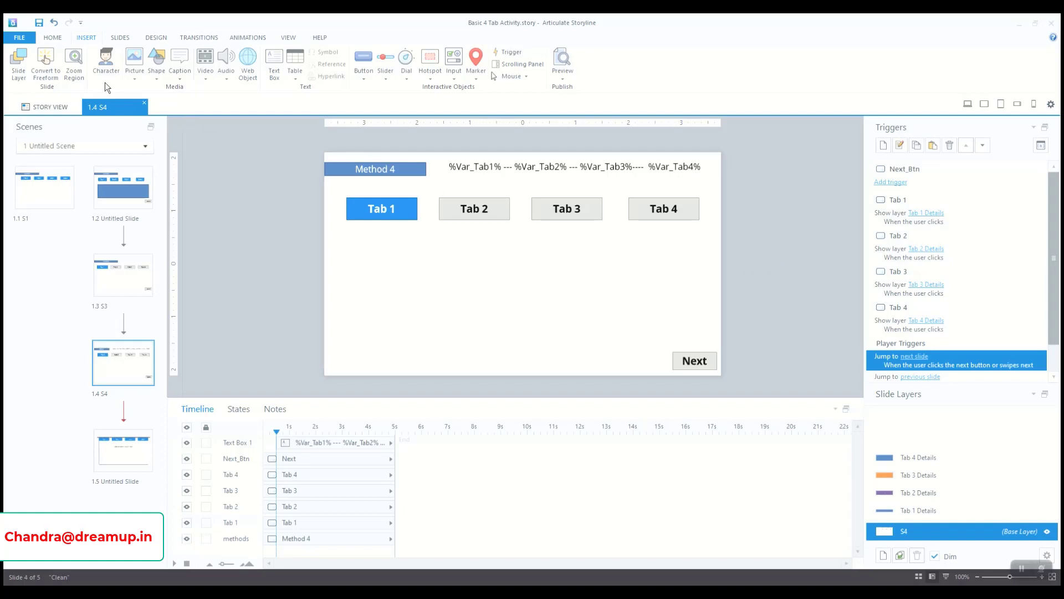
Preview the Method 4 slide, test the Tab 1 button against the displayed variable values, and close the preview
click(45, 35)
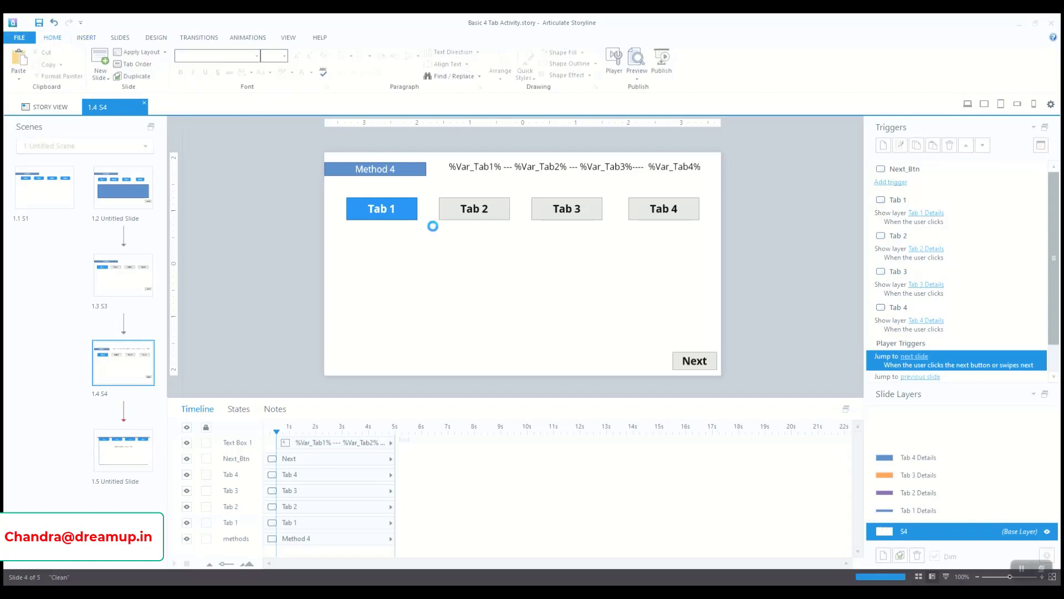
click(639, 78)
click(657, 90)
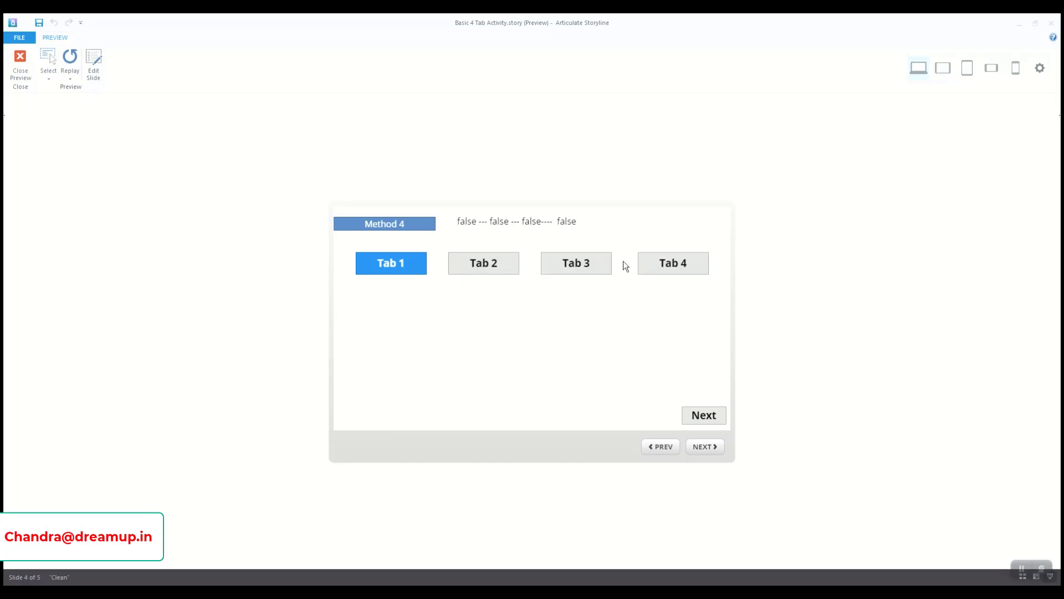
click(395, 270)
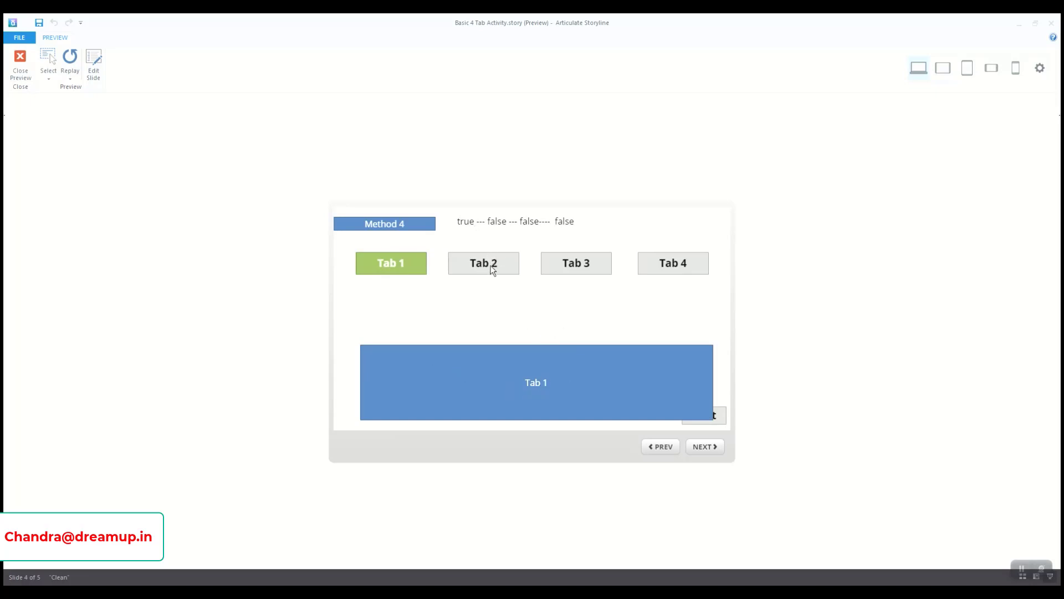
click(11, 77)
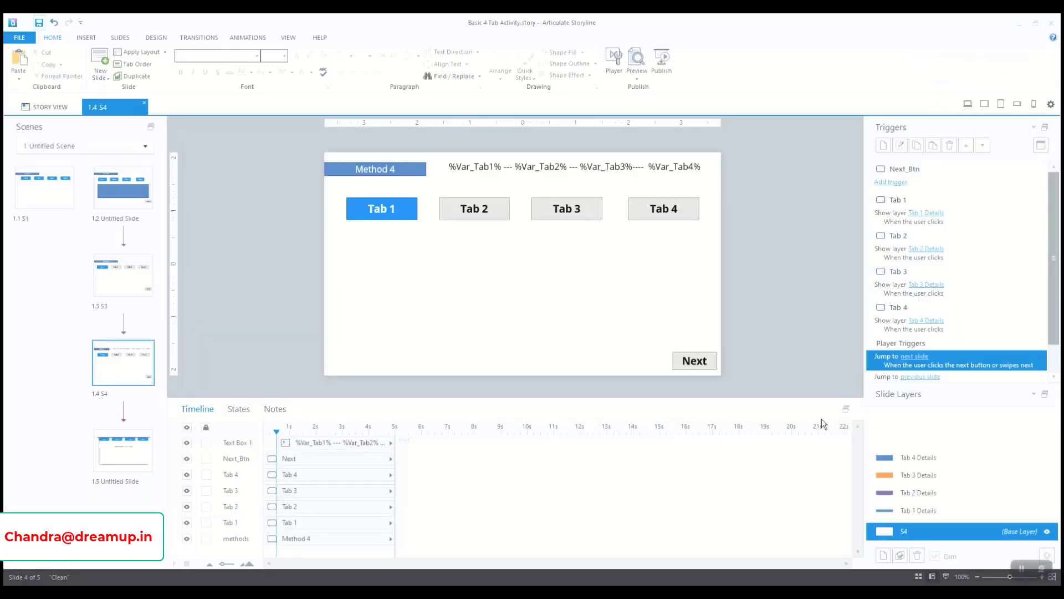
Add a trigger on the Tab 1 Details layer changing Tab 2's state to Normal when the timeline starts, and save the project
click(929, 511)
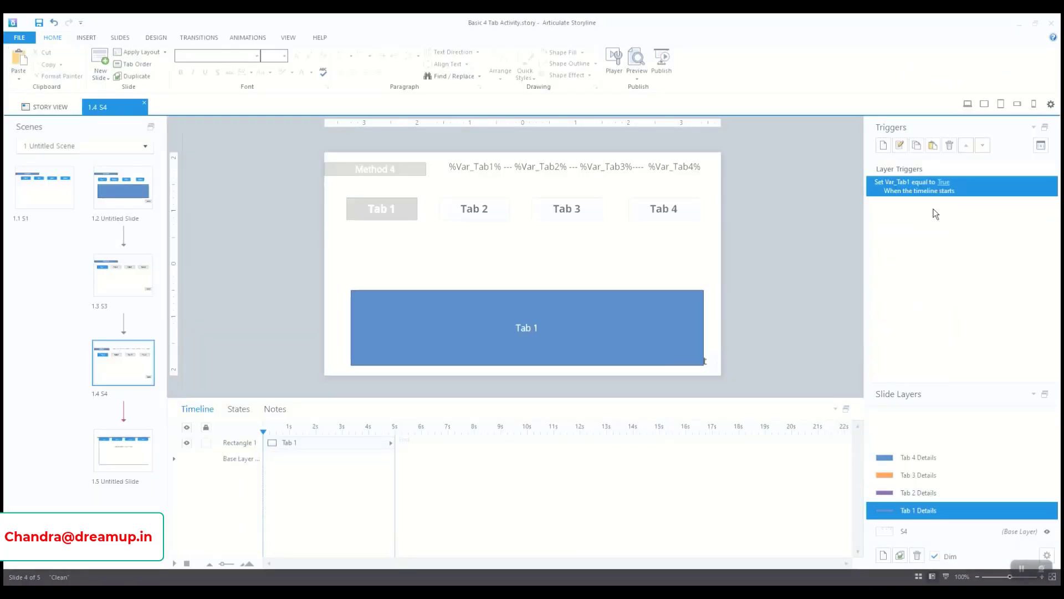
click(882, 146)
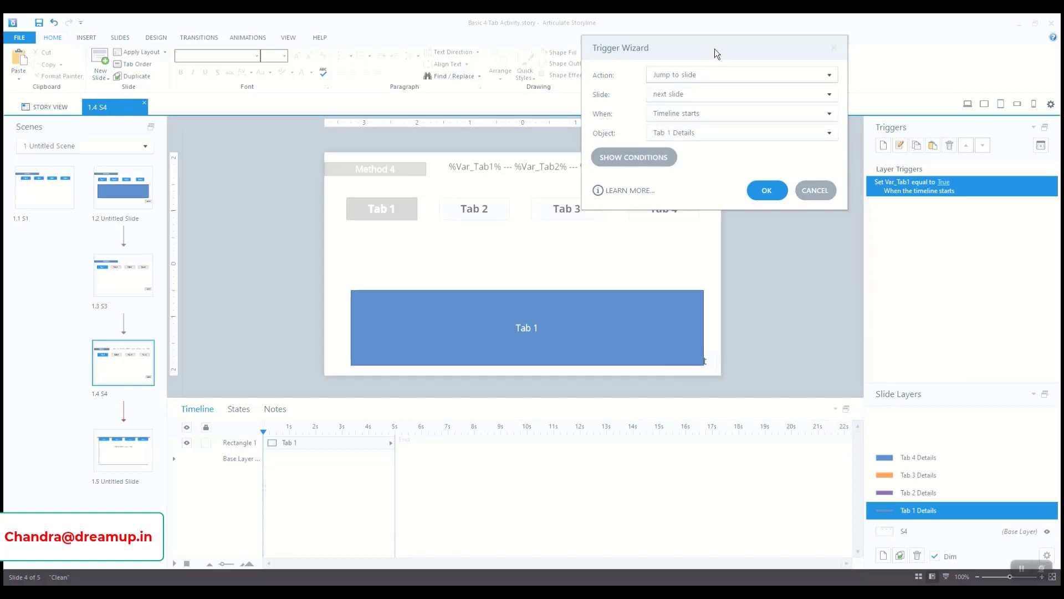
click(710, 78)
click(683, 96)
click(686, 98)
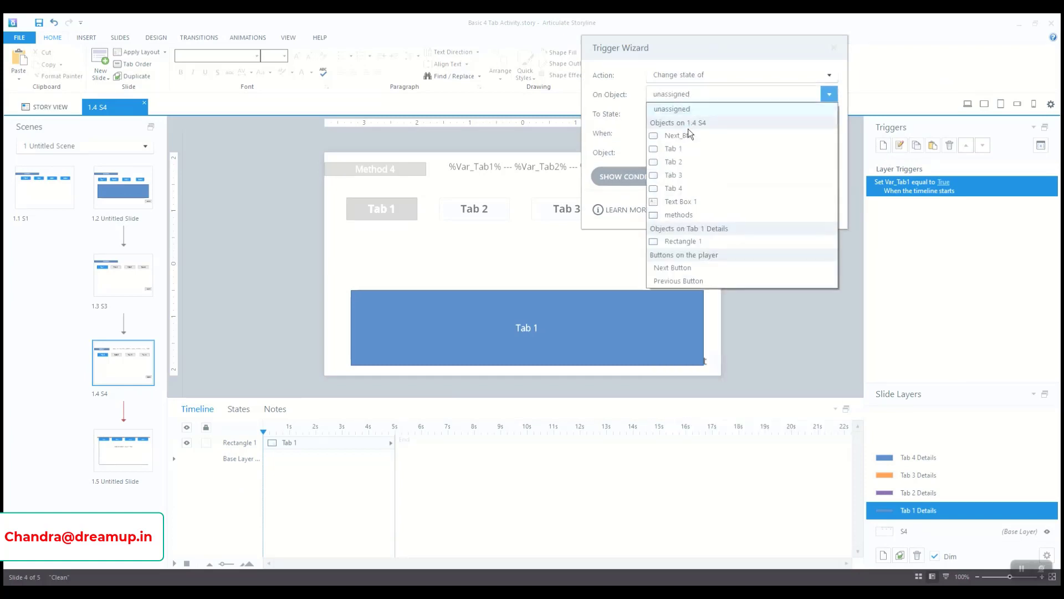
click(691, 163)
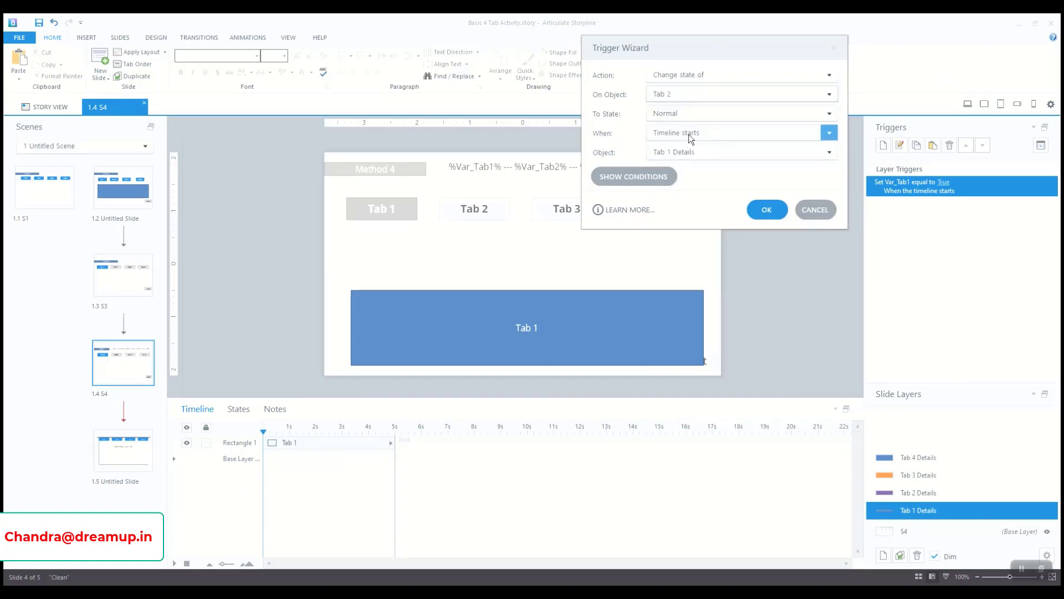
click(753, 208)
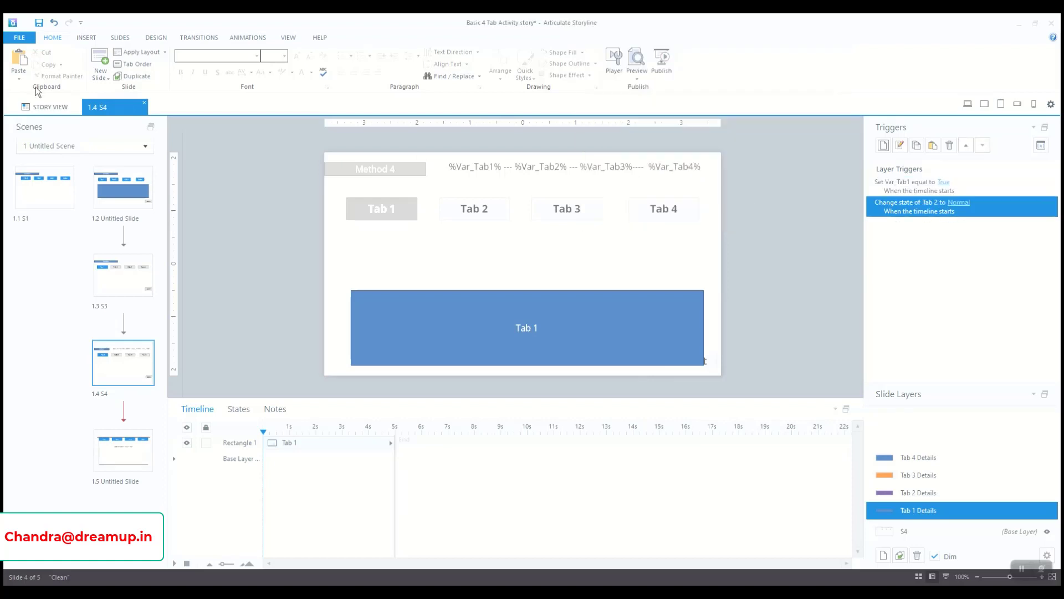
click(39, 23)
Preview the activity, test the Tab 1 and Tab 2 buttons in order, and close the preview
click(637, 76)
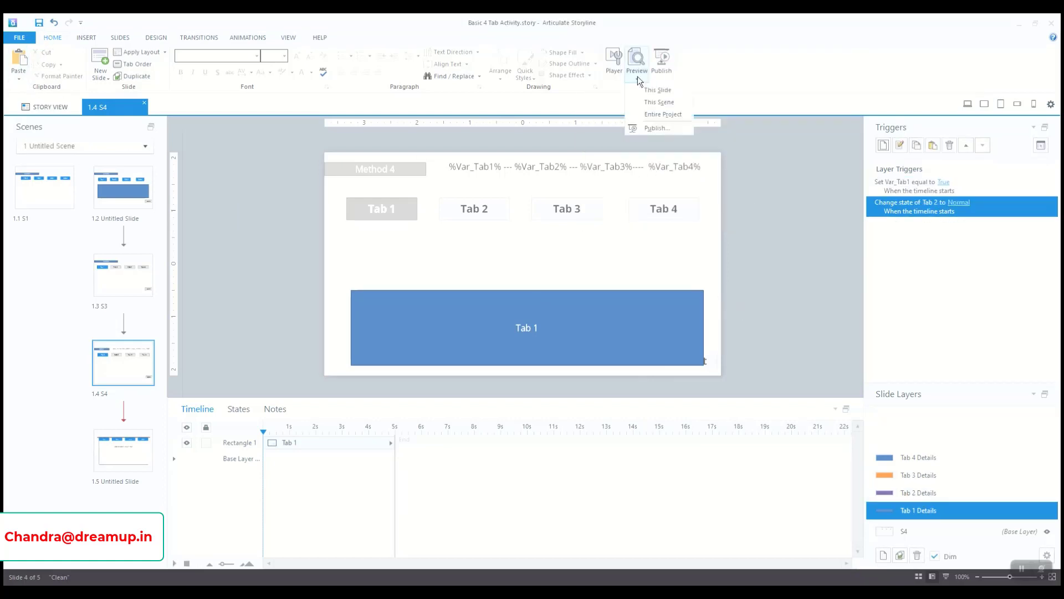
click(660, 119)
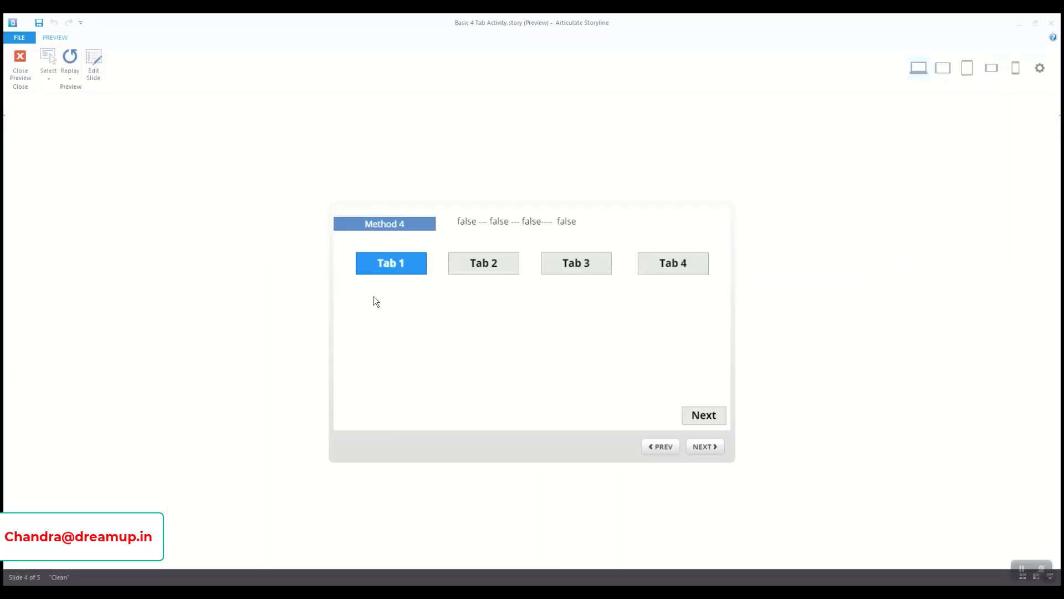
click(413, 271)
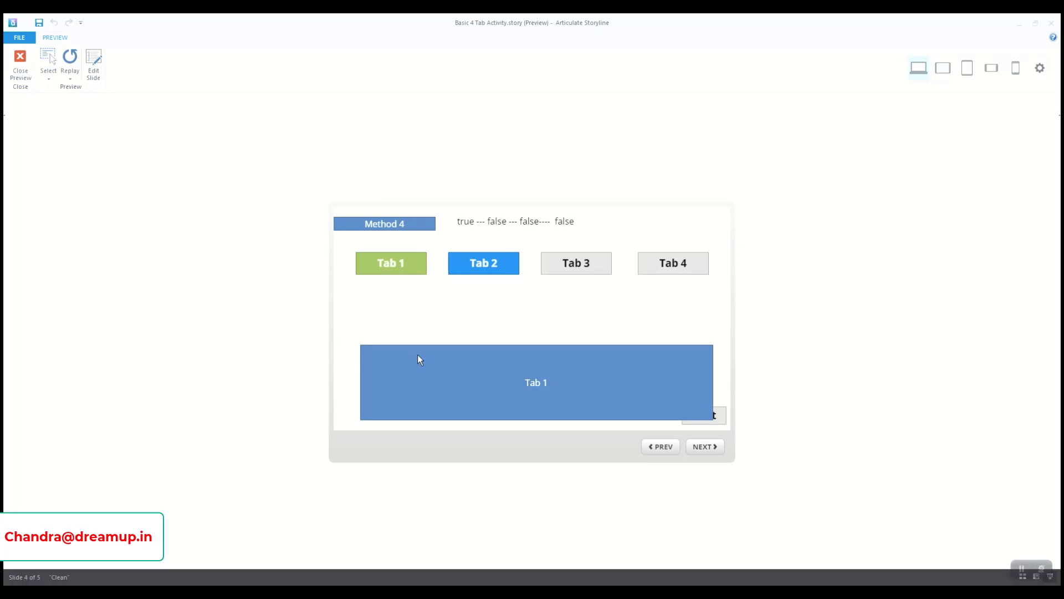
click(506, 265)
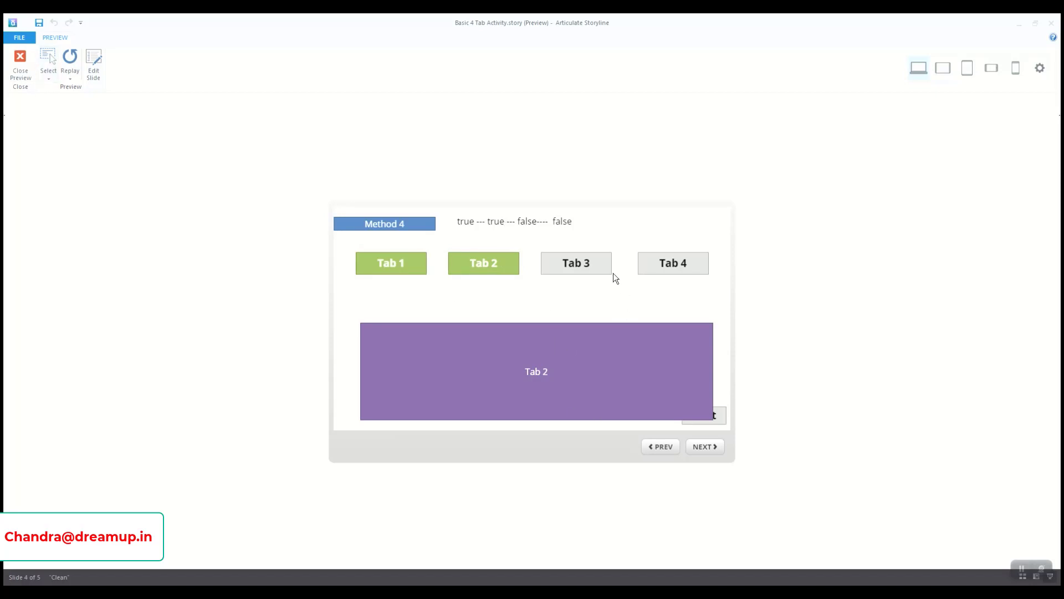
click(20, 66)
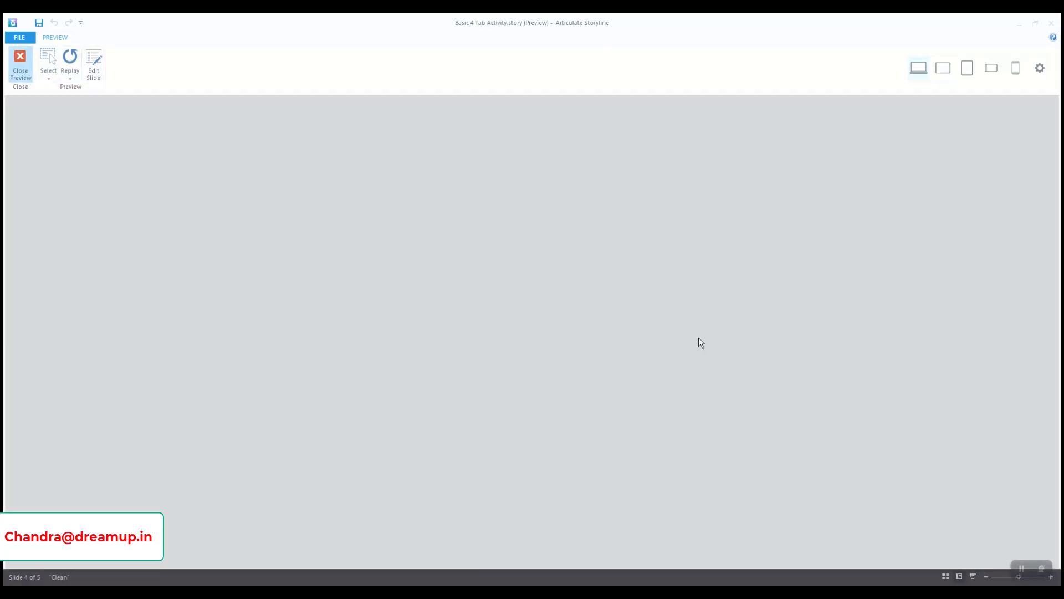
Copy the Tab 1 Details state-change trigger onto the Tab 2 Details layer and make it change Tab 3 to Normal
click(923, 206)
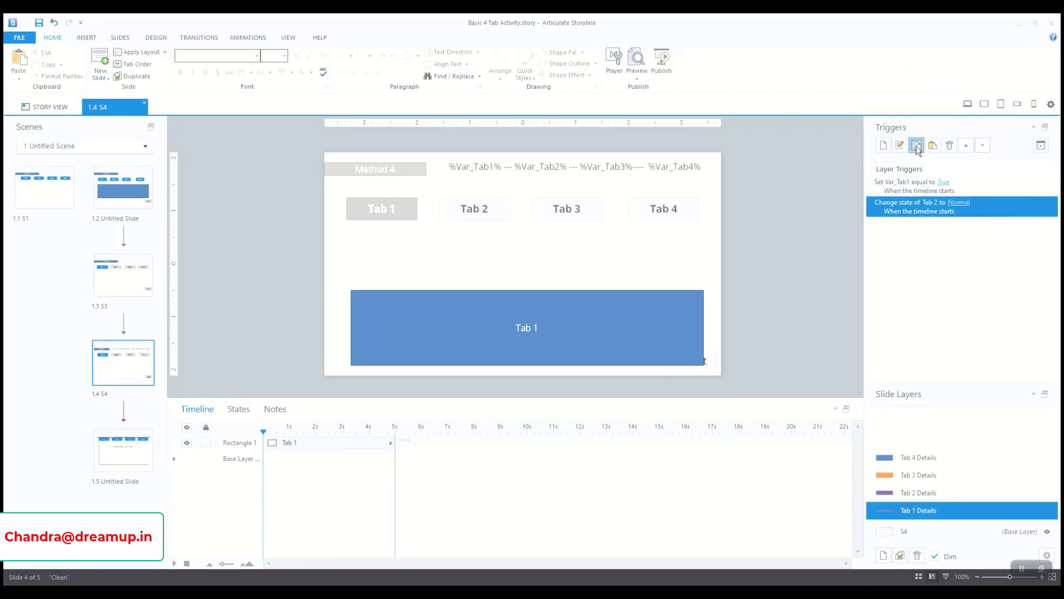
click(938, 492)
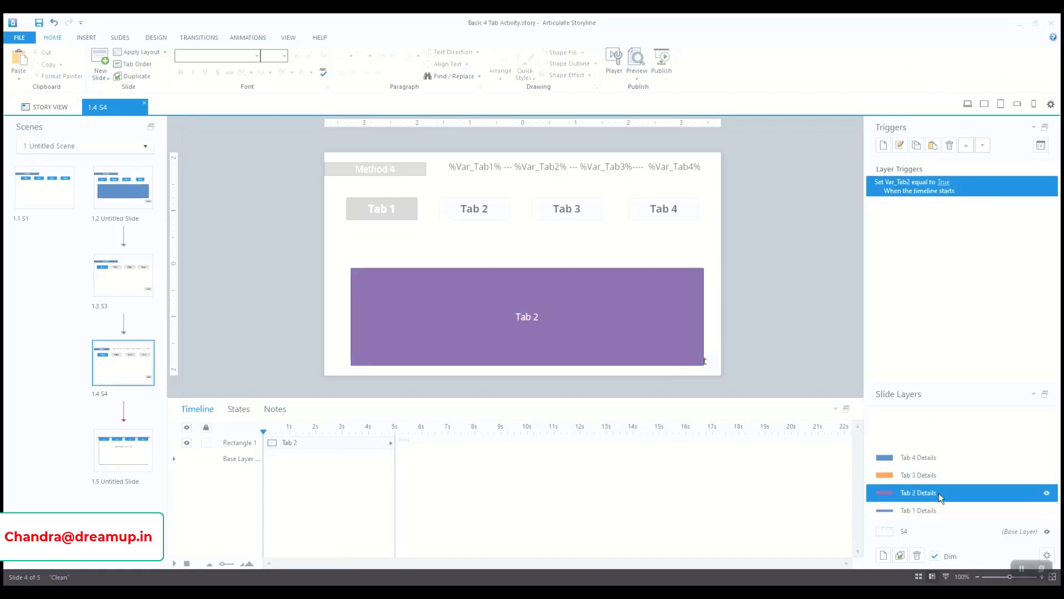
click(932, 145)
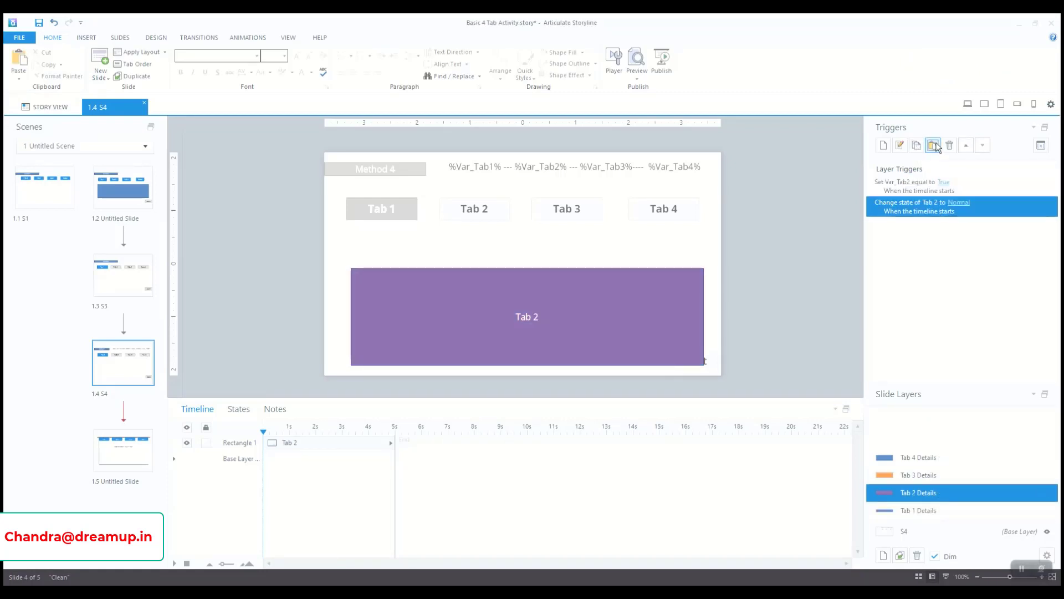
double_click(925, 207)
click(723, 95)
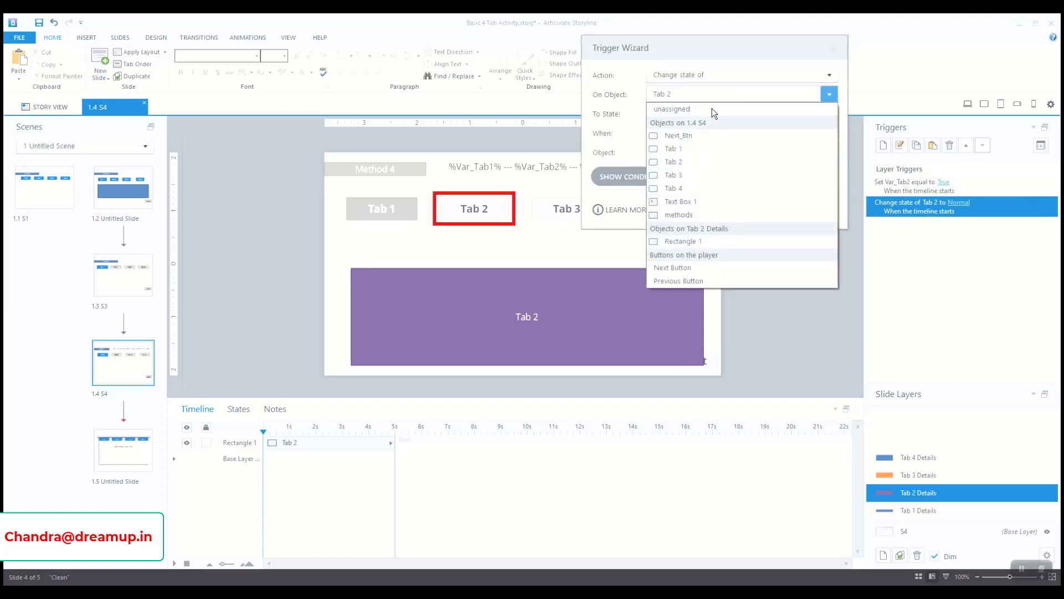
click(676, 175)
click(767, 209)
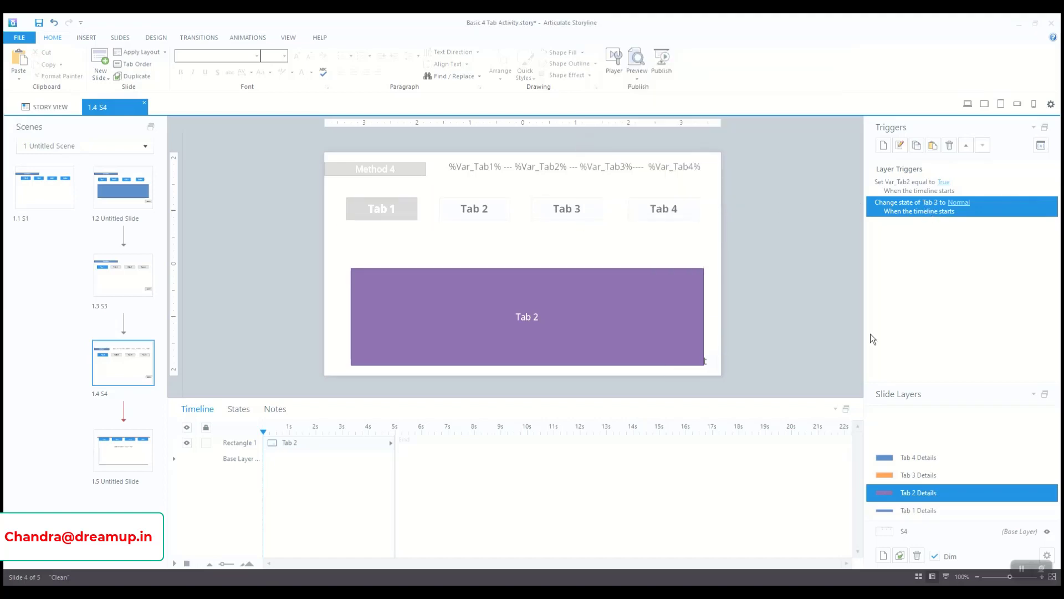
Paste the copied trigger onto the Tab 3 Details layer and make it change Tab 4's state to Normal
click(929, 478)
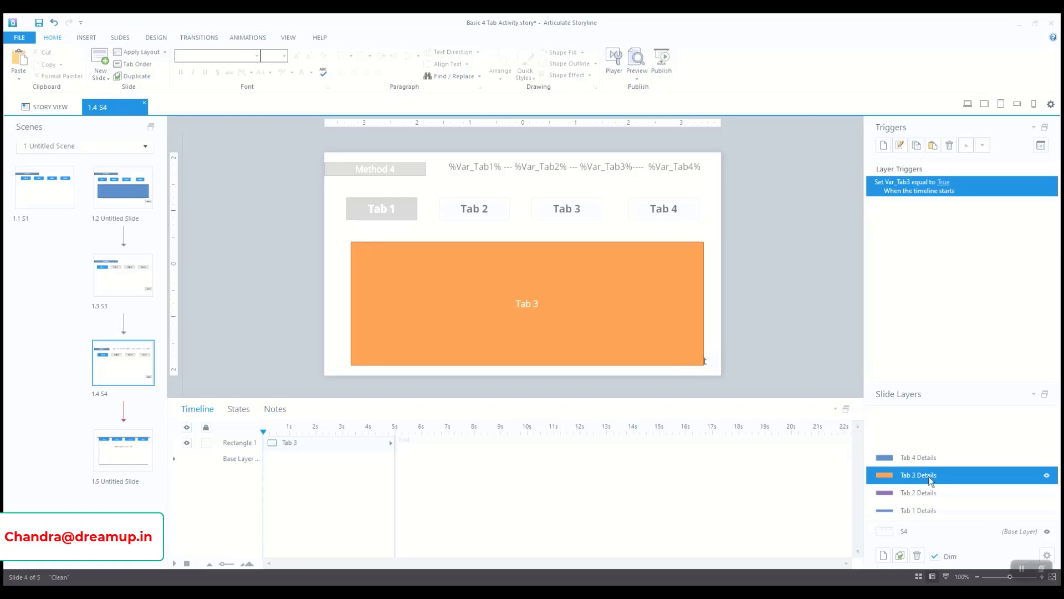
click(934, 513)
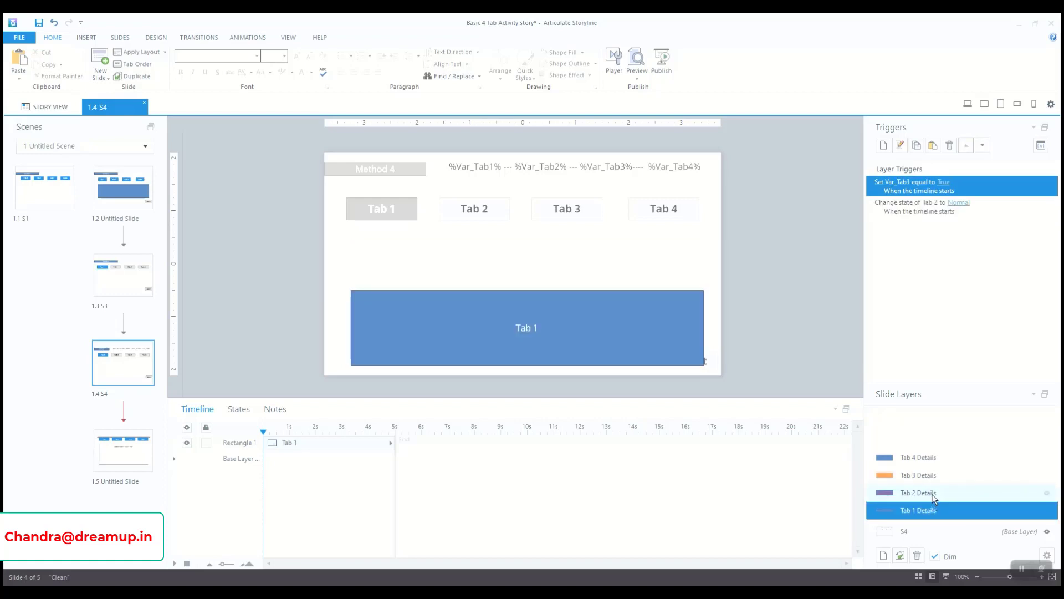
click(934, 493)
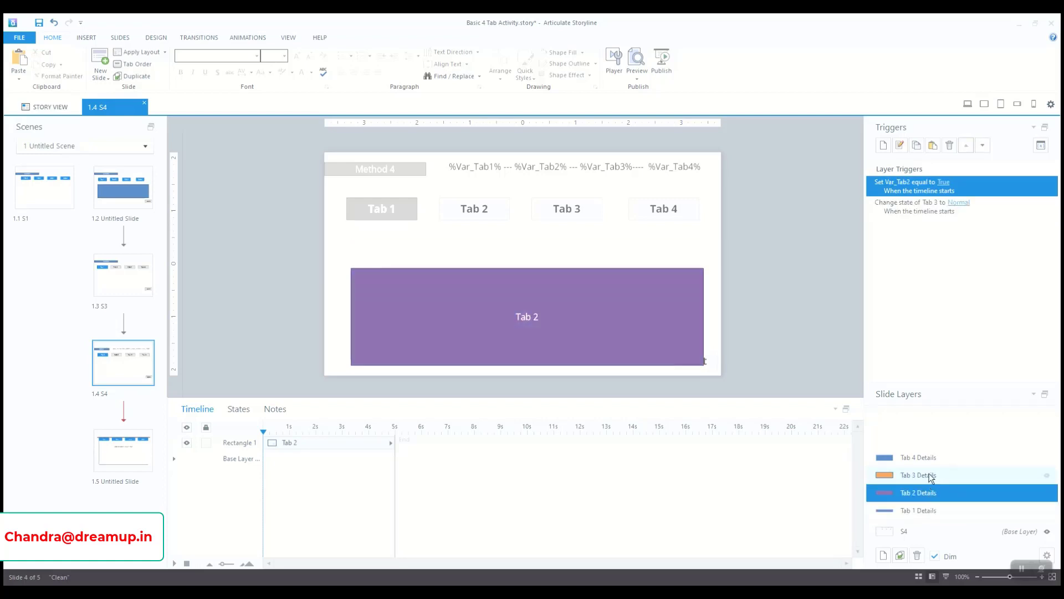
click(932, 475)
click(933, 145)
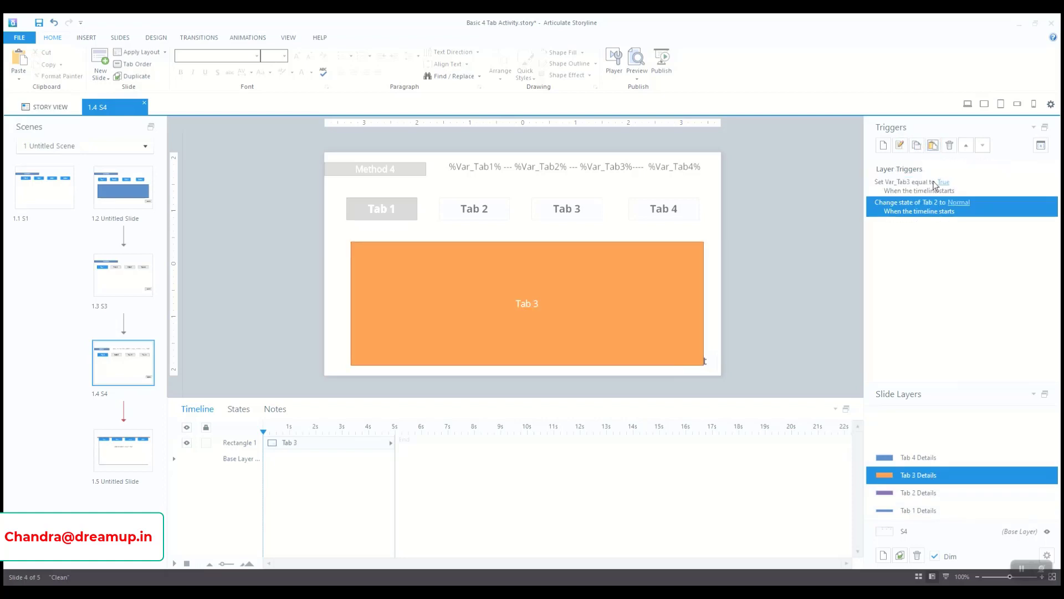
double_click(915, 206)
click(698, 93)
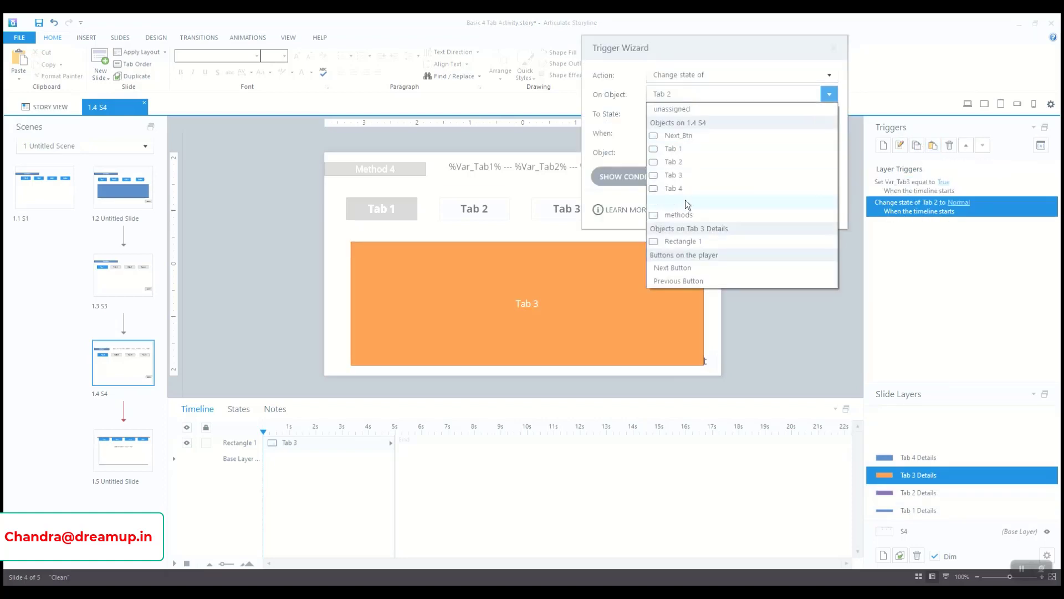
click(682, 188)
click(786, 208)
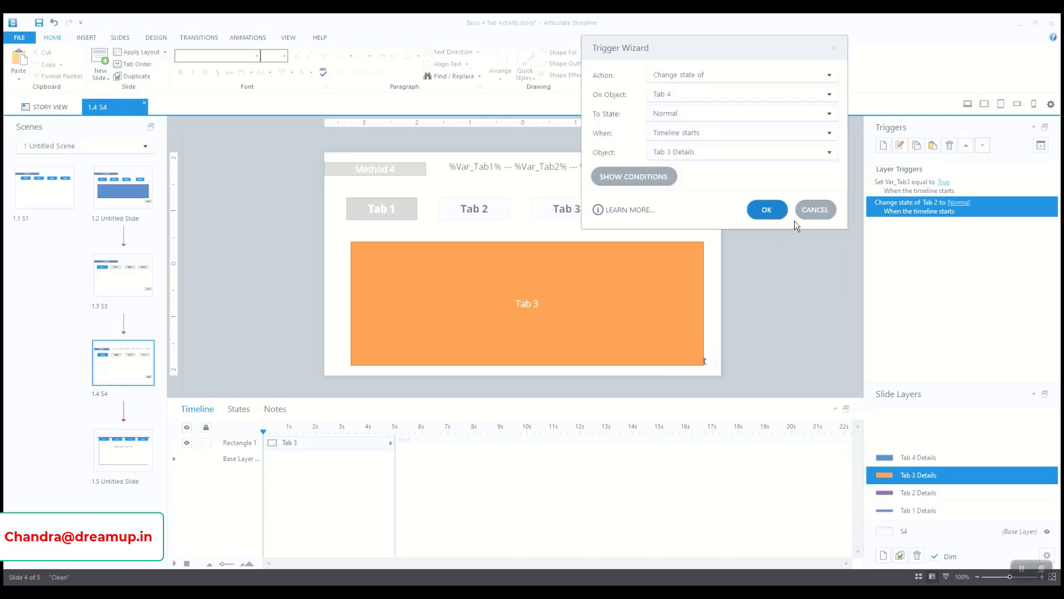
Paste the copied trigger onto the Tab 4 Details layer, make it change Next_Btn to Normal, and save the project
click(912, 457)
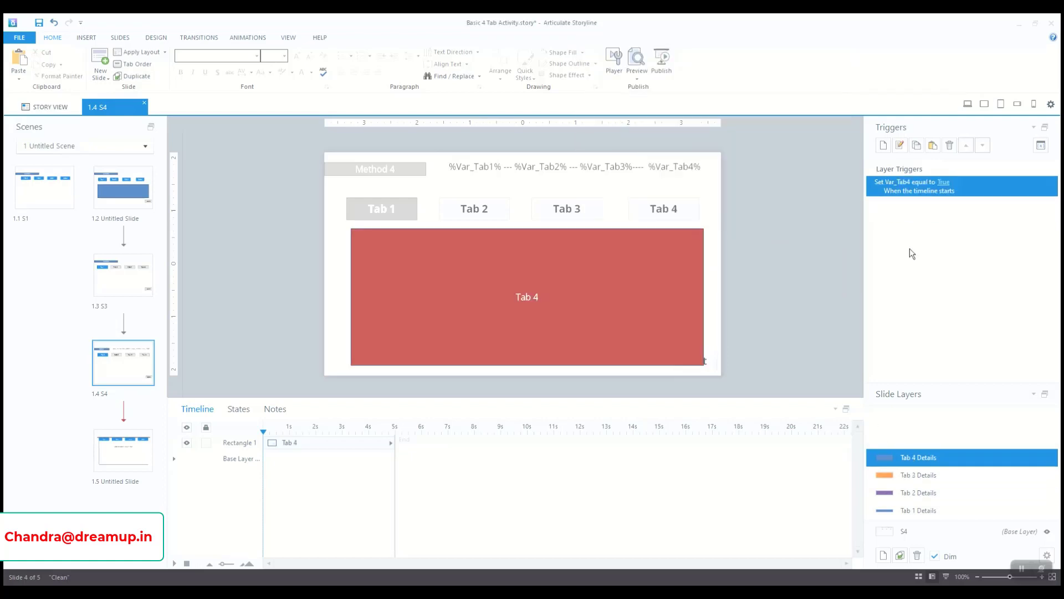
click(932, 146)
double_click(909, 207)
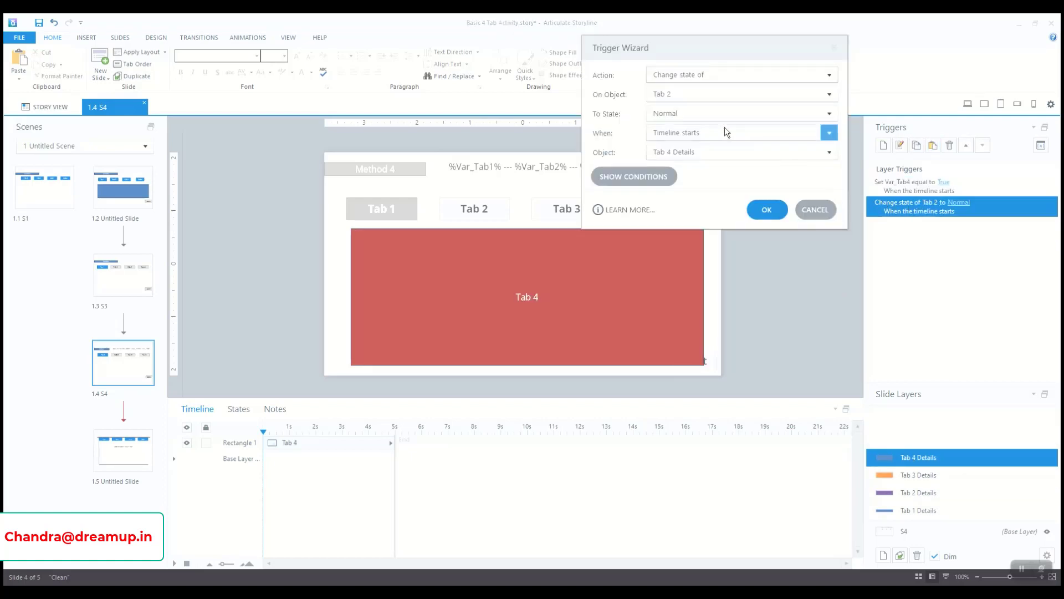
drag(713, 49, 868, 30)
click(848, 73)
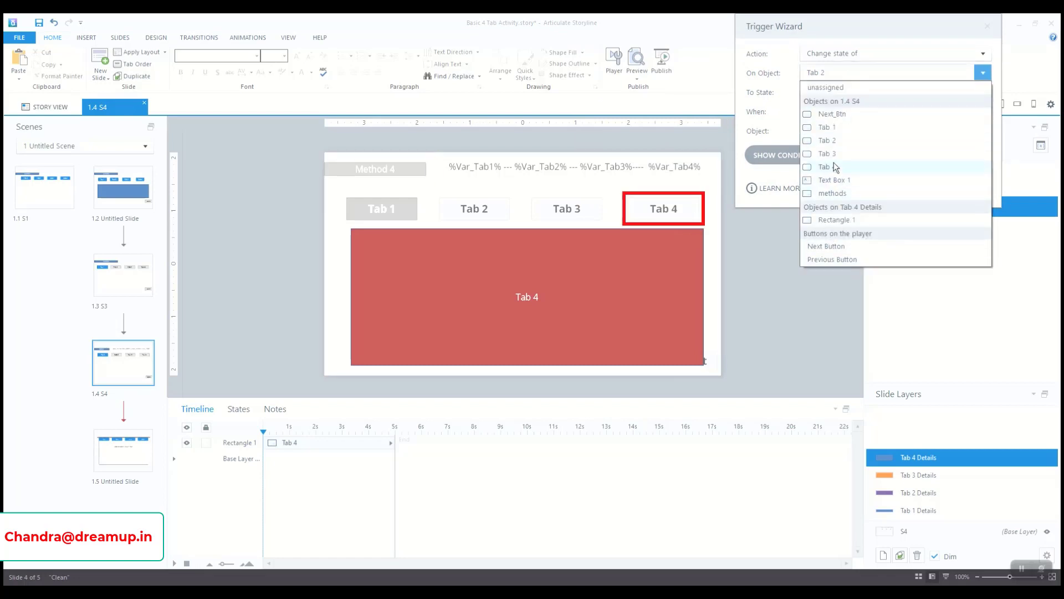
click(826, 117)
click(915, 190)
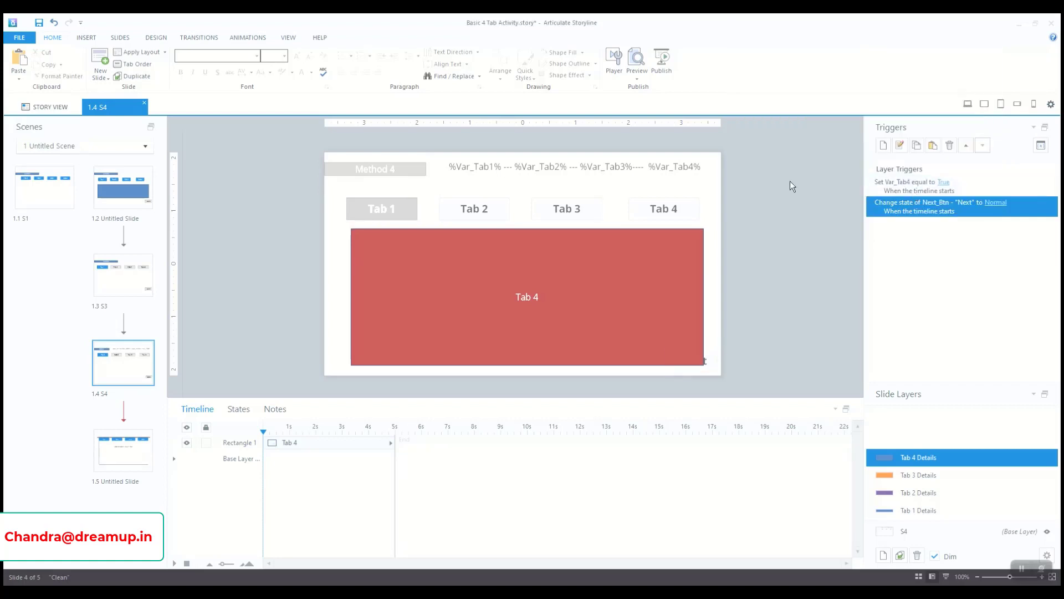
click(38, 23)
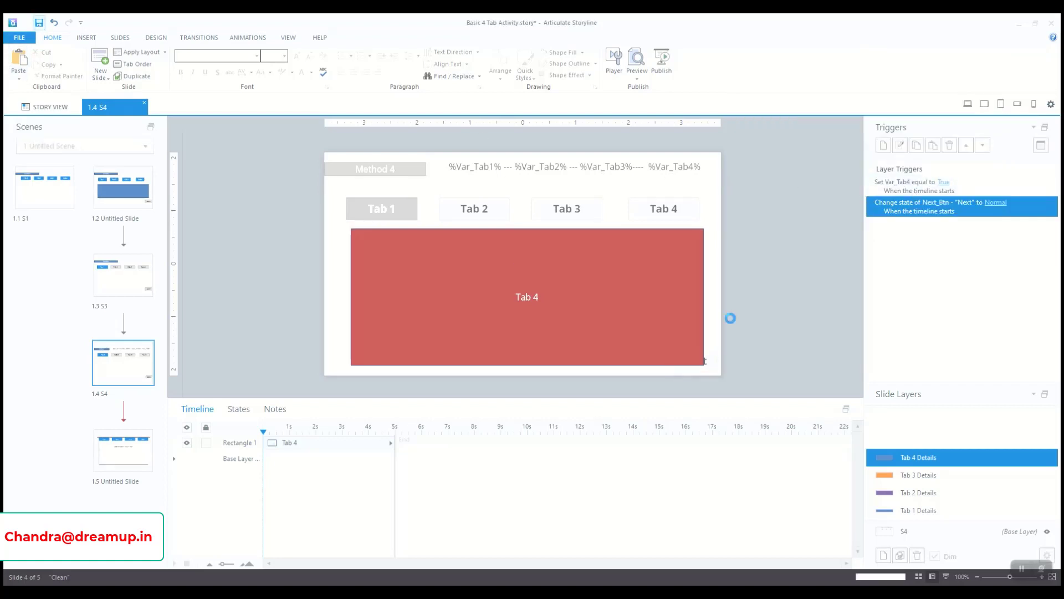
Preview the Method 4 slide from its base layer, test the four tabs in order, and close the preview
click(940, 533)
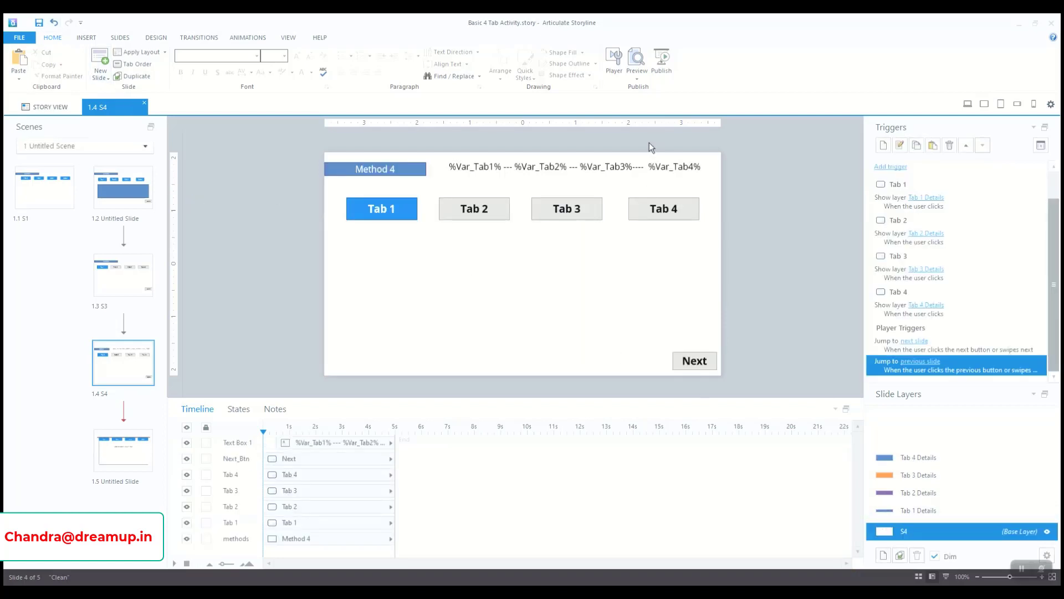
click(637, 75)
click(650, 98)
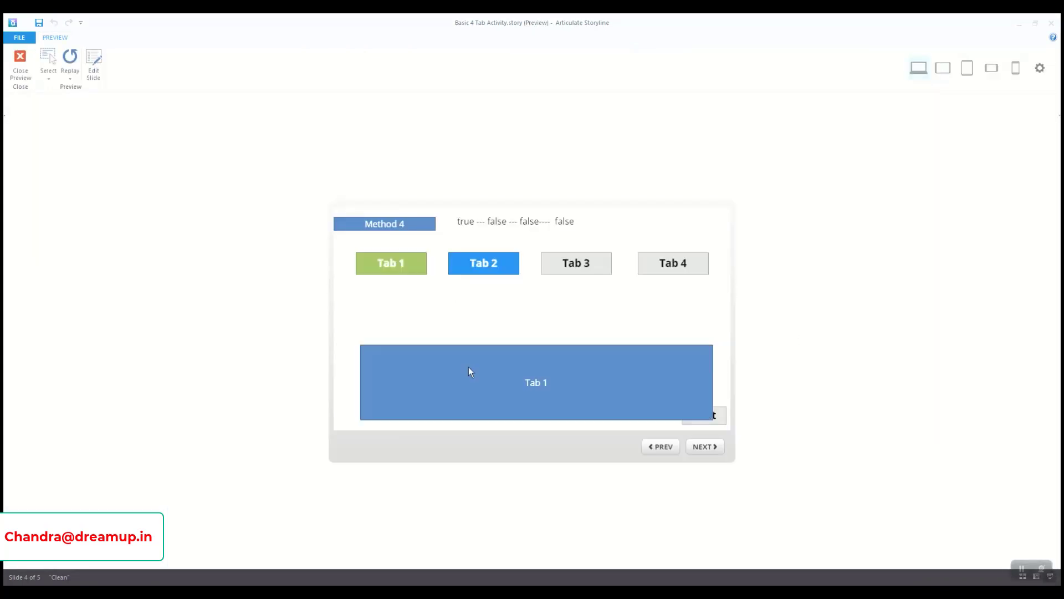
click(491, 264)
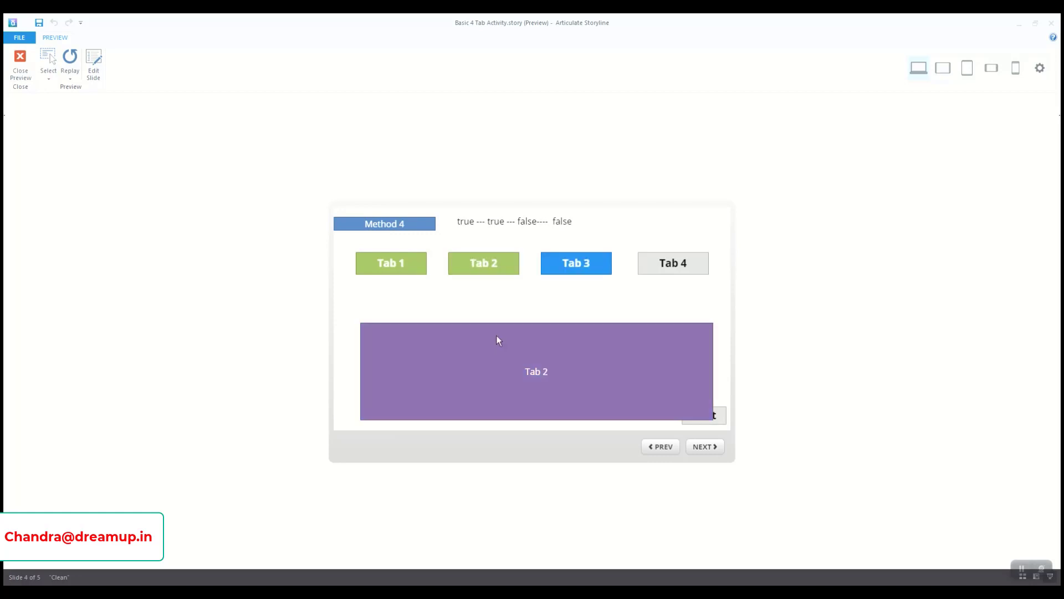
click(581, 267)
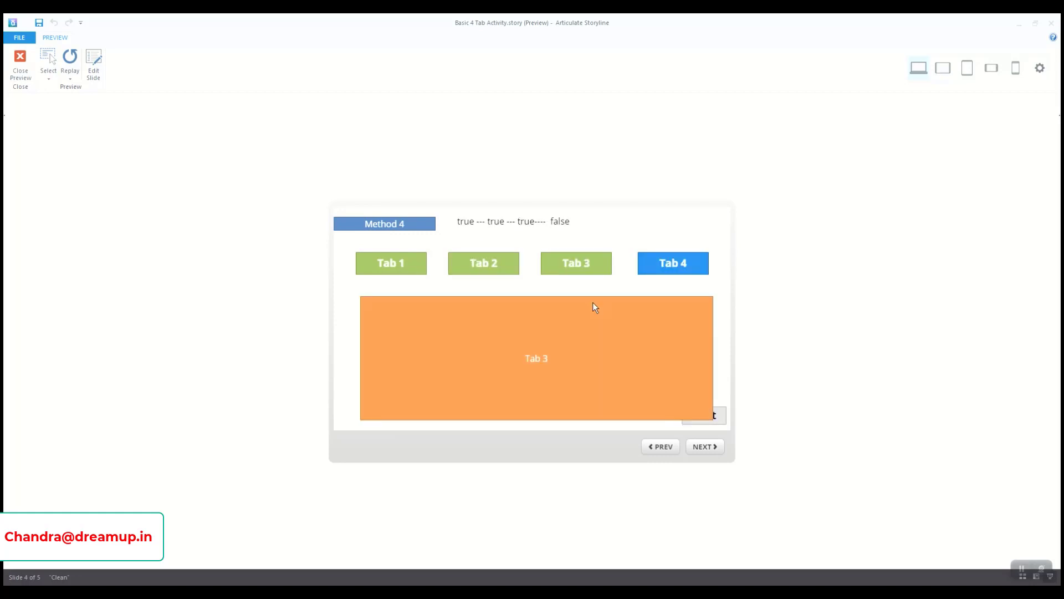
click(691, 268)
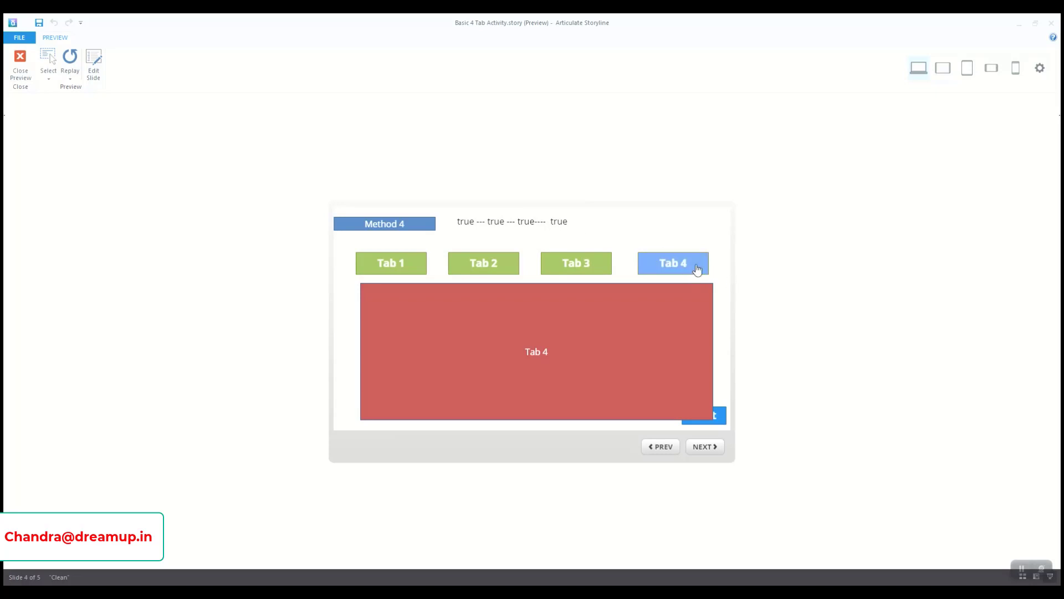
click(21, 64)
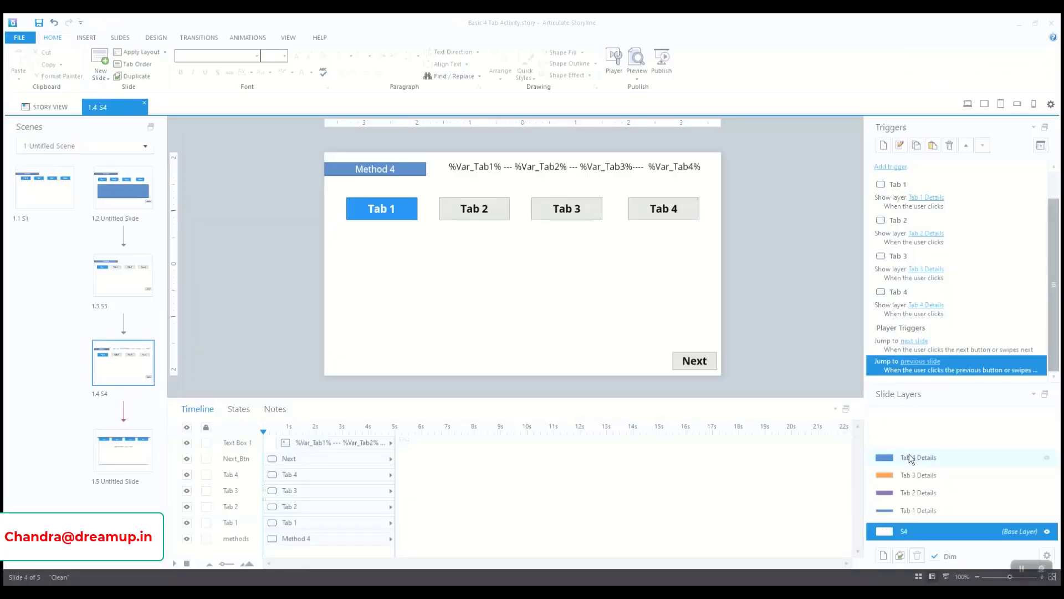
Delete the Next_Btn state-change trigger from the Tab 4 Details layer and save the project
click(966, 456)
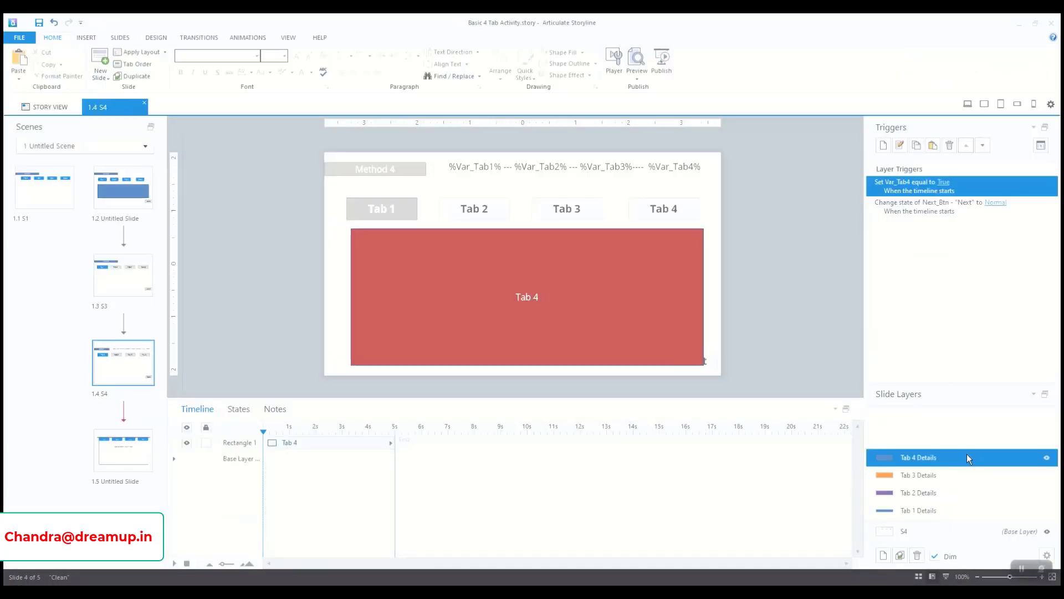
click(930, 218)
click(949, 146)
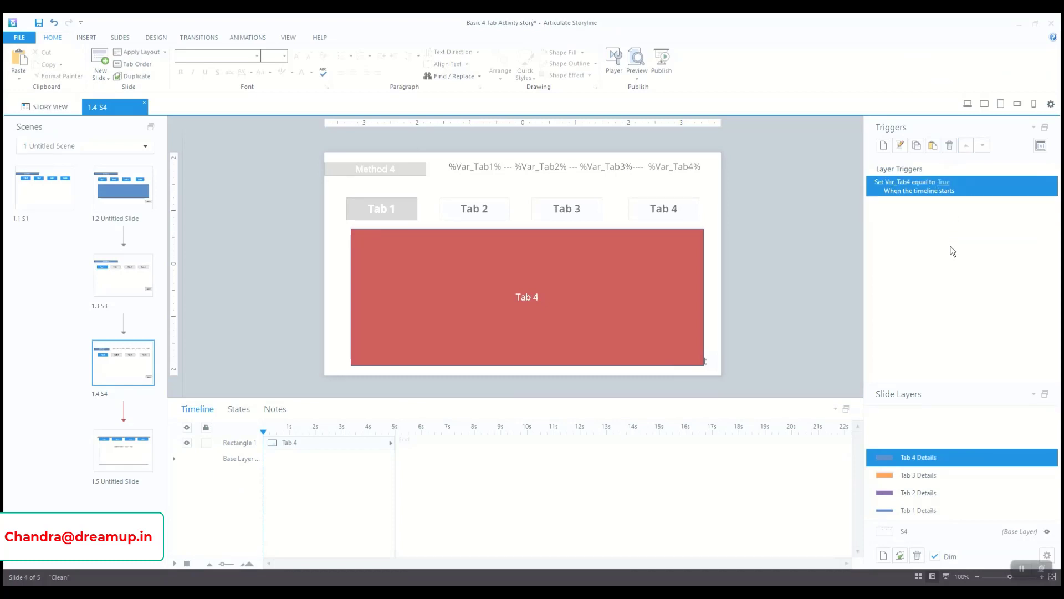
click(39, 22)
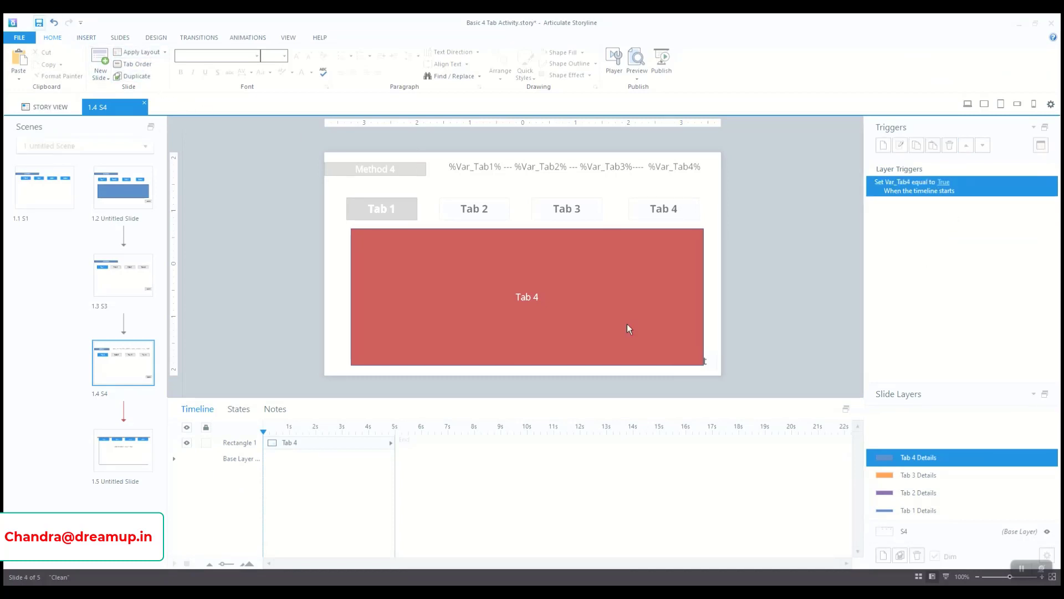
Start a new trigger on the S4 base layer that changes Next_Btn's state to Normal
click(941, 532)
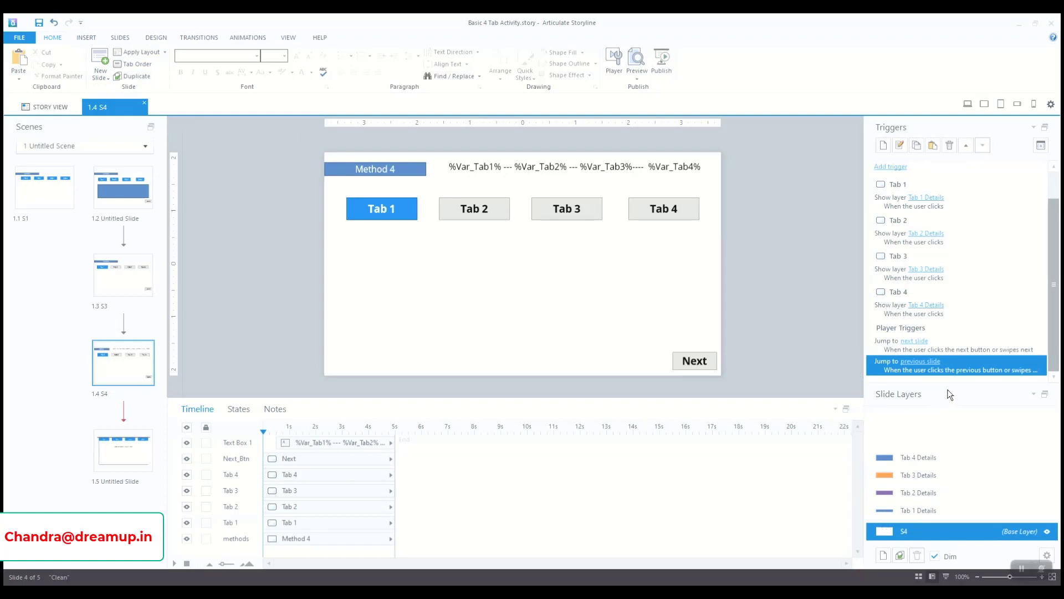
drag(951, 385, 957, 416)
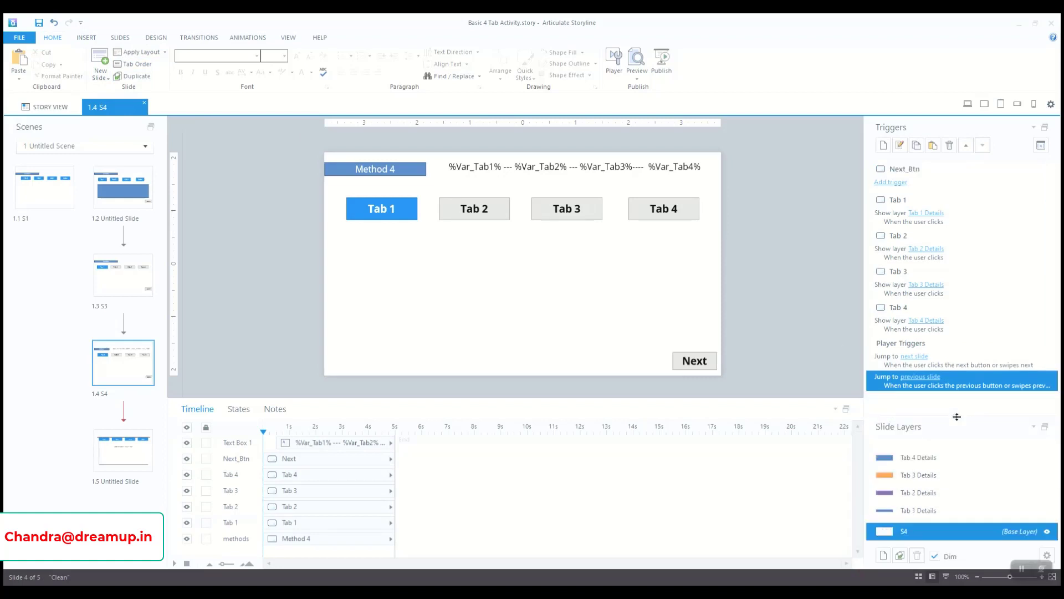
click(883, 145)
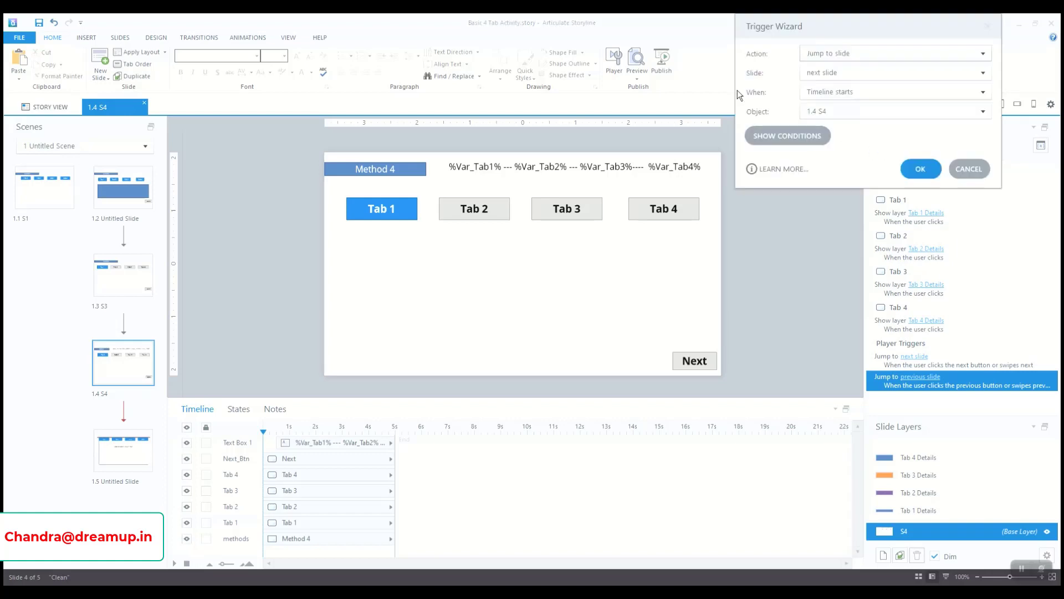
click(834, 53)
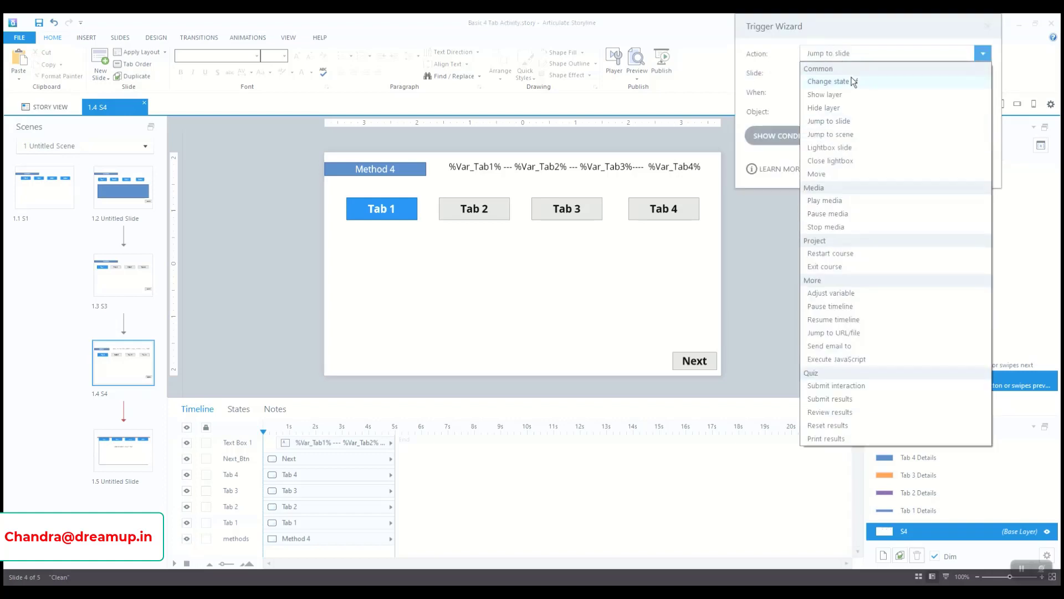
click(853, 81)
click(852, 73)
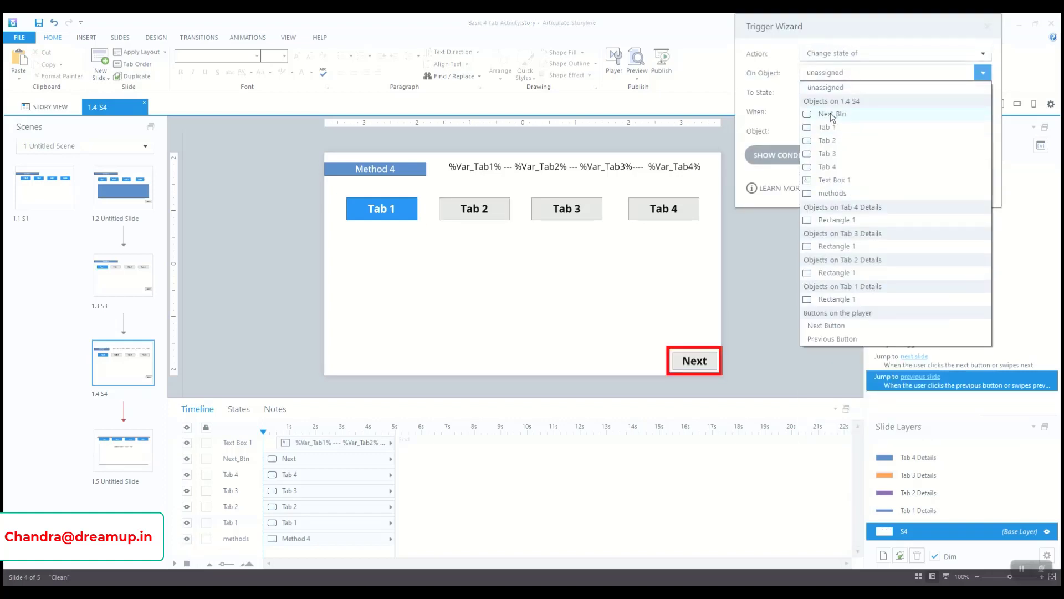
click(830, 113)
click(851, 92)
click(852, 109)
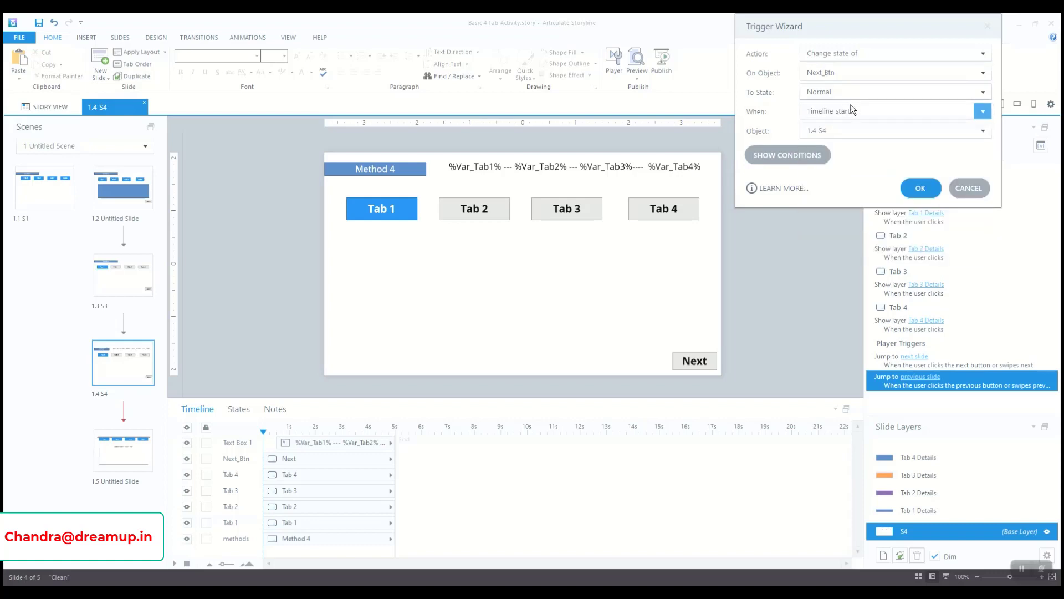
Make the Next_Btn state-change trigger fire when the variable Var_Tab4 changes
click(852, 111)
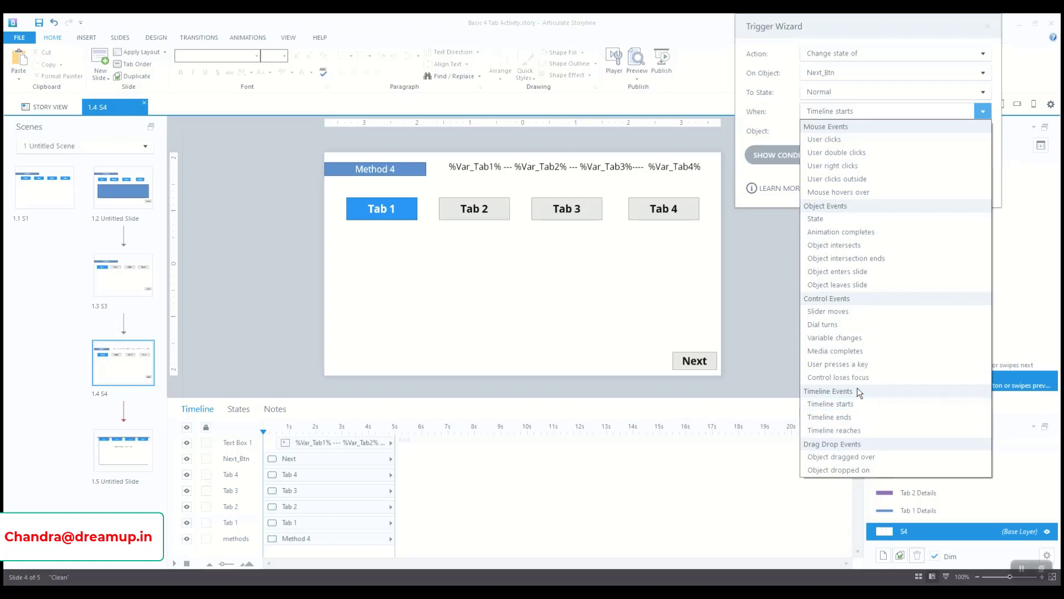
click(865, 338)
click(869, 118)
click(806, 117)
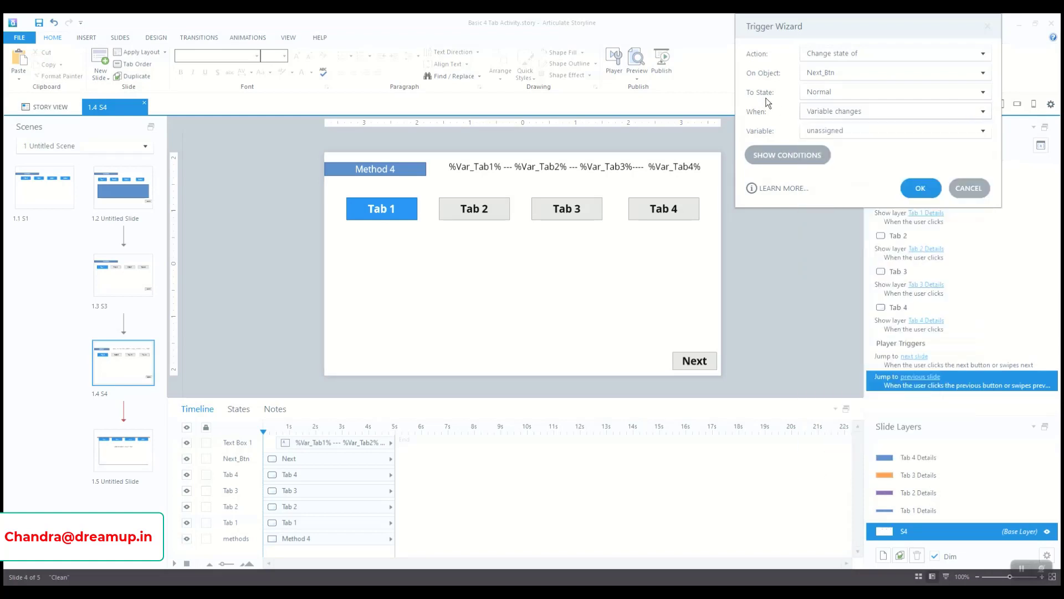
click(845, 133)
click(852, 196)
Add a condition to the trigger requiring Var_Tab1 to be equal to the value True
click(803, 156)
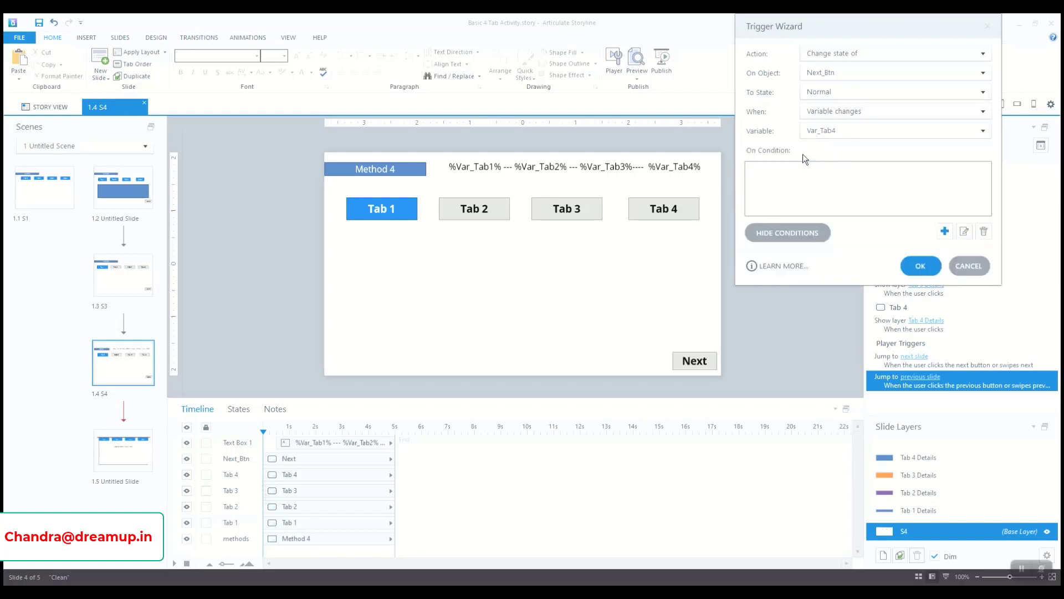
click(938, 232)
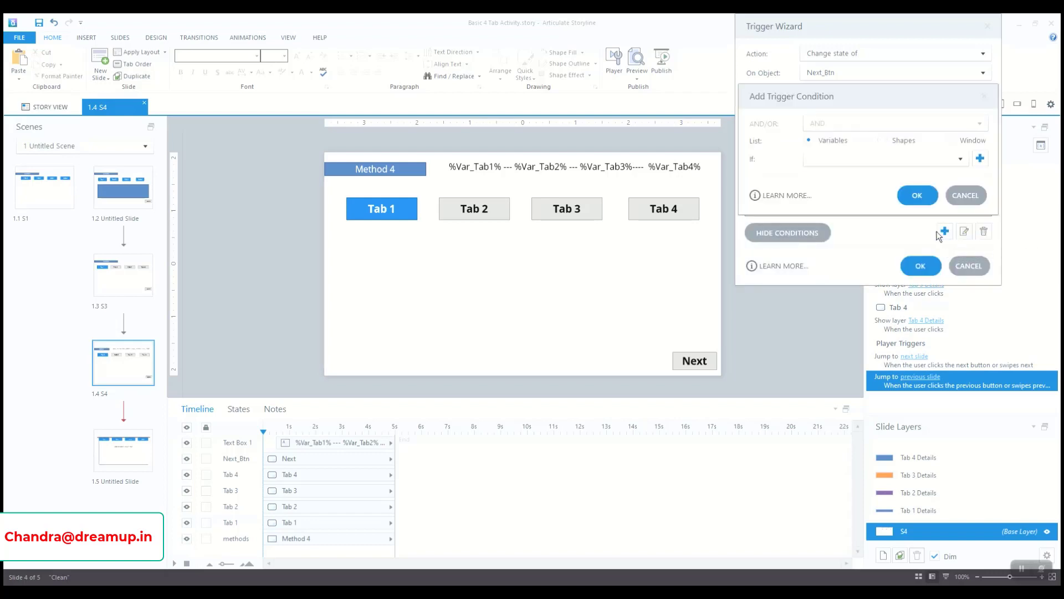
click(858, 164)
click(856, 188)
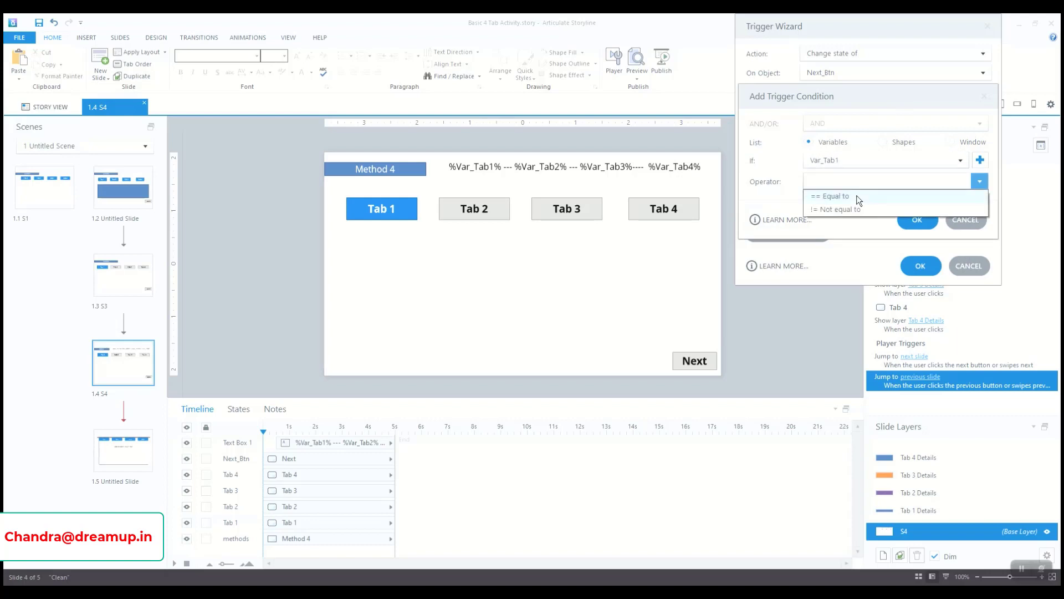
click(858, 225)
click(848, 236)
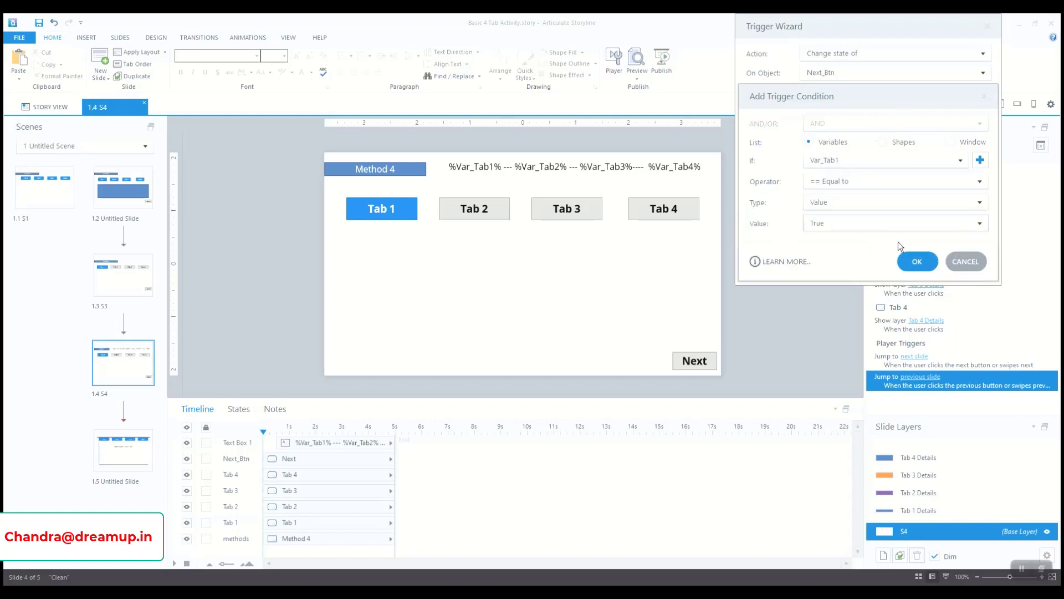
click(914, 261)
Add a second AND condition requiring Var_Tab2 to be equal to the value True
click(944, 231)
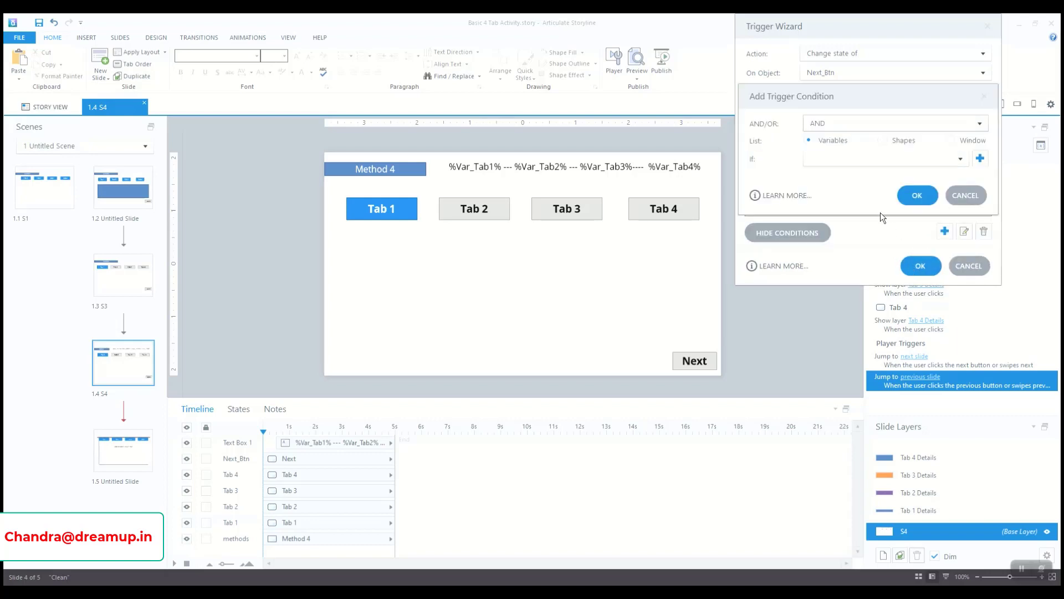
click(838, 159)
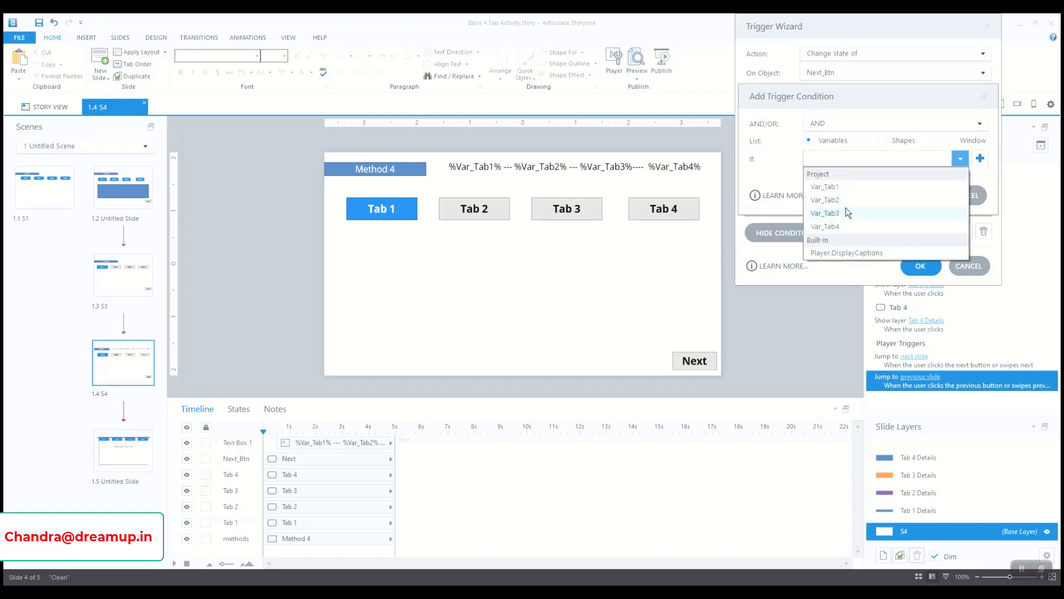
click(854, 200)
click(853, 183)
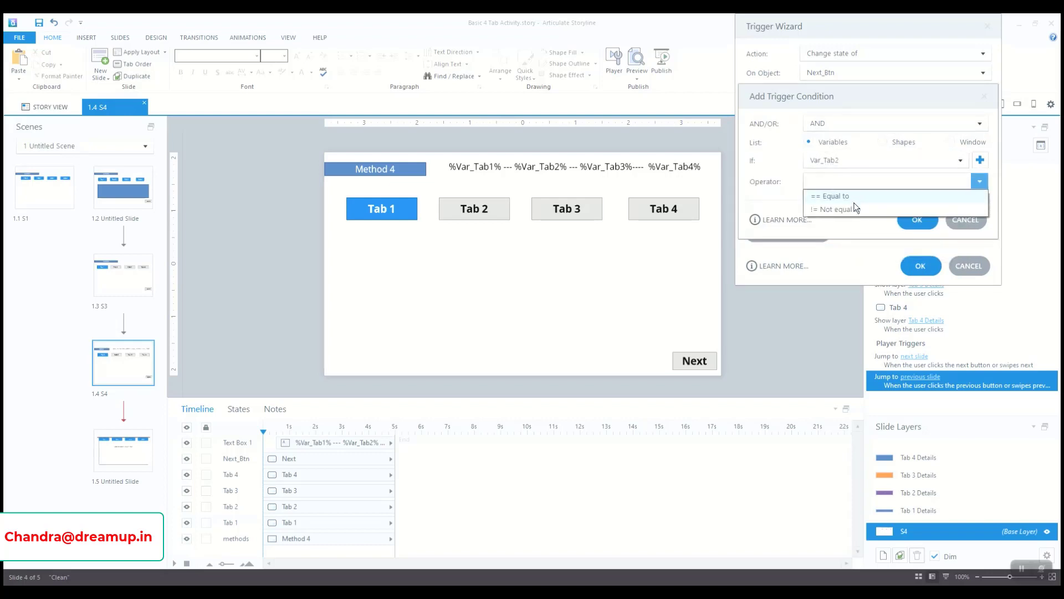
click(854, 200)
click(866, 223)
click(862, 238)
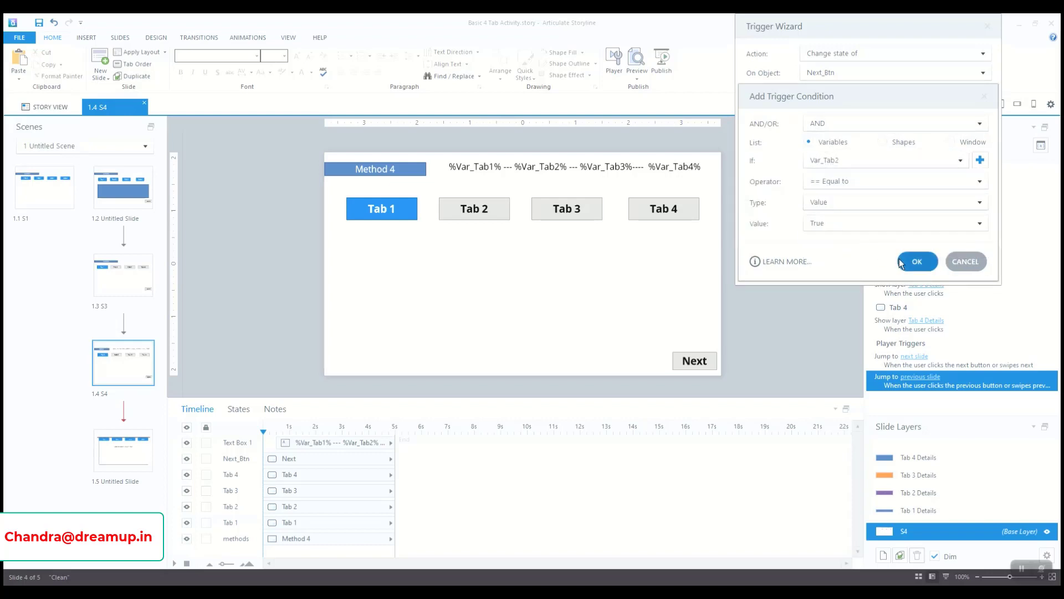
click(900, 263)
Add an AND condition requiring Var_Tab3 to be equal to True, then finish the trigger and save the project
click(945, 231)
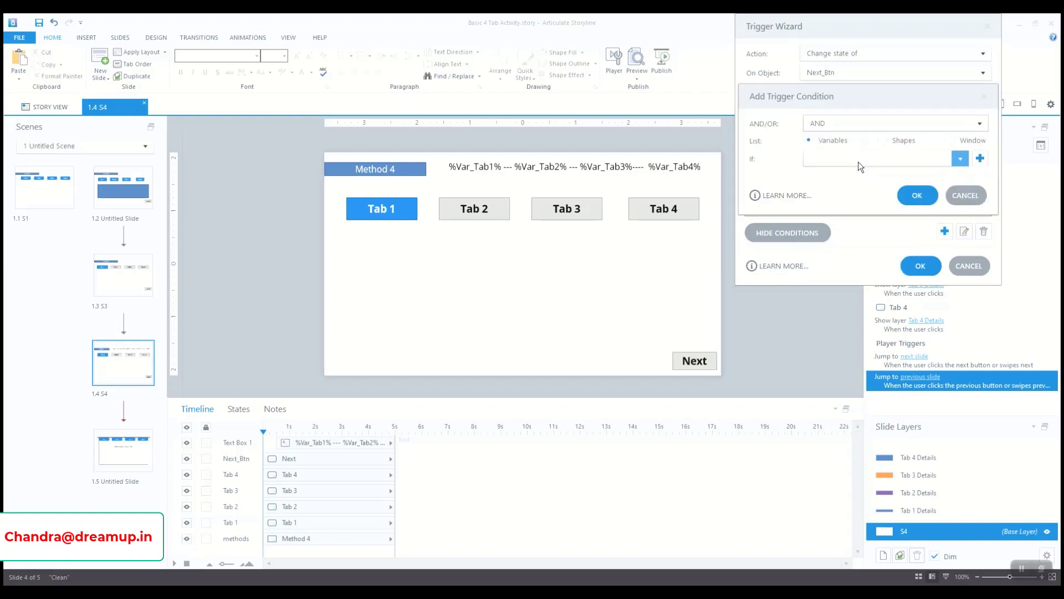
click(858, 162)
click(851, 210)
click(859, 183)
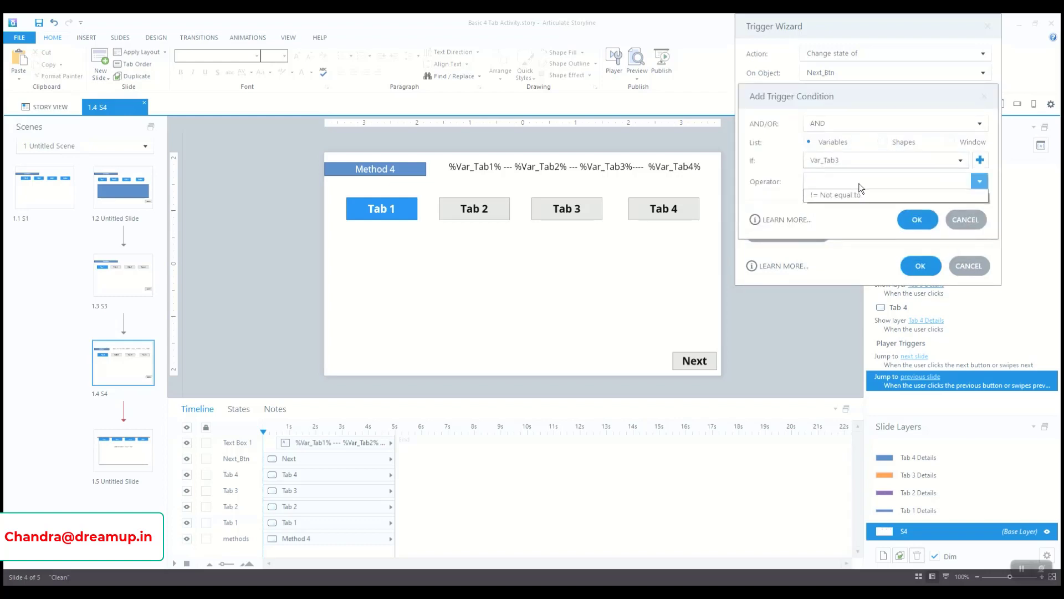
click(860, 196)
click(872, 222)
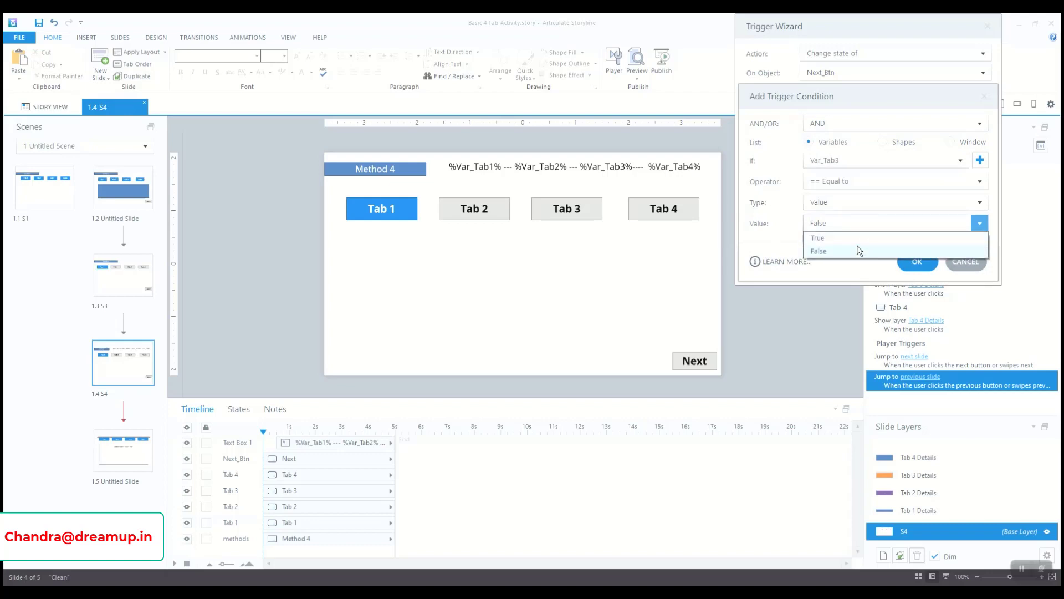
click(848, 238)
click(909, 263)
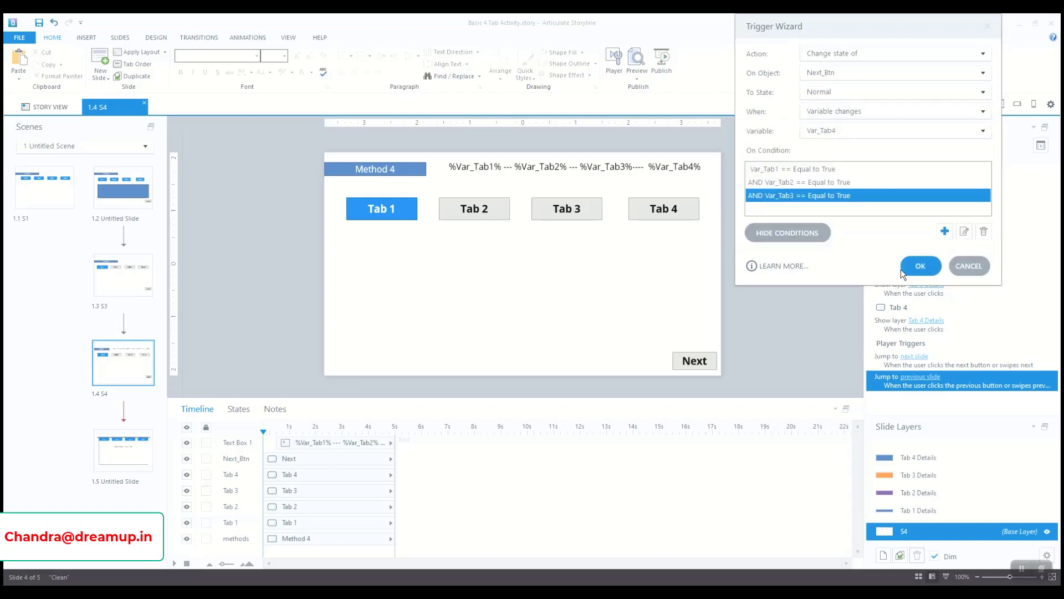
click(920, 266)
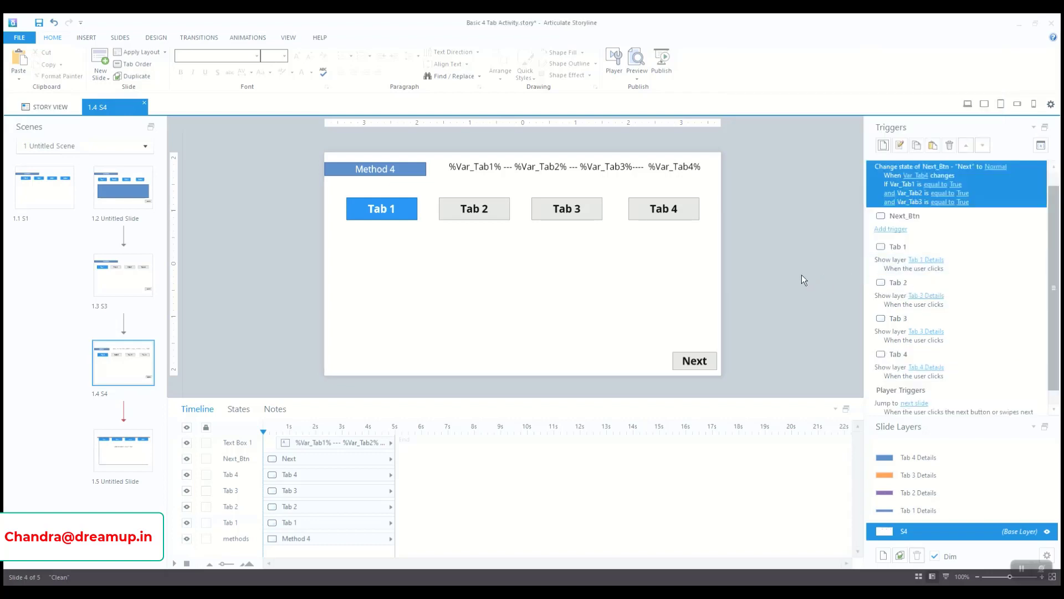
click(39, 23)
Add a Next_Btn trigger that jumps to the next slide when the timeline starts, and save the project
scroll(996, 309, down, 1)
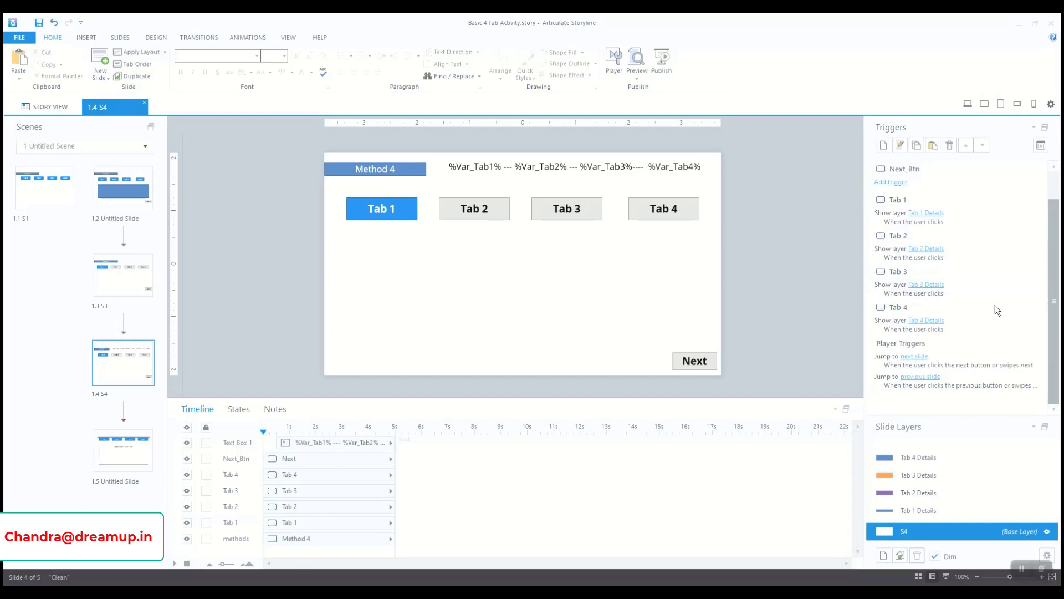
click(891, 181)
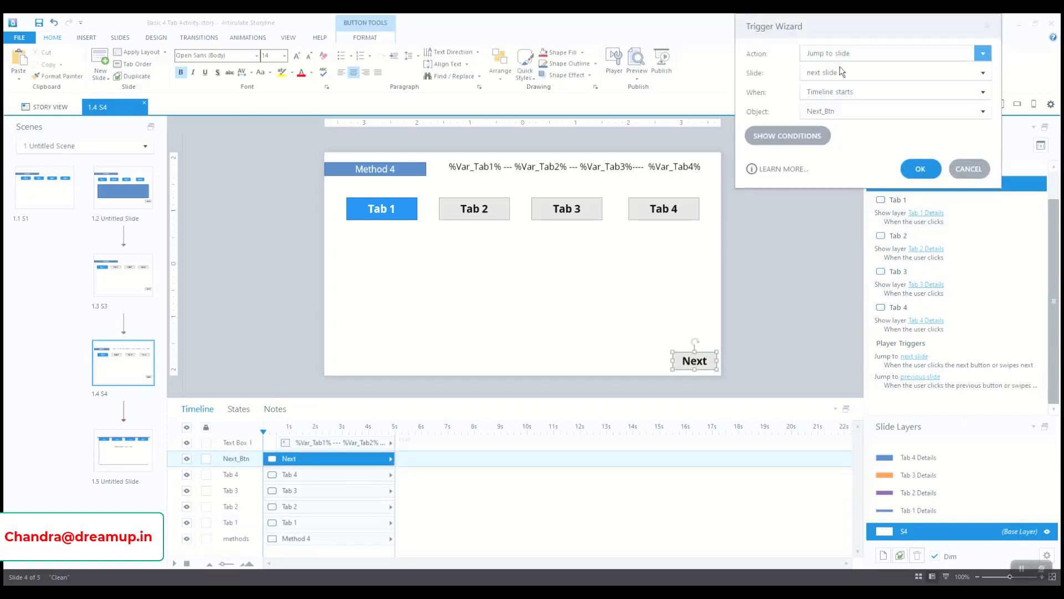
click(914, 168)
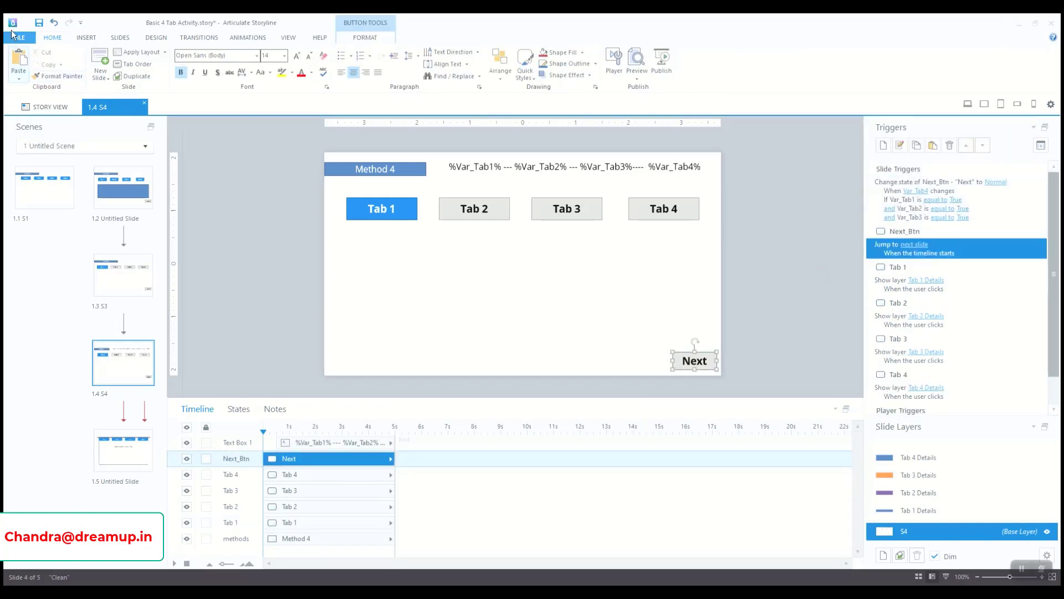
click(40, 23)
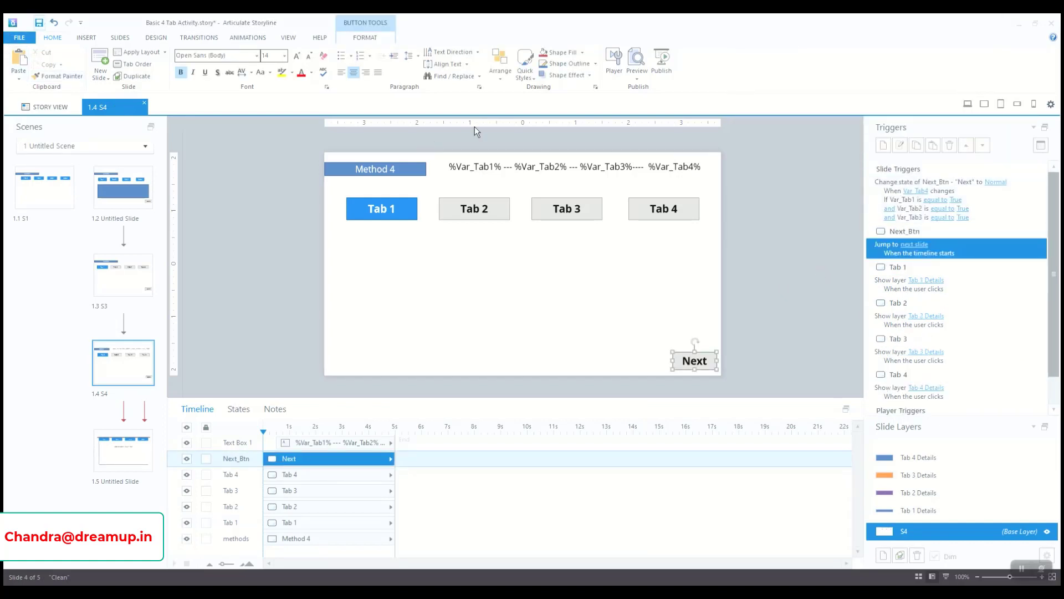
Preview the Method 4 slide to check the Next_Btn jump trigger, and close the preview
click(637, 77)
click(639, 89)
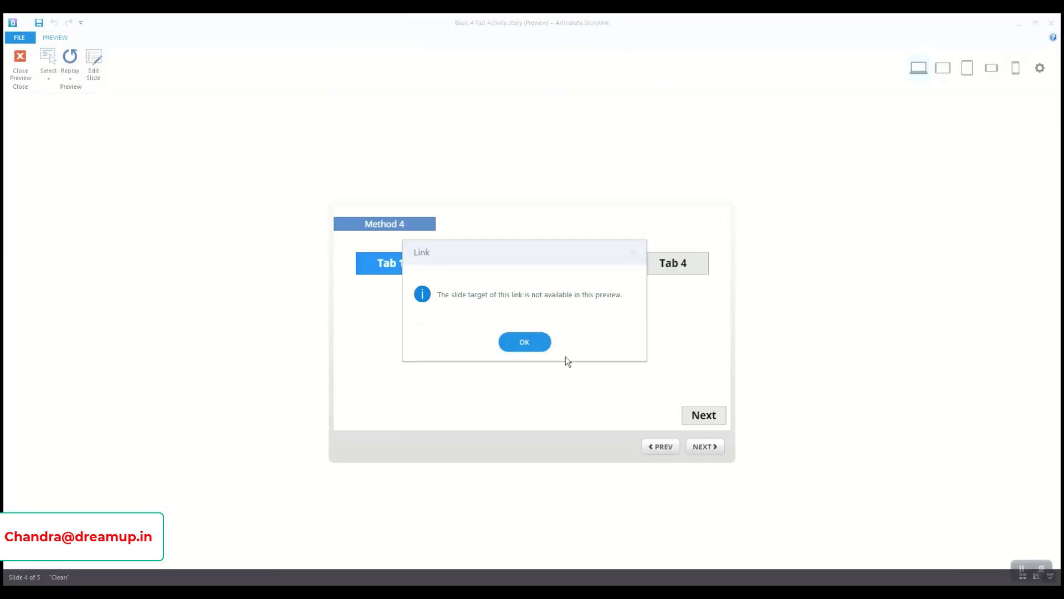
click(524, 342)
click(20, 62)
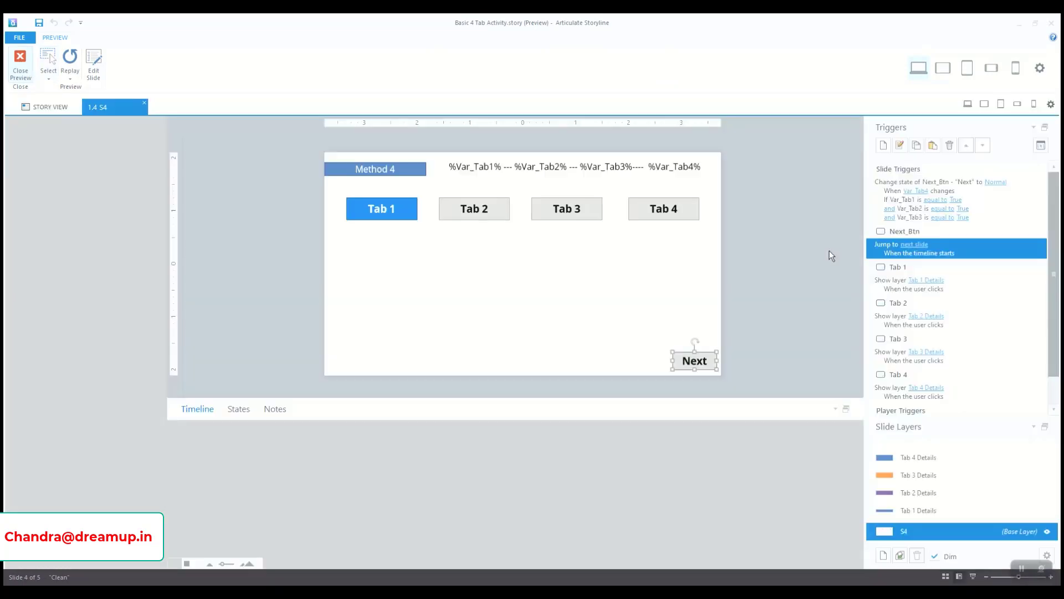
Change the Next_Btn jump trigger to fire when the user clicks Next_Btn, and save the project
double_click(957, 253)
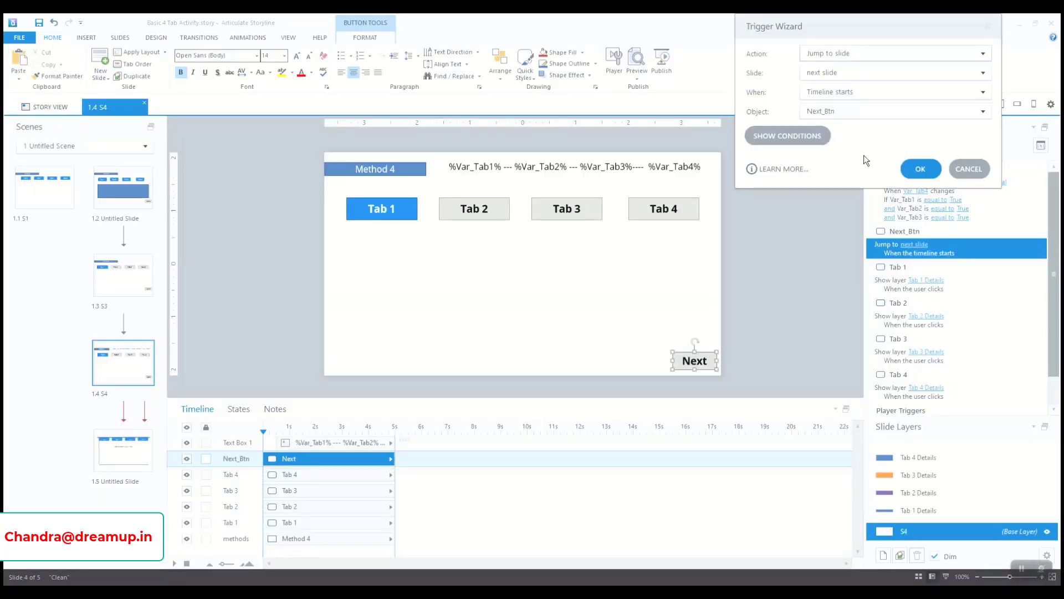
click(840, 111)
click(841, 94)
click(840, 94)
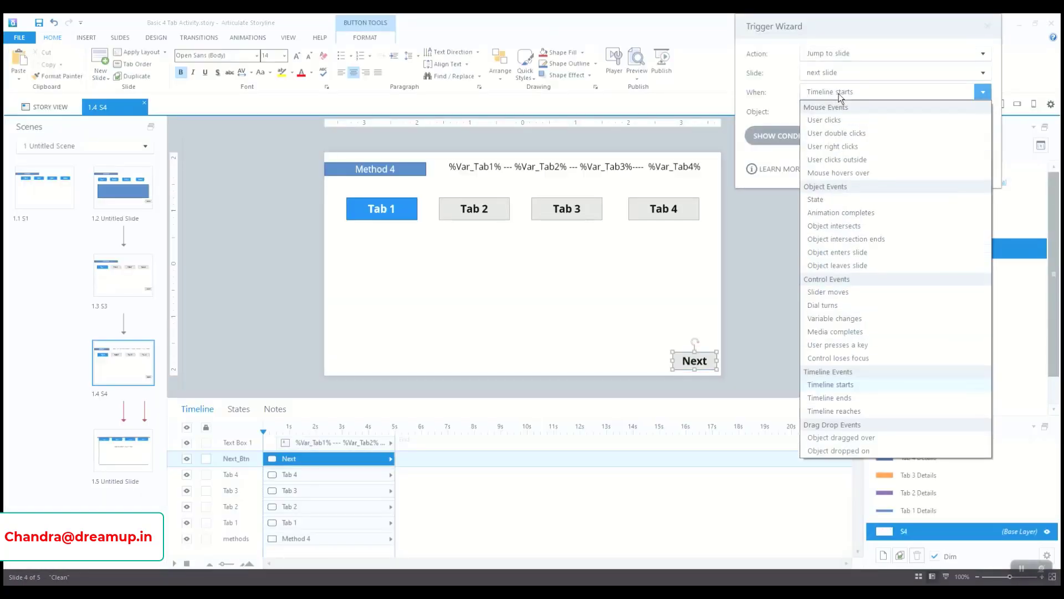
click(842, 120)
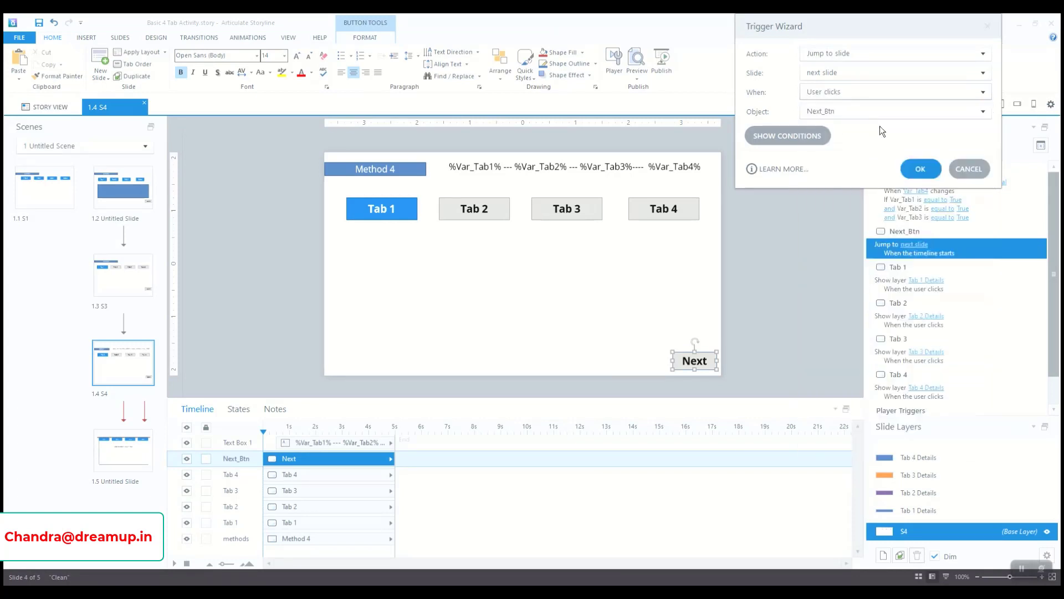
click(917, 170)
key(ctrl+s)
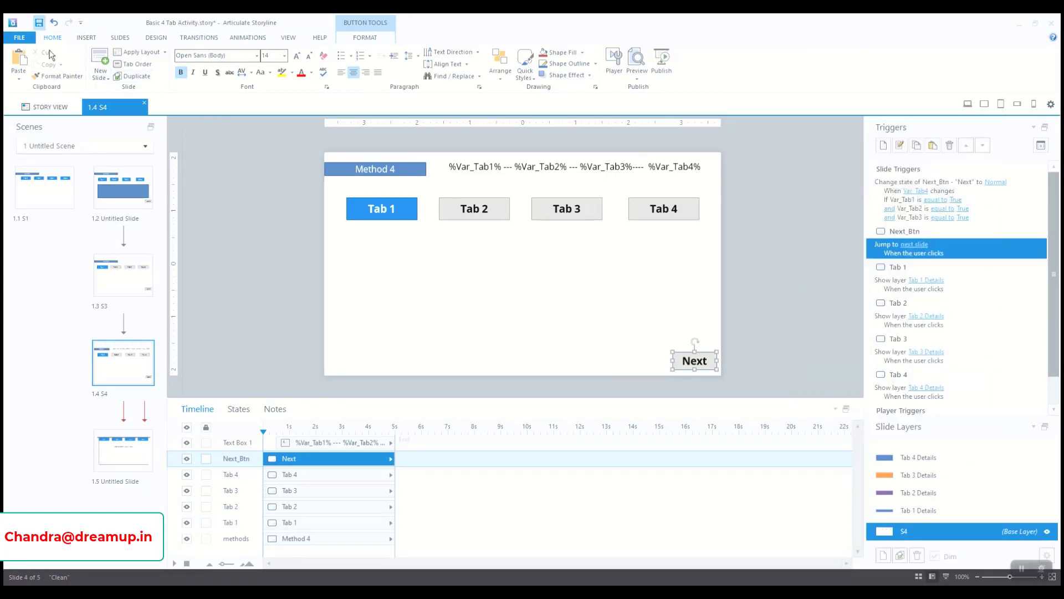
Preview the Method 4 slide, test Tabs 1 to 4 in order and the Next button, and close the preview
click(636, 79)
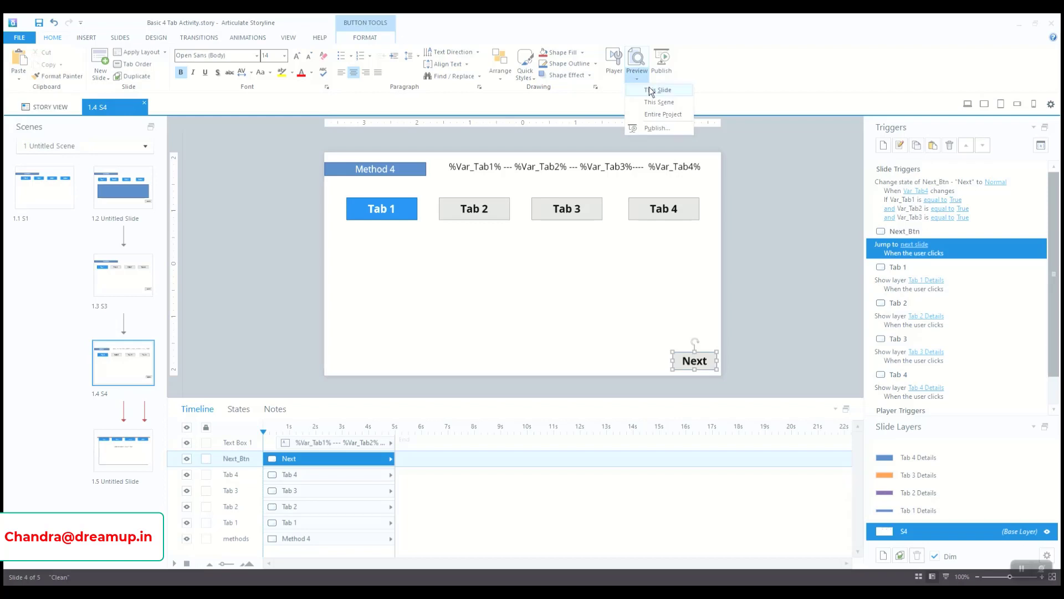
click(649, 87)
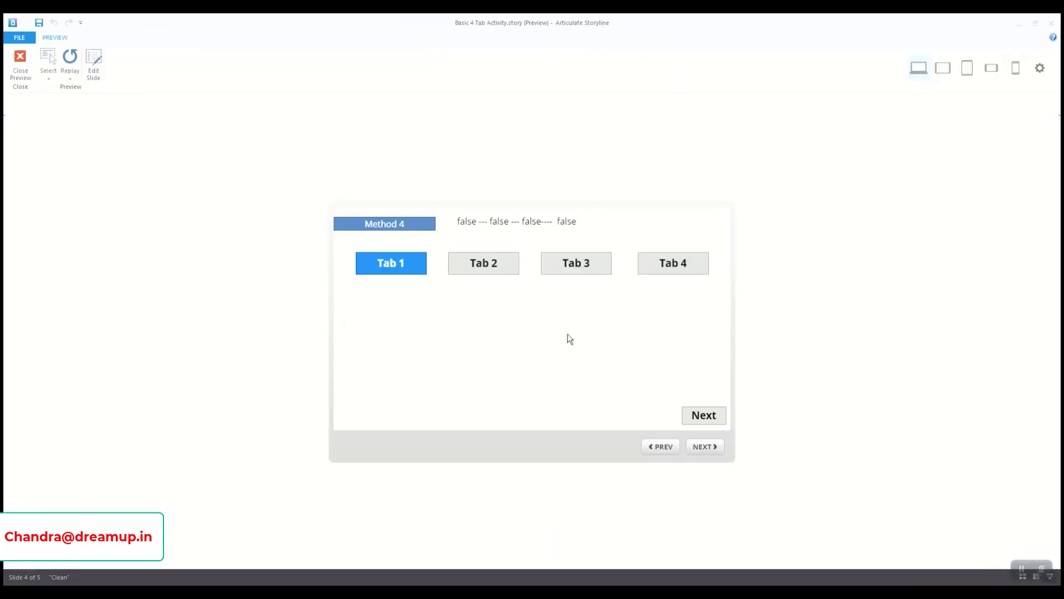
click(419, 271)
click(490, 268)
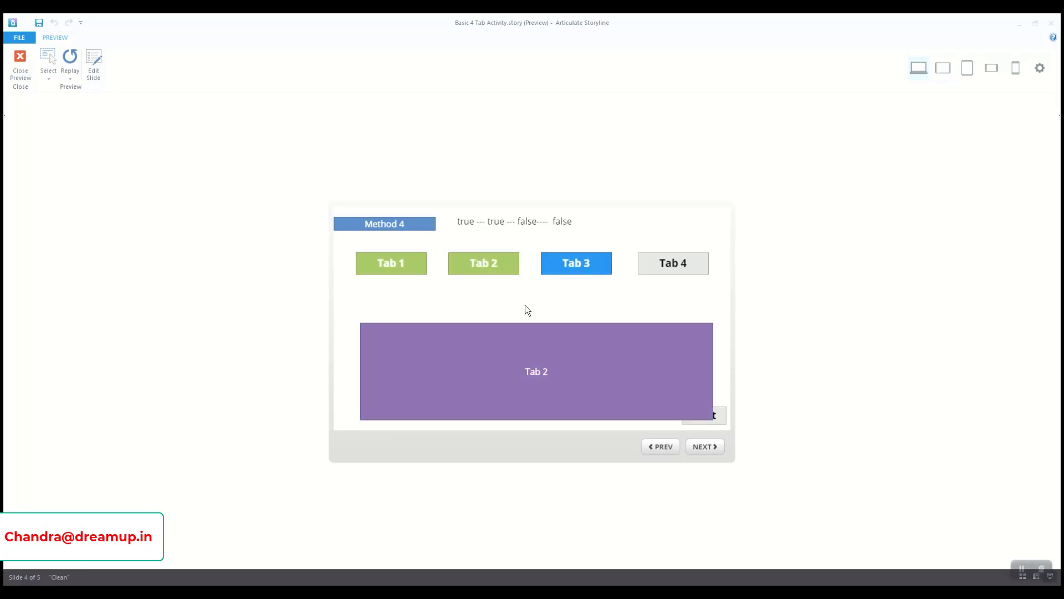
click(566, 271)
click(680, 266)
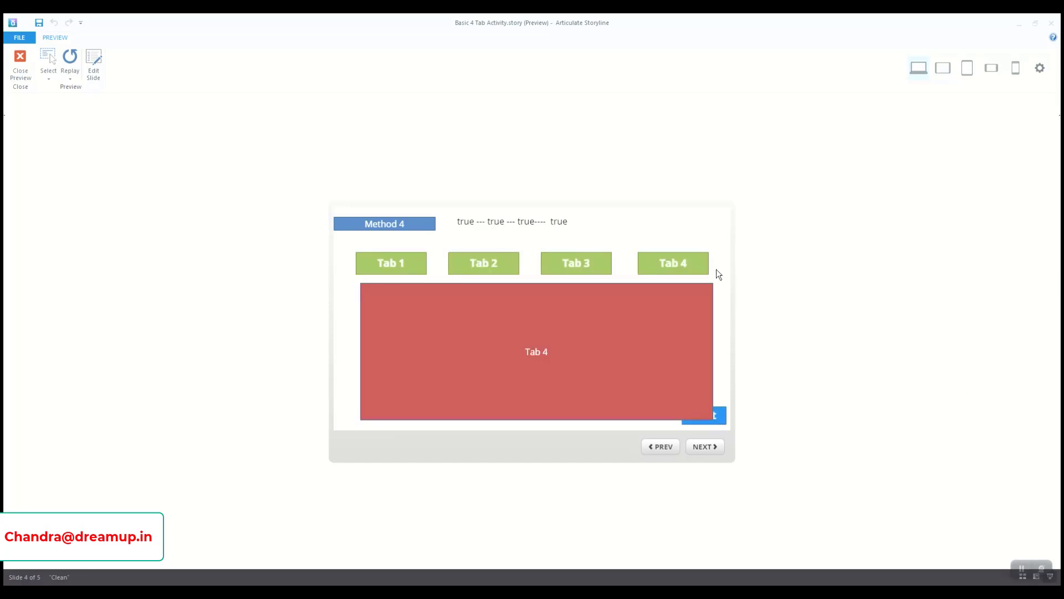
click(723, 420)
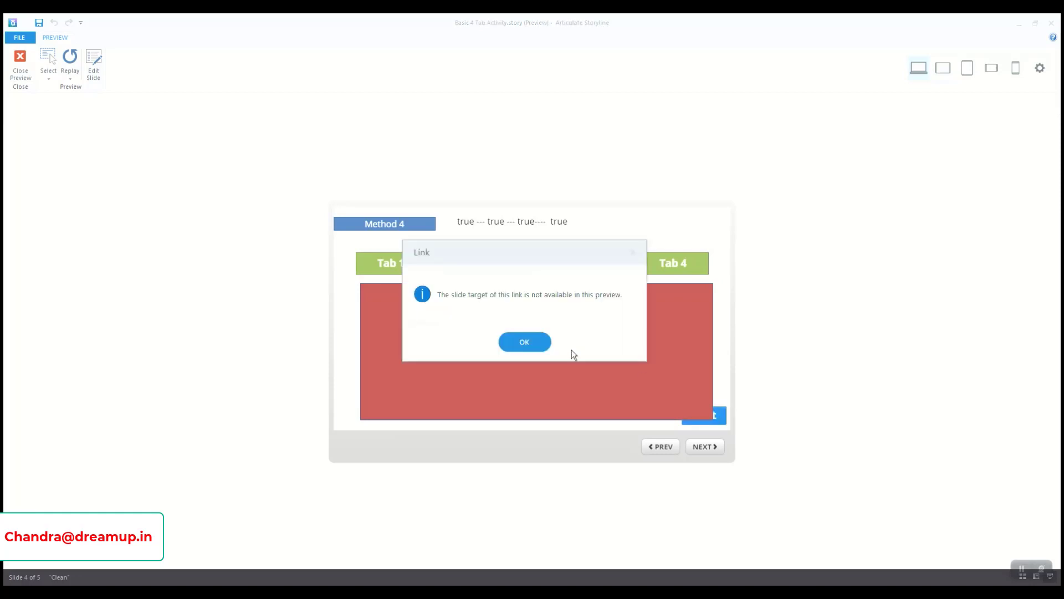
click(526, 342)
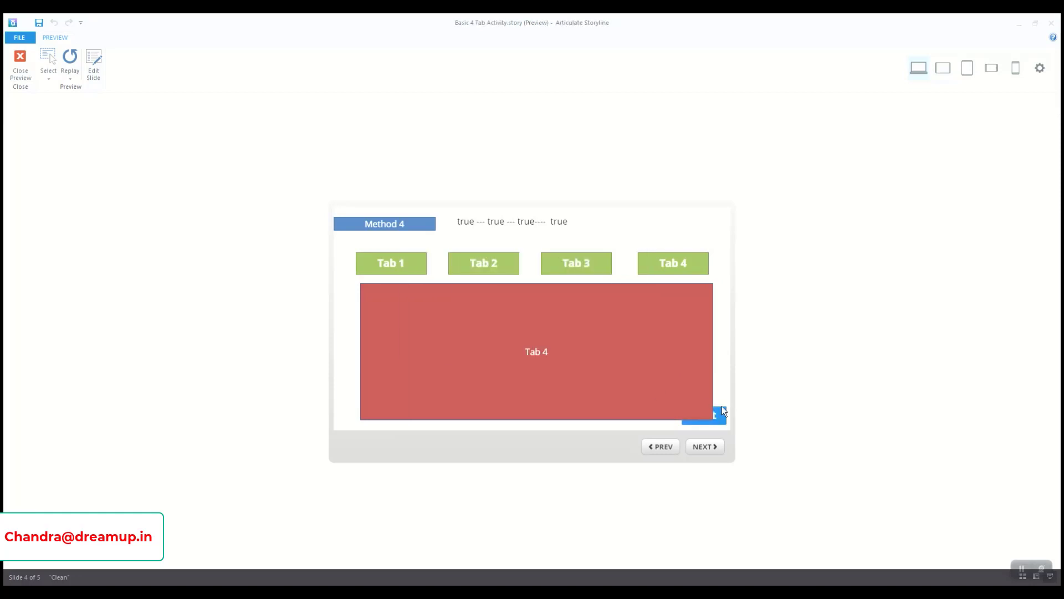
click(20, 62)
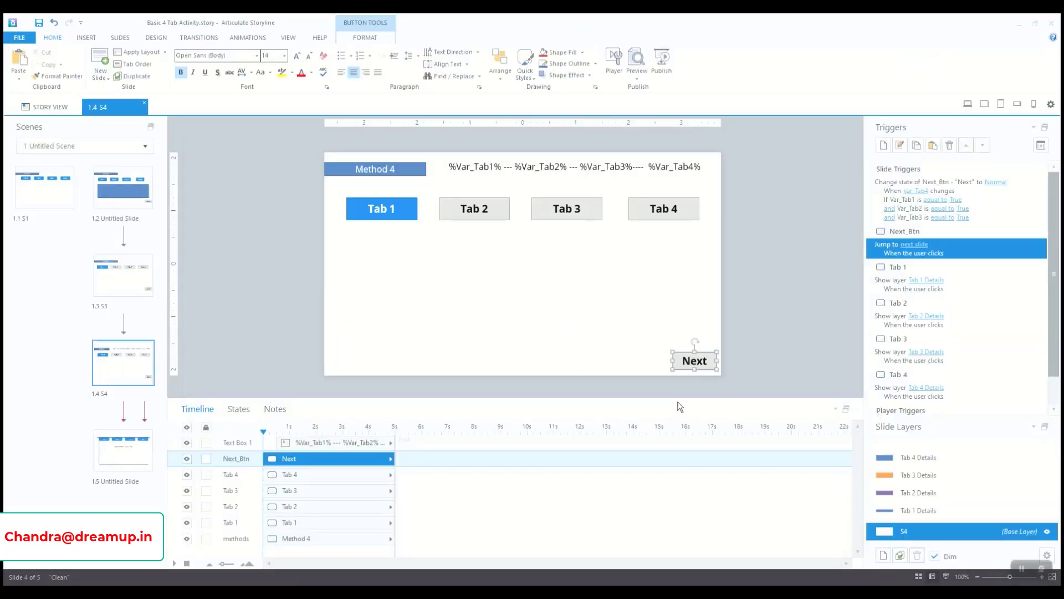
Deselect the Next button, look over the slide's triggers, and save the project
click(771, 350)
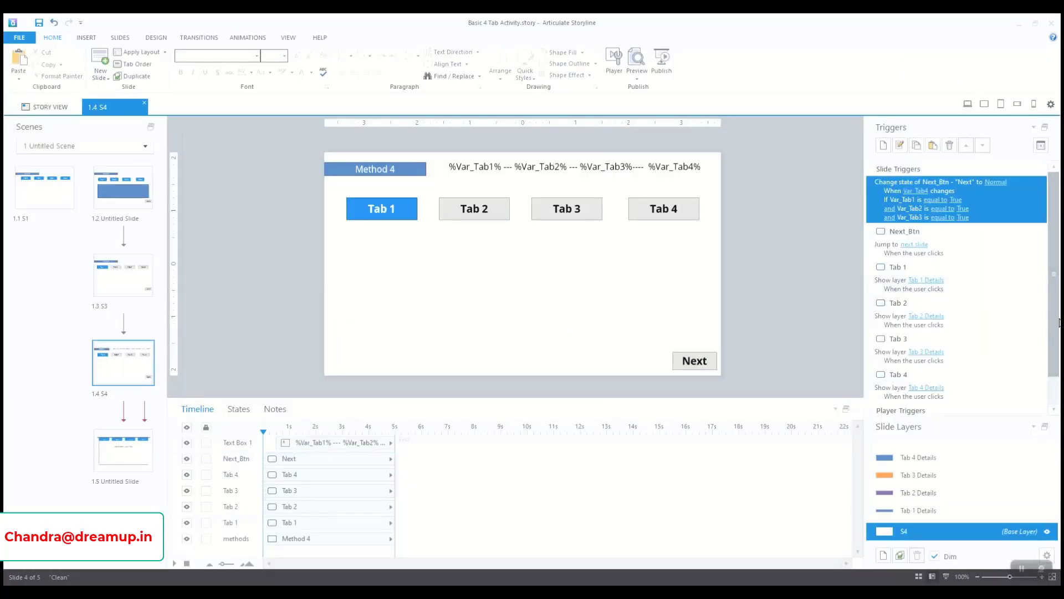
drag(1054, 364, 1061, 323)
click(39, 22)
Review the activity slides one by one, from slide 1.5 back to the Method 1 slide
click(130, 467)
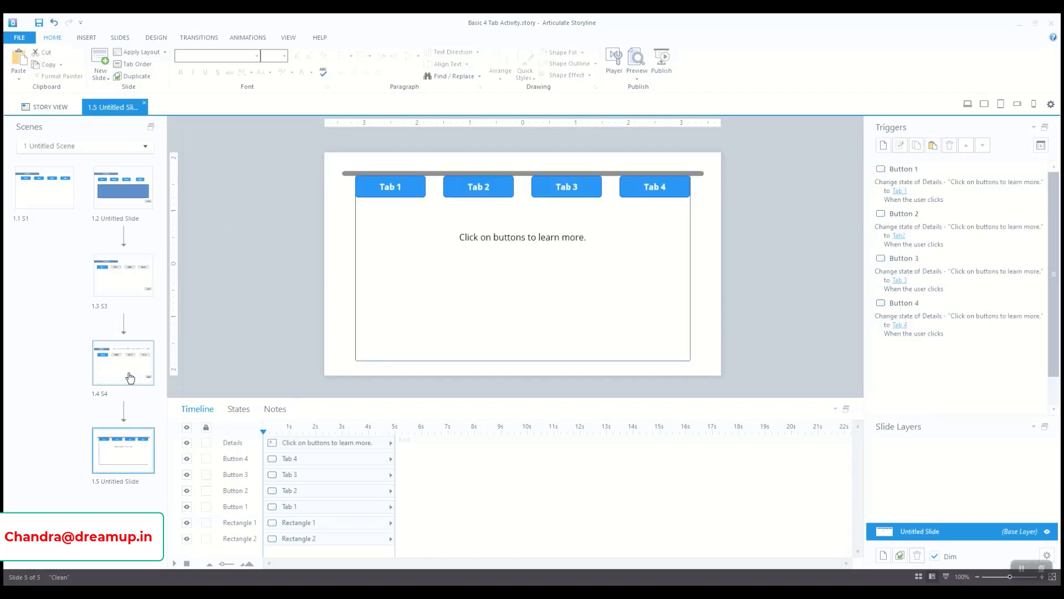
click(123, 360)
click(123, 277)
click(124, 194)
click(54, 211)
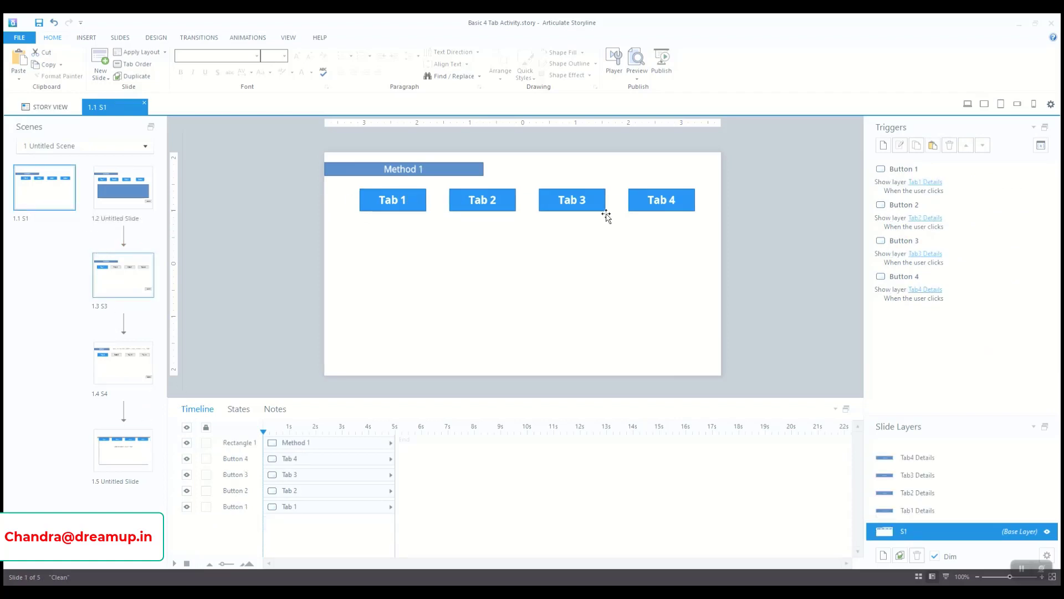
Enlarge the slide layers area, open the Method 2 slide, and review the states of its details rectangle
drag(984, 419, 984, 363)
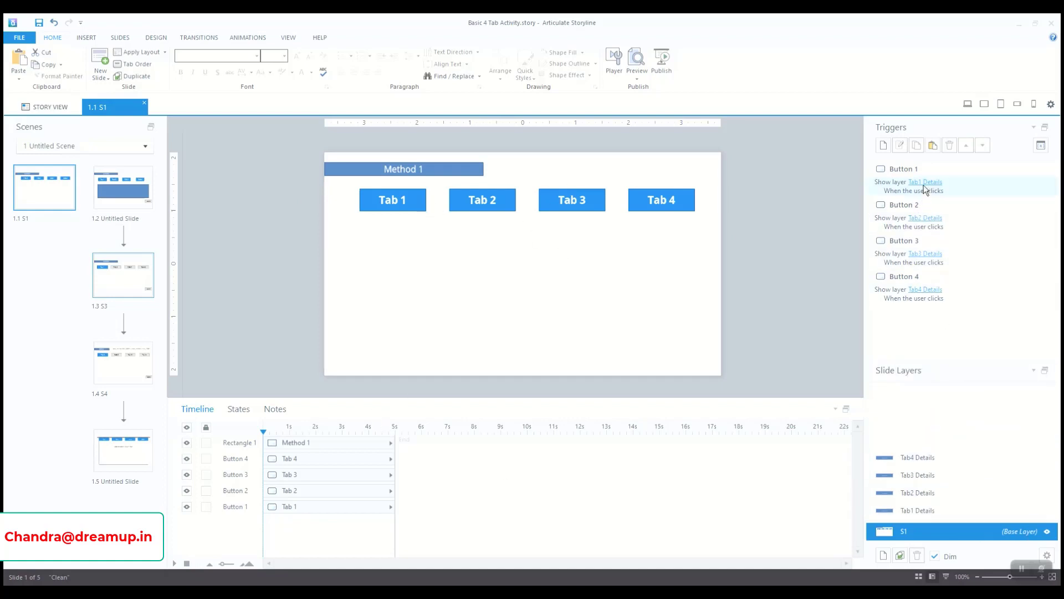
click(123, 191)
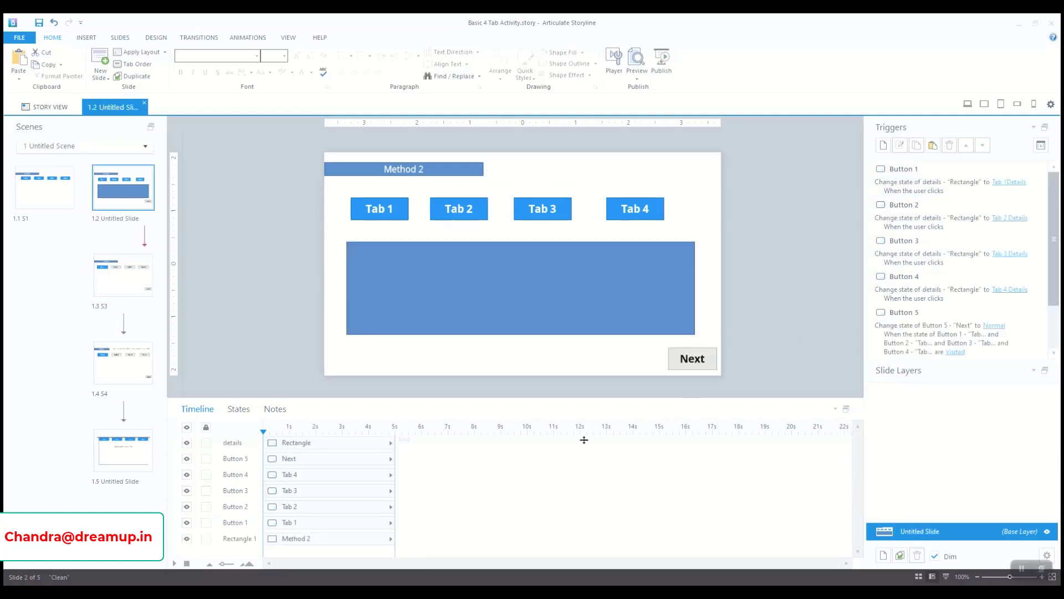
click(349, 442)
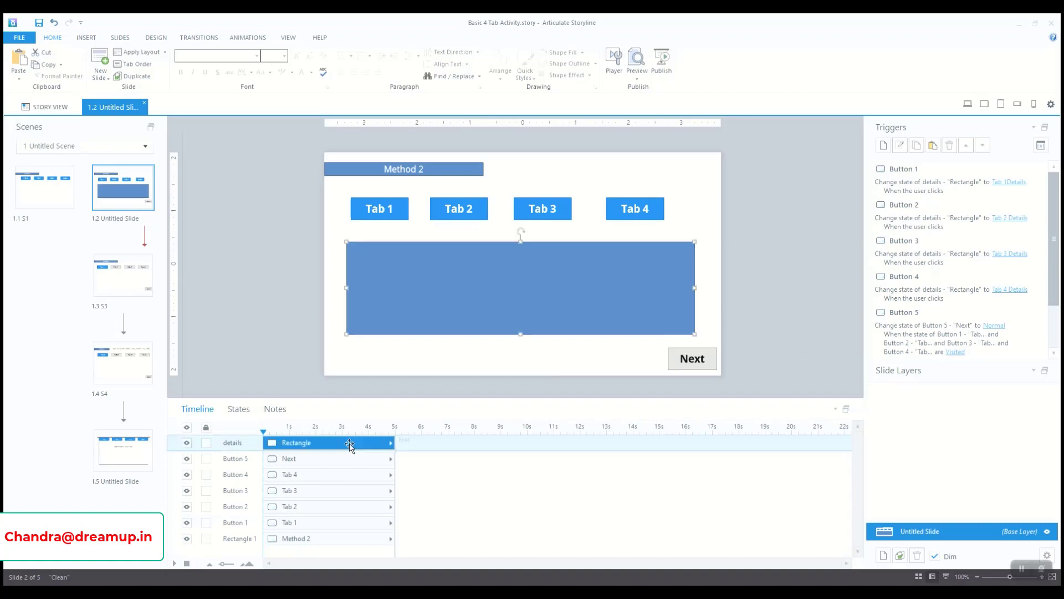
click(239, 411)
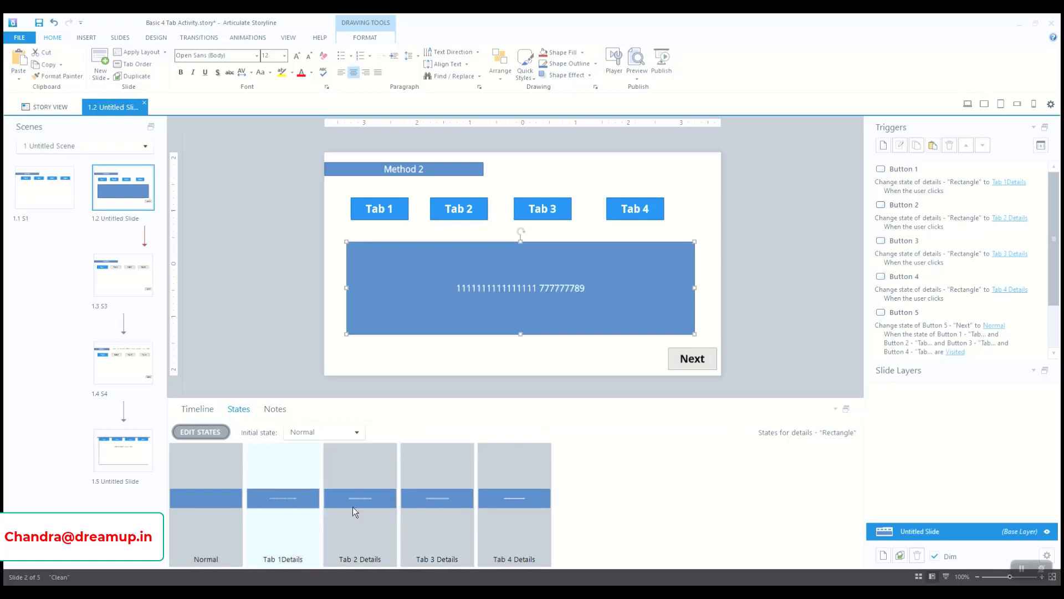
click(197, 409)
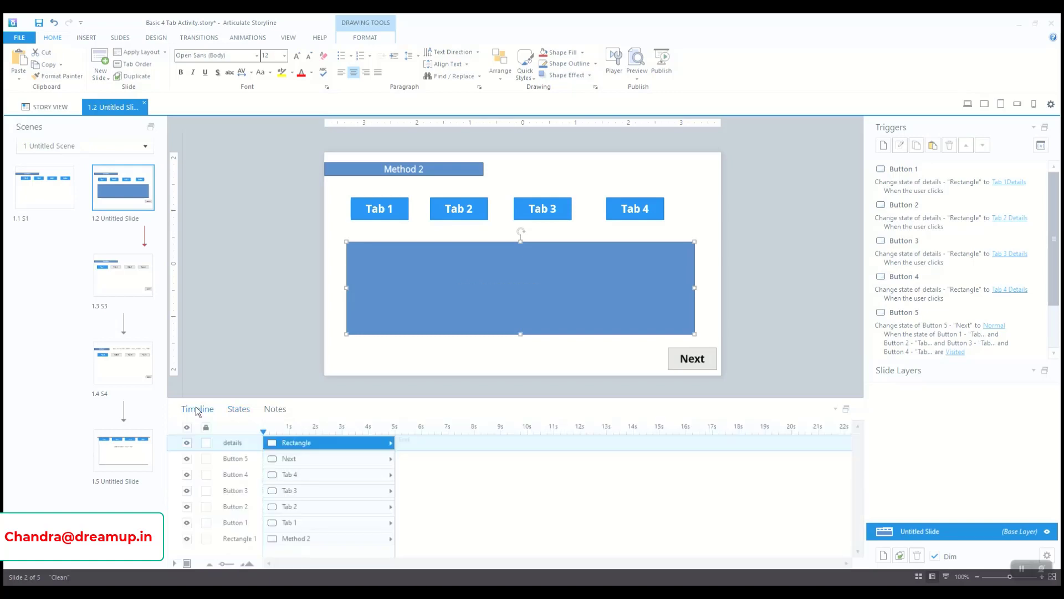
On the Method 3 slide, review the four tab buttons, the Next button's trigger and the Tab 4 D layer's trigger, ending on the base layer
click(135, 273)
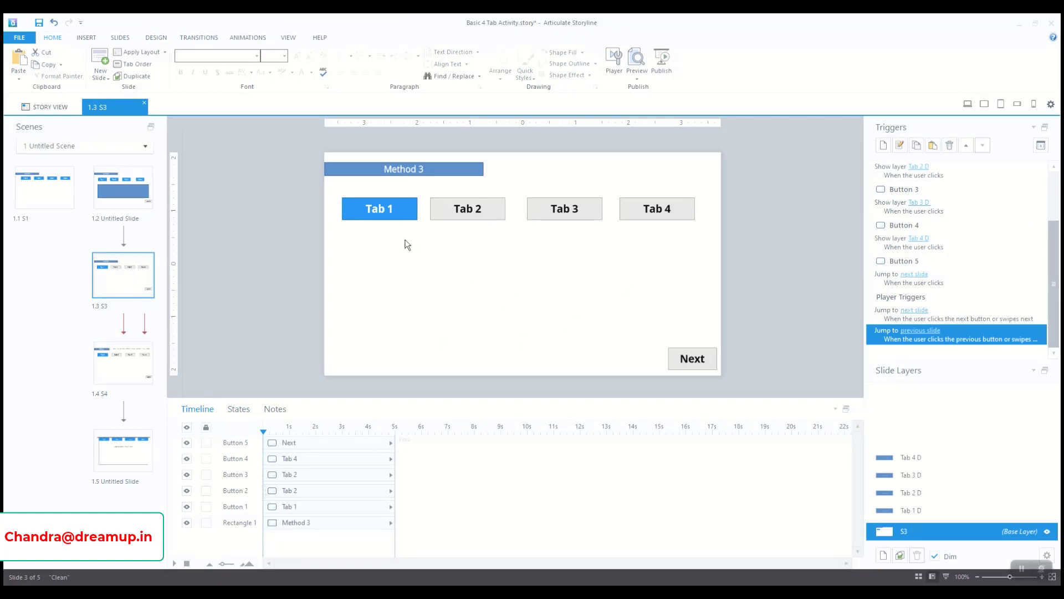
drag(778, 244, 322, 191)
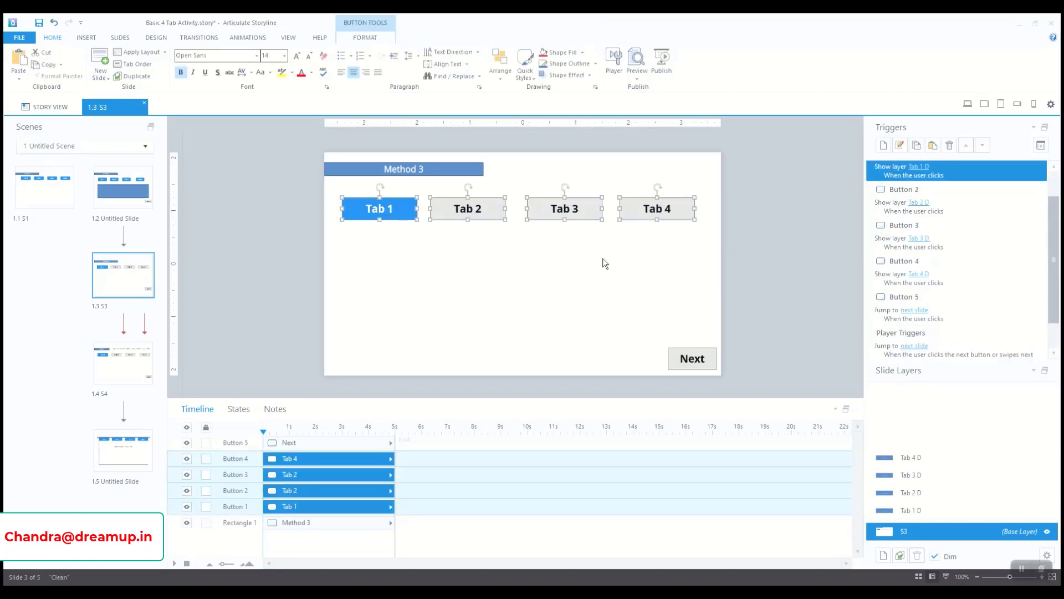
scroll(998, 333, down, 1)
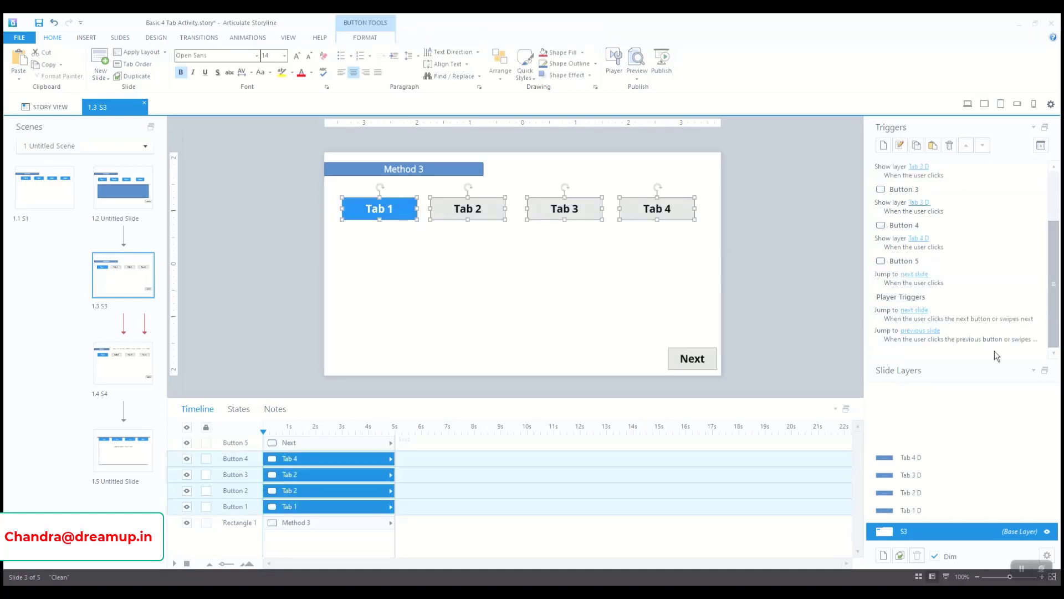
click(715, 366)
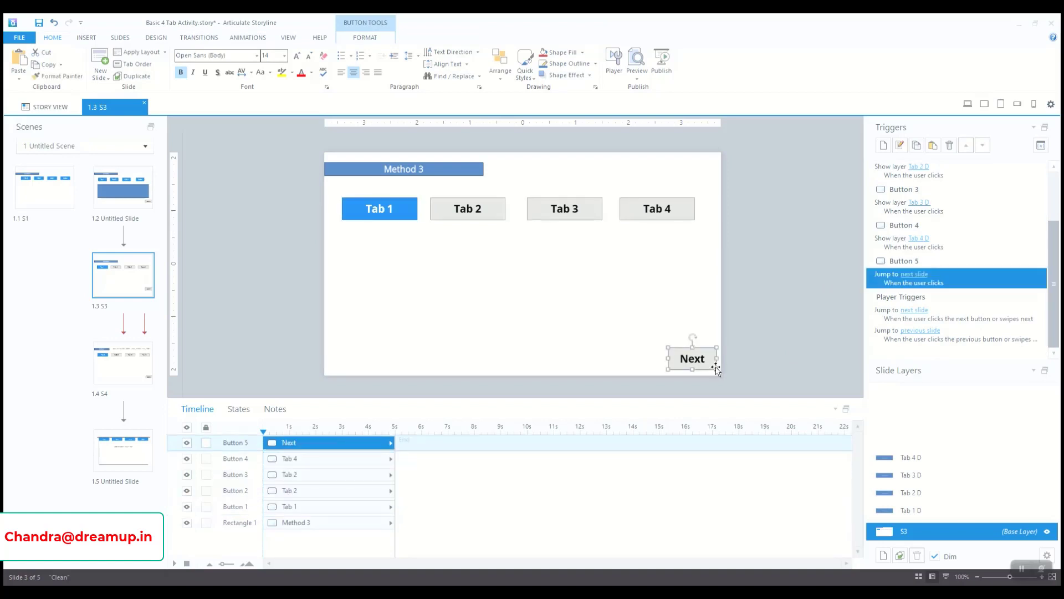
click(790, 322)
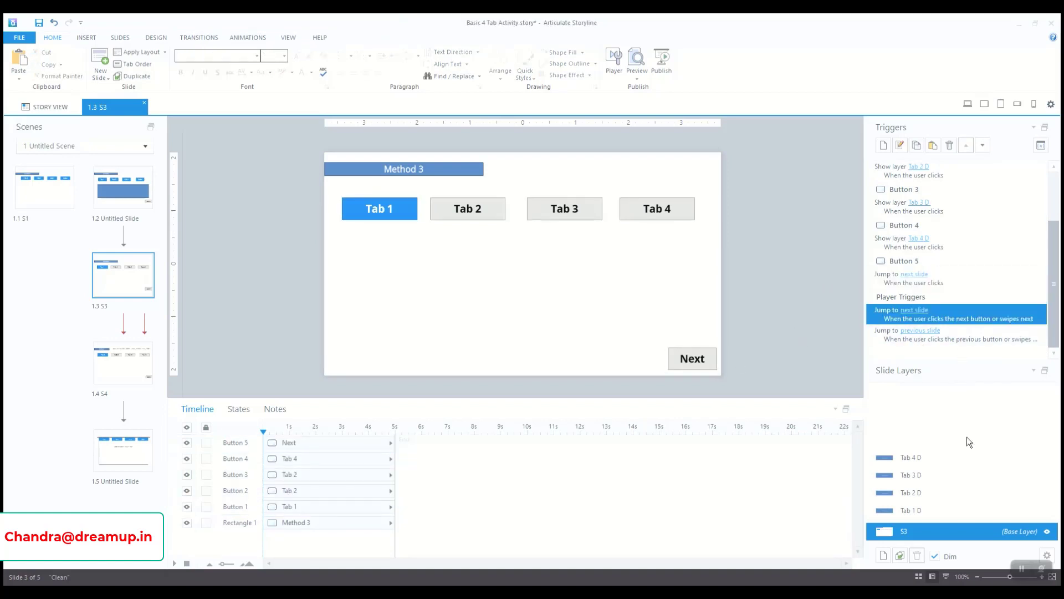
click(967, 453)
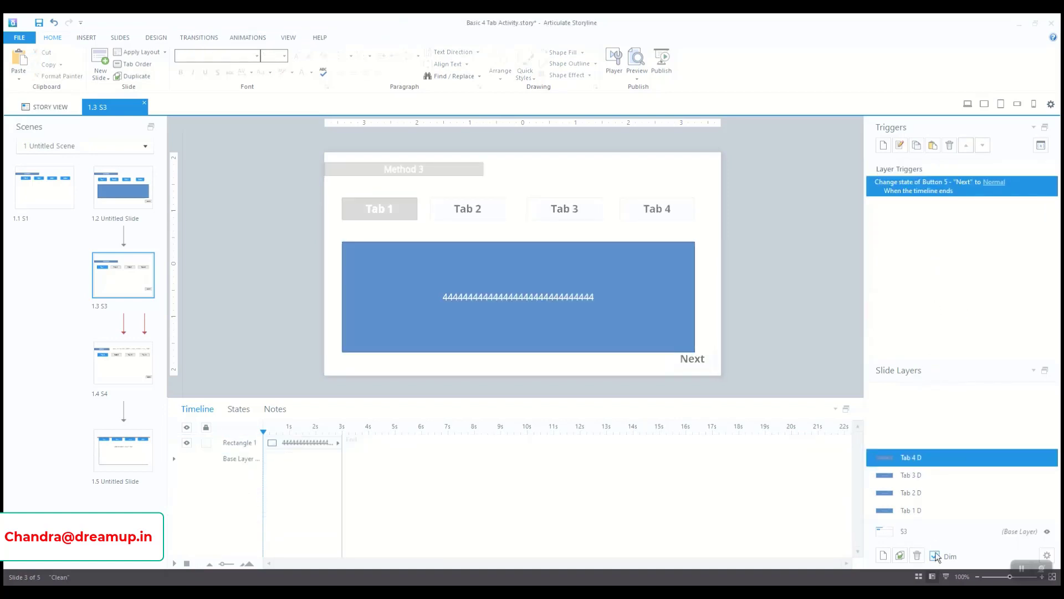
click(931, 532)
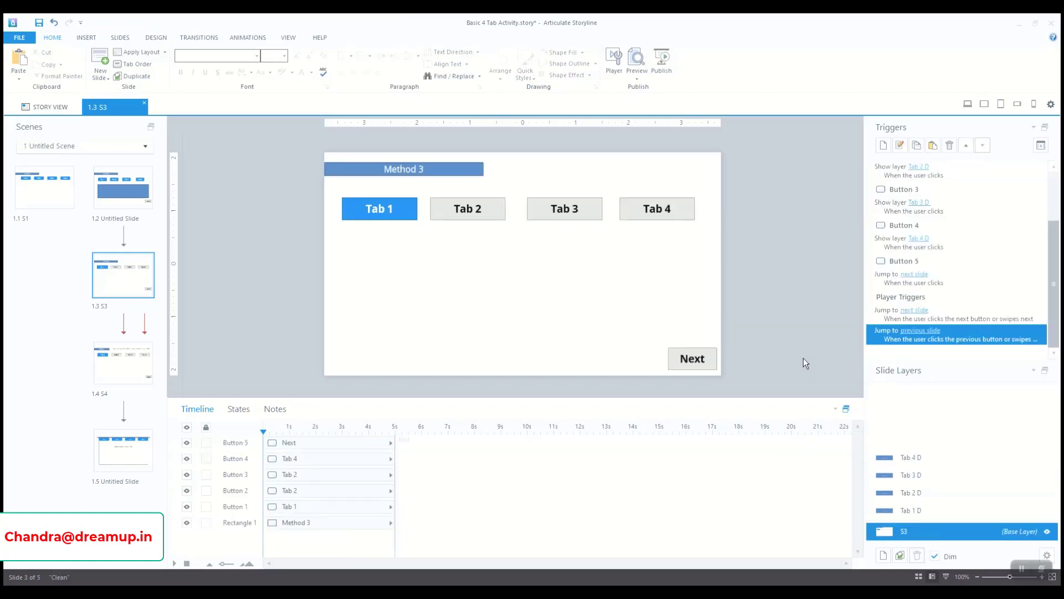
Open the Method 4 slide and save the project
click(146, 364)
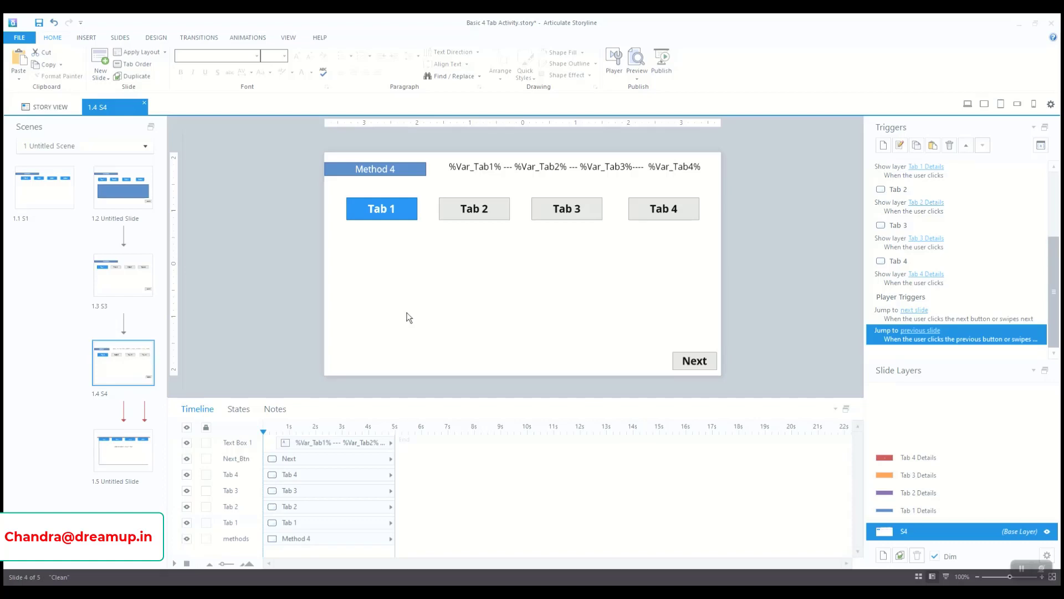
click(39, 23)
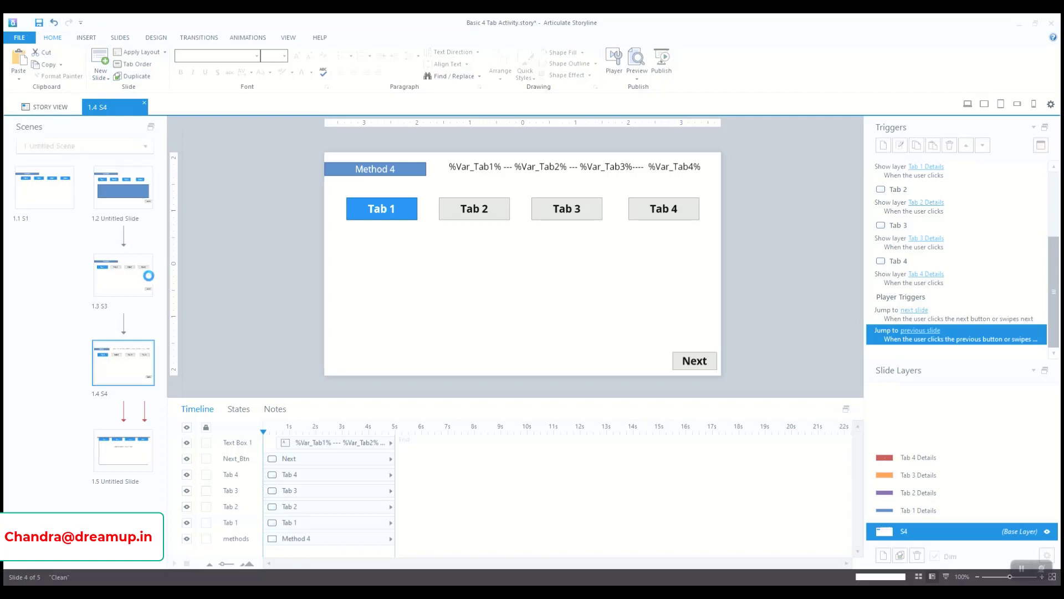